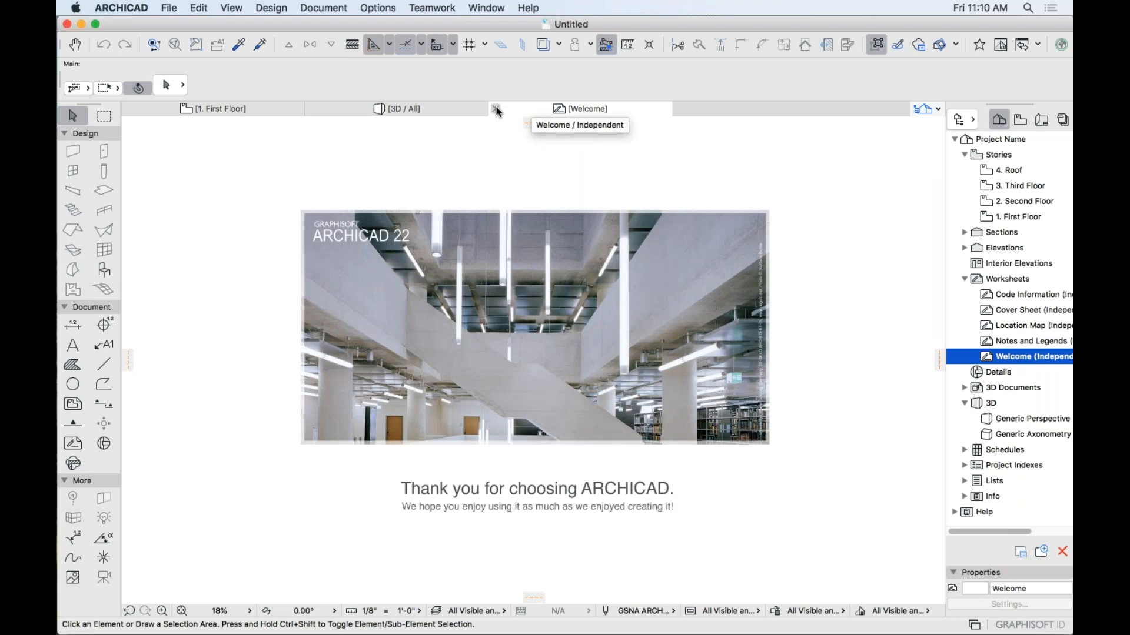
# Close the Welcome tab and display the 1. First Floor plan with its grid lines.
pyautogui.click(496, 109)
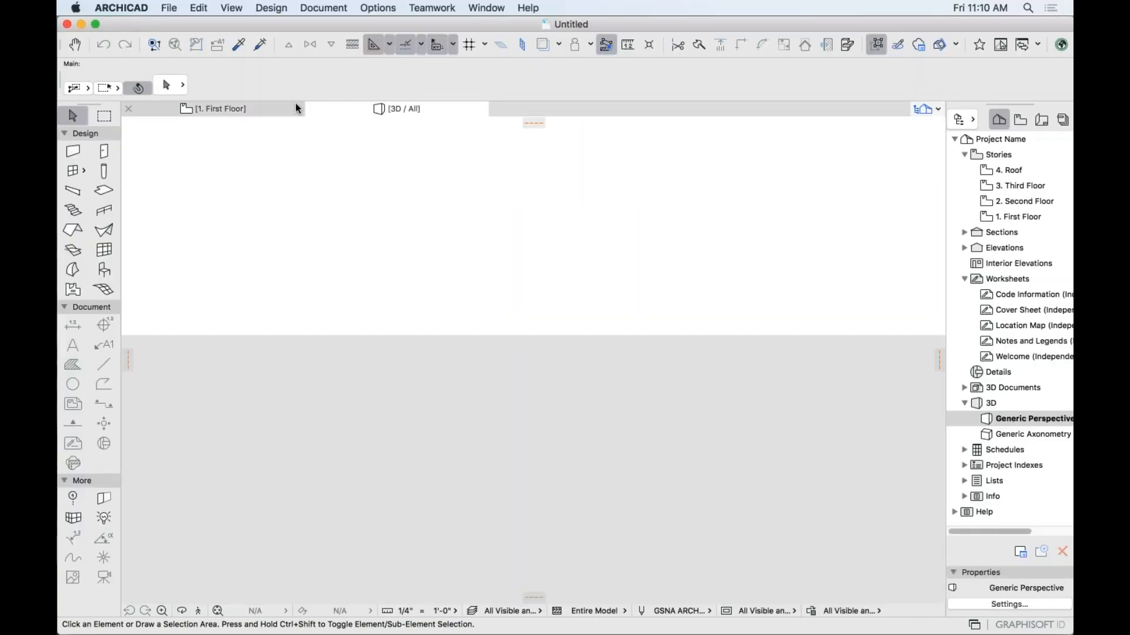
pyautogui.click(236, 108)
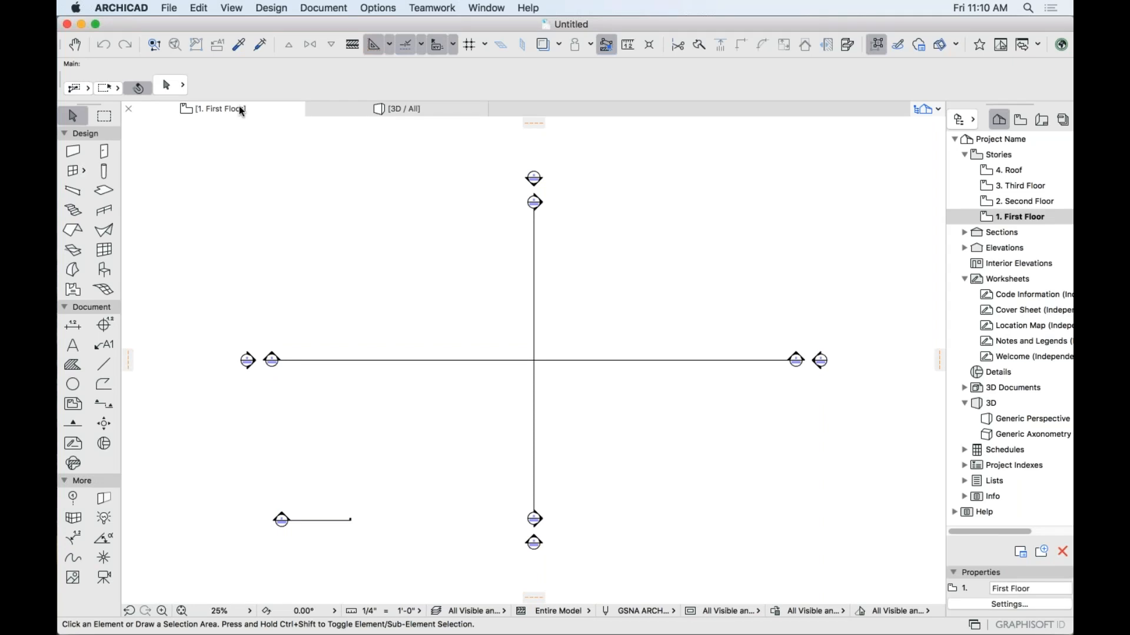
pyautogui.click(168, 8)
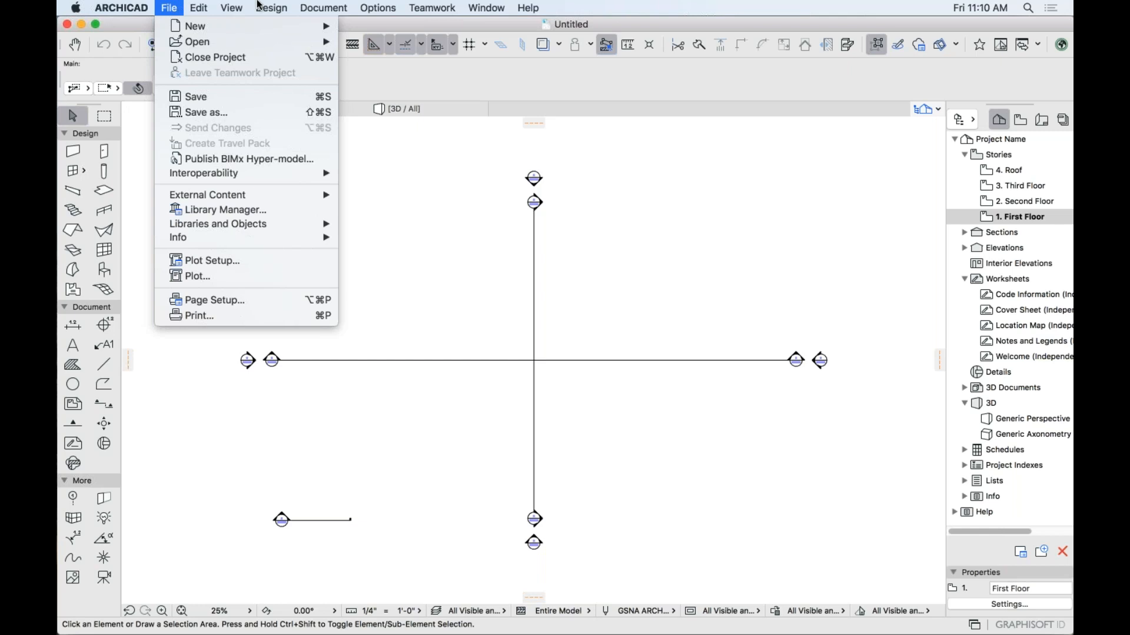
# Browse the File, Document and Design menus, then reach the Options > Work Environment submenu.
pyautogui.moveTo(281, 7)
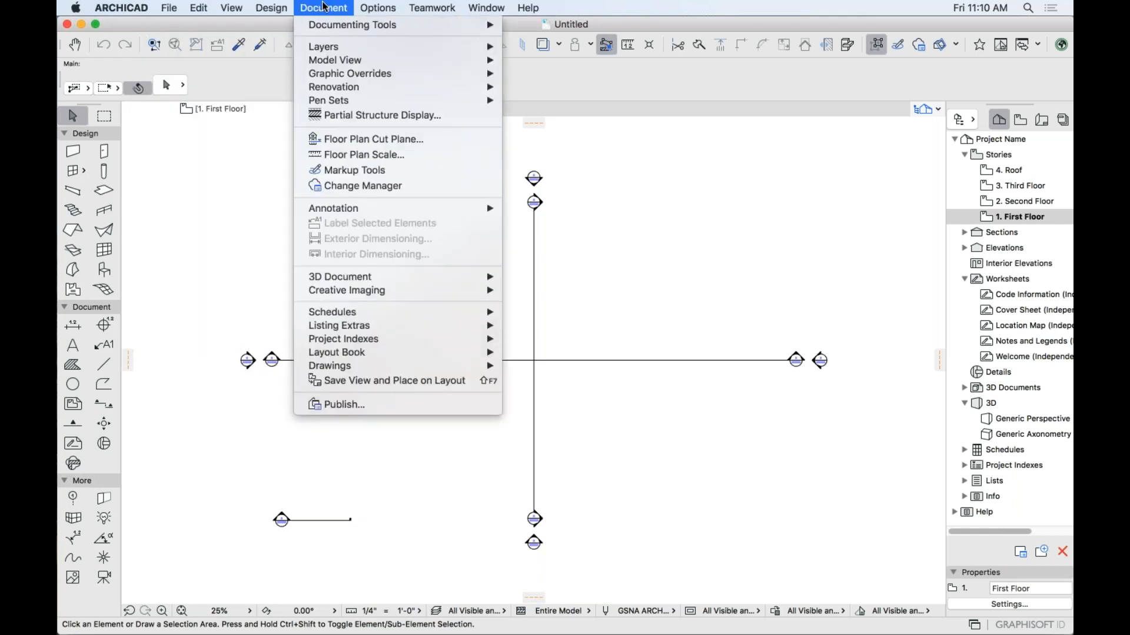
pyautogui.moveTo(175, 7)
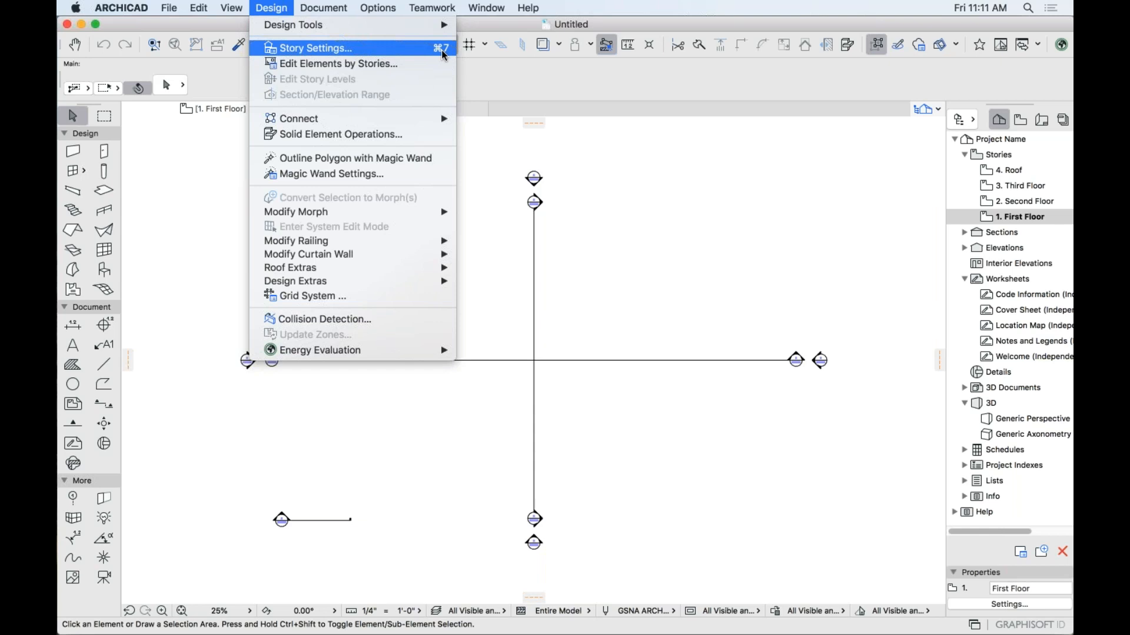
pyautogui.moveTo(389, 8)
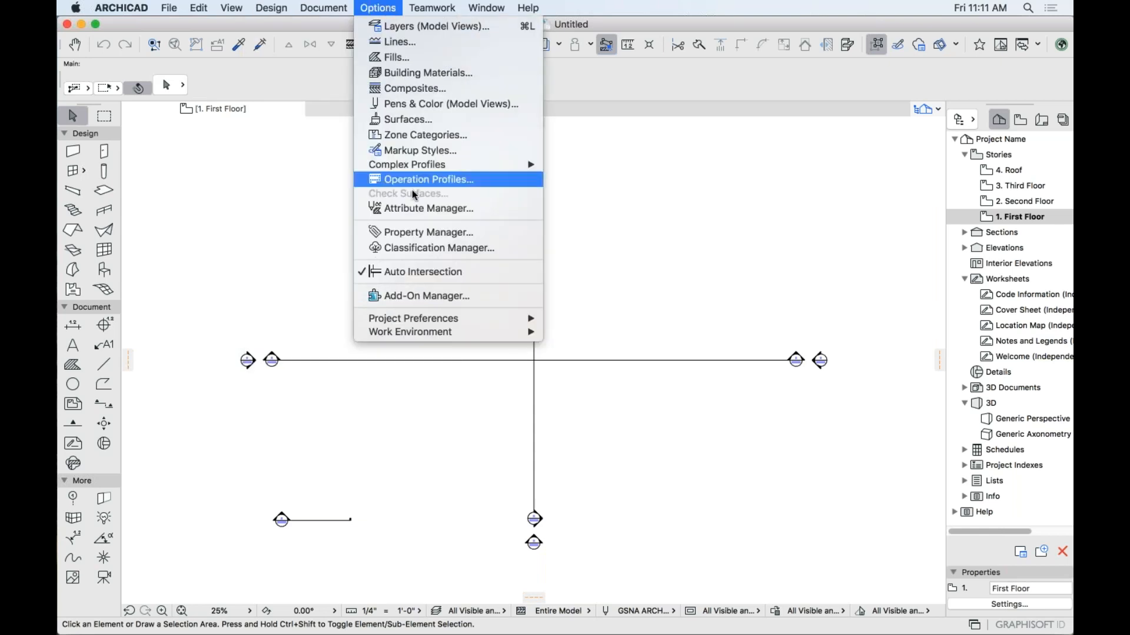
pyautogui.moveTo(449, 333)
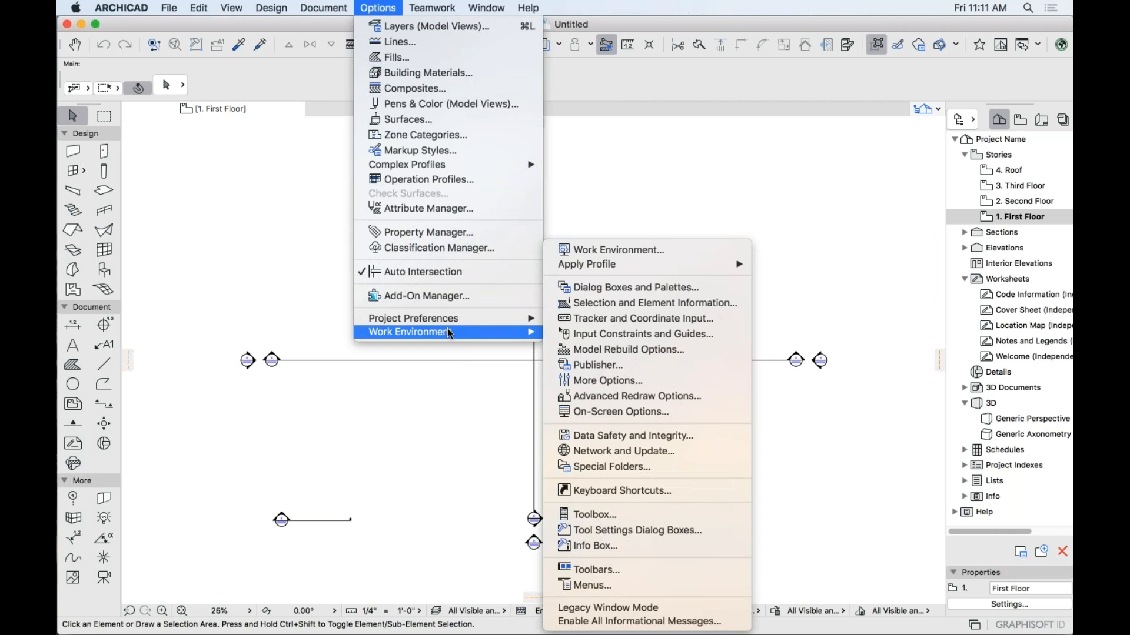
# Open Work Environment at Keyboard Shortcuts and show the full shortcut list in a browser.
pyautogui.click(667, 494)
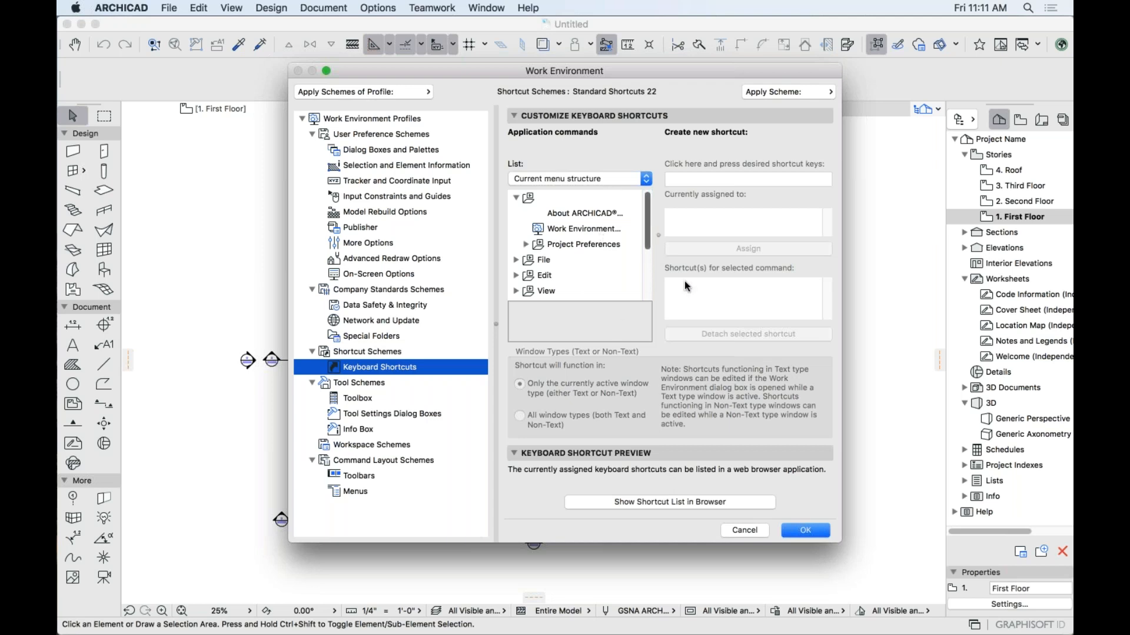
pyautogui.click(660, 502)
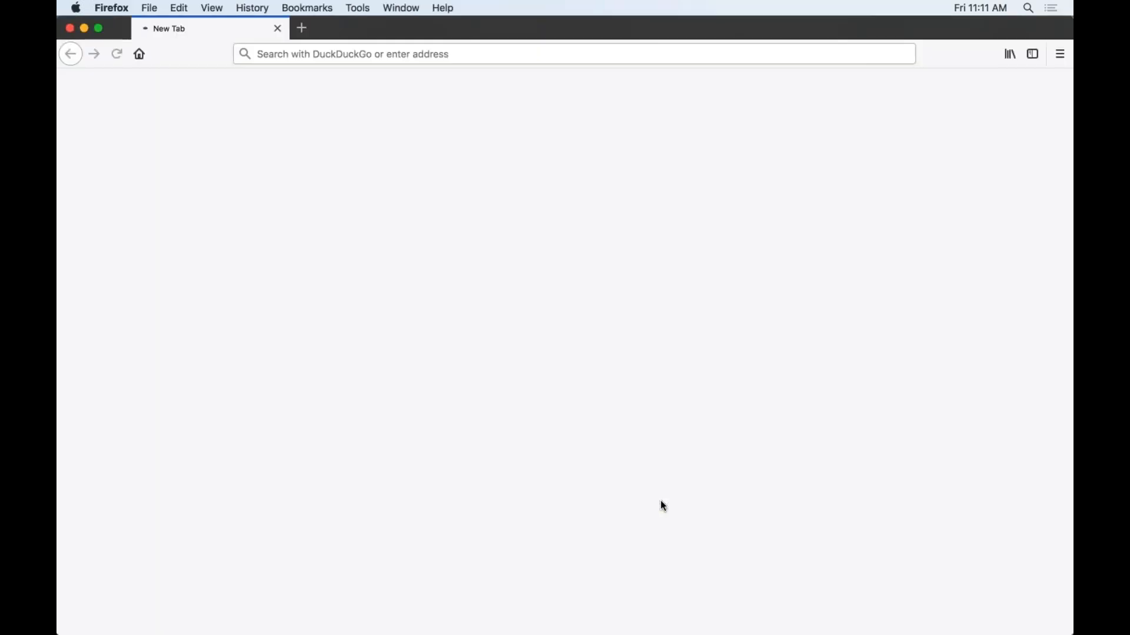
# Scroll down through the ShortcutLayout.htm shortcut table in Firefox.
pyautogui.scroll(-2, 604, 375)
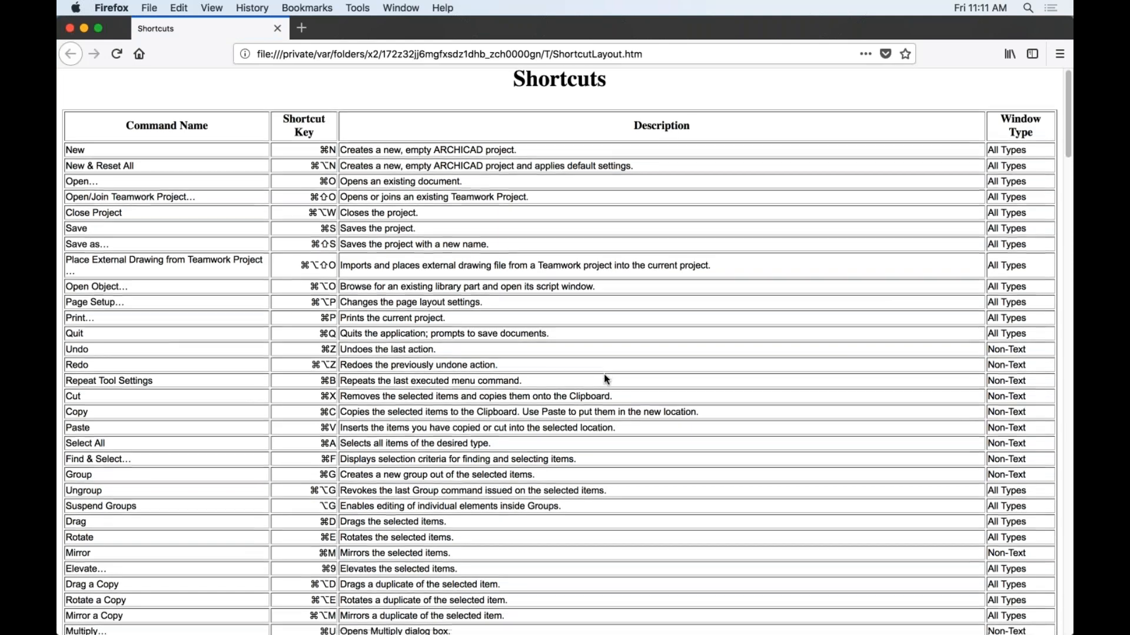
pyautogui.scroll(-5, 288, 321)
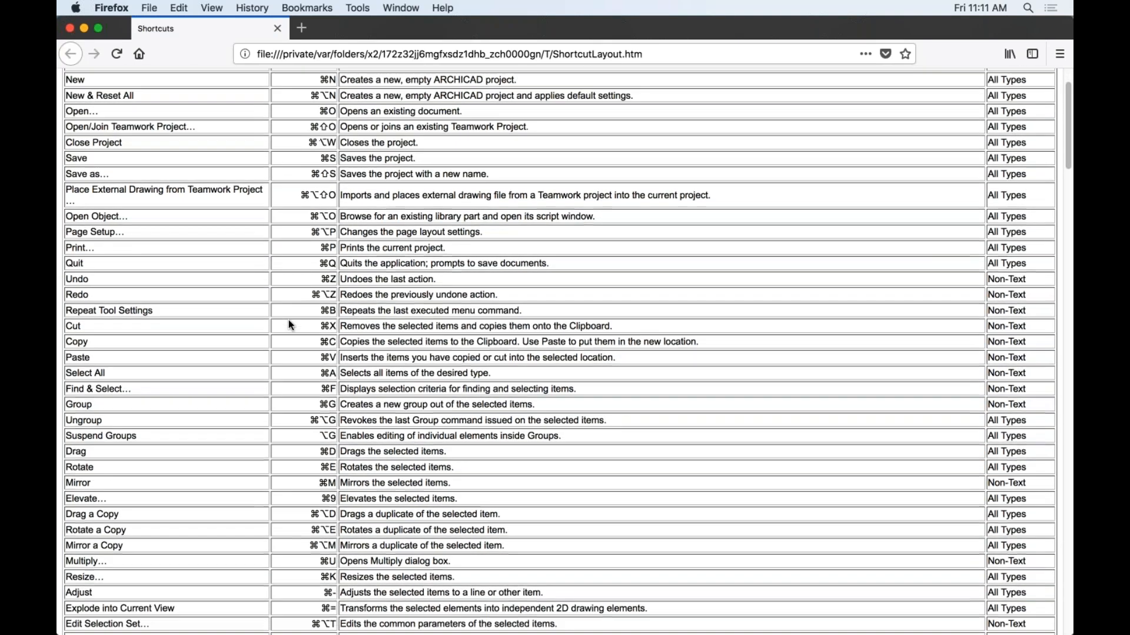
pyautogui.scroll(-3, 288, 321)
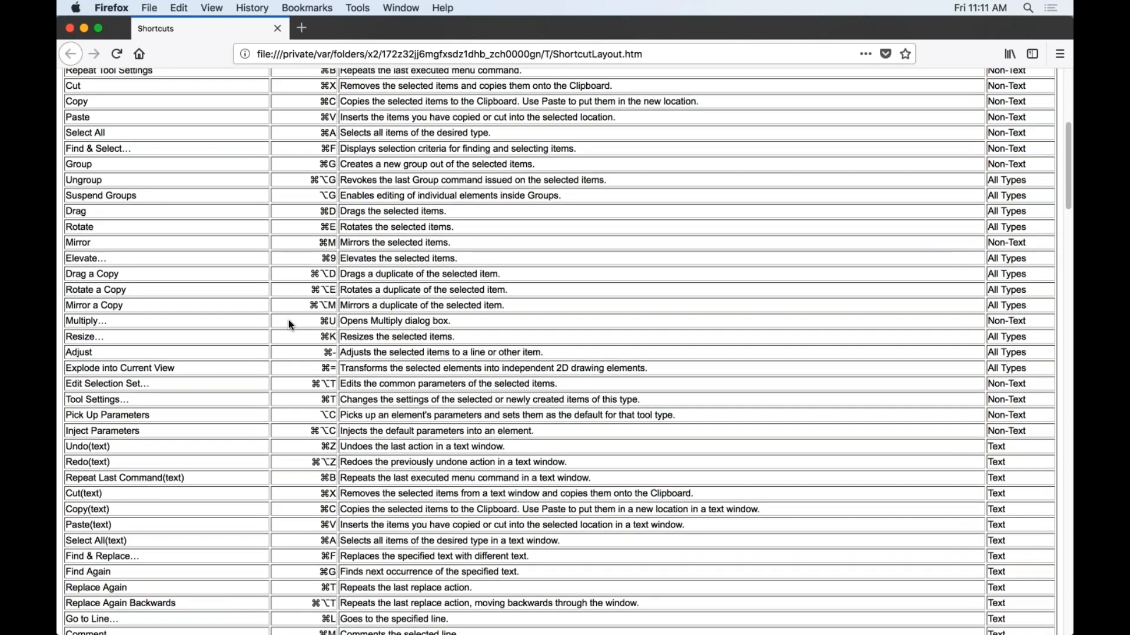
pyautogui.scroll(-4, 288, 321)
pyautogui.scroll(-1, 289, 325)
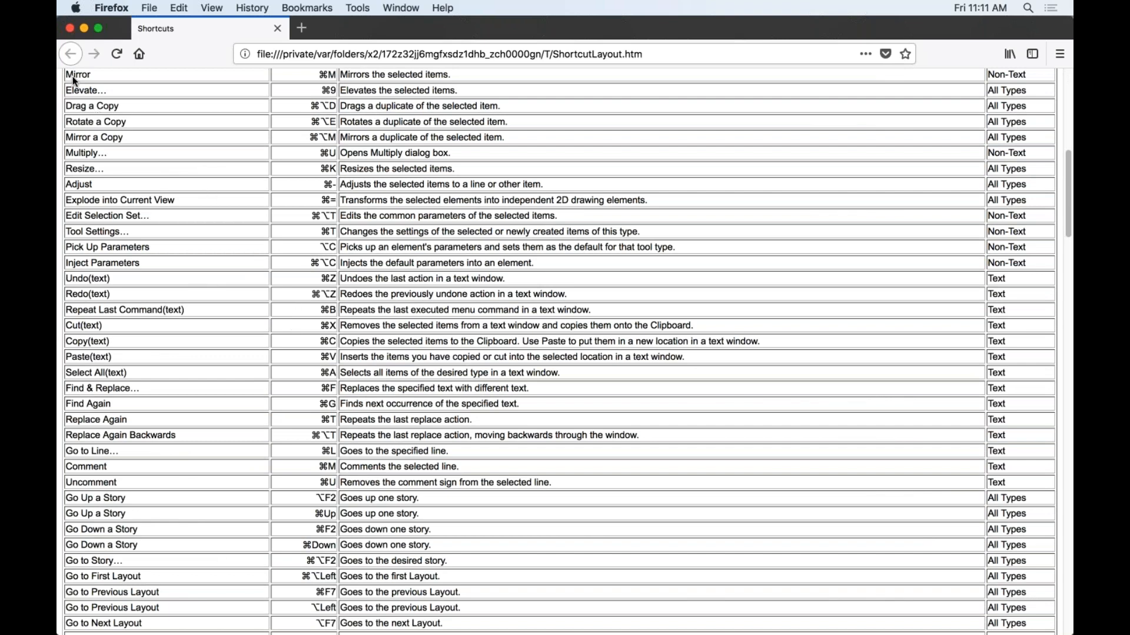
pyautogui.press('super+Tab')
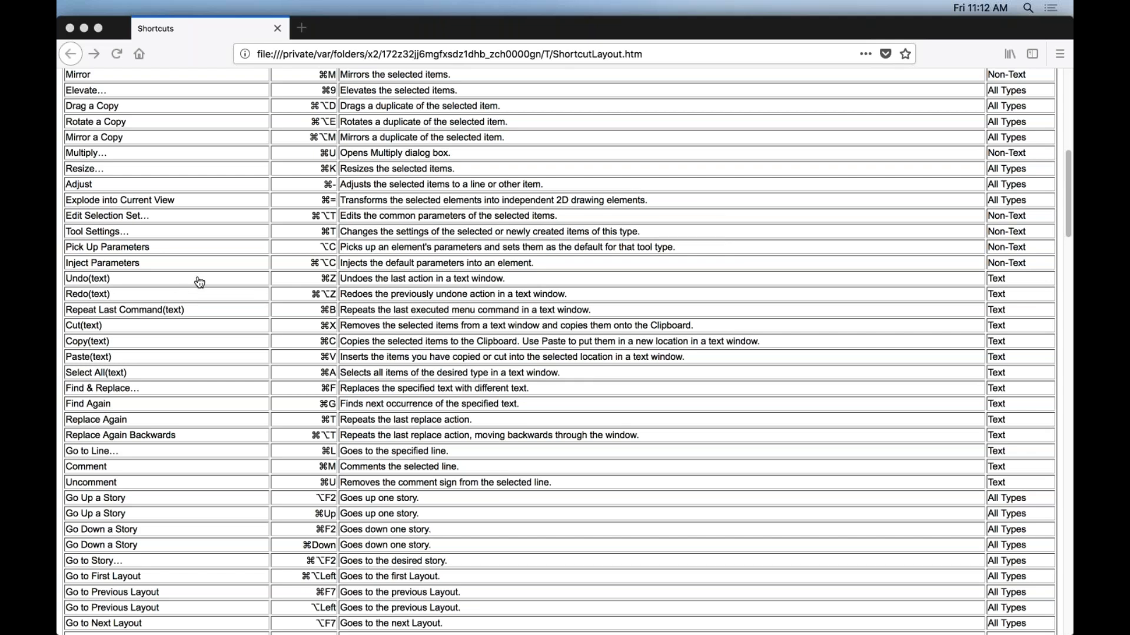
# Review the shortcut table again, then close the Firefox window to return to ARCHICAD.
pyautogui.click(313, 314)
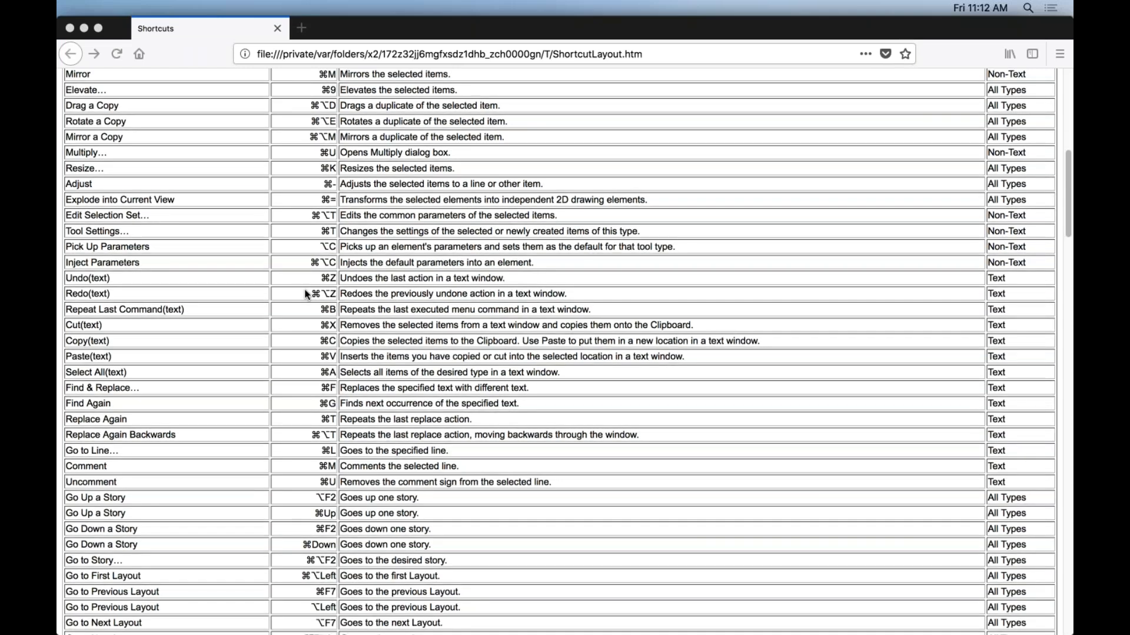
pyautogui.scroll(-8, 308, 294)
pyautogui.scroll(5, 306, 294)
pyautogui.scroll(3, 304, 294)
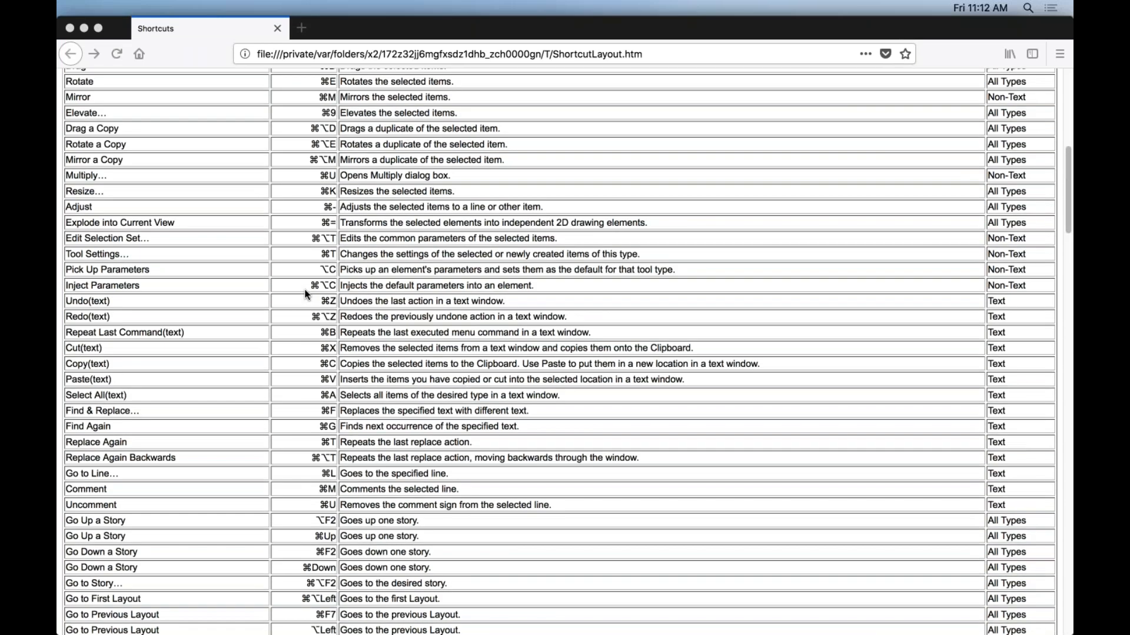
pyautogui.scroll(-18, 305, 294)
pyautogui.scroll(-5, 305, 295)
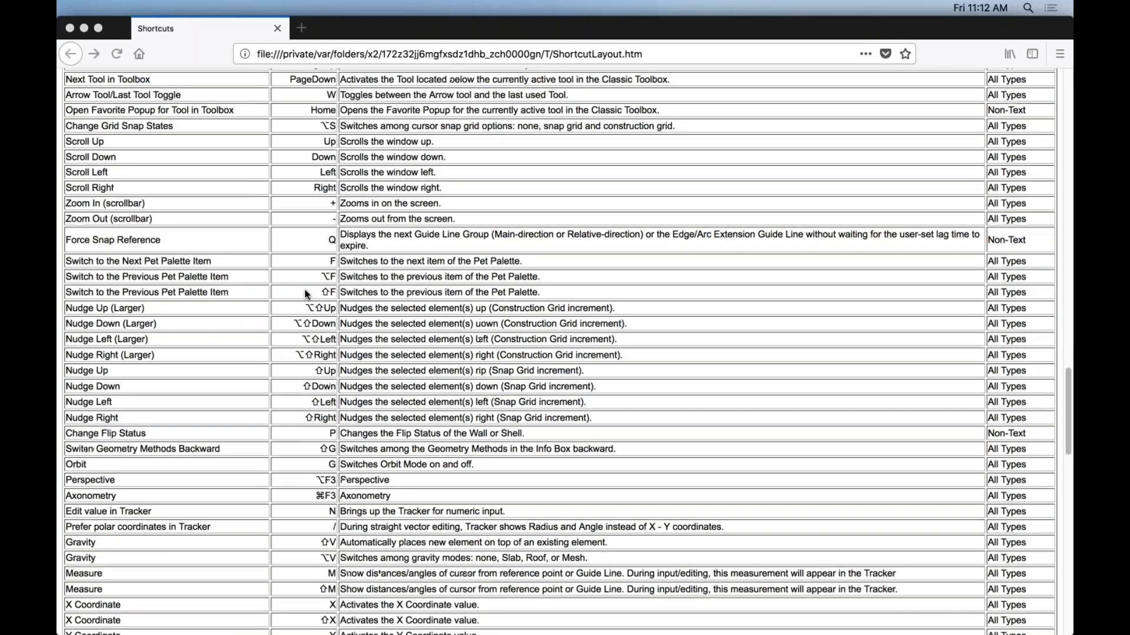
pyautogui.scroll(20, 305, 294)
pyautogui.scroll(1, 306, 294)
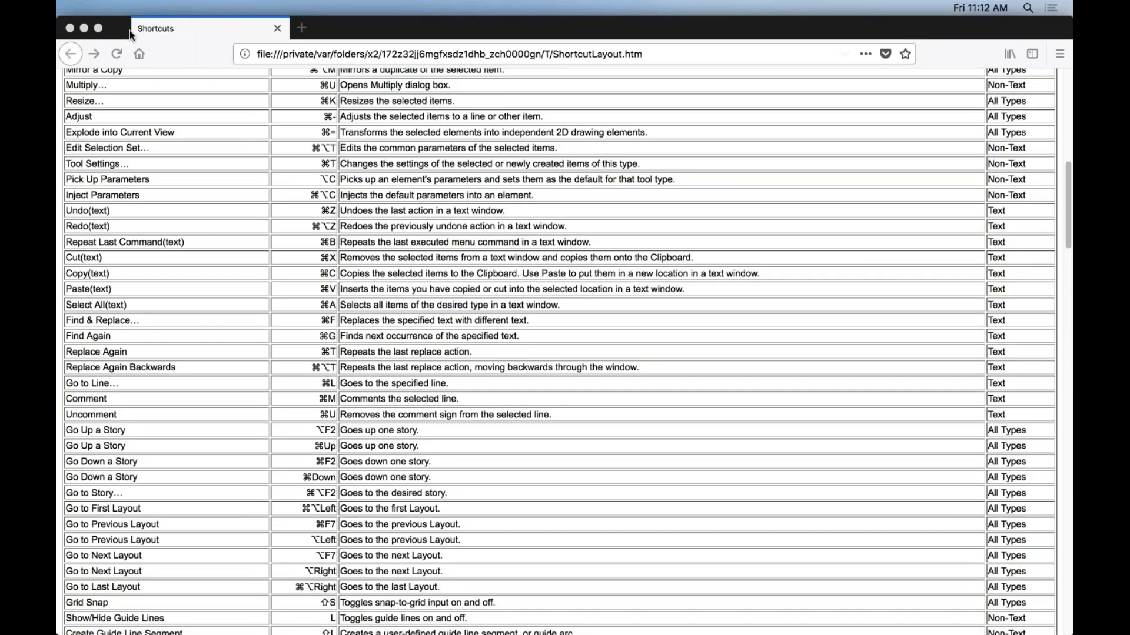
pyautogui.click(70, 27)
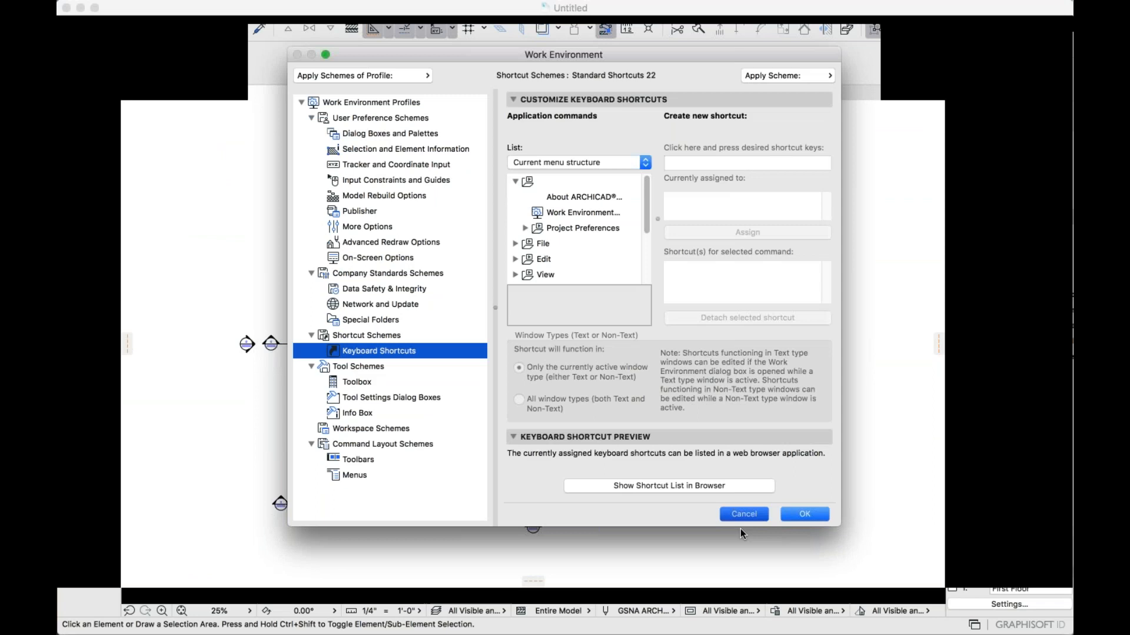
# Cancel the Work Environment dialog, leaving all settings unchanged.
pyautogui.click(741, 529)
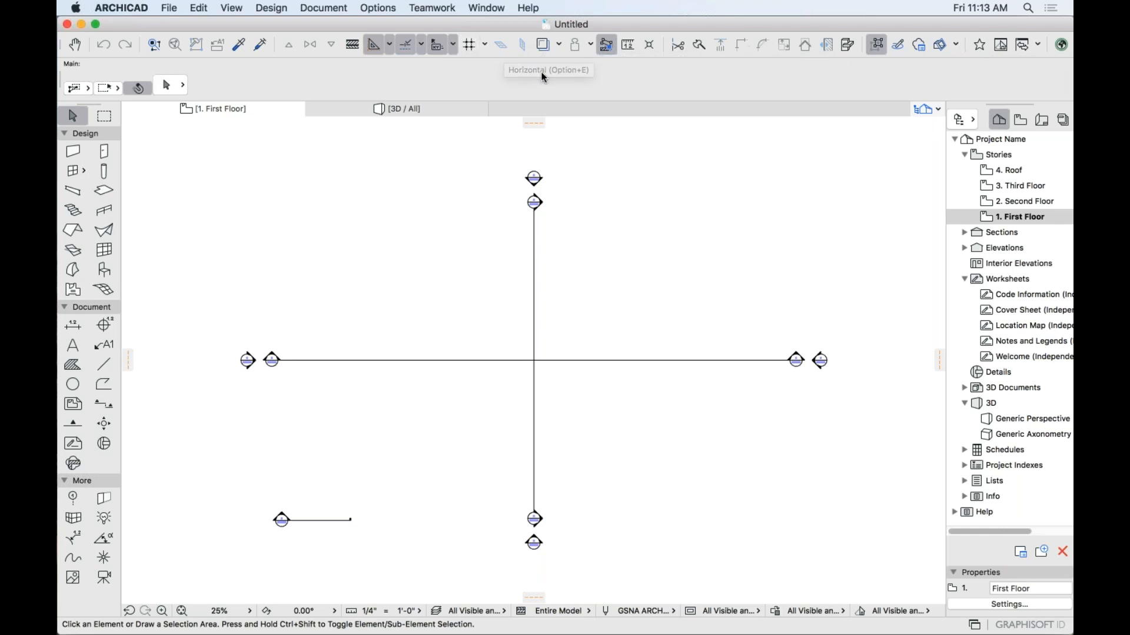
# Turn on an additional toolbar set from Window > Toolbars.
pyautogui.click(489, 8)
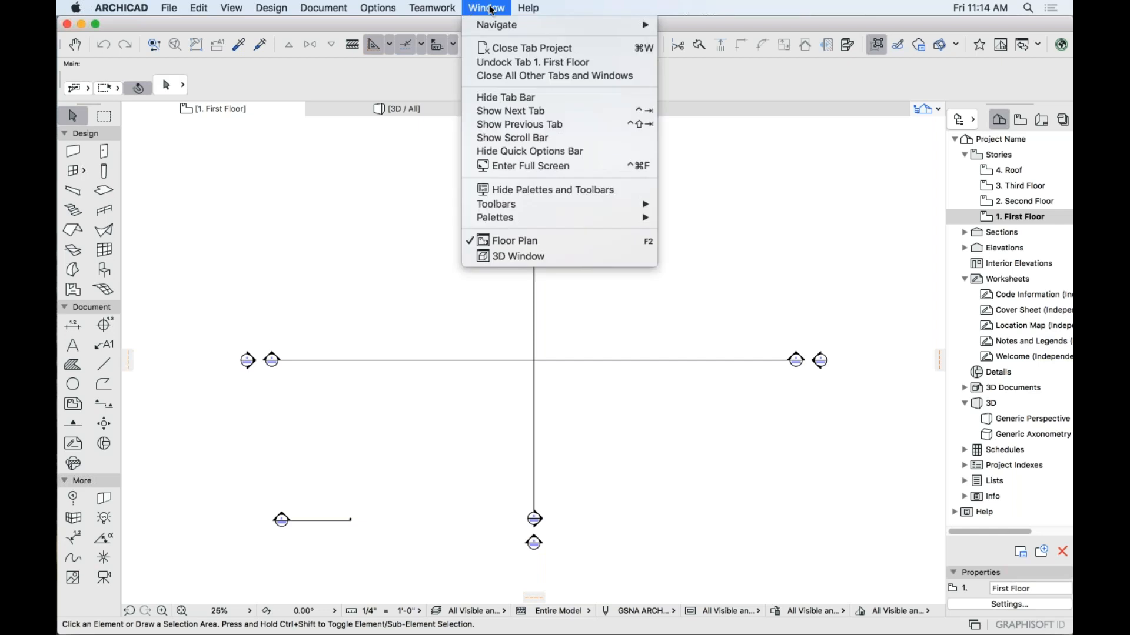
pyautogui.moveTo(577, 205)
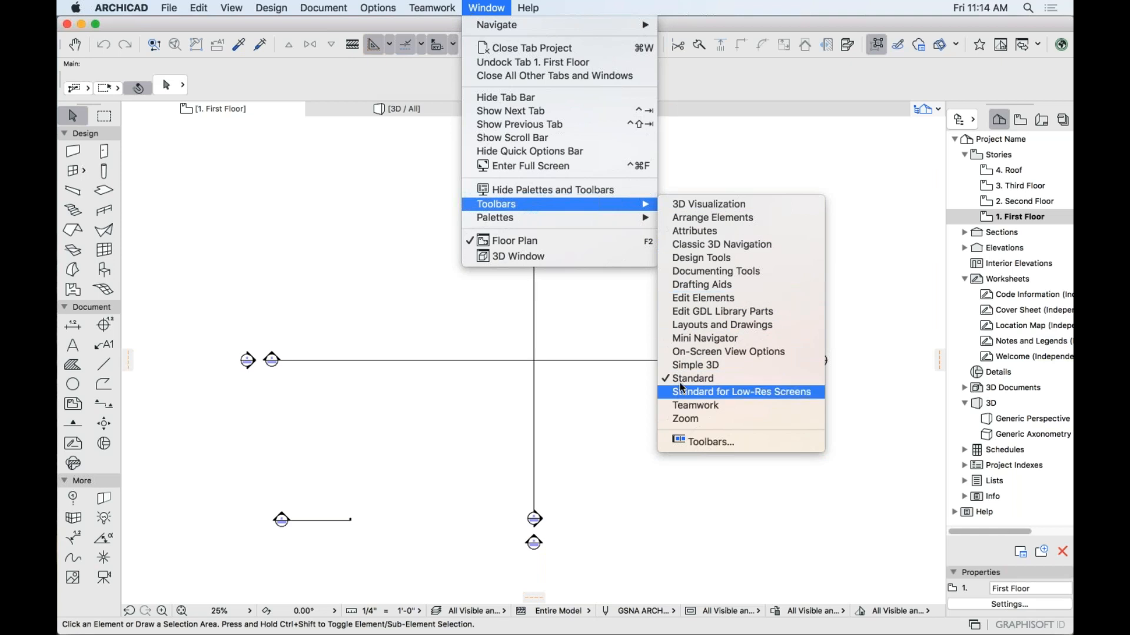
pyautogui.click(688, 299)
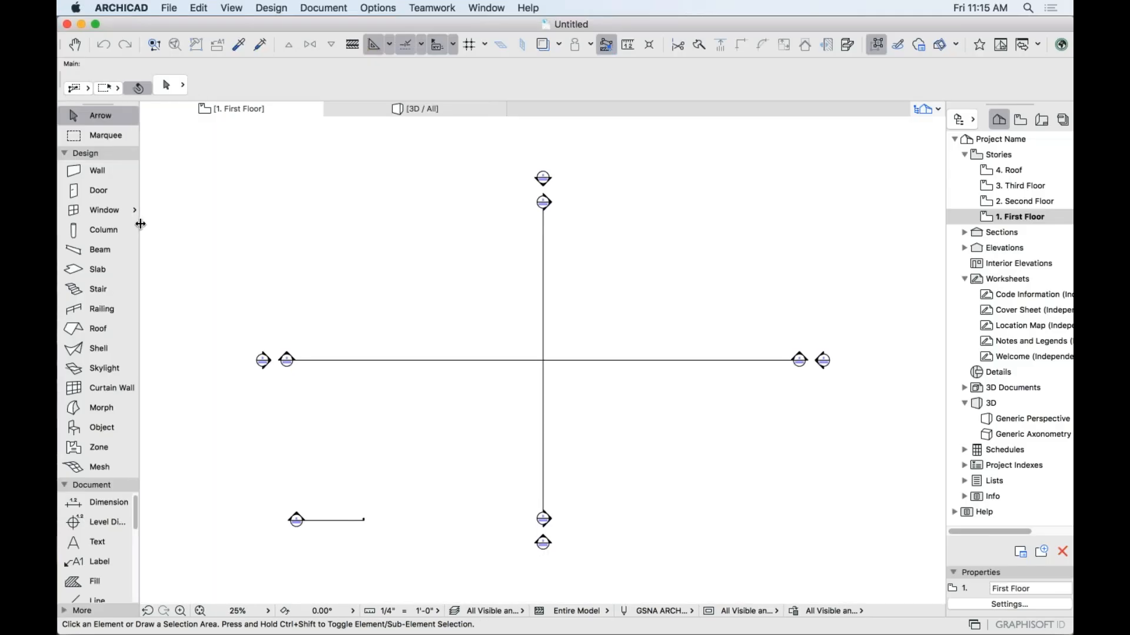
pyautogui.moveTo(140, 224); pyautogui.dragTo(144, 224)
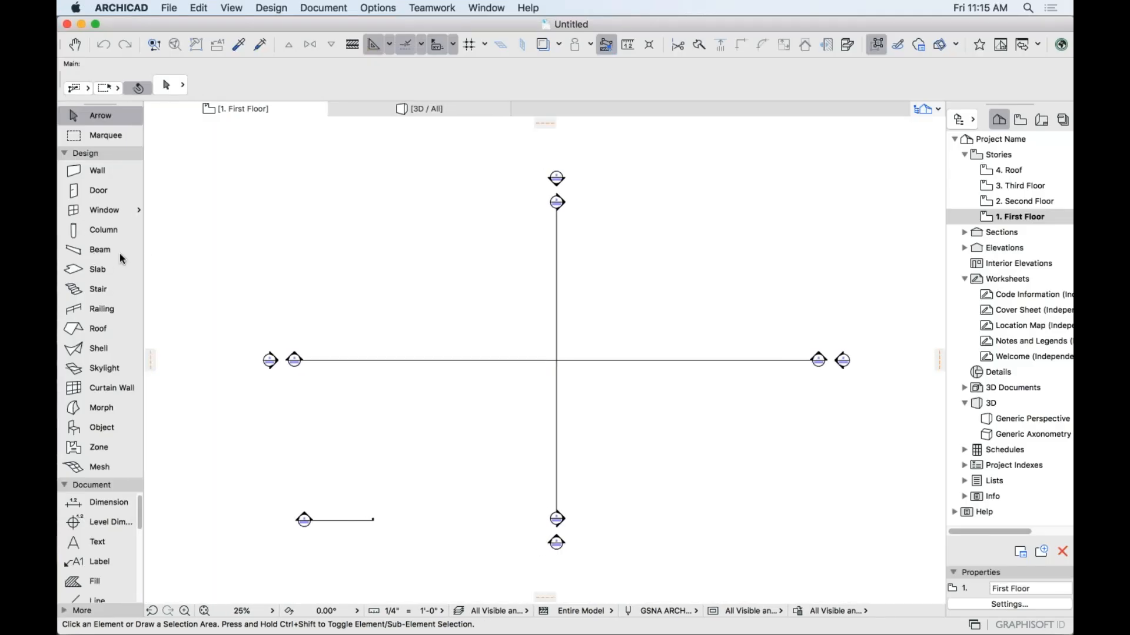
pyautogui.moveTo(143, 246); pyautogui.dragTo(230, 249)
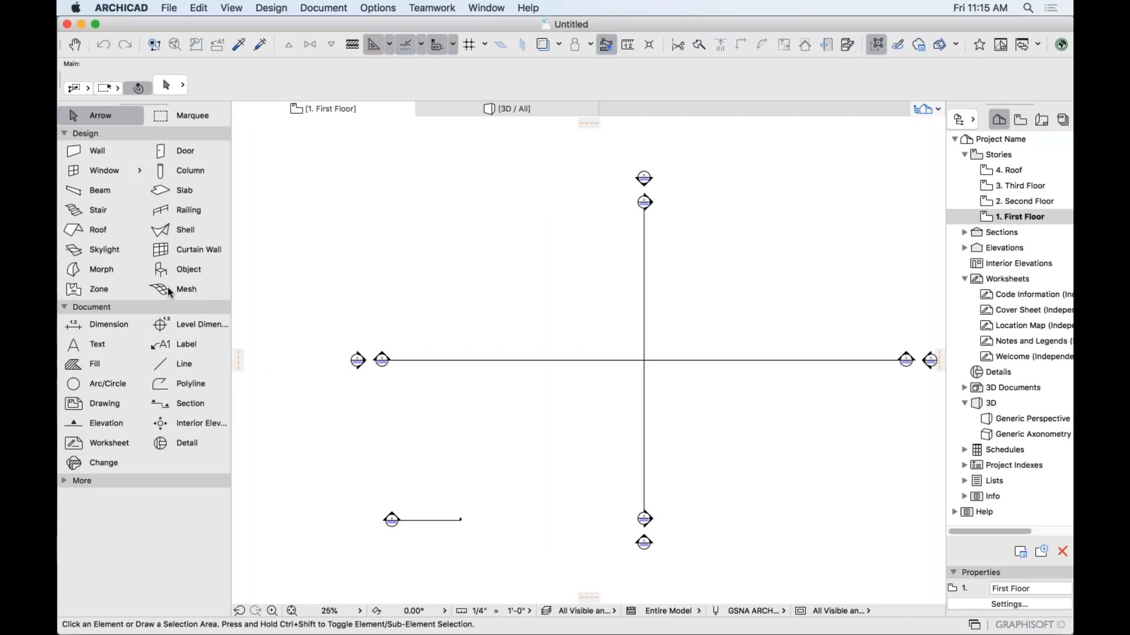
pyautogui.moveTo(230, 272); pyautogui.dragTo(121, 275)
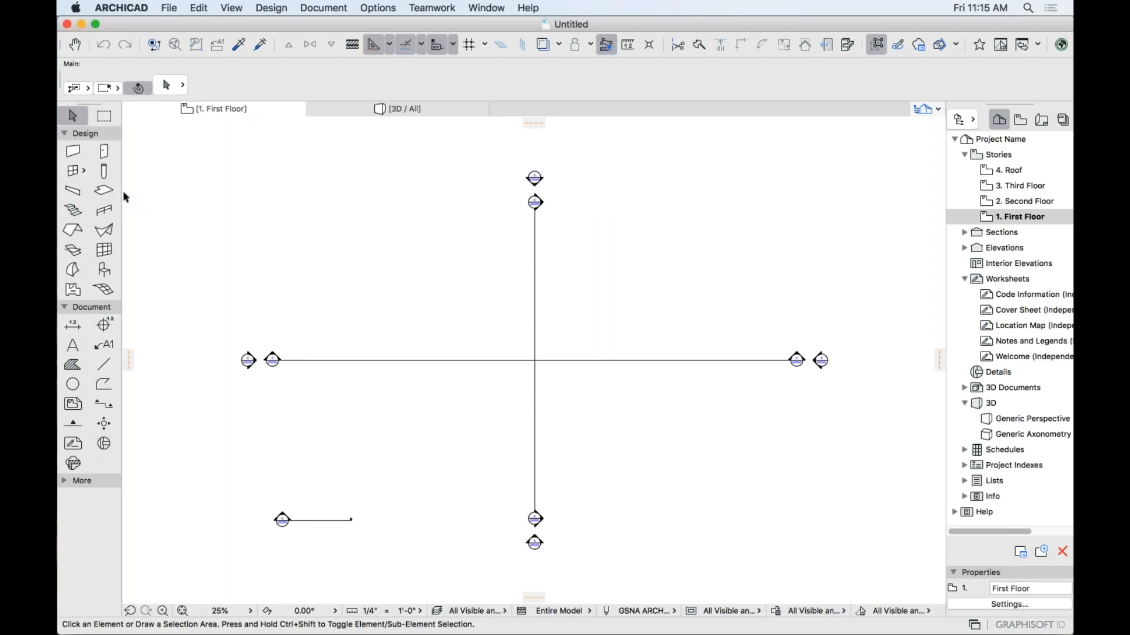
pyautogui.click(104, 153)
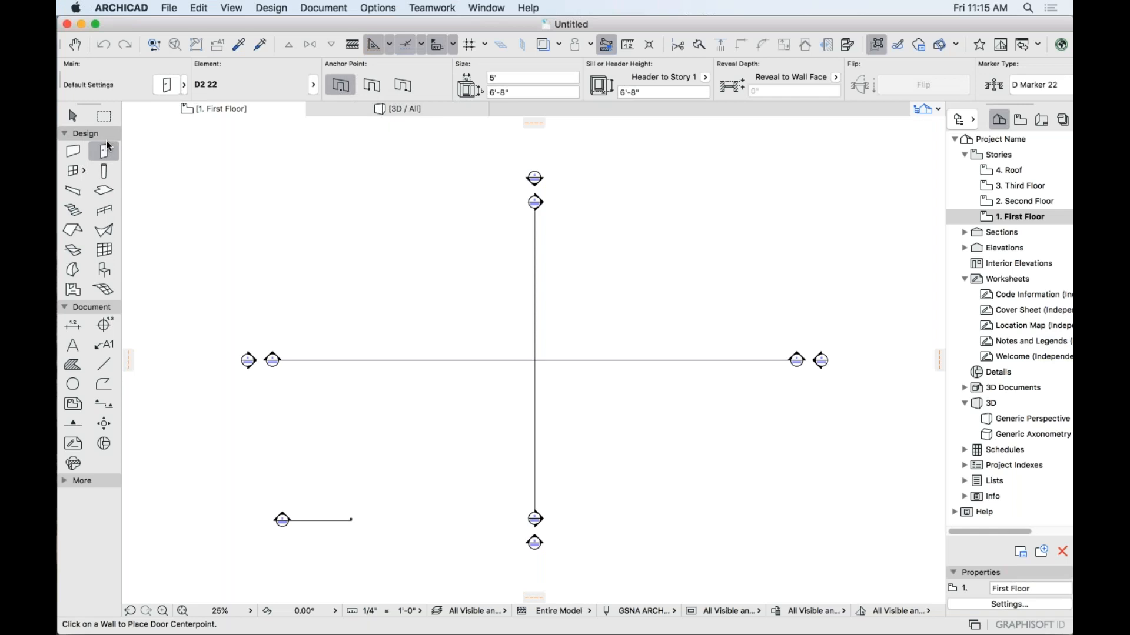
pyautogui.click(104, 172)
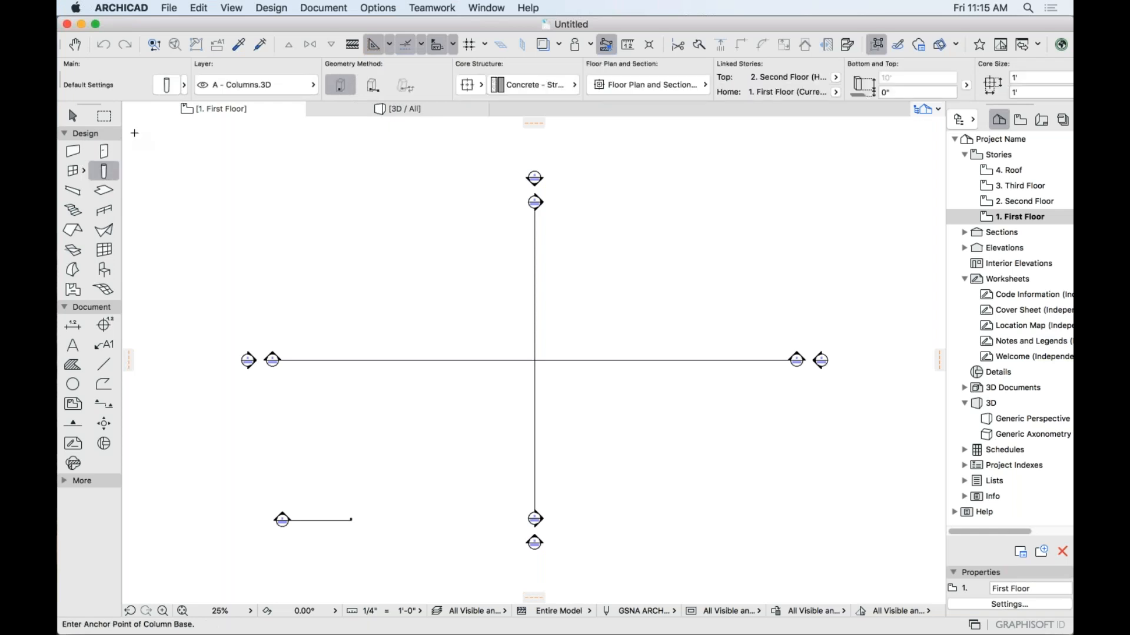
pyautogui.click(169, 88)
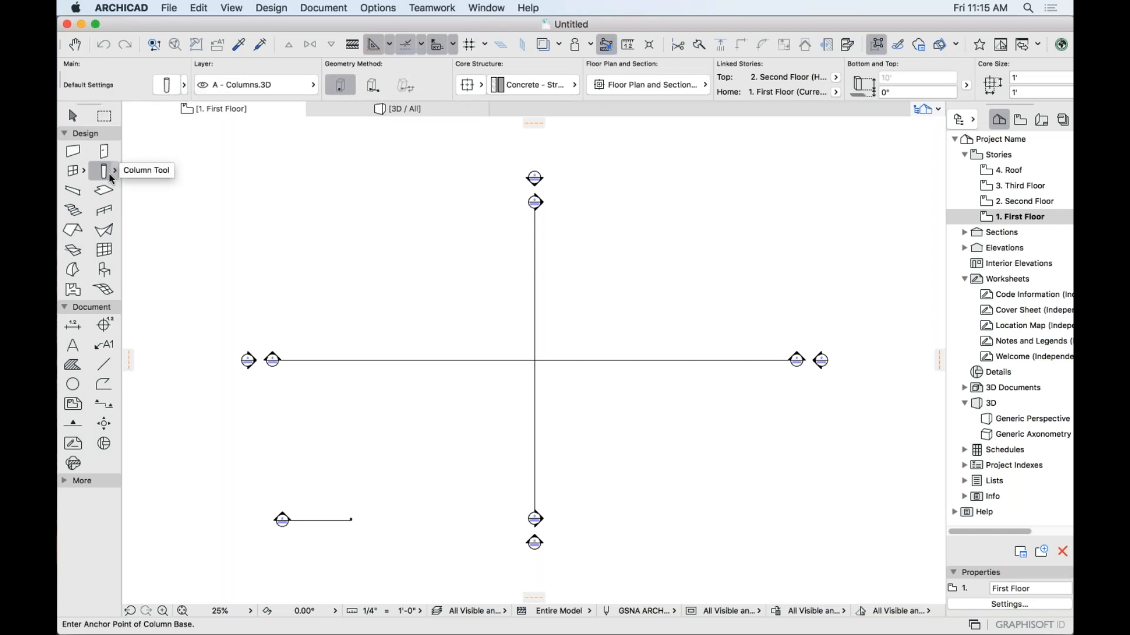
pyautogui.click(103, 191)
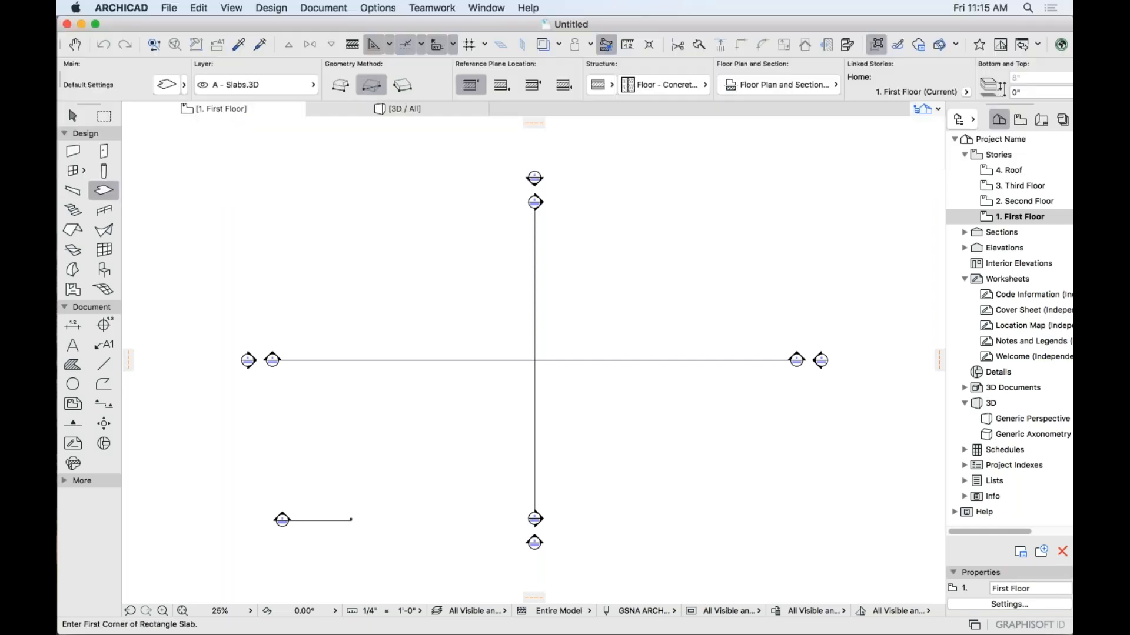
pyautogui.click(104, 172)
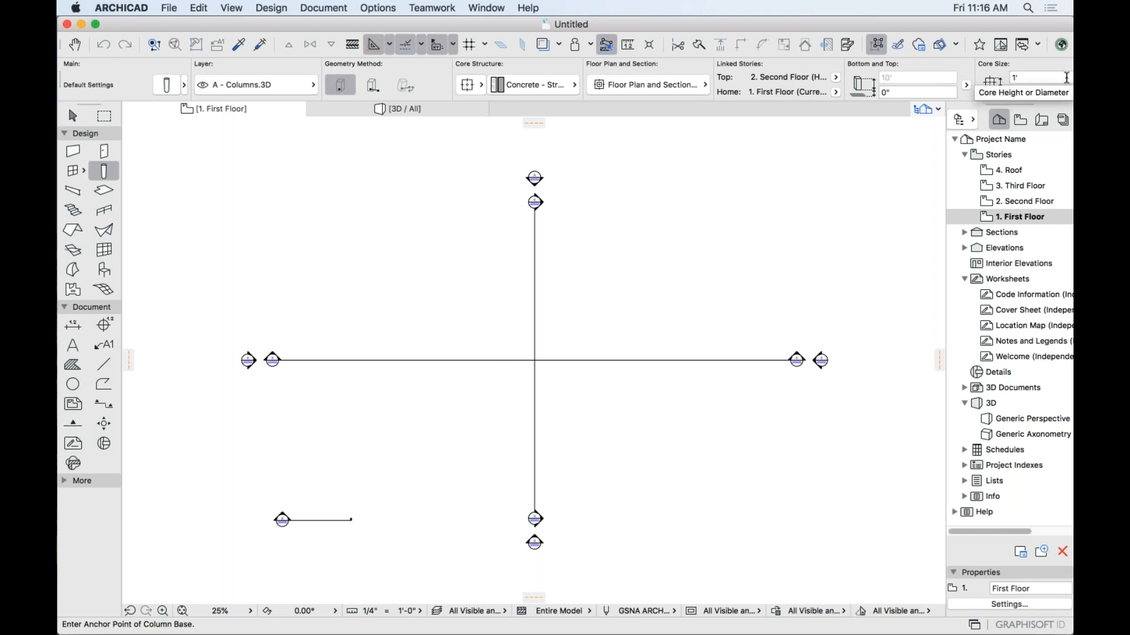
pyautogui.hscroll(5, 962, 80)
pyautogui.hscroll(10, 962, 80)
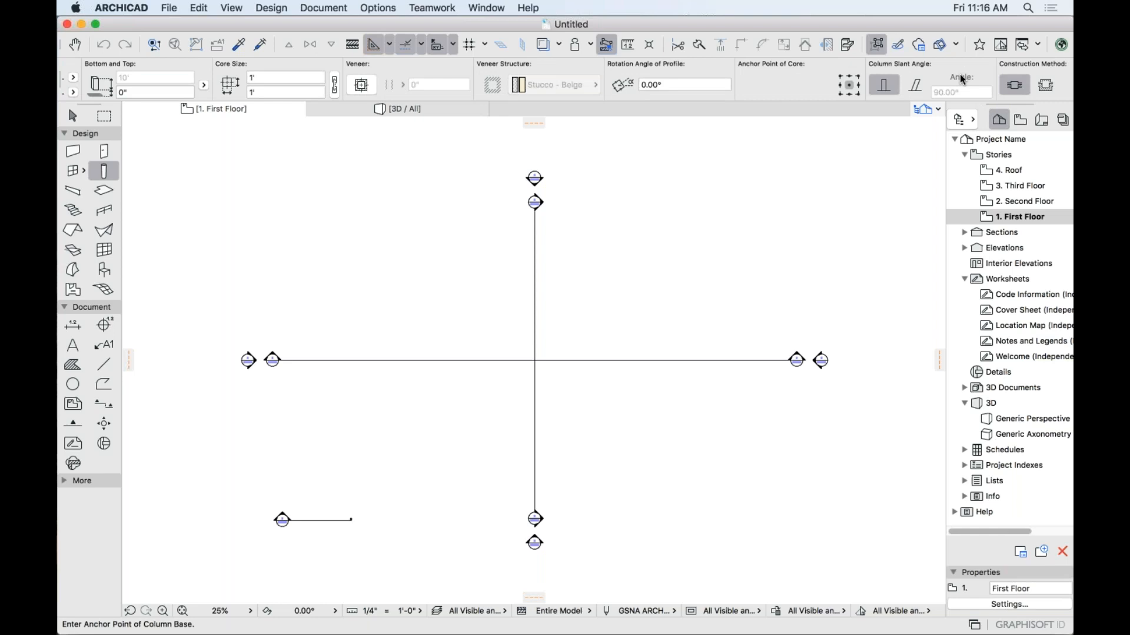
pyautogui.hscroll(10, 962, 79)
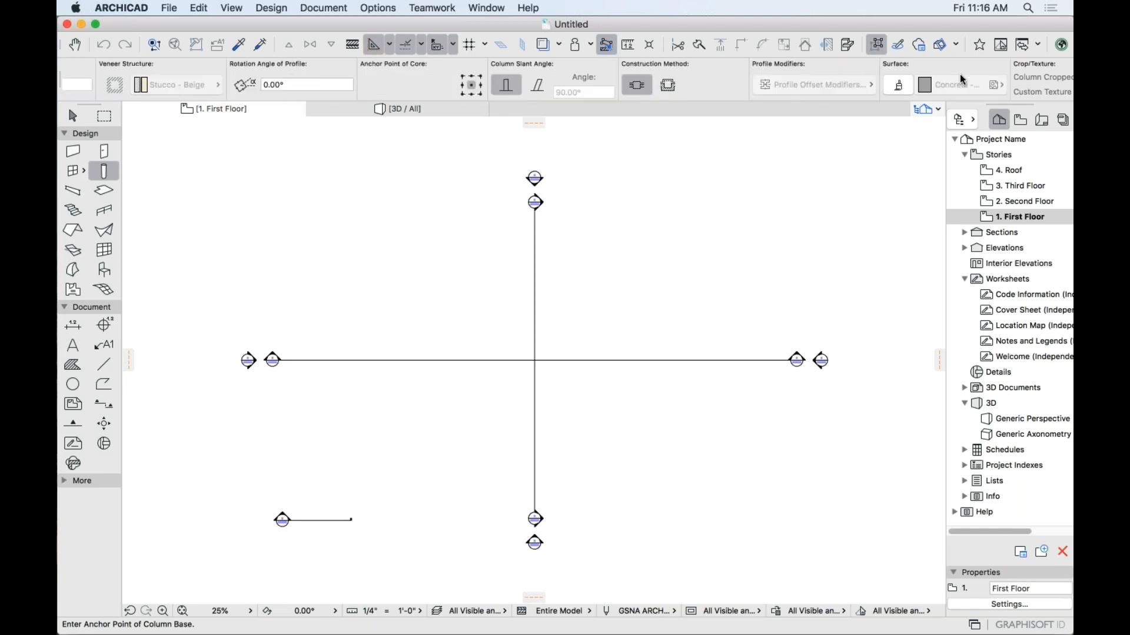
pyautogui.hscroll(-4, 843, 78)
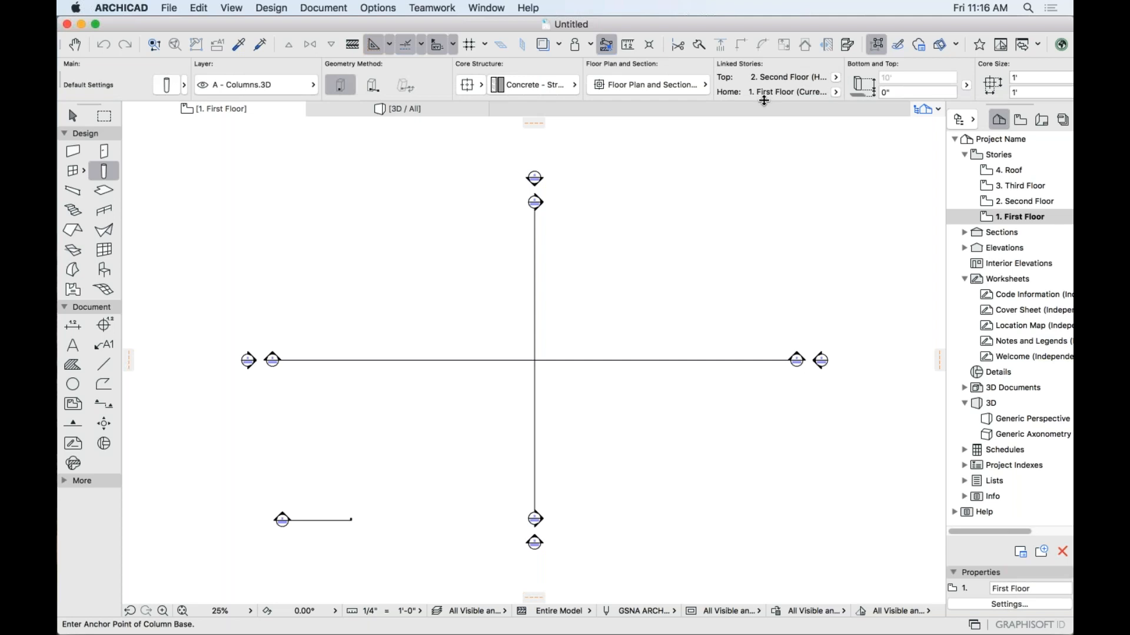
pyautogui.moveTo(765, 101); pyautogui.dragTo(760, 209)
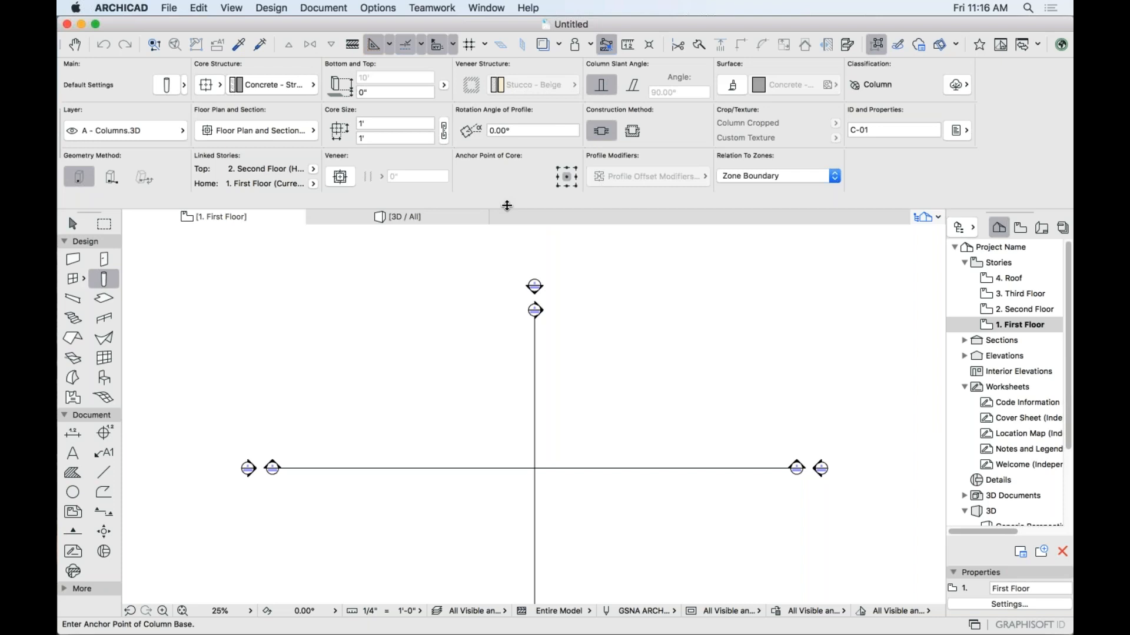
pyautogui.press('ctrl+super+f')
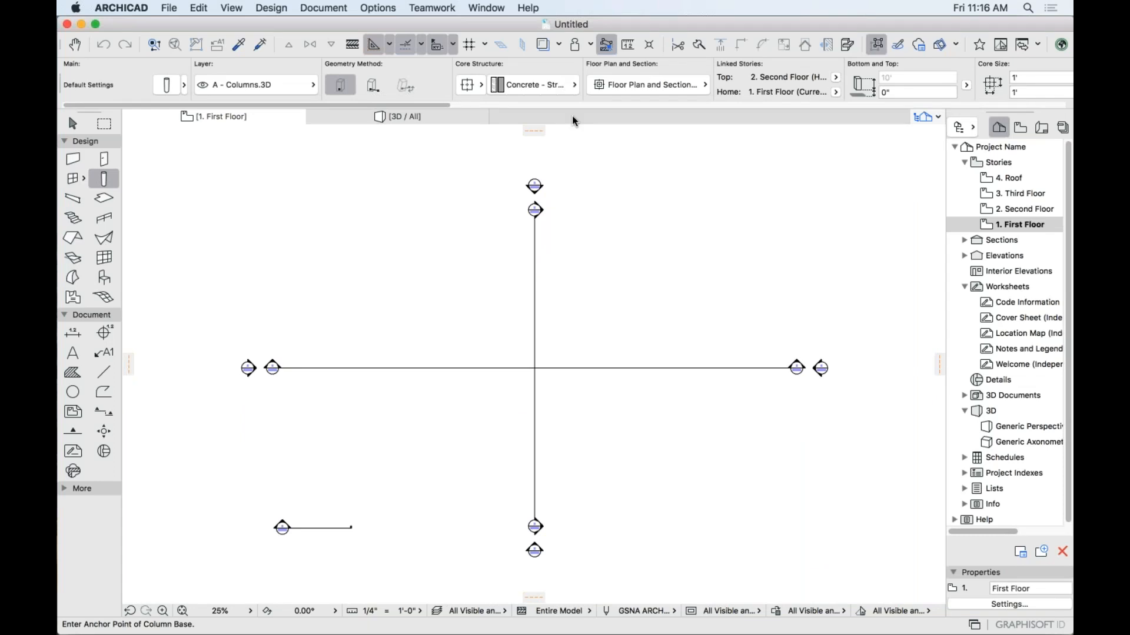
pyautogui.hscroll(10, 575, 79)
pyautogui.hscroll(-10, 576, 79)
# Select the Door tool and bring up its Door Default Settings dialog.
pyautogui.click(104, 159)
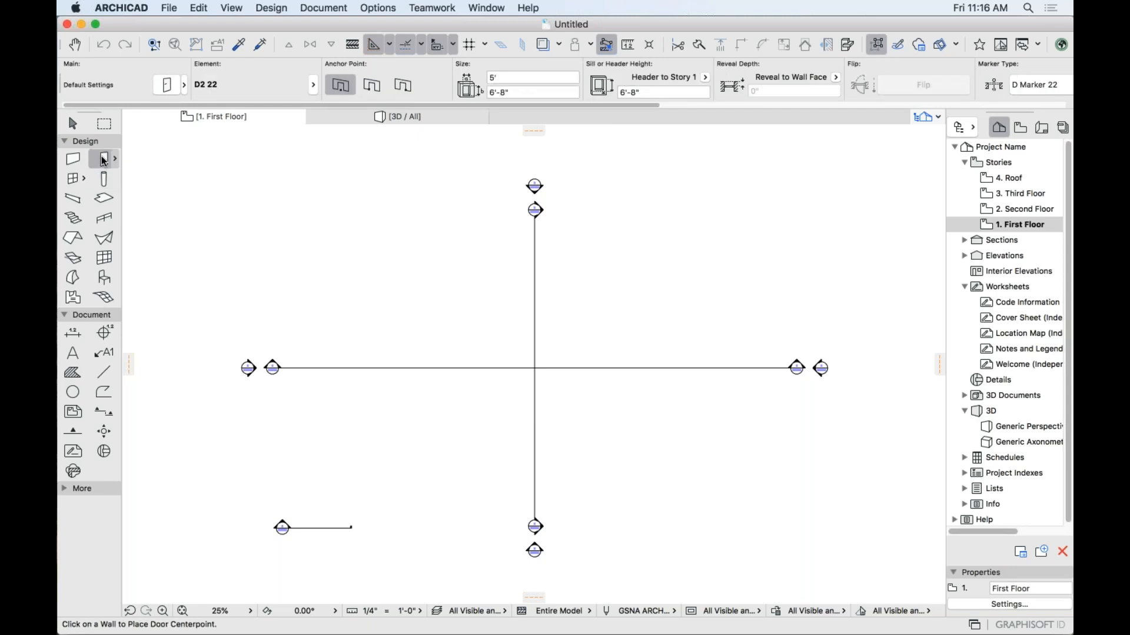
pyautogui.click(167, 86)
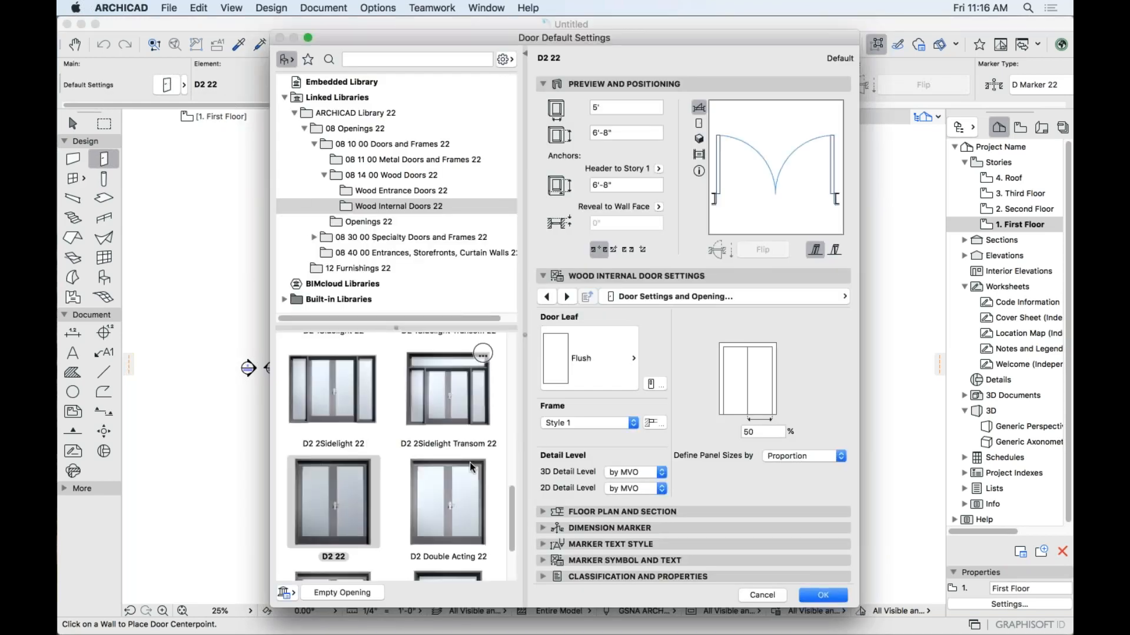
pyautogui.moveTo(512, 532); pyautogui.dragTo(511, 380)
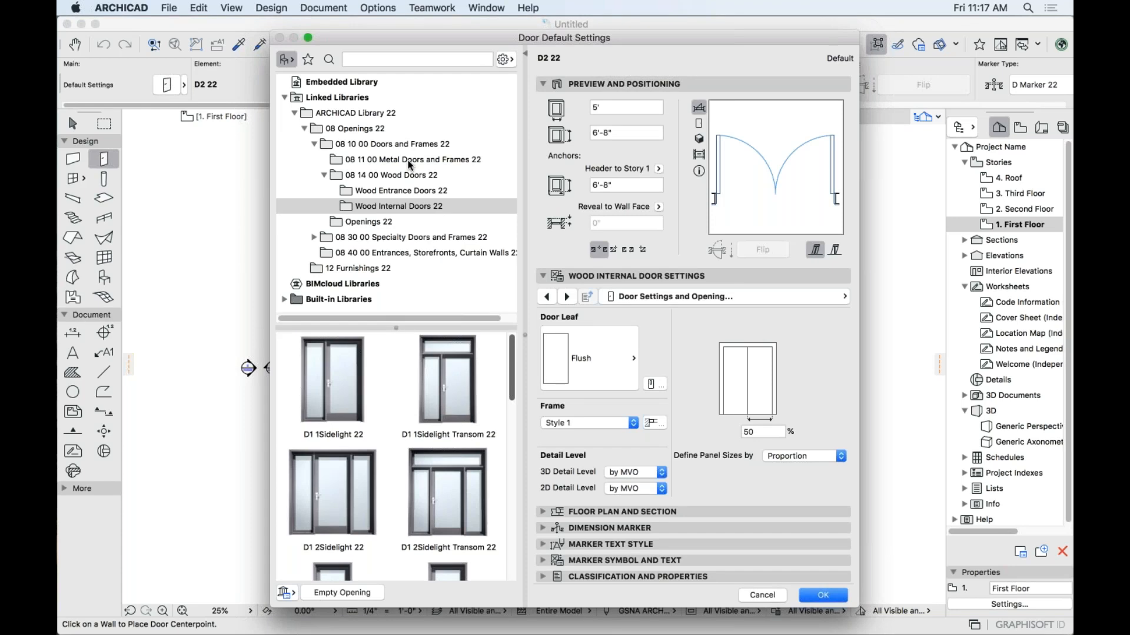
# Browse the Wood Entrance Doors 22 parts, then return to the Wood Internal Doors 22 folder with D2 22.
pyautogui.click(376, 192)
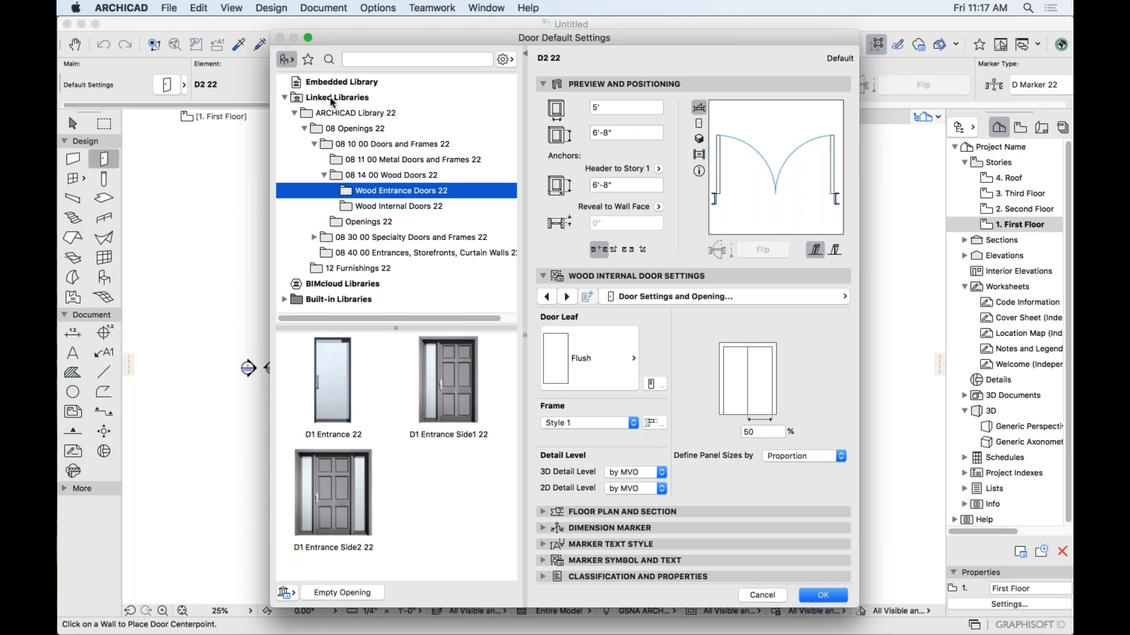
pyautogui.click(383, 208)
pyautogui.scroll(-3, 396, 376)
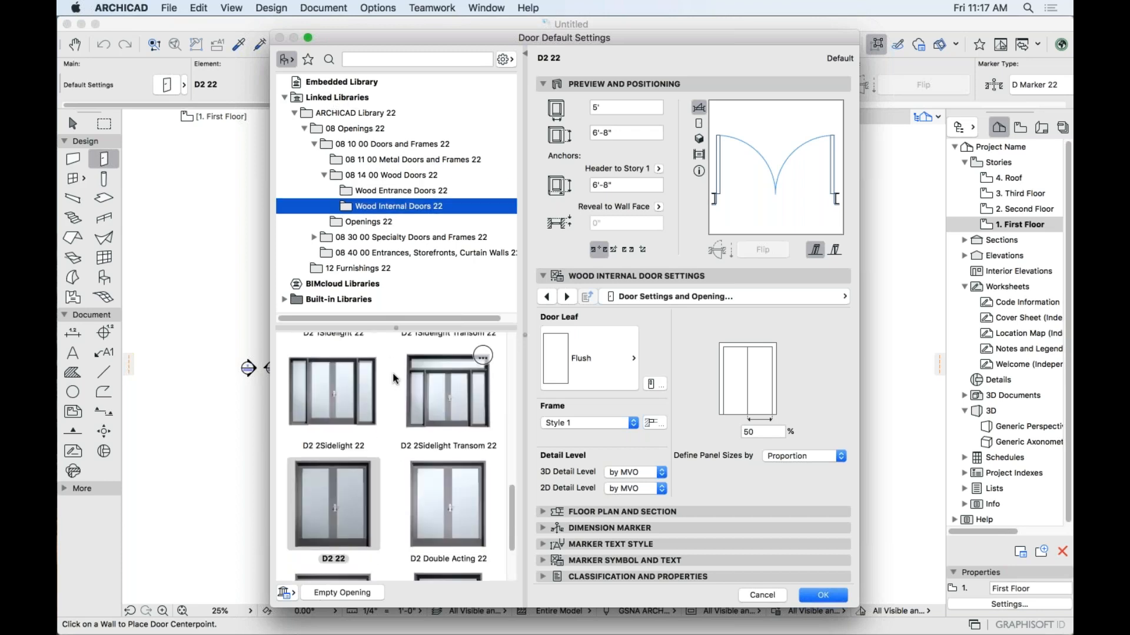
pyautogui.scroll(5, 394, 378)
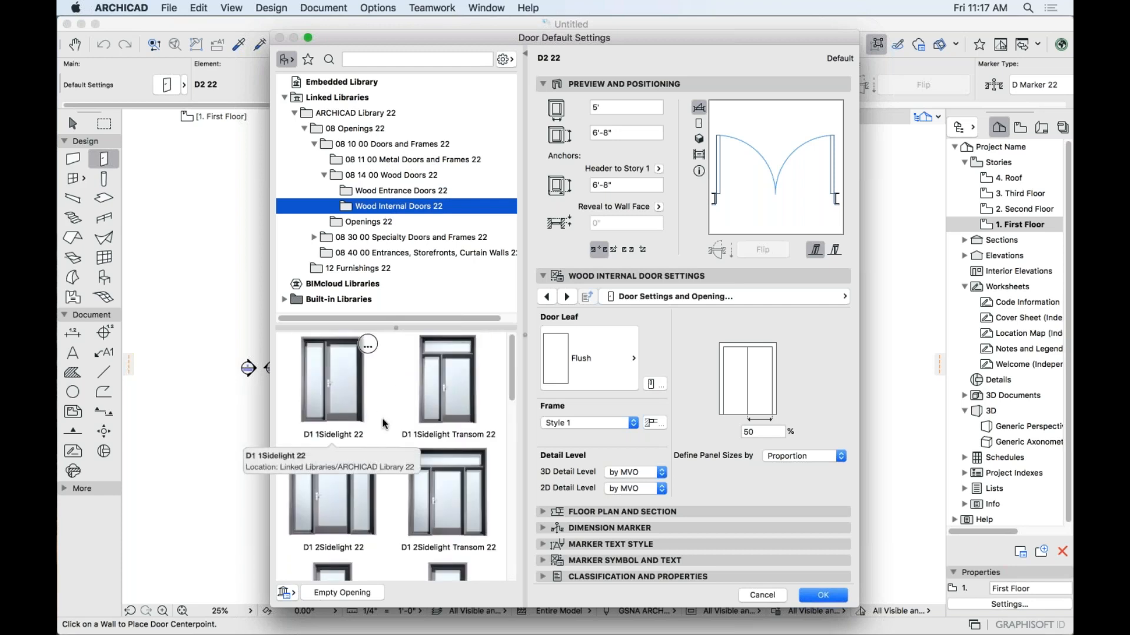
pyautogui.scroll(-6, 383, 424)
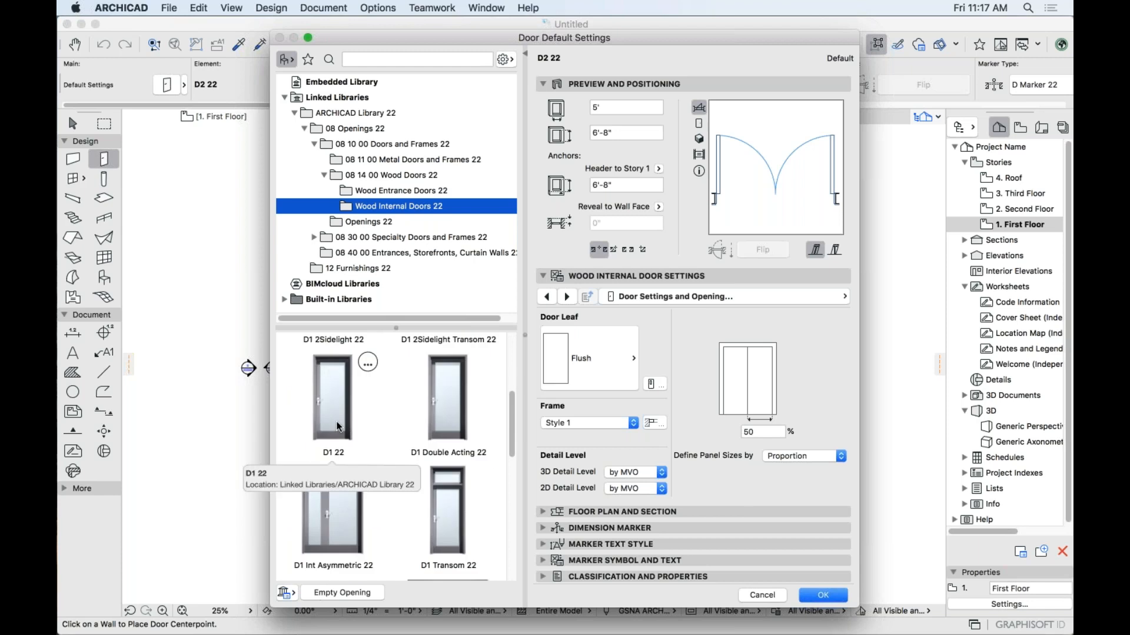
pyautogui.scroll(-10, 347, 397)
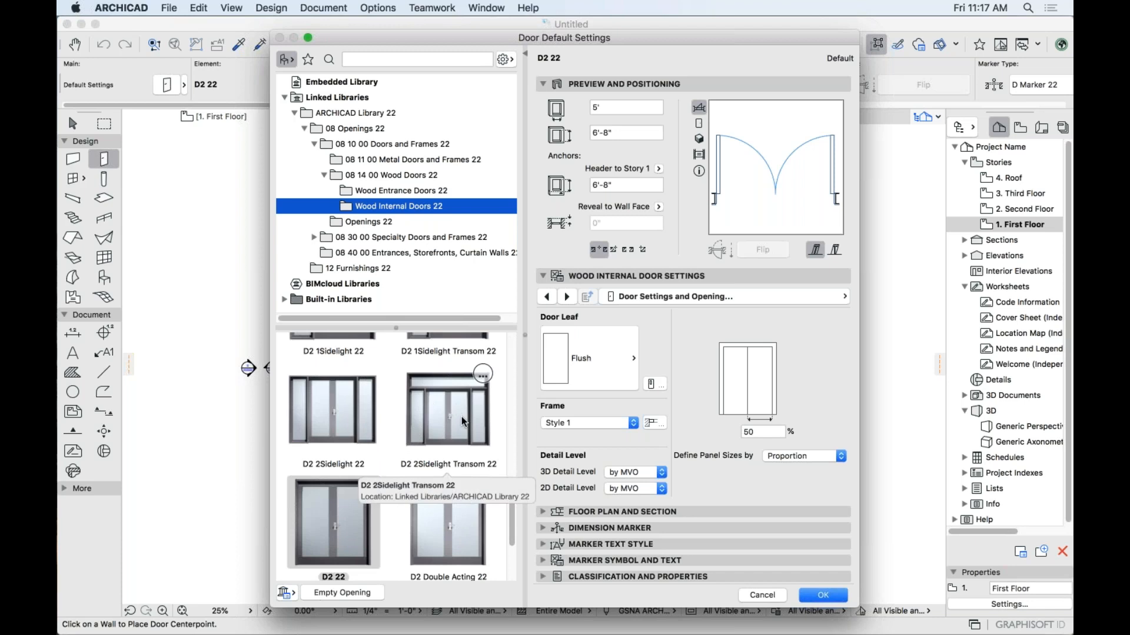
pyautogui.scroll(8, 412, 459)
pyautogui.scroll(-4, 403, 468)
pyautogui.scroll(2, 404, 468)
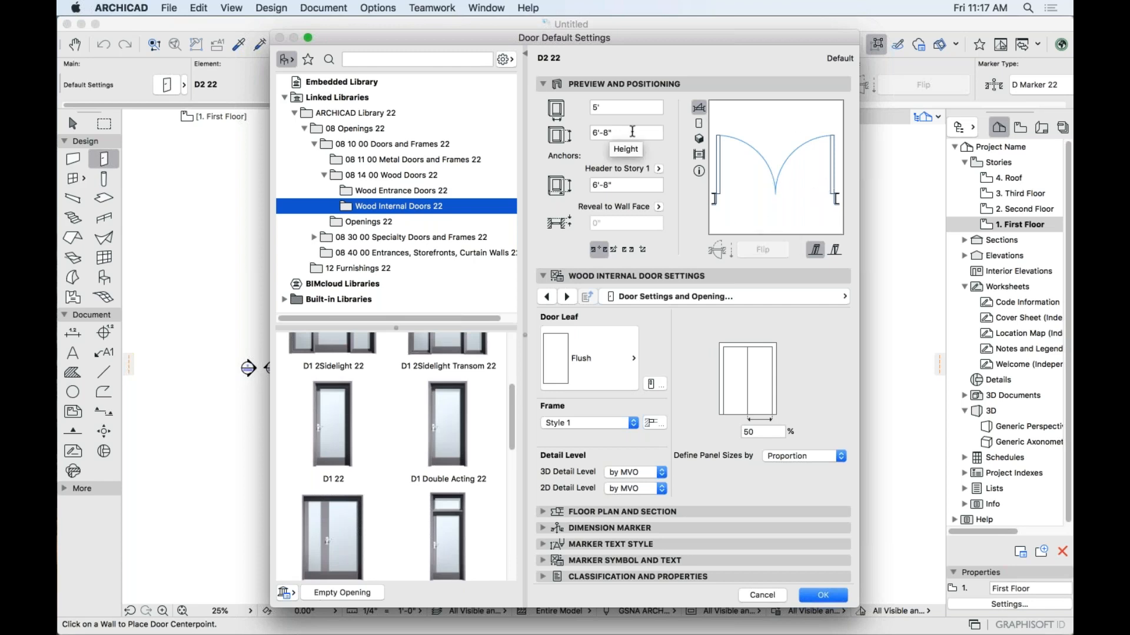
# Inspect the door height, Door Leaf styles and settings page list, then cancel Door Default Settings.
pyautogui.click(593, 132)
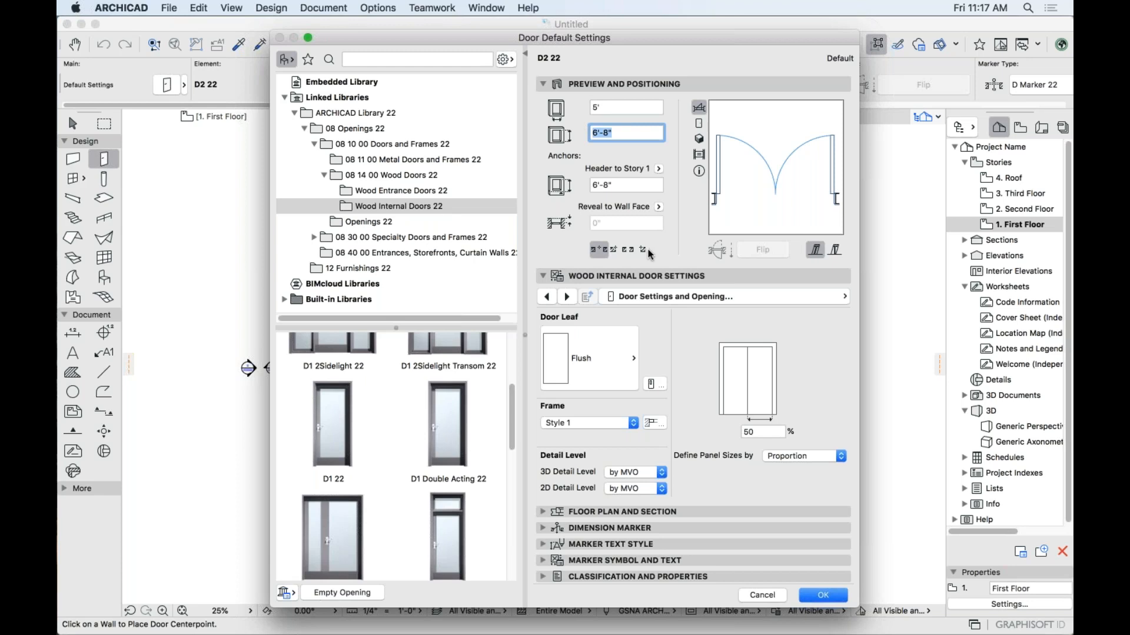
pyautogui.click(574, 357)
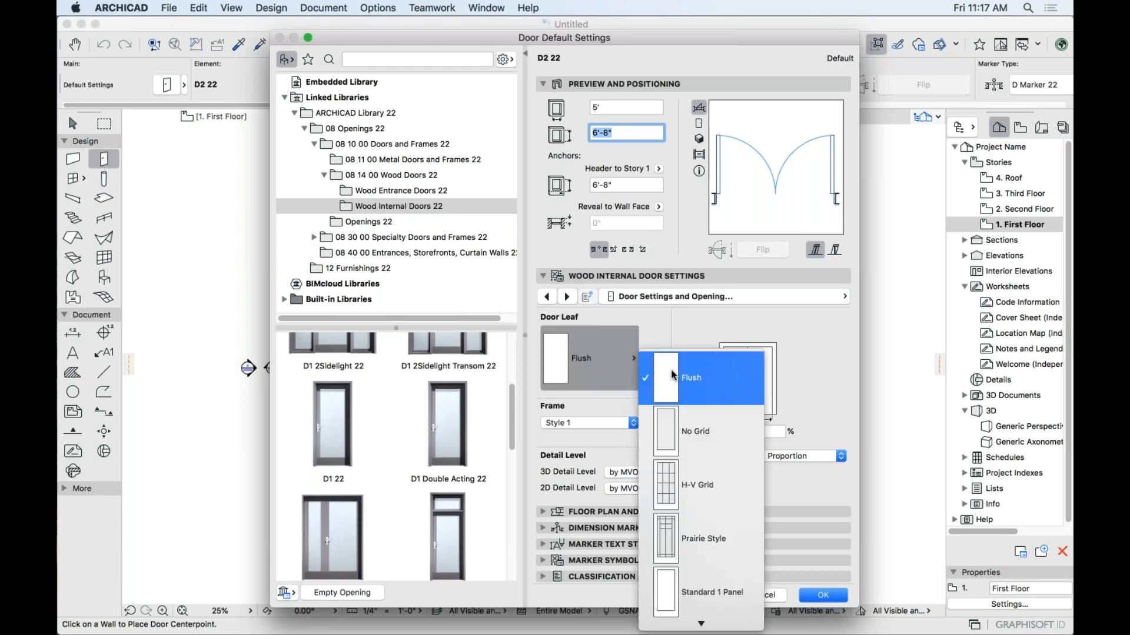
pyautogui.scroll(-2, 672, 375)
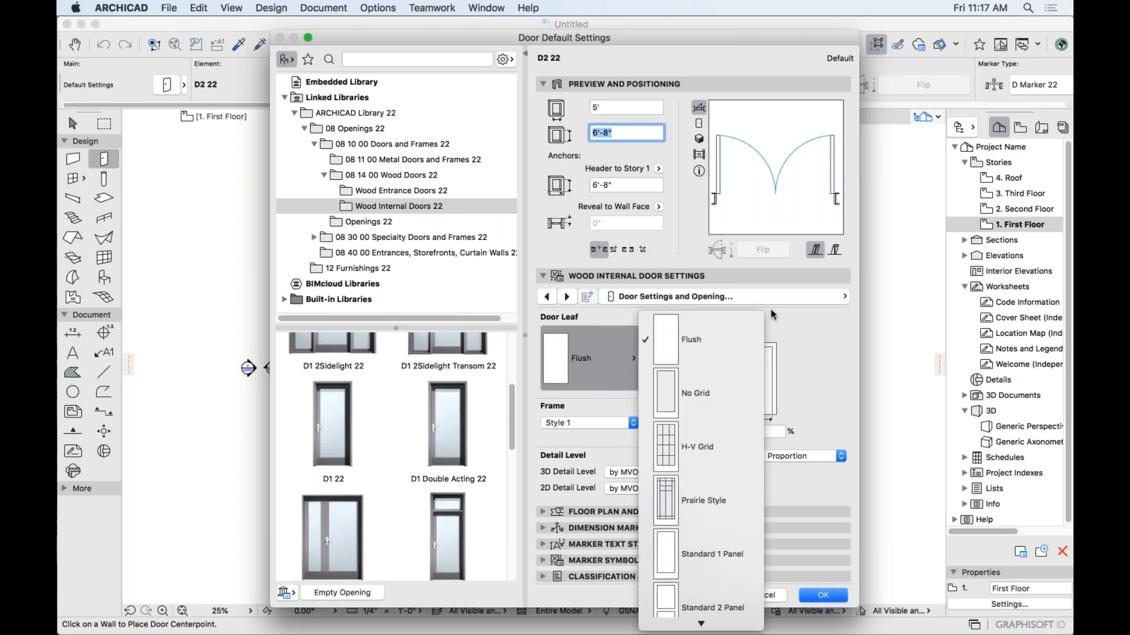
pyautogui.click(805, 317)
pyautogui.click(634, 298)
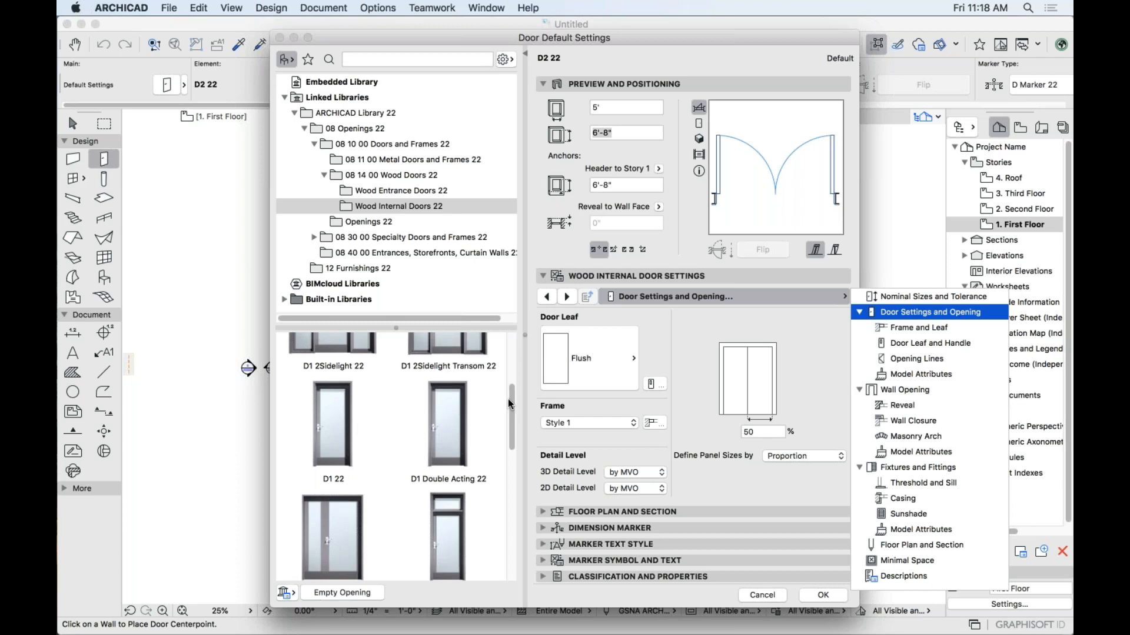
pyautogui.click(695, 346)
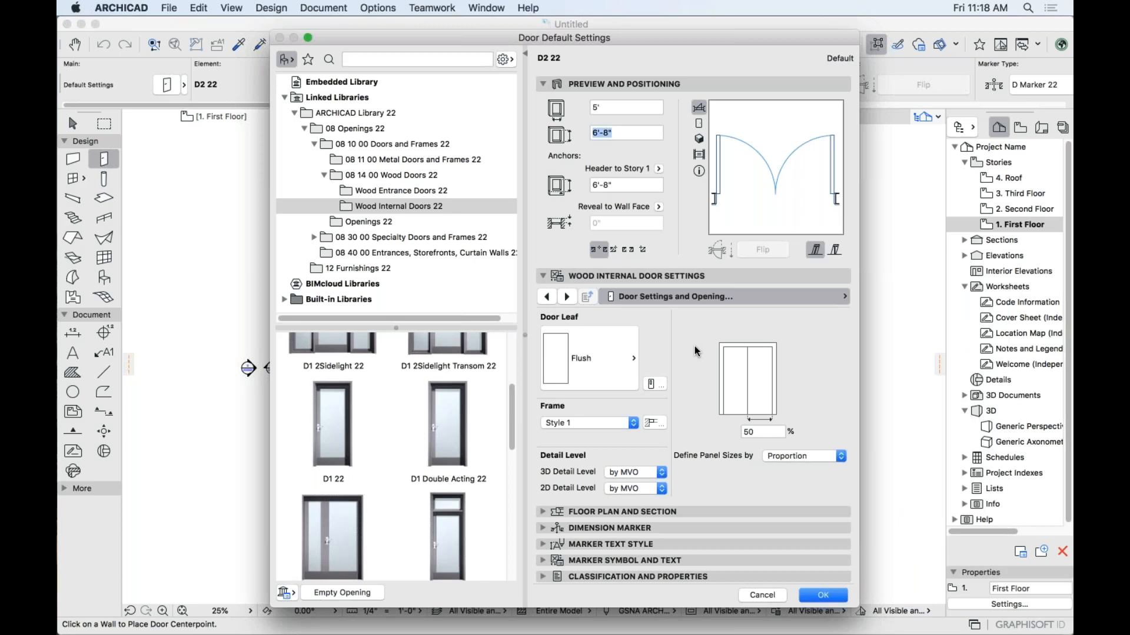
pyautogui.click(754, 596)
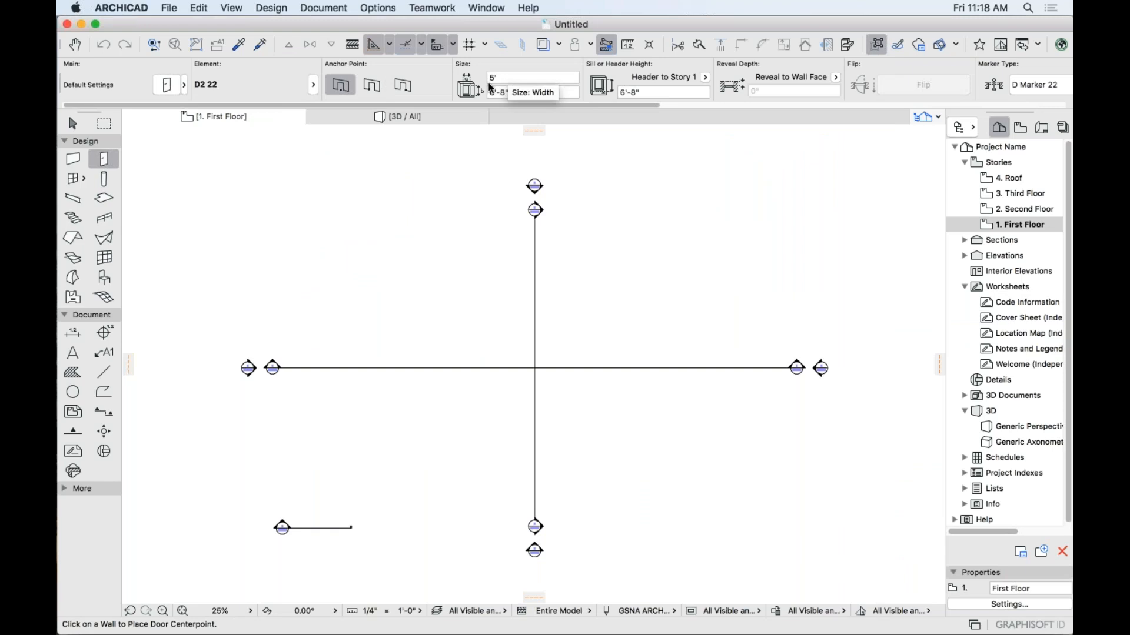
# Review the Door tool's Exterior door favourites, then make the Column tool active.
pyautogui.click(115, 159)
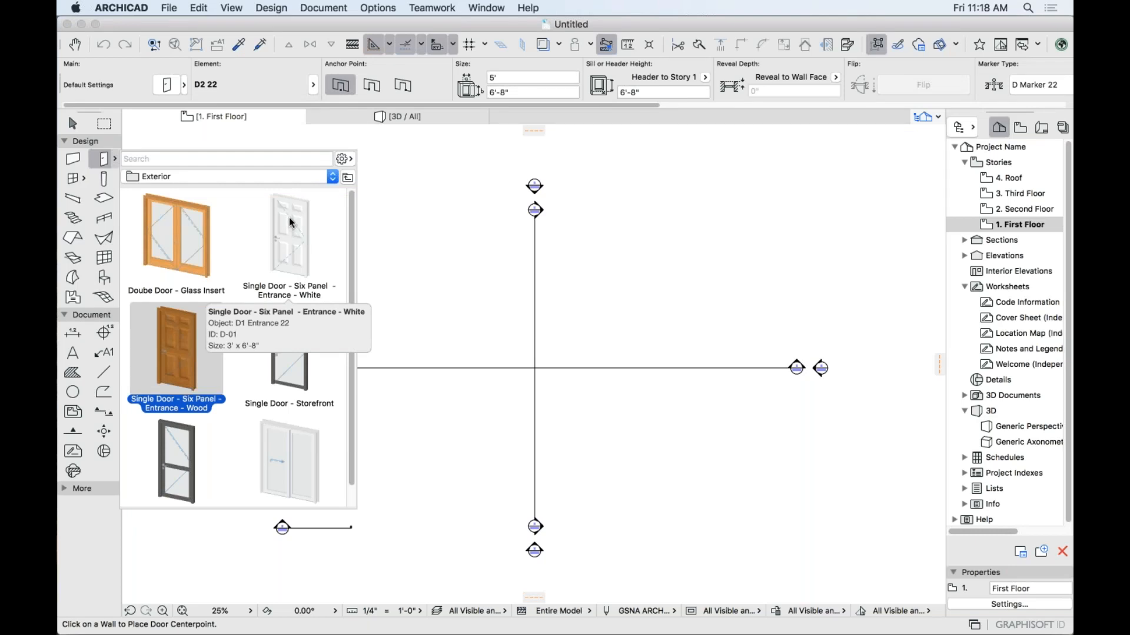
pyautogui.scroll(-2, 321, 347)
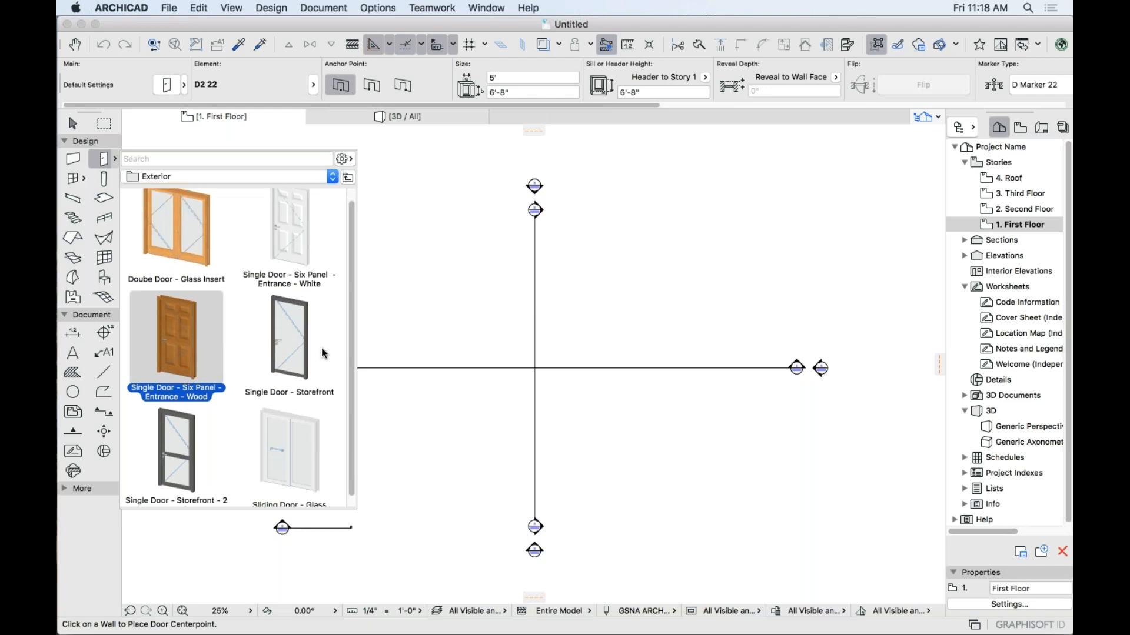
pyautogui.scroll(2, 306, 259)
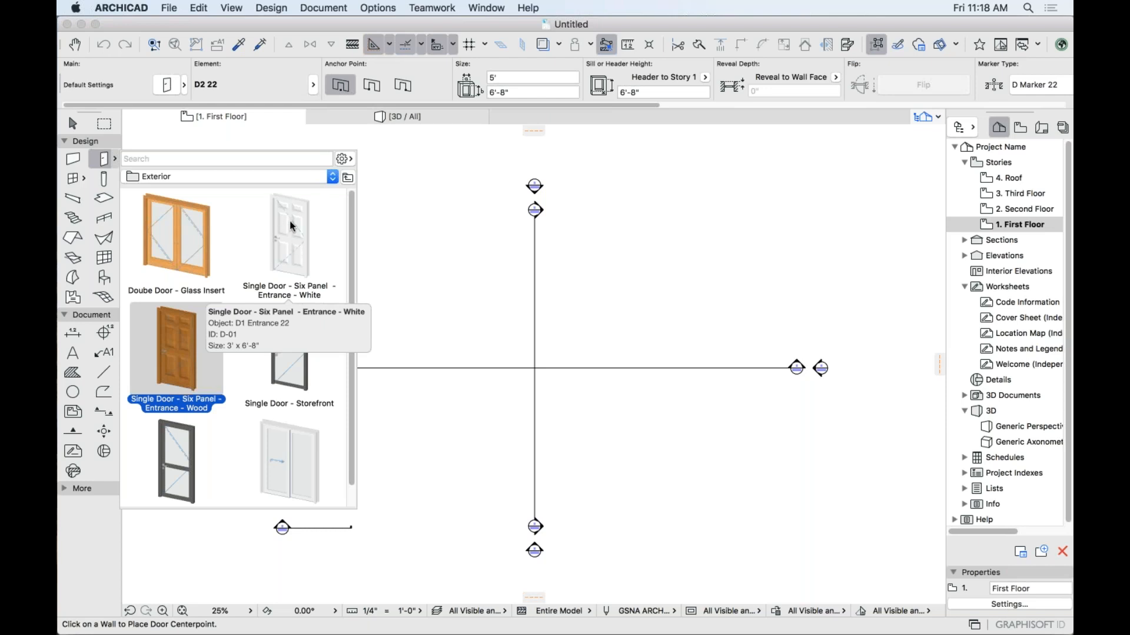
pyautogui.click(114, 178)
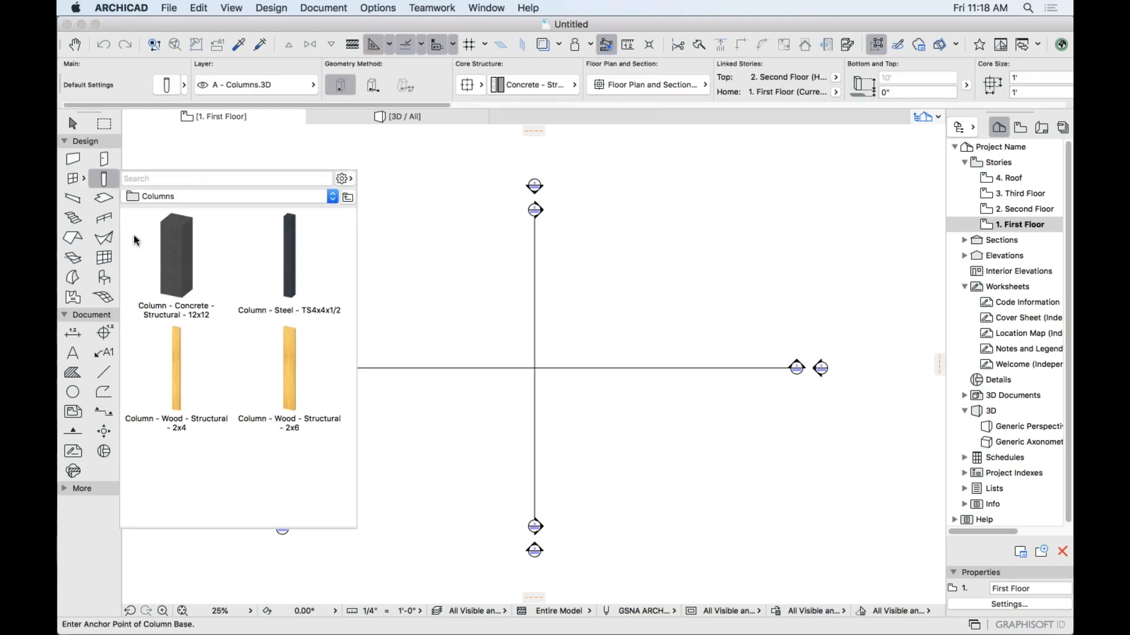
# Select the Slab tool, look through its floor slab favourites, then close the list.
pyautogui.click(108, 199)
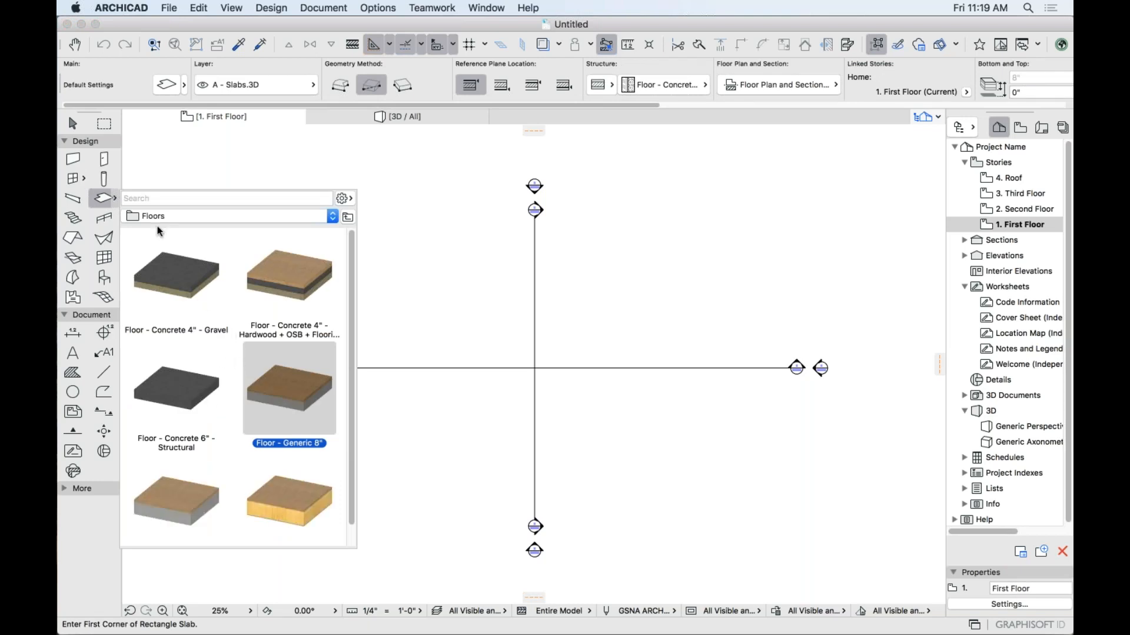
pyautogui.click(115, 201)
pyautogui.click(116, 200)
pyautogui.scroll(-2, 283, 369)
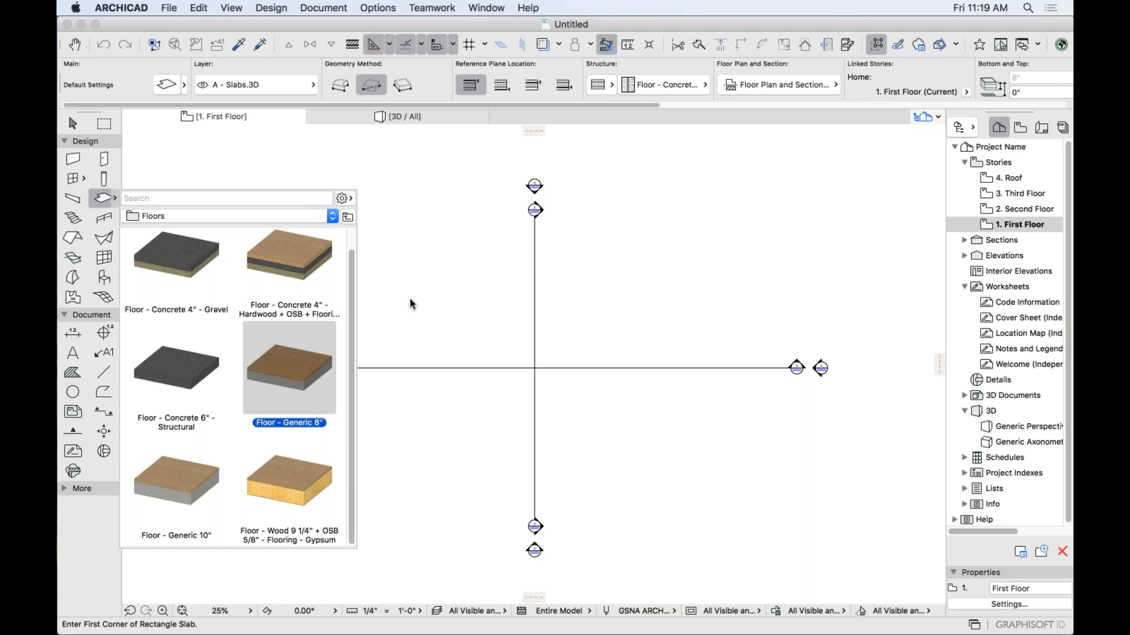
pyautogui.moveTo(304, 374)
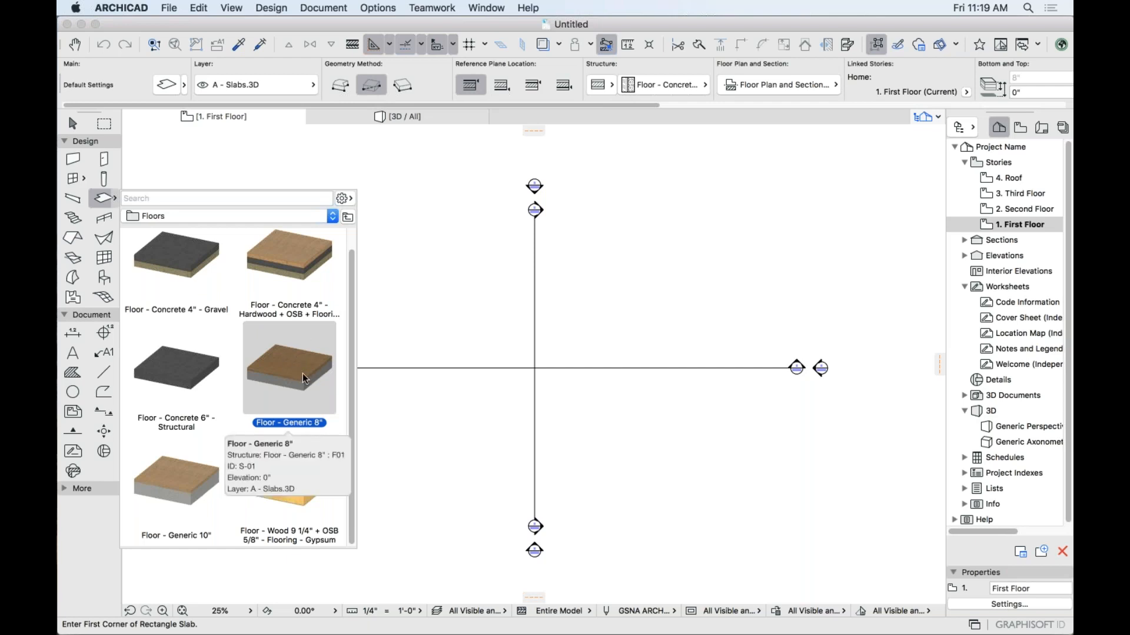
pyautogui.click(405, 295)
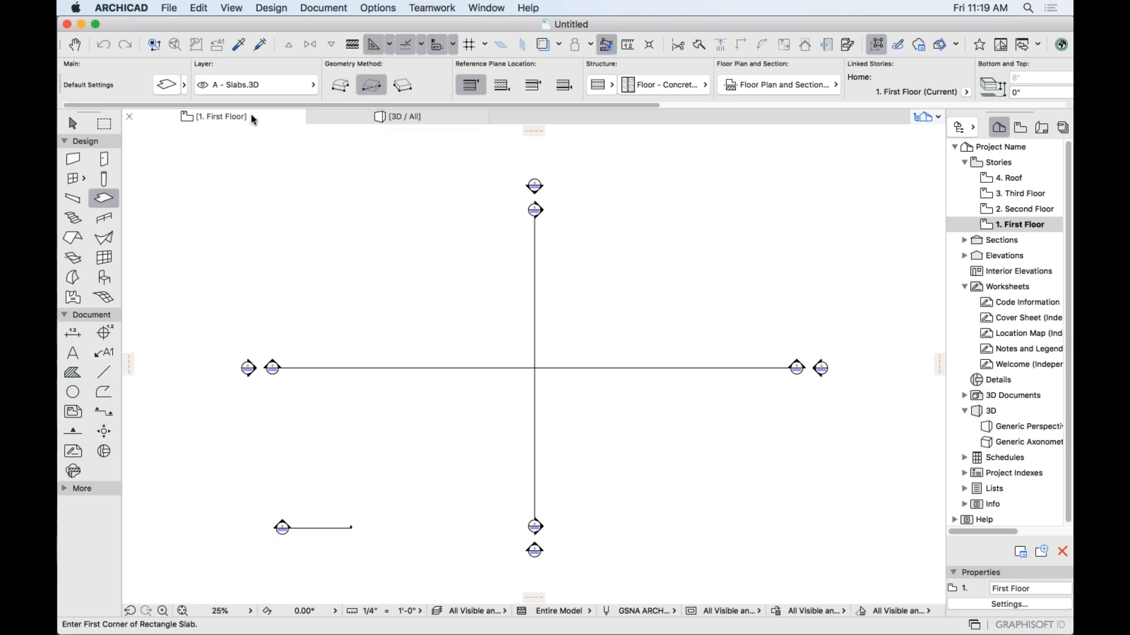
# Bring the 3D / All window forward, widen the Navigator panel, and check the open-projects list without changes.
pyautogui.click(355, 117)
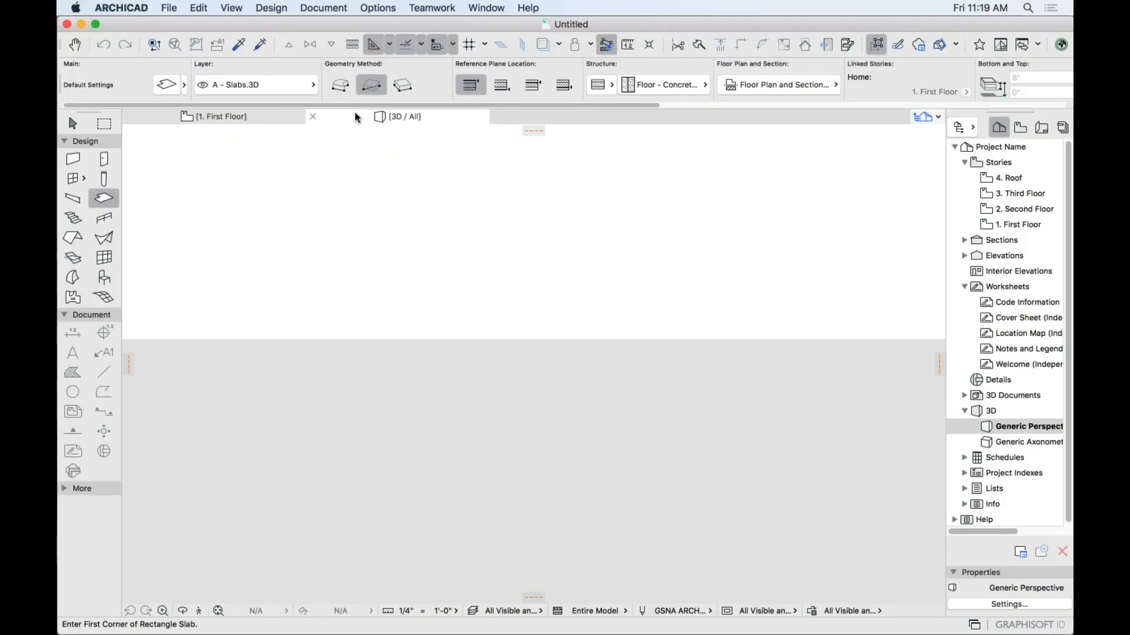
pyautogui.click(257, 115)
pyautogui.click(356, 116)
pyautogui.moveTo(945, 278); pyautogui.dragTo(893, 278)
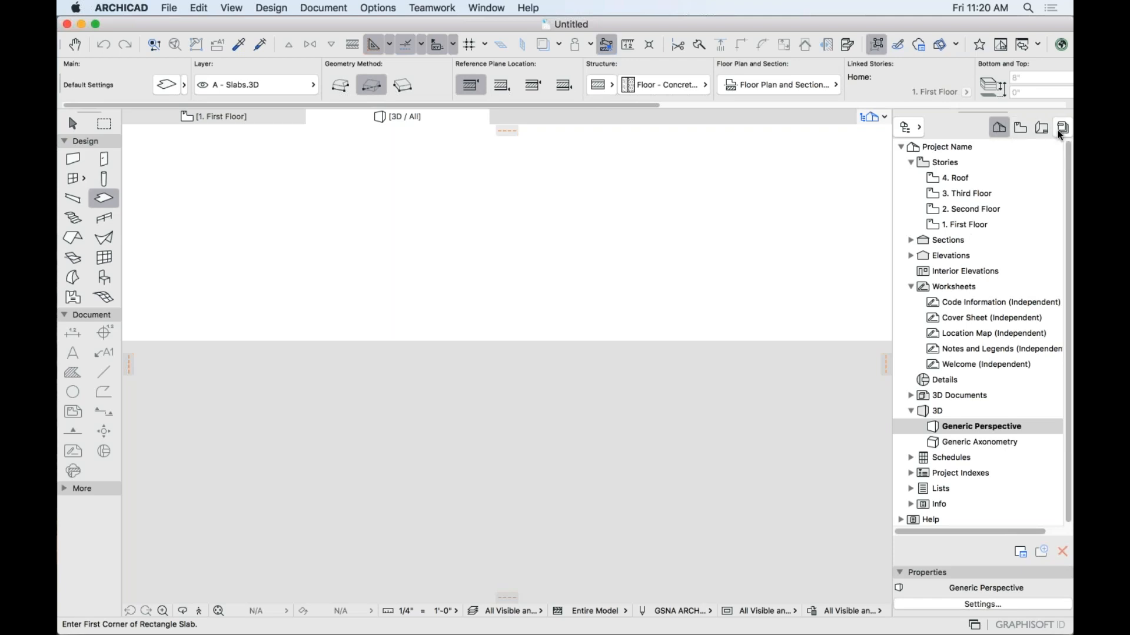
pyautogui.click(908, 127)
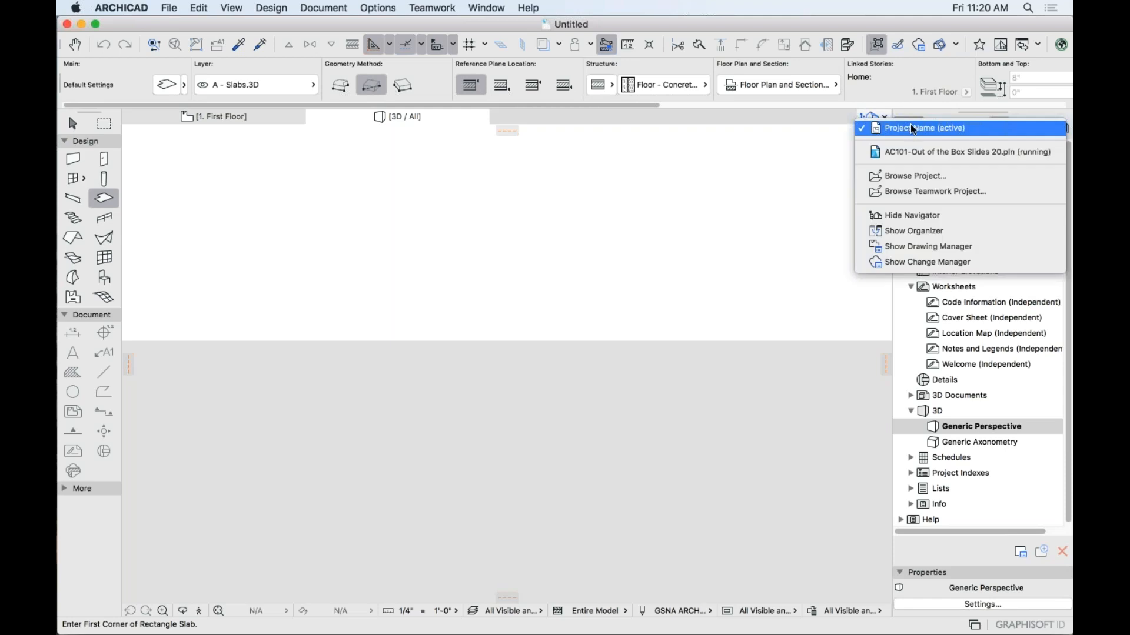
pyautogui.click(913, 128)
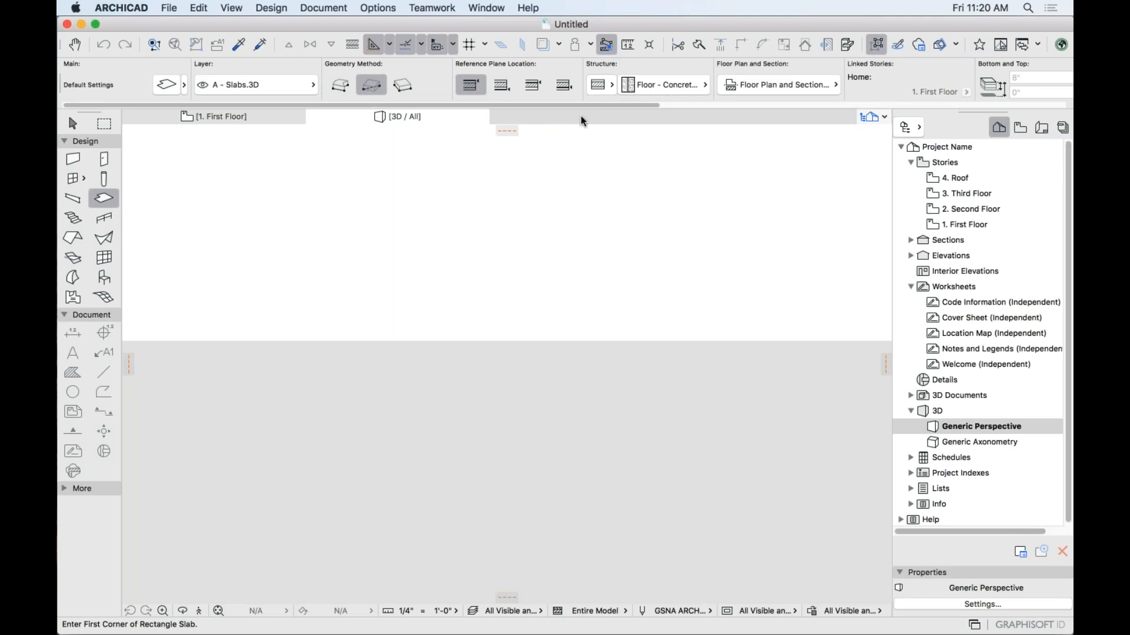
# Expand Sections in the Project Map and open Building Section A.
pyautogui.click(910, 240)
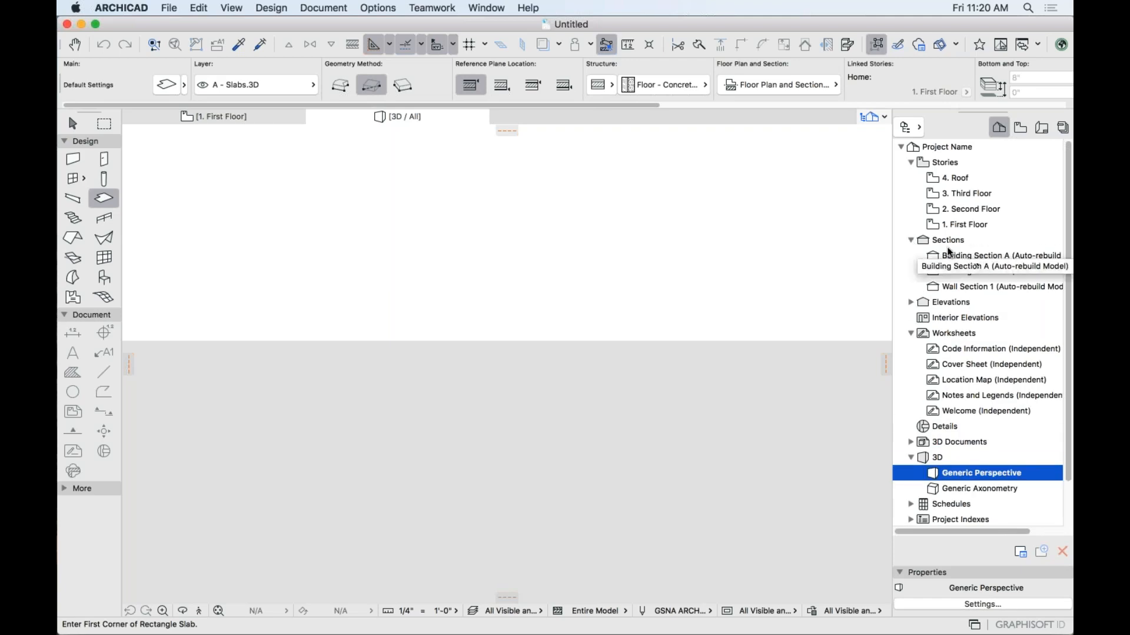
pyautogui.doubleClick(953, 255)
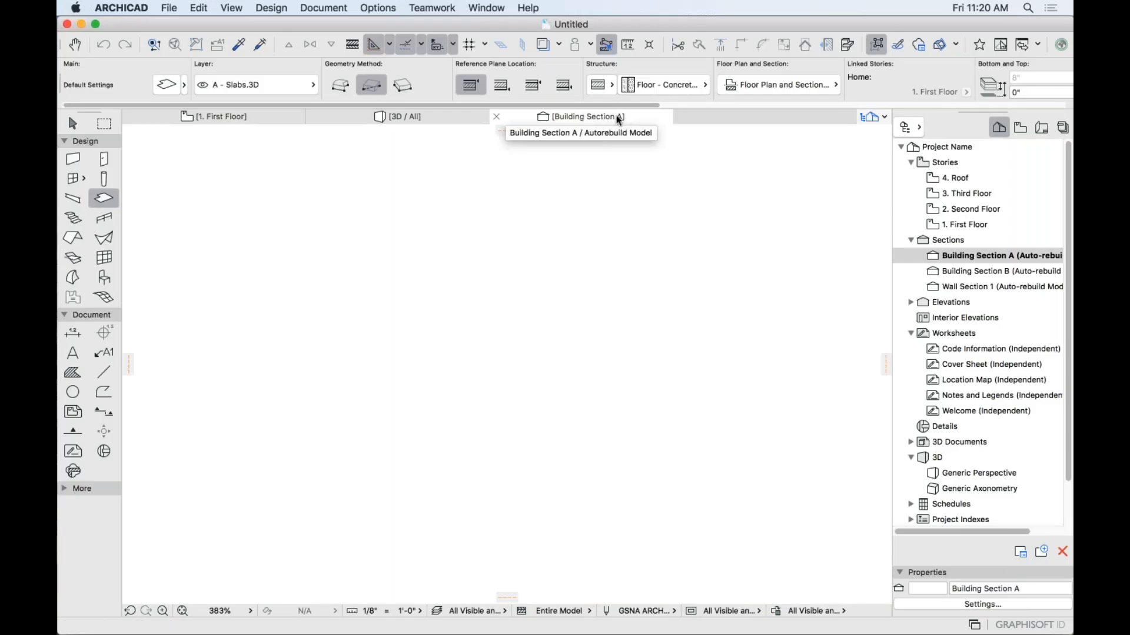
pyautogui.click(457, 114)
# Flip between First Floor, 3D and Building Section A, then close the section window.
pyautogui.click(272, 116)
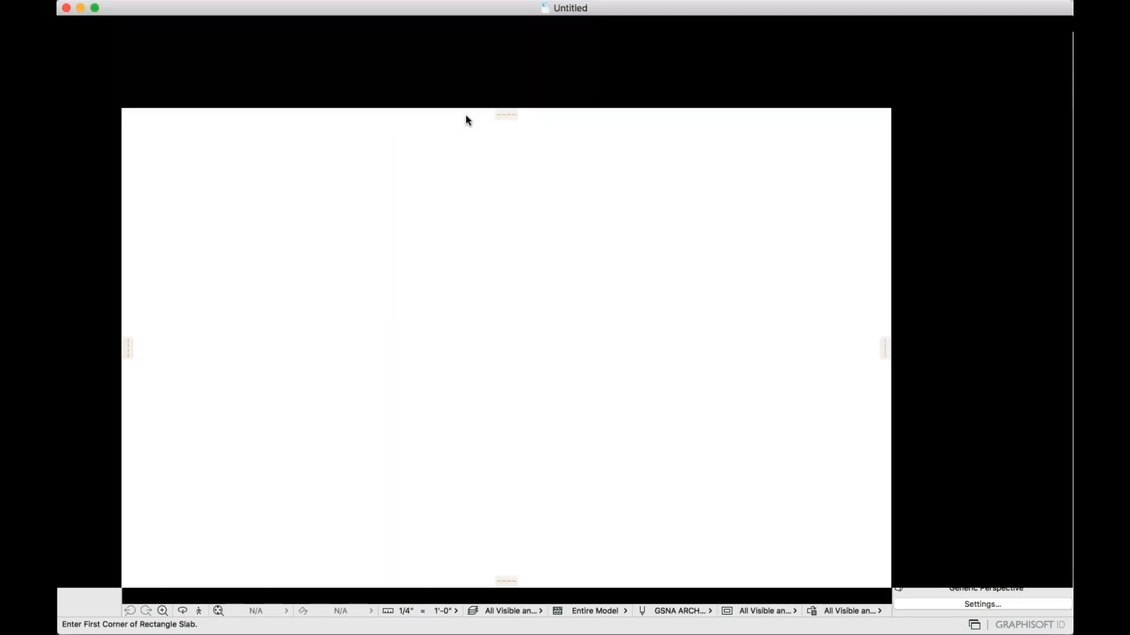
pyautogui.click(461, 115)
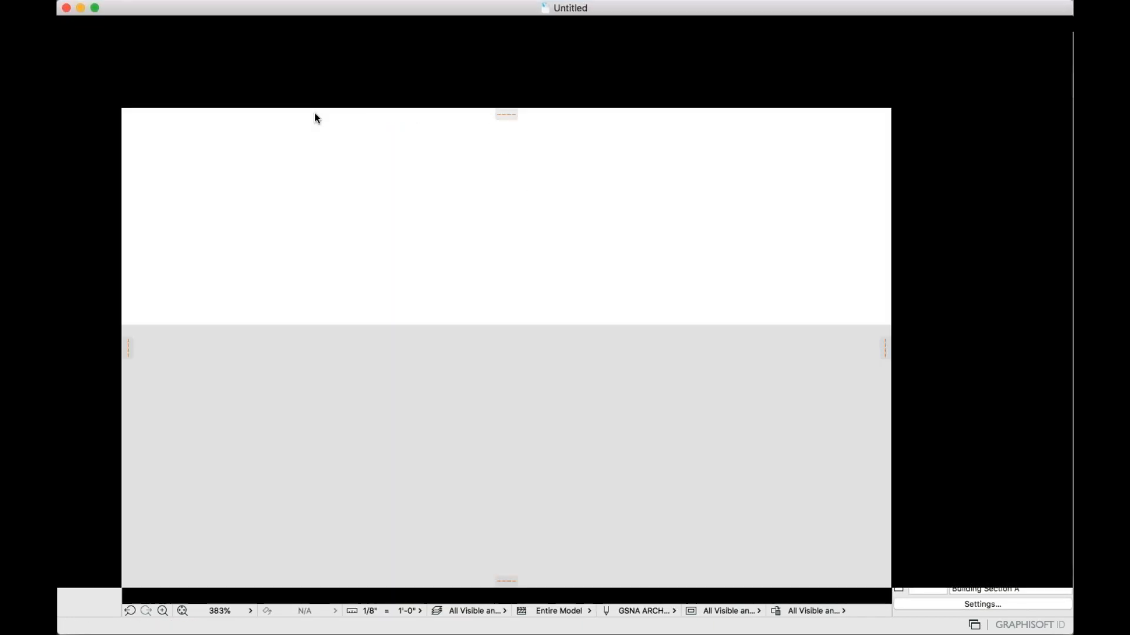
pyautogui.click(288, 116)
pyautogui.click(523, 119)
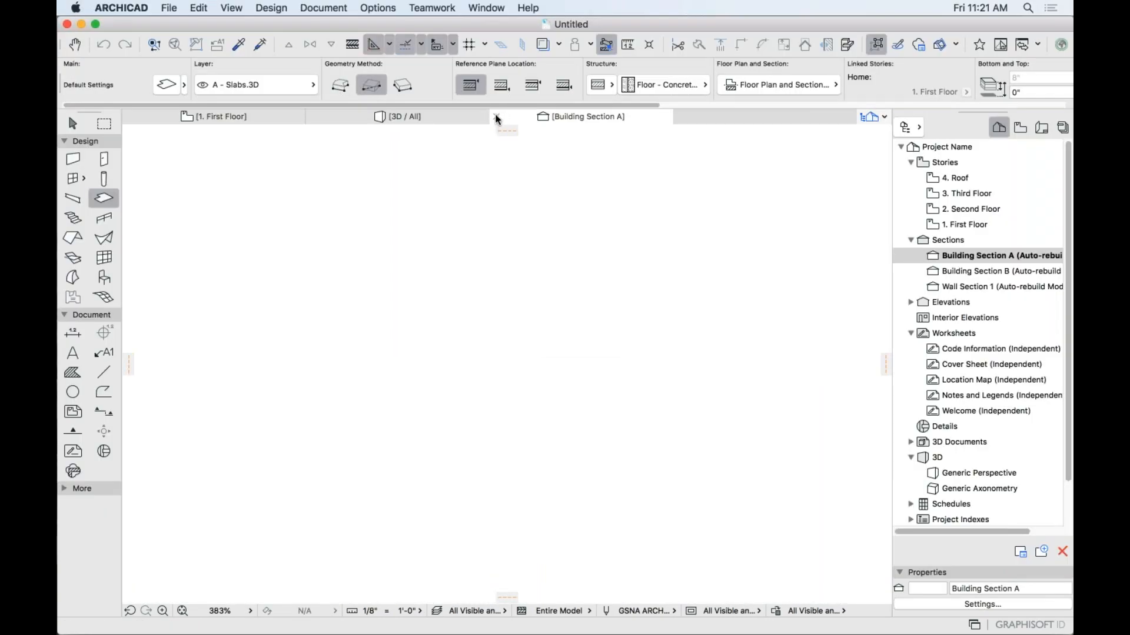
pyautogui.click(496, 117)
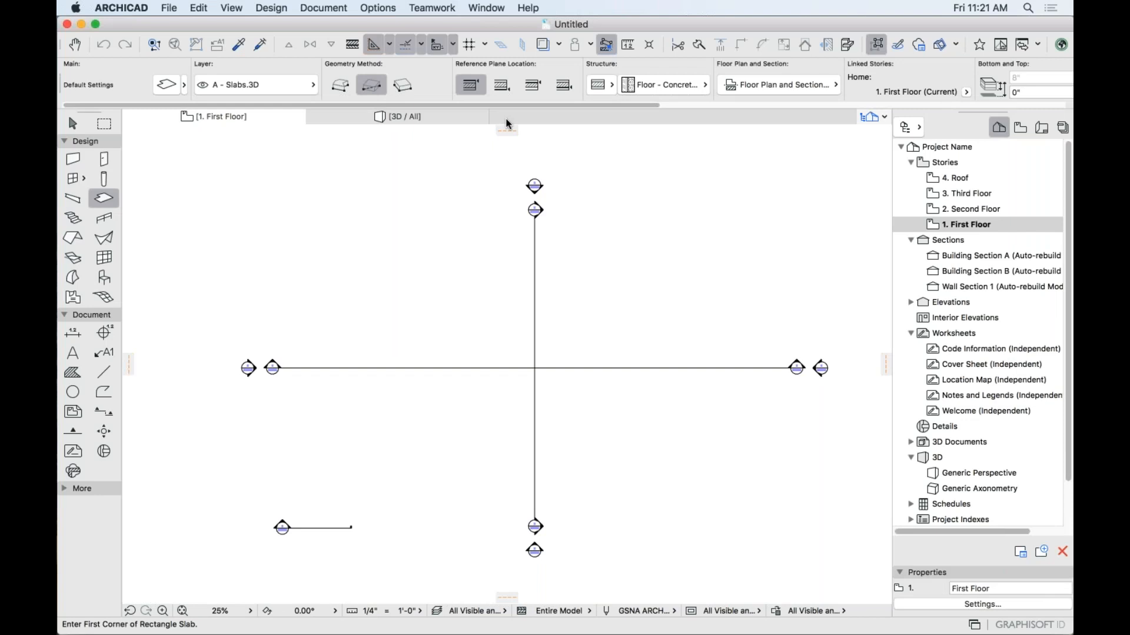
# Review the drawing scale and layer combination lists unchanged, then narrow the Navigator panel.
pyautogui.click(980, 255)
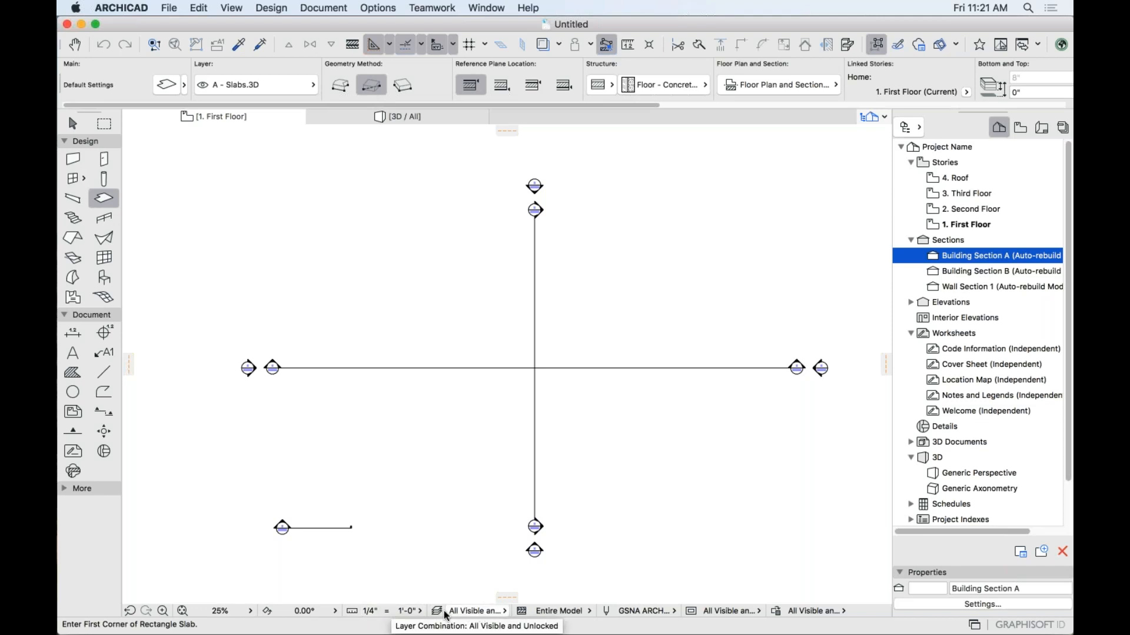
pyautogui.click(405, 612)
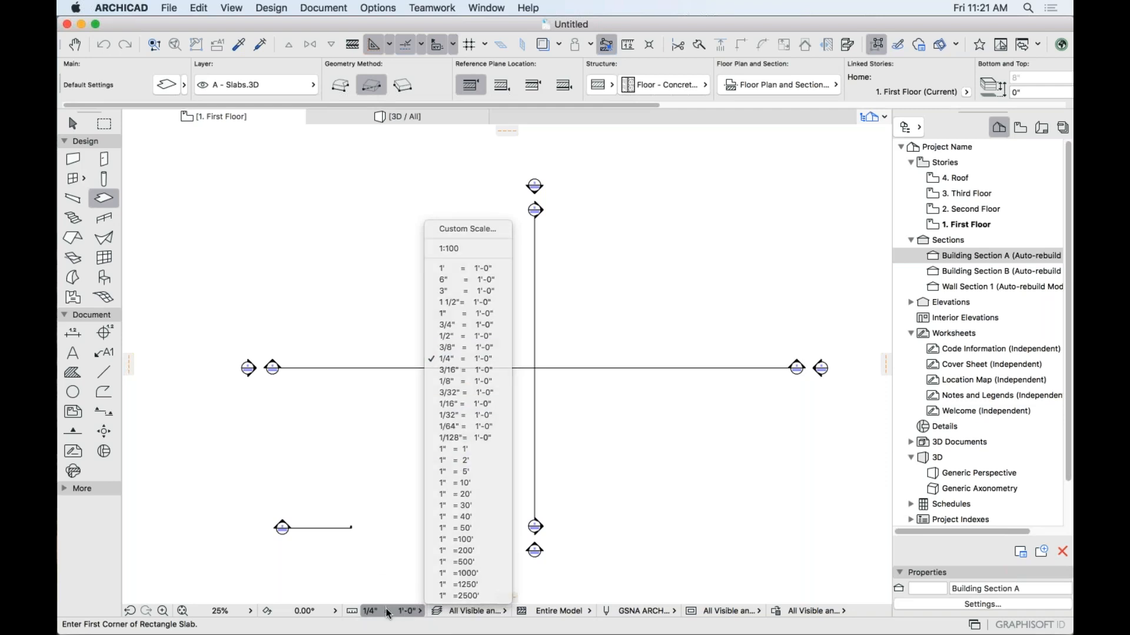
pyautogui.click(478, 611)
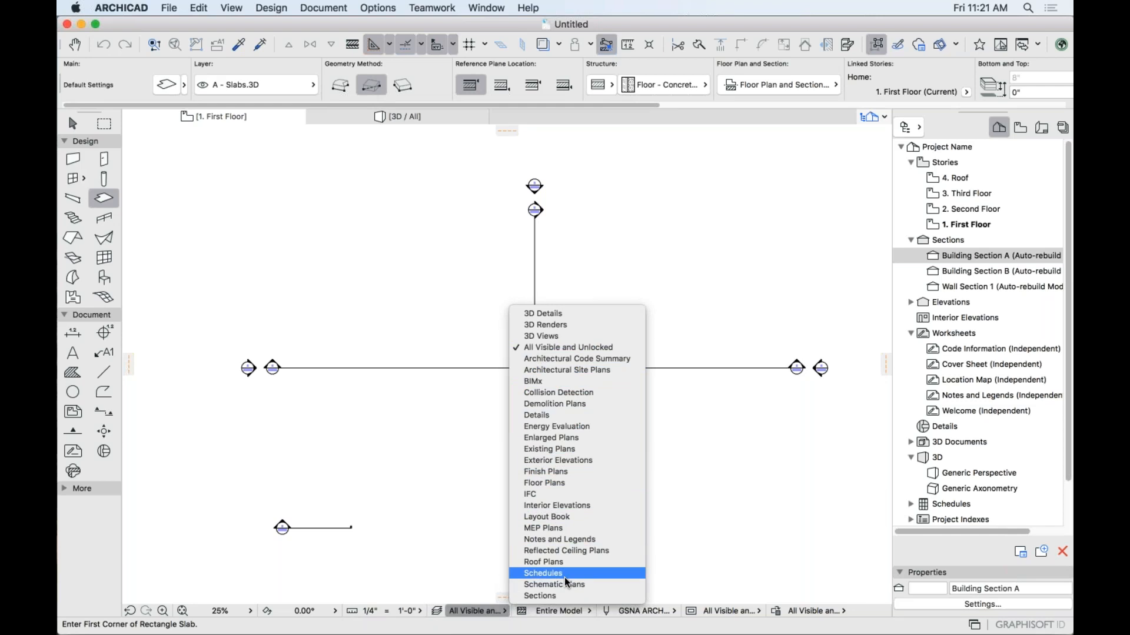
pyautogui.click(685, 485)
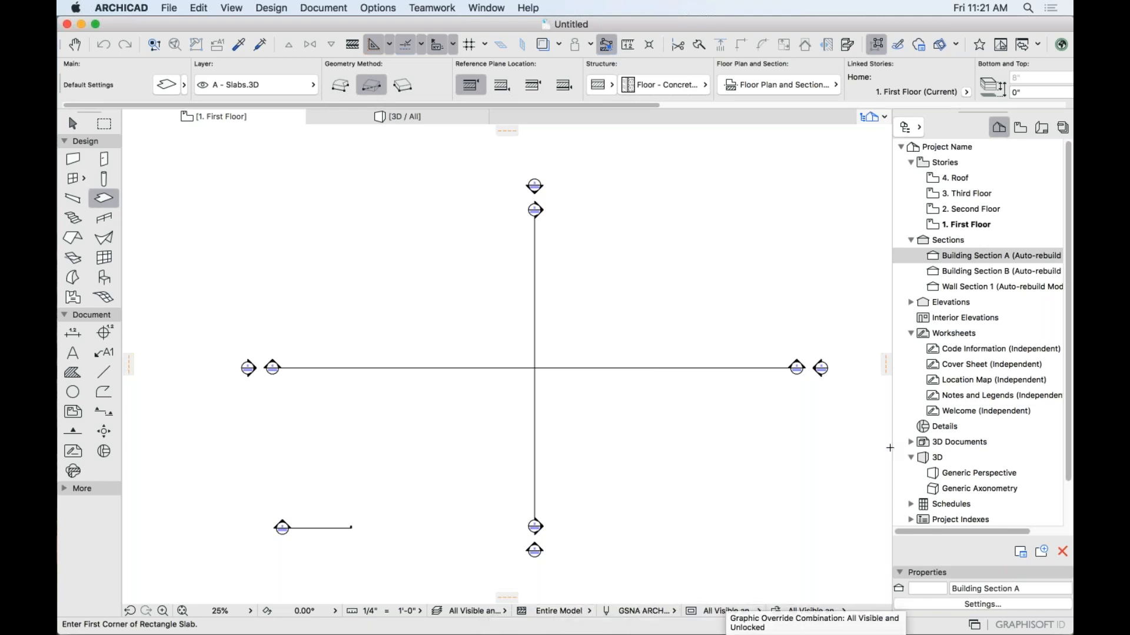
pyautogui.moveTo(892, 448); pyautogui.dragTo(946, 447)
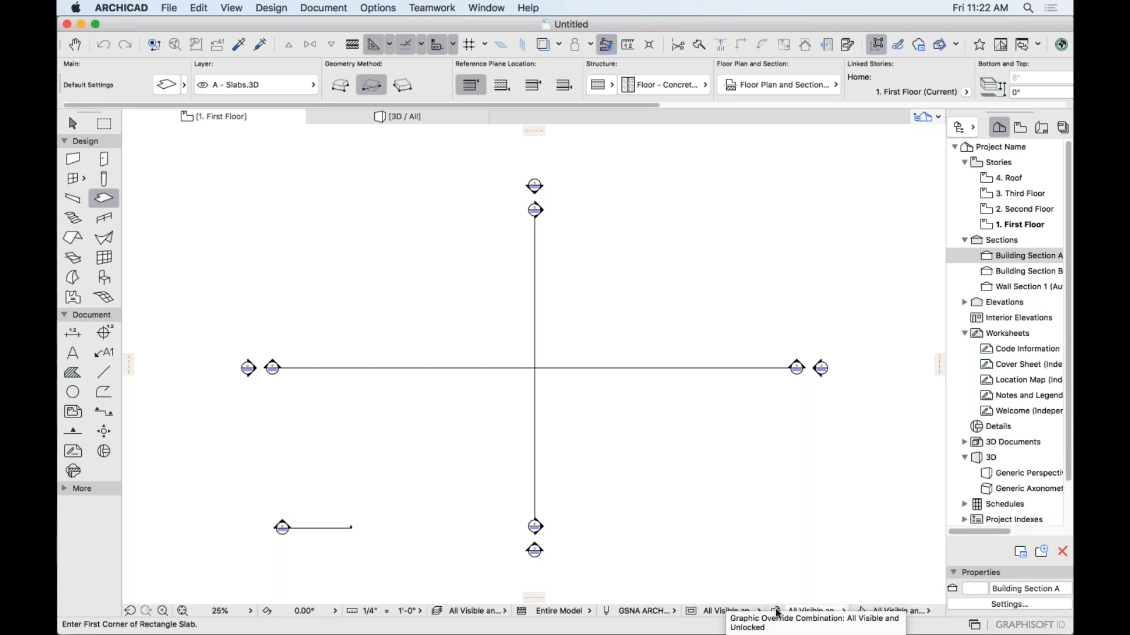
pyautogui.click(755, 613)
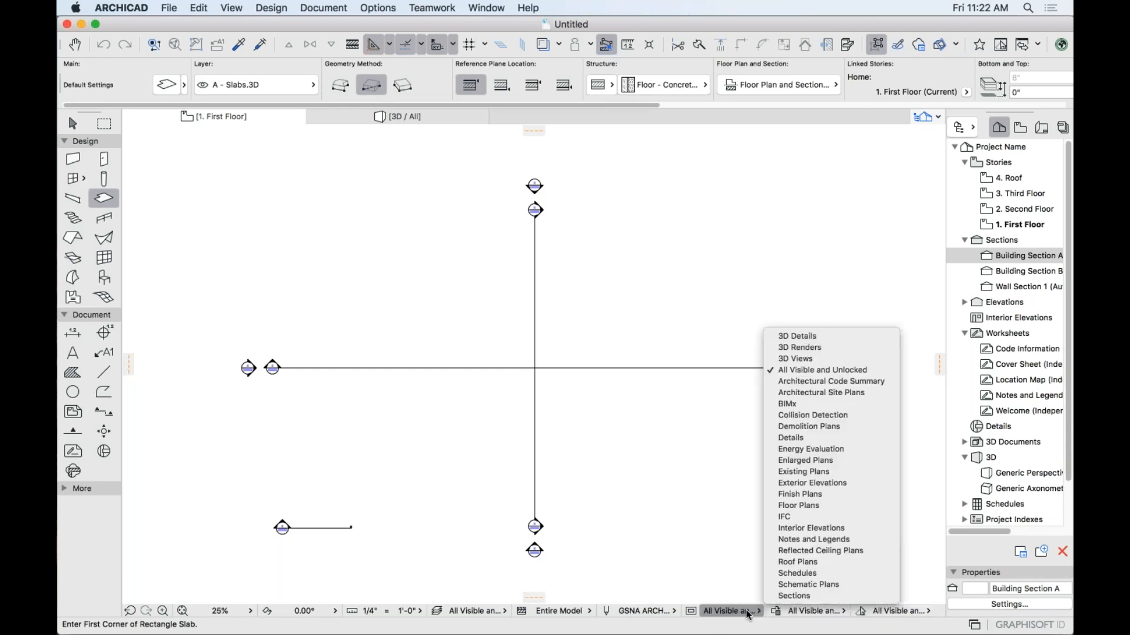
pyautogui.click(746, 614)
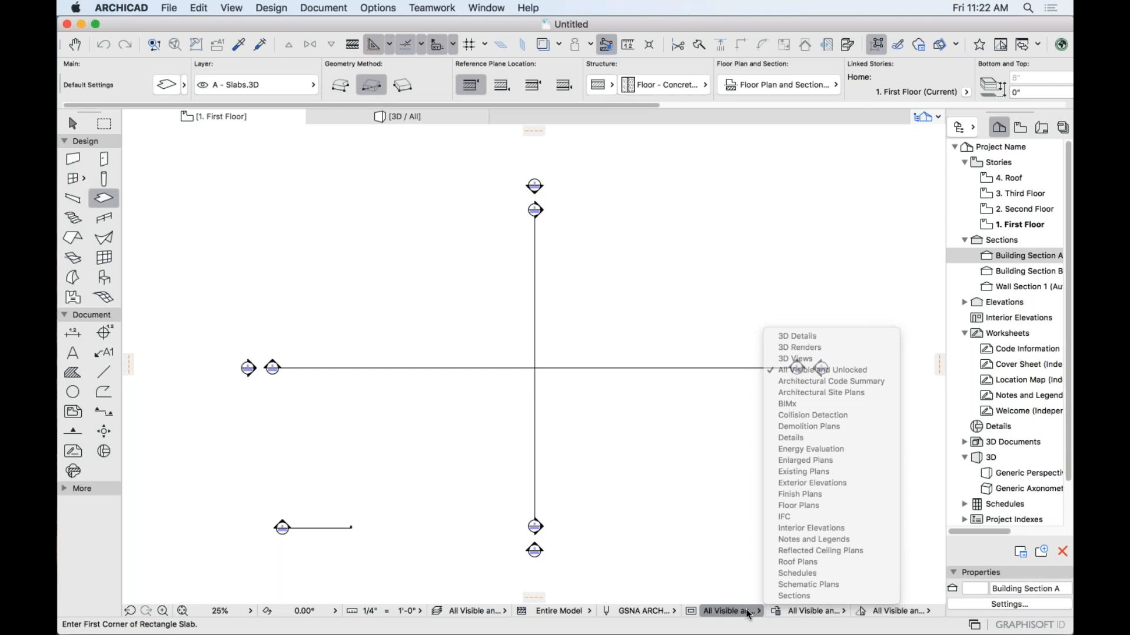
pyautogui.click(806, 612)
pyautogui.click(895, 610)
pyautogui.click(896, 611)
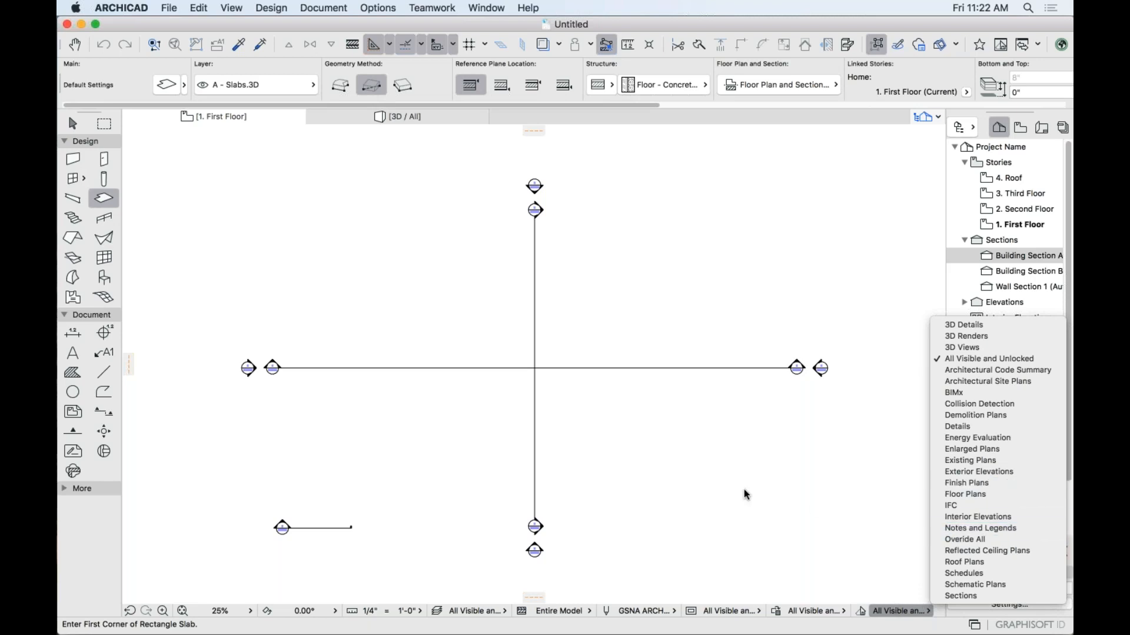
pyautogui.click(697, 499)
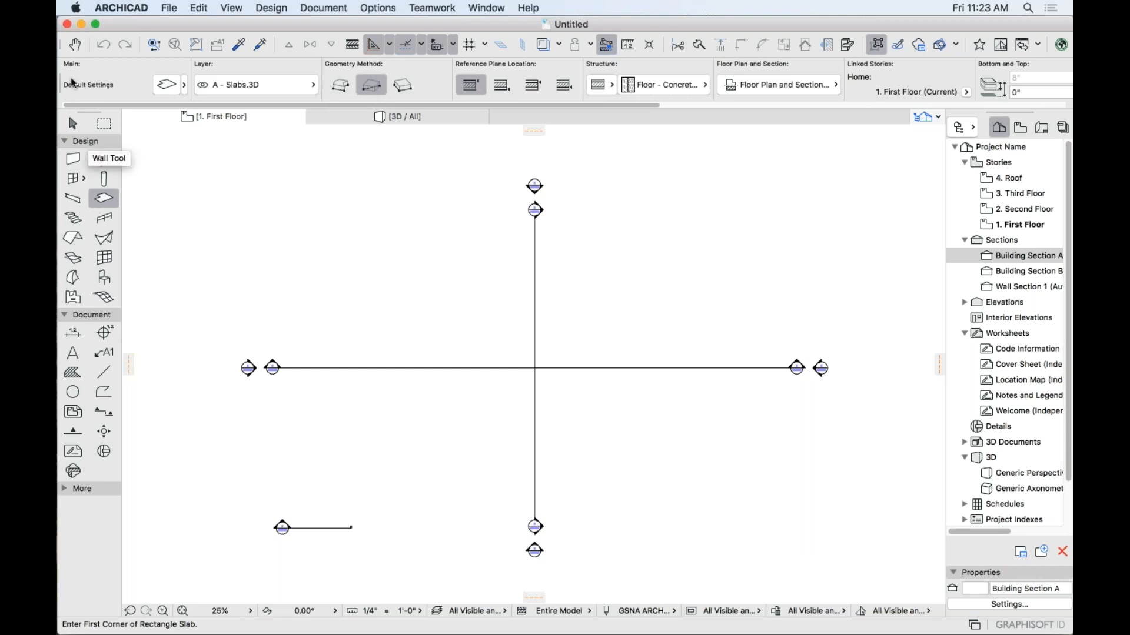
# Draw a polywall with legs of 30', 20', 12' and 20', closing back at the start point.
pyautogui.click(75, 159)
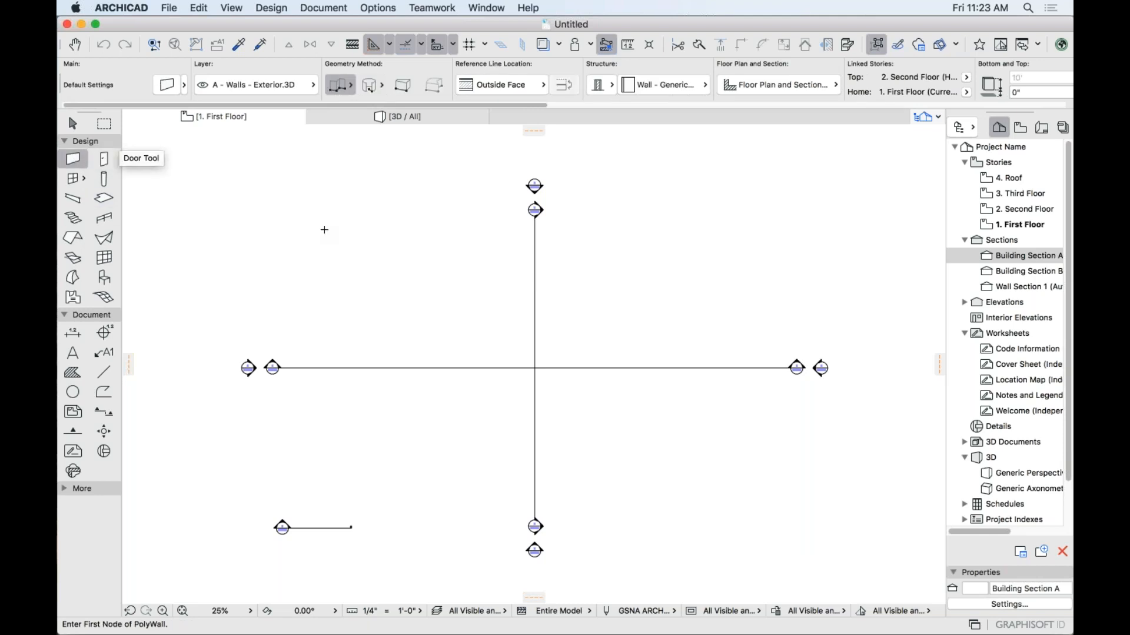
pyautogui.click(460, 300)
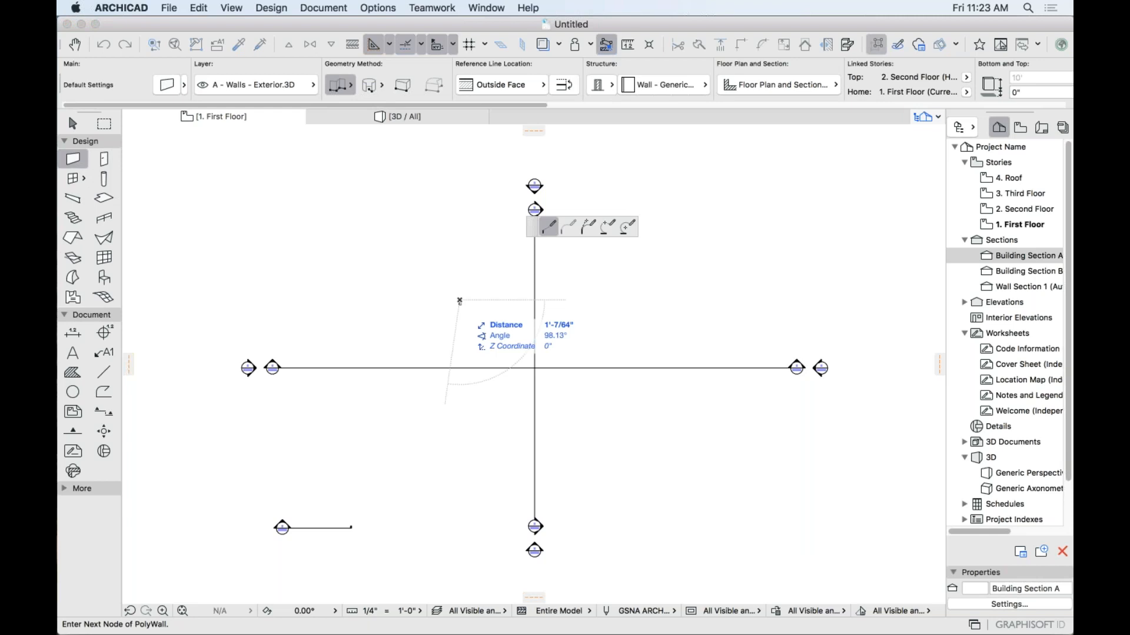
pyautogui.write('30')
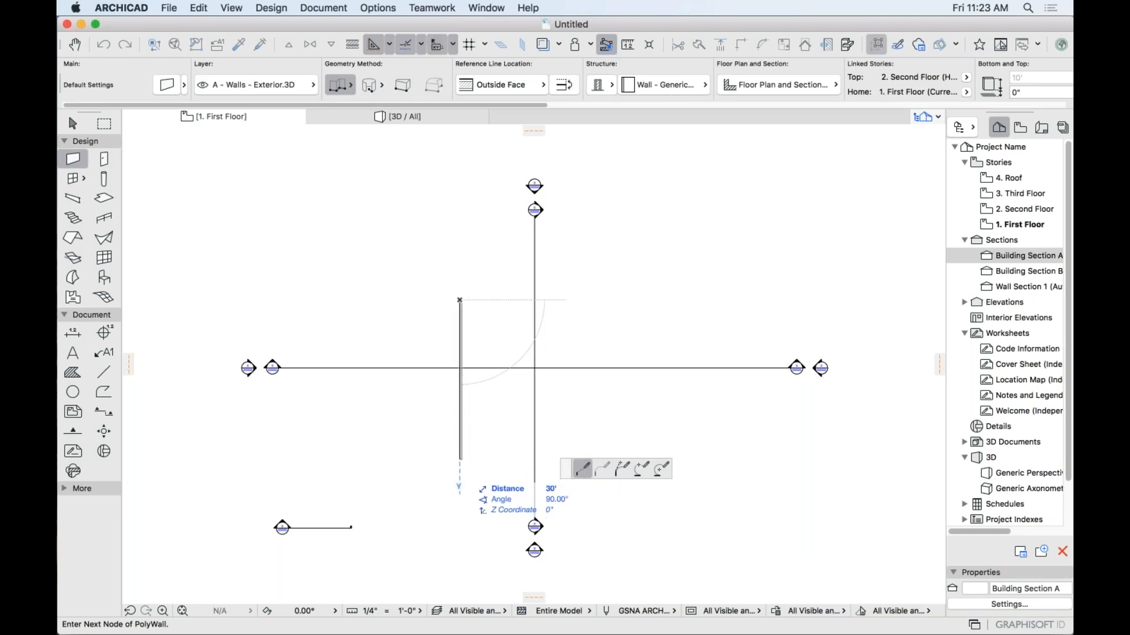
pyautogui.press('Return')
pyautogui.write('20')
pyautogui.press('Return')
pyautogui.write('12')
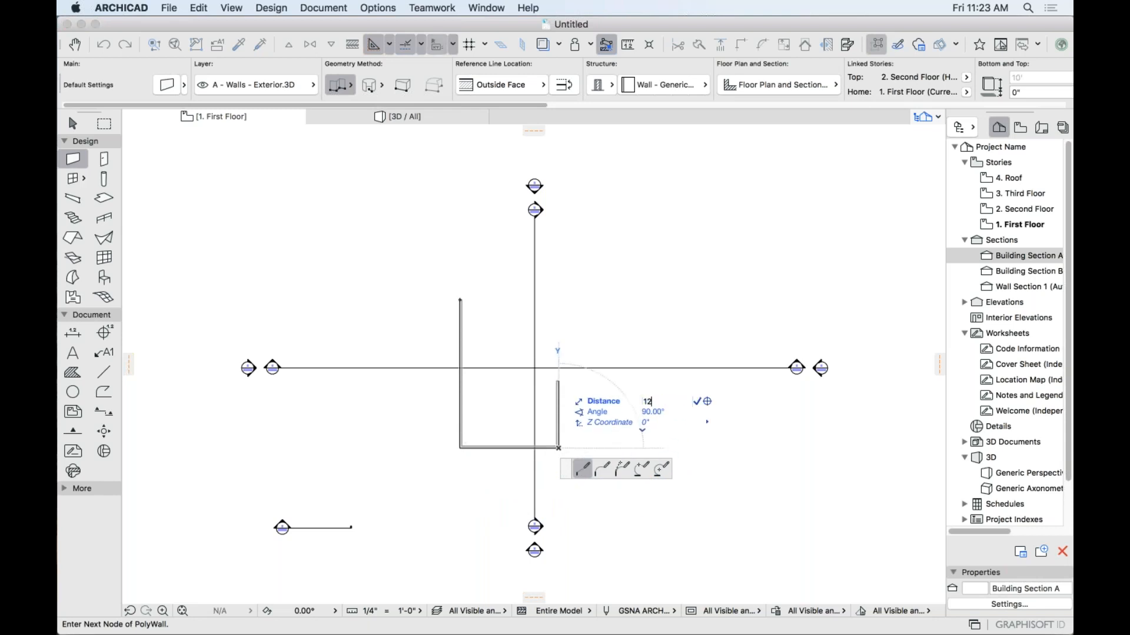
pyautogui.press('Return')
pyautogui.write('20')
pyautogui.press('Return')
pyautogui.click(657, 300)
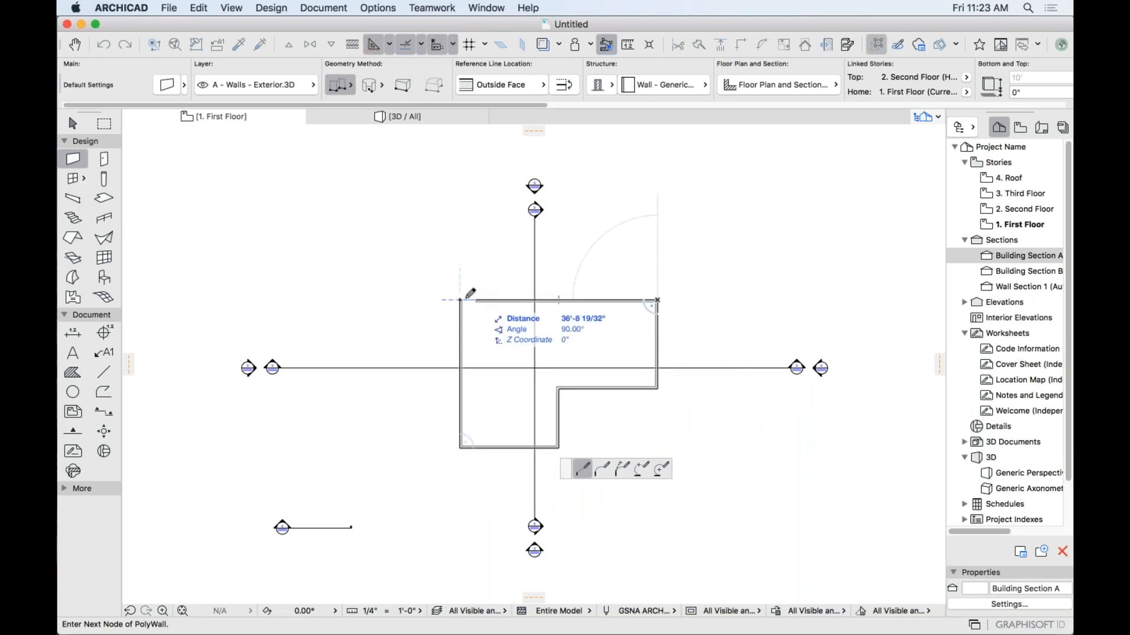
pyautogui.click(460, 301)
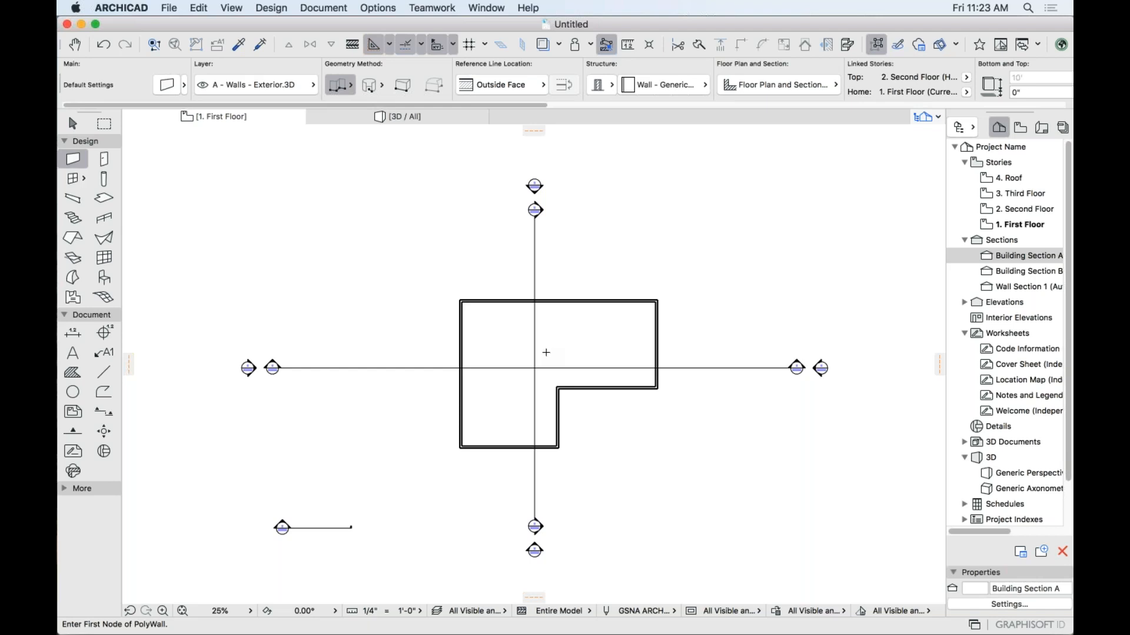
# Orbit the 3D view to inspect the new walls from above and from the side.
pyautogui.click(416, 117)
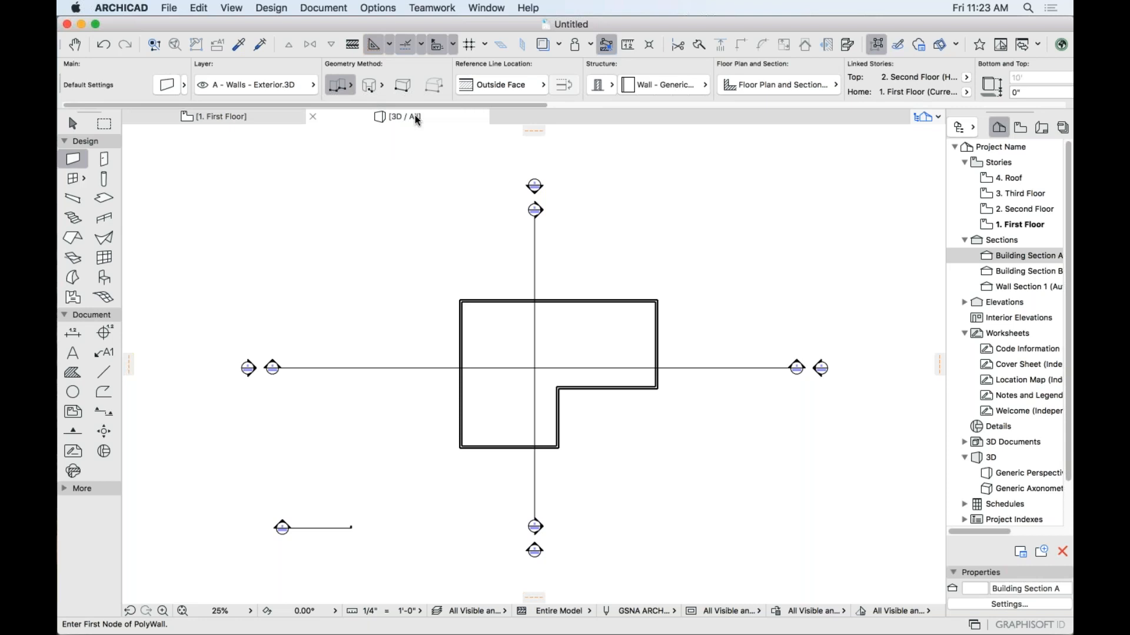
pyautogui.keyDown('shift'); pyautogui.moveTo(427, 212); pyautogui.dragTo(609, 351, button='middle'); pyautogui.keyUp('shift')
pyautogui.scroll(-3, 465, 282)
pyautogui.keyDown('shift'); pyautogui.moveTo(462, 285); pyautogui.dragTo(759, 272, button='middle'); pyautogui.keyUp('shift')
pyautogui.keyDown('shift'); pyautogui.moveTo(288, 349); pyautogui.dragTo(941, 301, button='middle'); pyautogui.keyUp('shift')
pyautogui.scroll(-5, 355, 398)
pyautogui.keyDown('shift'); pyautogui.moveTo(338, 454); pyautogui.dragTo(709, 386, button='middle'); pyautogui.keyUp('shift')
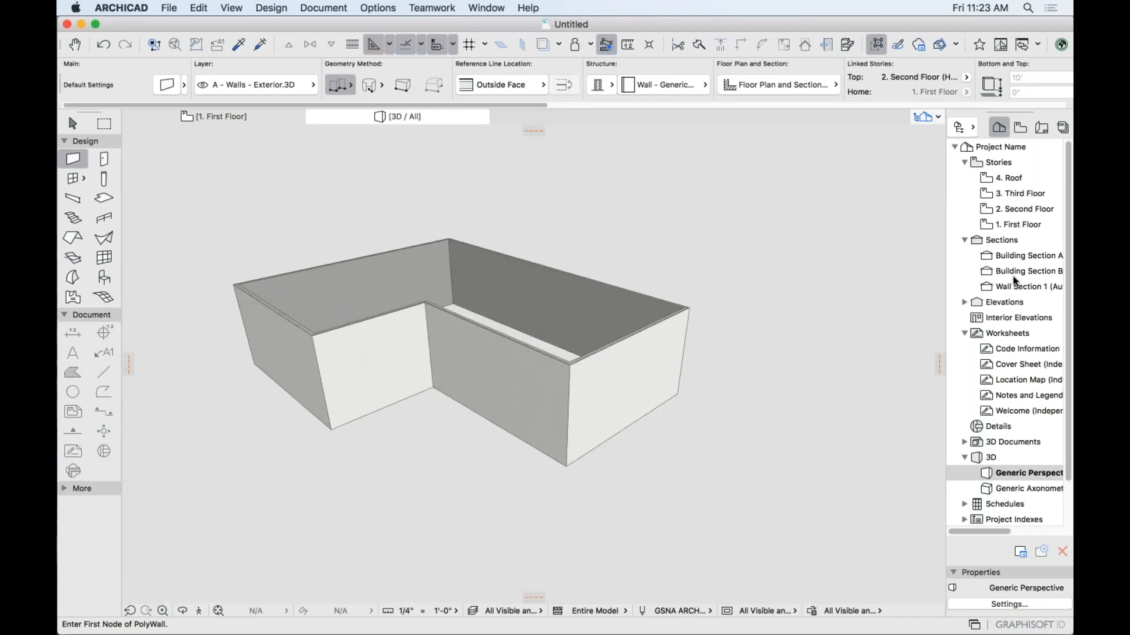
# Return to the First Floor plan and pan to centre the walls.
pyautogui.click(227, 116)
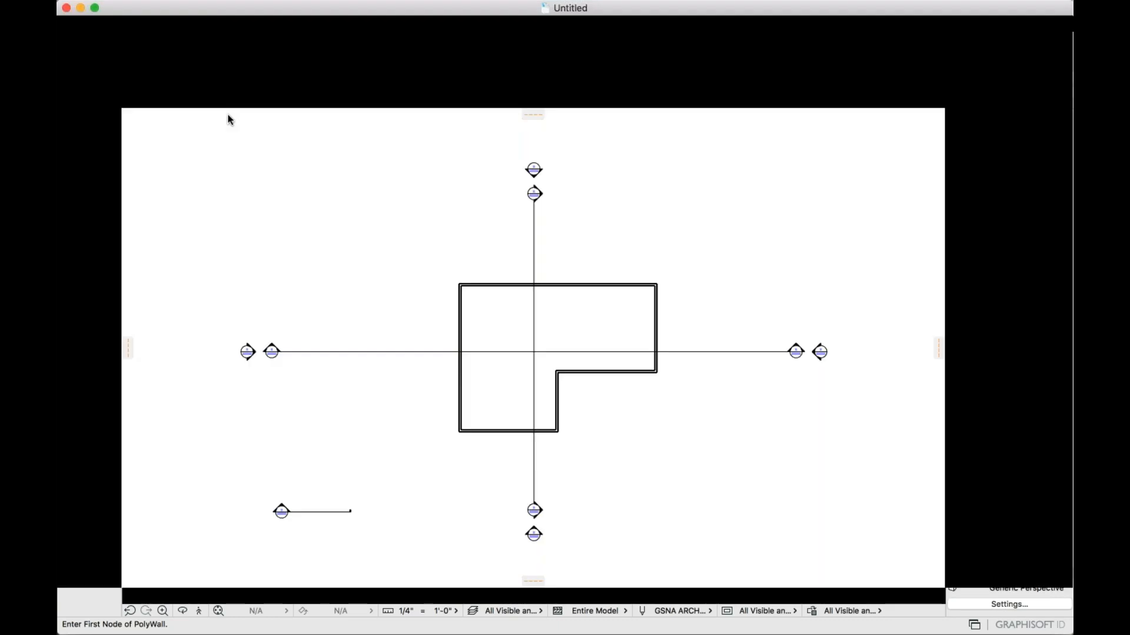
pyautogui.moveTo(336, 289); pyautogui.dragTo(277, 228, button='middle')
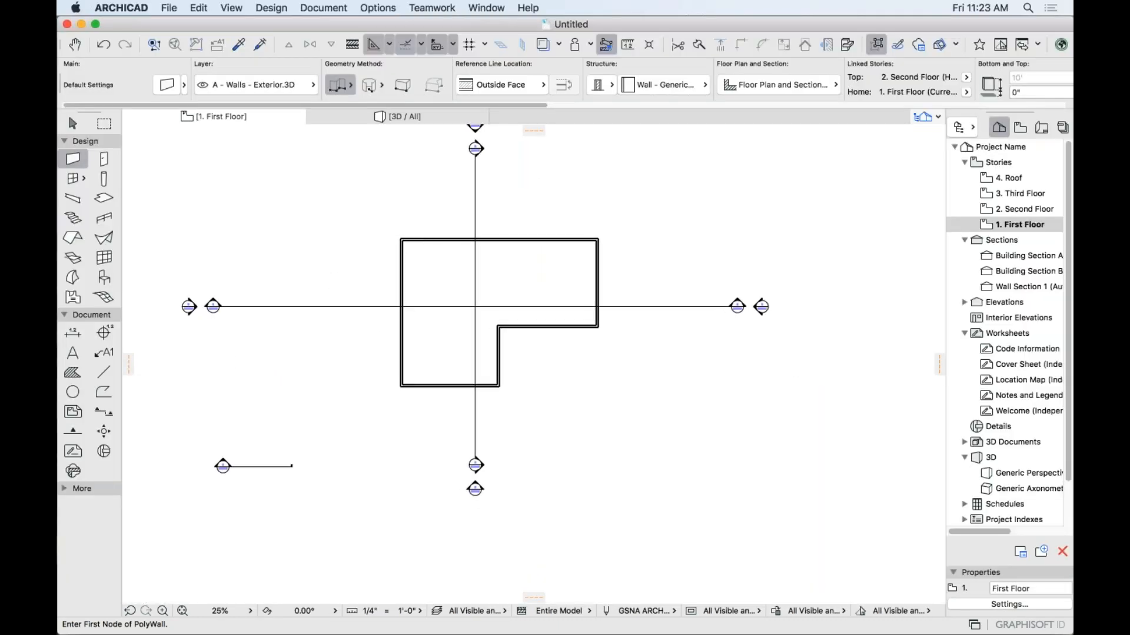
pyautogui.moveTo(477, 260); pyautogui.dragTo(514, 257, button='middle')
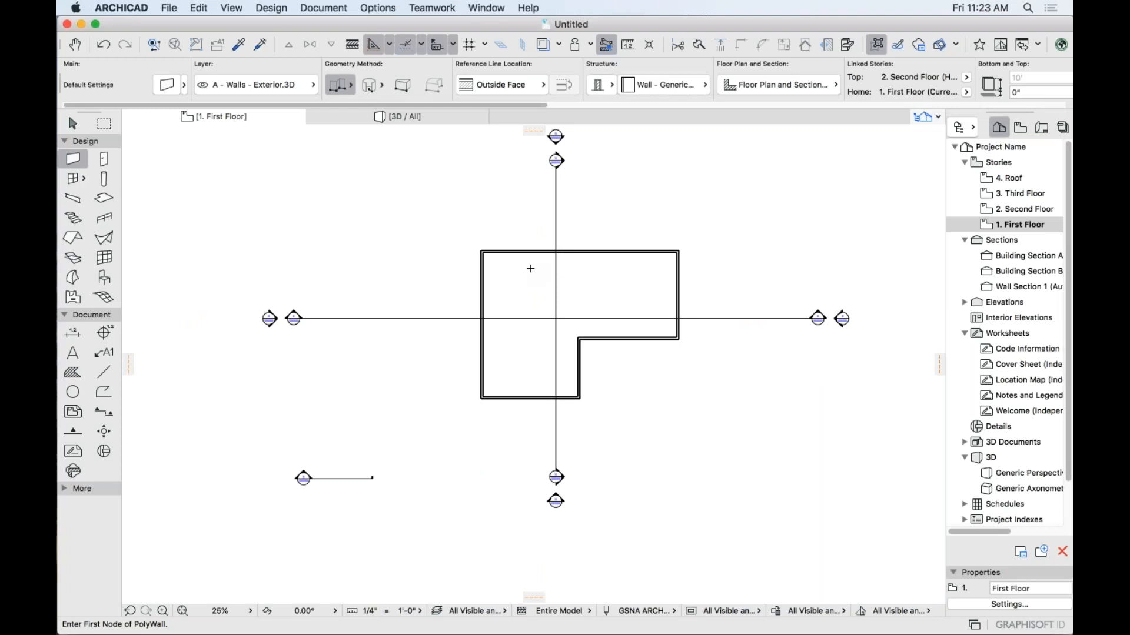
# Fill the L-shaped interior with a Floor - Wood slab at ground level and check it in 3D.
pyautogui.click(103, 198)
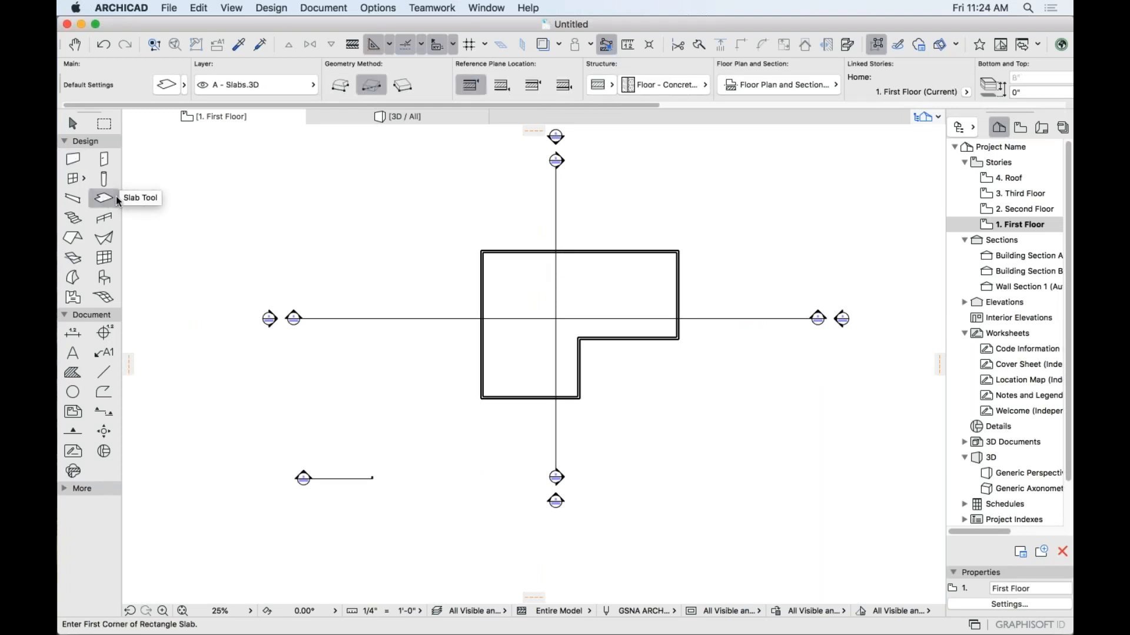
pyautogui.click(115, 200)
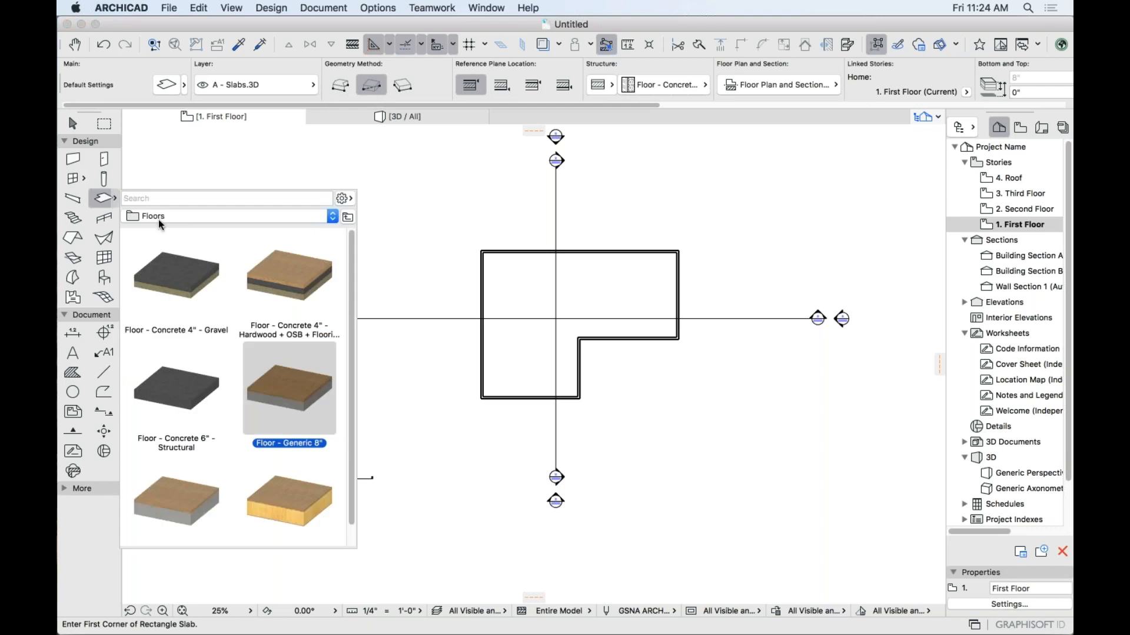
pyautogui.doubleClick(292, 502)
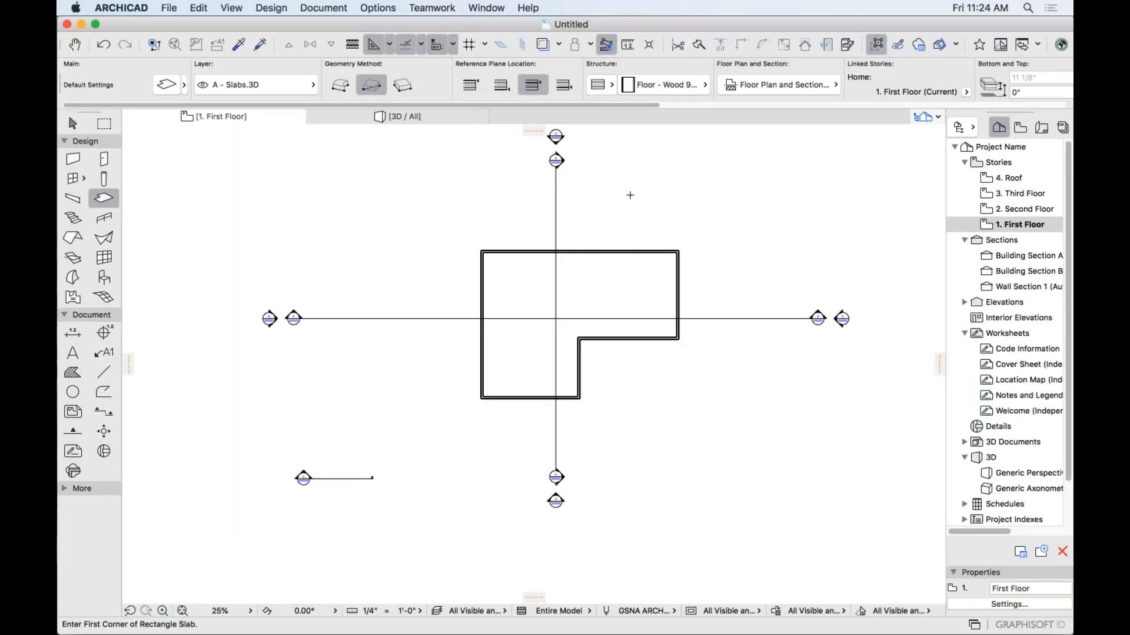
pyautogui.press('space')
pyautogui.click(484, 301)
pyautogui.click(398, 118)
pyautogui.keyDown('shift'); pyautogui.moveTo(413, 347); pyautogui.dragTo(421, 382, button='middle'); pyautogui.keyUp('shift')
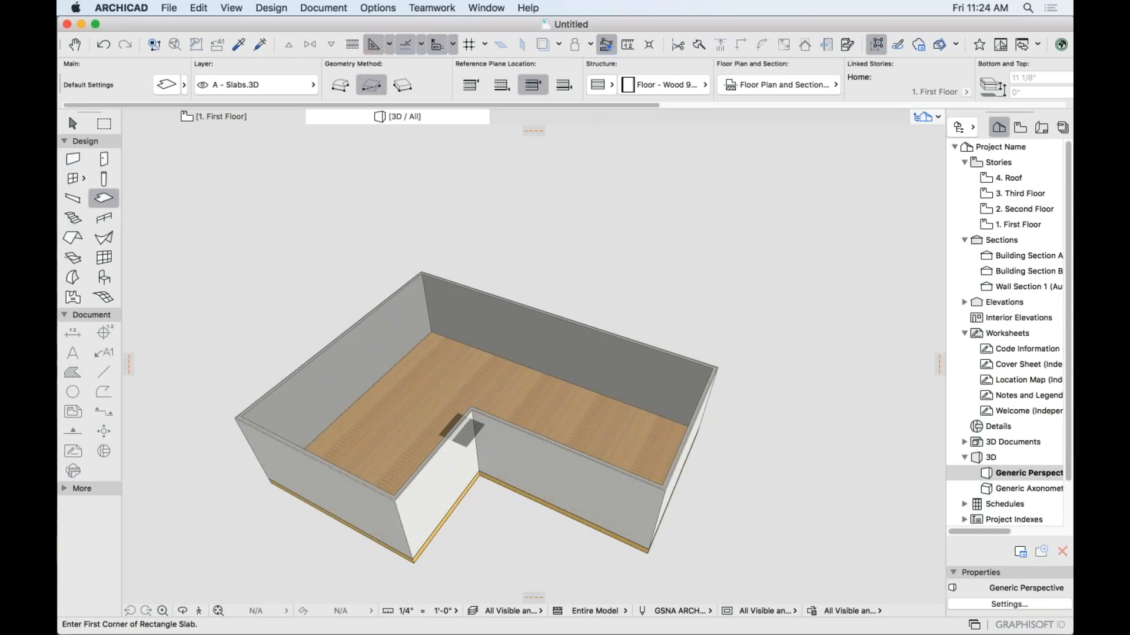
pyautogui.click(178, 115)
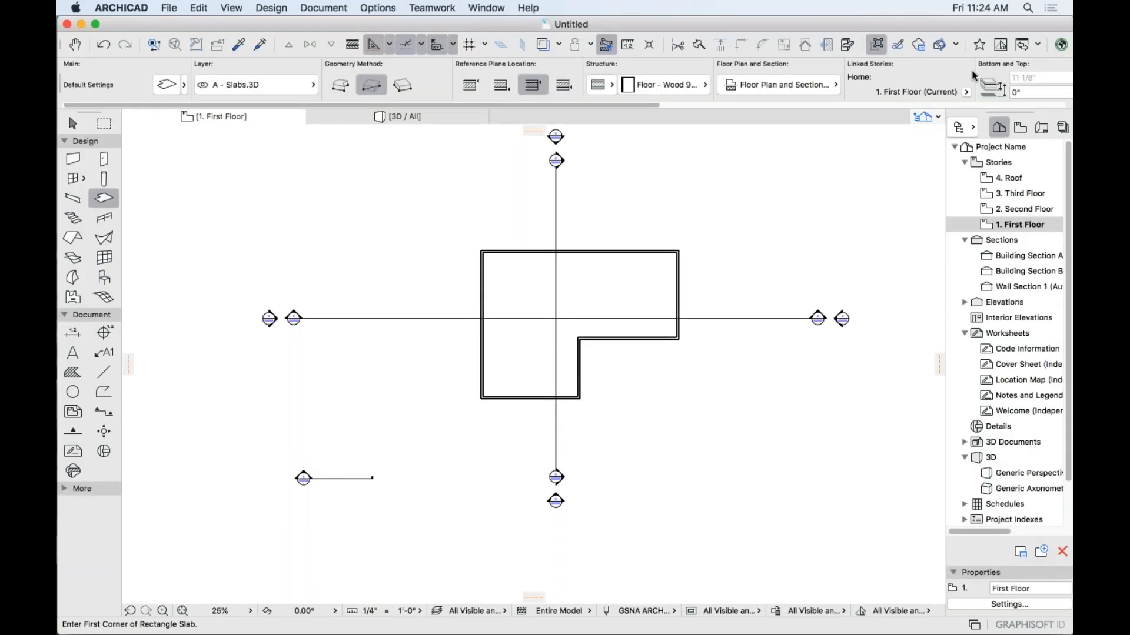
# Place a second Floor - Wood slab at a 10' offset and check it in 3D.
pyautogui.click(1023, 92)
pyautogui.write('10')
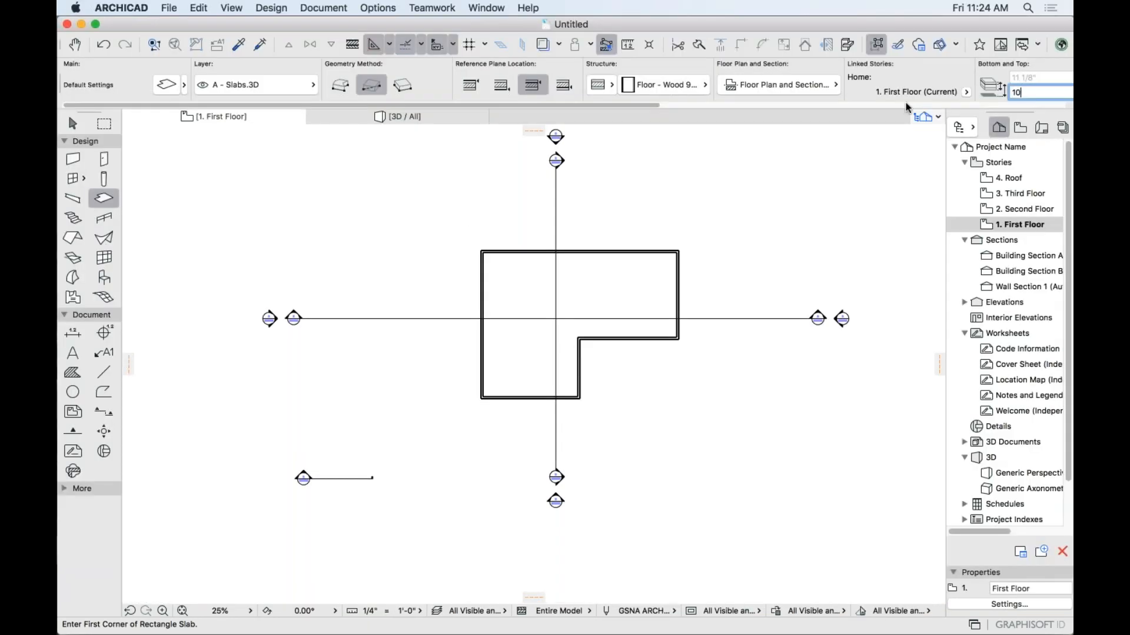
pyautogui.write("'")
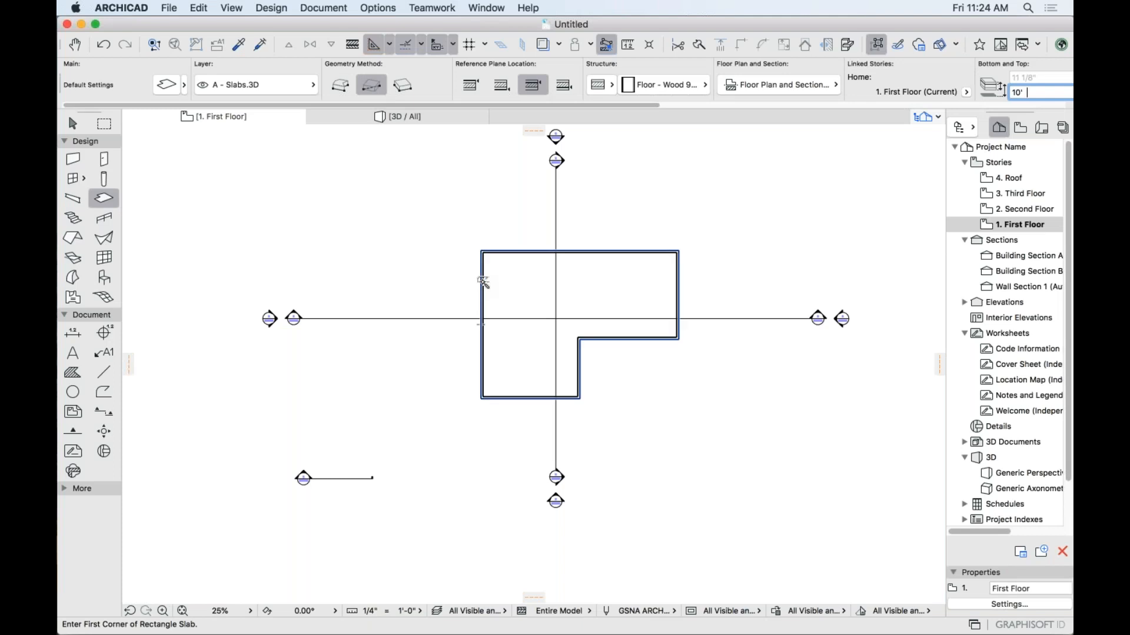
pyautogui.press('Return')
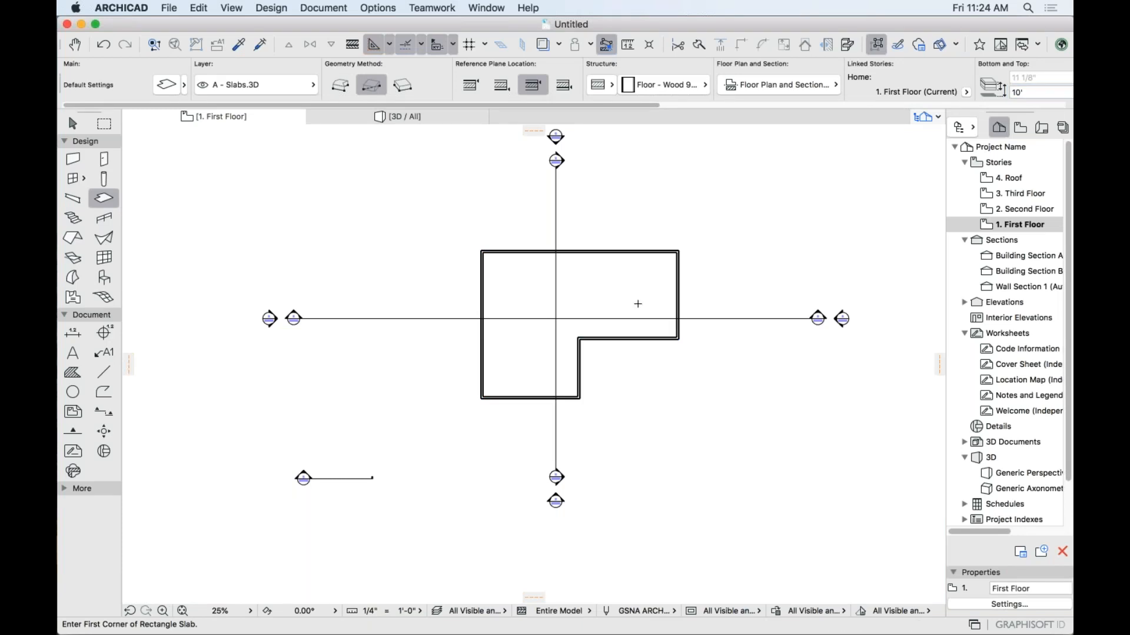
pyautogui.press('F3')
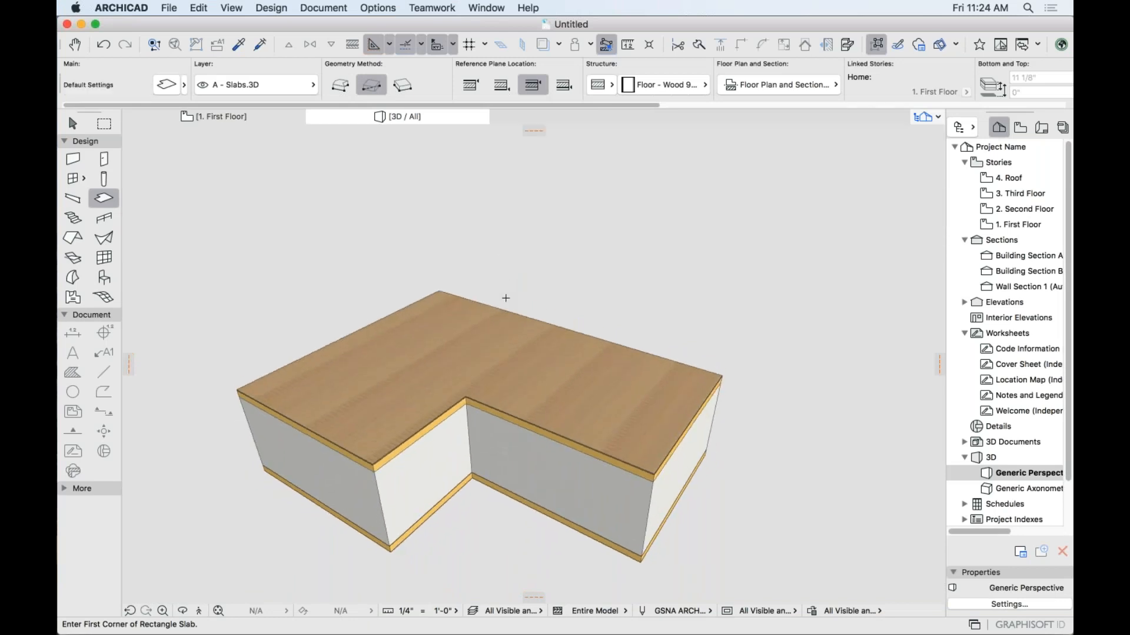
pyautogui.press('F2')
pyautogui.moveTo(347, 263); pyautogui.dragTo(314, 206, button='middle')
pyautogui.click(103, 159)
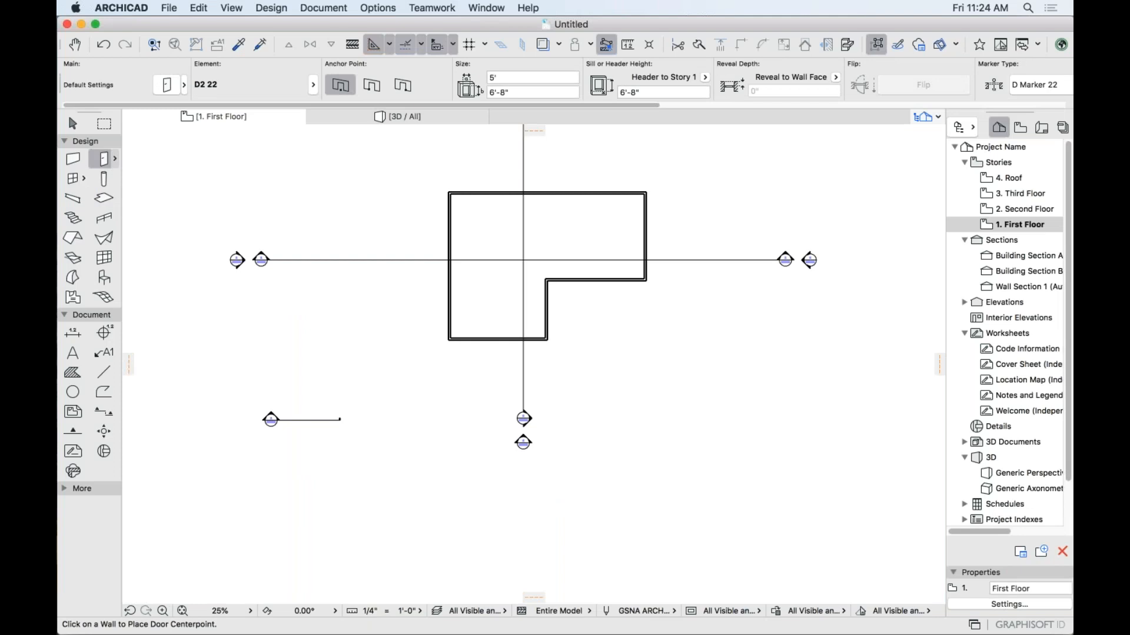
# Place two inward-swinging doors, one in the notch wall and one in the top wall.
pyautogui.click(546, 310)
pyautogui.click(534, 314)
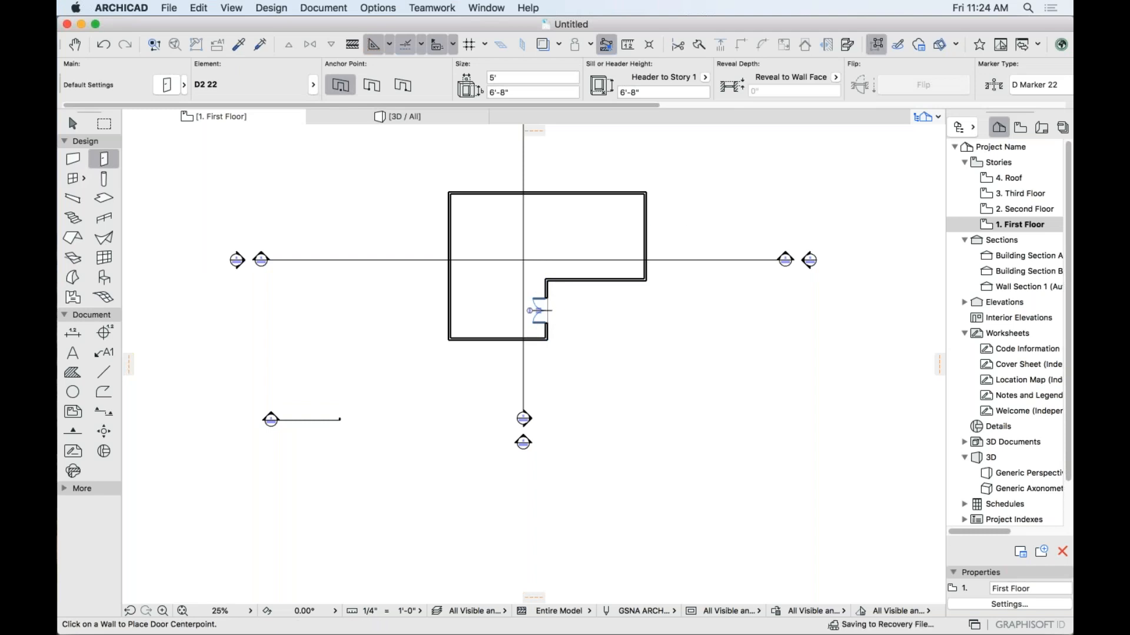
pyautogui.click(475, 193)
pyautogui.click(467, 238)
pyautogui.scroll(5, 469, 191)
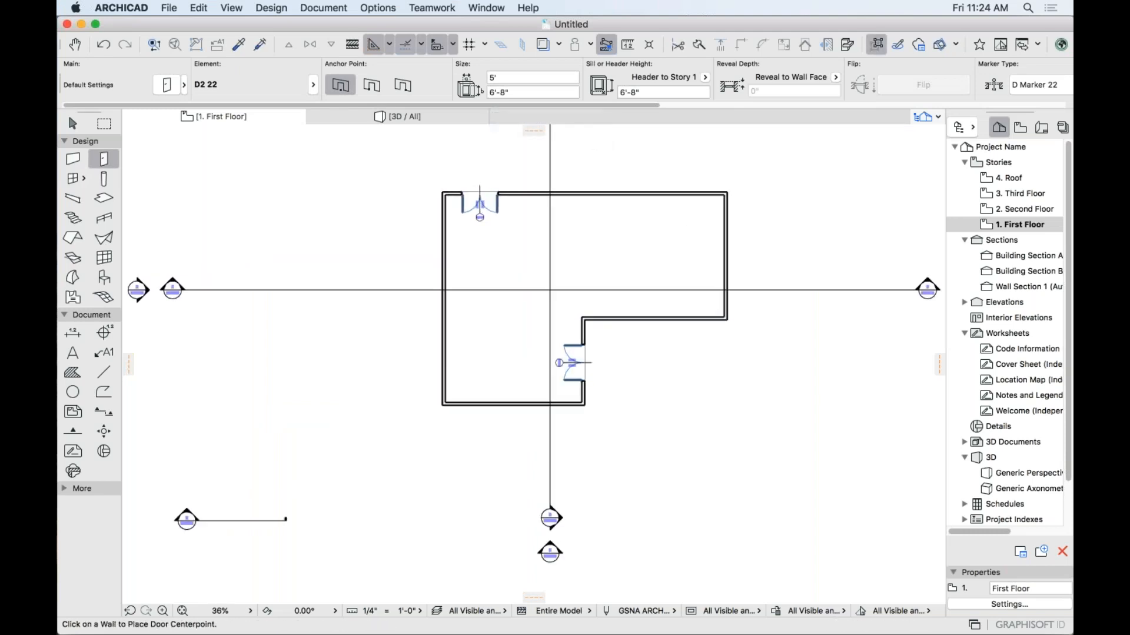
pyautogui.scroll(2, 410, 217)
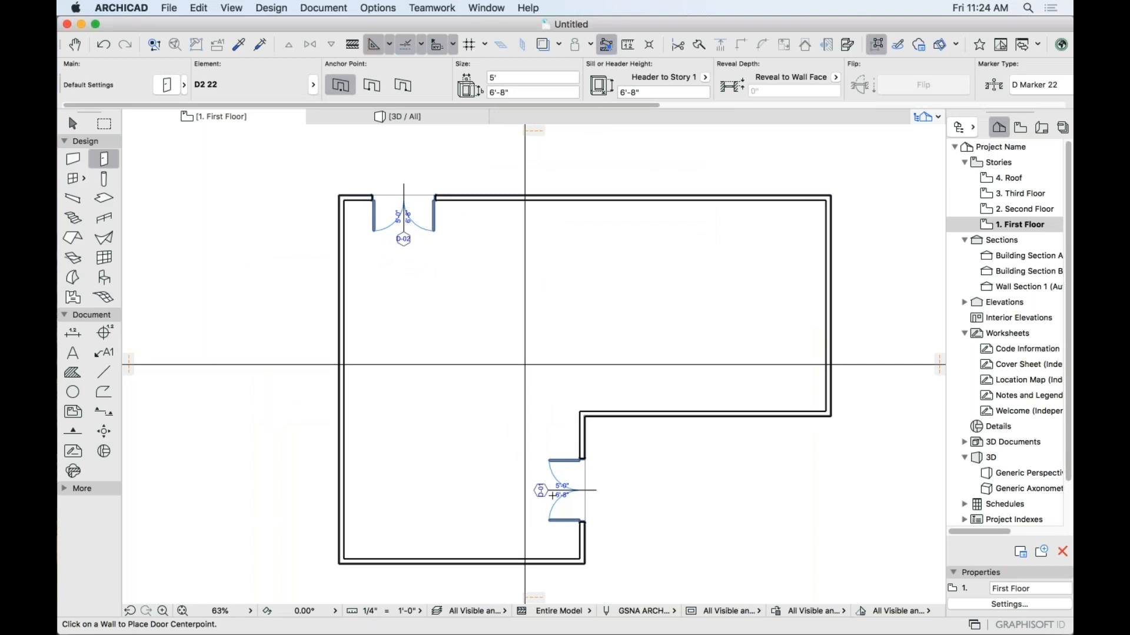
# Select the Window tool with the Window - Double Hung - No Trim favorite.
pyautogui.click(73, 178)
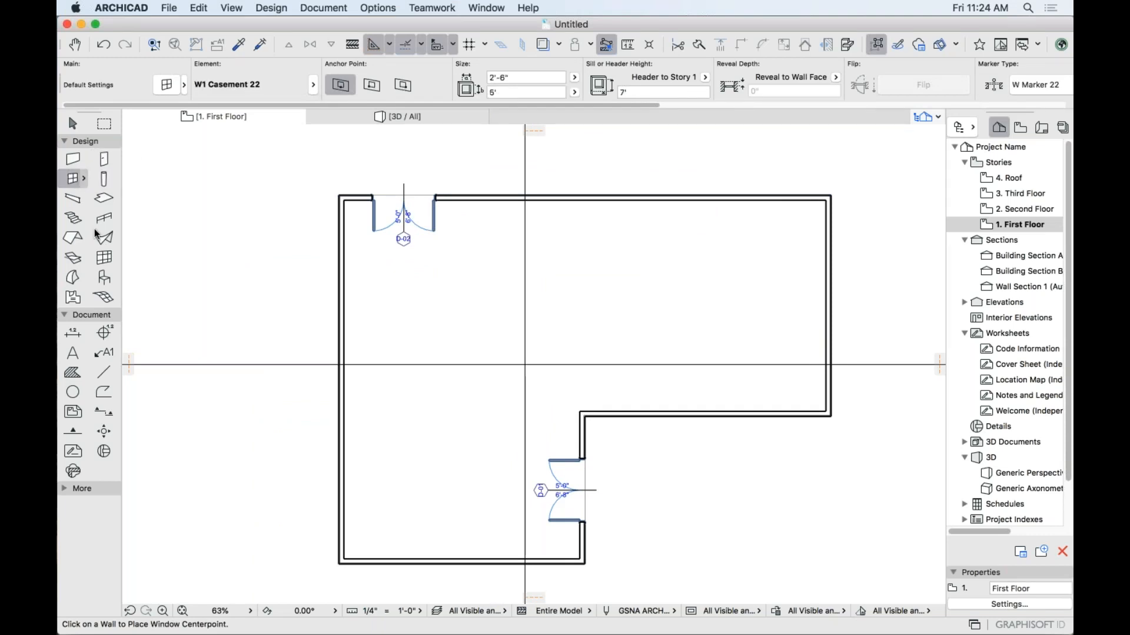
pyautogui.click(85, 181)
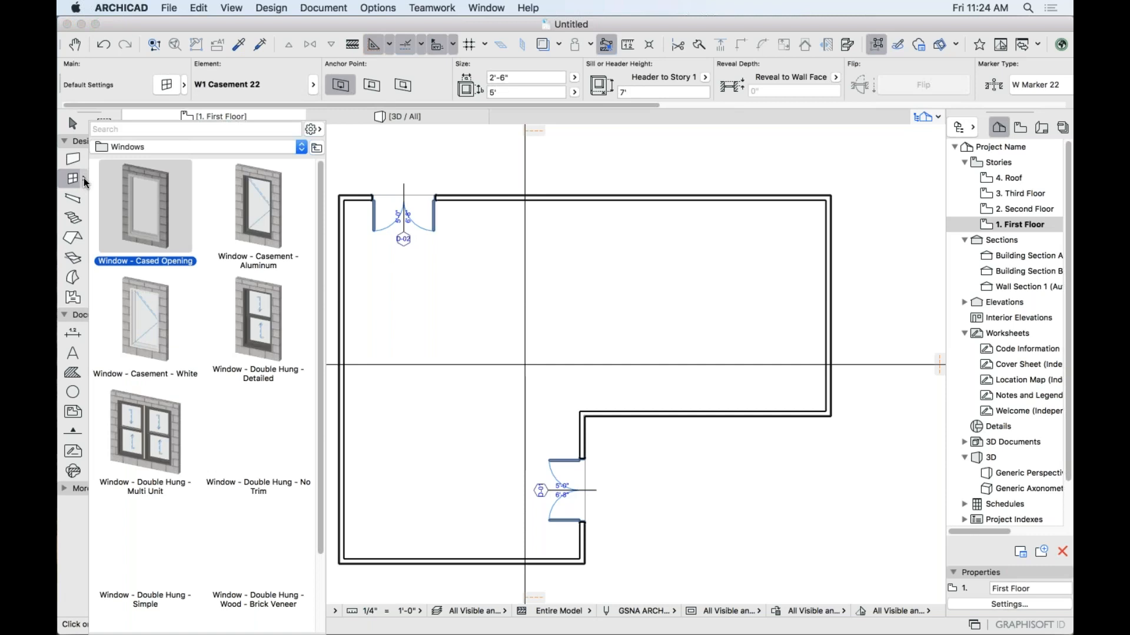
pyautogui.click(263, 443)
pyautogui.doubleClick(263, 443)
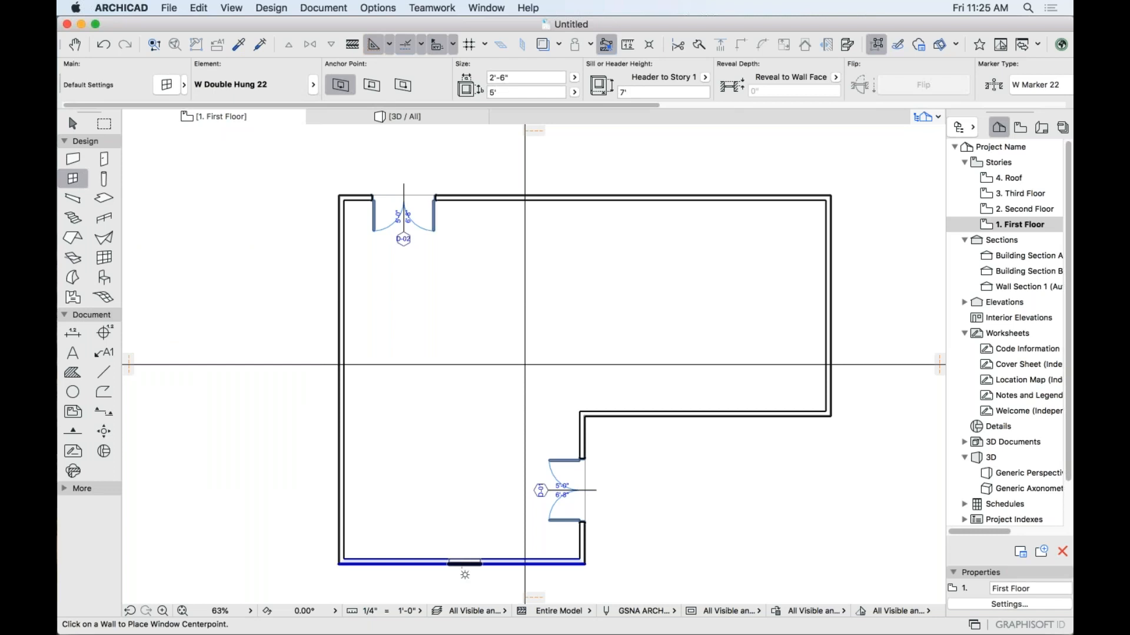
# Place windows W-01 to W-03 in the bottom, lower left and upper left walls.
pyautogui.click(462, 562)
pyautogui.click(453, 585)
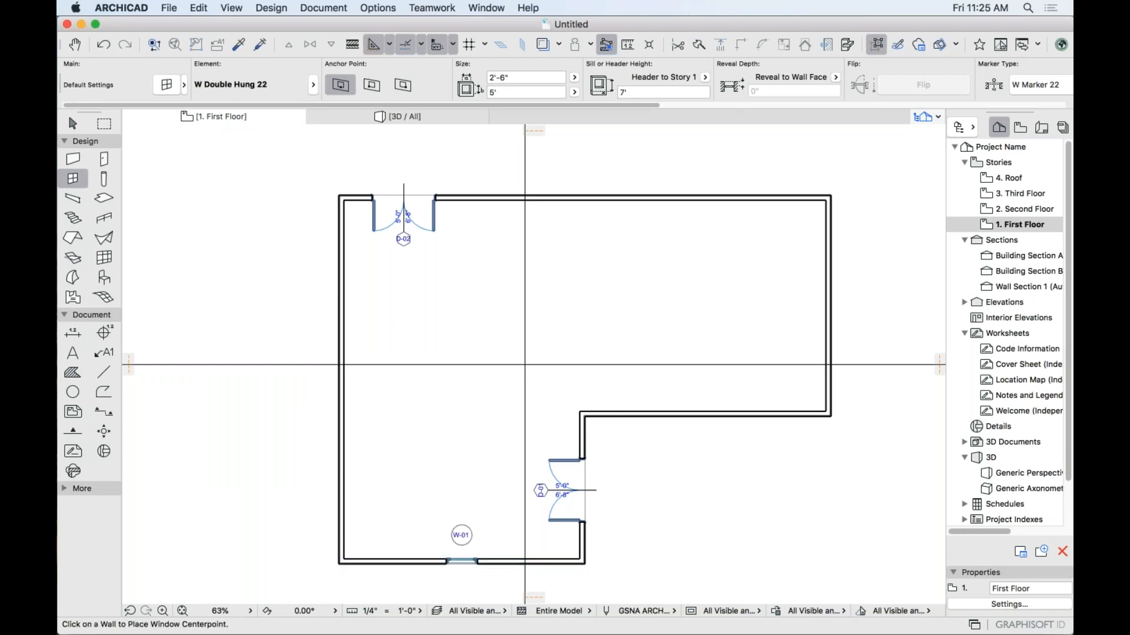
pyautogui.click(339, 450)
pyautogui.click(336, 298)
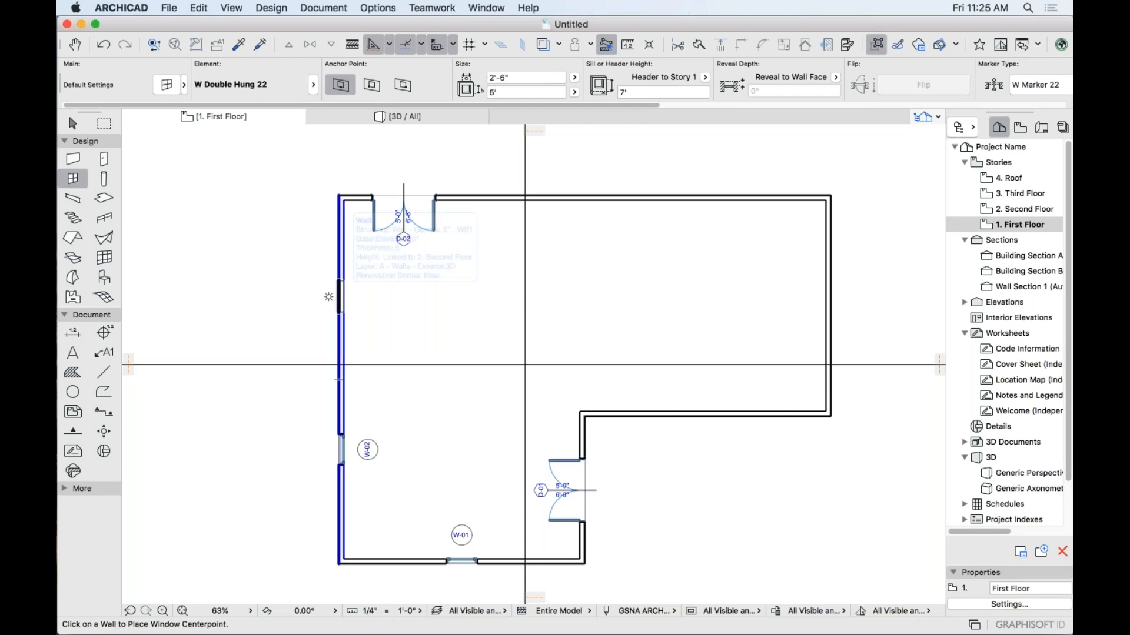
pyautogui.click(337, 297)
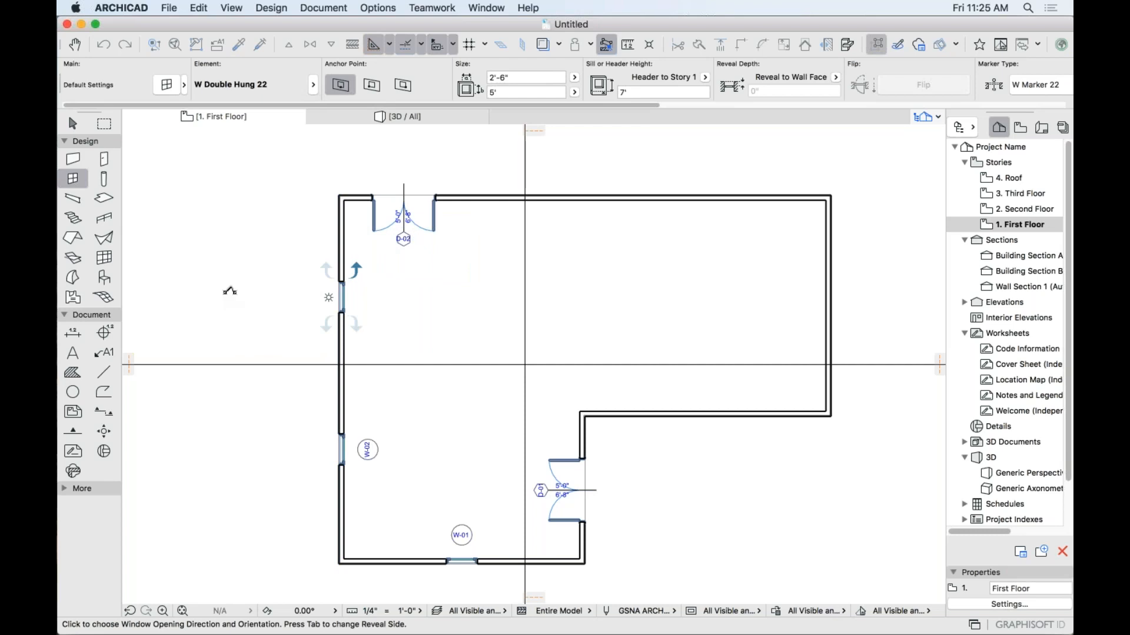
pyautogui.click(246, 301)
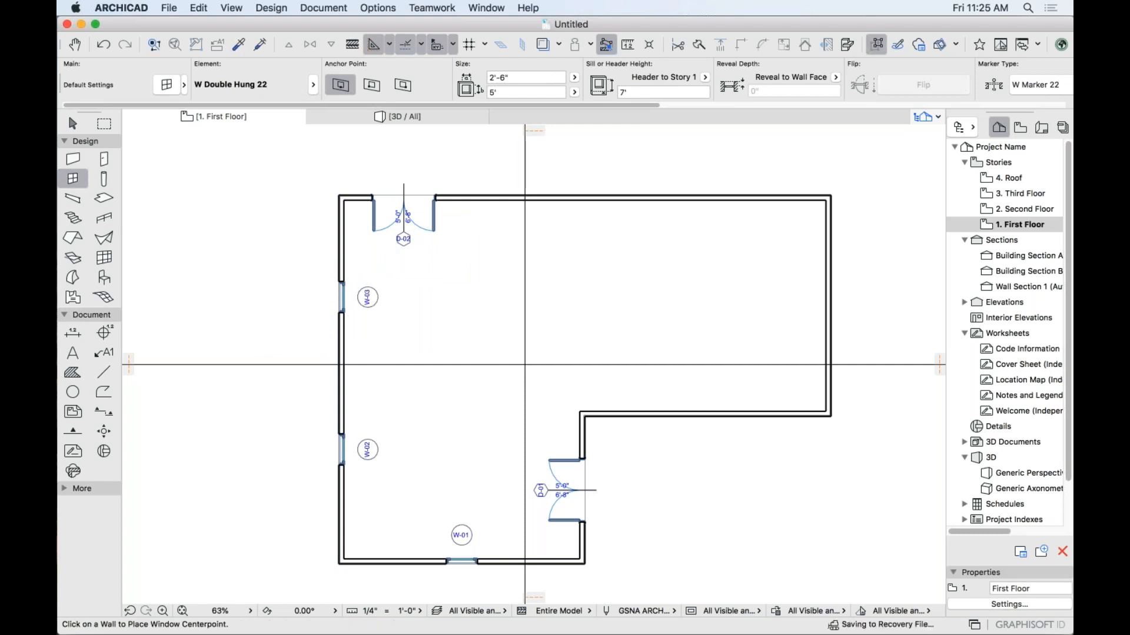
# Place windows W-04 to W-06 in the top, right and lower right walls.
pyautogui.click(644, 194)
pyautogui.click(647, 133)
pyautogui.click(831, 305)
pyautogui.click(894, 305)
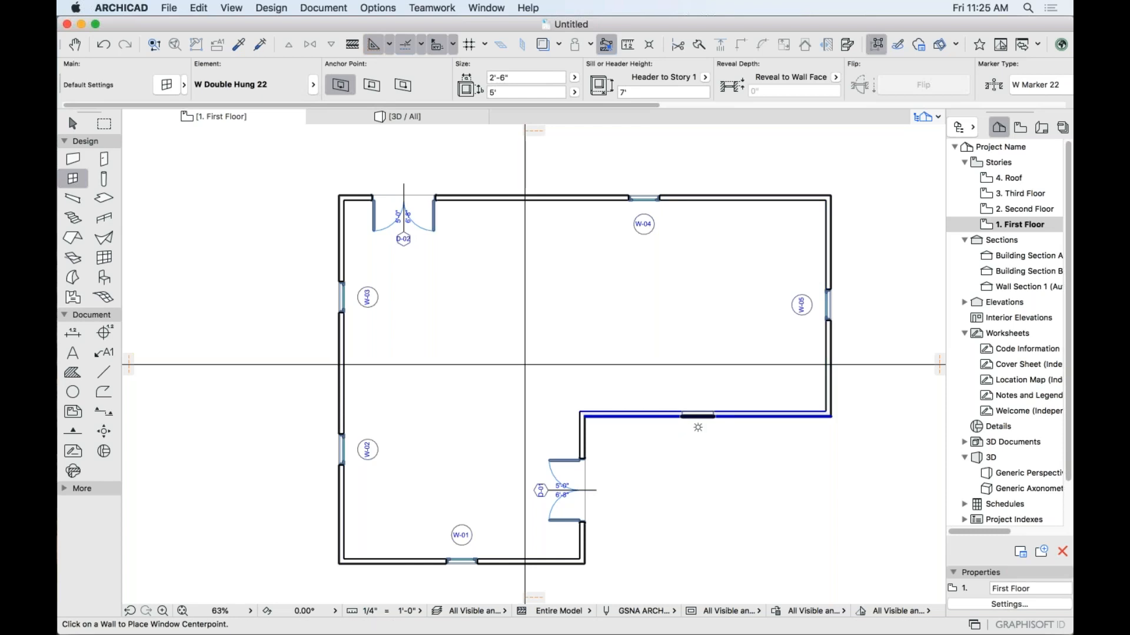
pyautogui.click(707, 416)
pyautogui.click(700, 444)
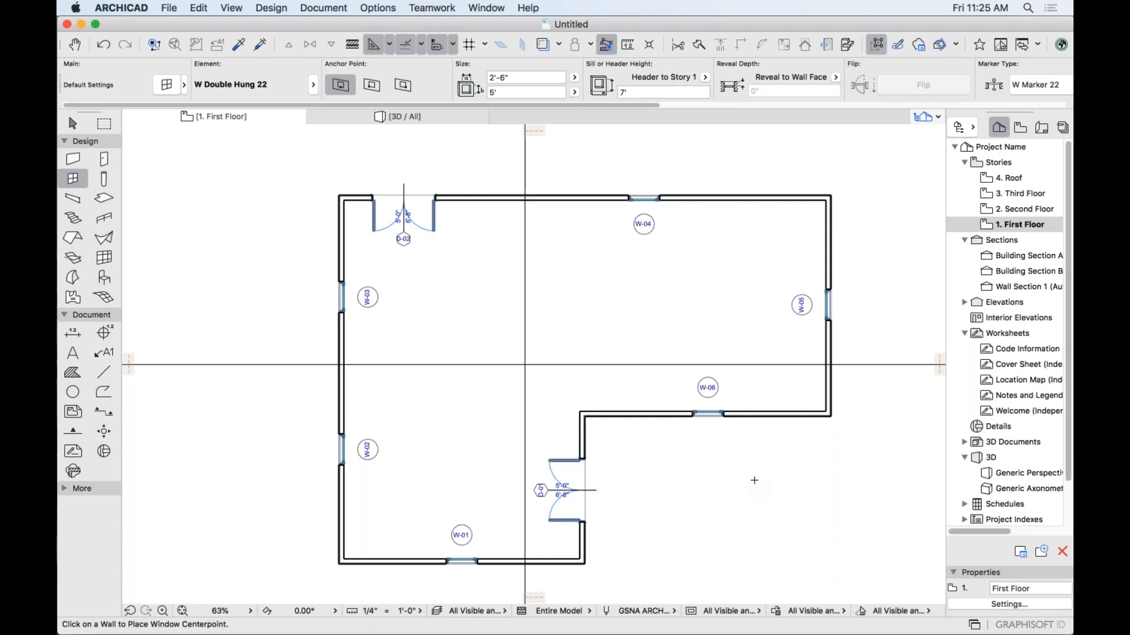
# View the house in 3D and step up to the Roof story and back to First Floor.
pyautogui.scroll(-2, 754, 481)
pyautogui.moveTo(701, 441); pyautogui.dragTo(643, 381, button='middle')
pyautogui.click(405, 118)
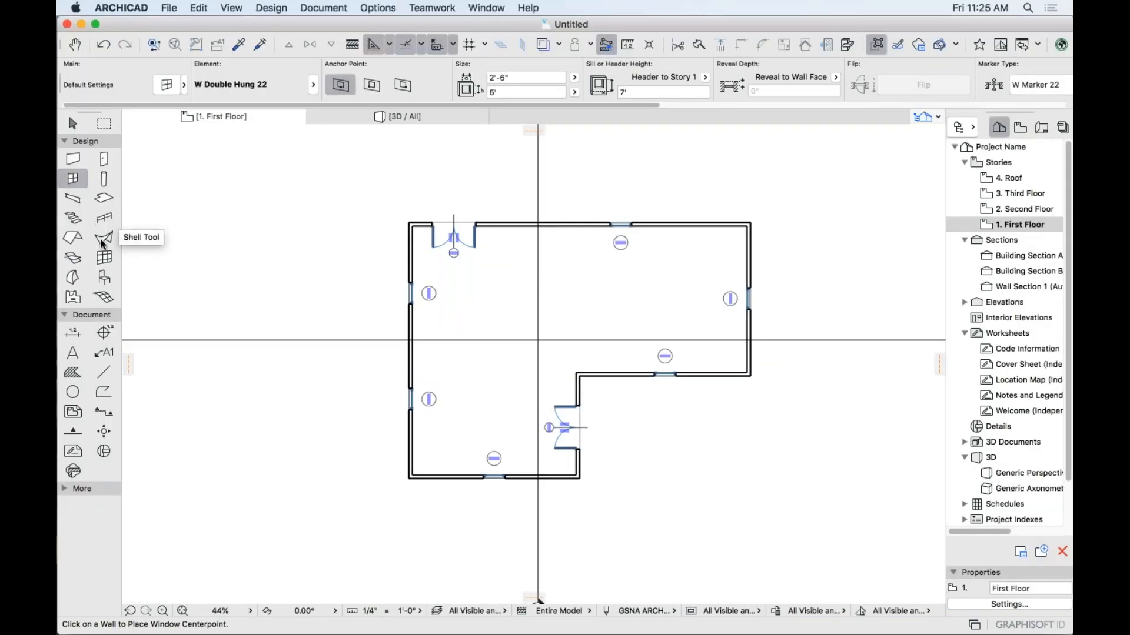
pyautogui.click(1010, 204)
pyautogui.click(1010, 193)
pyautogui.click(1009, 179)
pyautogui.click(1010, 196)
pyautogui.click(1011, 210)
pyautogui.click(1015, 224)
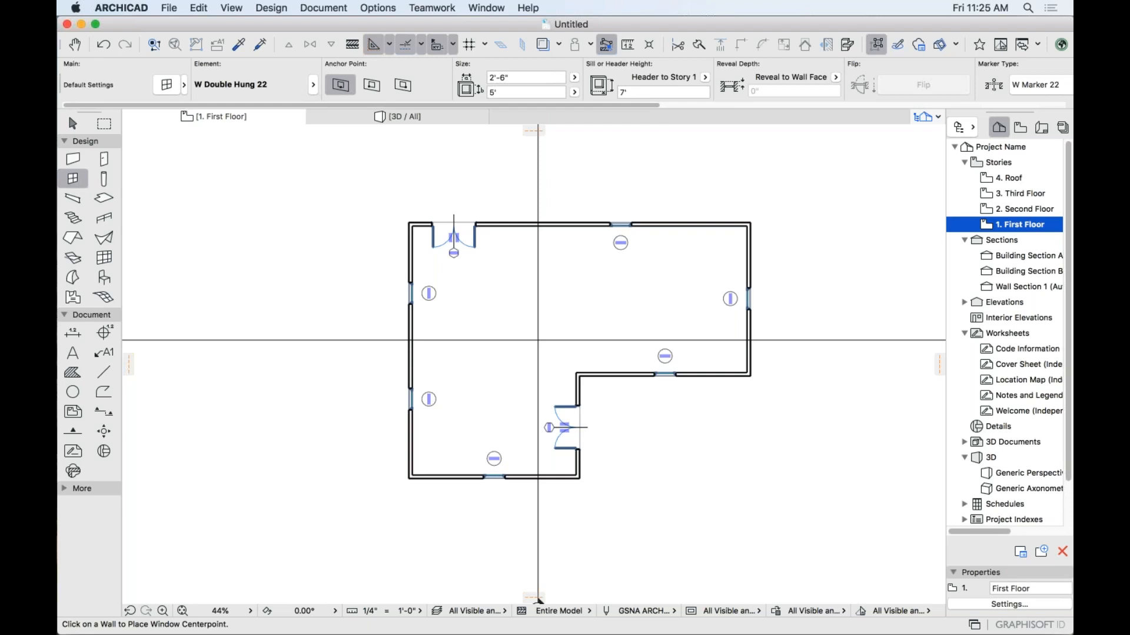
# Set Roof defaults to Home Story 2. Second Floor, shown on Home & One Story Down.
pyautogui.click(72, 237)
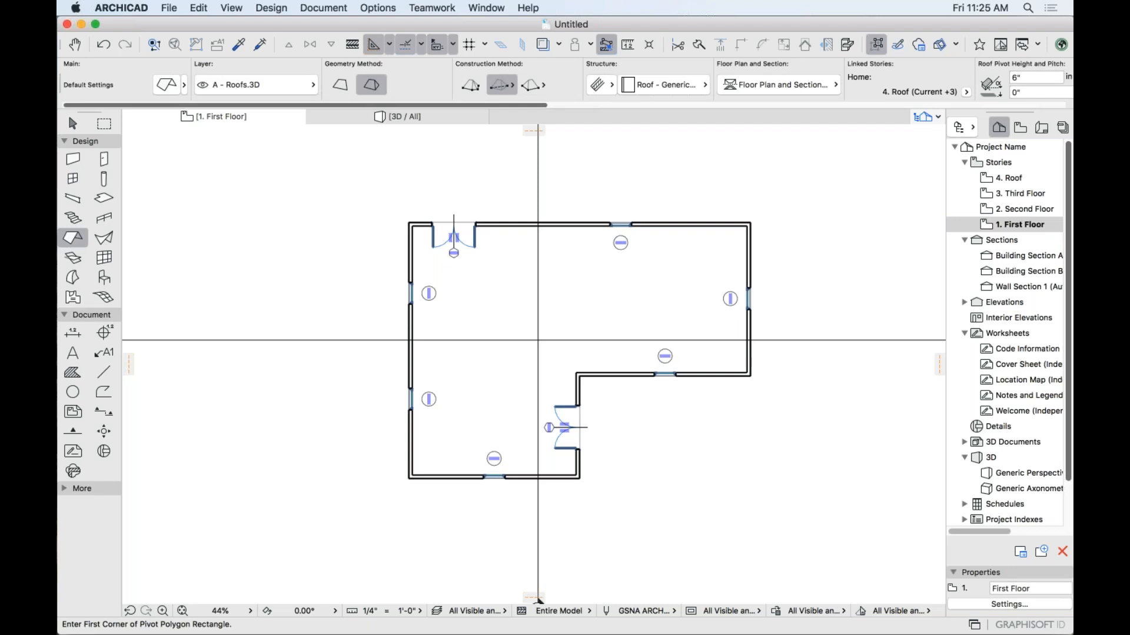
pyautogui.click(165, 85)
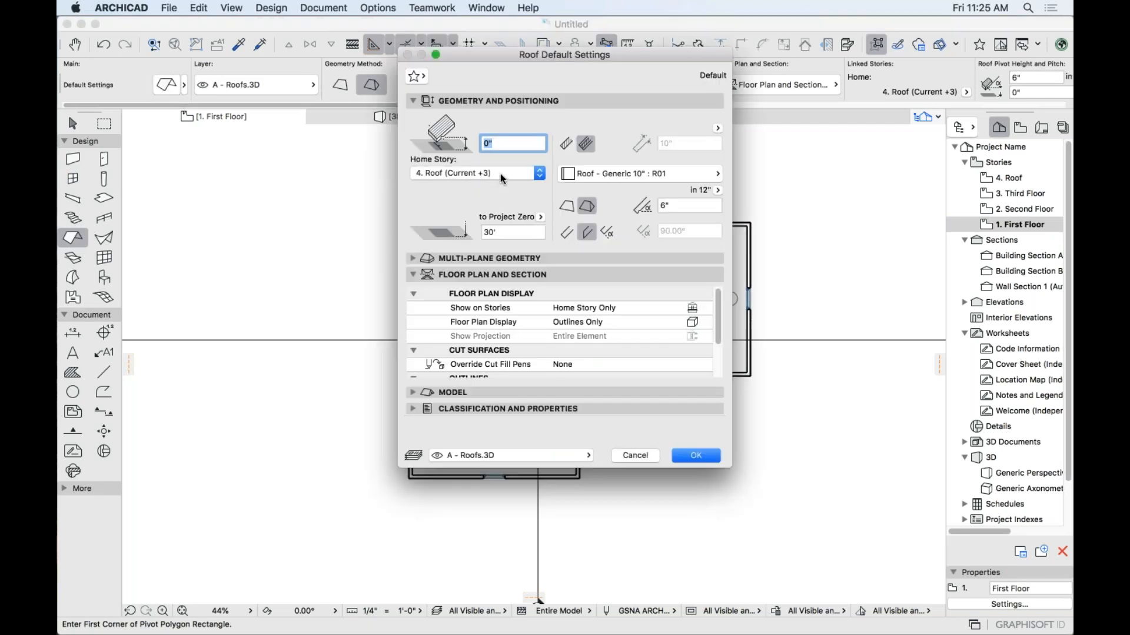
pyautogui.click(500, 175)
pyautogui.click(505, 216)
pyautogui.doubleClick(523, 192)
pyautogui.click(531, 175)
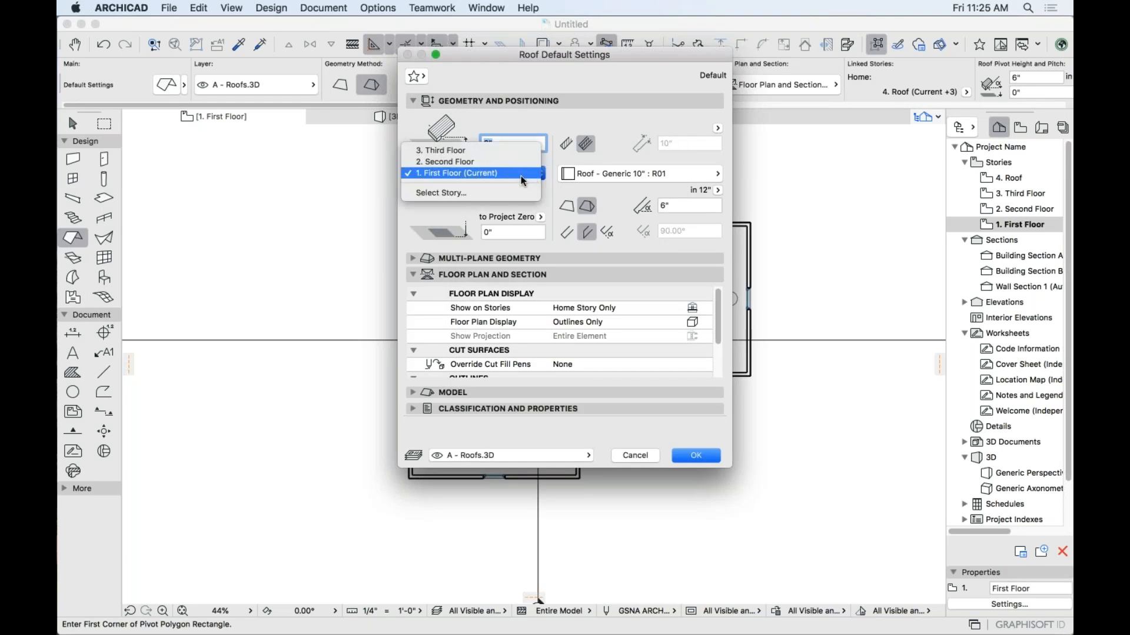
pyautogui.click(515, 163)
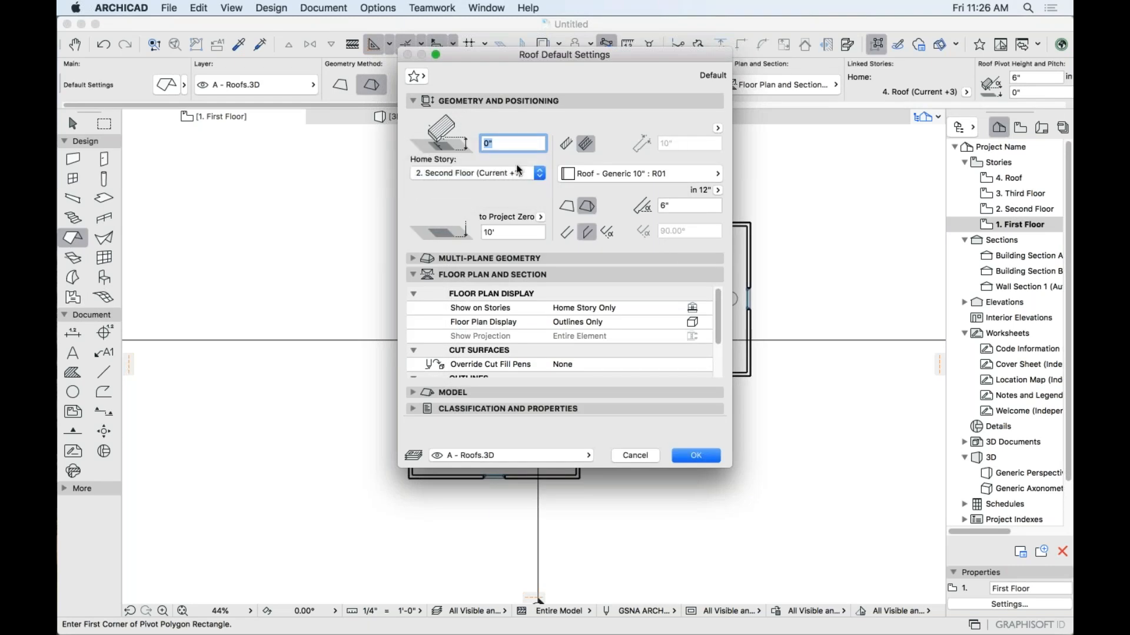
pyautogui.click(684, 309)
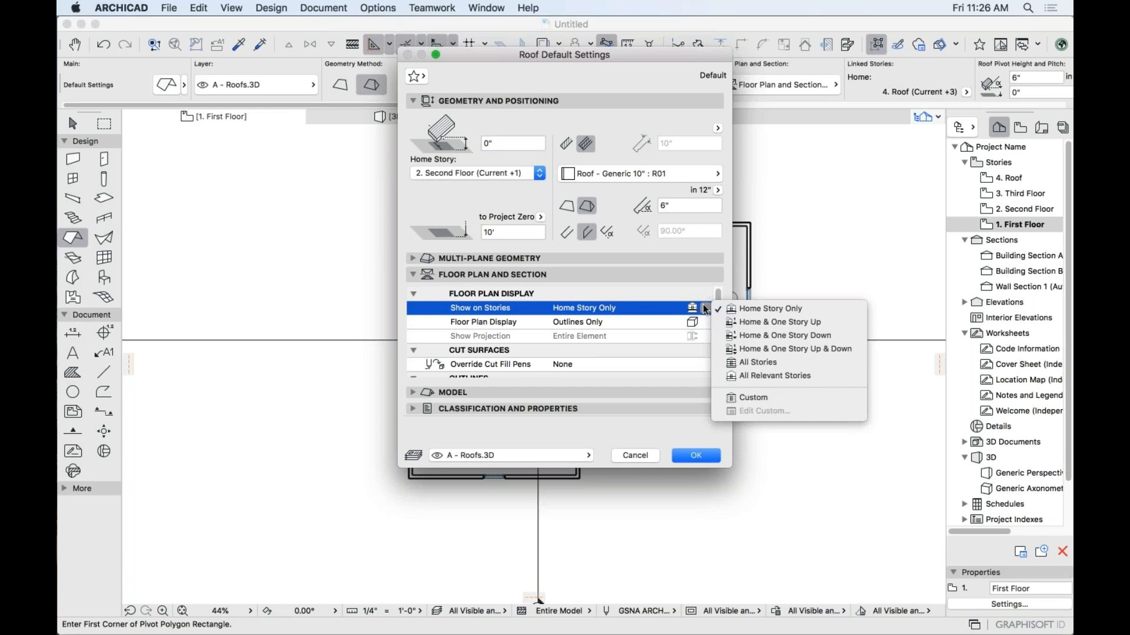
pyautogui.click(740, 336)
pyautogui.press('Return')
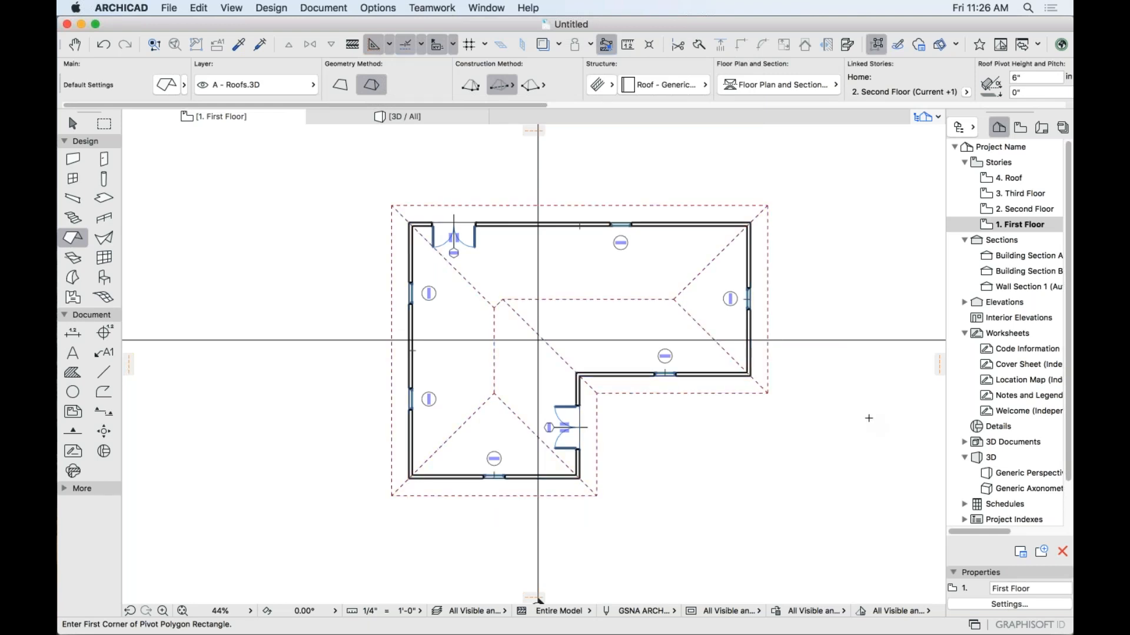
pyautogui.scroll(-3, 459, 328)
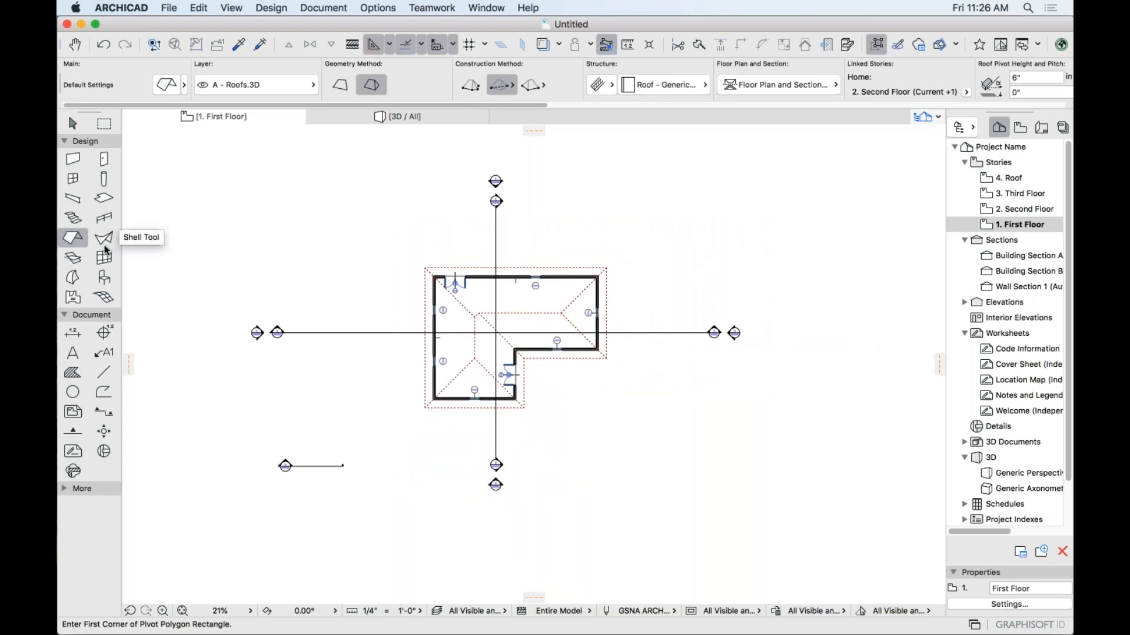
# Draw a rectangular terrain mesh enclosing the whole site.
pyautogui.click(104, 297)
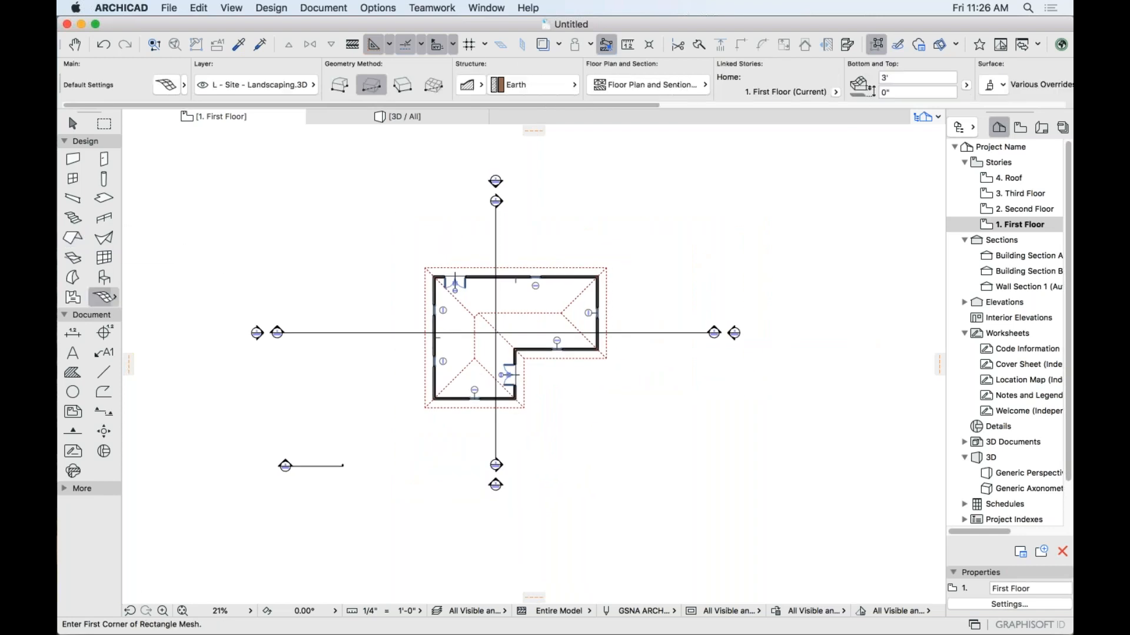
pyautogui.click(272, 201)
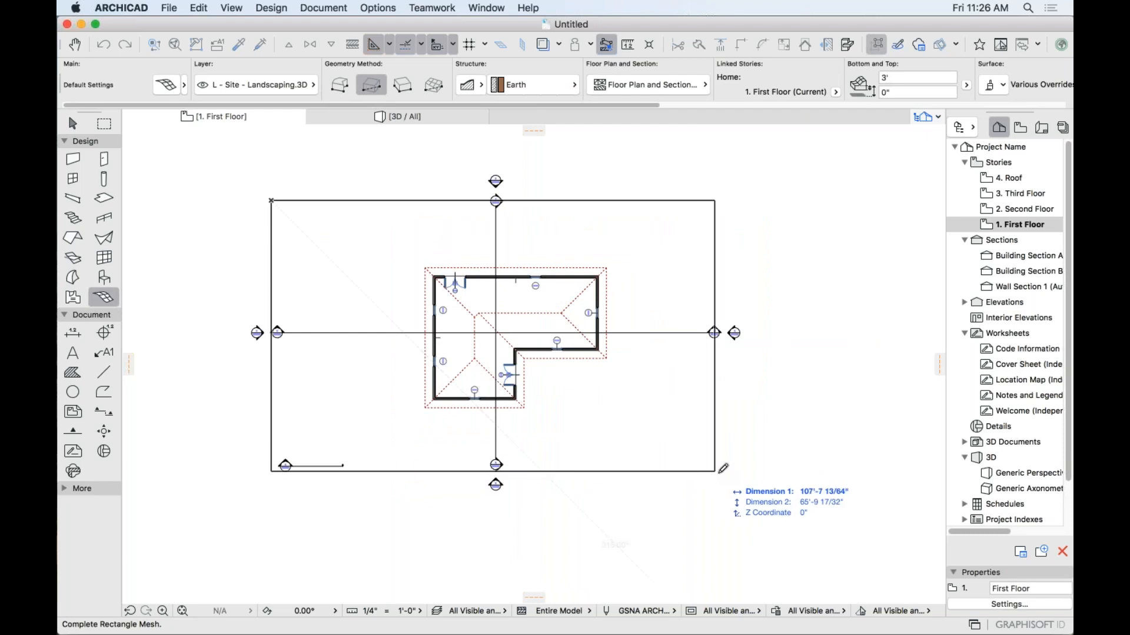
pyautogui.click(727, 472)
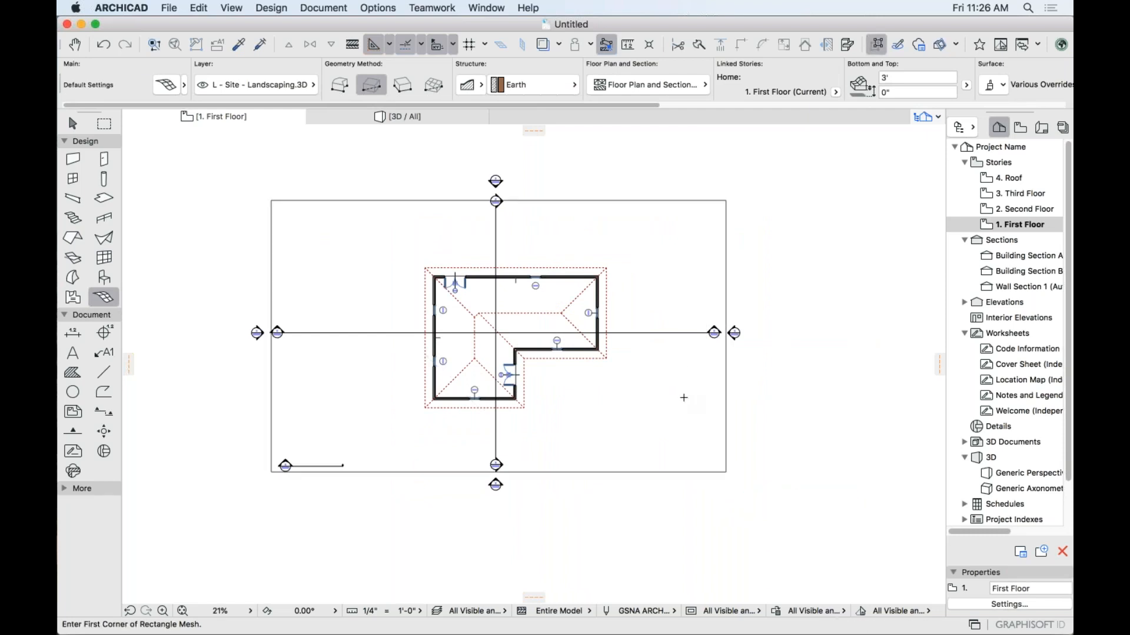
pyautogui.scroll(4, 643, 252)
pyautogui.moveTo(483, 302); pyautogui.dragTo(551, 229, button='middle')
# Cut a hole in the mesh along the building outline and view the result in 3D.
pyautogui.press('space')
pyautogui.click(551, 229)
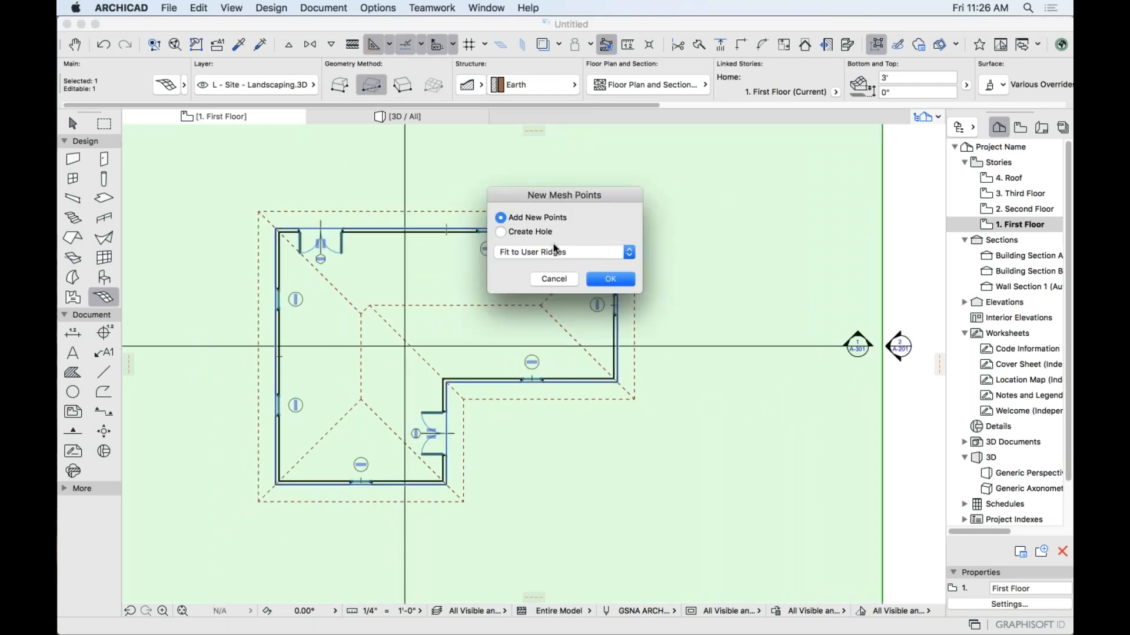
pyautogui.click(500, 232)
pyautogui.click(606, 279)
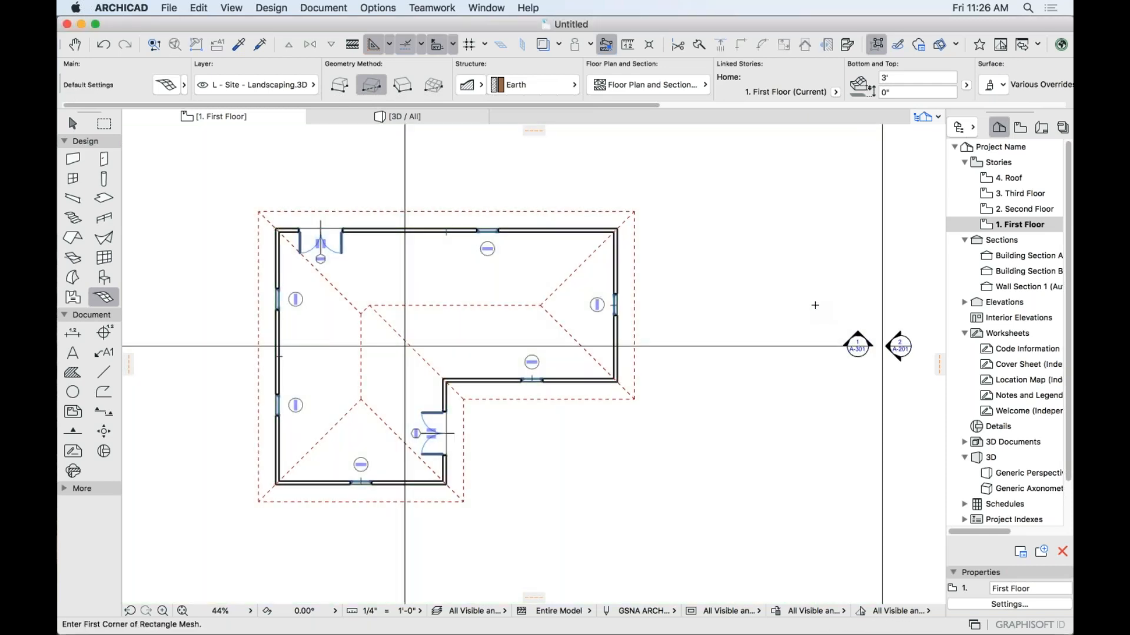
pyautogui.scroll(-4, 787, 256)
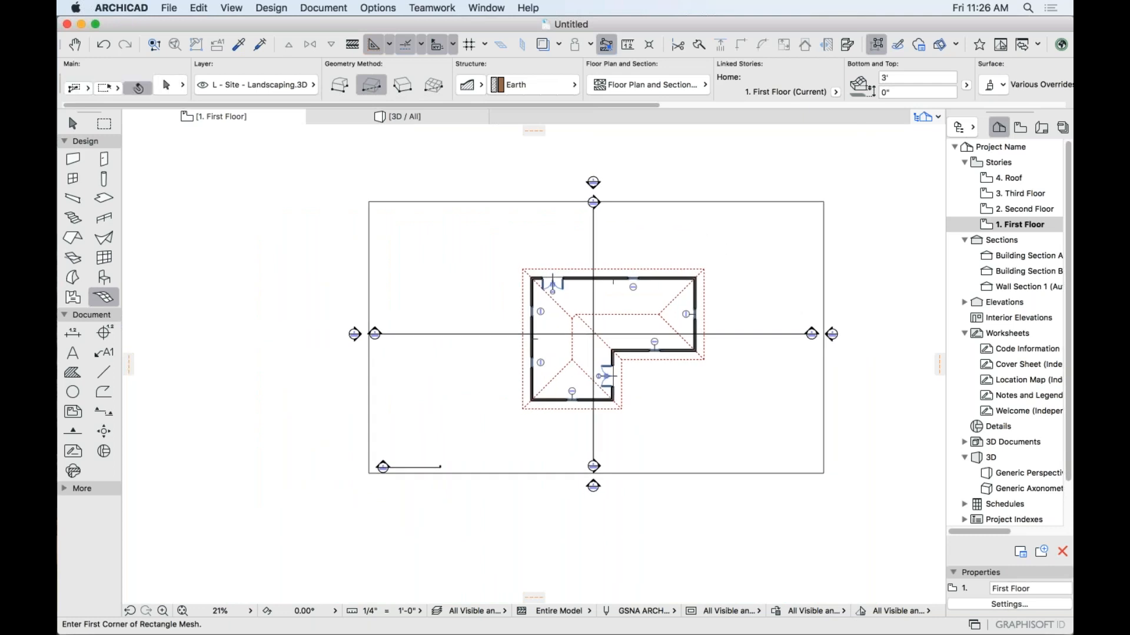
pyautogui.press('F3')
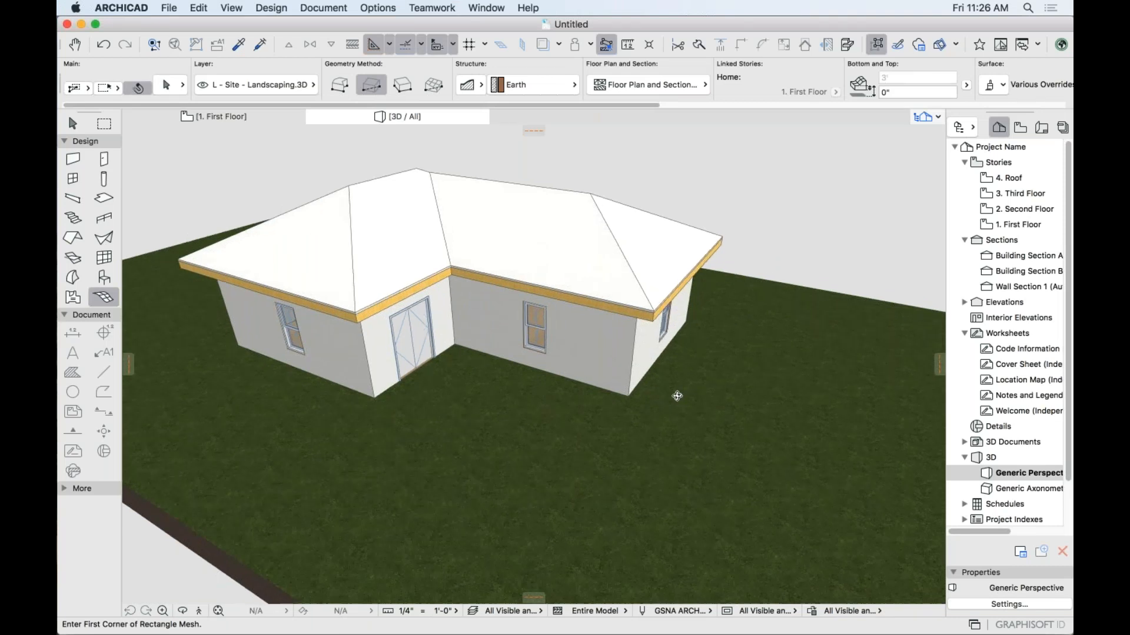
# Lower the terrain mesh by 3' with Elevate so the ground sits below the first floor.
pyautogui.keyDown('shift'); pyautogui.moveTo(677, 396); pyautogui.dragTo(506, 318, button='middle'); pyautogui.keyUp('shift')
pyautogui.press('super+a')
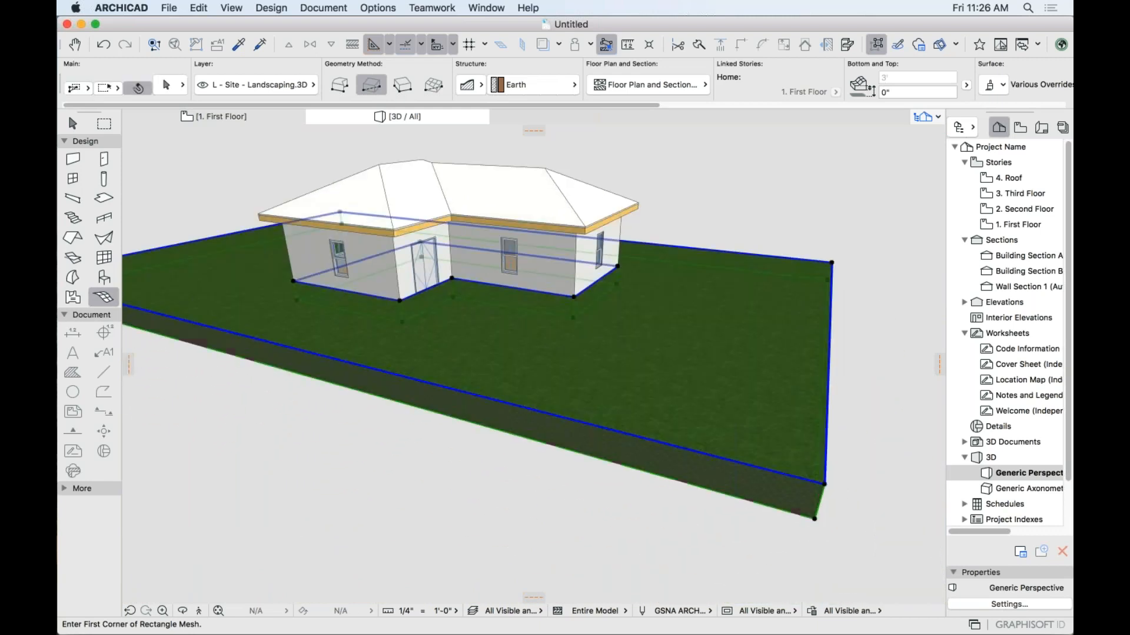
pyautogui.click(825, 484)
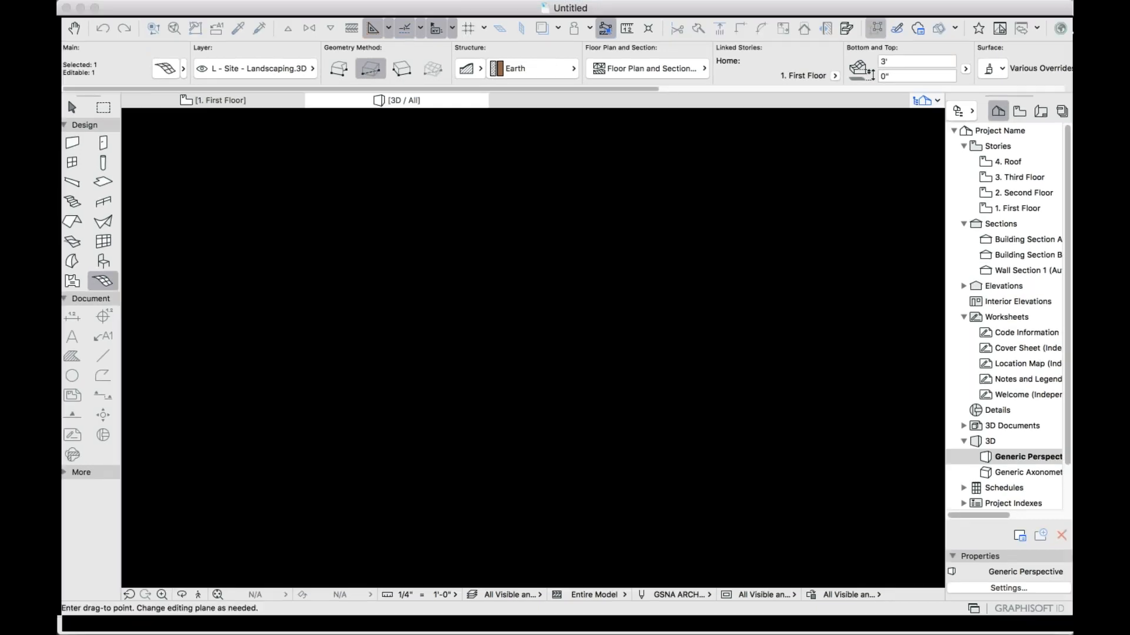
pyautogui.write('3')
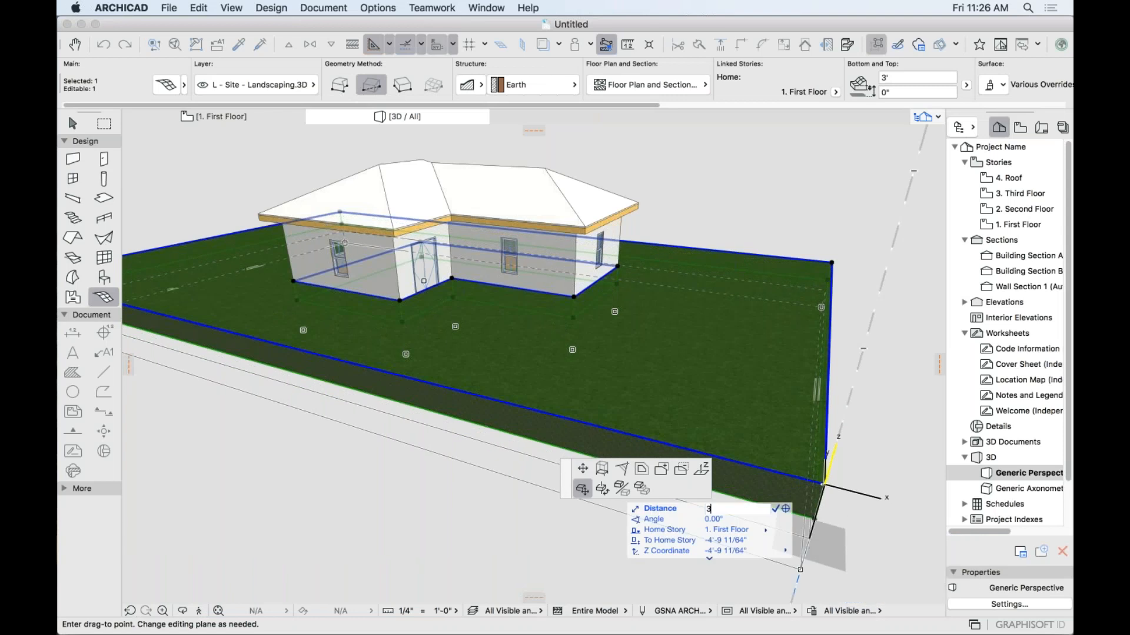
pyautogui.write("'")
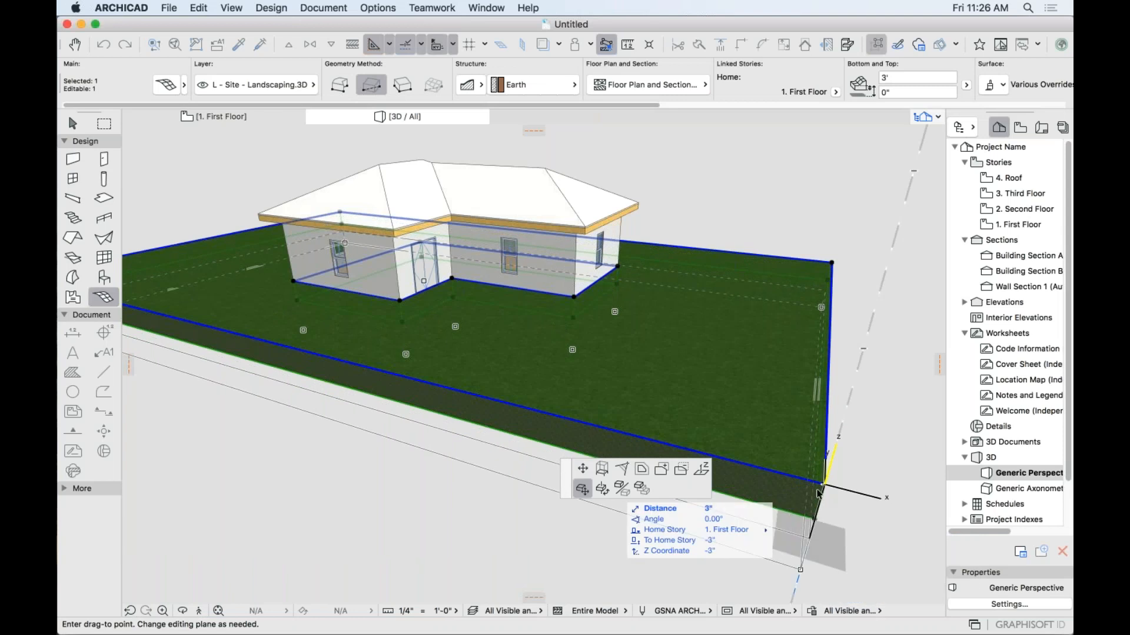
pyautogui.press('Return')
pyautogui.press('Escape')
# Recentre the 3D view on the house and select the roof.
pyautogui.scroll(3, 406, 314)
pyautogui.moveTo(446, 328); pyautogui.dragTo(414, 355, button='middle')
pyautogui.scroll(2, 413, 356)
pyautogui.scroll(-5, 504, 384)
pyautogui.keyDown('shift'); pyautogui.click(588, 278); pyautogui.keyUp('shift')
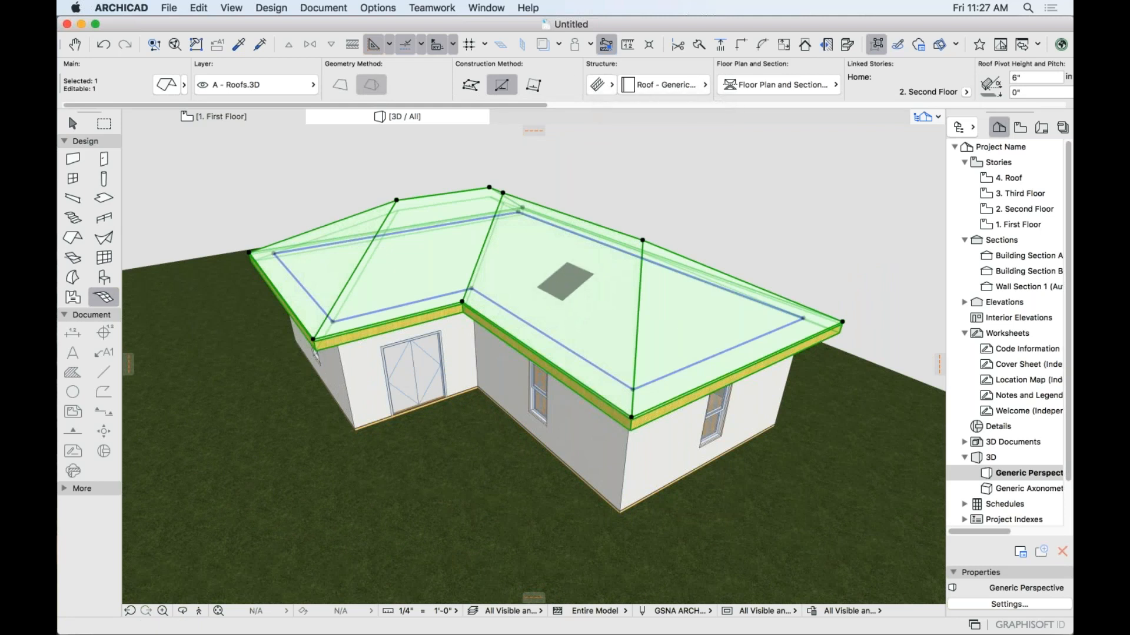
# Check the roof's surface overrides, then deselect and orbit toward the roof corner.
pyautogui.hscroll(5, 693, 76)
pyautogui.hscroll(20, 694, 76)
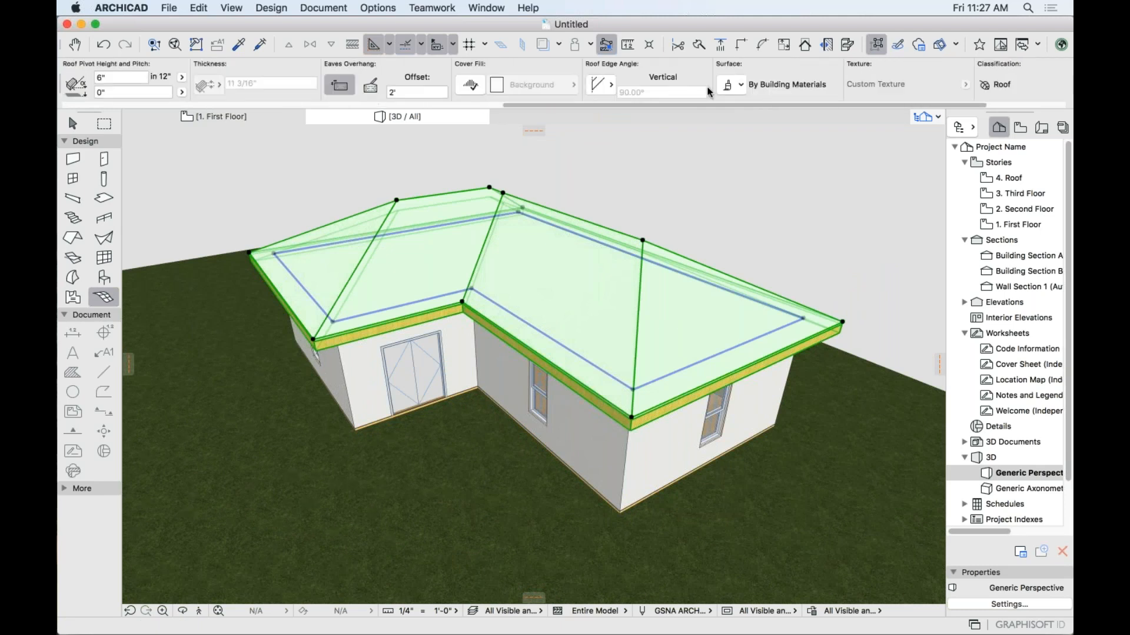
pyautogui.hscroll(5, 709, 91)
pyautogui.click(581, 87)
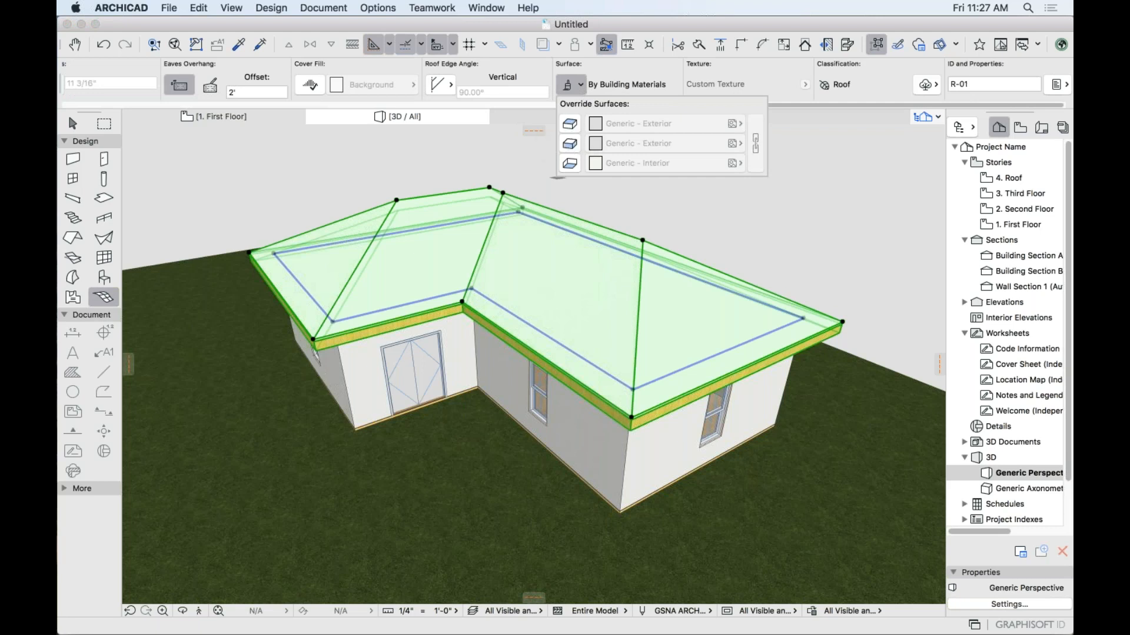
pyautogui.press('Escape')
pyautogui.scroll(10, 648, 381)
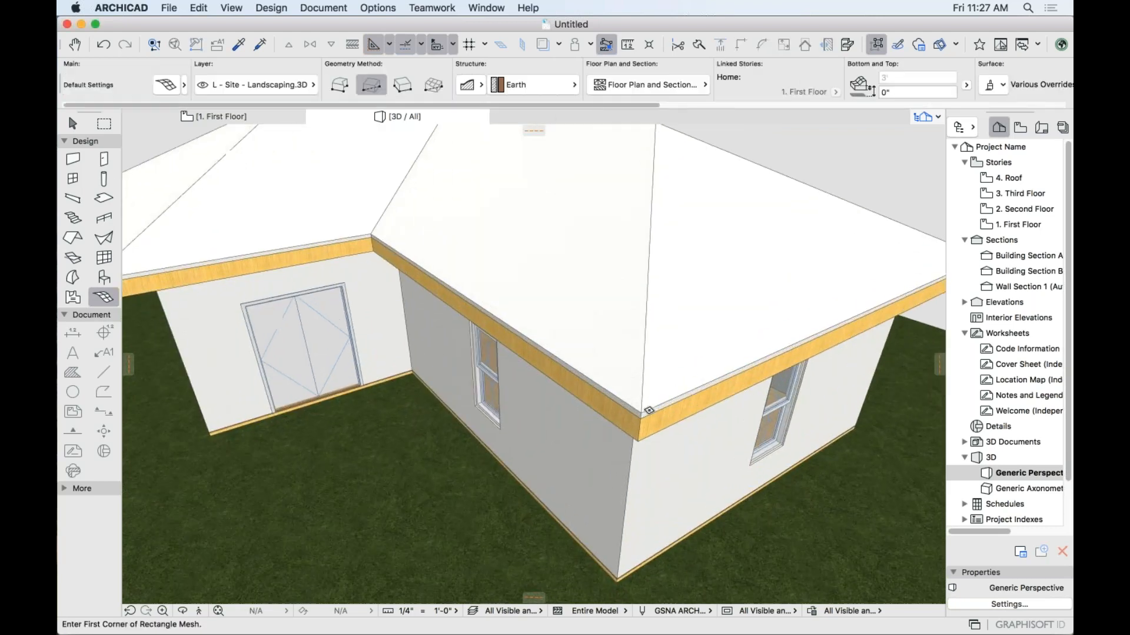
pyautogui.keyDown('shift'); pyautogui.moveTo(649, 381); pyautogui.dragTo(643, 406, button='middle'); pyautogui.keyUp('shift')
# Reselect the roof and set its edge surface override to Color - White.
pyautogui.keyDown('shift'); pyautogui.click(640, 385); pyautogui.keyUp('shift')
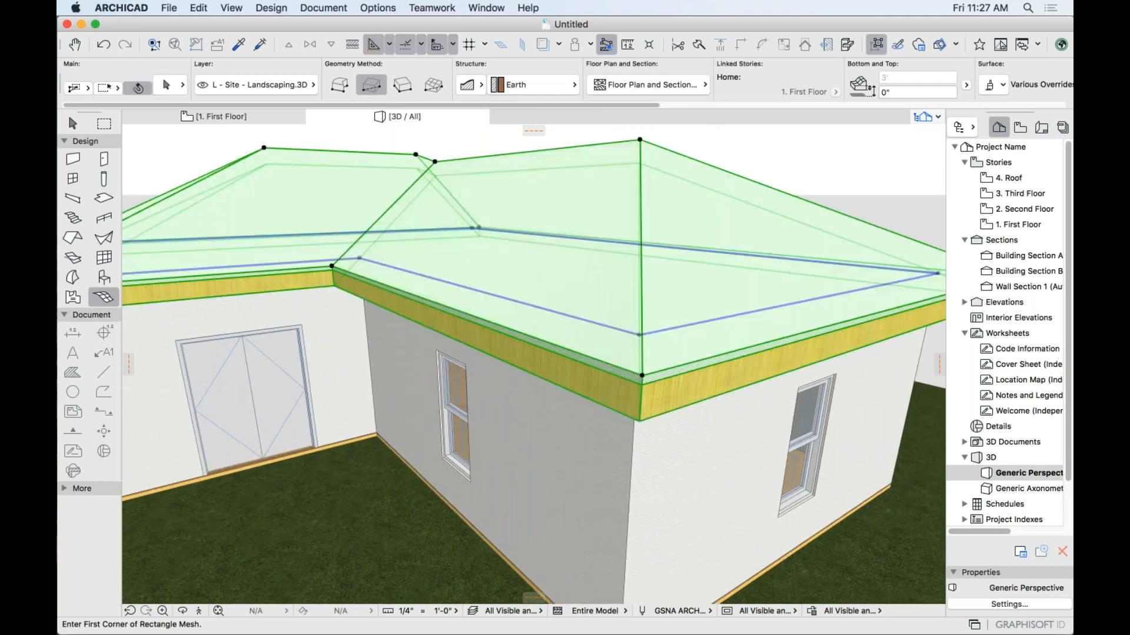
pyautogui.hscroll(10, 683, 86)
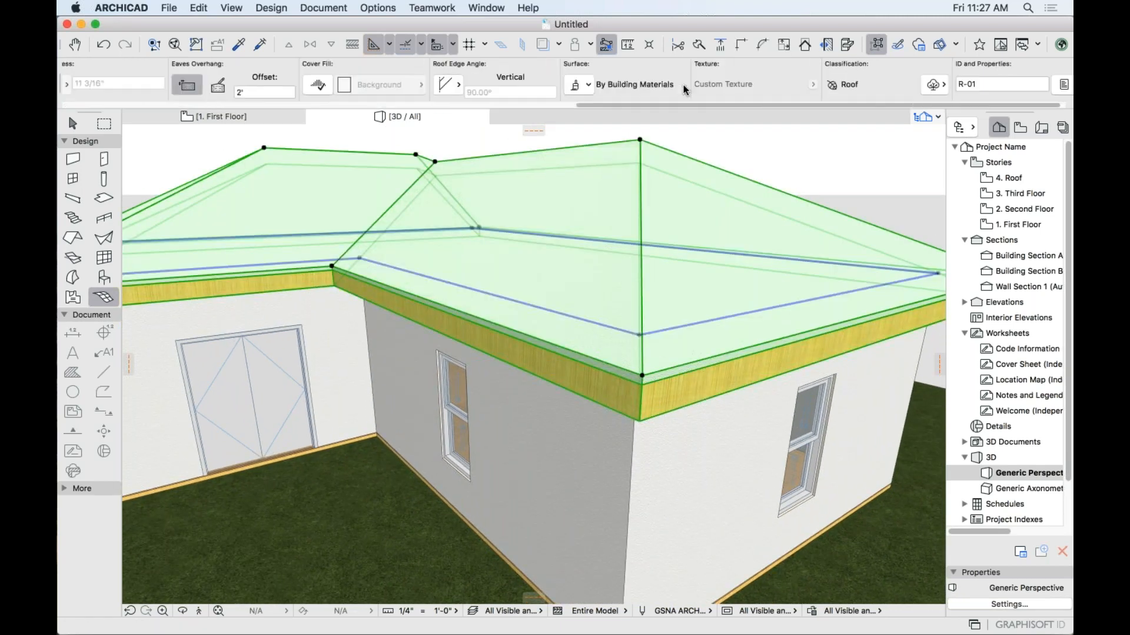
pyautogui.click(569, 85)
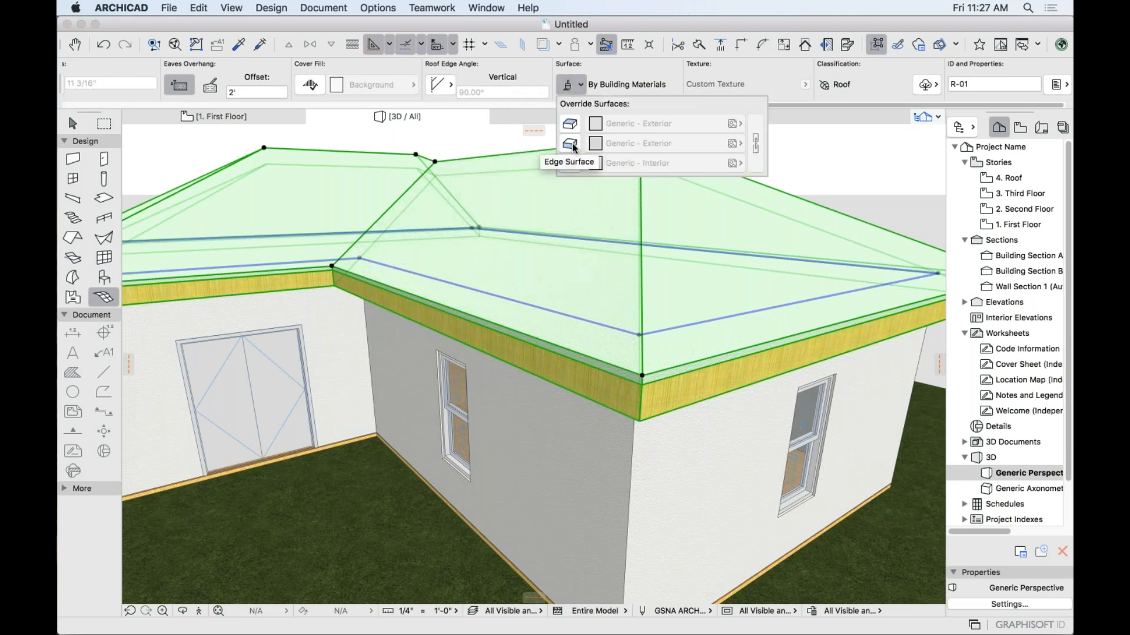
pyautogui.click(574, 146)
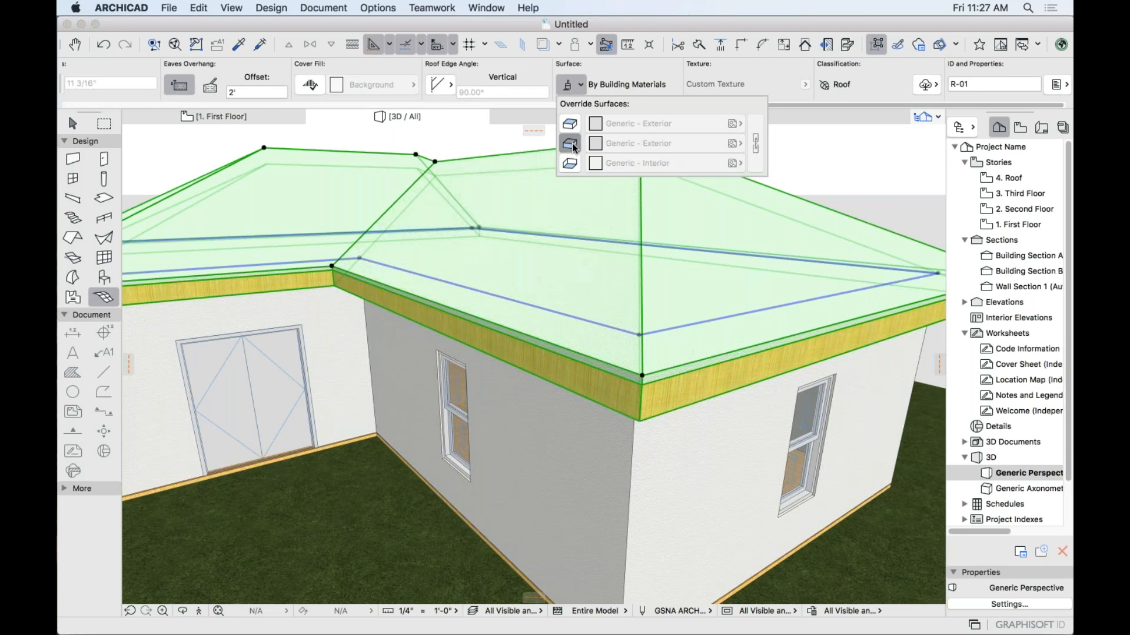
pyautogui.click(672, 145)
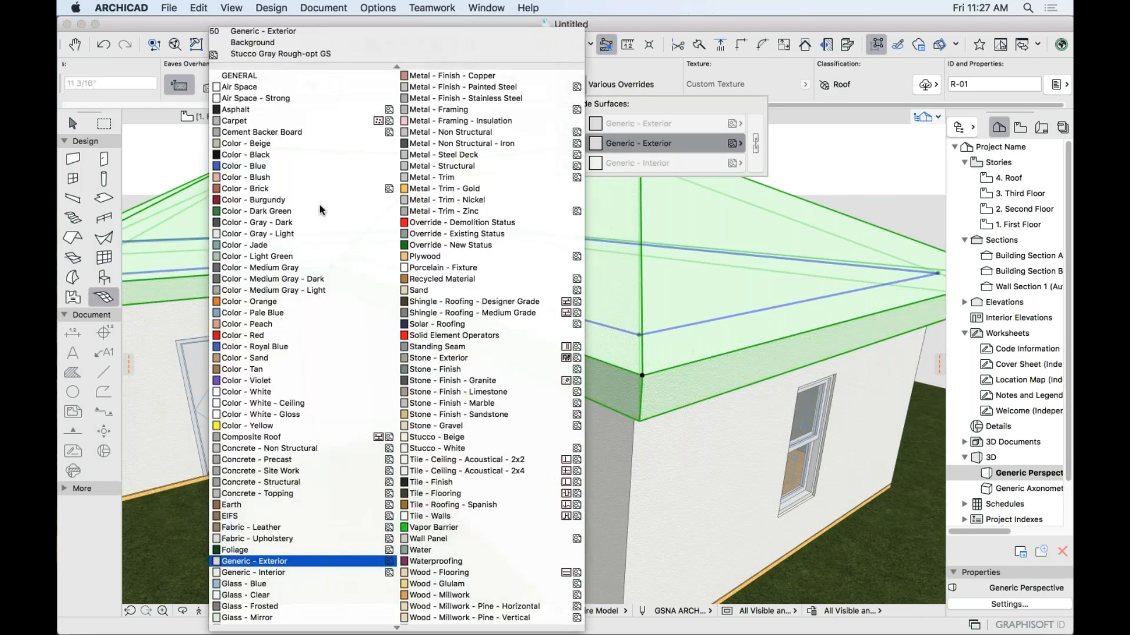
pyautogui.click(268, 336)
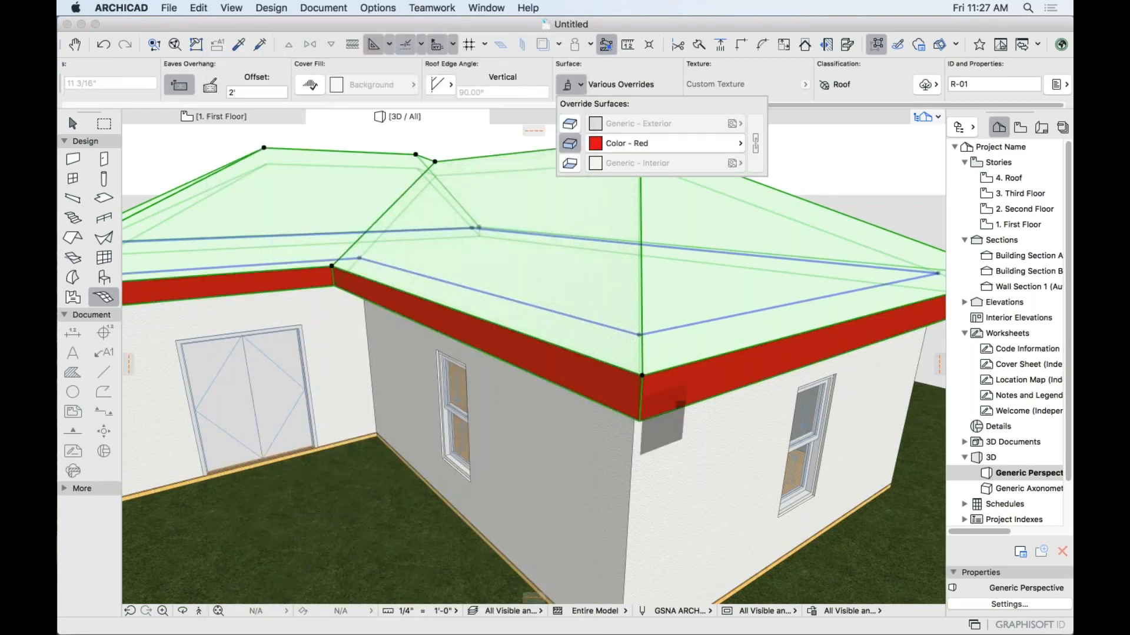
pyautogui.click(661, 143)
pyautogui.click(321, 392)
pyautogui.press('Escape')
pyautogui.moveTo(711, 358)
pyautogui.keyDown('shift'); pyautogui.mouseDown(button='middle')
pyautogui.moveTo(648, 321)
pyautogui.moveTo(727, 360)
pyautogui.mouseUp(button='middle'); pyautogui.keyUp('shift')
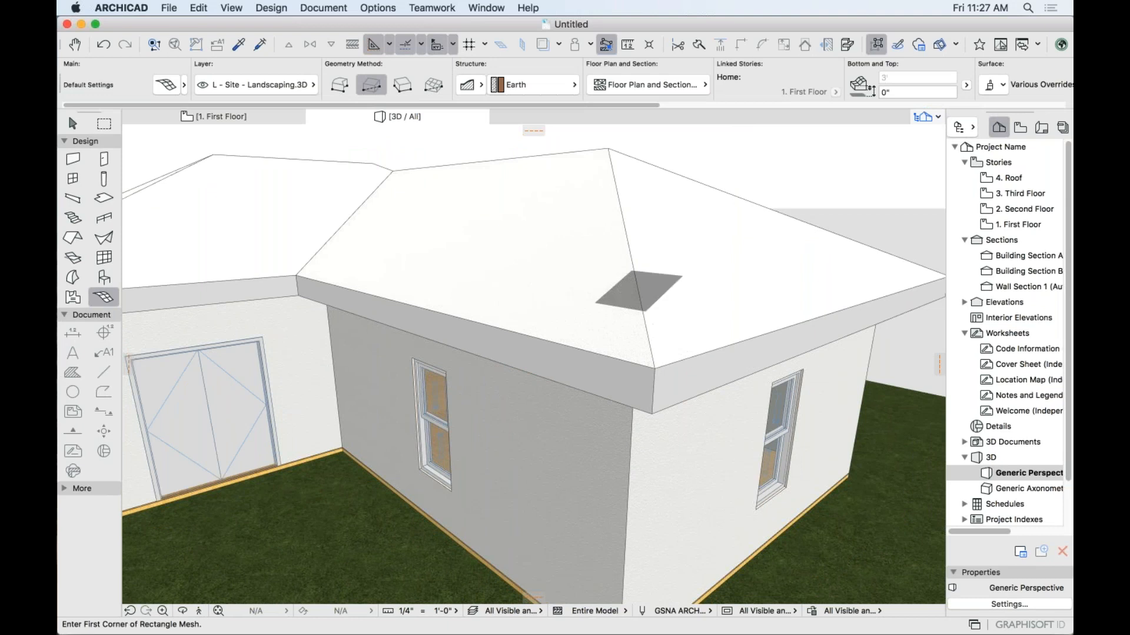
# Override the roof's exterior surface with Shingle - Roofing - Designer Grade and view it at eye level.
pyautogui.keyDown('shift'); pyautogui.click(601, 264); pyautogui.keyUp('shift')
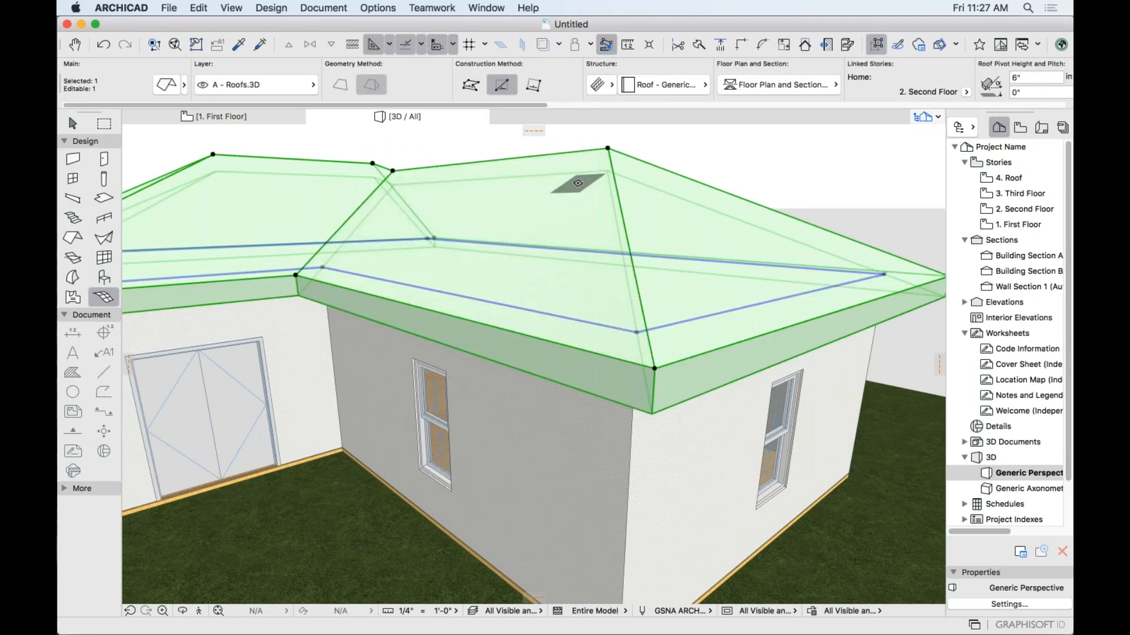
pyautogui.hscroll(5, 743, 98)
pyautogui.hscroll(5, 751, 96)
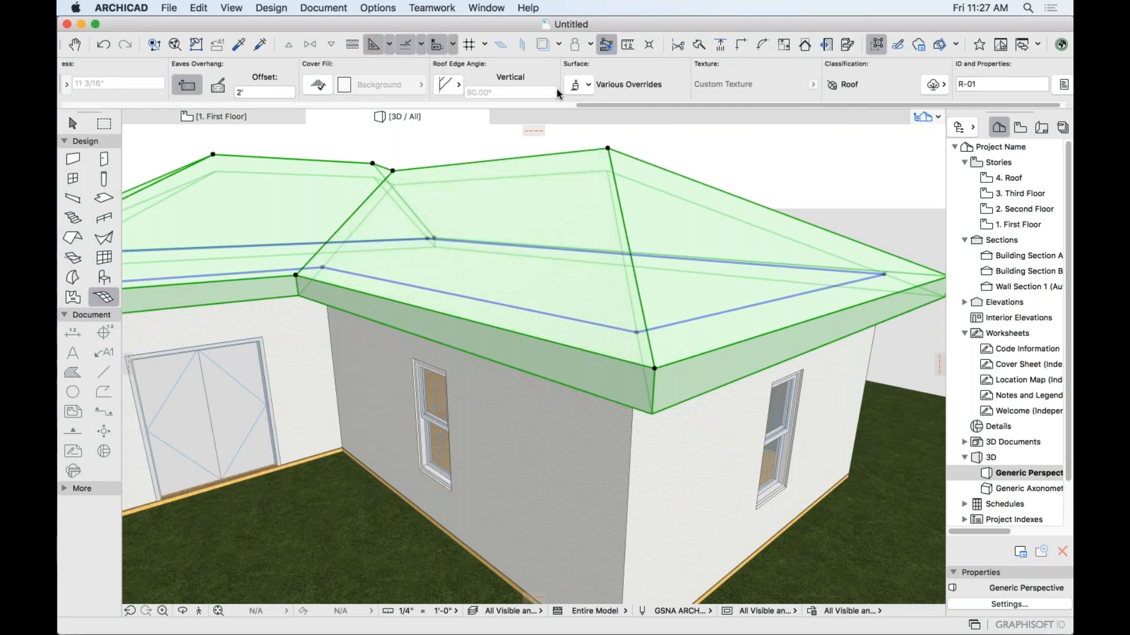
pyautogui.click(582, 84)
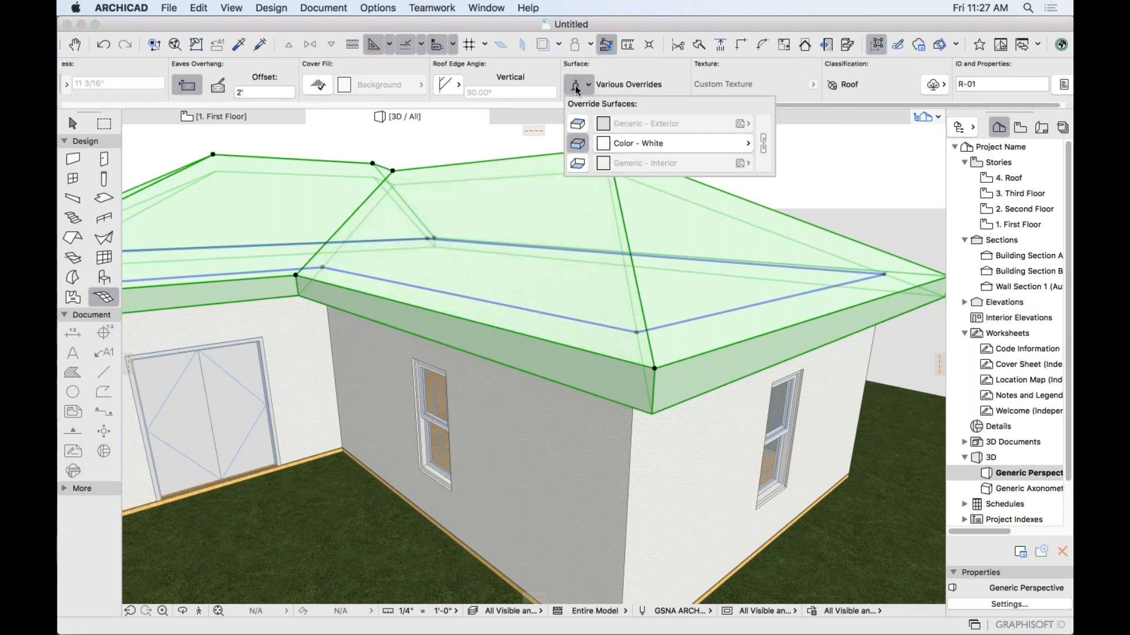
pyautogui.click(578, 124)
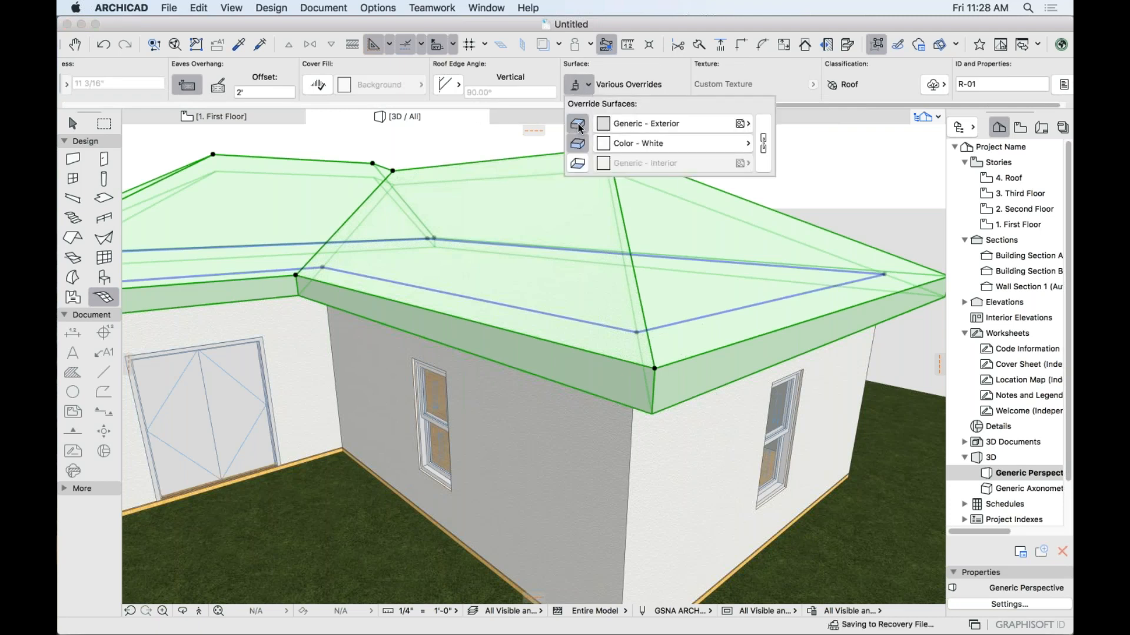
pyautogui.click(620, 123)
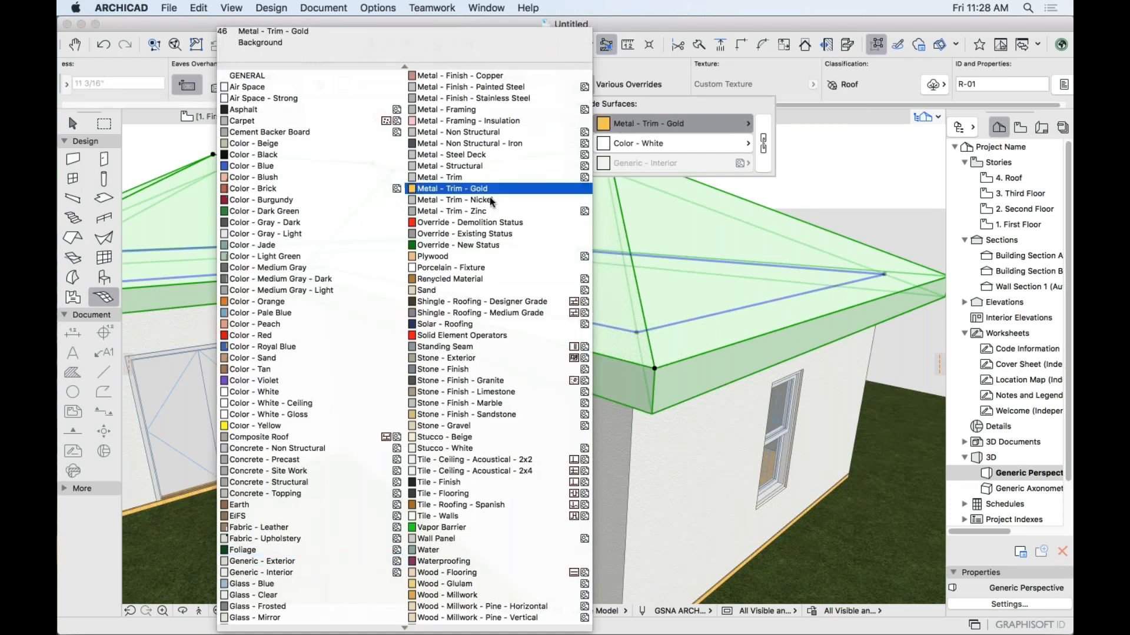
pyautogui.click(483, 301)
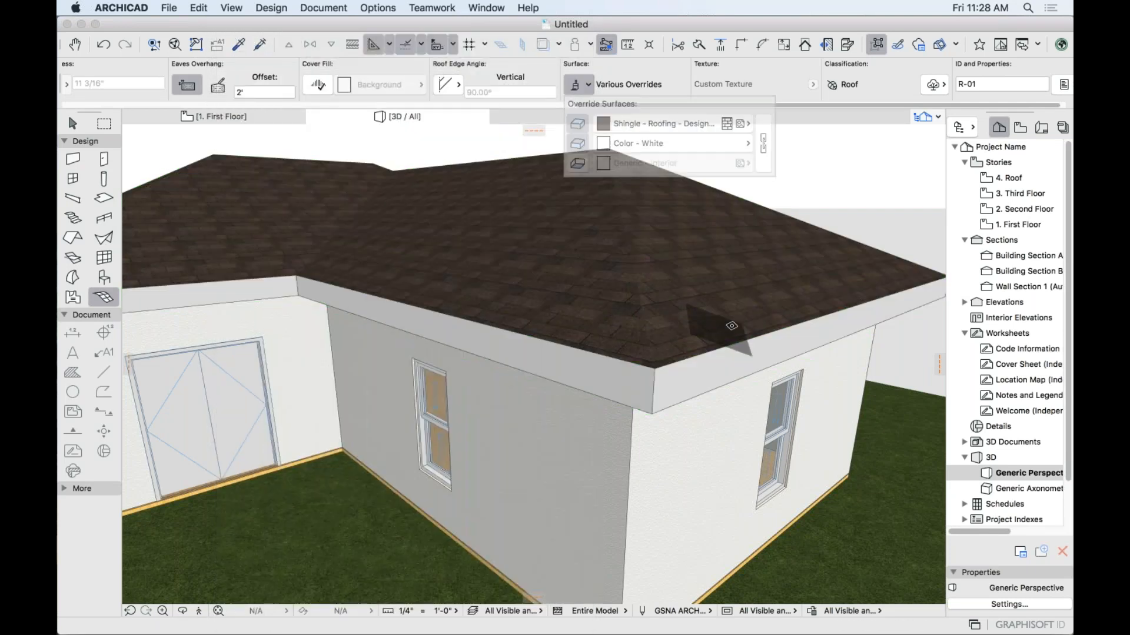
pyautogui.press('Escape')
pyautogui.scroll(-6, 638, 377)
pyautogui.keyDown('shift'); pyautogui.moveTo(607, 456); pyautogui.dragTo(469, 425, button='middle'); pyautogui.keyUp('shift')
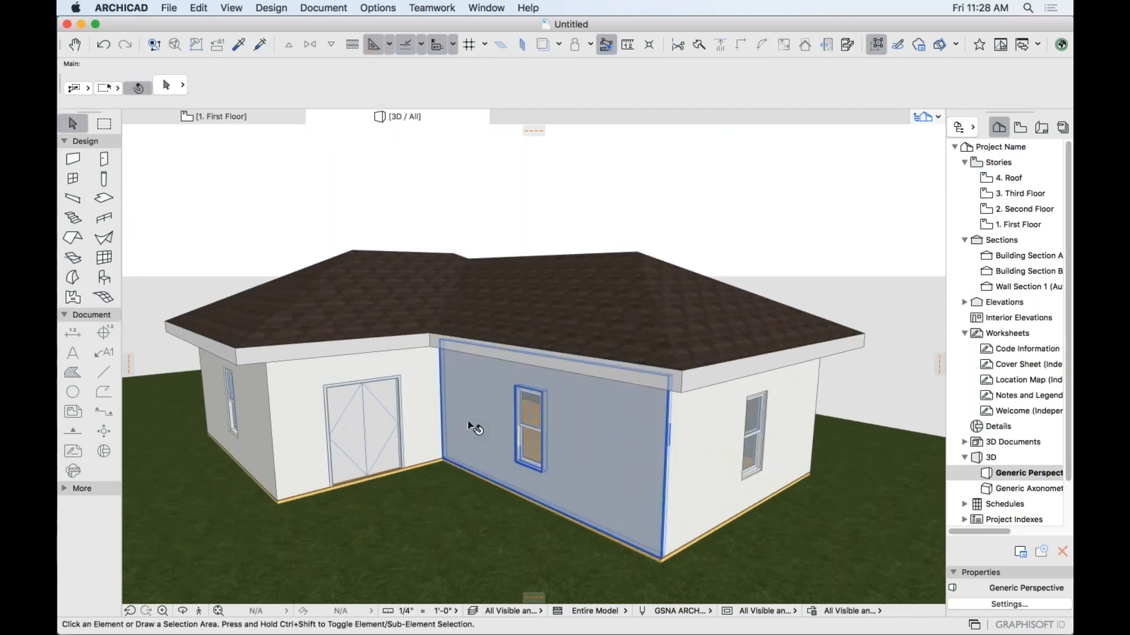
# Select all walls with the Wall tool and browse the Exterior wall favorites.
pyautogui.click(74, 161)
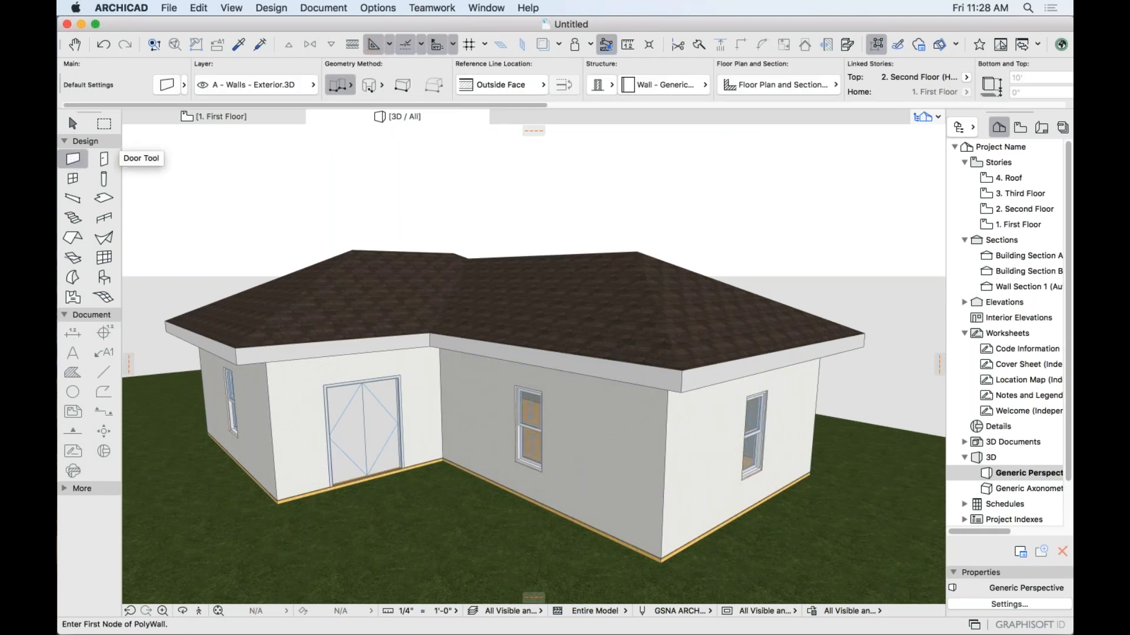
pyautogui.hscroll(5, 551, 74)
pyautogui.hscroll(4, 559, 78)
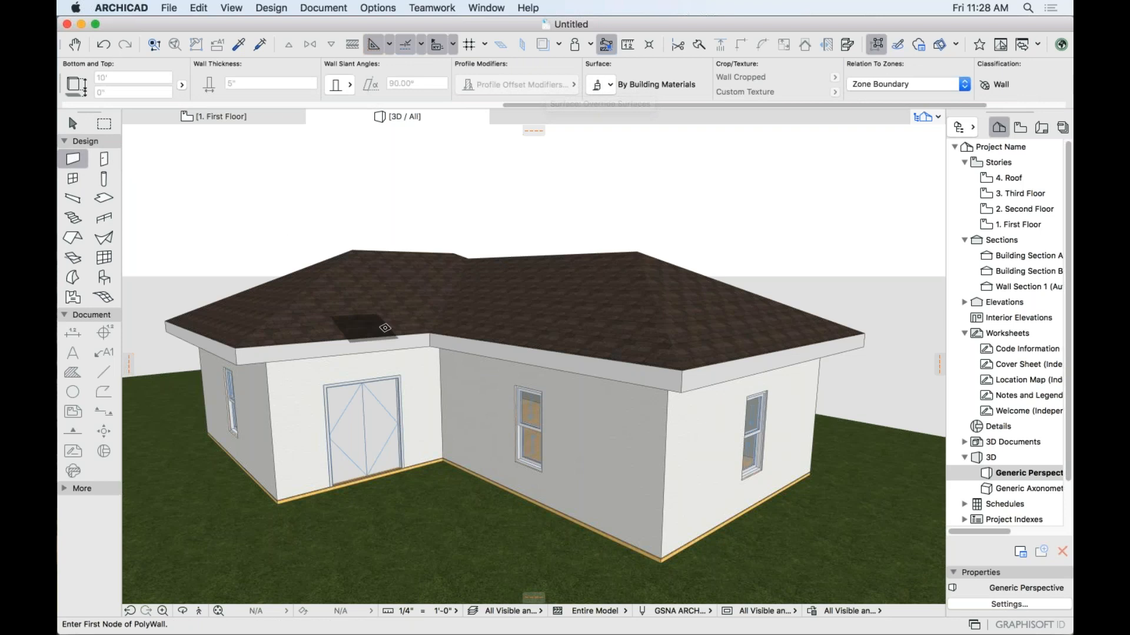
pyautogui.press('super+a')
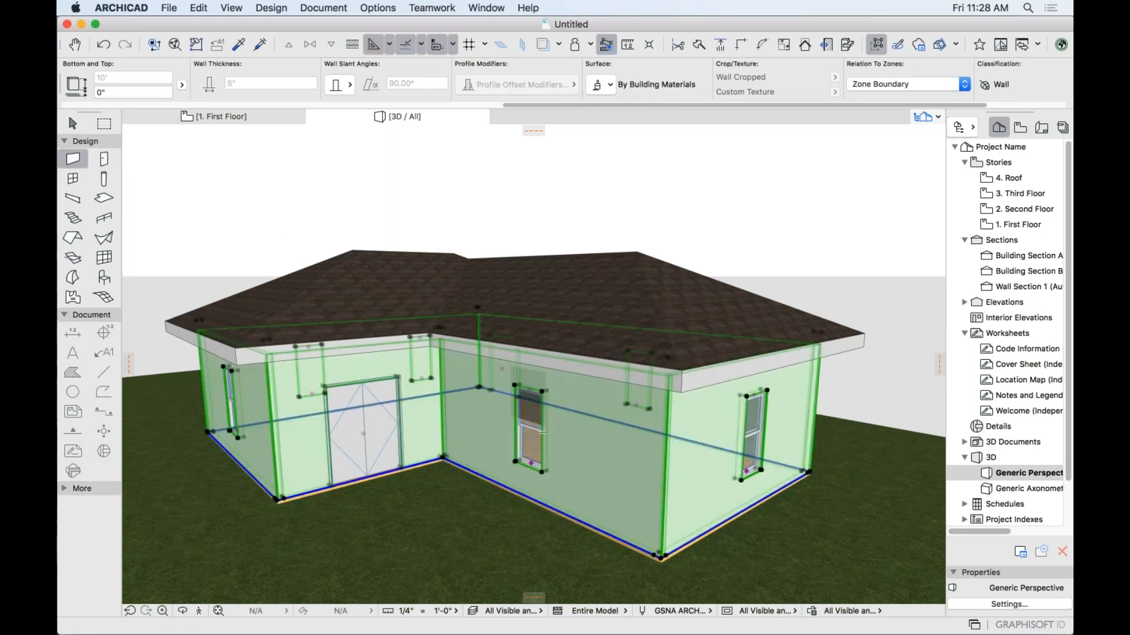
pyautogui.click(82, 160)
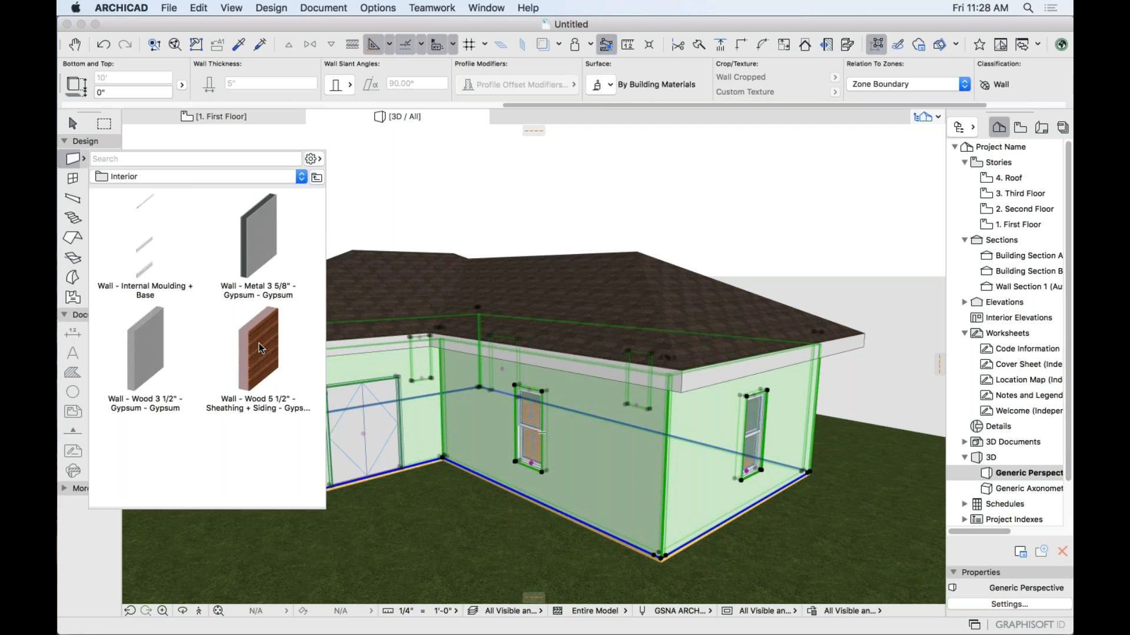
pyautogui.click(280, 177)
pyautogui.click(276, 169)
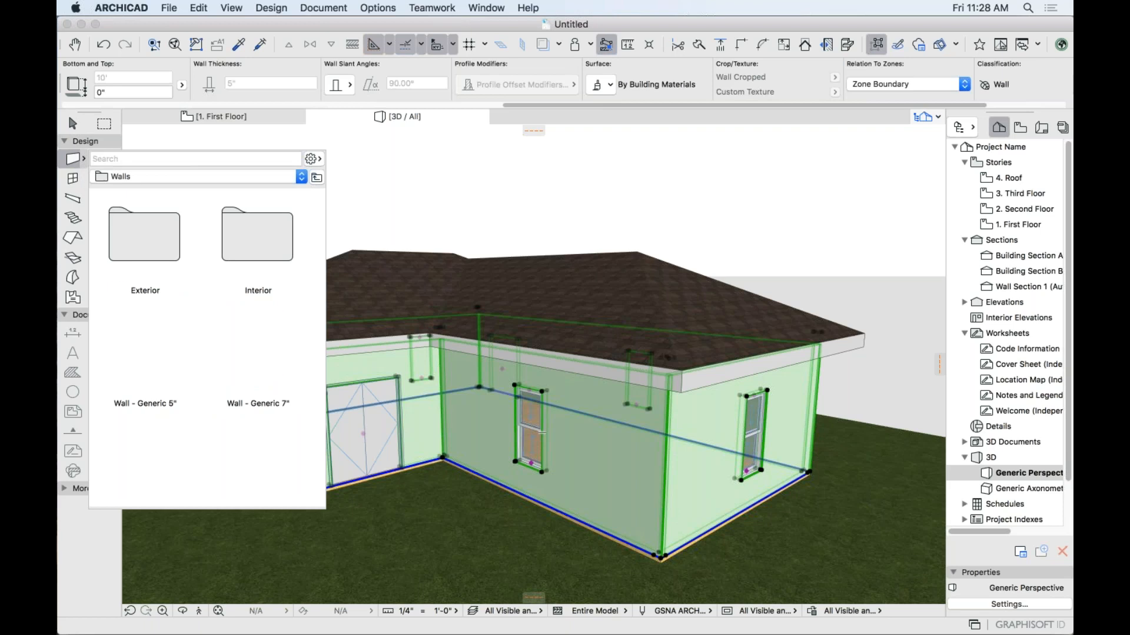
pyautogui.click(147, 234)
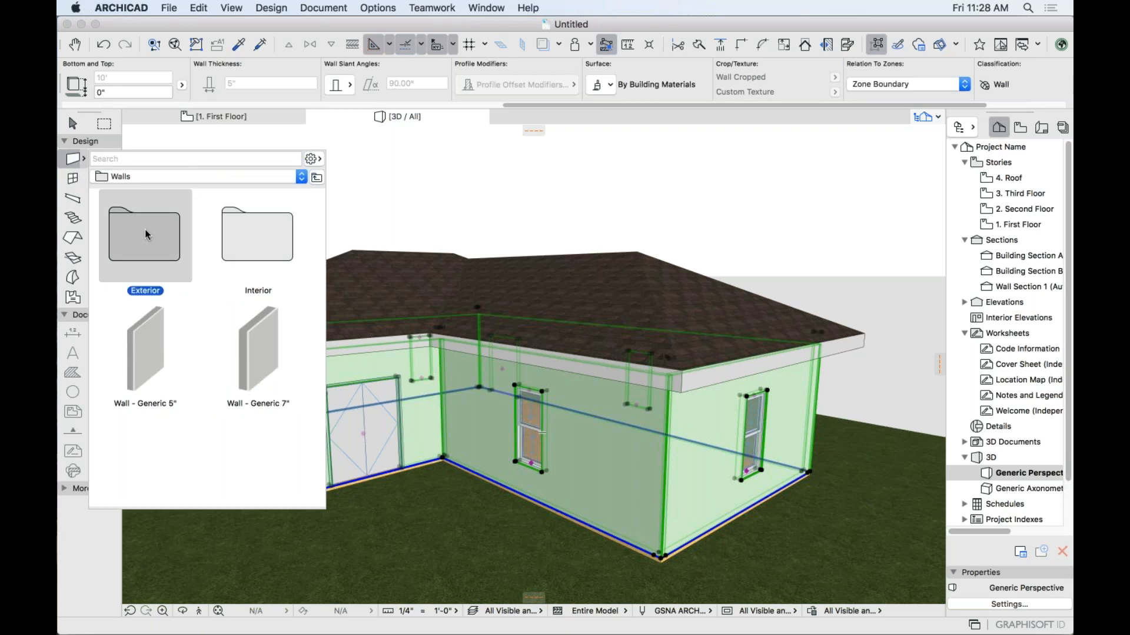
pyautogui.doubleClick(146, 231)
# Apply Wall - Wood 5 1/2" - Sheathing + Siding from the Interior folder to all walls.
pyautogui.click(172, 176)
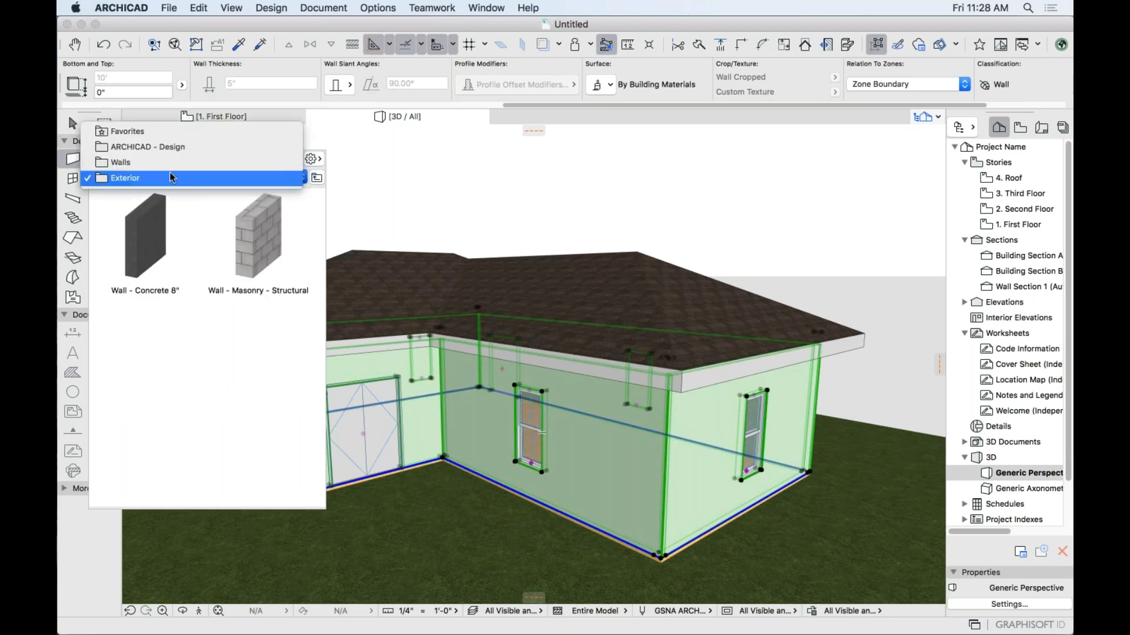
pyautogui.click(175, 169)
pyautogui.click(247, 239)
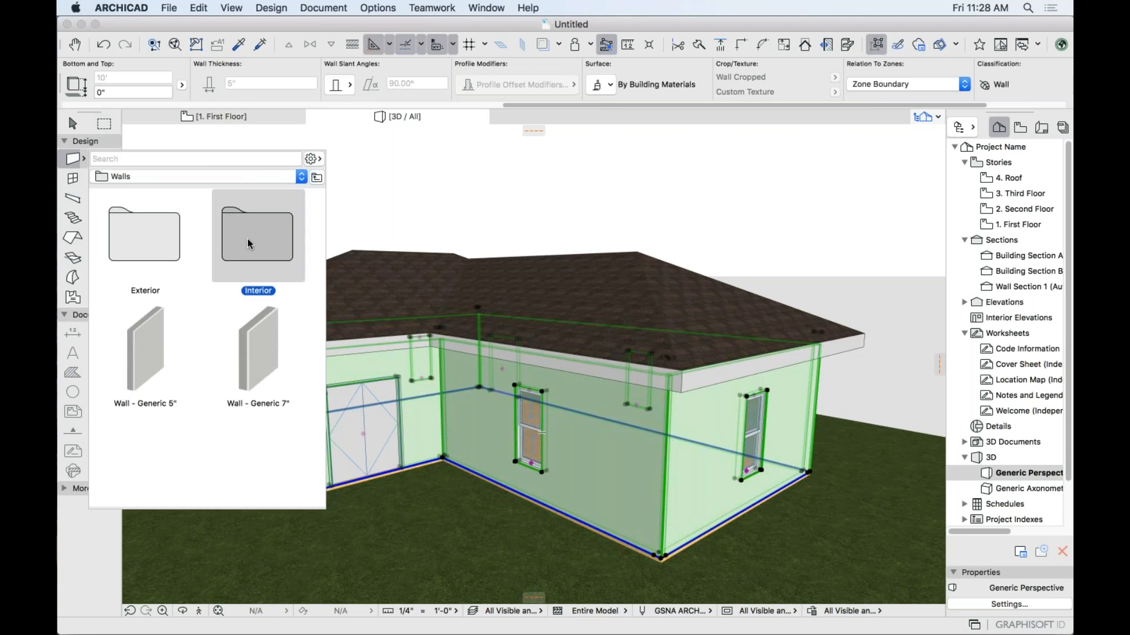
pyautogui.doubleClick(247, 239)
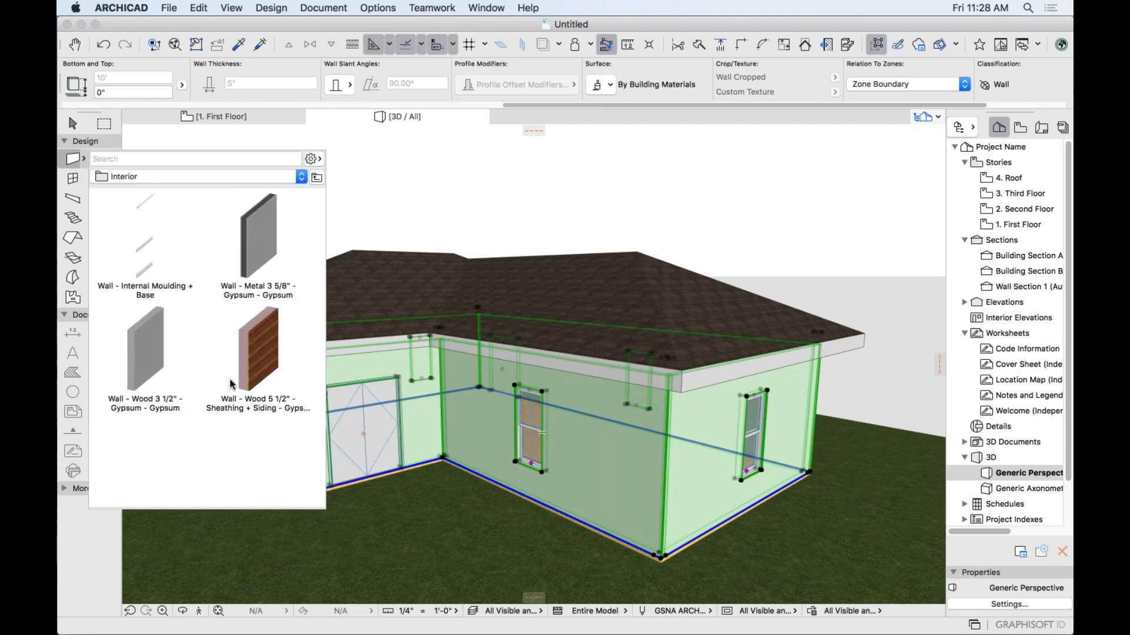
pyautogui.click(263, 341)
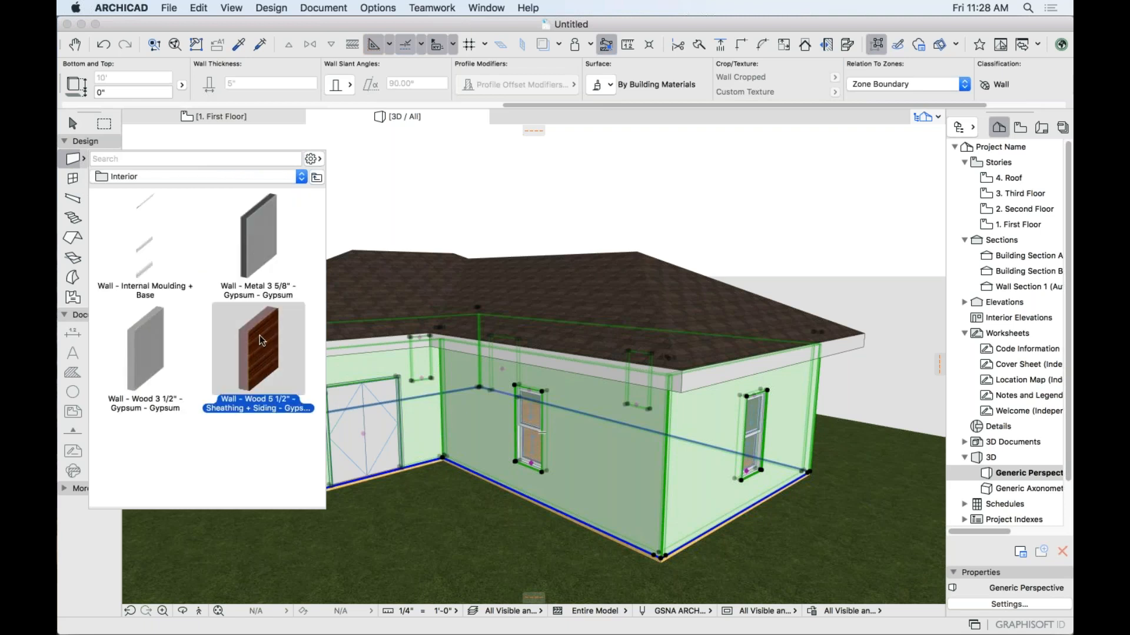
pyautogui.doubleClick(263, 341)
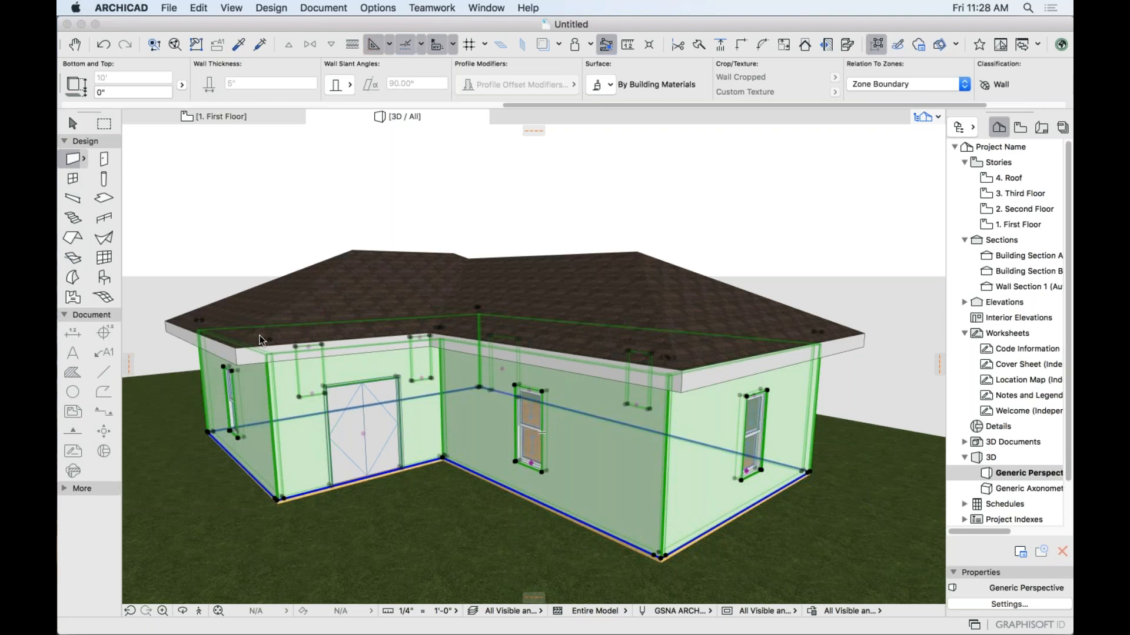
pyautogui.press('Escape')
pyautogui.keyDown('shift'); pyautogui.moveTo(624, 477); pyautogui.dragTo(652, 394, button='middle'); pyautogui.keyUp('shift')
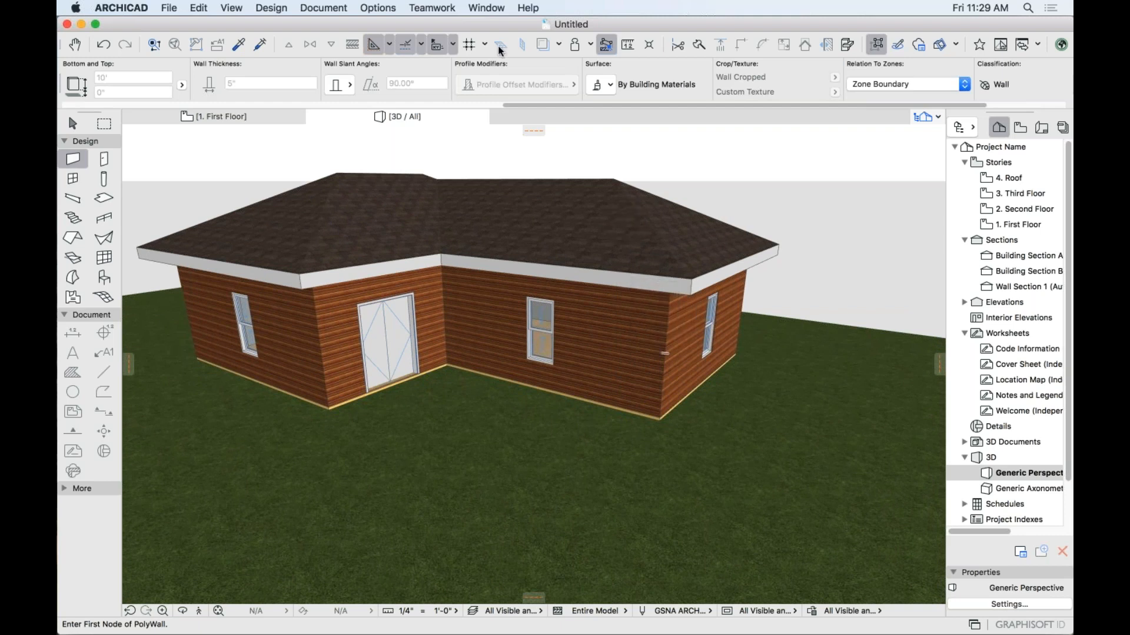
pyautogui.click(486, 8)
# Open the Surface Painter palette and float it over the 3D view.
pyautogui.moveTo(518, 217)
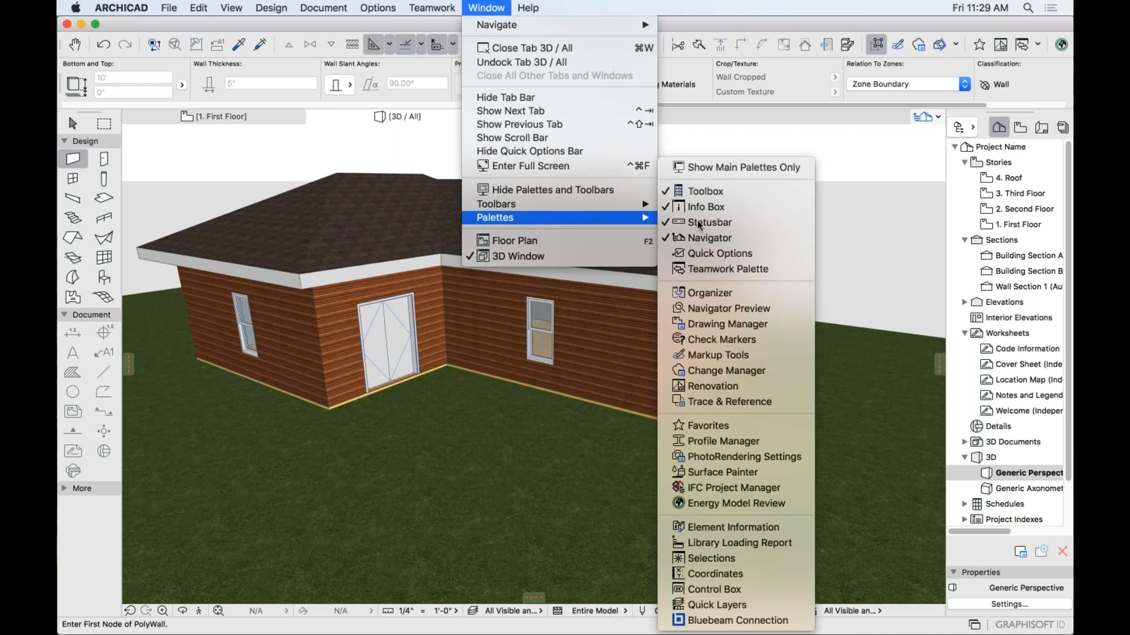
pyautogui.click(715, 474)
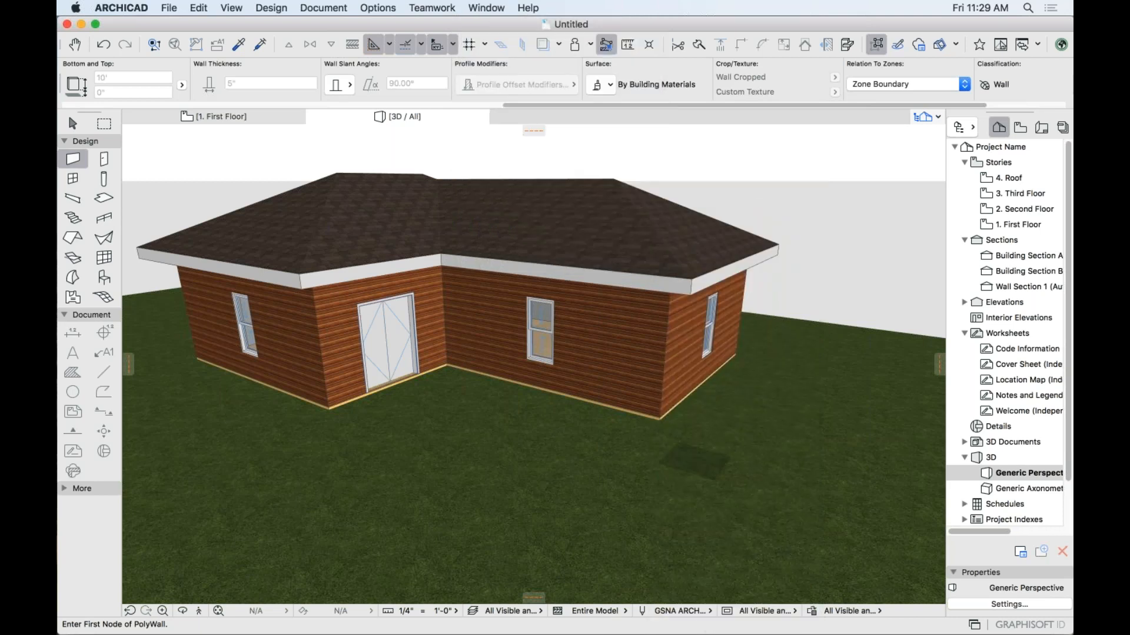
pyautogui.moveTo(732, 164)
pyautogui.mouseDown()
pyautogui.moveTo(799, 107)
pyautogui.moveTo(790, 117)
pyautogui.moveTo(807, 114)
pyautogui.mouseUp()
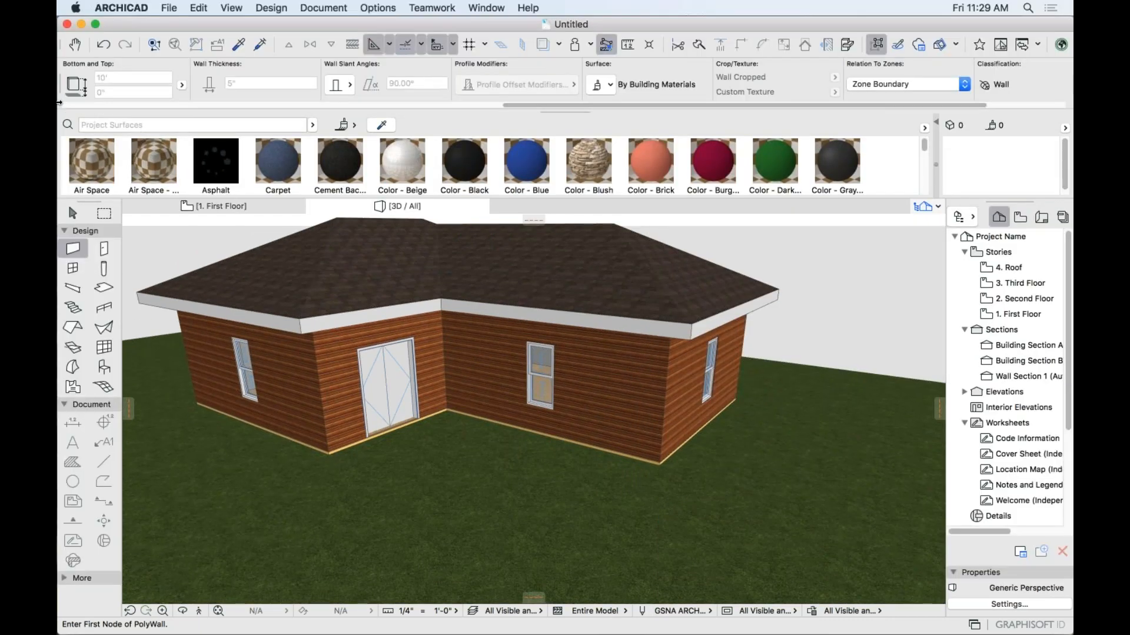
pyautogui.moveTo(70, 118)
pyautogui.mouseDown()
pyautogui.moveTo(194, 241)
pyautogui.moveTo(226, 314)
pyautogui.moveTo(359, 333)
pyautogui.moveTo(561, 300)
pyautogui.moveTo(803, 230)
pyautogui.mouseUp()
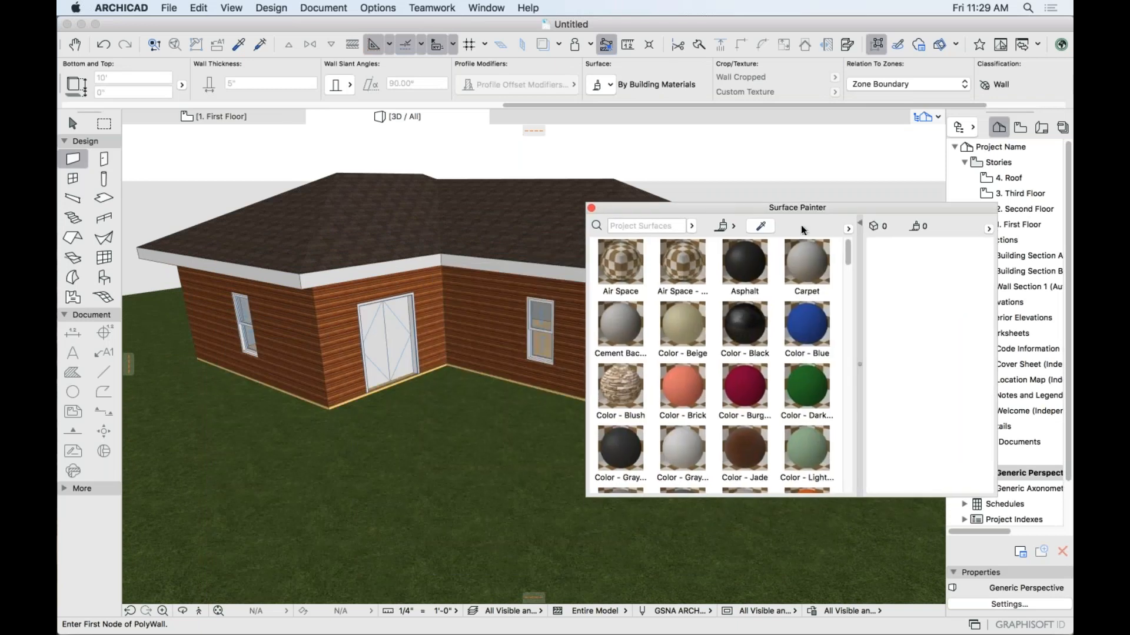
pyautogui.scroll(-5, 773, 403)
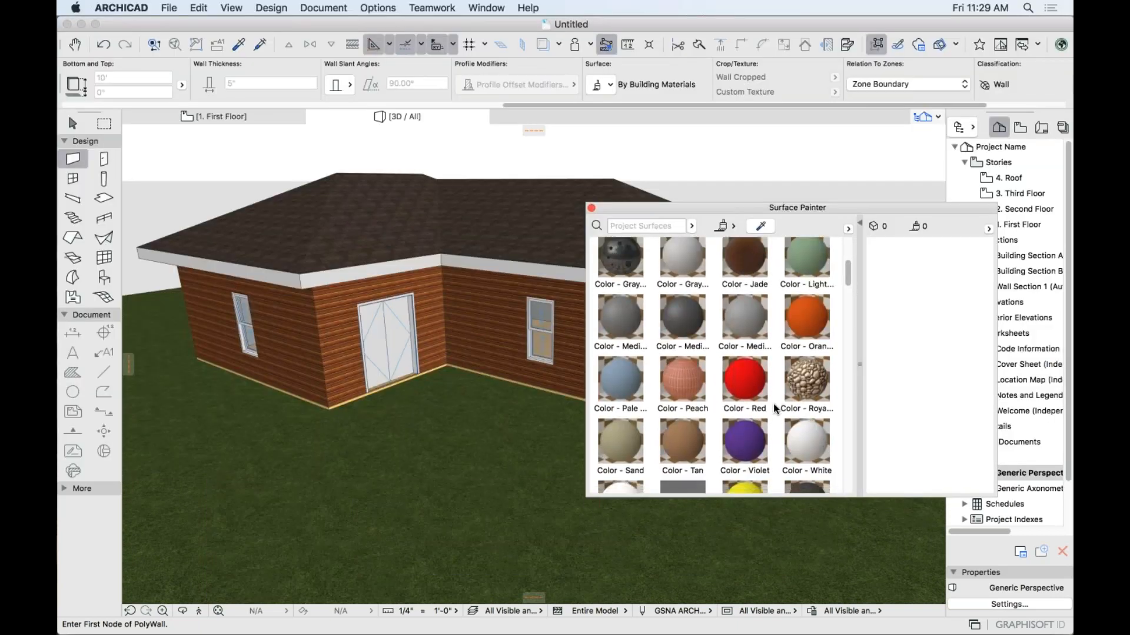
pyautogui.scroll(-3, 684, 400)
pyautogui.scroll(-2, 685, 400)
pyautogui.scroll(-10, 685, 400)
pyautogui.scroll(-2, 694, 399)
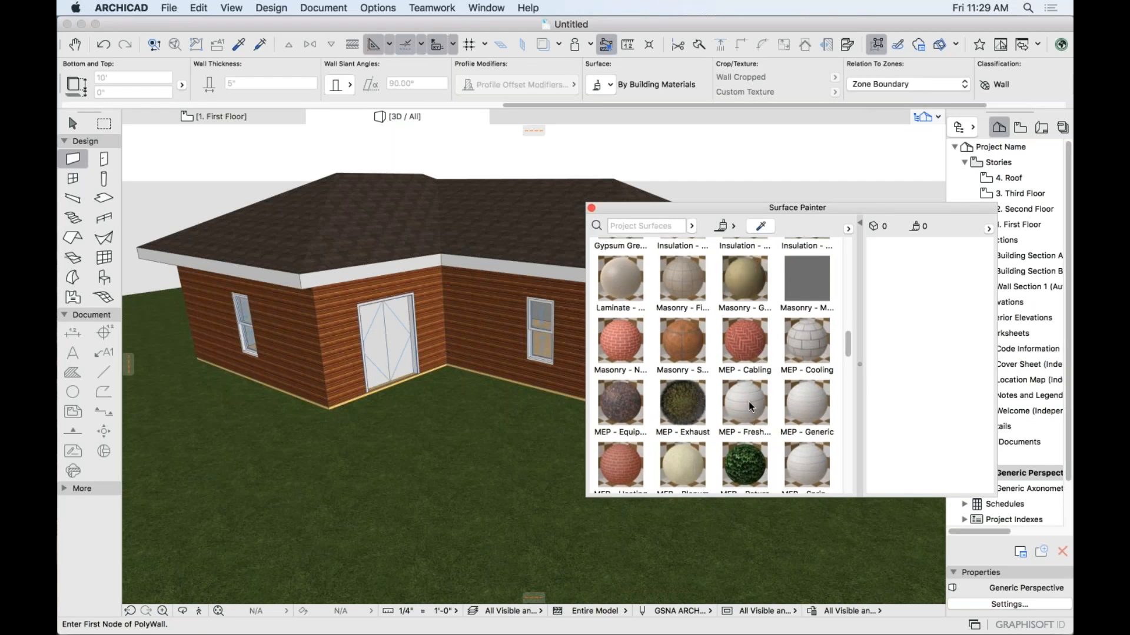
pyautogui.scroll(-5, 736, 424)
pyautogui.scroll(-5, 738, 471)
pyautogui.scroll(20, 735, 412)
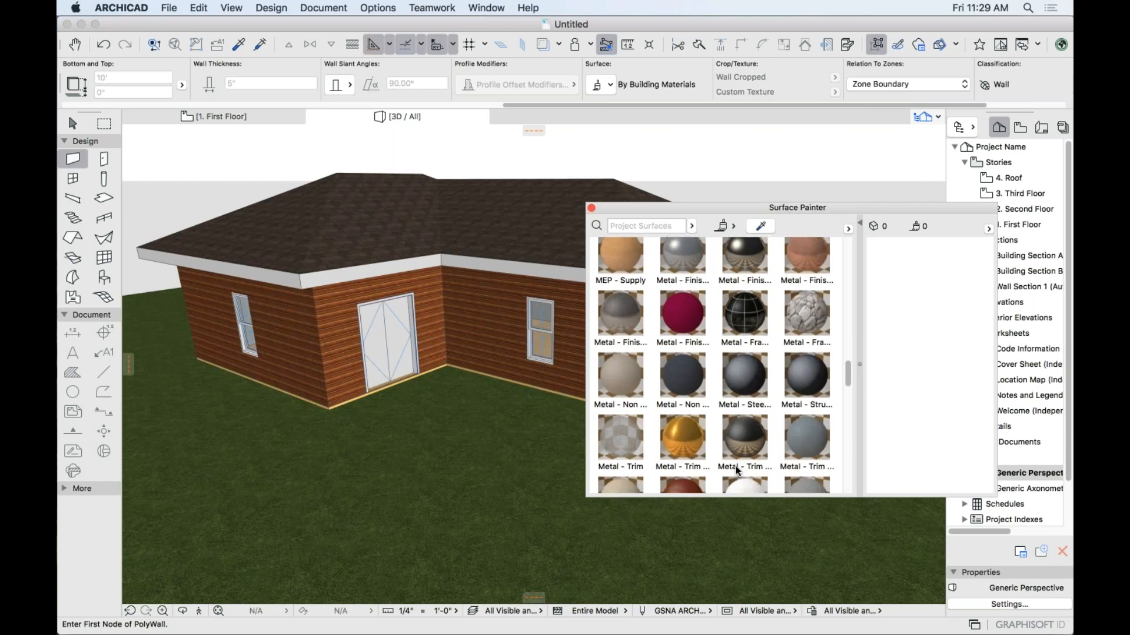
# Set CineRender previews, enable paint mode and choose the Carpet surface.
pyautogui.click(848, 229)
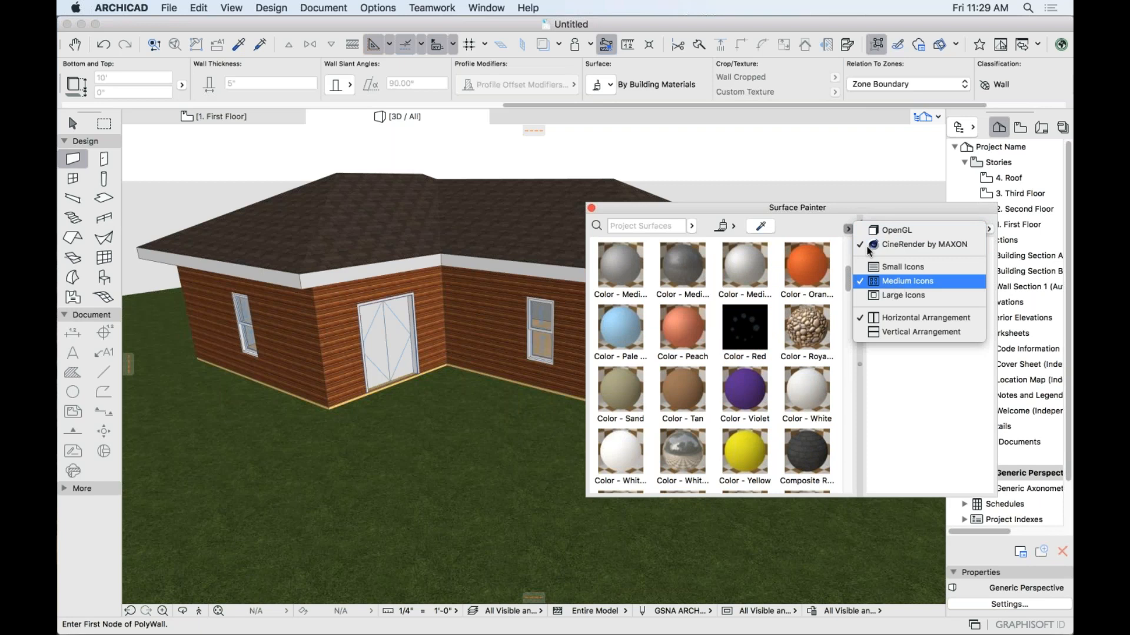
pyautogui.click(918, 245)
pyautogui.click(733, 229)
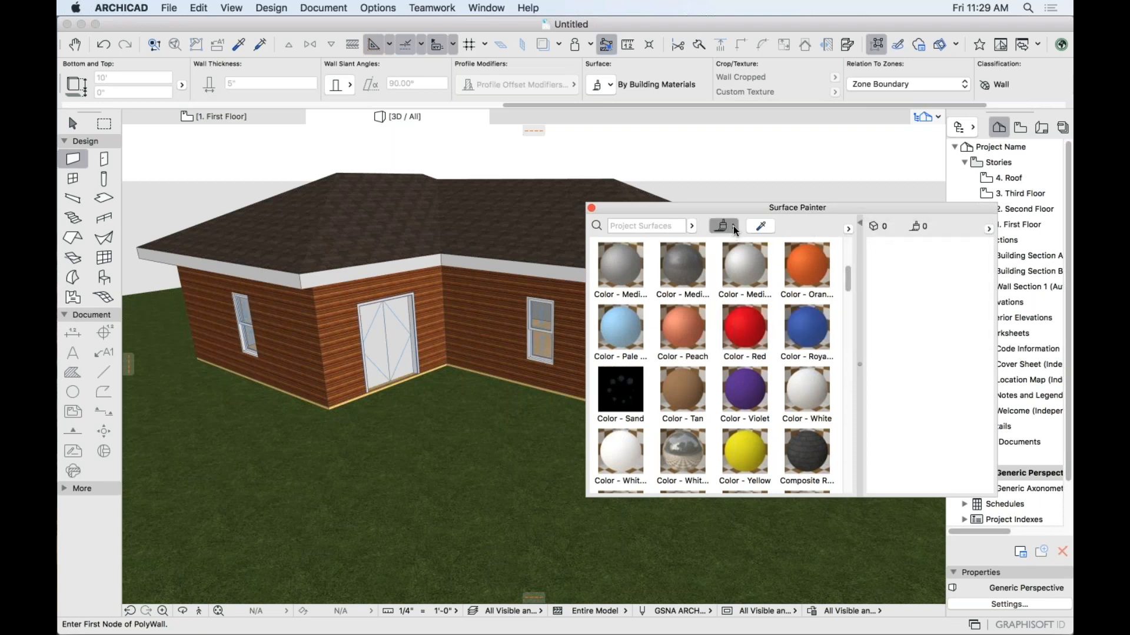
pyautogui.click(848, 229)
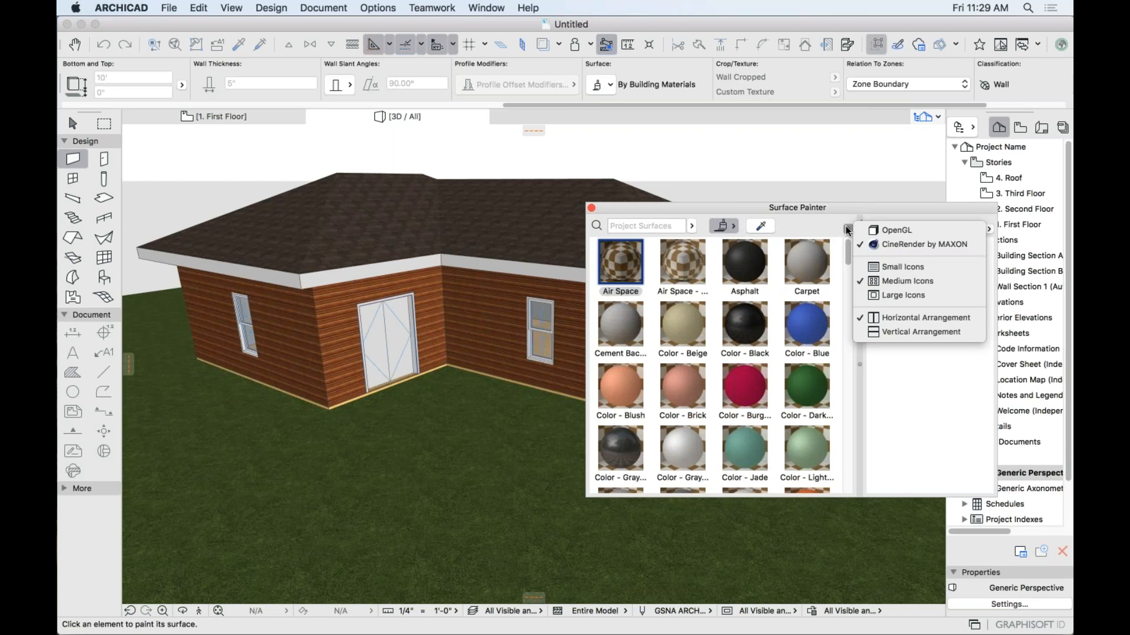
pyautogui.click(805, 257)
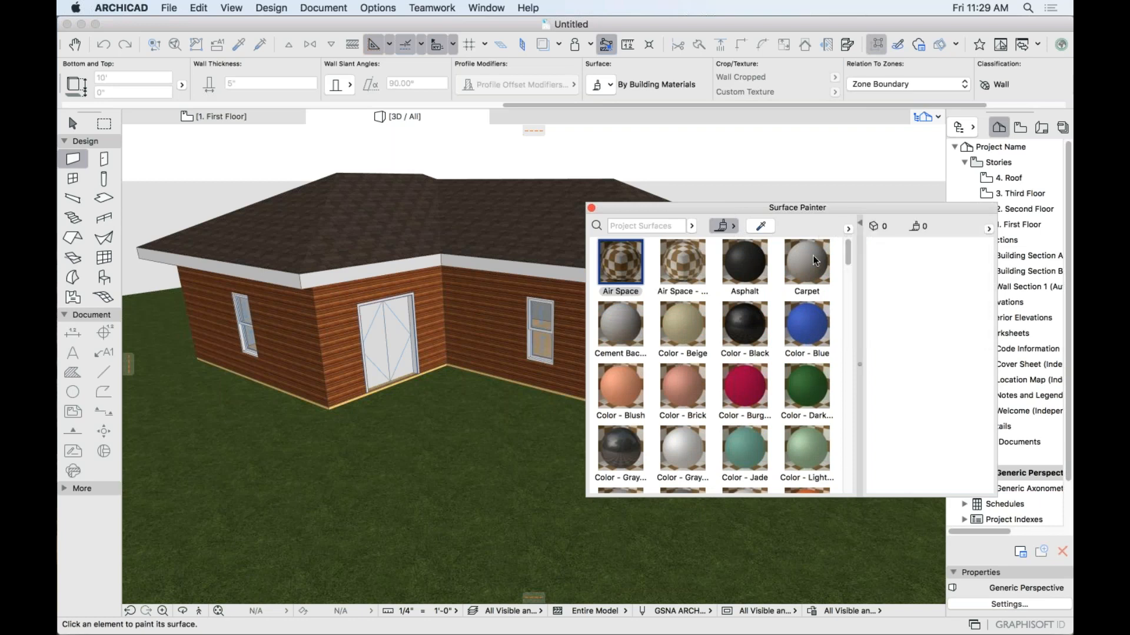
pyautogui.click(823, 253)
pyautogui.click(847, 229)
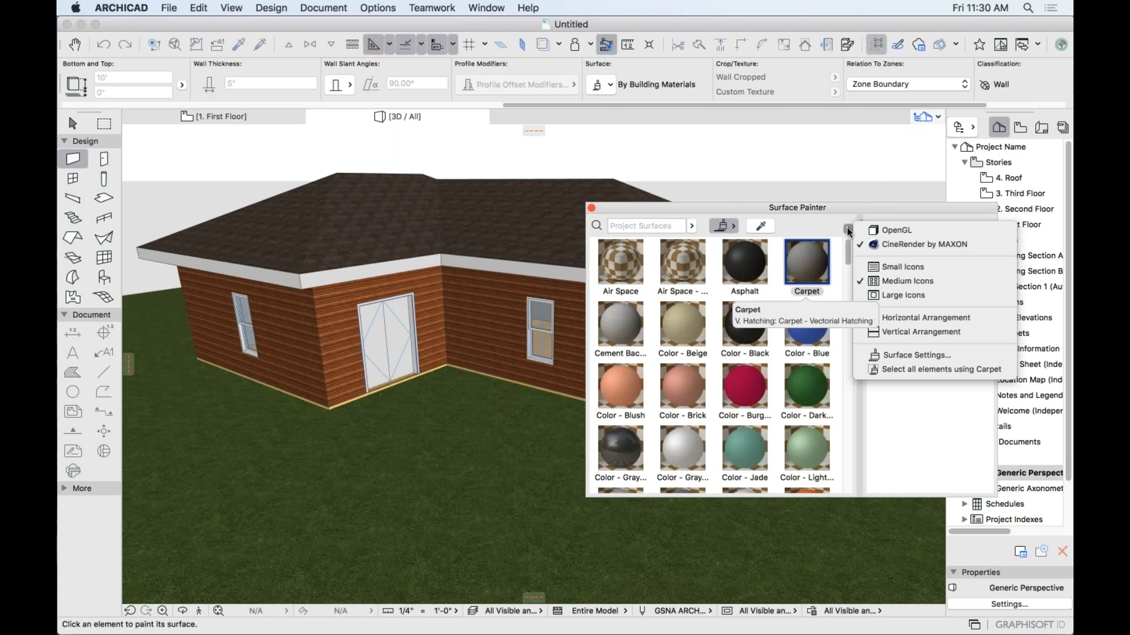
# Create a new Brick - Common Bond 22 surface from the catalog and confirm the Surfaces dialog.
pyautogui.click(885, 356)
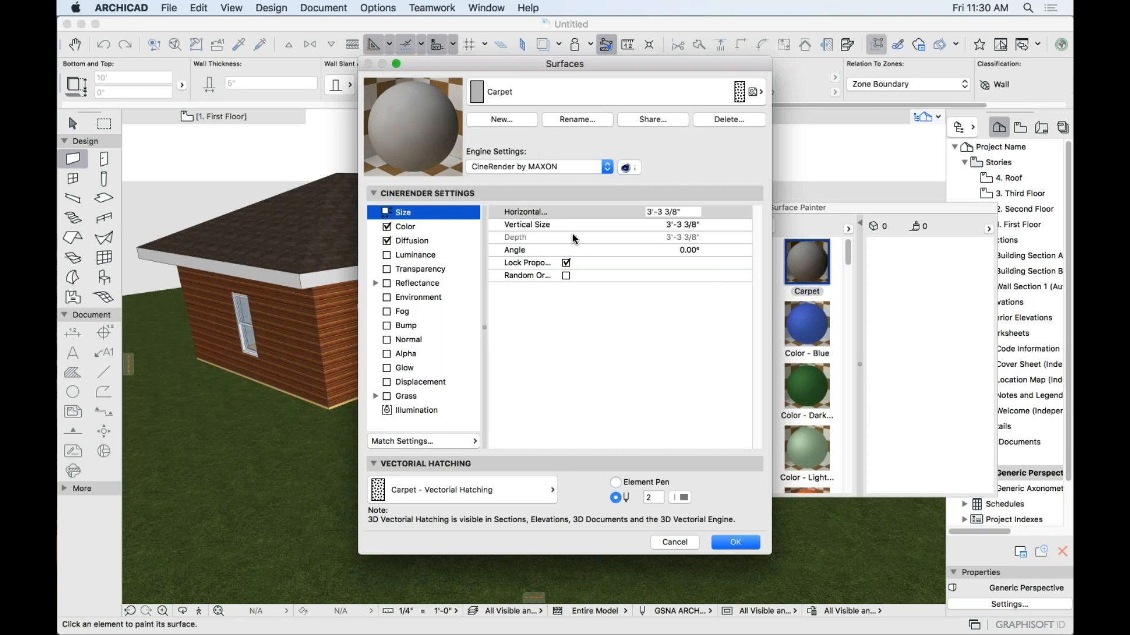
pyautogui.click(511, 120)
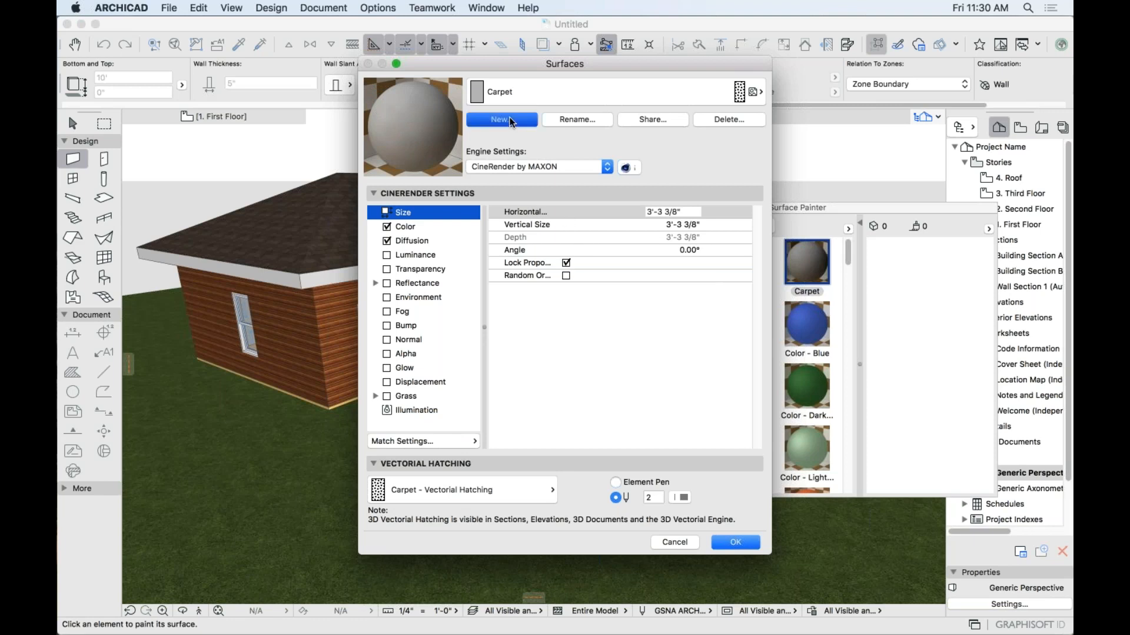
pyautogui.moveTo(523, 183); pyautogui.dragTo(550, 119)
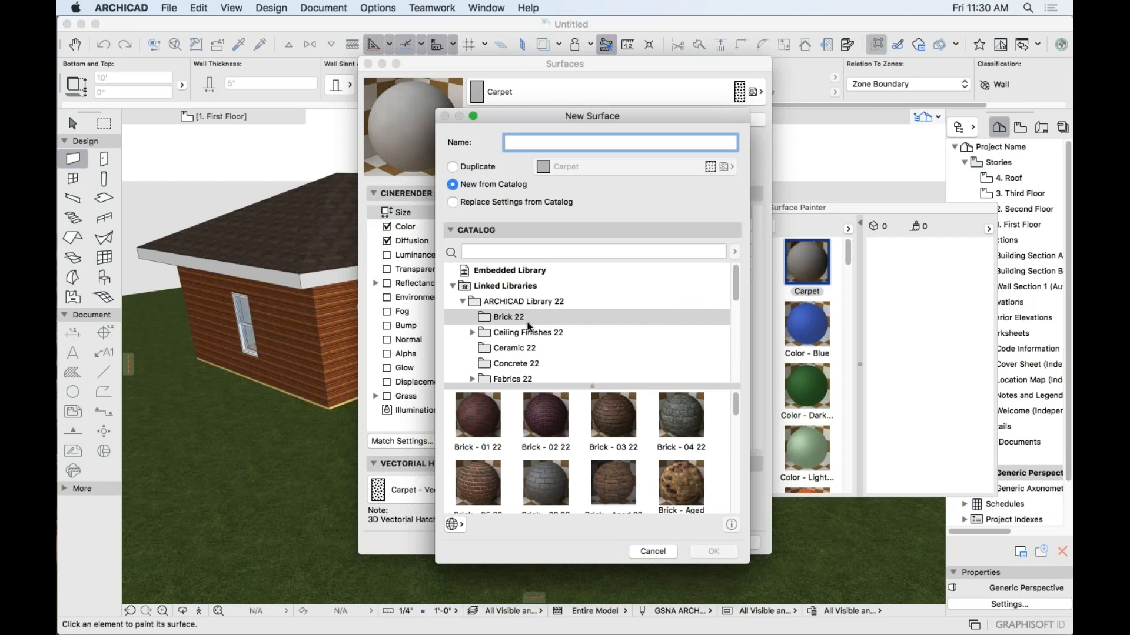
pyautogui.scroll(-2, 513, 316)
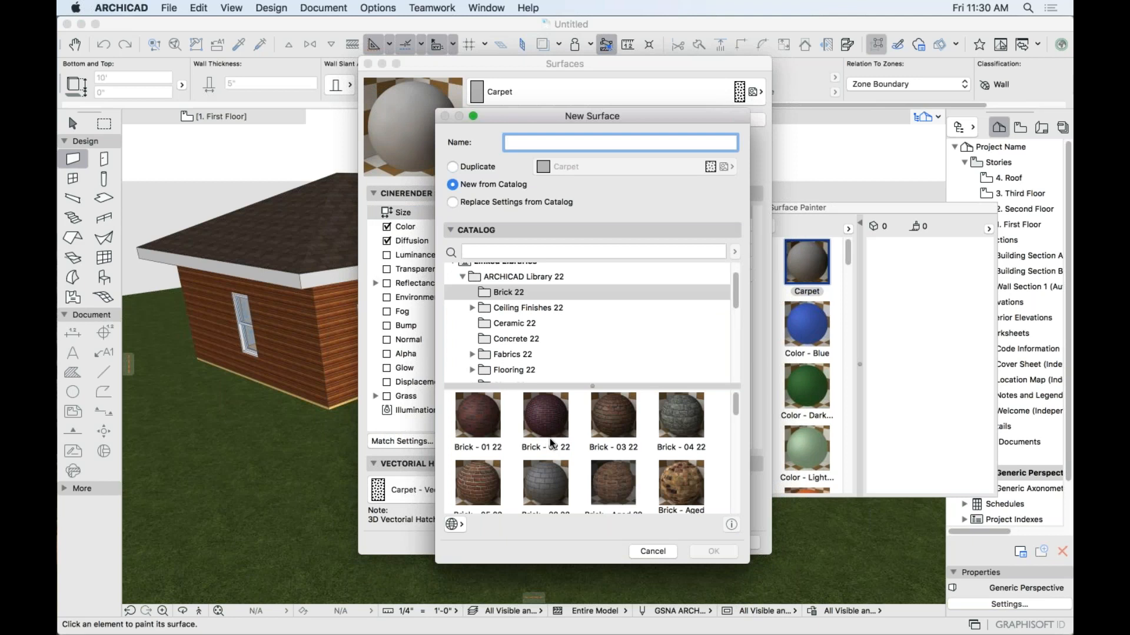
pyautogui.moveTo(556, 443)
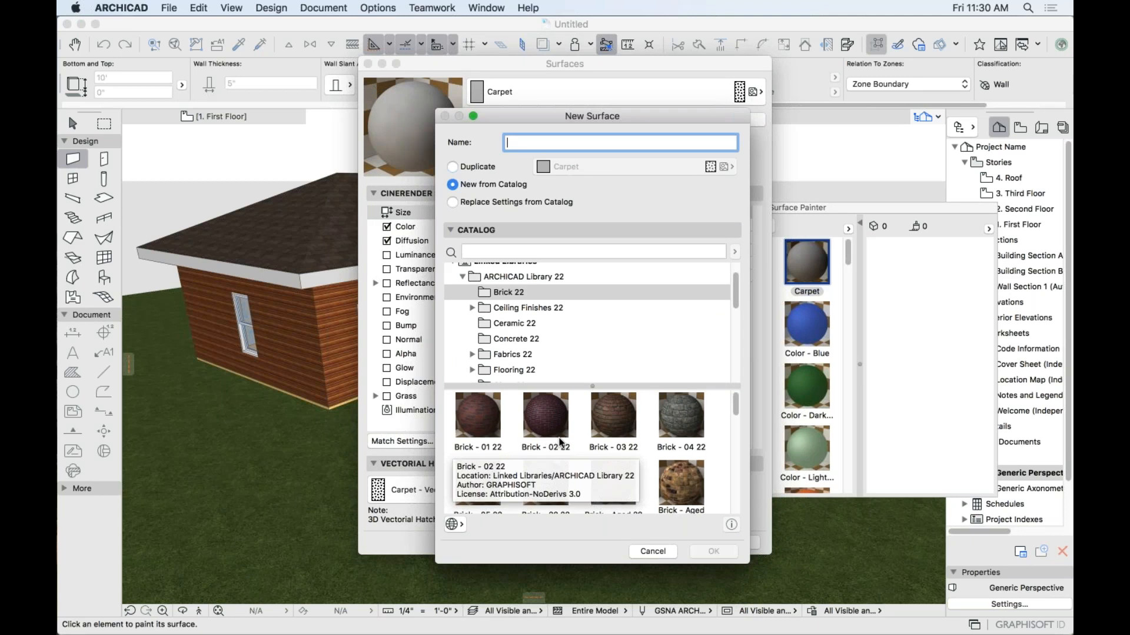
pyautogui.scroll(-5, 706, 441)
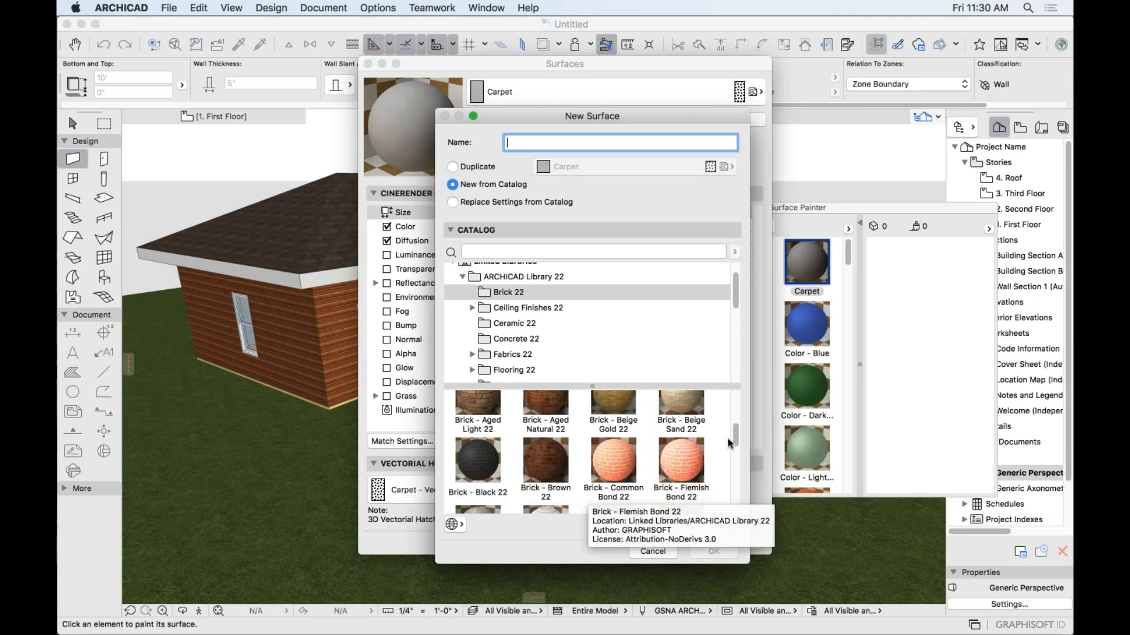
pyautogui.scroll(-2, 734, 444)
pyautogui.scroll(-1, 737, 444)
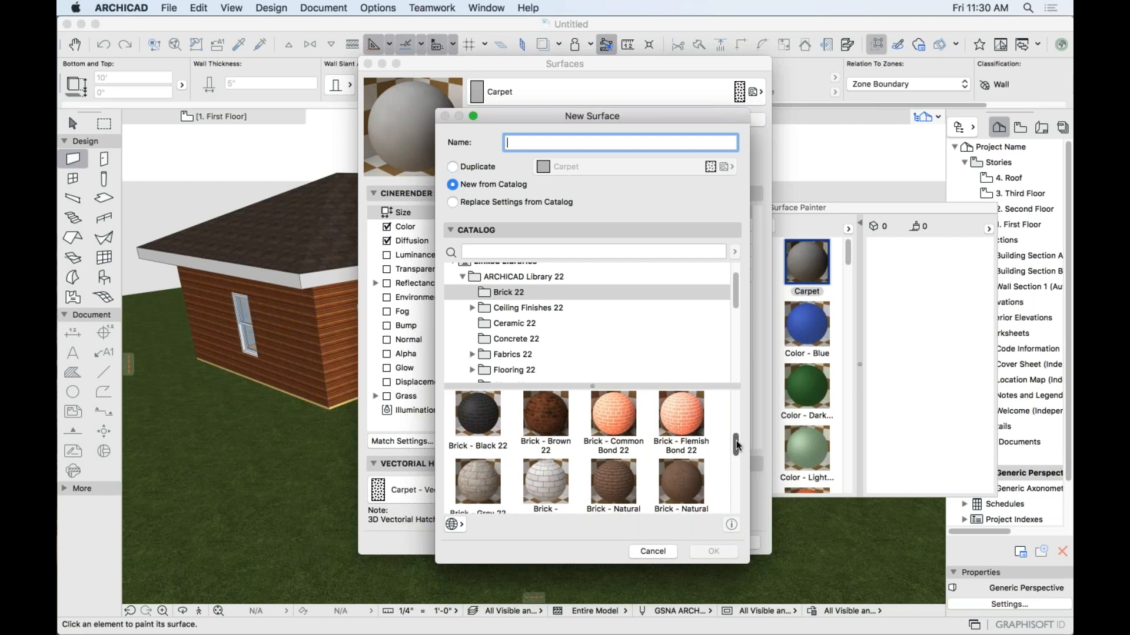
pyautogui.click(615, 412)
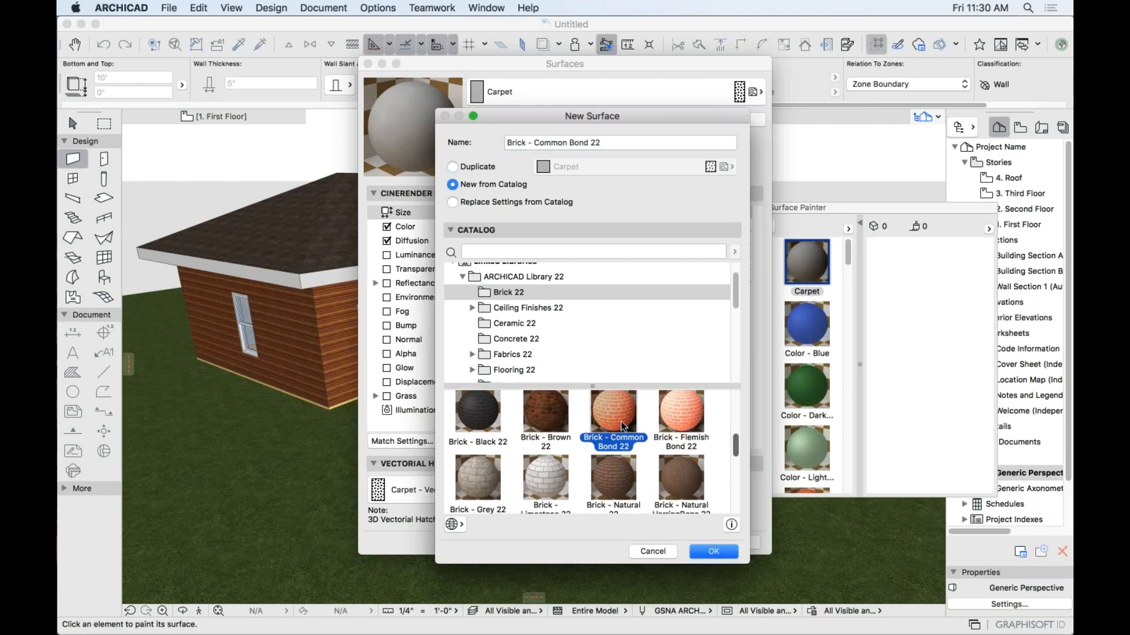
pyautogui.click(725, 554)
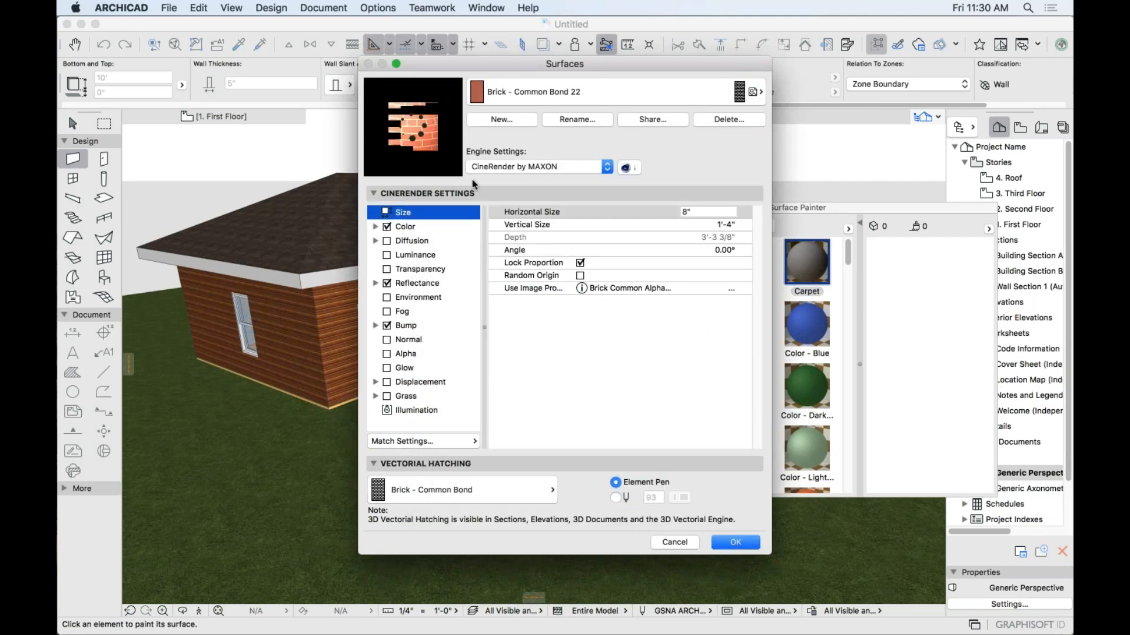
pyautogui.click(735, 542)
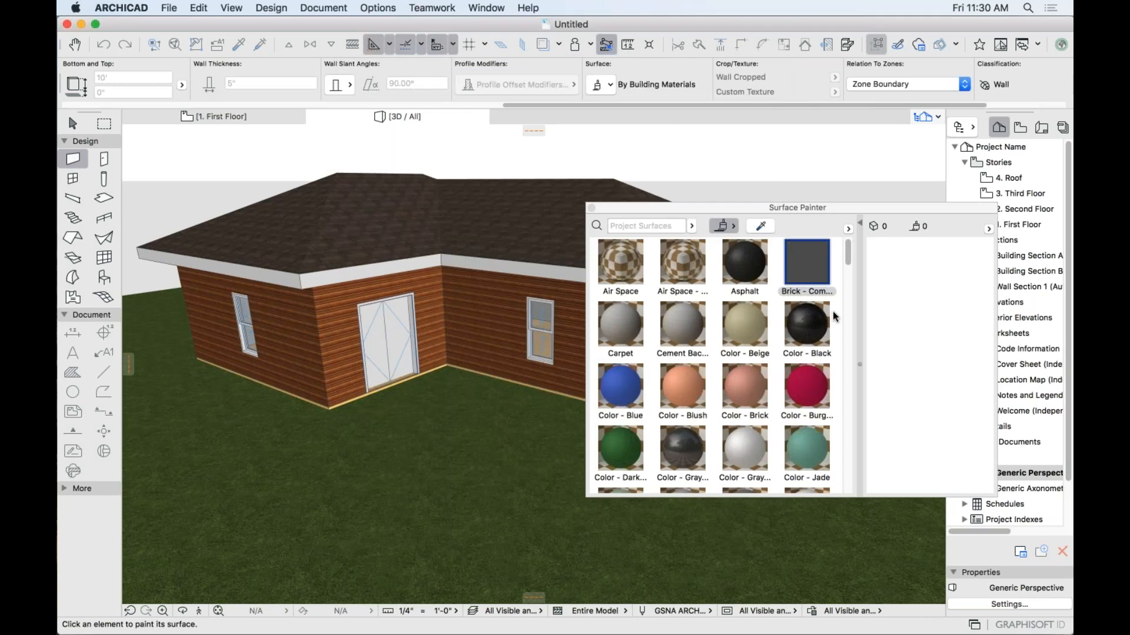
# Paint the window wall with Brick - Common Bond and the double-door wall with Color - Blue.
pyautogui.click(806, 257)
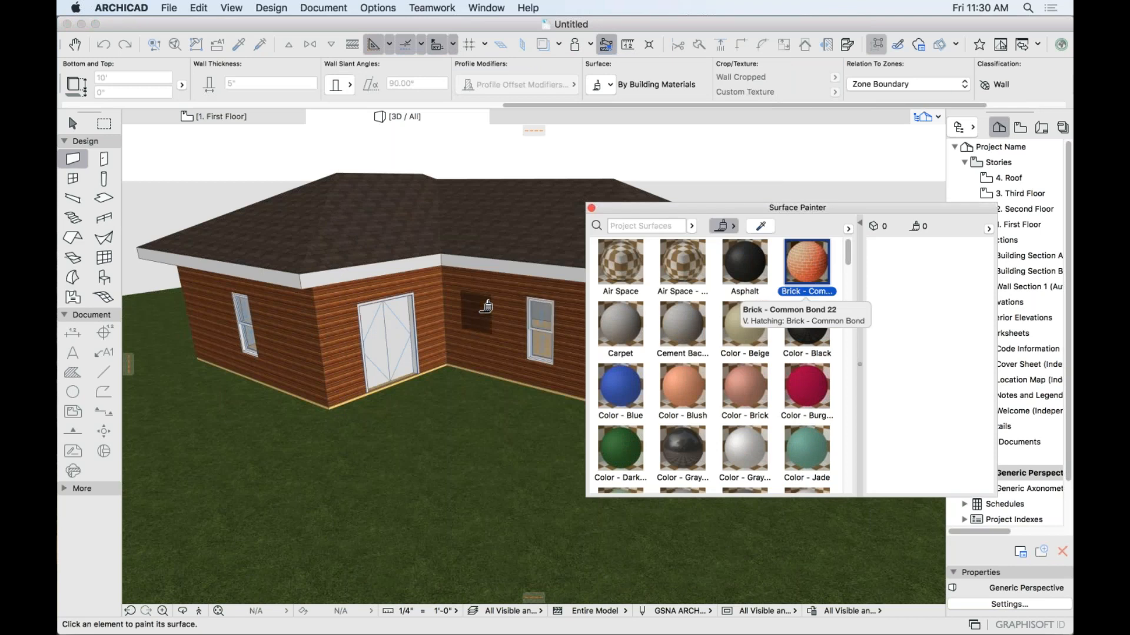
pyautogui.click(486, 306)
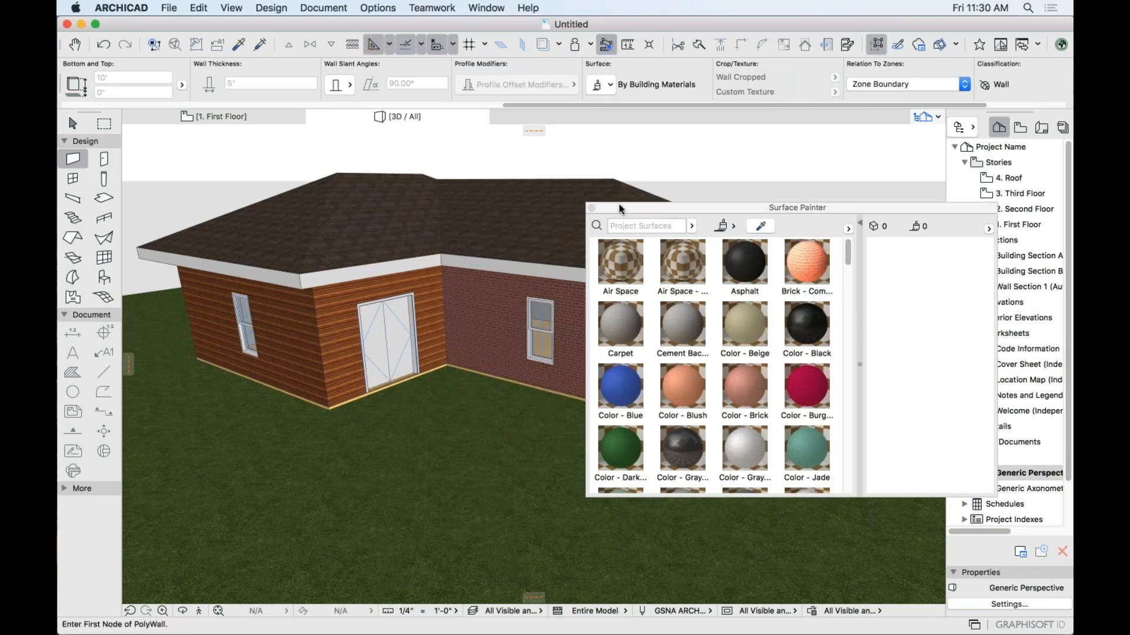
pyautogui.moveTo(635, 210); pyautogui.dragTo(829, 215)
pyautogui.scroll(1, 575, 334)
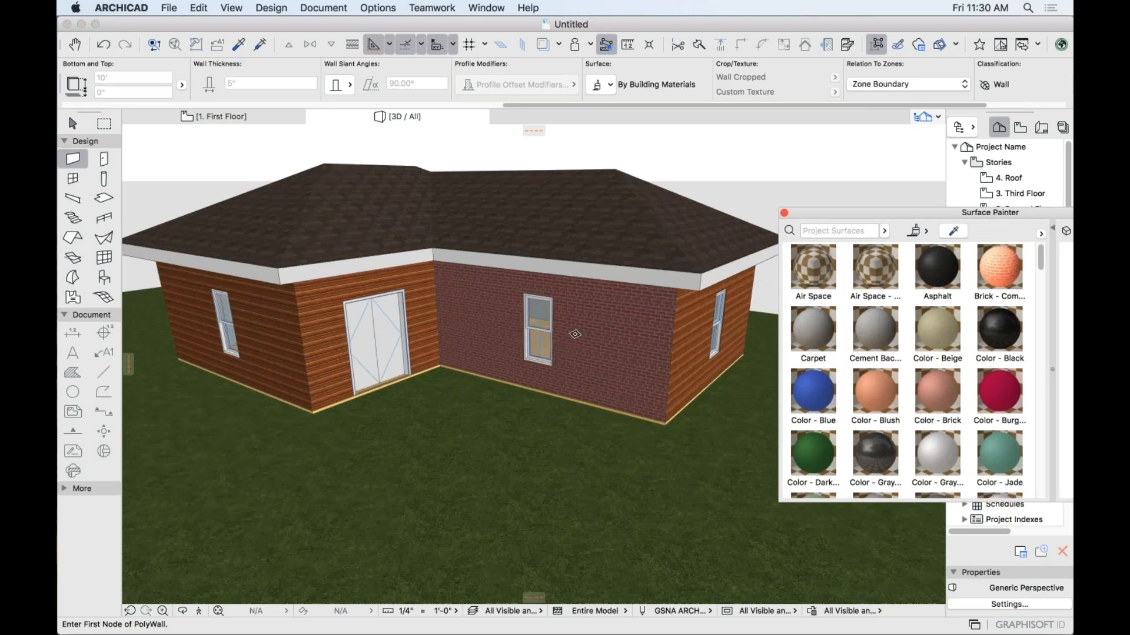
pyautogui.scroll(2, 575, 334)
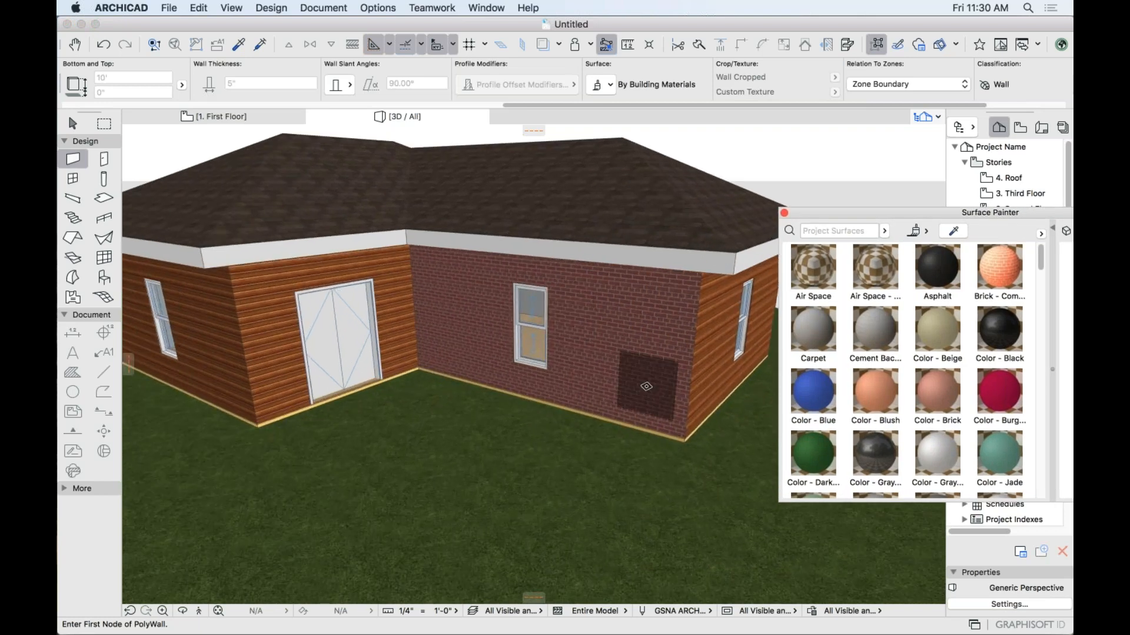
pyautogui.click(813, 391)
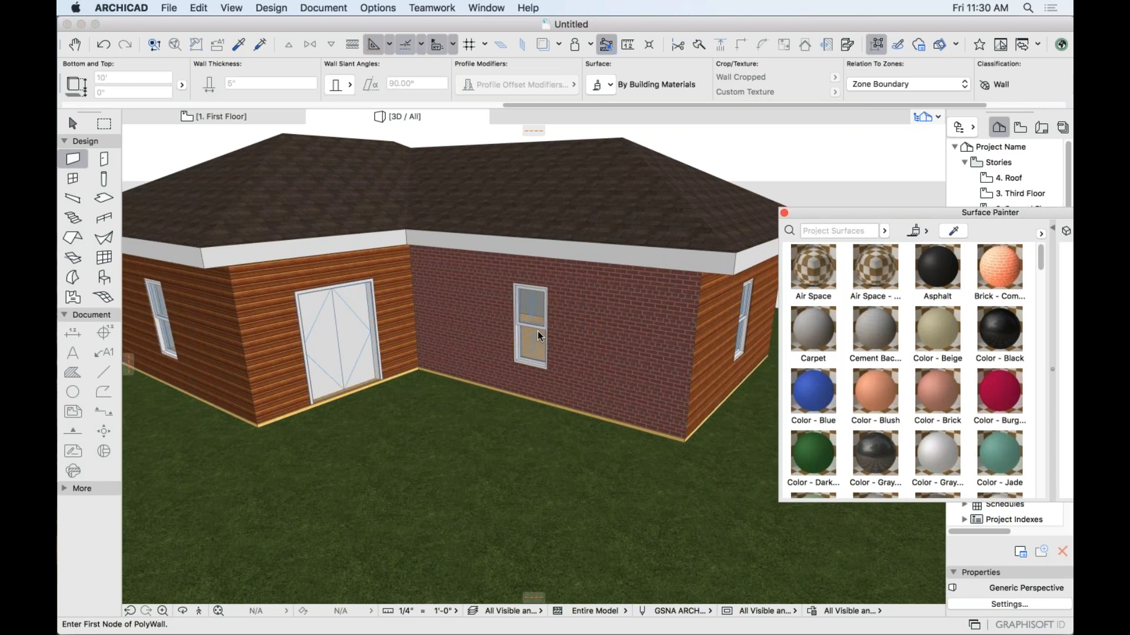
pyautogui.click(281, 282)
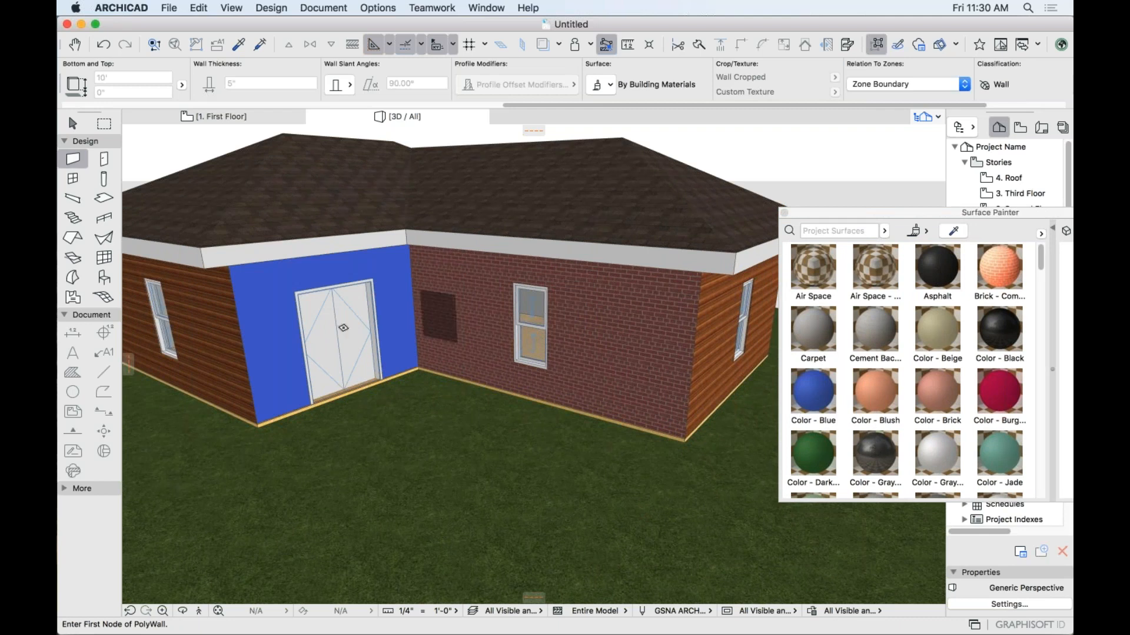
pyautogui.press('Escape')
# Replace the double door with Single Door - Six Panel - Entrance - Wood.
pyautogui.click(344, 328)
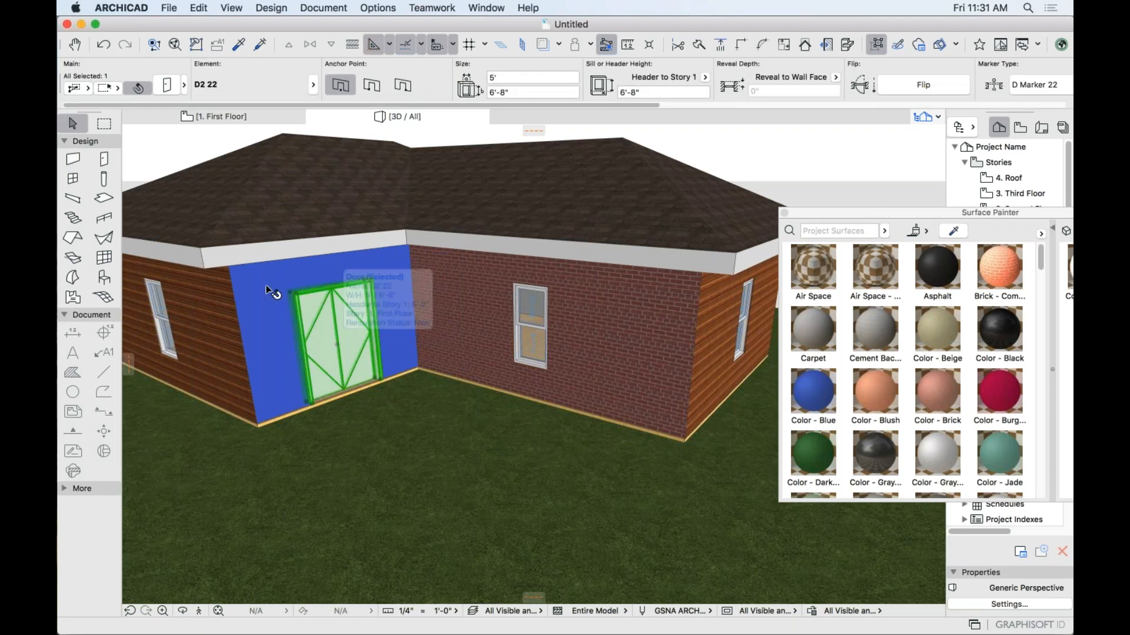
pyautogui.click(114, 161)
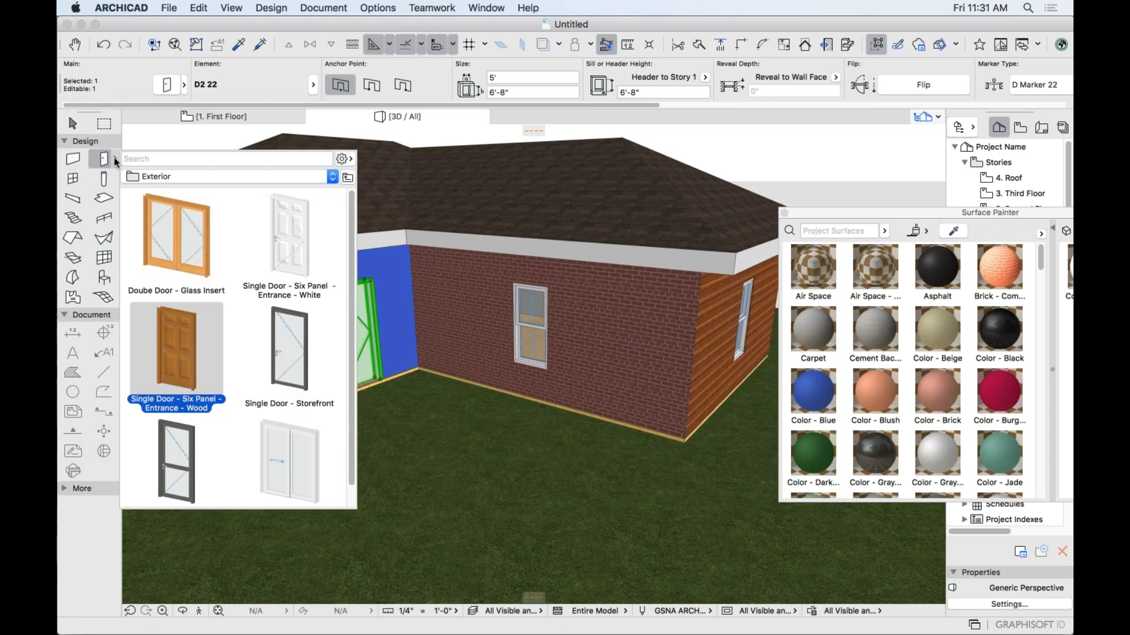
pyautogui.click(187, 340)
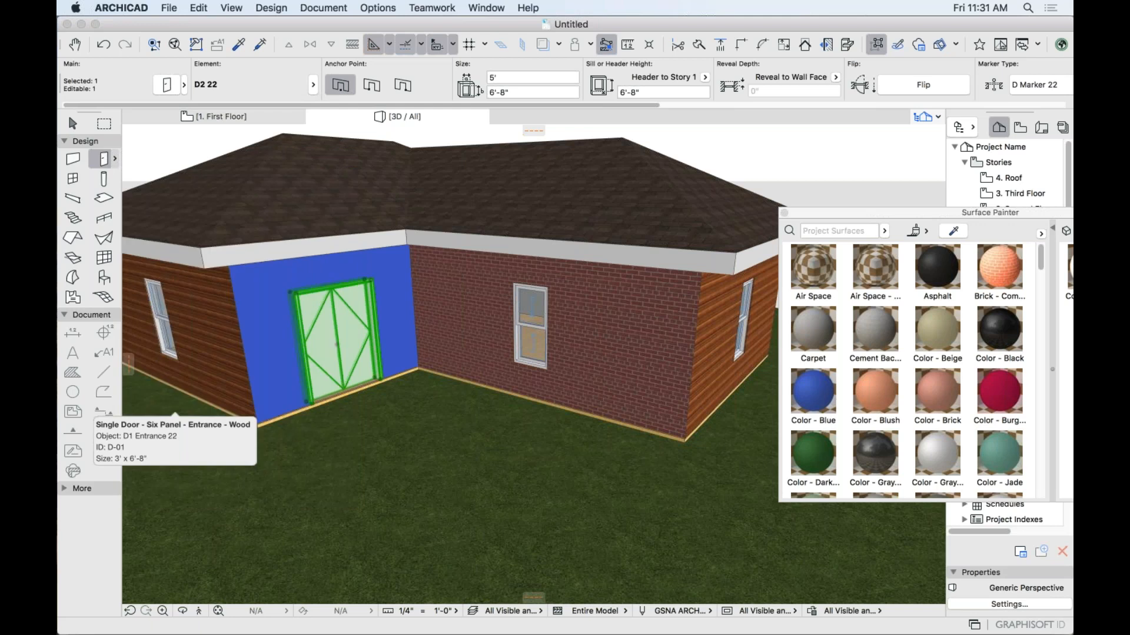
pyautogui.press('Escape')
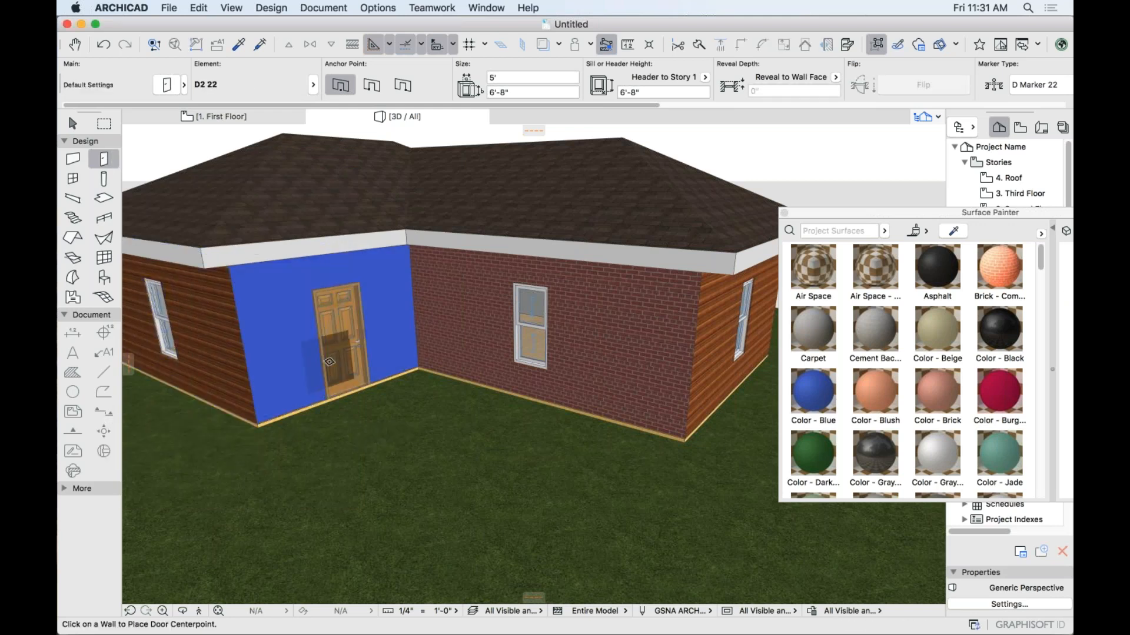
pyautogui.scroll(5, 329, 361)
pyautogui.scroll(-10, 349, 338)
pyautogui.keyDown('shift'); pyautogui.moveTo(427, 365); pyautogui.dragTo(433, 376, button='middle'); pyautogui.keyUp('shift')
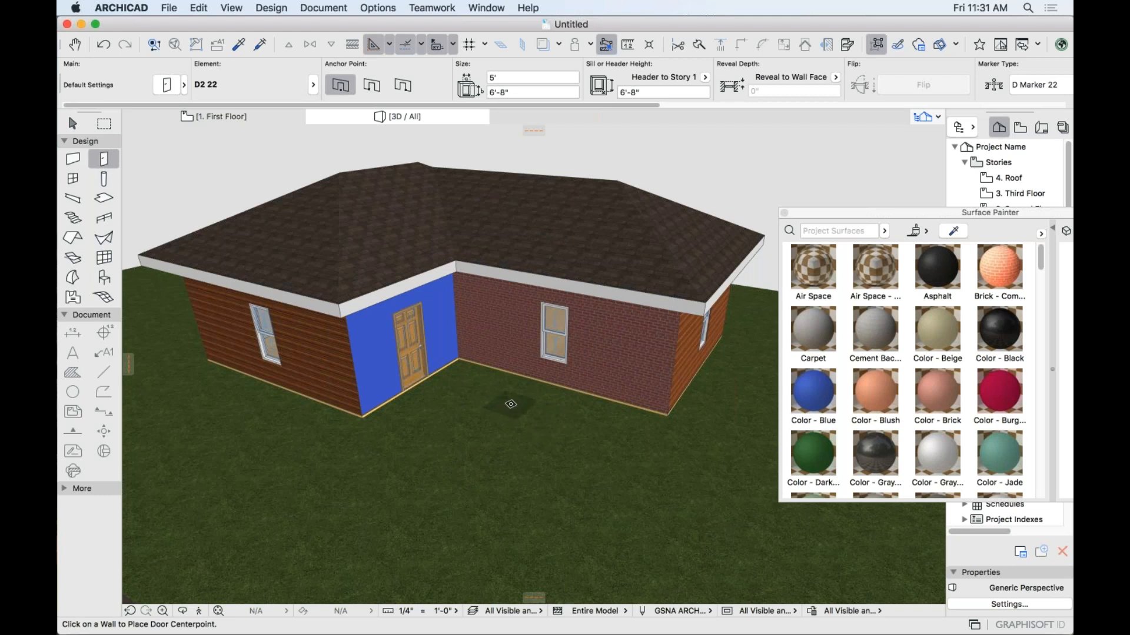
# Switch to the 1. First Floor plan view.
pyautogui.click(242, 114)
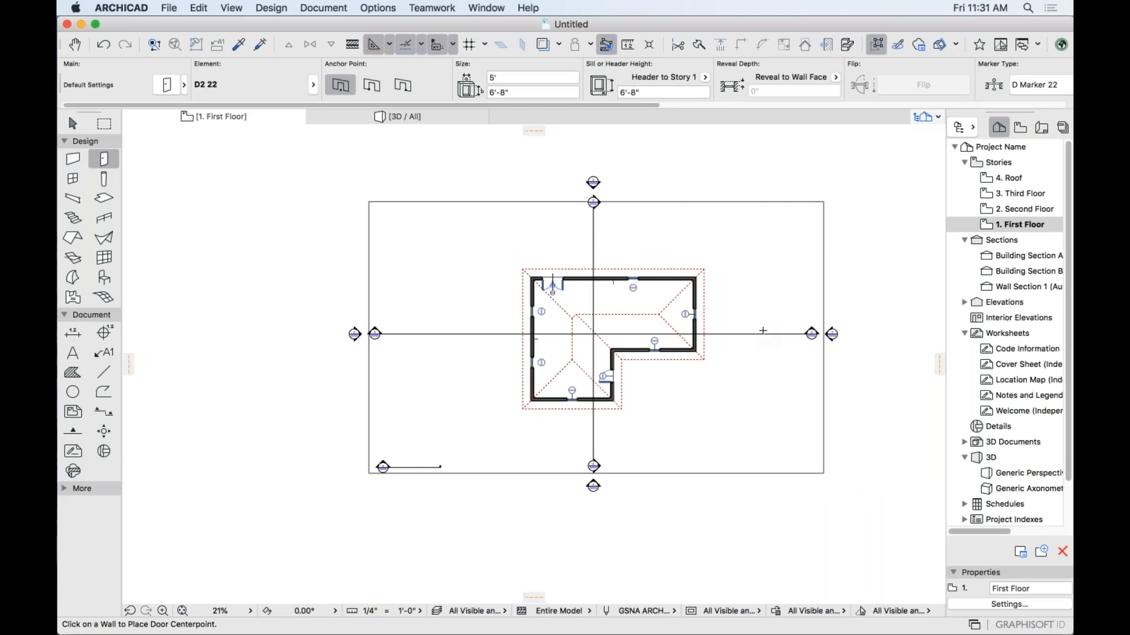
pyautogui.press('Escape')
pyautogui.scroll(3, 783, 333)
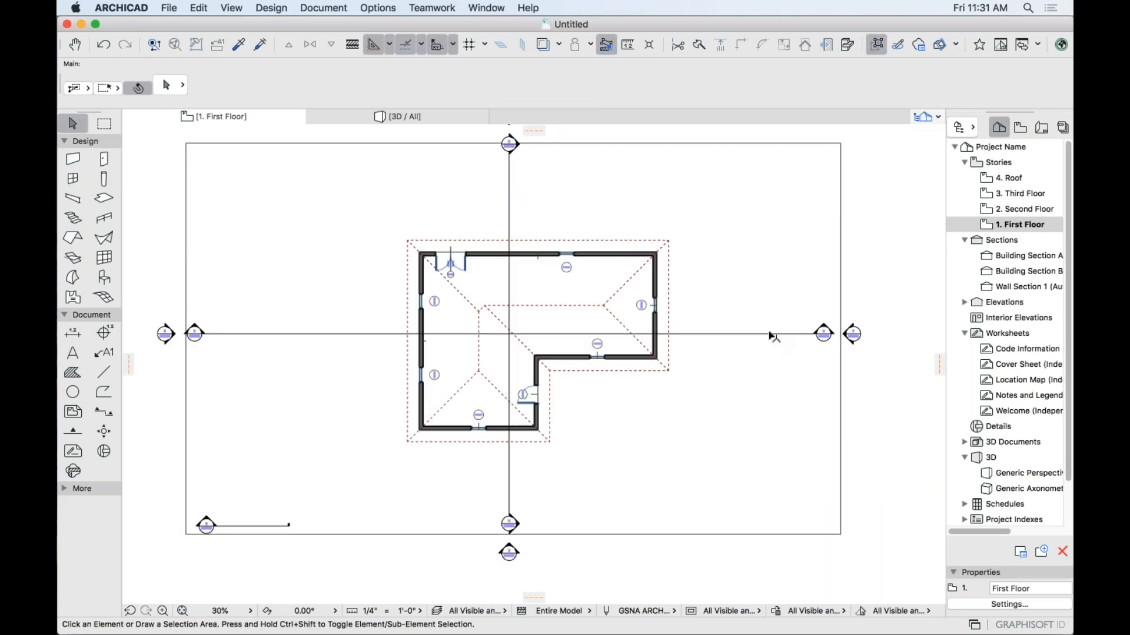
# Offset the vertical section line to the left through the building.
pyautogui.click(712, 334)
pyautogui.click(509, 216)
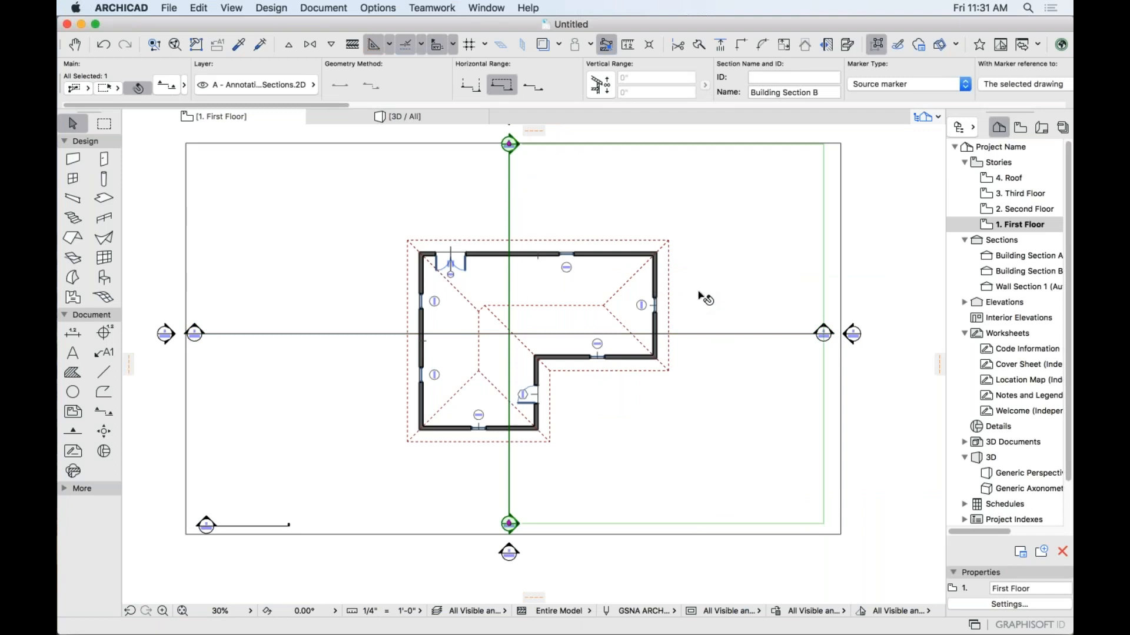
pyautogui.click(675, 254)
pyautogui.click(509, 178)
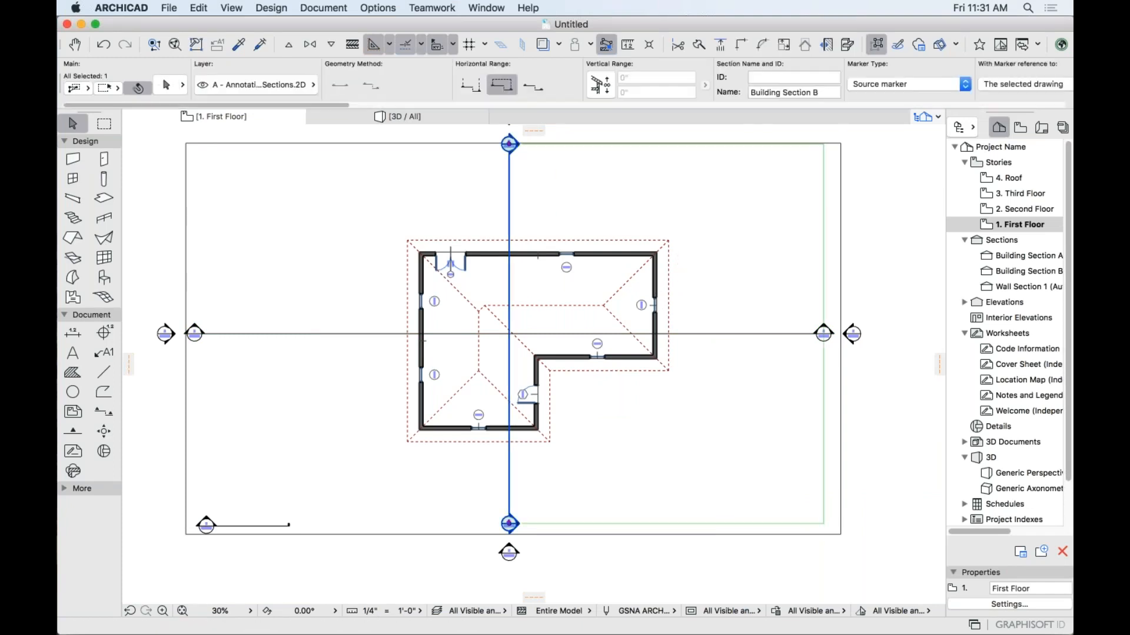
pyautogui.click(510, 184)
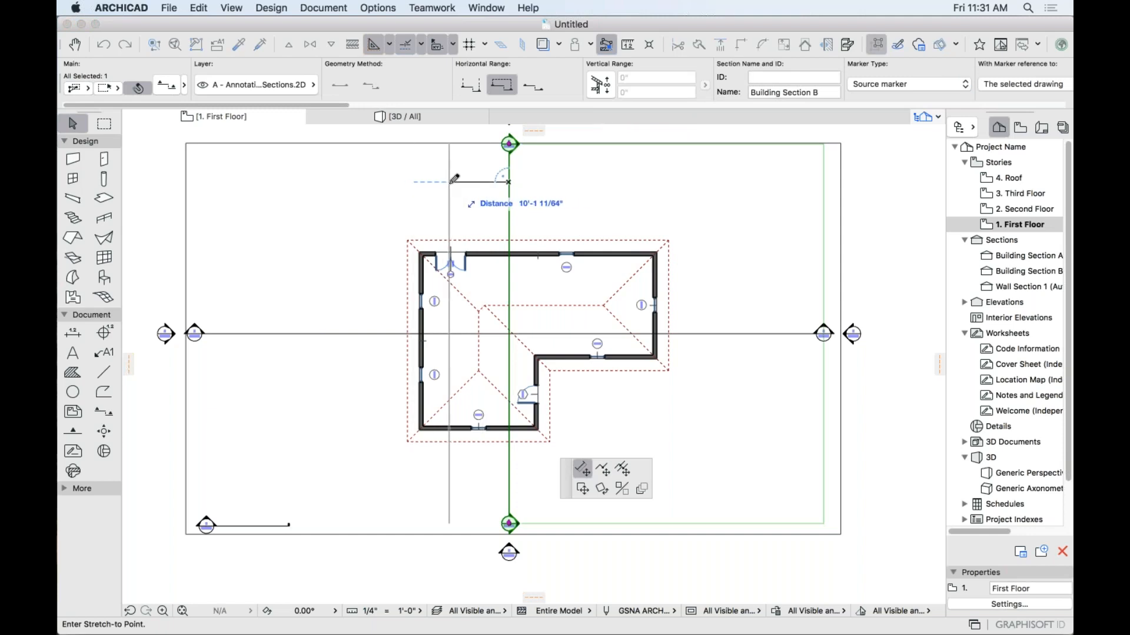
pyautogui.click(449, 181)
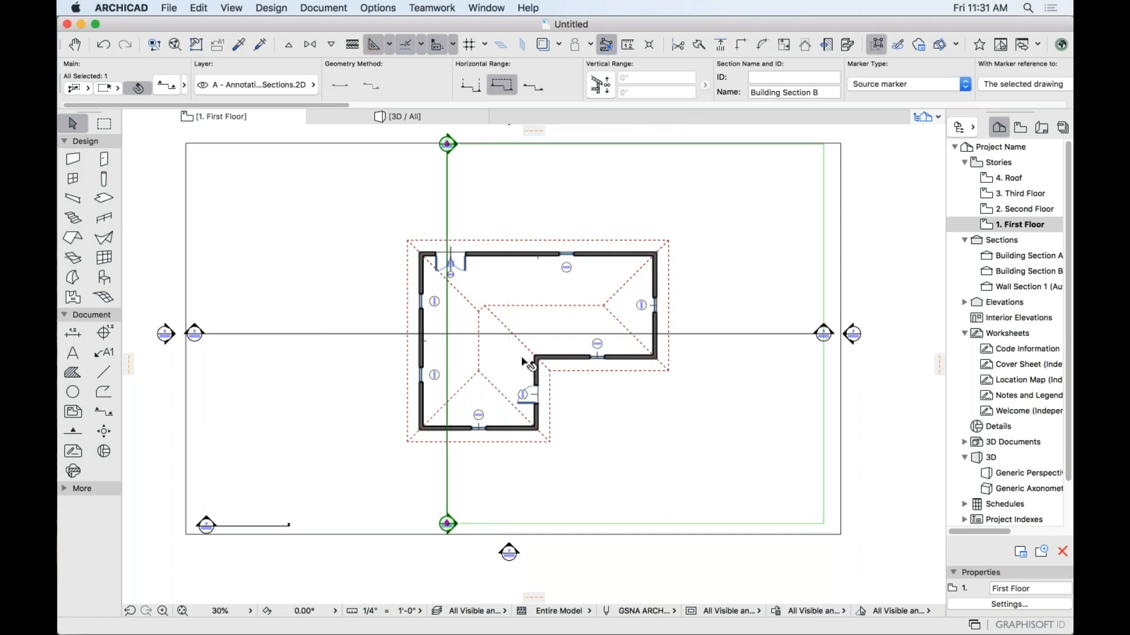
pyautogui.press('Escape')
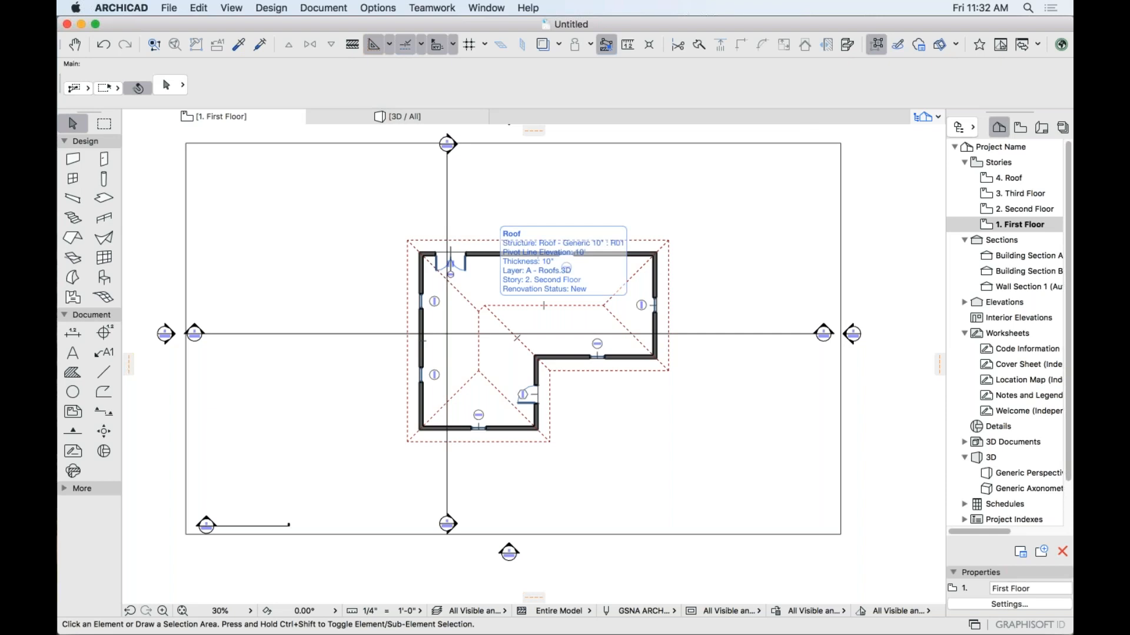
# Pan the floor plan and select Building Section B in the Project Map.
pyautogui.scroll(1, 449, 136)
pyautogui.scroll(5, 449, 137)
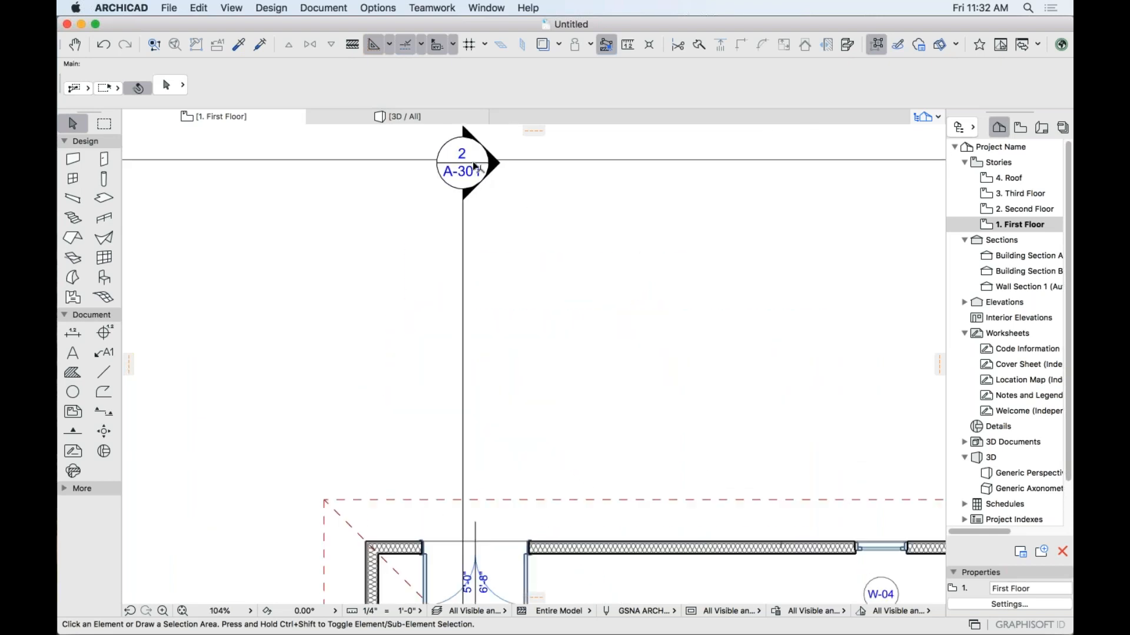
pyautogui.scroll(-5, 465, 221)
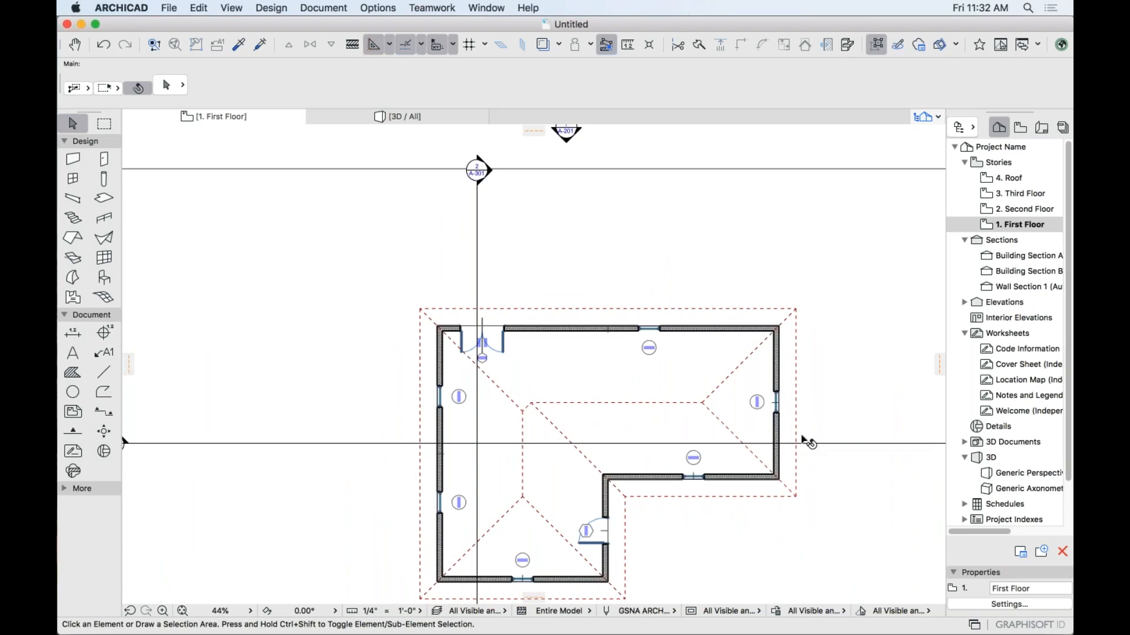
pyautogui.moveTo(729, 399); pyautogui.dragTo(608, 337, button='middle')
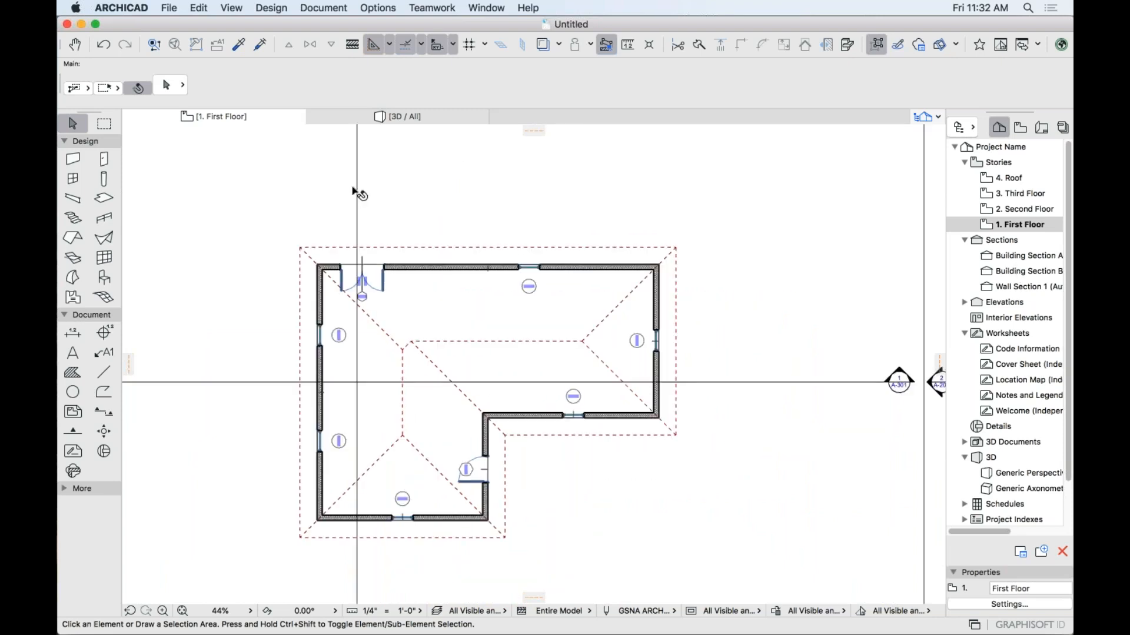
pyautogui.click(356, 192)
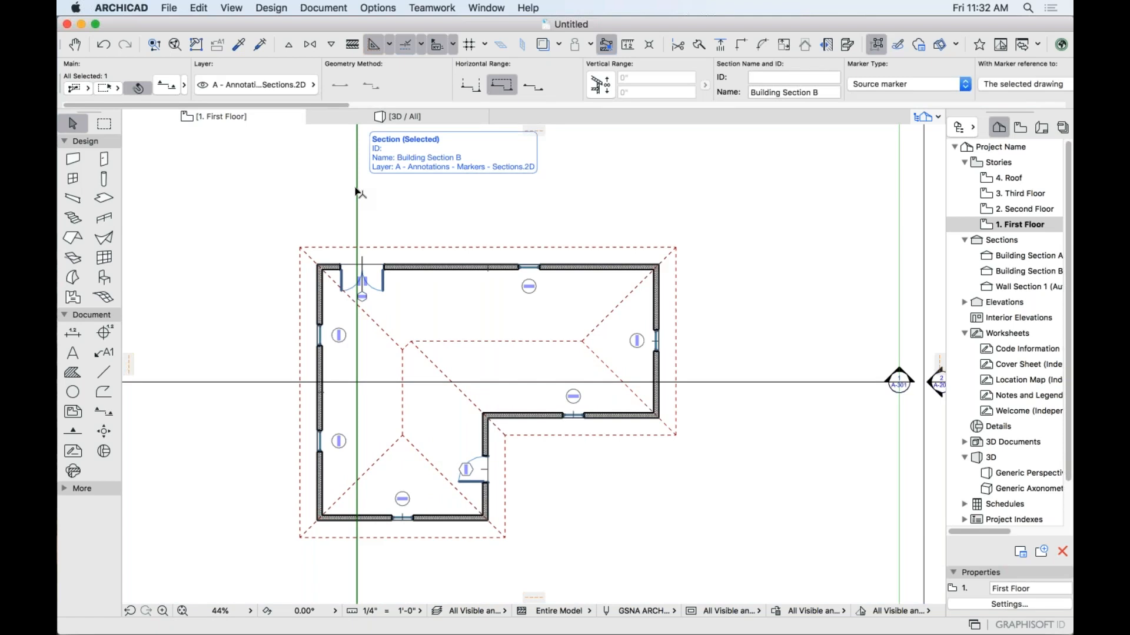
pyautogui.press('Escape')
pyautogui.click(1029, 272)
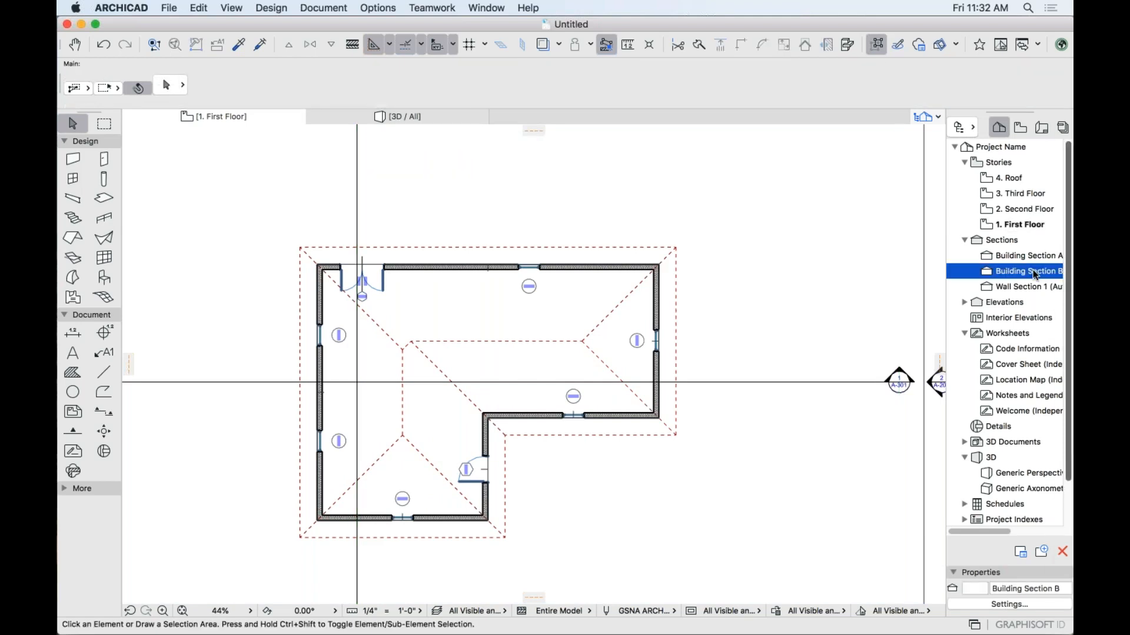
# Open Building Section B, zoom in on the door, and show the Layout Book tree.
pyautogui.doubleClick(1034, 275)
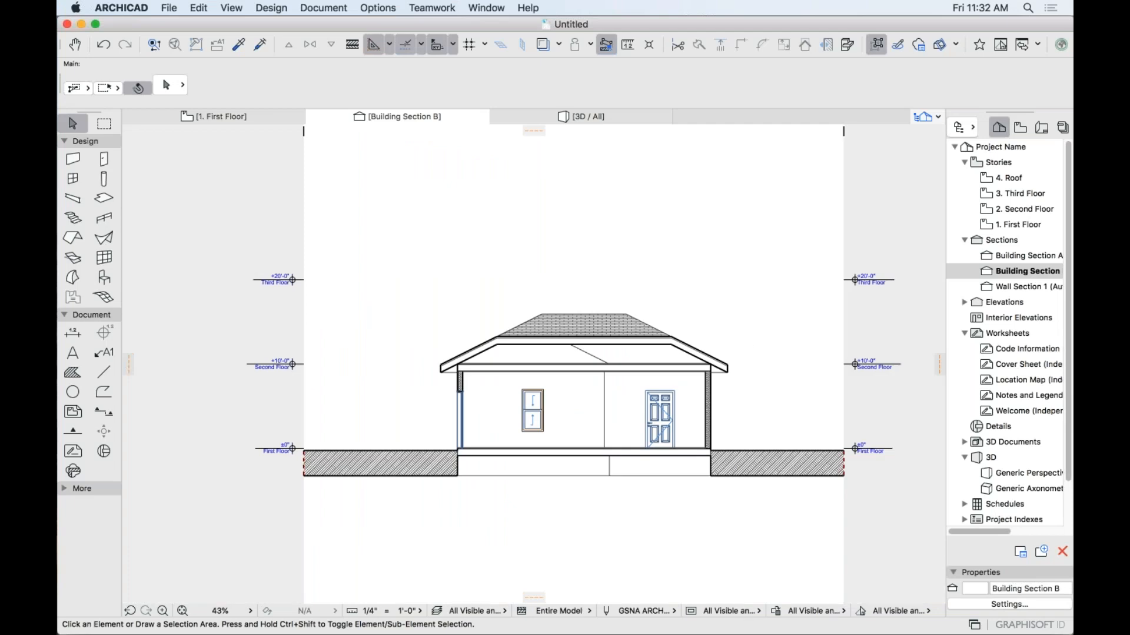
pyautogui.scroll(5, 677, 428)
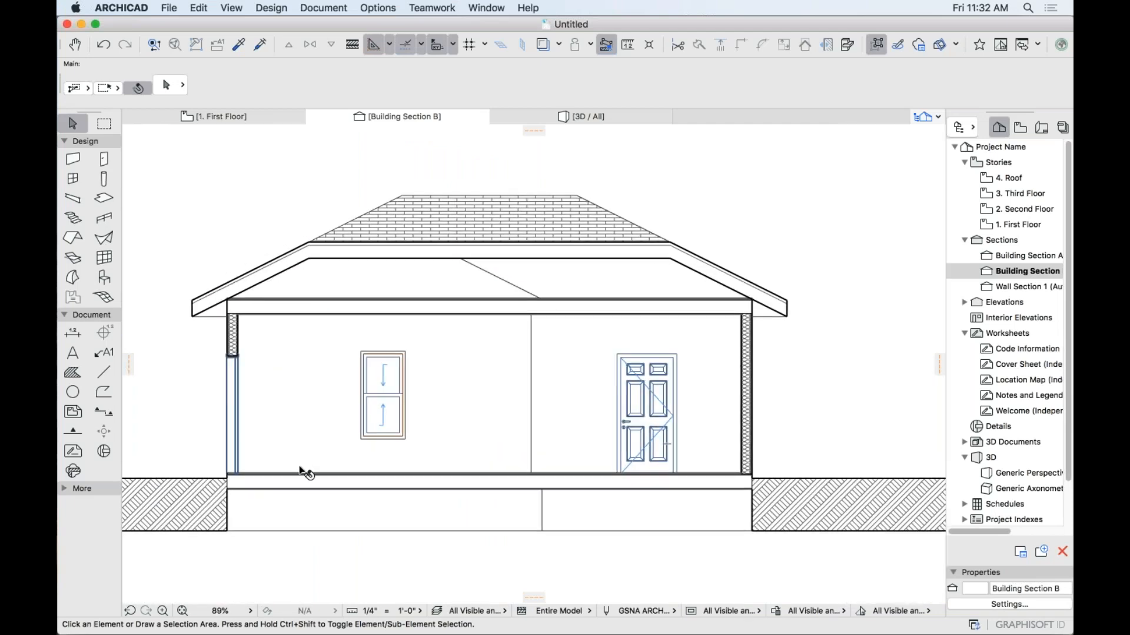
pyautogui.scroll(2, 405, 434)
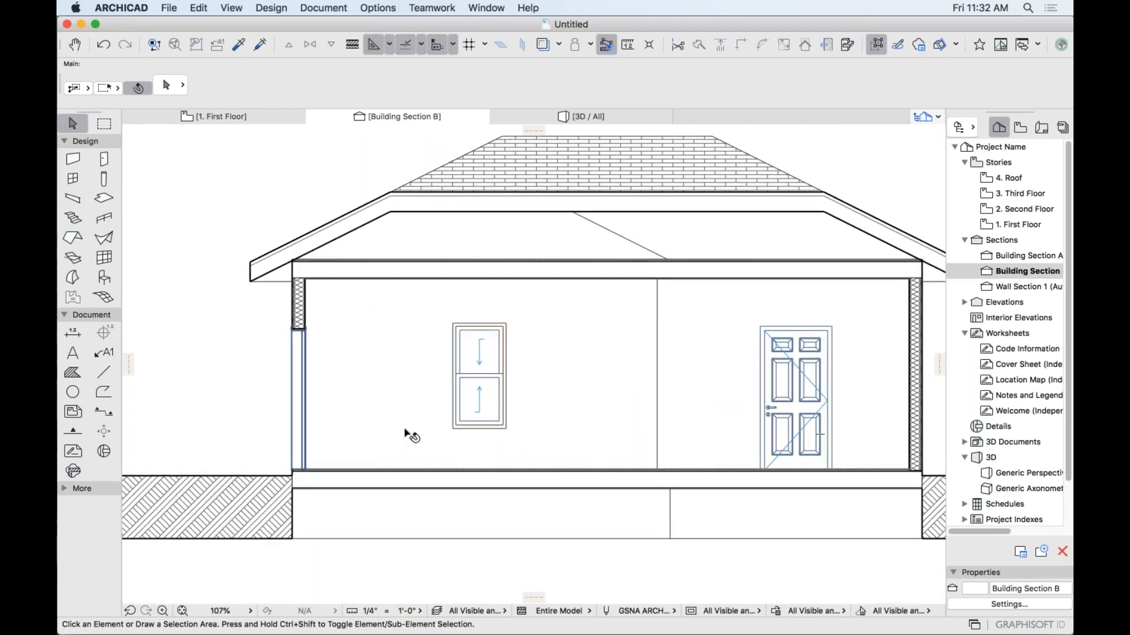
pyautogui.hscroll(4, 403, 423)
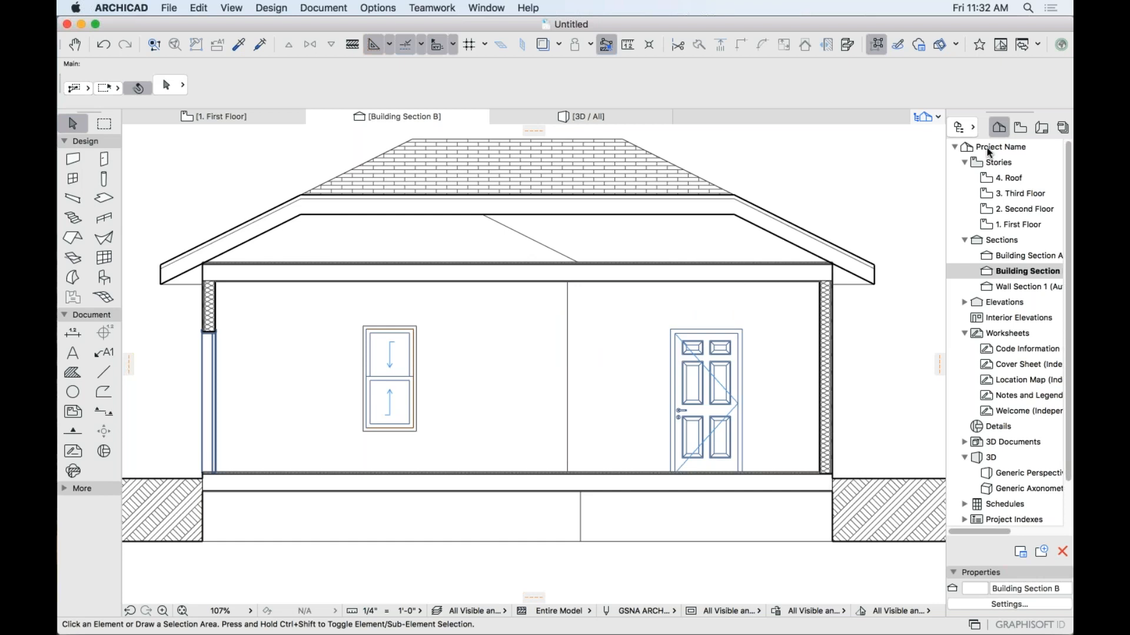
pyautogui.click(1042, 128)
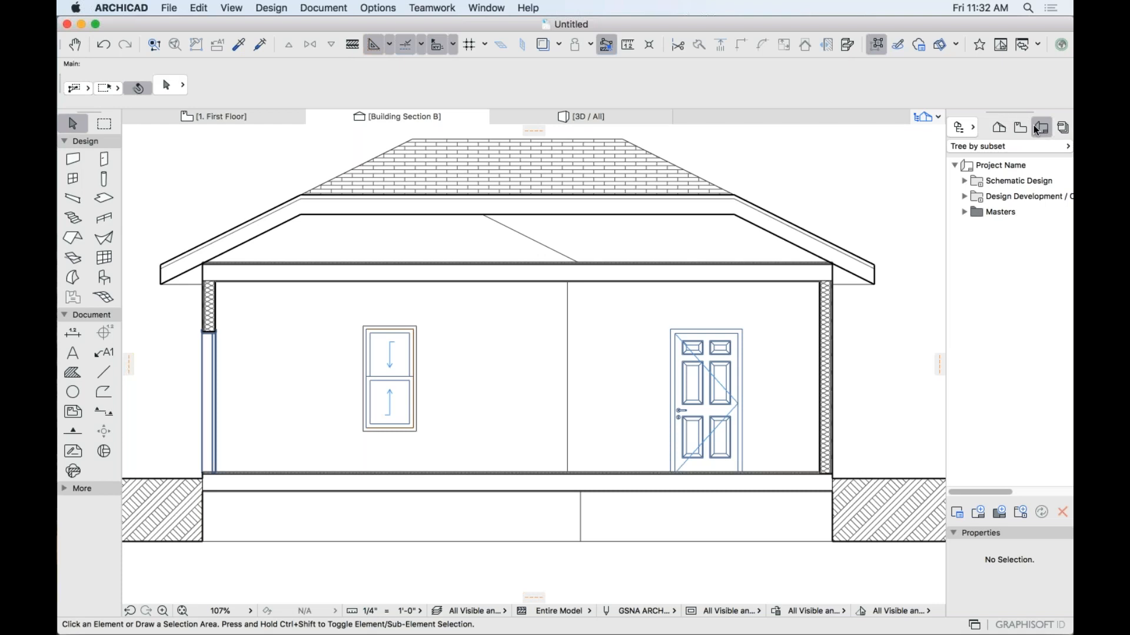
# Expand the Schematic Design folders and open the SD2 Architectural Site Plan sheet.
pyautogui.click(964, 182)
pyautogui.click(974, 196)
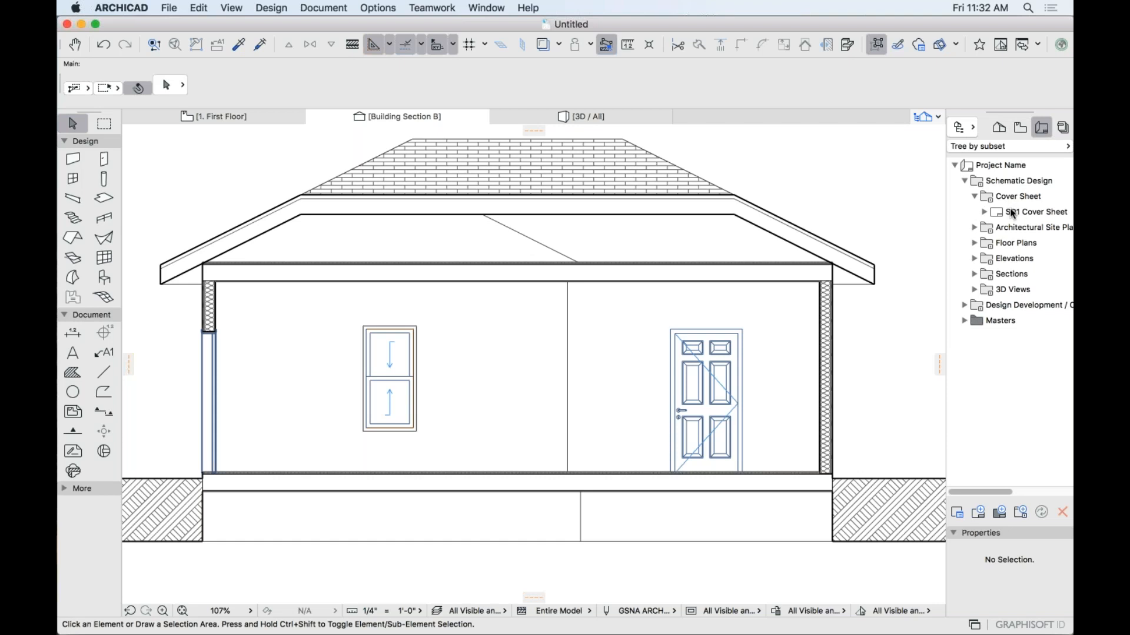
pyautogui.click(974, 228)
pyautogui.doubleClick(996, 243)
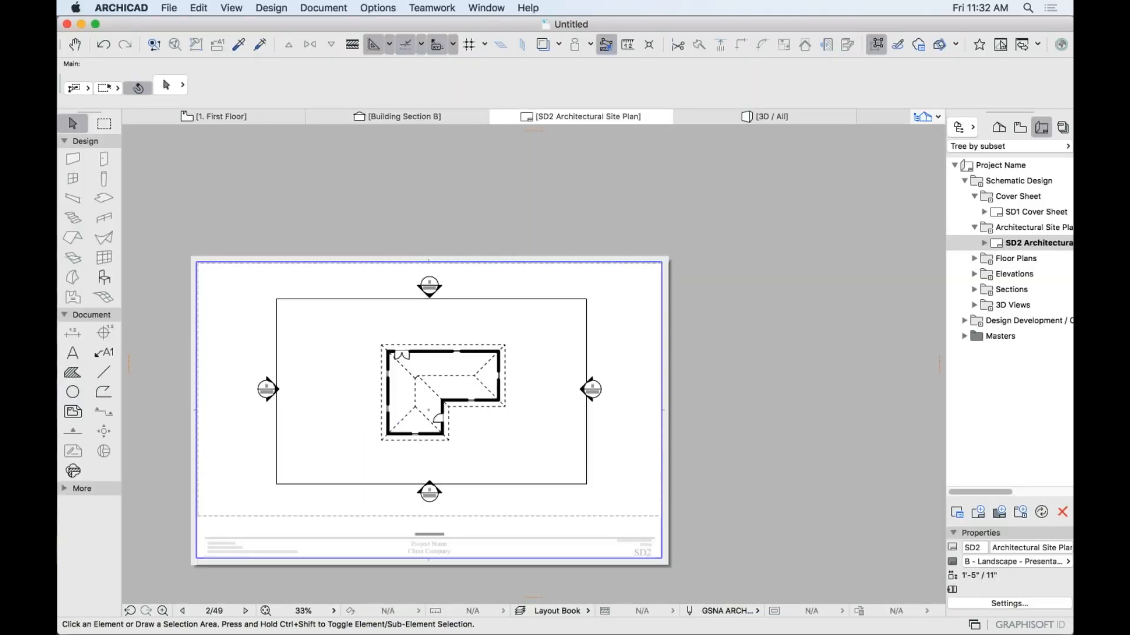
pyautogui.scroll(4, 462, 445)
pyautogui.moveTo(548, 429); pyautogui.dragTo(648, 414, button='middle')
pyautogui.scroll(-3, 648, 414)
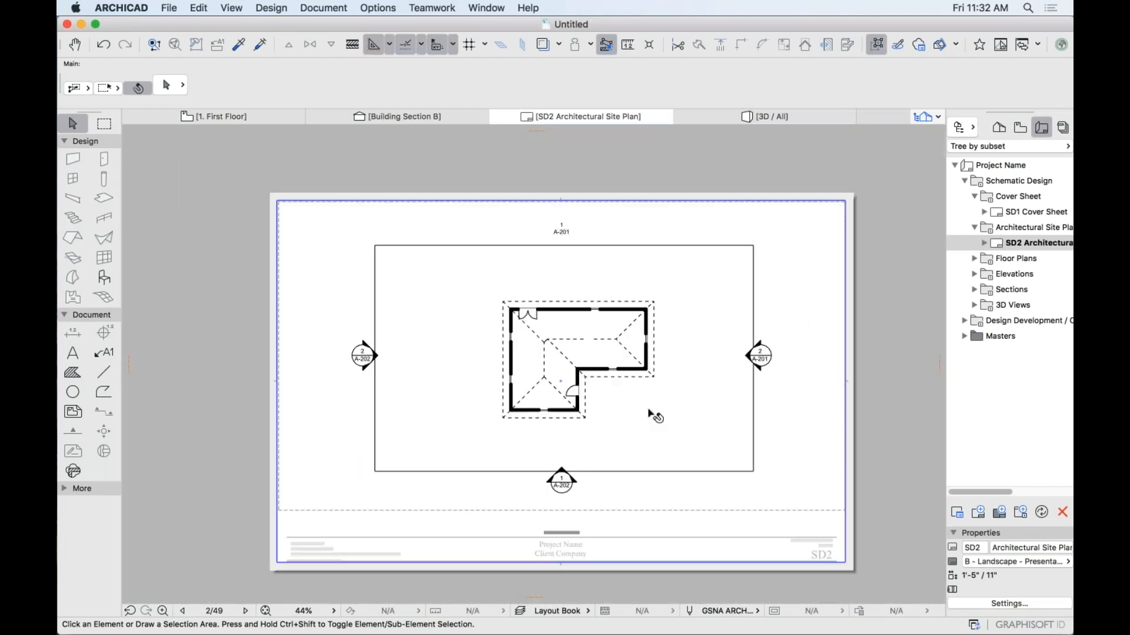
pyautogui.scroll(1, 647, 355)
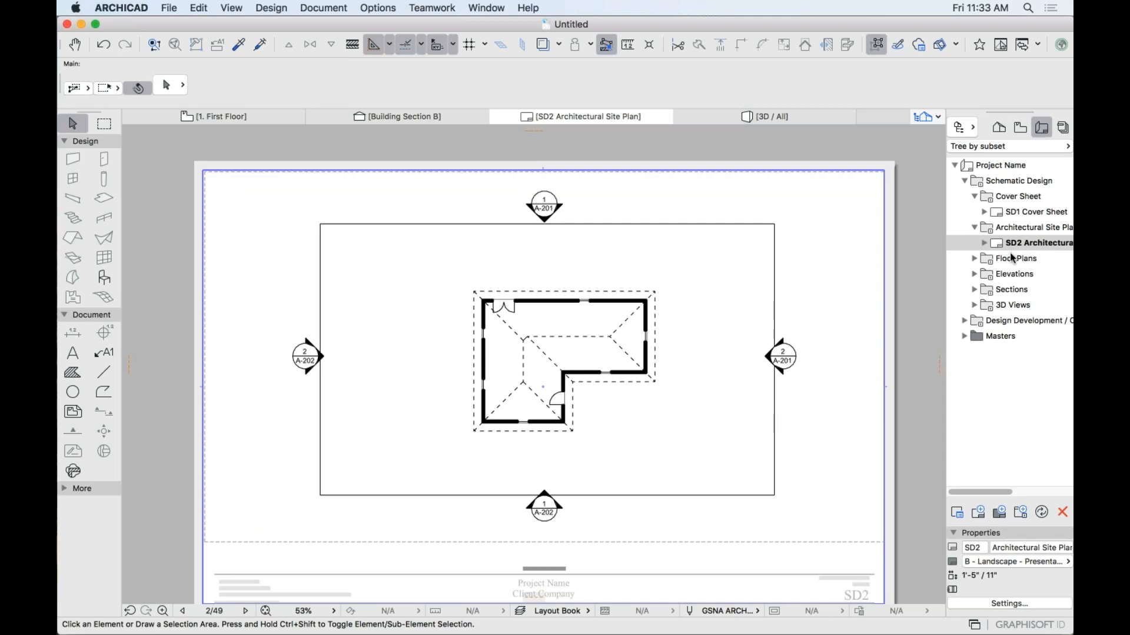
# Open the SD3–SD6 floor and roof plan sheets, then the SD7 North Elevation sheet.
pyautogui.click(975, 259)
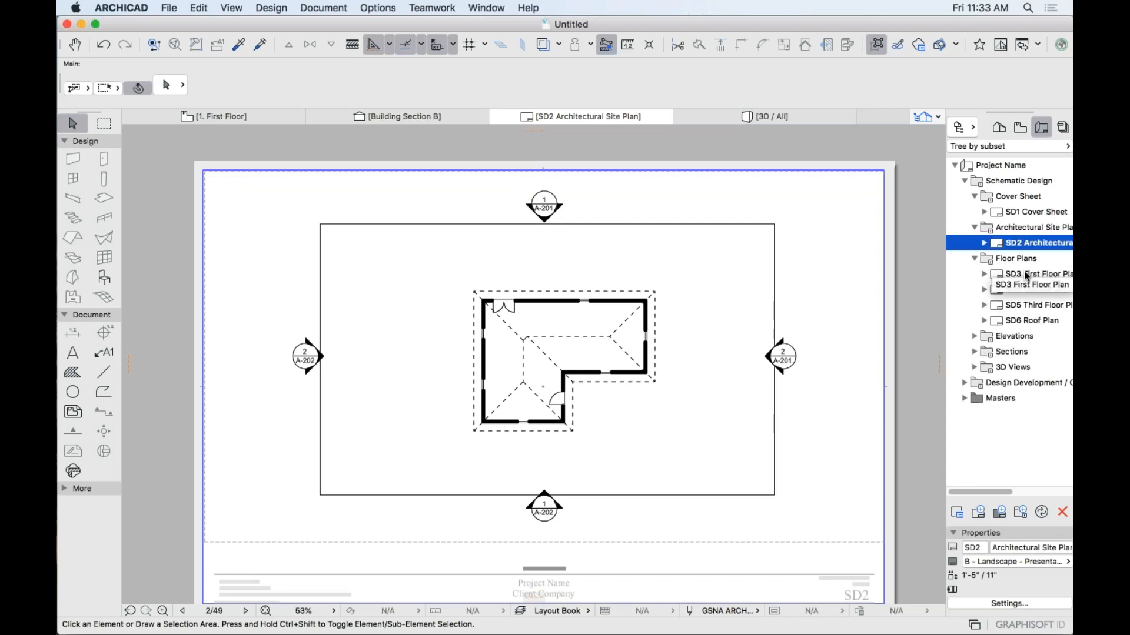
pyautogui.doubleClick(1026, 275)
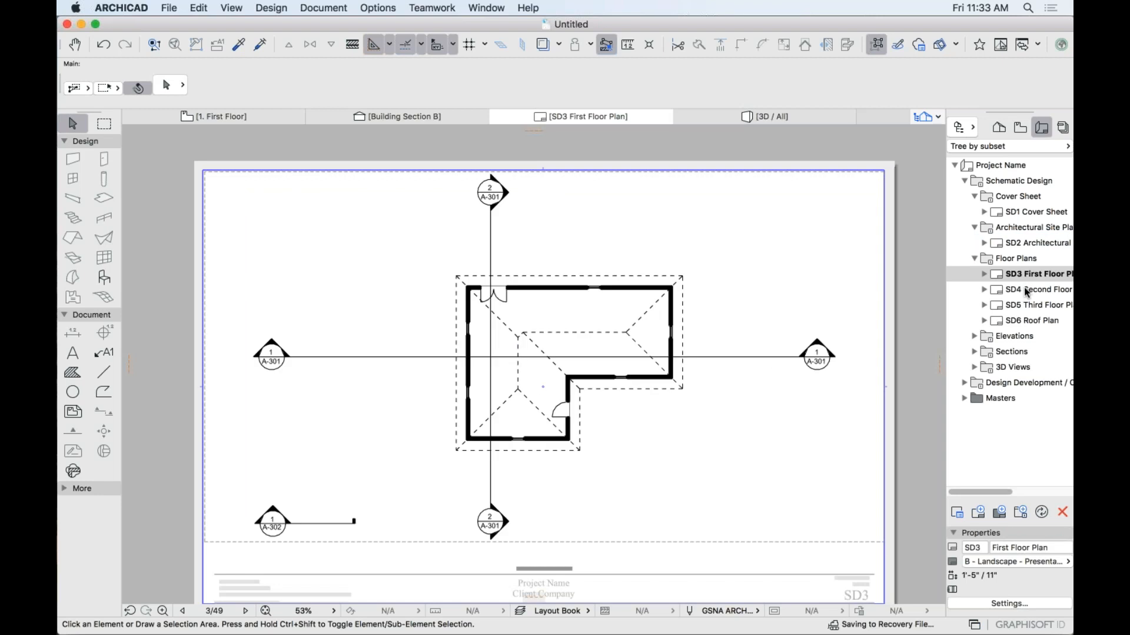
pyautogui.click(1026, 290)
pyautogui.doubleClick(1027, 290)
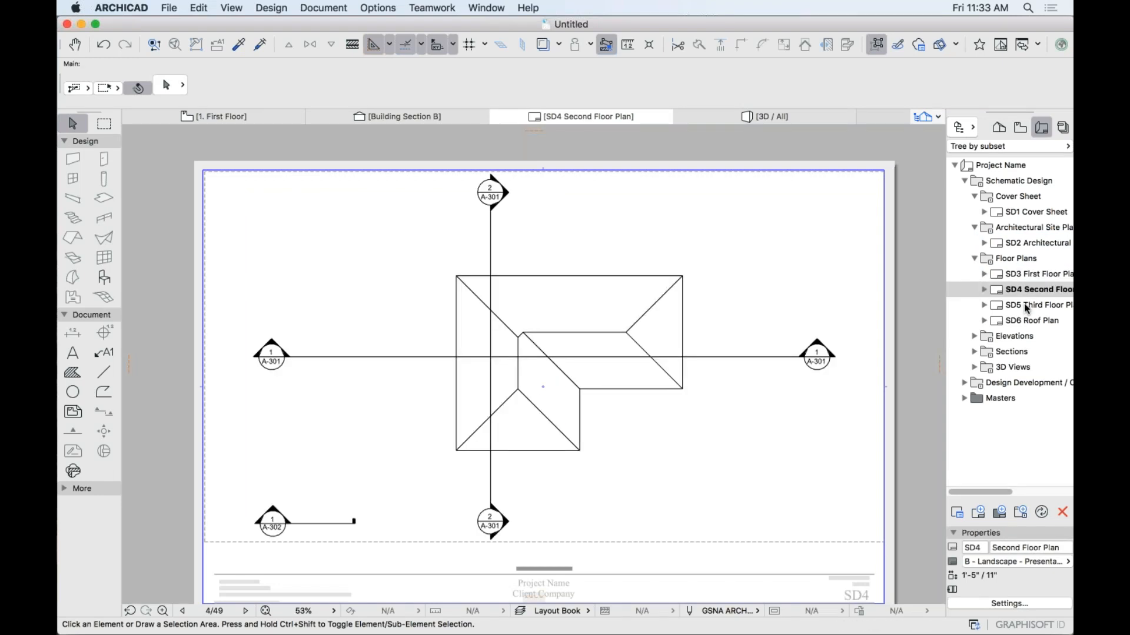
pyautogui.doubleClick(1027, 306)
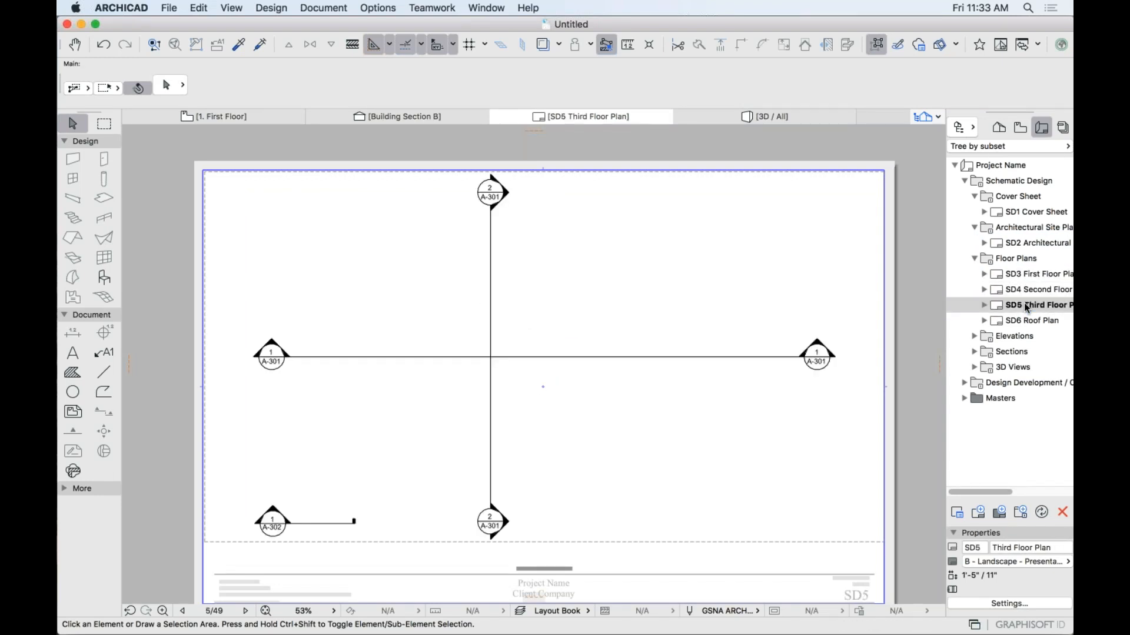
pyautogui.doubleClick(1026, 321)
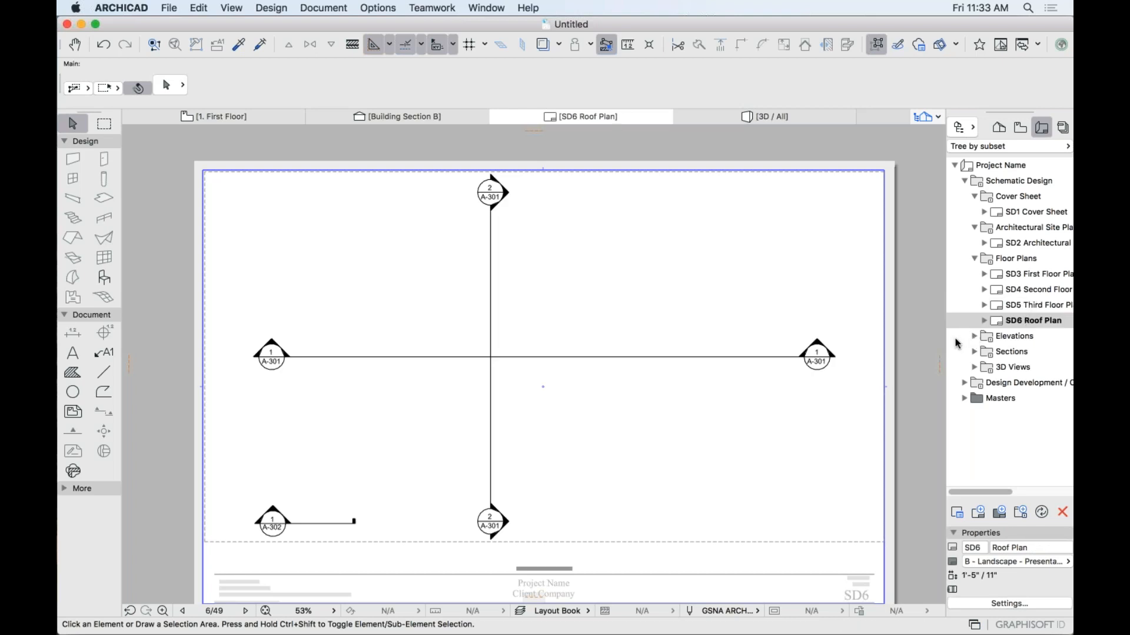
pyautogui.click(975, 336)
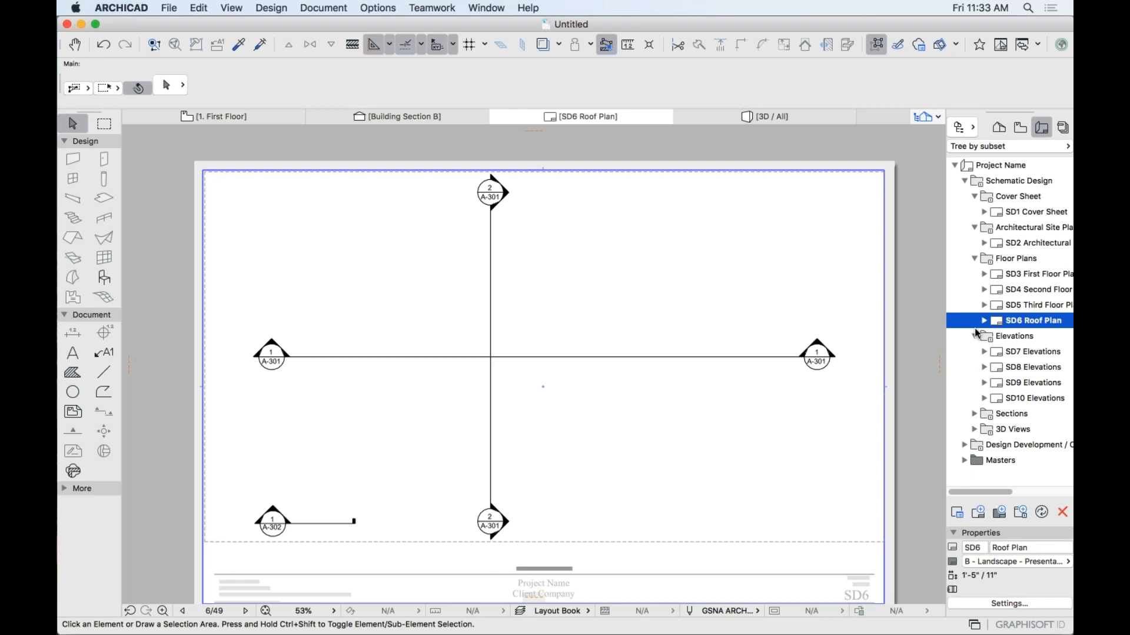
pyautogui.click(1035, 351)
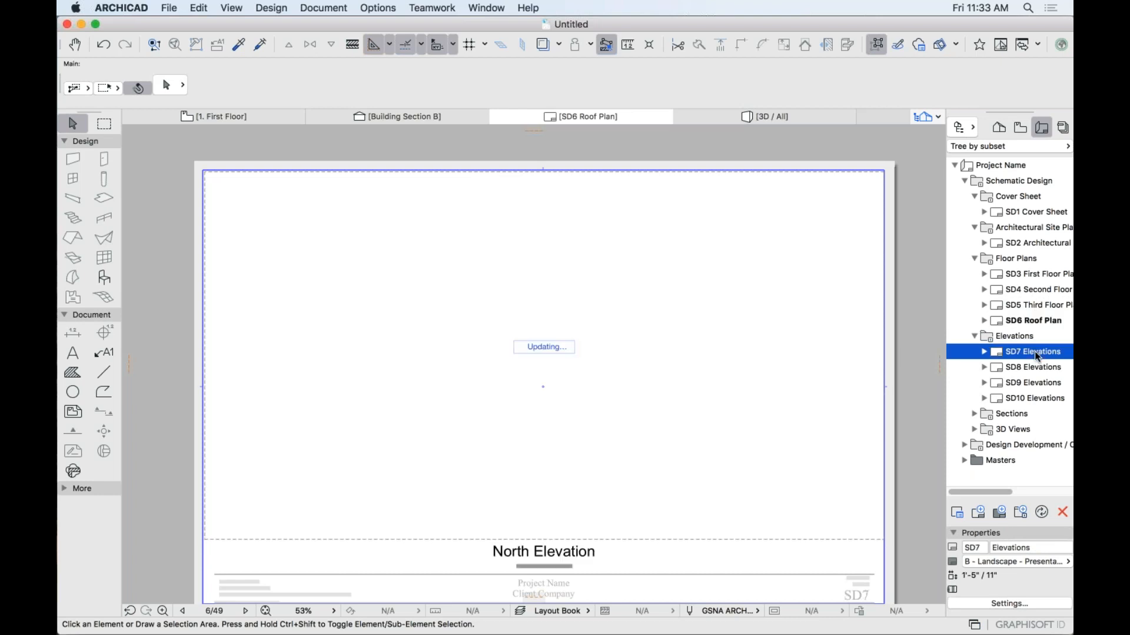
# Open the SD8 East Elevation sheet and zoom in on it.
pyautogui.scroll(5, 584, 353)
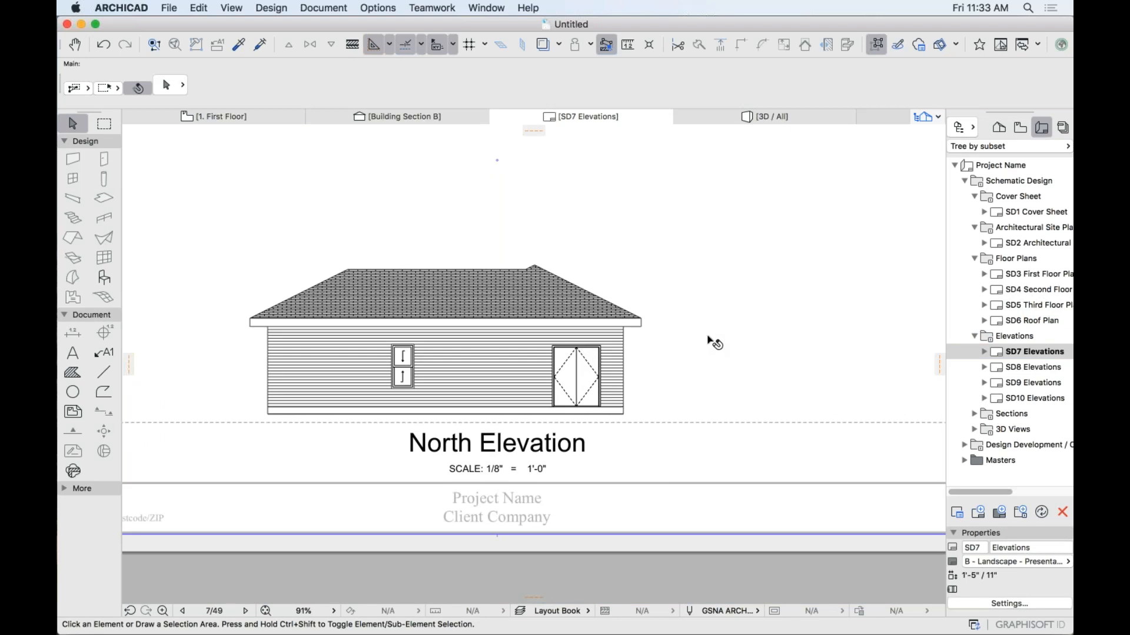
pyautogui.click(1035, 367)
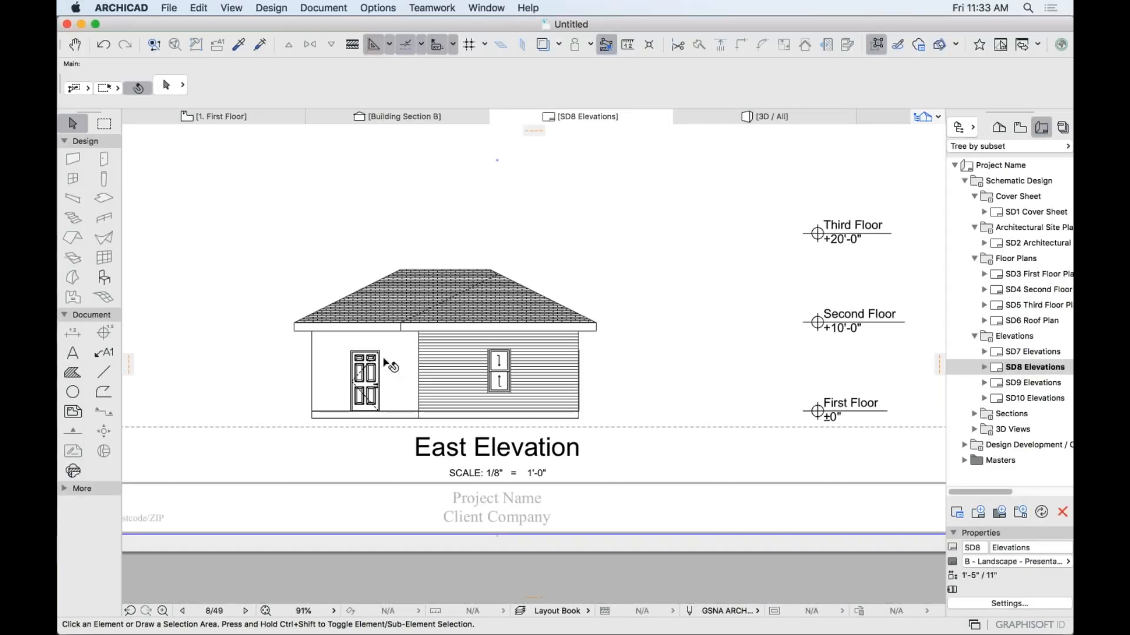
pyautogui.scroll(5, 352, 374)
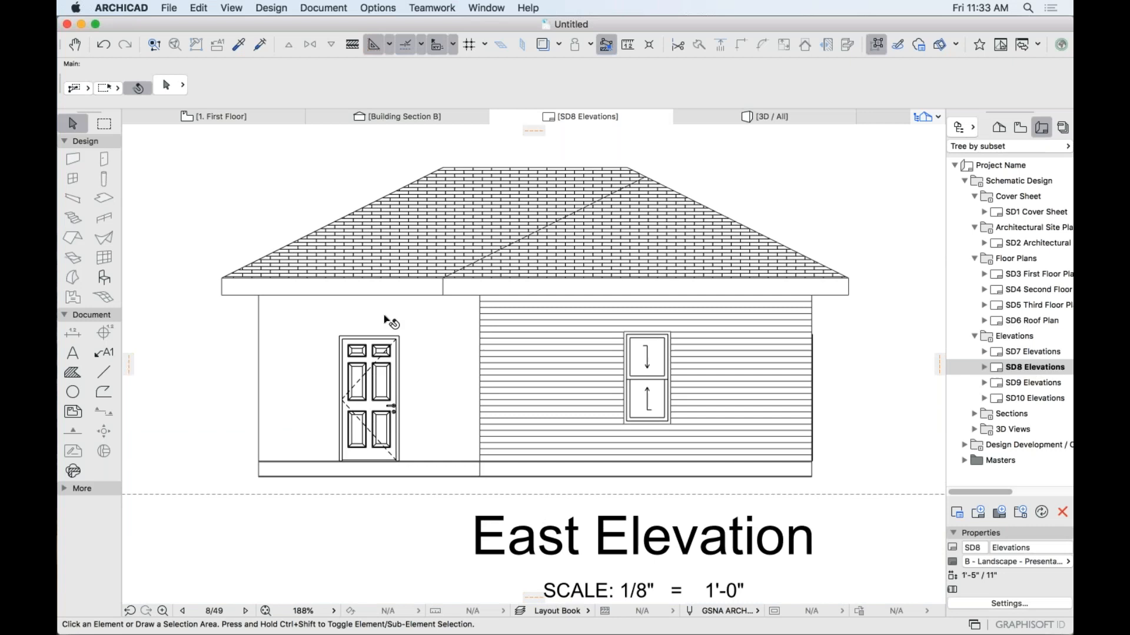
# Open and pan around the SD9 South Elevation sheet, then list the publisher sets.
pyautogui.click(1024, 384)
pyautogui.doubleClick(1024, 384)
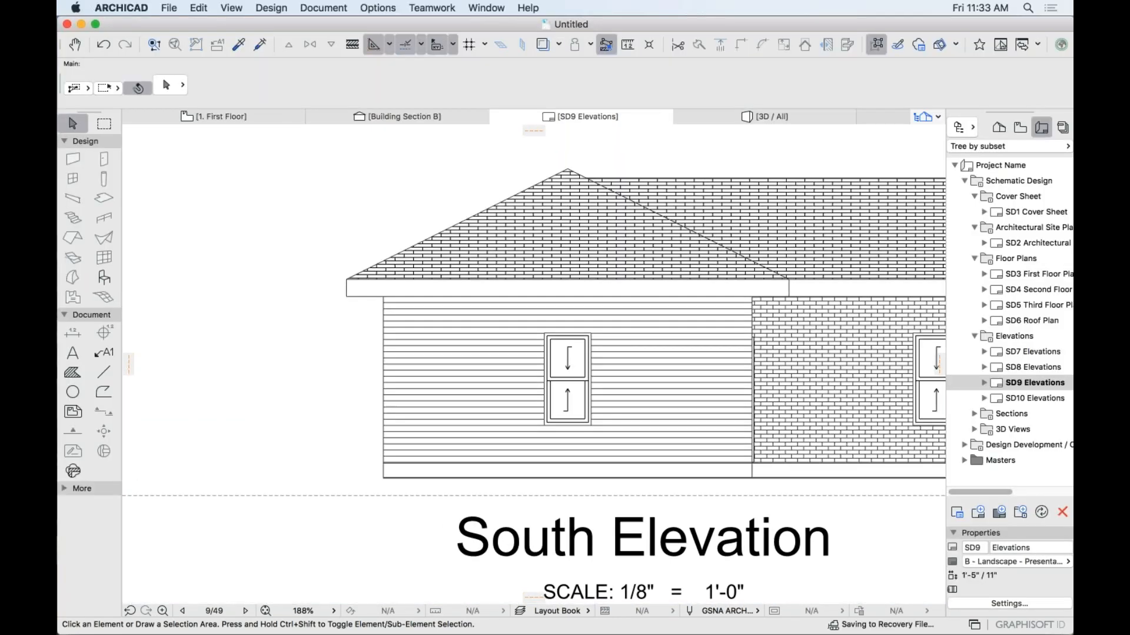
pyautogui.scroll(-3, 560, 398)
pyautogui.scroll(5, 575, 385)
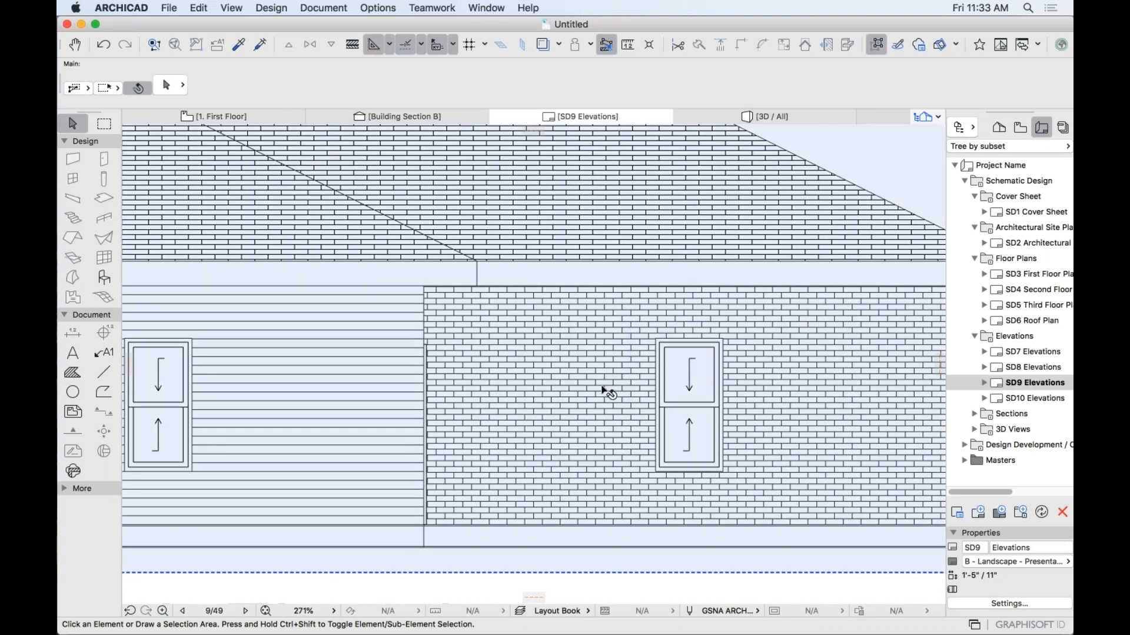
pyautogui.scroll(-10, 593, 349)
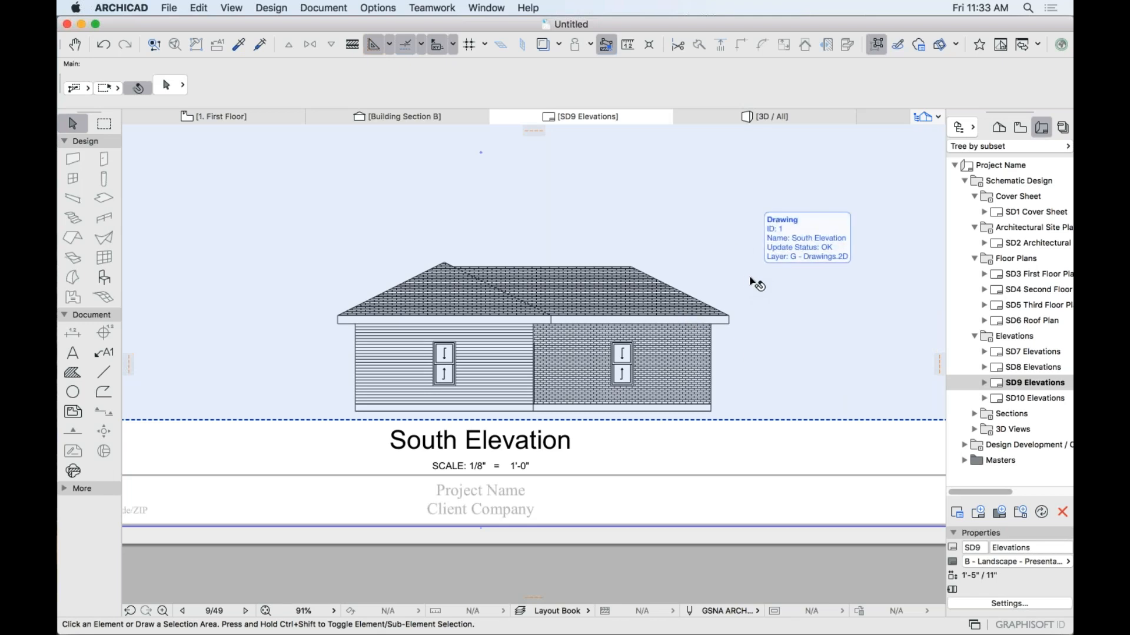
pyautogui.scroll(-5, 747, 282)
pyautogui.moveTo(688, 290); pyautogui.dragTo(683, 378, button='middle')
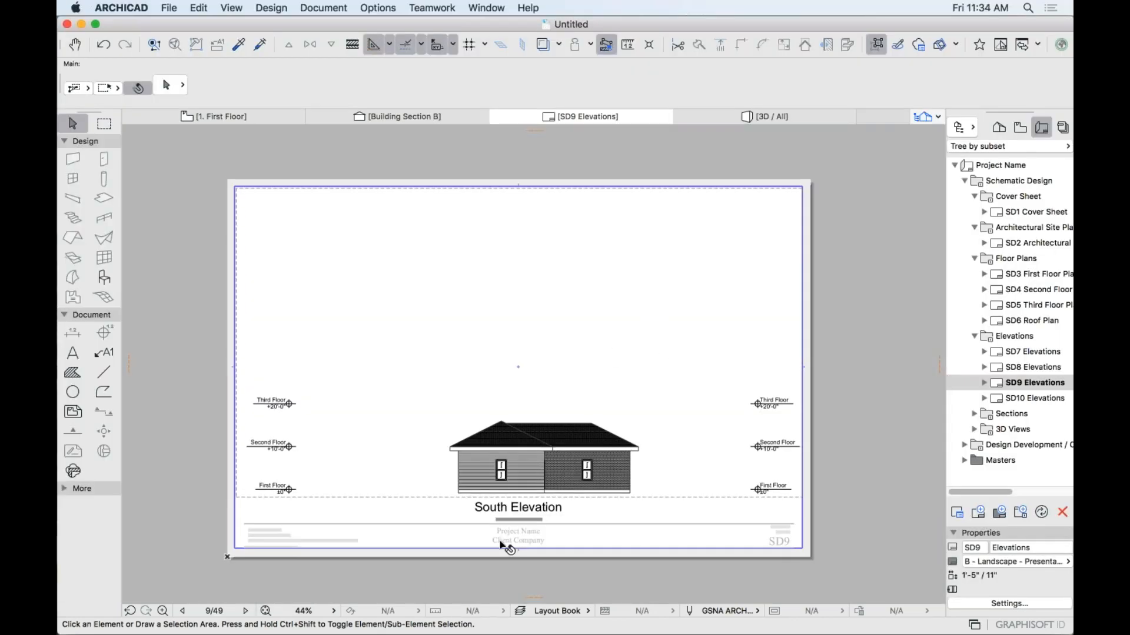
pyautogui.scroll(2, 503, 544)
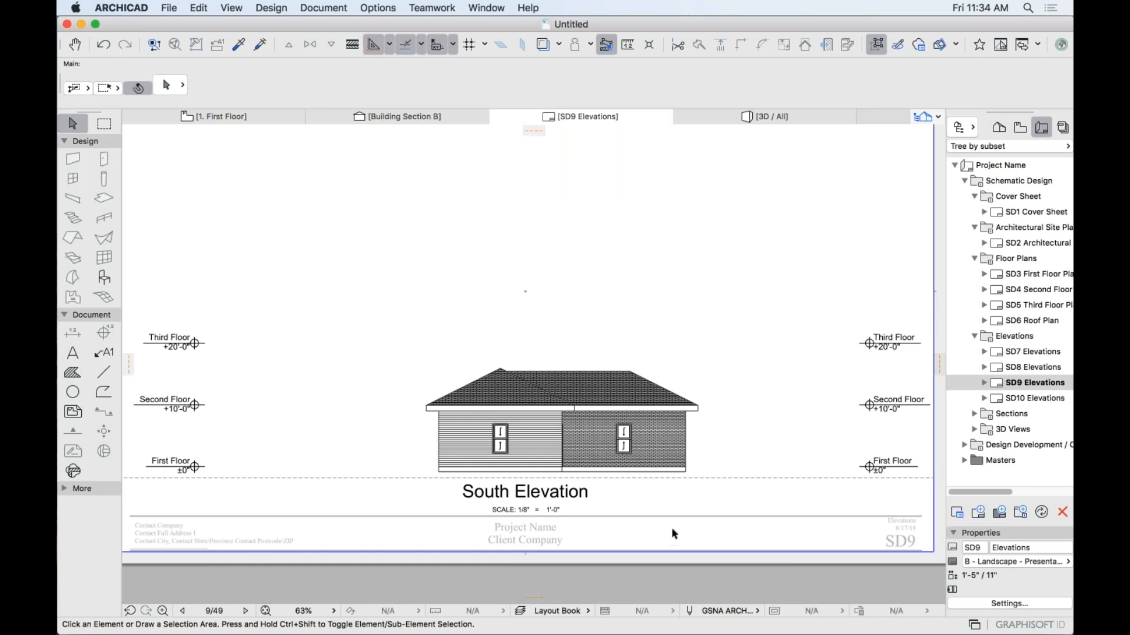
pyautogui.moveTo(628, 524); pyautogui.dragTo(533, 514, button='middle')
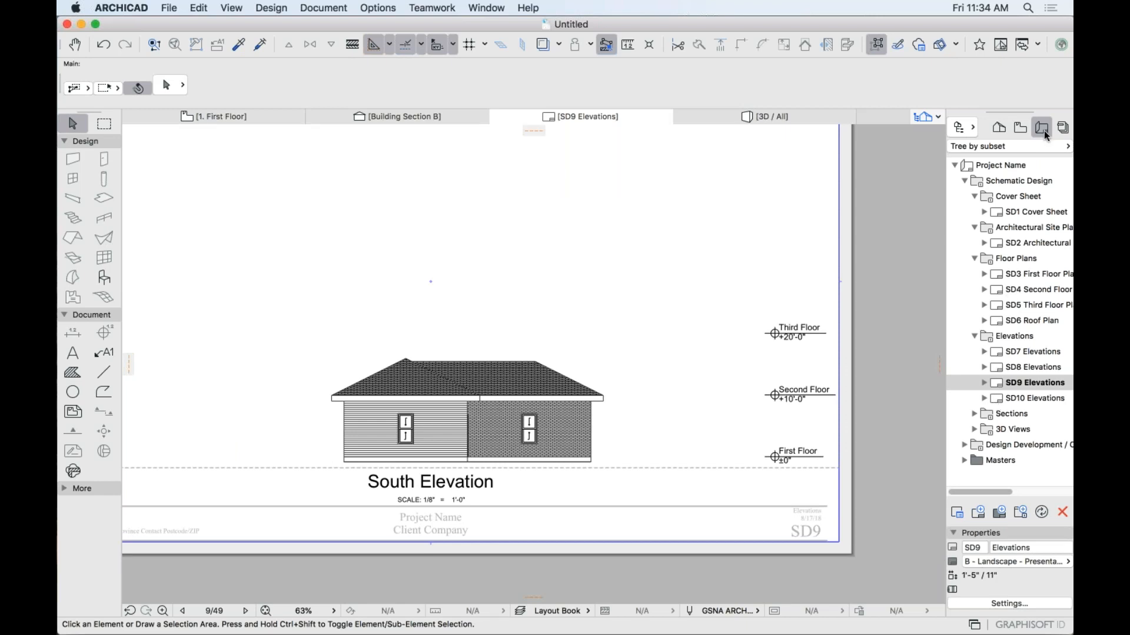
pyautogui.click(1062, 127)
pyautogui.click(994, 147)
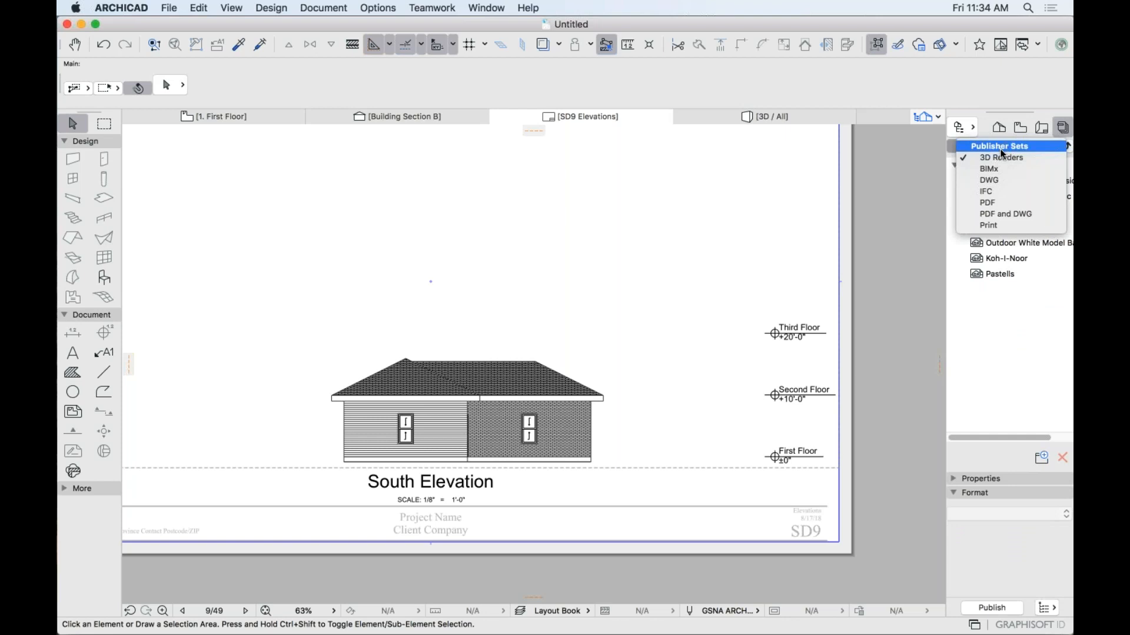
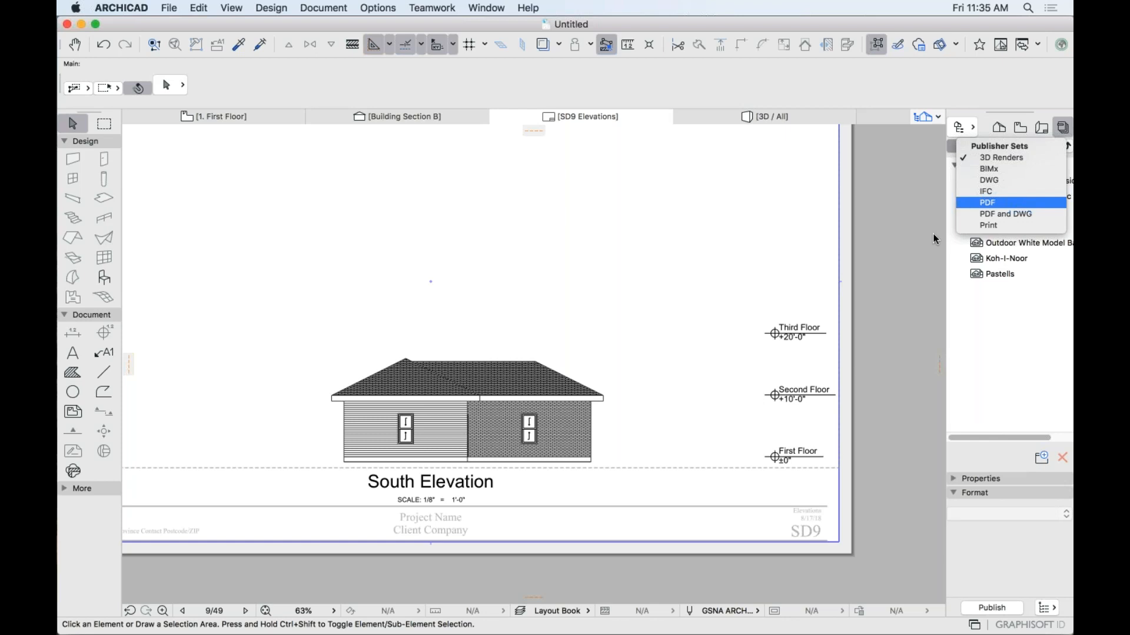
# Close the publisher sets list and zoom in on the South Elevation drawing.
pyautogui.click(473, 433)
pyautogui.scroll(4, 480, 434)
pyautogui.moveTo(502, 414); pyautogui.dragTo(568, 366, button='middle')
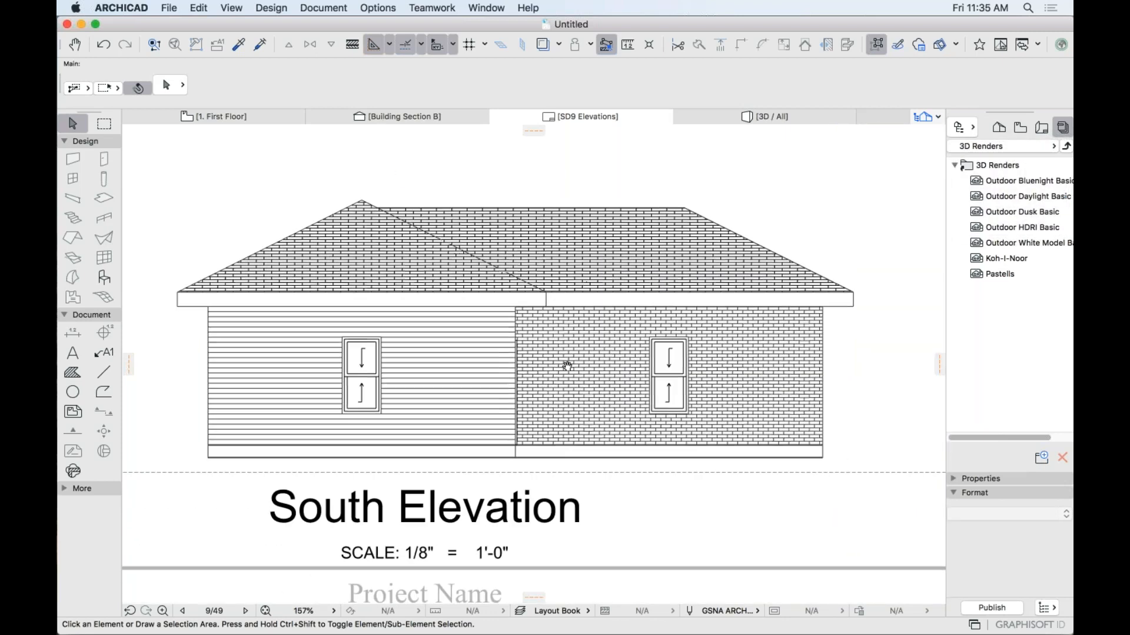
pyautogui.click(582, 393)
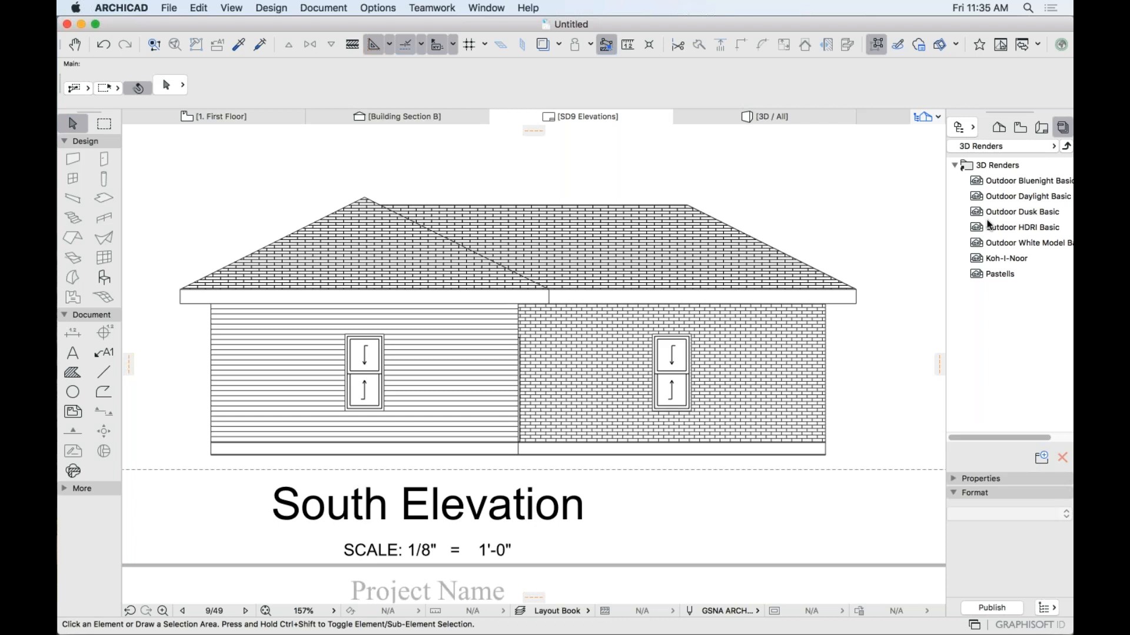
# Switch to Building Section B, then to the 3D / All view, and orbit the house.
pyautogui.click(412, 116)
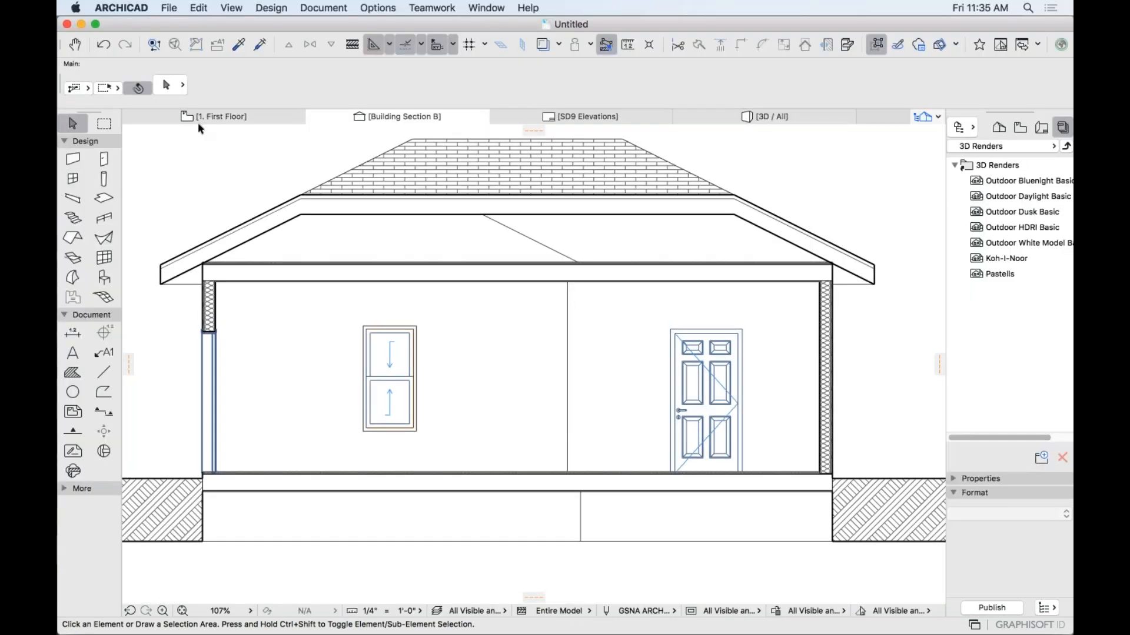
pyautogui.click(714, 121)
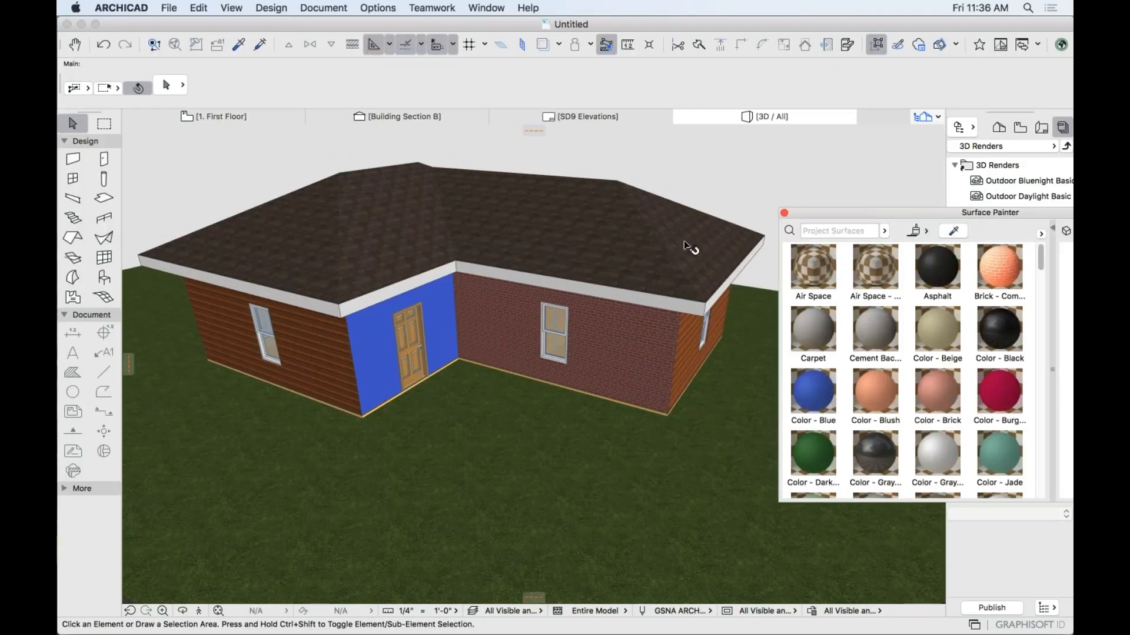
pyautogui.moveTo(686, 246)
pyautogui.mouseDown()
pyautogui.moveTo(634, 240)
pyautogui.moveTo(732, 239)
pyautogui.moveTo(663, 227)
pyautogui.moveTo(643, 242)
pyautogui.moveTo(653, 247)
pyautogui.mouseUp()
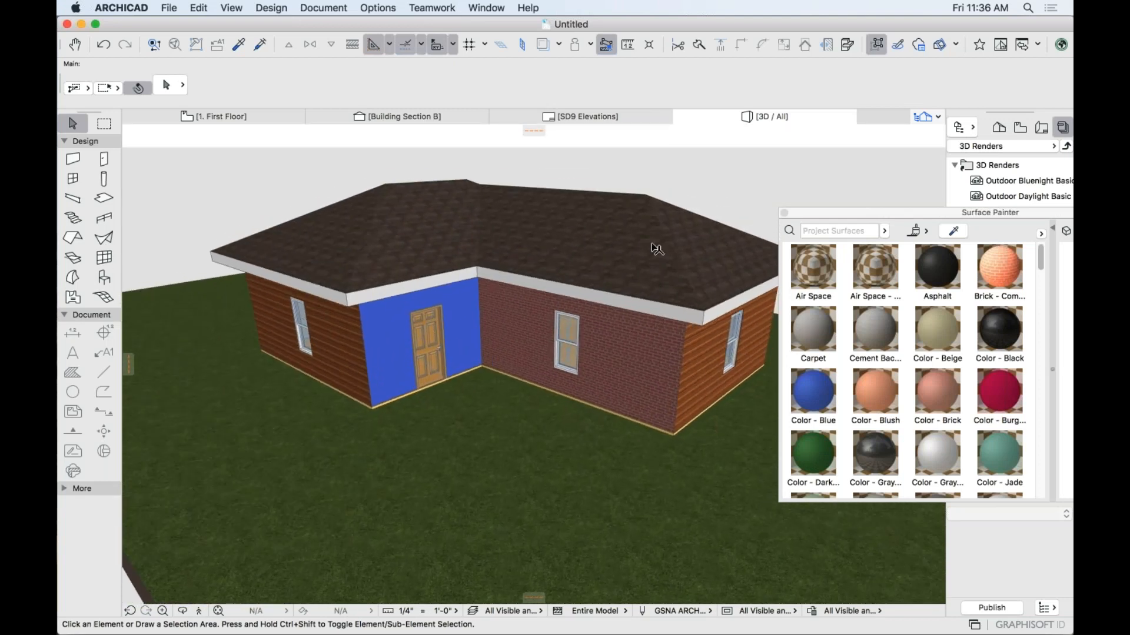
# Close the Surface Painter palette and open PhotoRendering Settings from Window > Palettes.
pyautogui.click(784, 213)
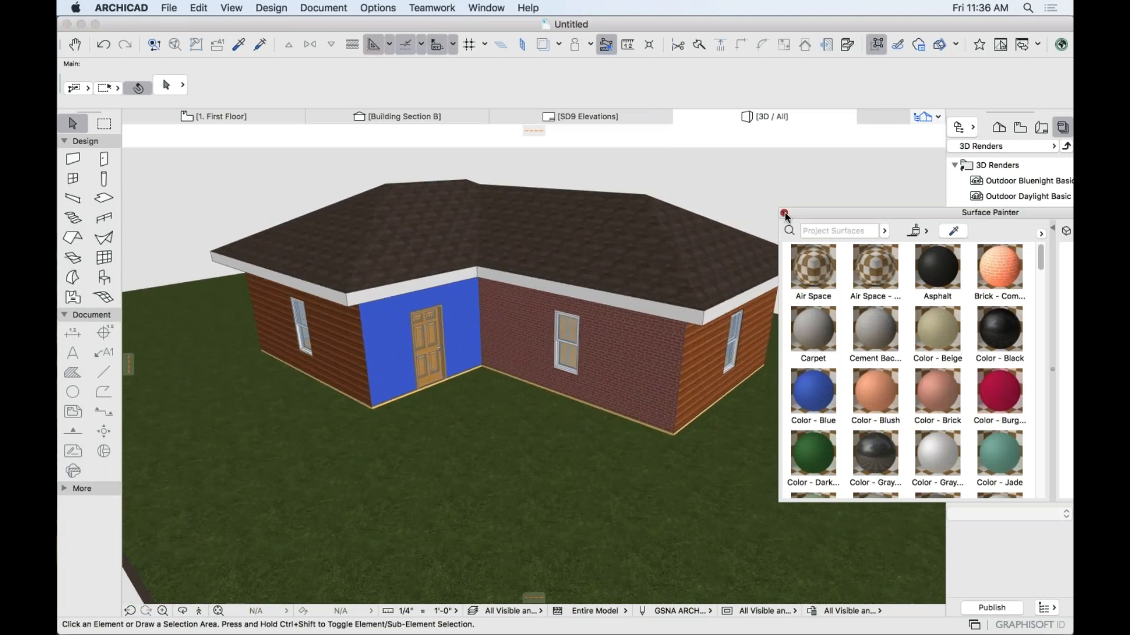
pyautogui.click(784, 213)
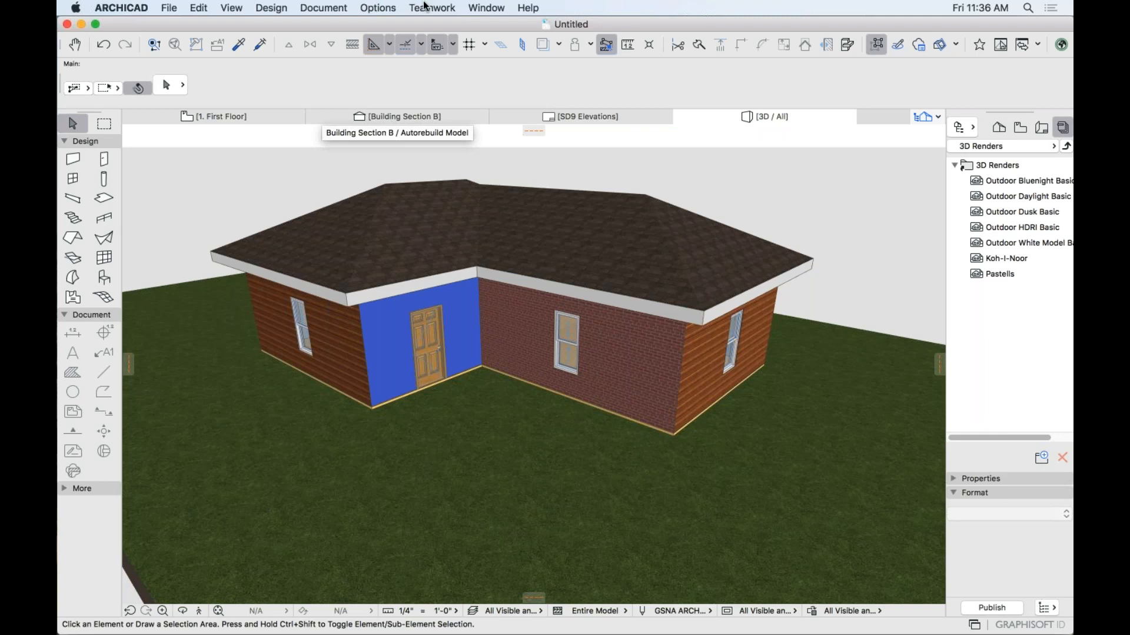
pyautogui.click(491, 8)
pyautogui.moveTo(568, 218)
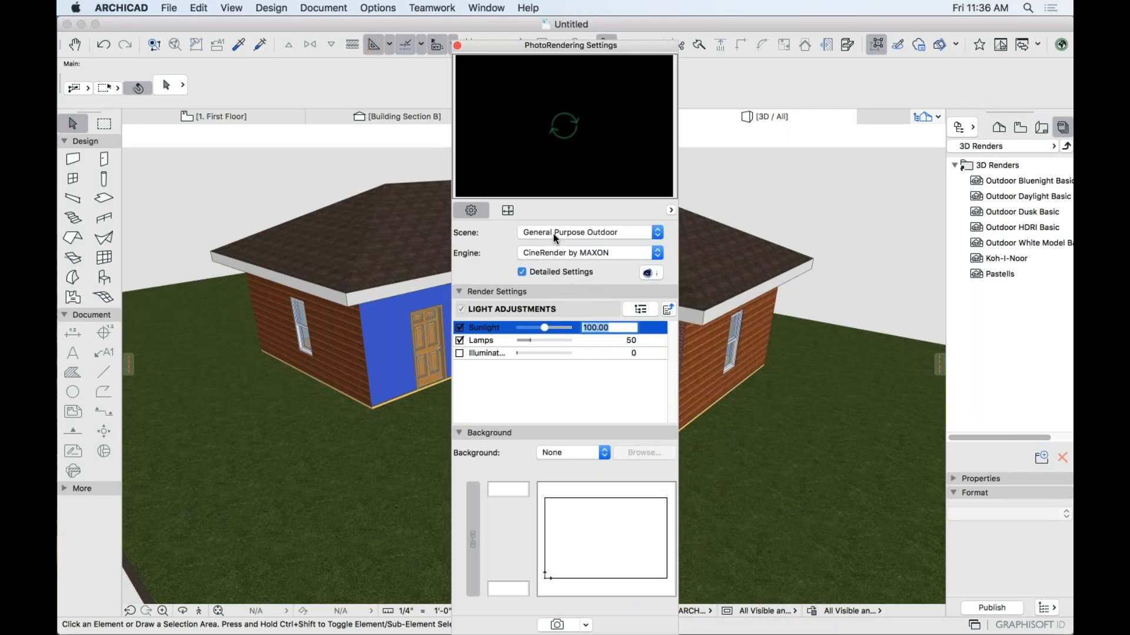
# Keep the General Purpose Outdoor scene, preview the render, then close the palette.
pyautogui.click(553, 233)
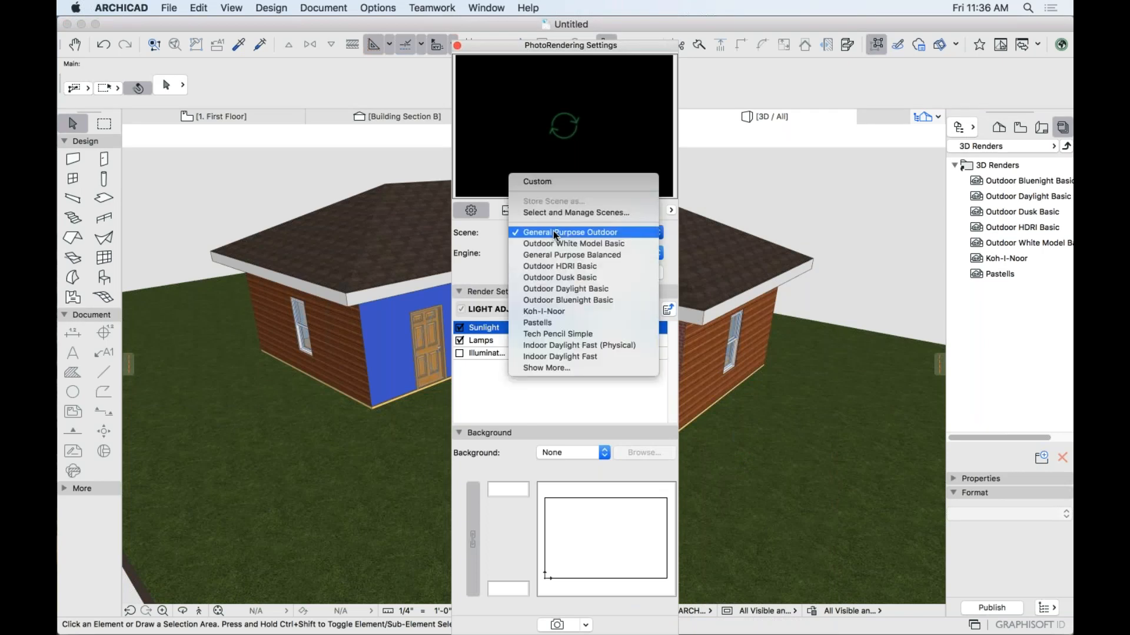
pyautogui.click(555, 233)
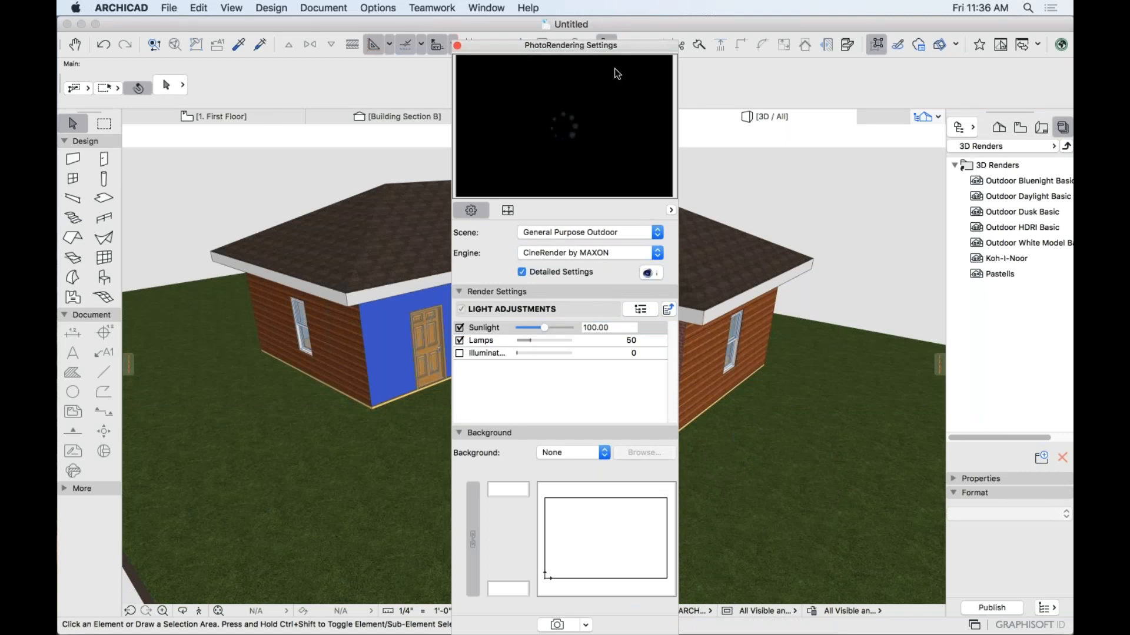
pyautogui.moveTo(634, 46); pyautogui.dragTo(935, 182)
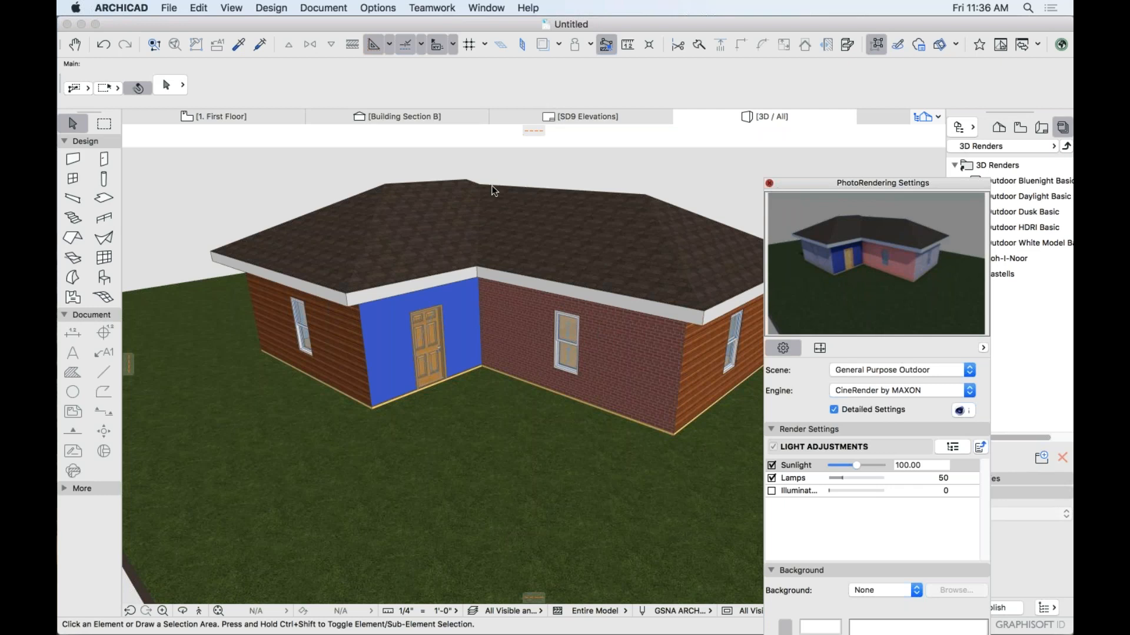
pyautogui.click(769, 183)
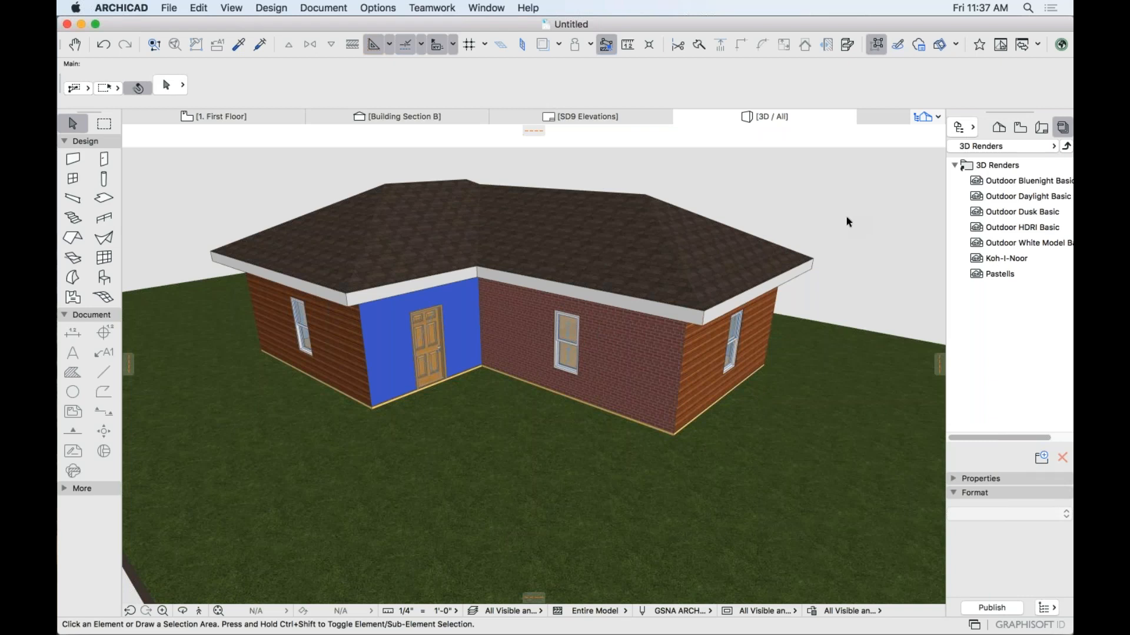
# Select all and deselect, pan the 1. First Floor plan to empty space, and pick the Wall tool.
pyautogui.press('super+a')
pyautogui.press('Escape')
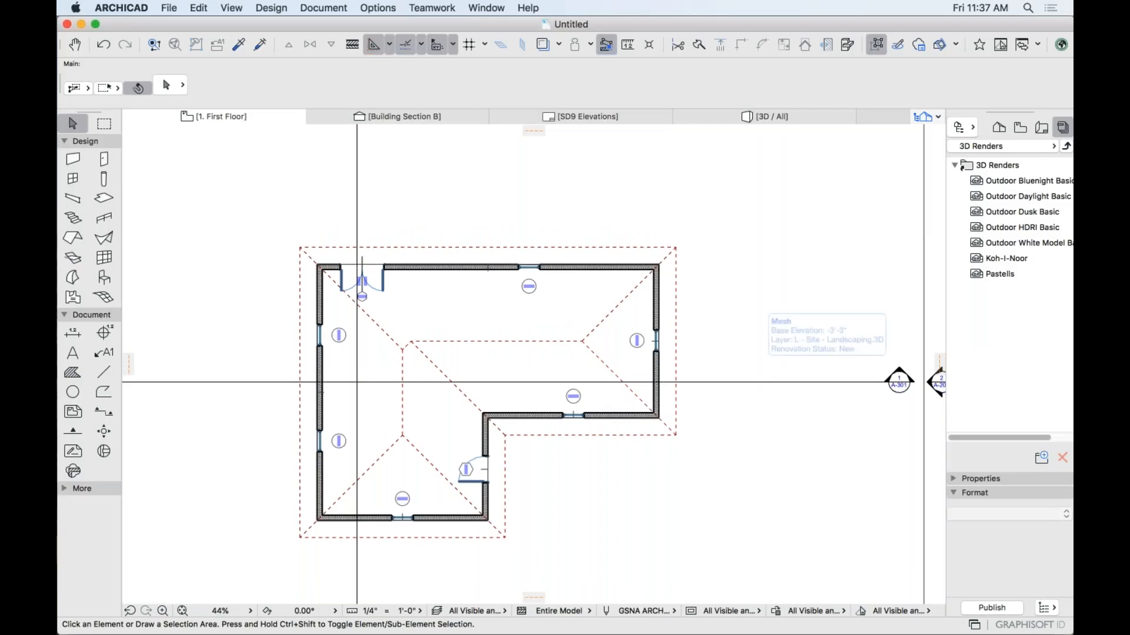
pyautogui.scroll(-5, 540, 400)
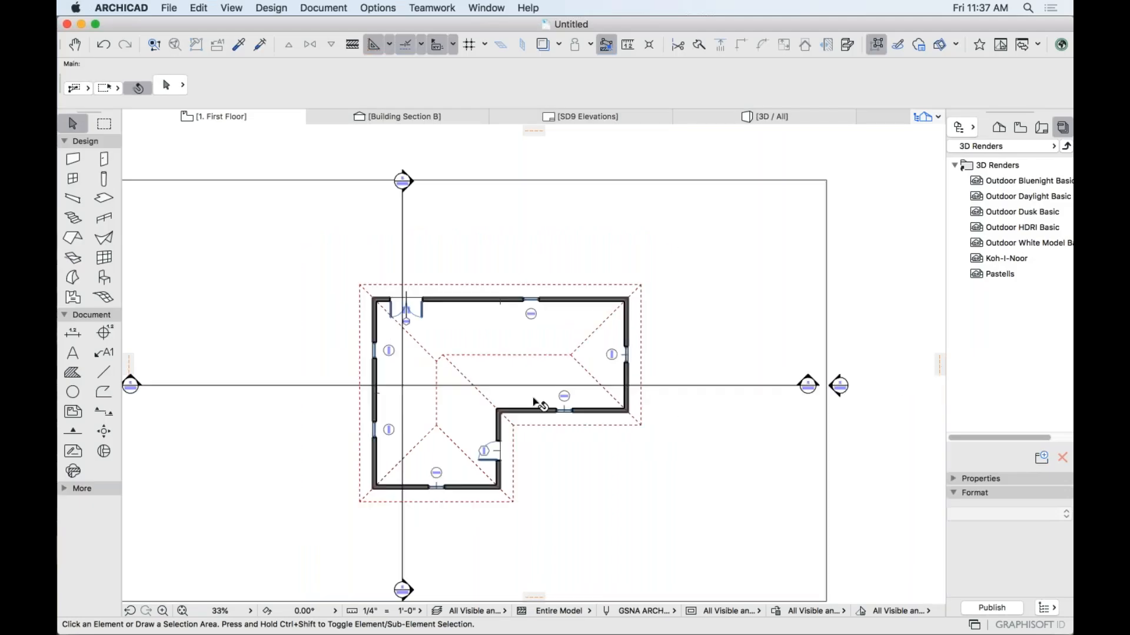
pyautogui.moveTo(664, 369); pyautogui.dragTo(829, 352, button='middle')
pyautogui.moveTo(553, 346); pyautogui.dragTo(636, 338, button='middle')
pyautogui.scroll(4, 602, 315)
pyautogui.moveTo(489, 328); pyautogui.dragTo(614, 324, button='middle')
pyautogui.scroll(2, 591, 315)
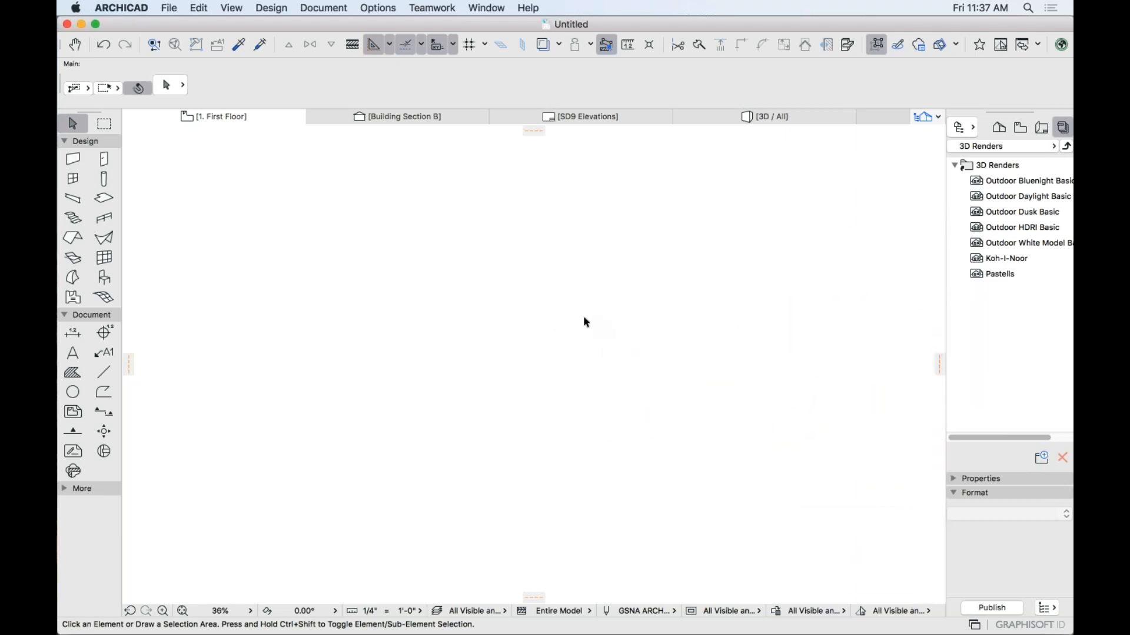
pyautogui.click(73, 159)
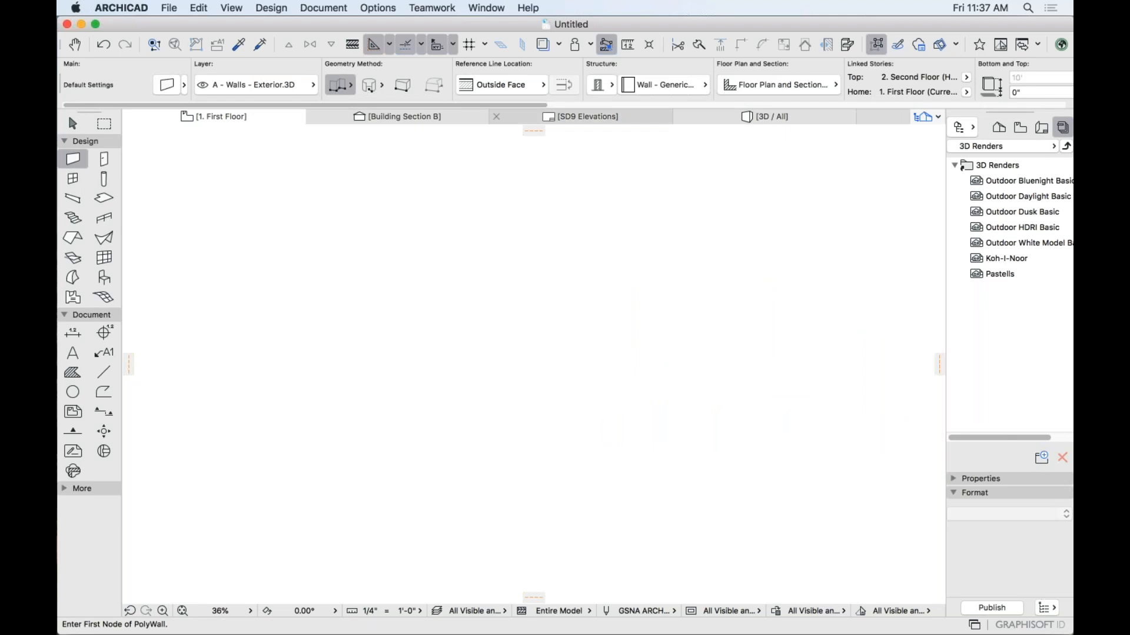
# Set the wall structure to basic Masonry and start a trial wall, then cancel it.
pyautogui.click(598, 85)
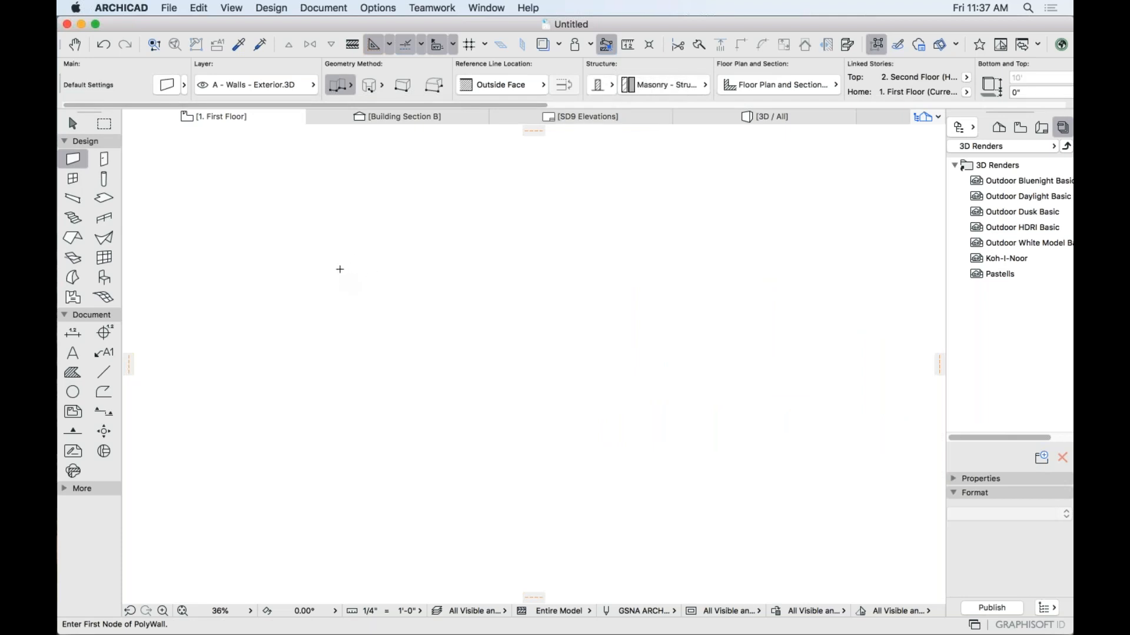
pyautogui.click(361, 269)
pyautogui.scroll(4, 403, 269)
pyautogui.moveTo(375, 265); pyautogui.dragTo(561, 257, button='middle')
pyautogui.scroll(-3, 538, 258)
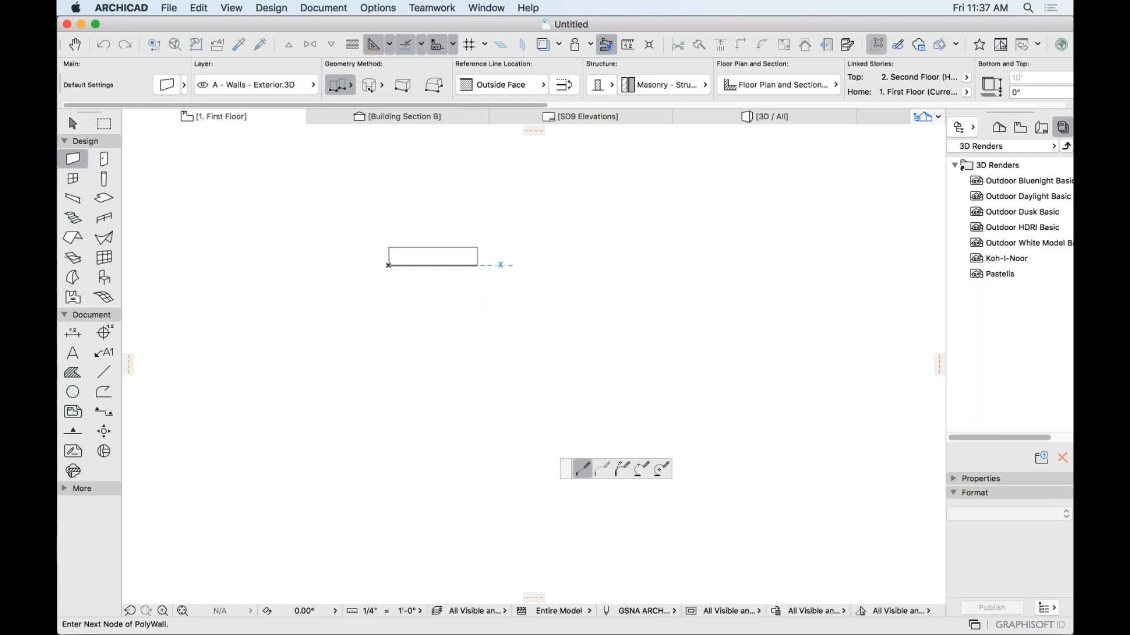
pyautogui.press('Escape')
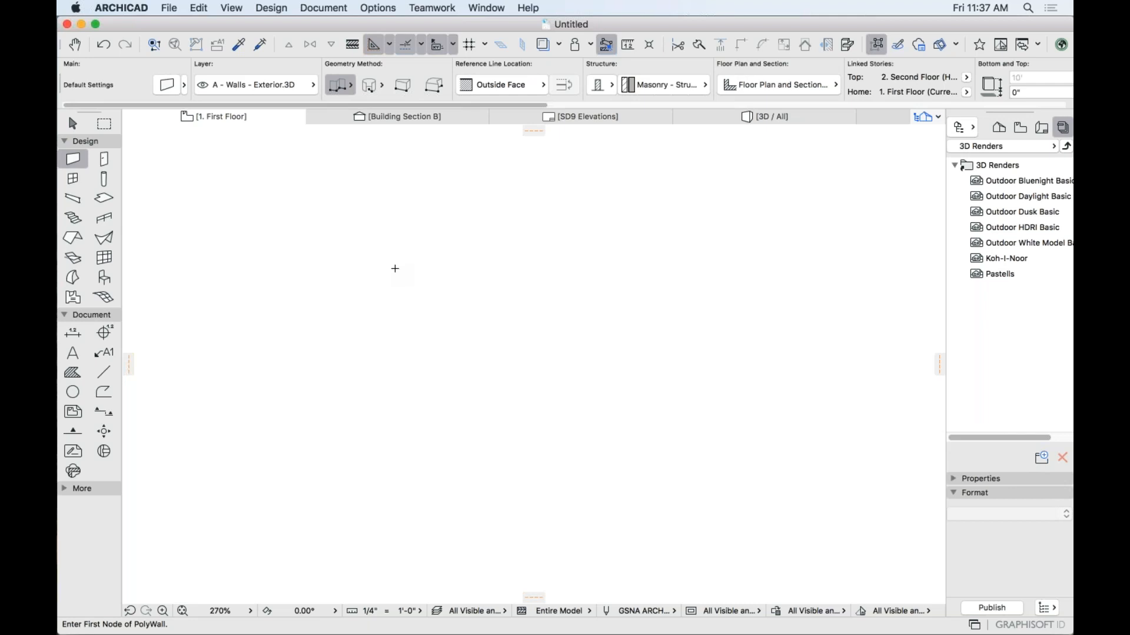
# Draw a straight masonry wall from left to right in the empty area.
pyautogui.click(377, 267)
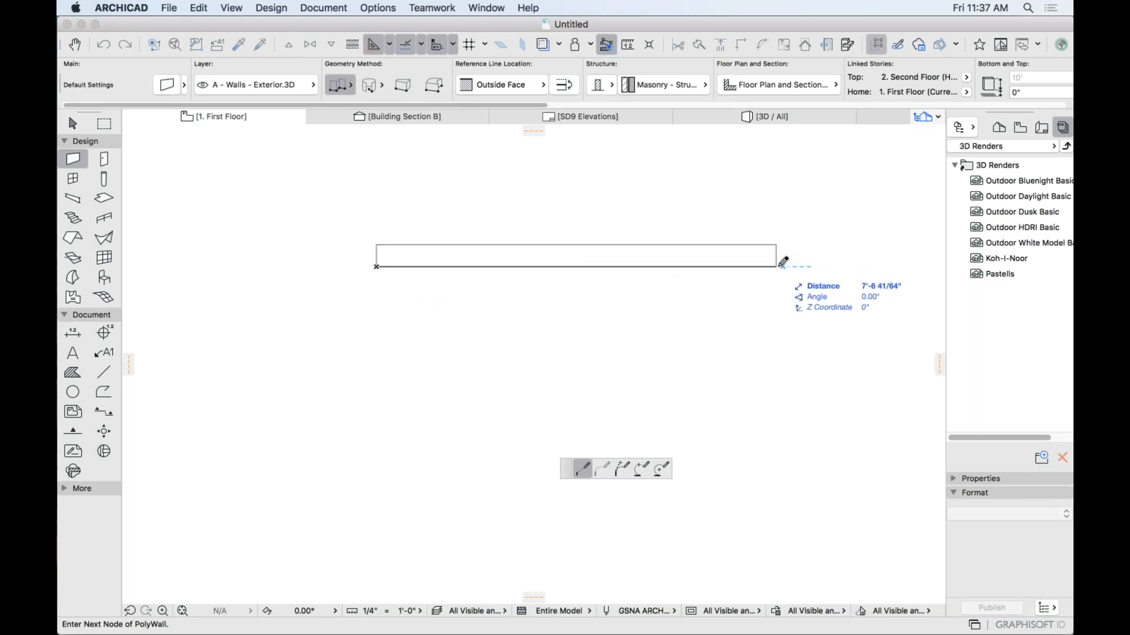
pyautogui.moveTo(724, 267); pyautogui.dragTo(647, 257, button='middle')
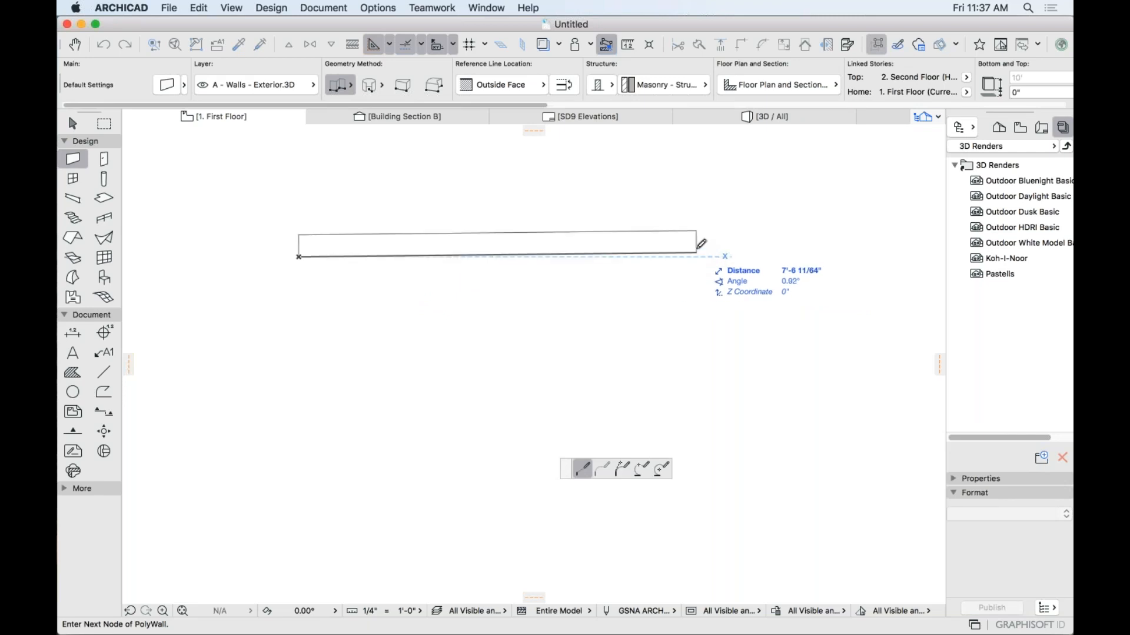
pyautogui.click(699, 257)
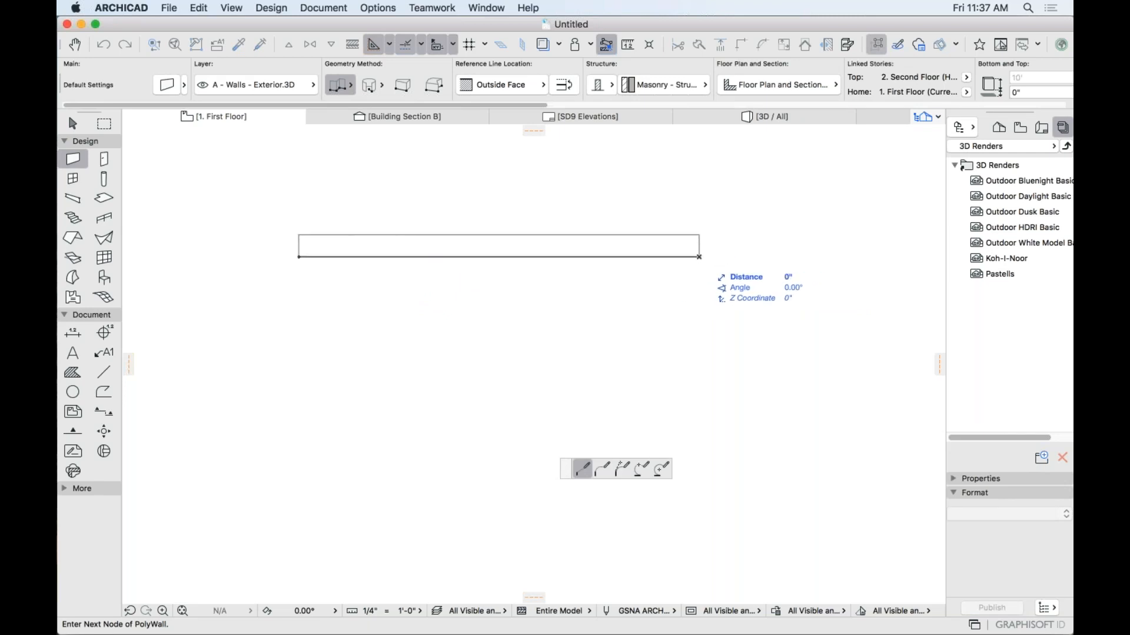
pyautogui.click(699, 257)
pyautogui.keyDown('shift'); pyautogui.click(699, 258); pyautogui.keyUp('shift')
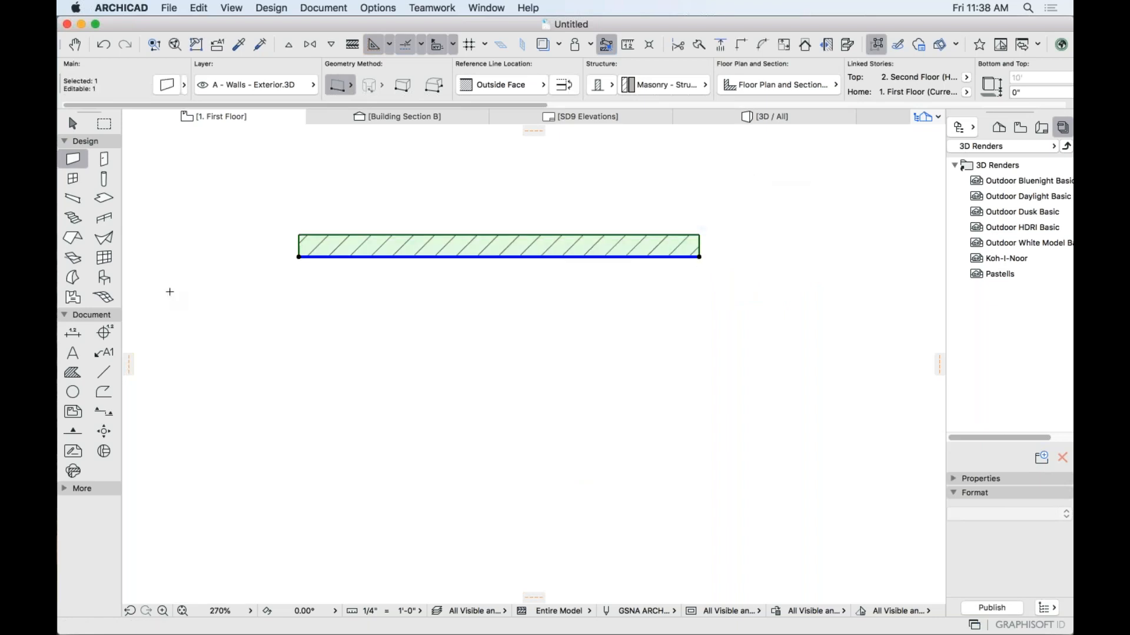
pyautogui.press('Escape')
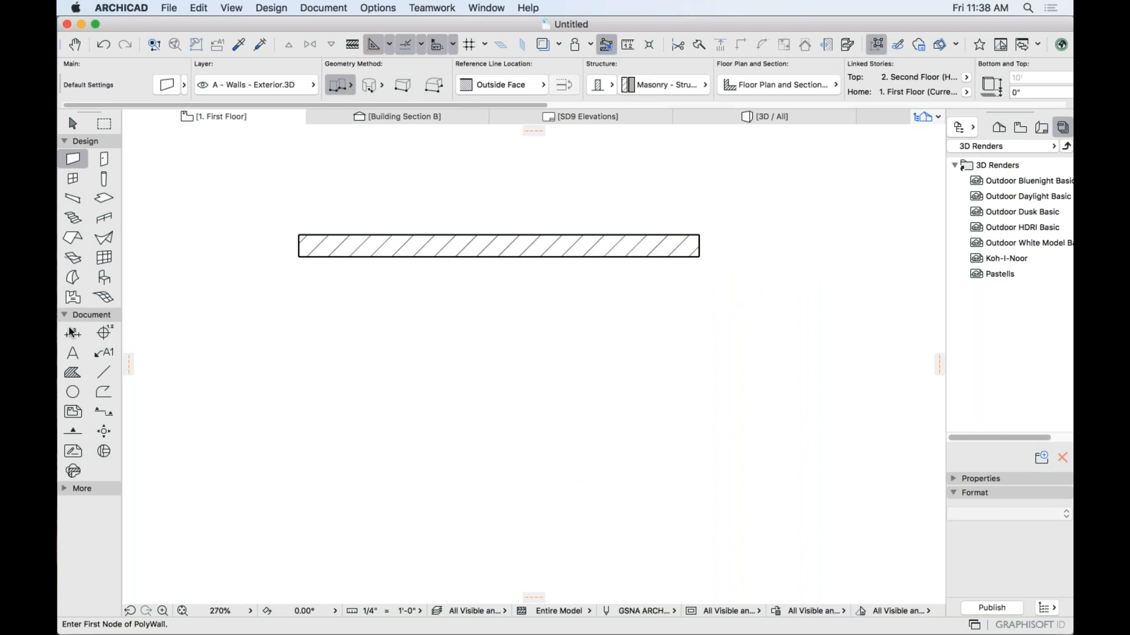
# Dimension the wall's length, 7'-6 51/64", above it.
pyautogui.click(70, 332)
pyautogui.click(299, 235)
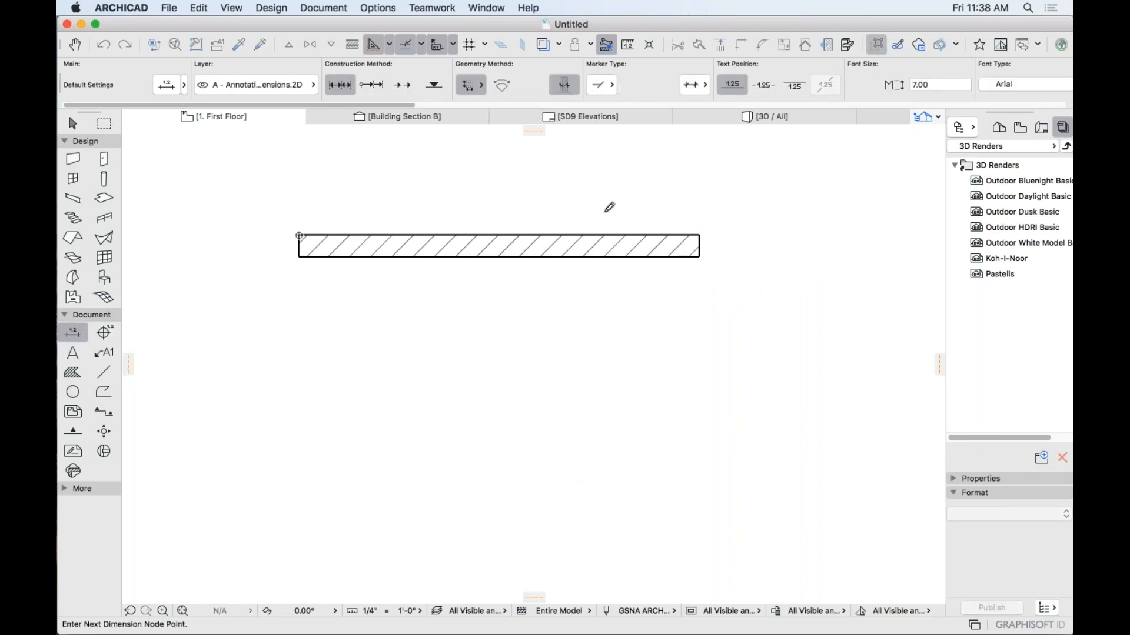
pyautogui.click(700, 235)
pyautogui.doubleClick(651, 189)
pyautogui.click(601, 183)
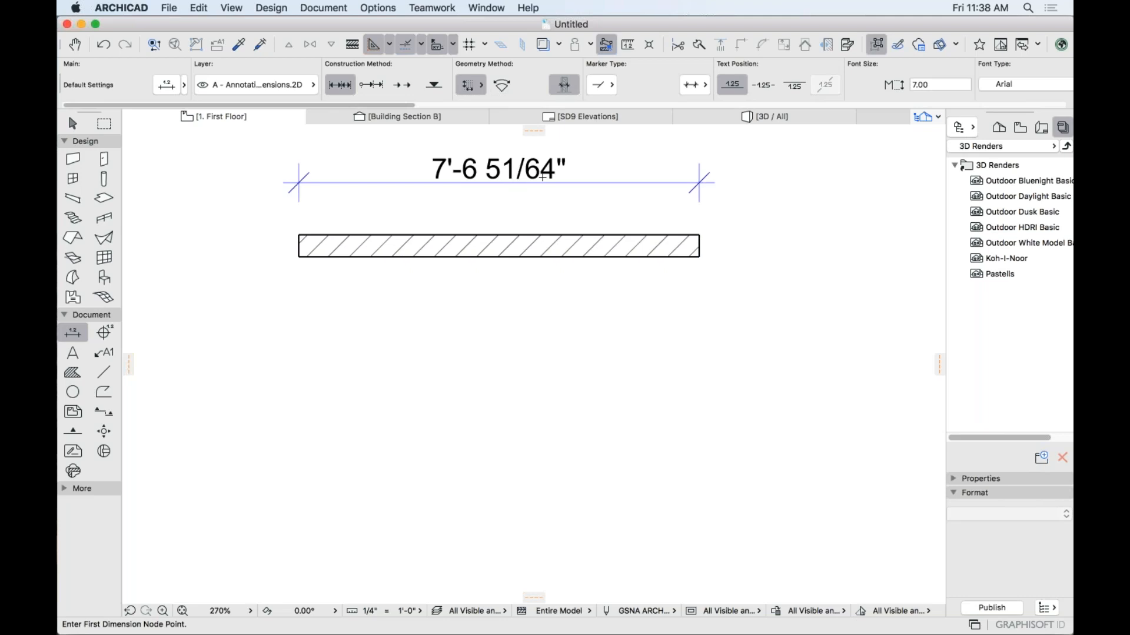
pyautogui.click(73, 160)
# Draw a second wall below the first with a 12'-6" length.
pyautogui.click(302, 318)
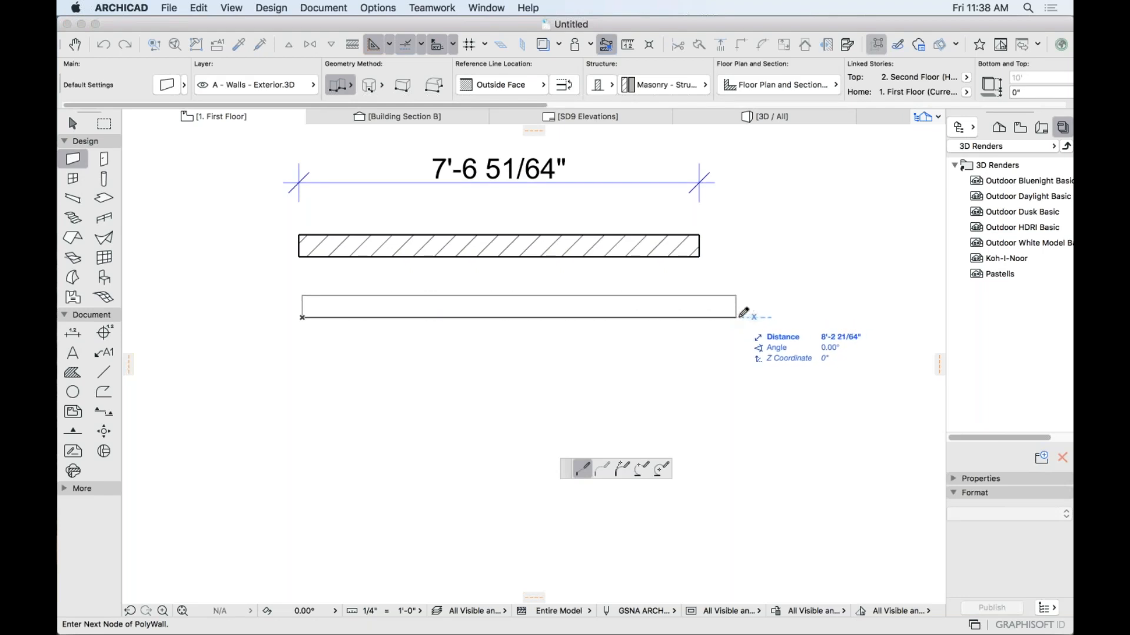
pyautogui.write('12.5')
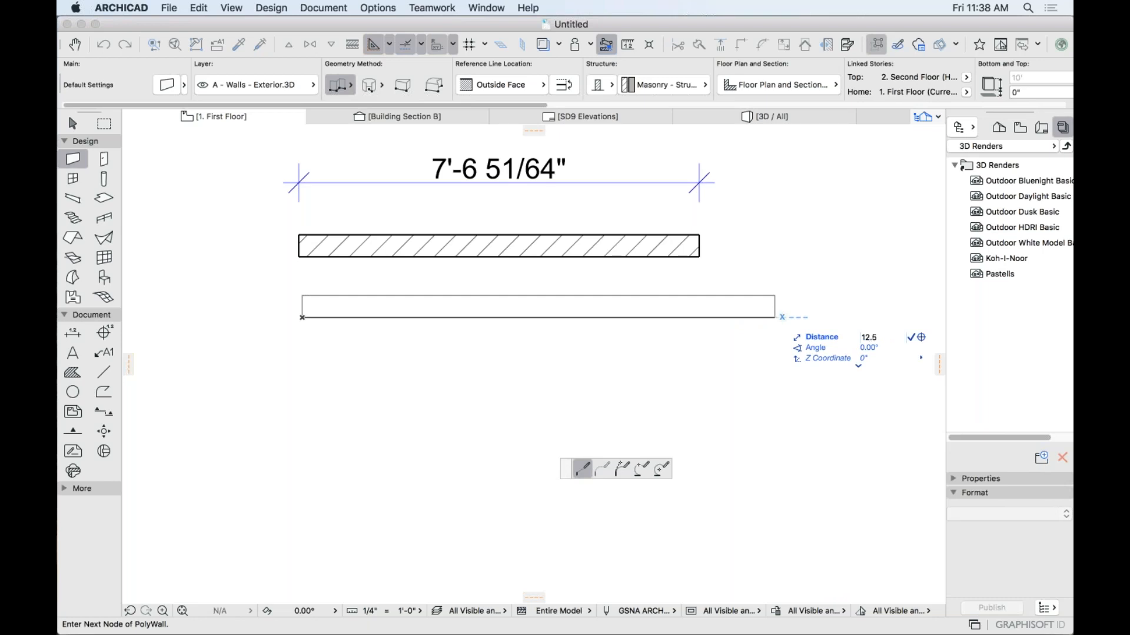
pyautogui.press('Return')
pyautogui.moveTo(871, 328); pyautogui.dragTo(750, 327, button='middle')
pyautogui.doubleClick(789, 315)
pyautogui.scroll(-2, 782, 371)
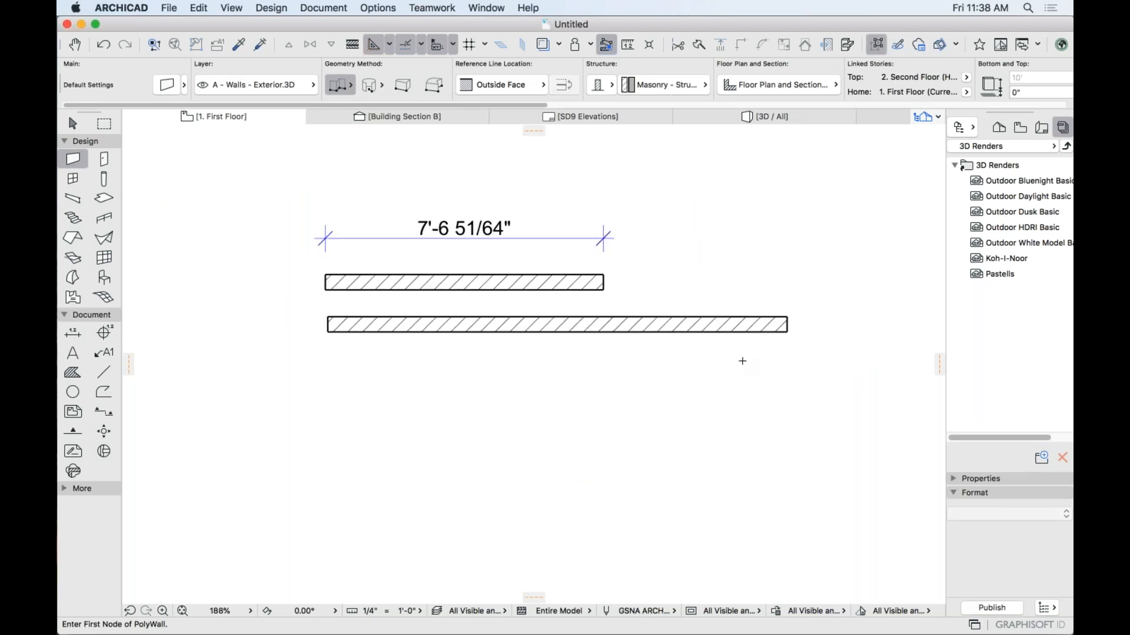
# Dimension the lower wall's 12'-6" length below it.
pyautogui.click(73, 333)
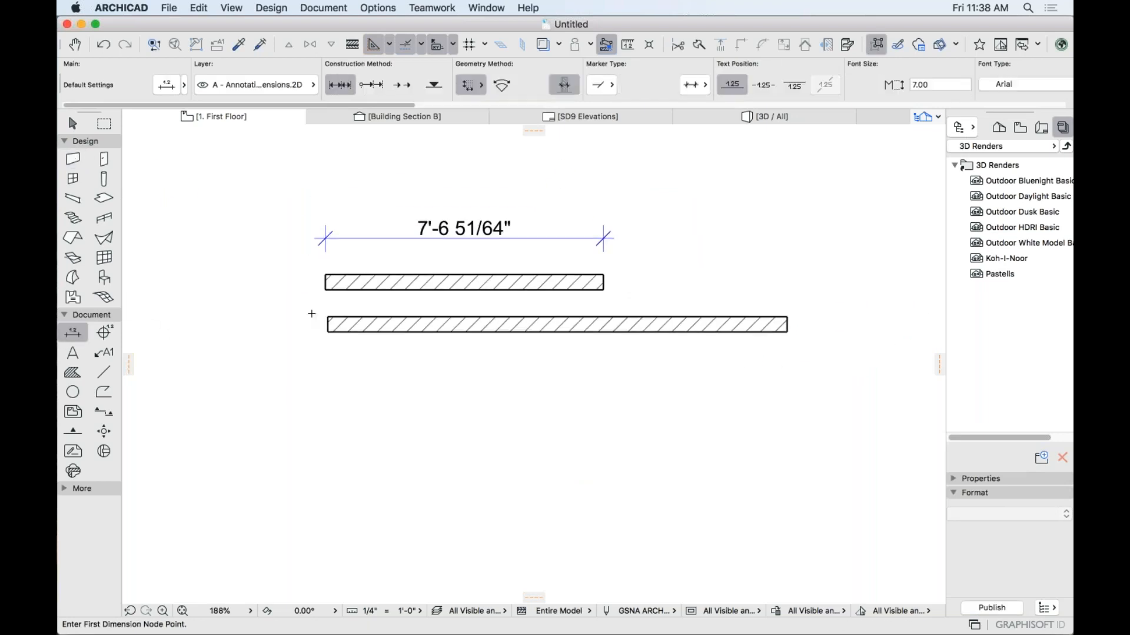
pyautogui.click(328, 333)
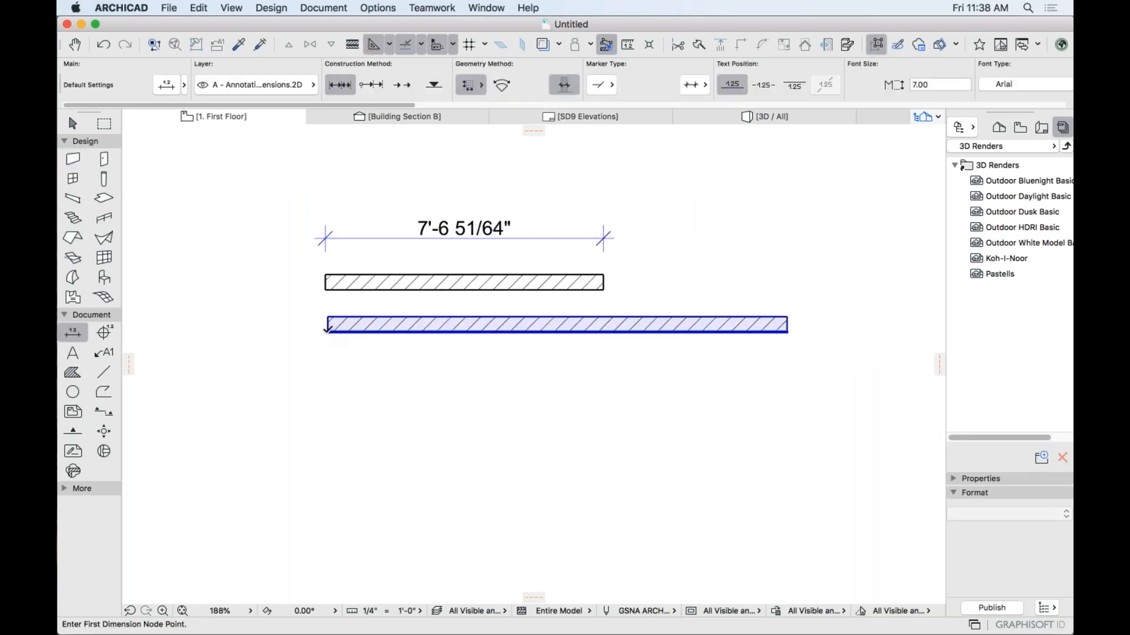
pyautogui.doubleClick(789, 329)
pyautogui.click(758, 369)
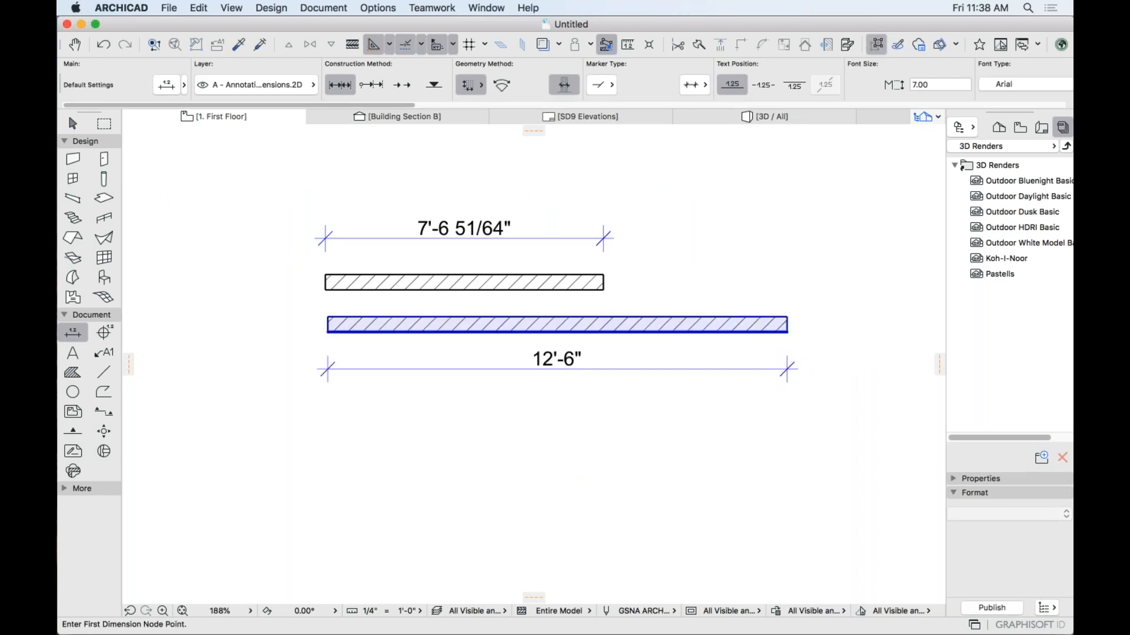
# Stretch both ends of the upper wall to line up with the lower wall's ends.
pyautogui.keyDown('shift'); pyautogui.click(603, 290); pyautogui.keyUp('shift')
pyautogui.click(603, 290)
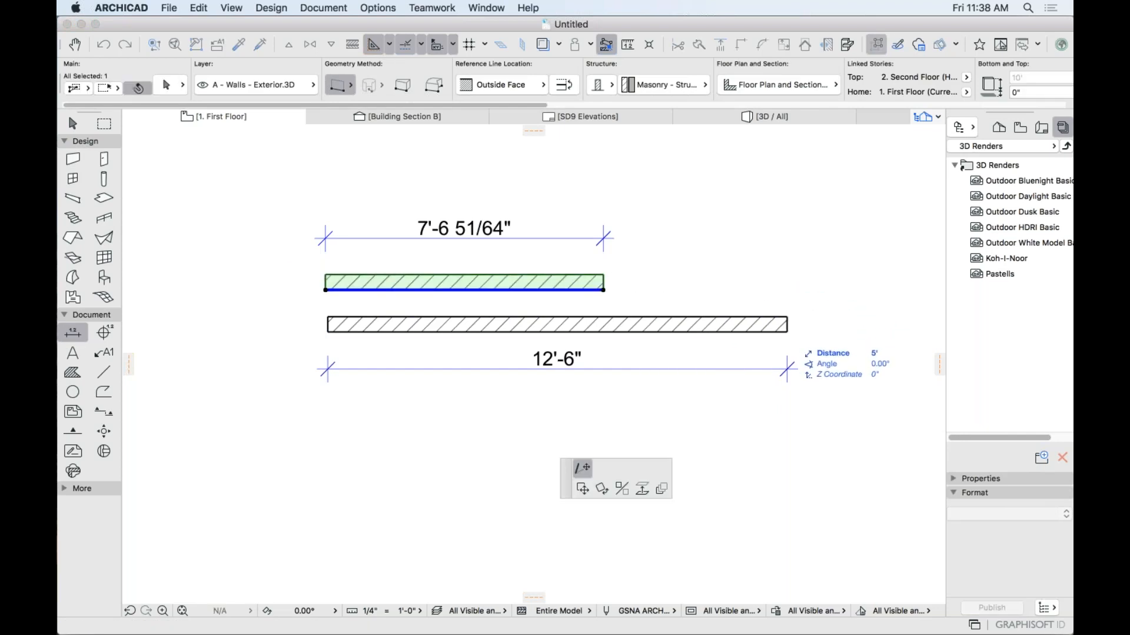
pyautogui.click(788, 327)
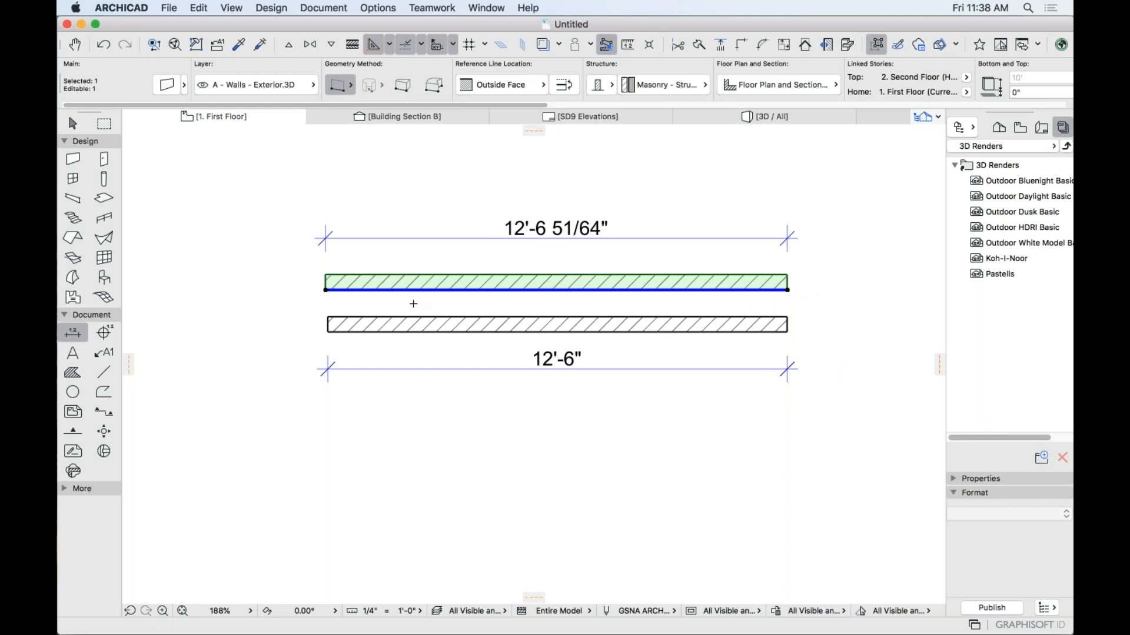
pyautogui.click(325, 290)
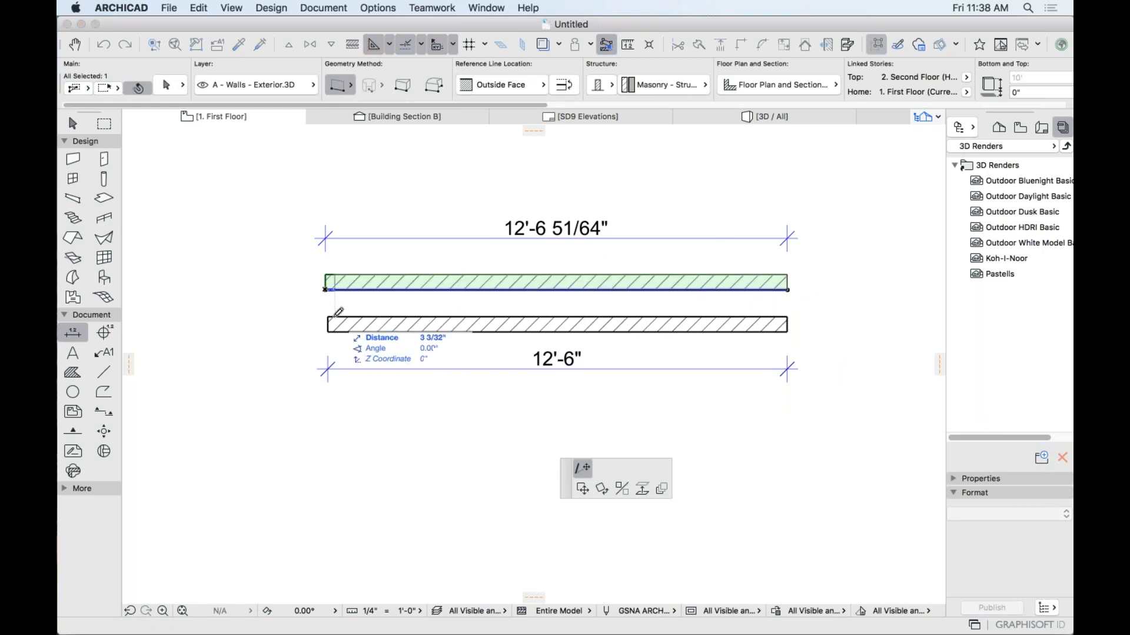
pyautogui.click(328, 290)
pyautogui.press('Escape')
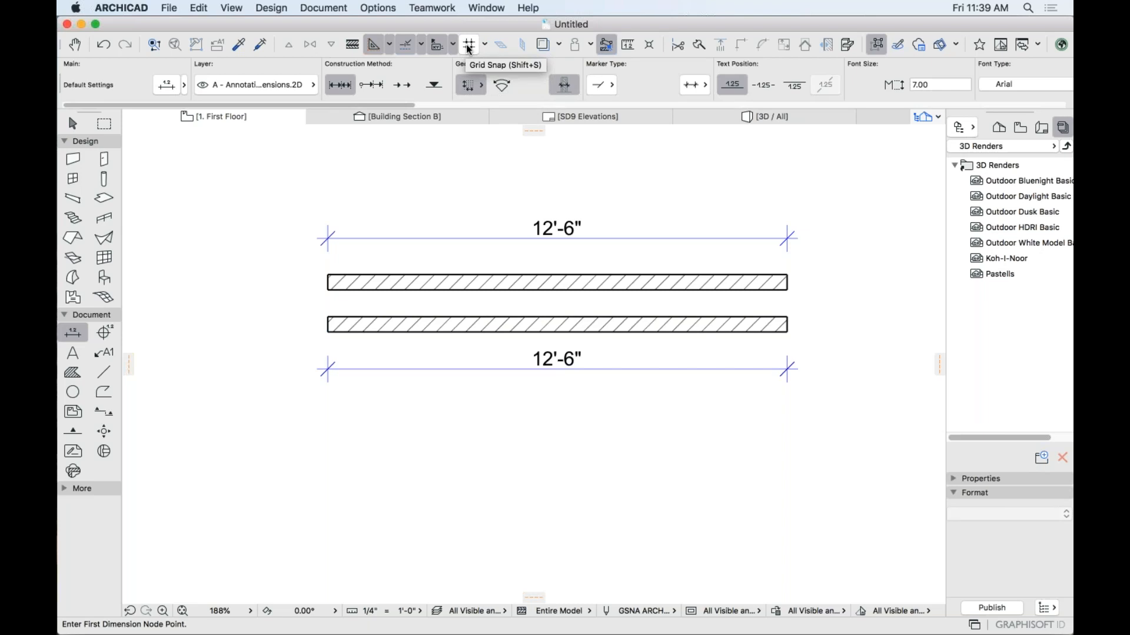
# Turn on the construction grid and draw a wall between grid lines.
pyautogui.click(485, 46)
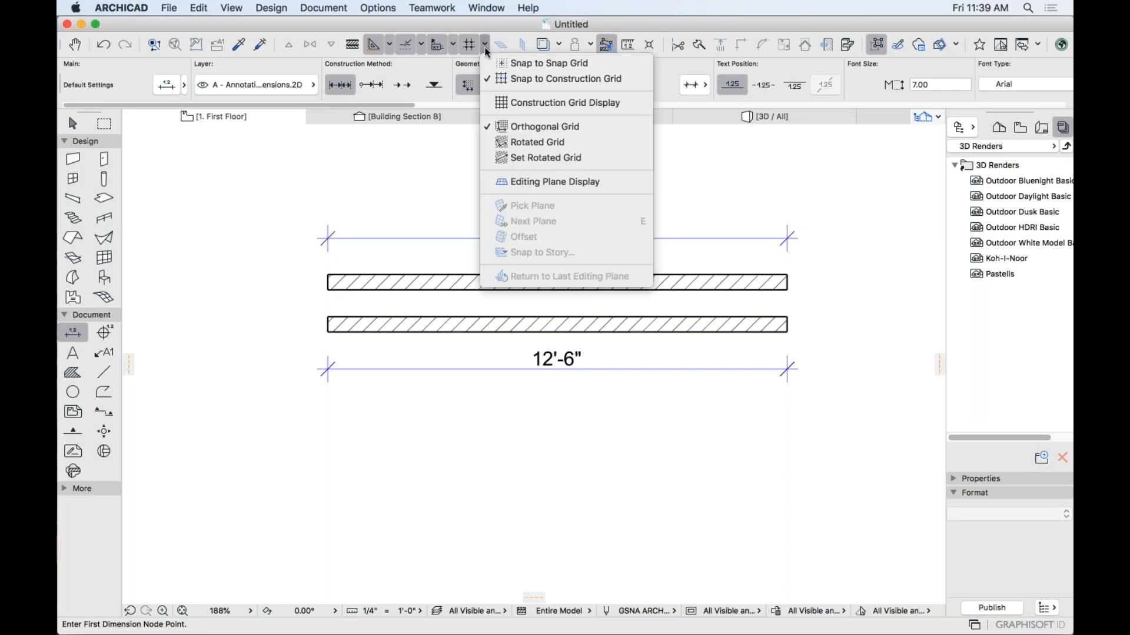
pyautogui.click(565, 102)
pyautogui.click(500, 528)
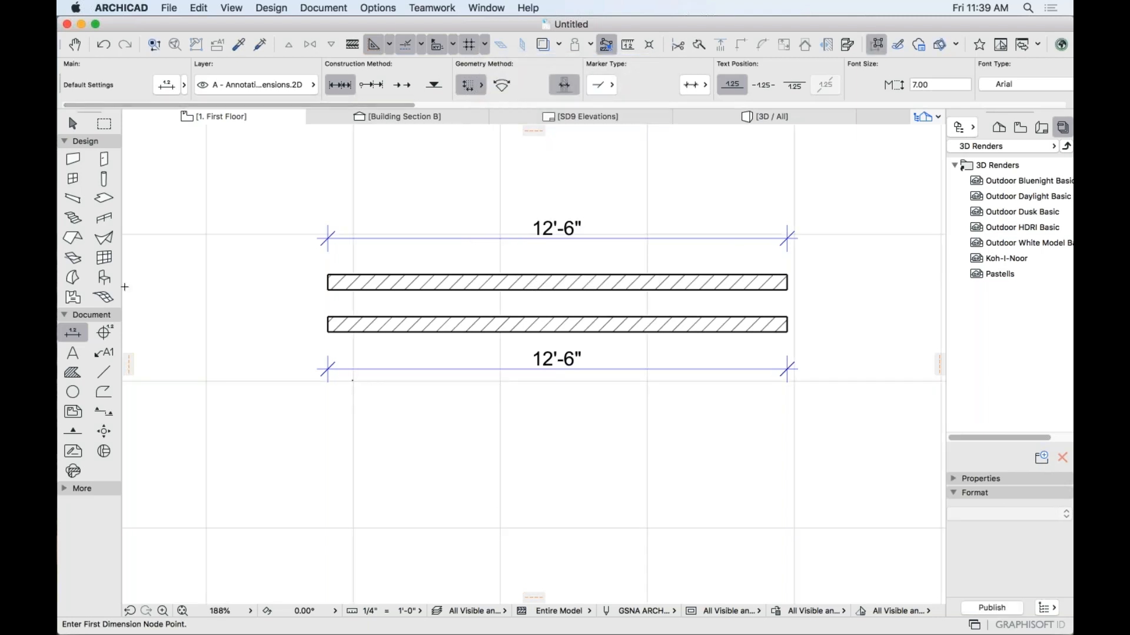
pyautogui.click(73, 159)
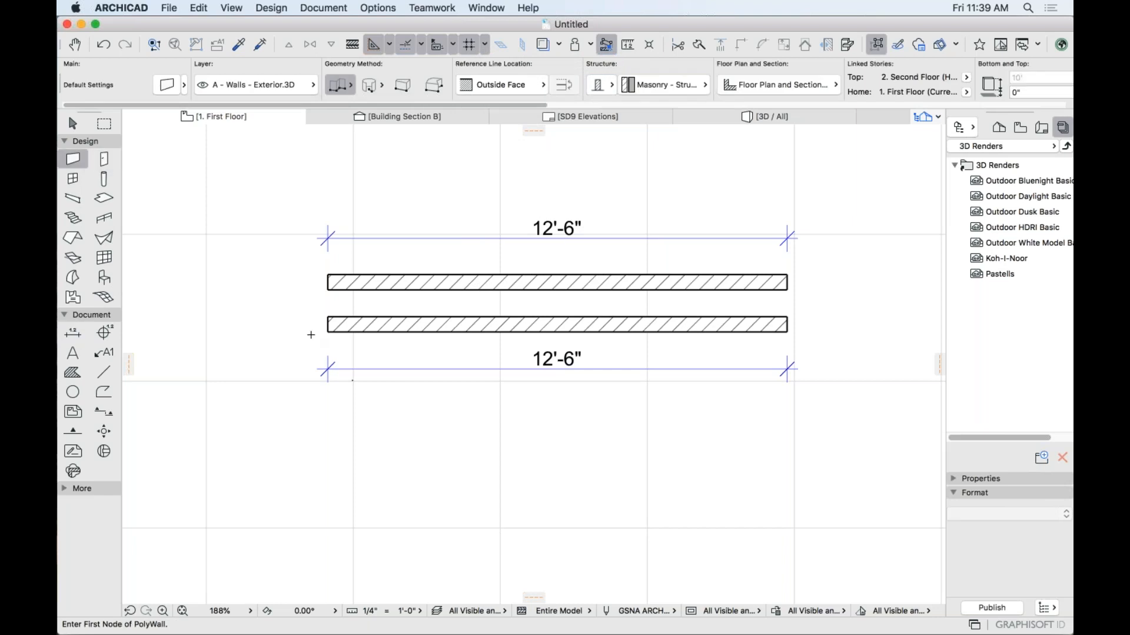
pyautogui.click(355, 525)
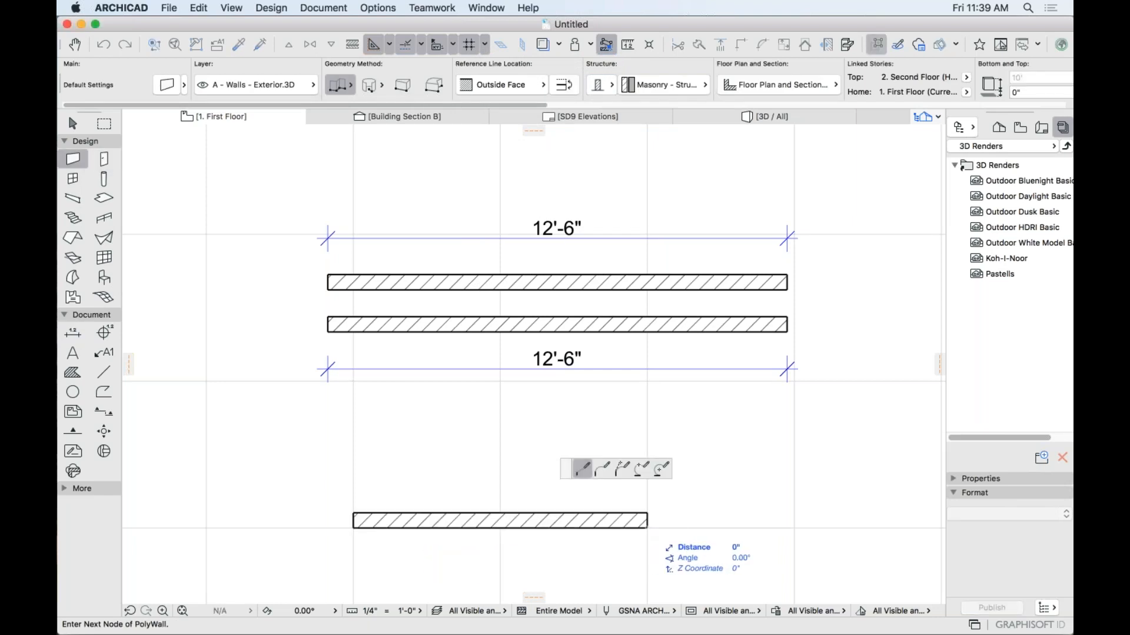
pyautogui.doubleClick(647, 525)
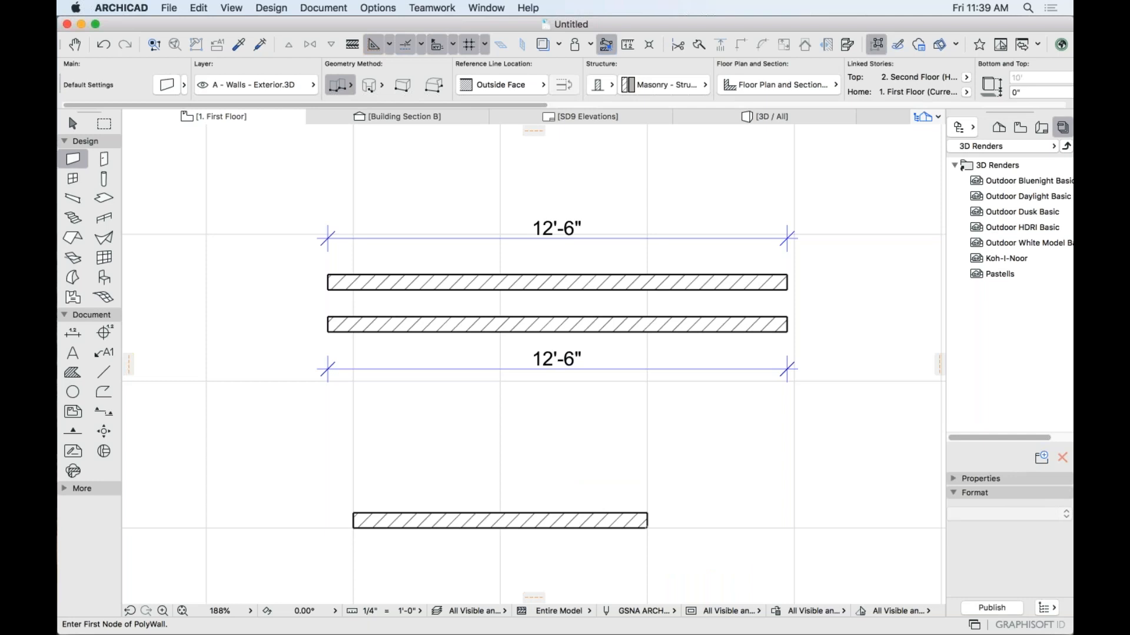
# Dimension the new wall as 8'-0" above it.
pyautogui.click(73, 333)
pyautogui.click(353, 528)
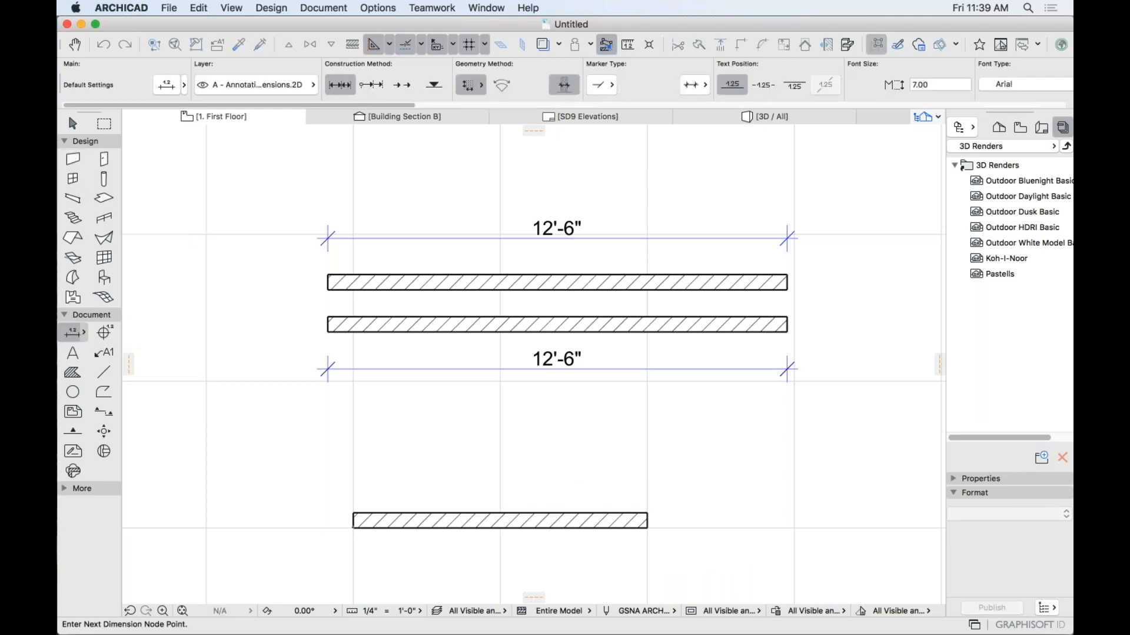
pyautogui.doubleClick(646, 516)
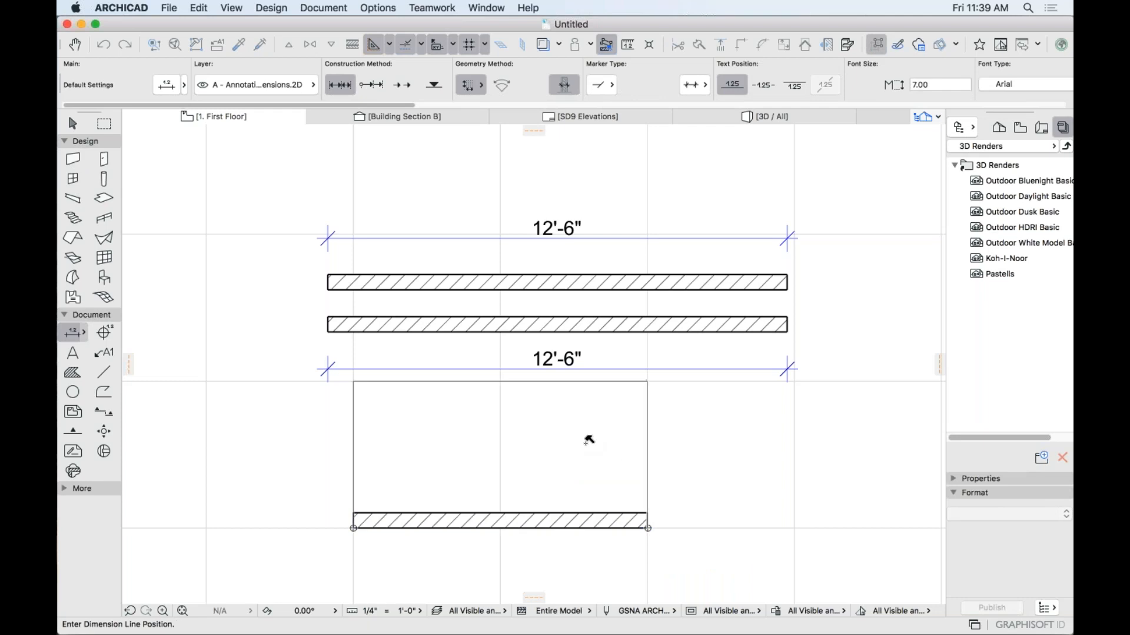
pyautogui.click(533, 381)
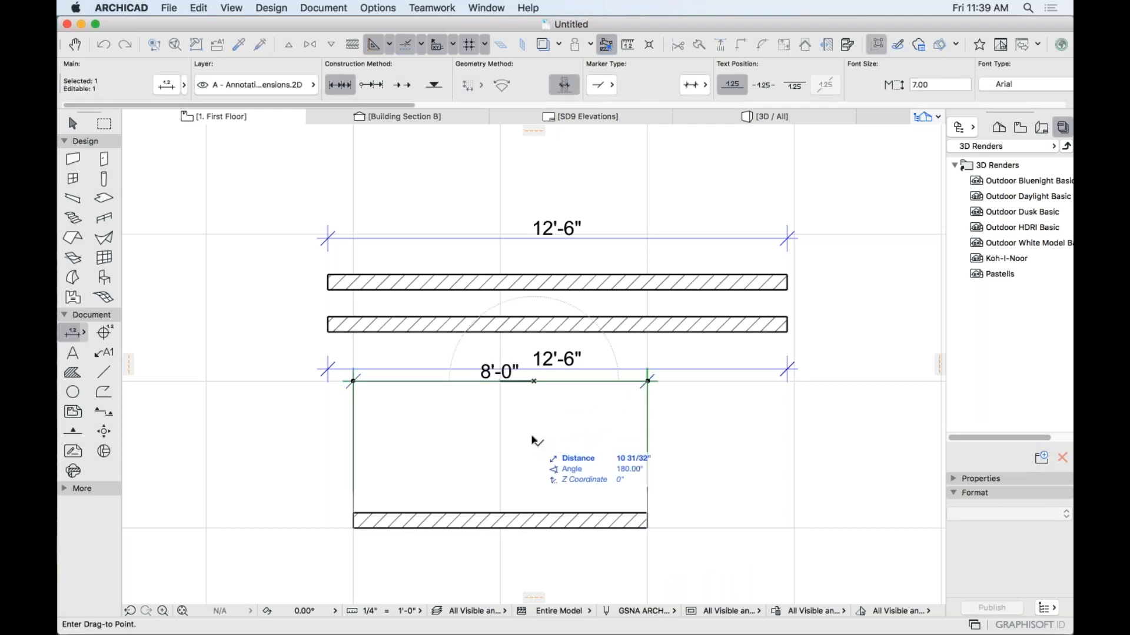
pyautogui.press('Escape')
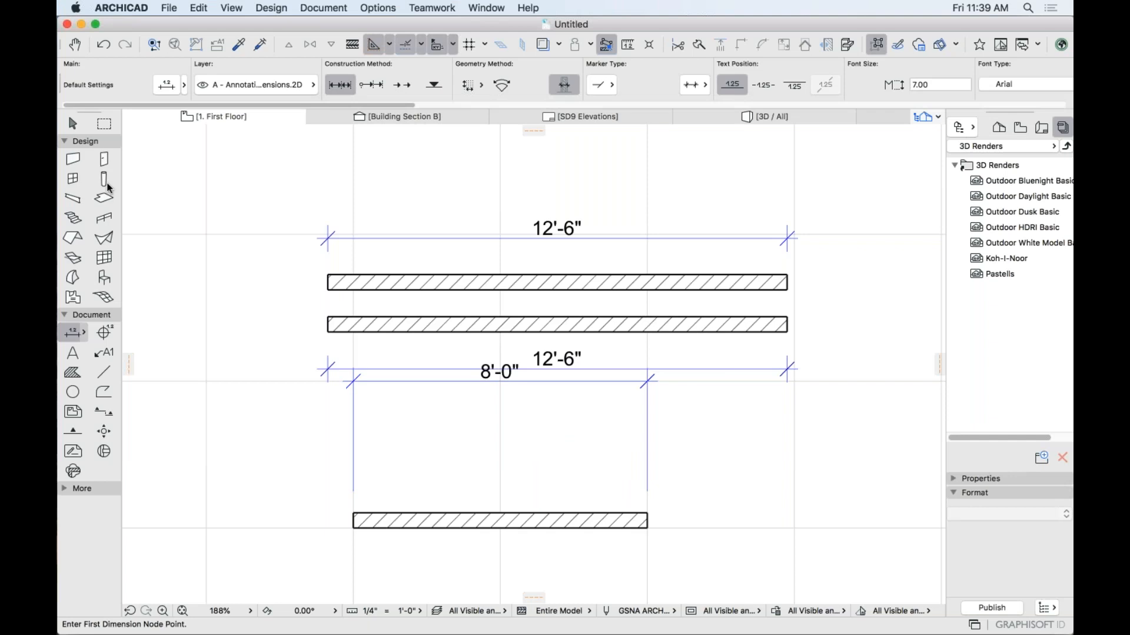
# Turn the construction grid off, marquee-select all walls and dimensions, and delete them.
pyautogui.click(73, 125)
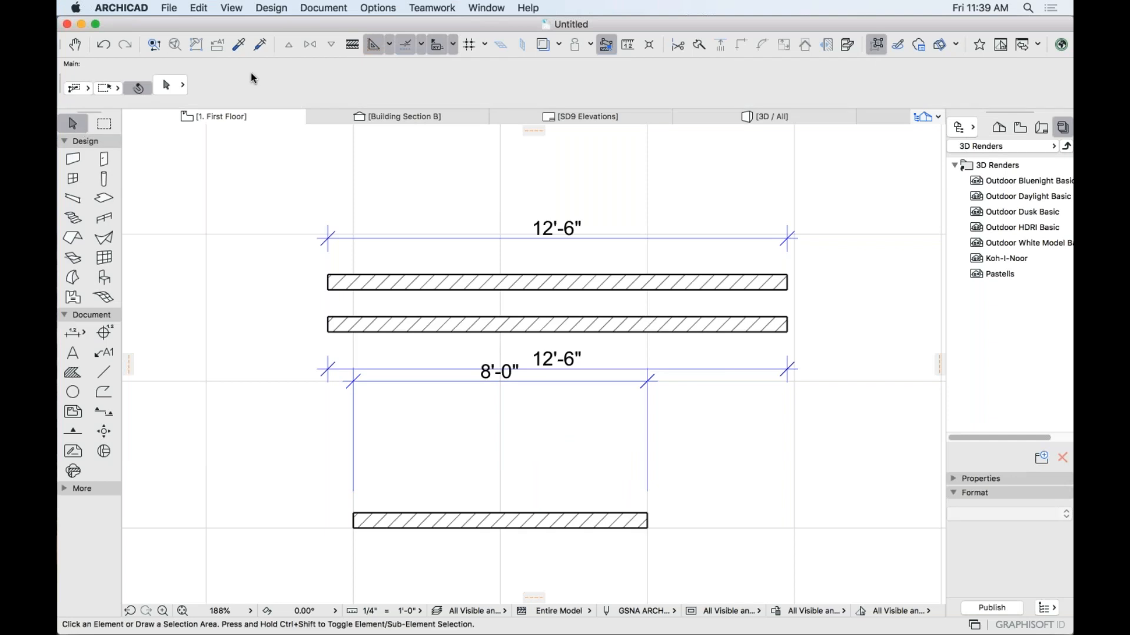
pyautogui.click(485, 44)
pyautogui.click(498, 104)
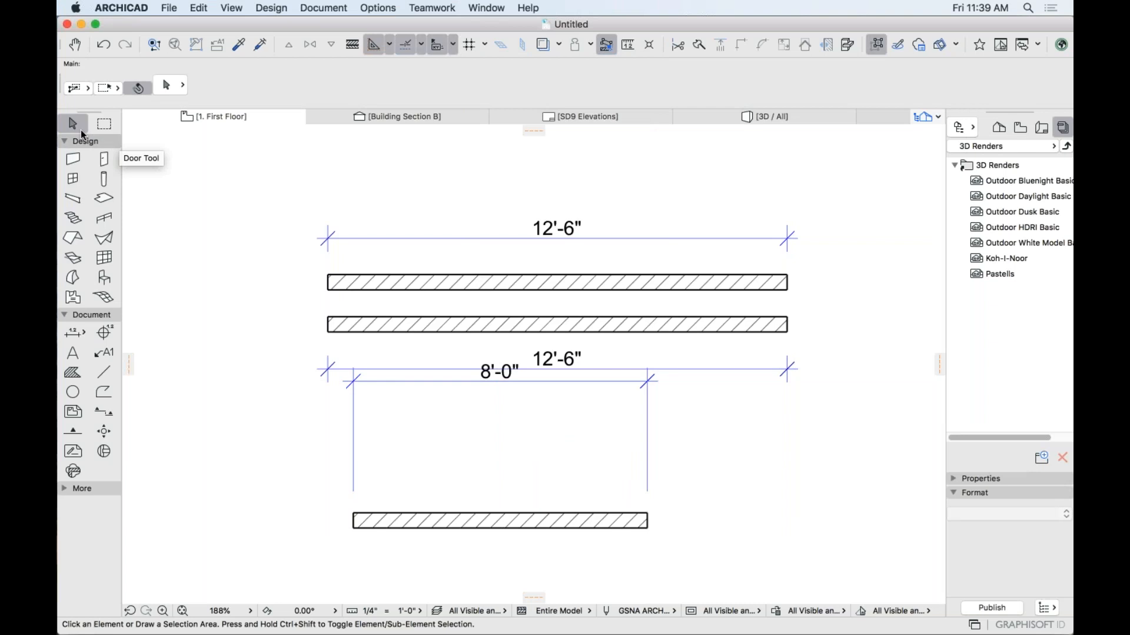
pyautogui.click(257, 187)
pyautogui.click(810, 547)
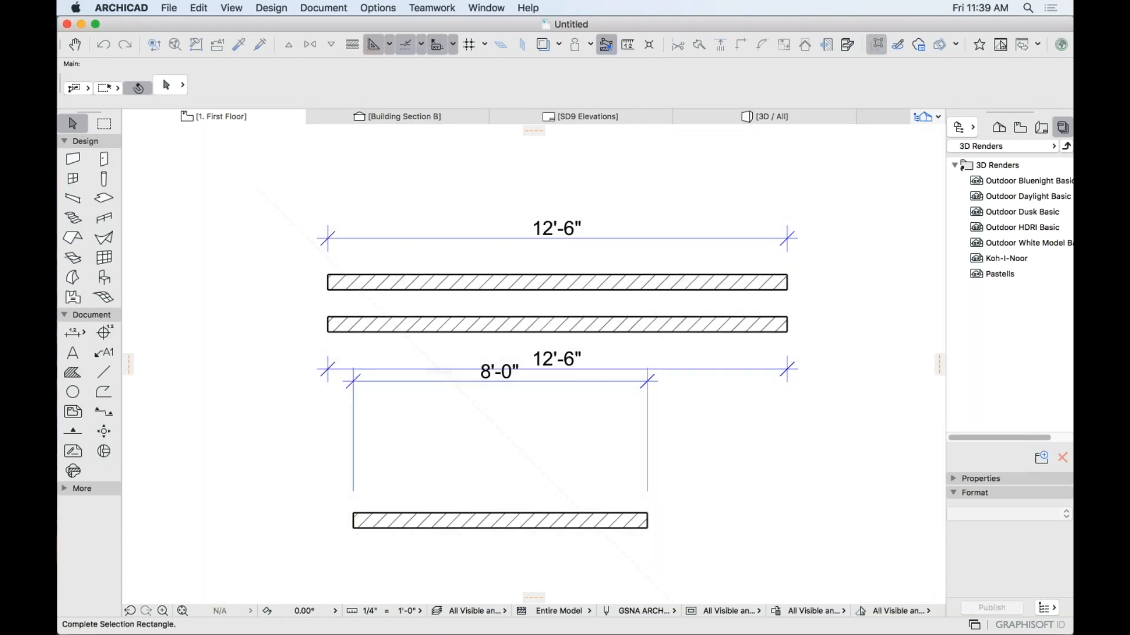
pyautogui.press('Delete')
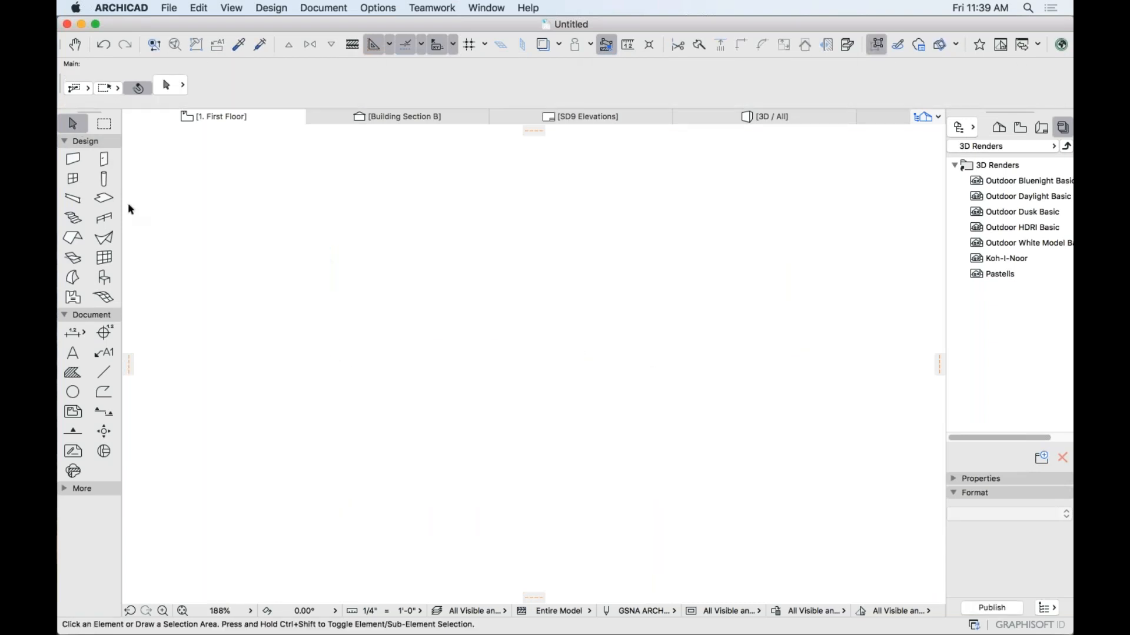
# Draw three stacked parallel walls, entering tracker distances 16, 144 and 144.
pyautogui.click(73, 159)
pyautogui.click(395, 287)
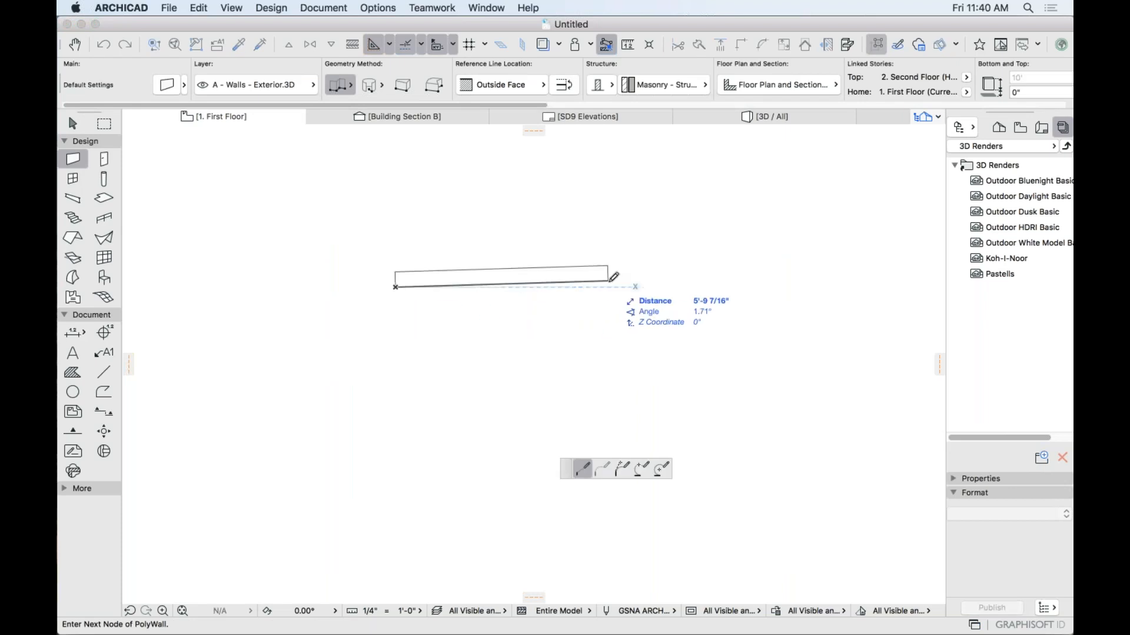
pyautogui.write('1')
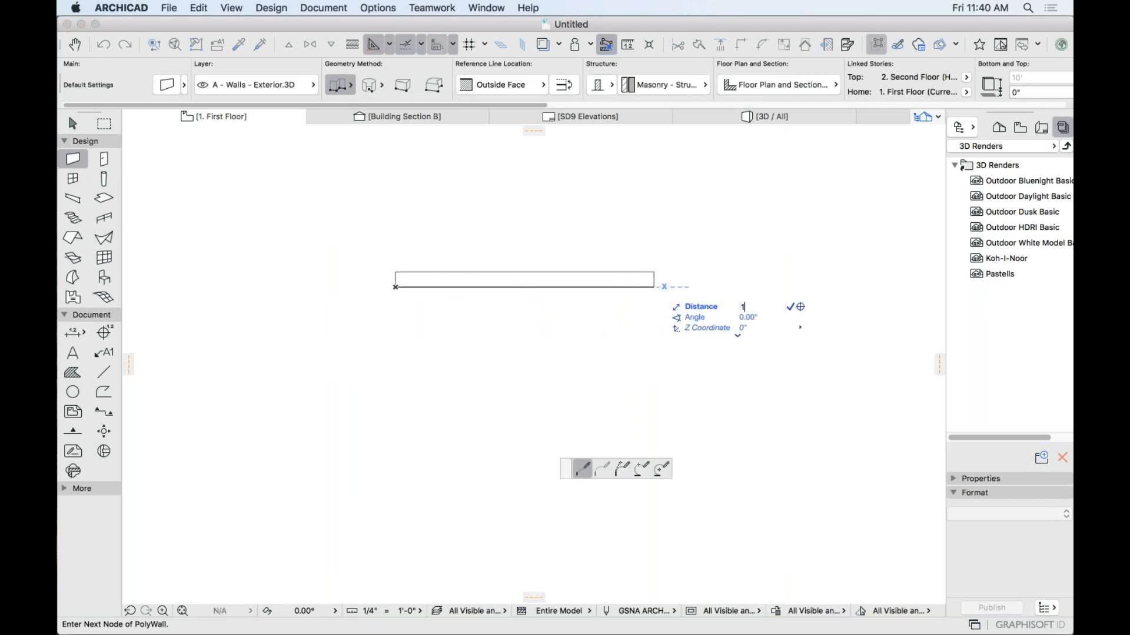
pyautogui.write('6')
pyautogui.press('Return')
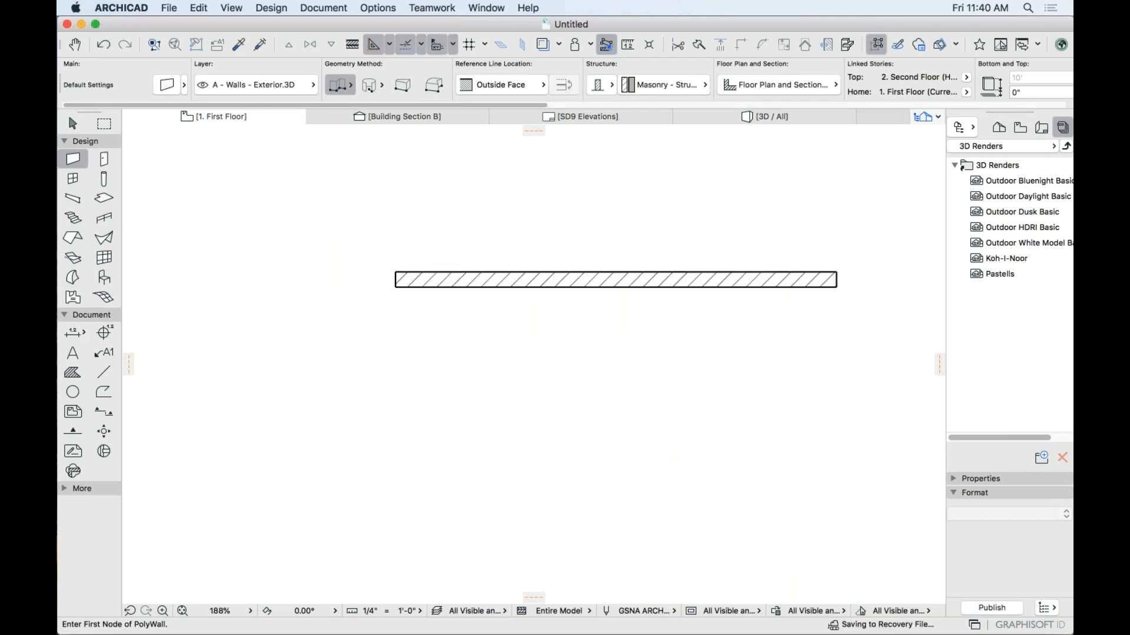
pyautogui.moveTo(401, 366); pyautogui.dragTo(323, 353, button='middle')
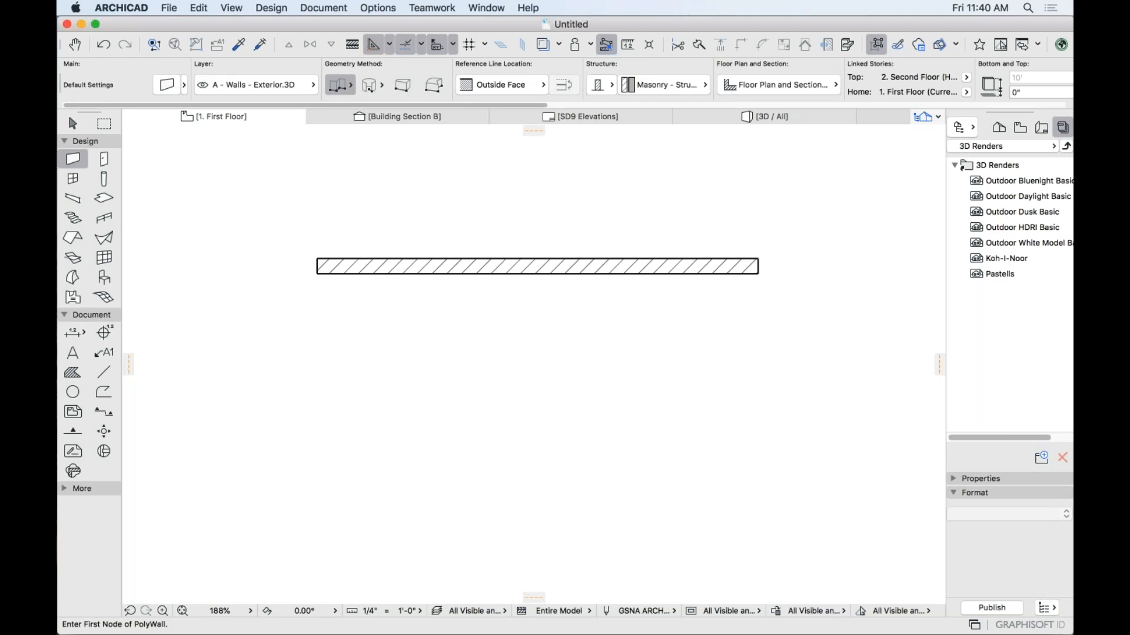
pyautogui.click(317, 335)
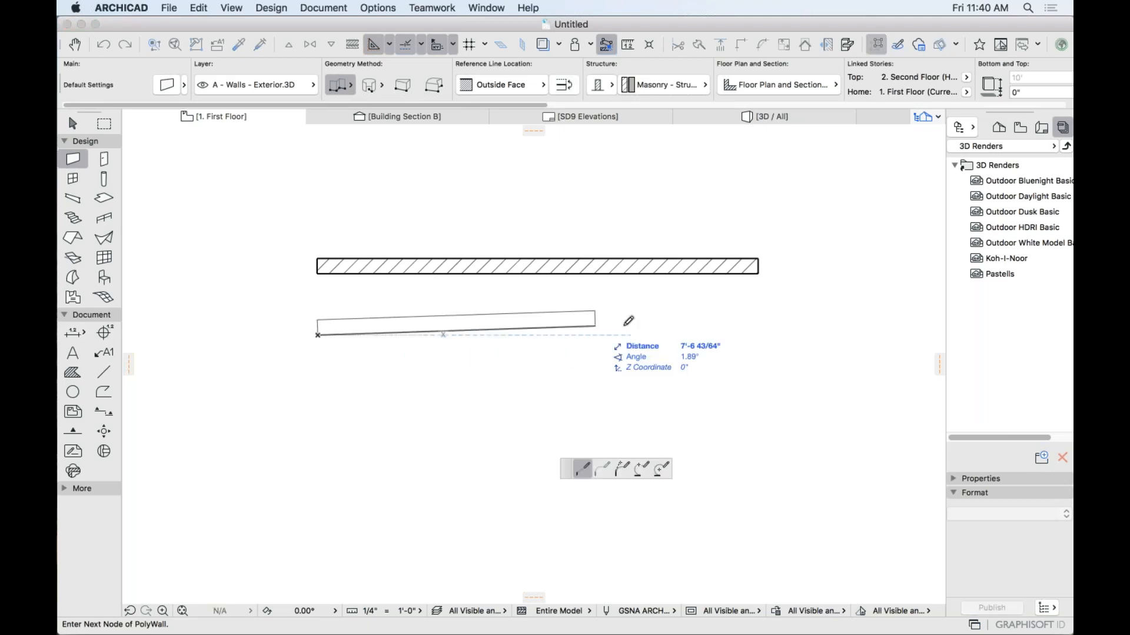
pyautogui.write('144')
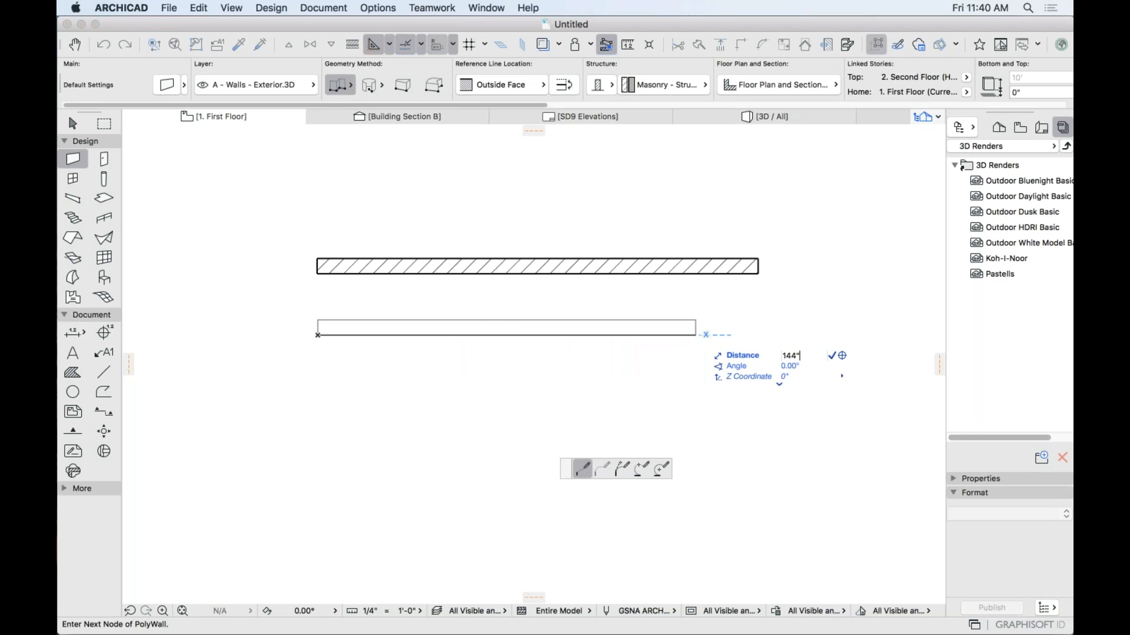
pyautogui.press('Return')
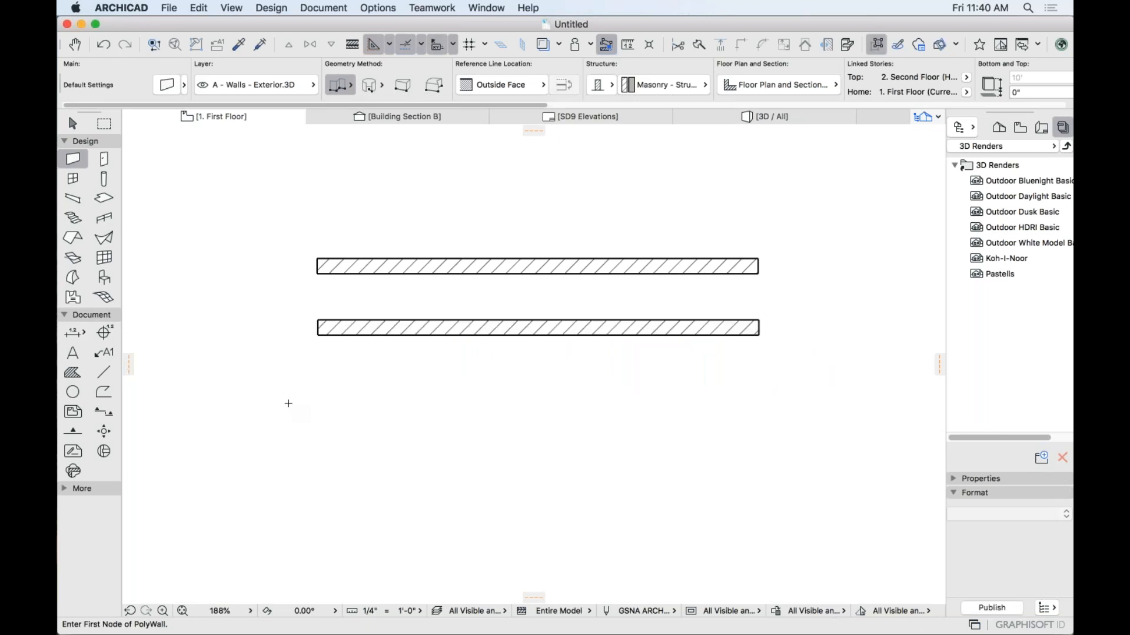
pyautogui.click(316, 402)
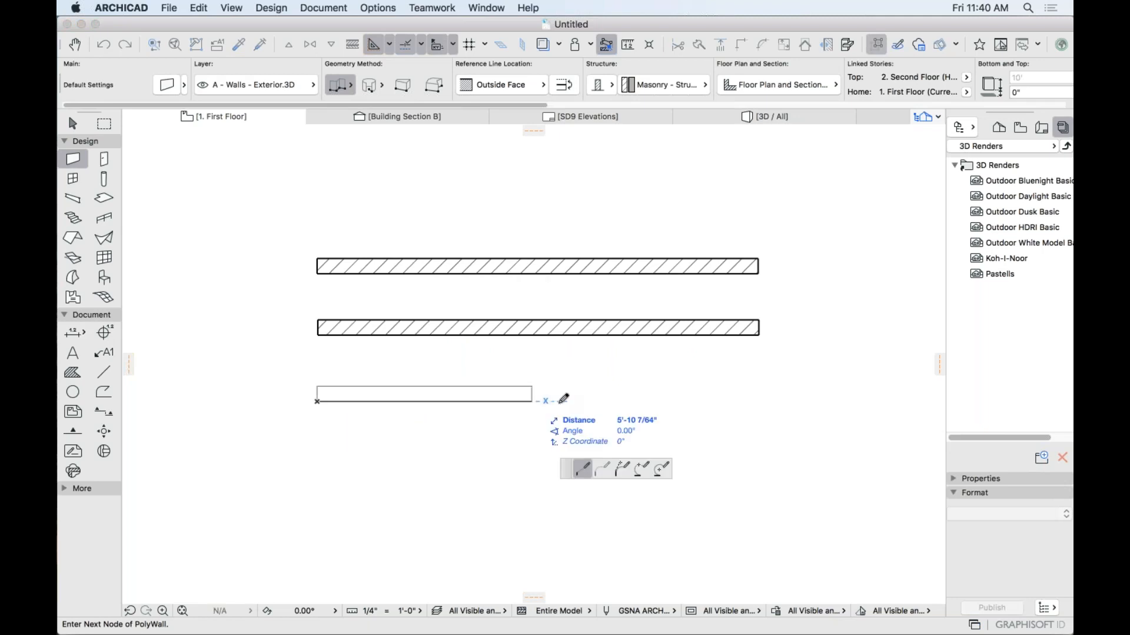
pyautogui.write('144/')
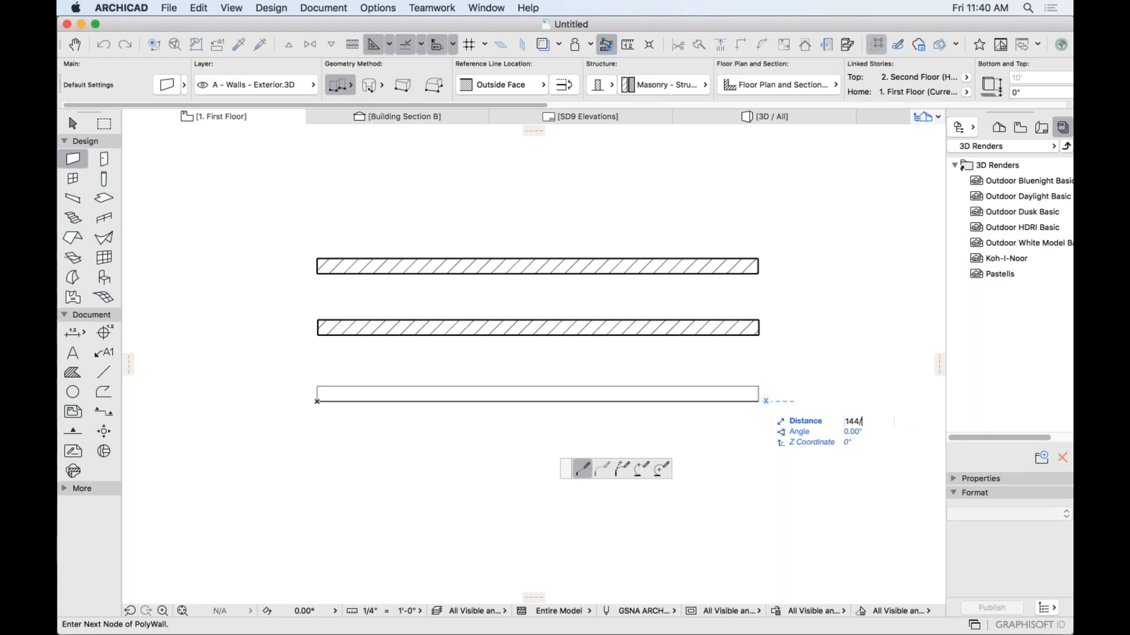
pyautogui.press('Return')
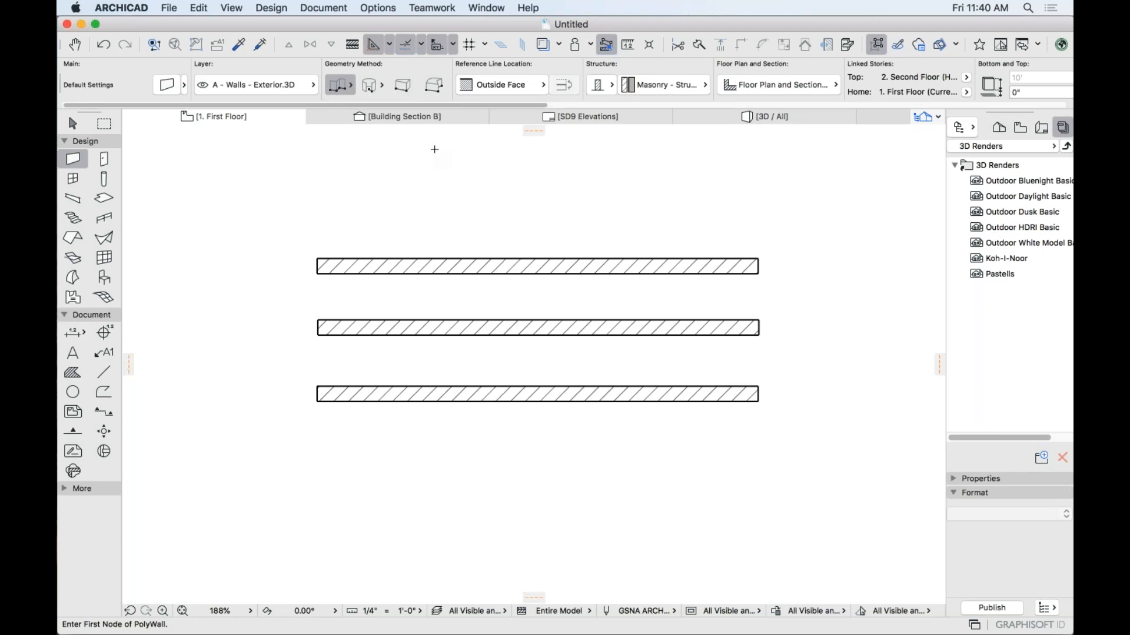
# Open Project Preferences > Working Units and change the length unit.
pyautogui.click(380, 9)
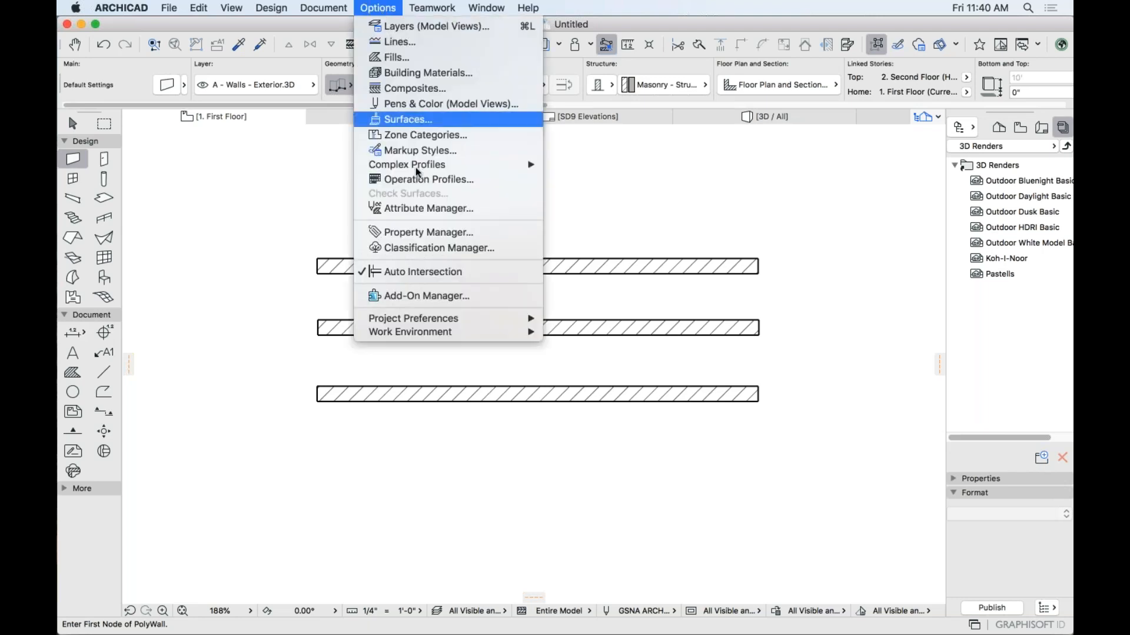
pyautogui.moveTo(451, 334)
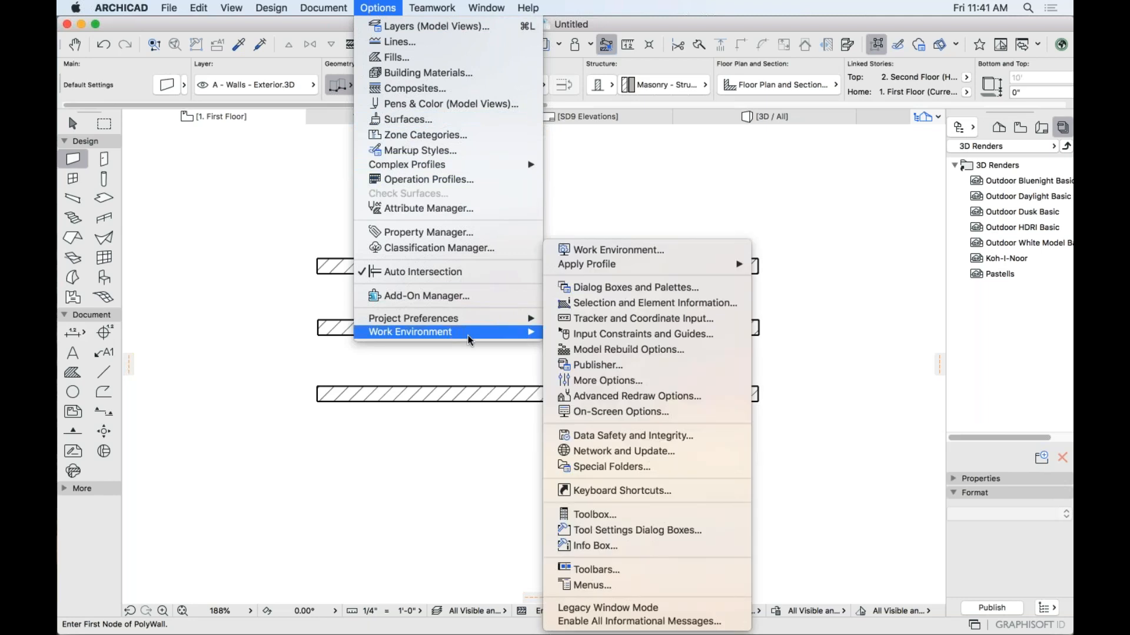
pyautogui.moveTo(495, 319)
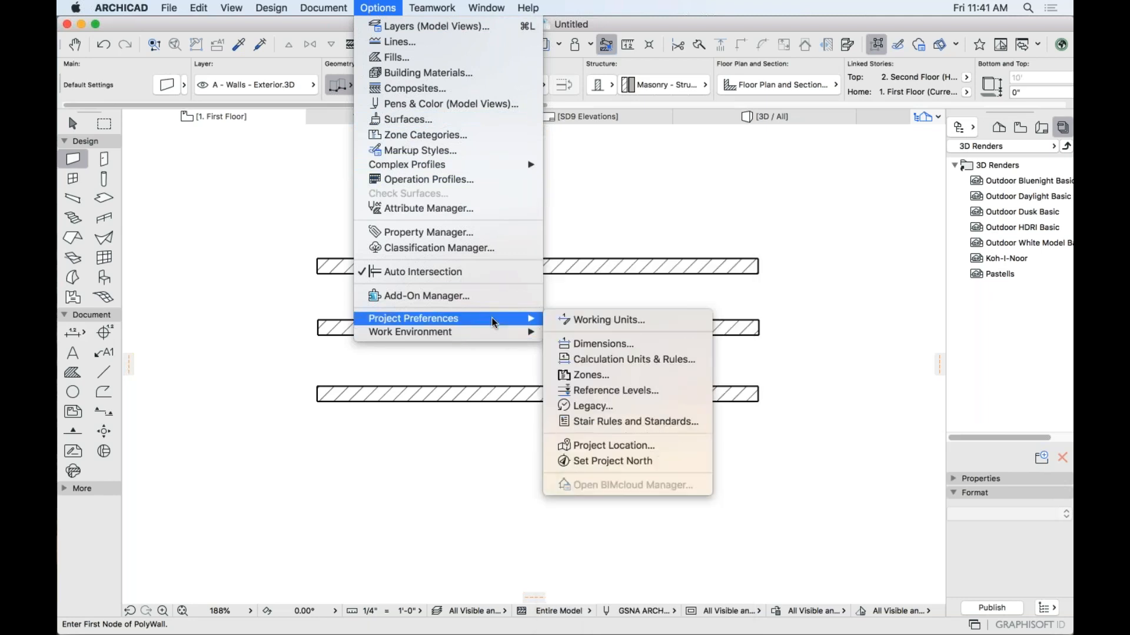
pyautogui.click(609, 321)
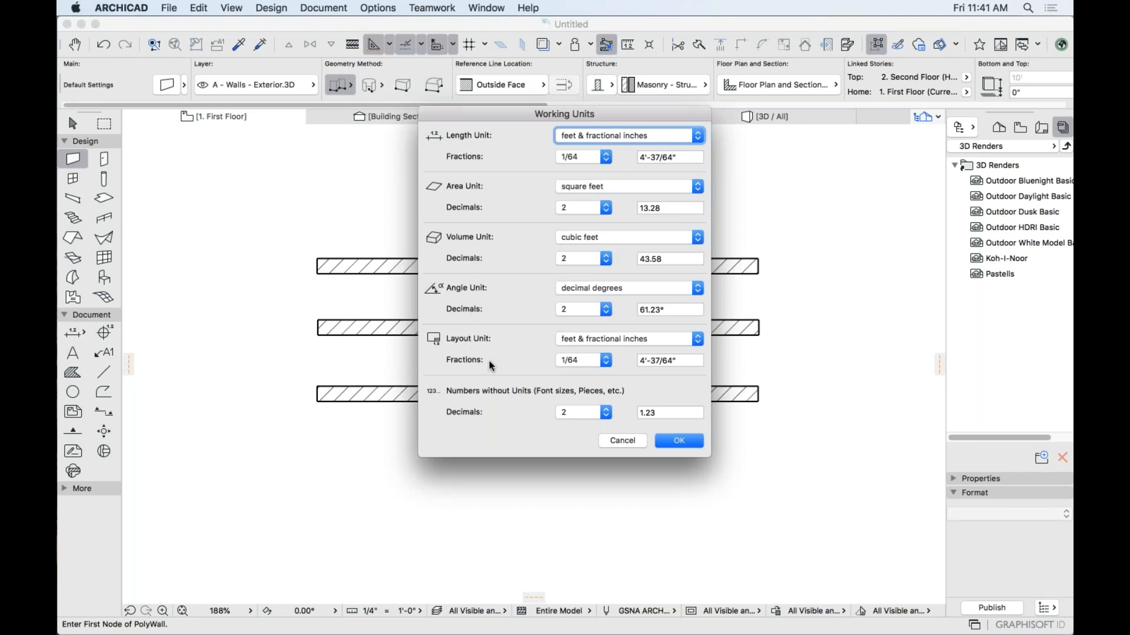
pyautogui.click(609, 136)
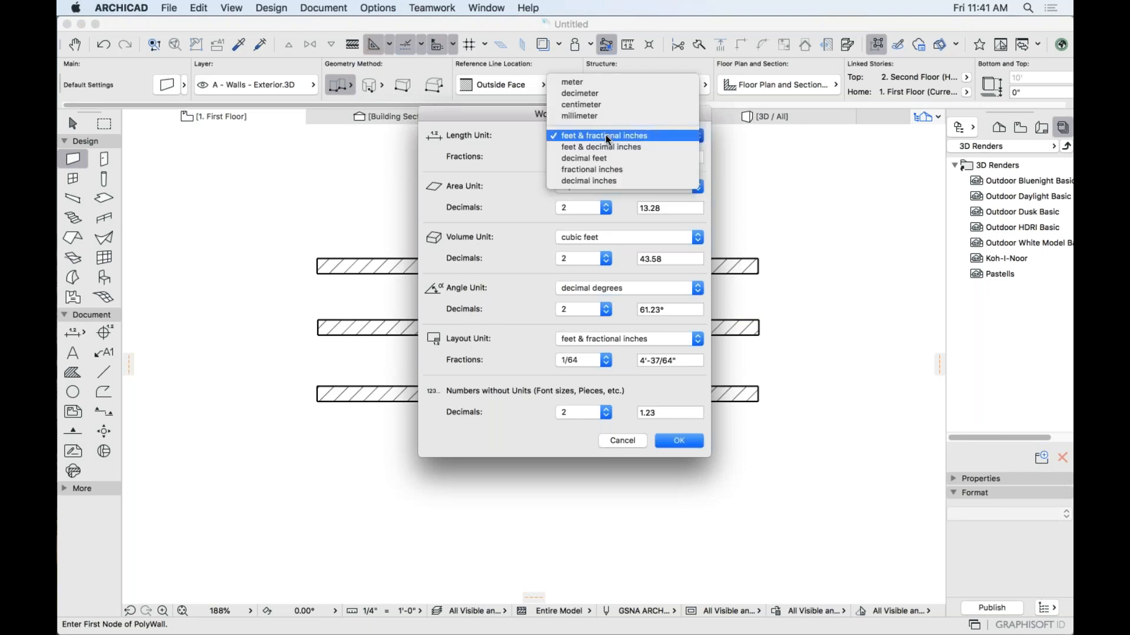
pyautogui.click(594, 169)
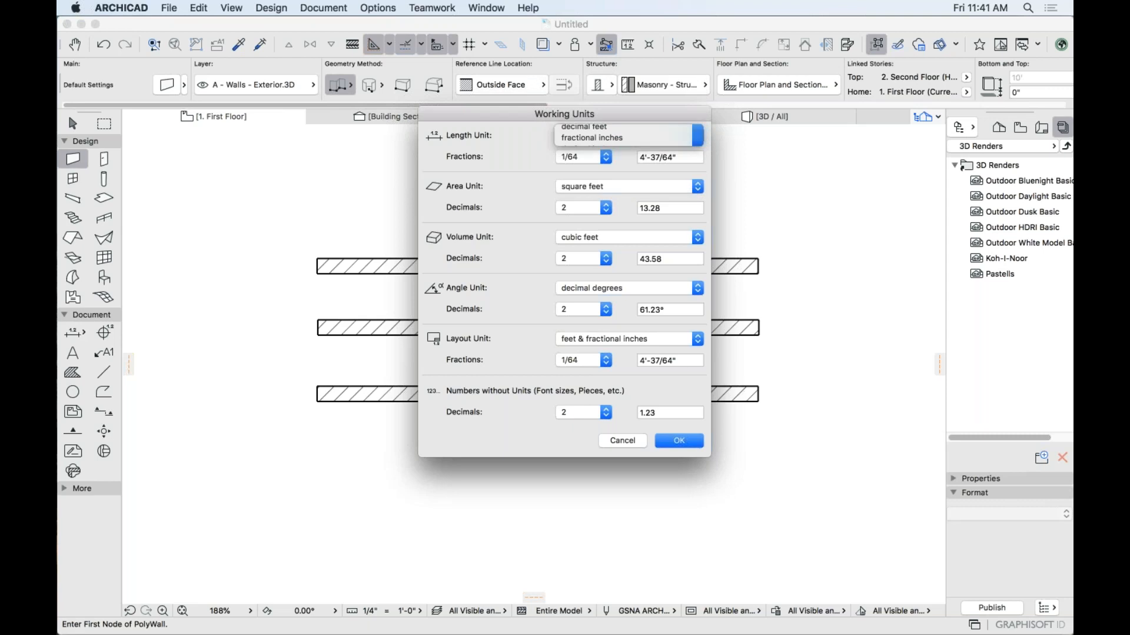
pyautogui.click(673, 443)
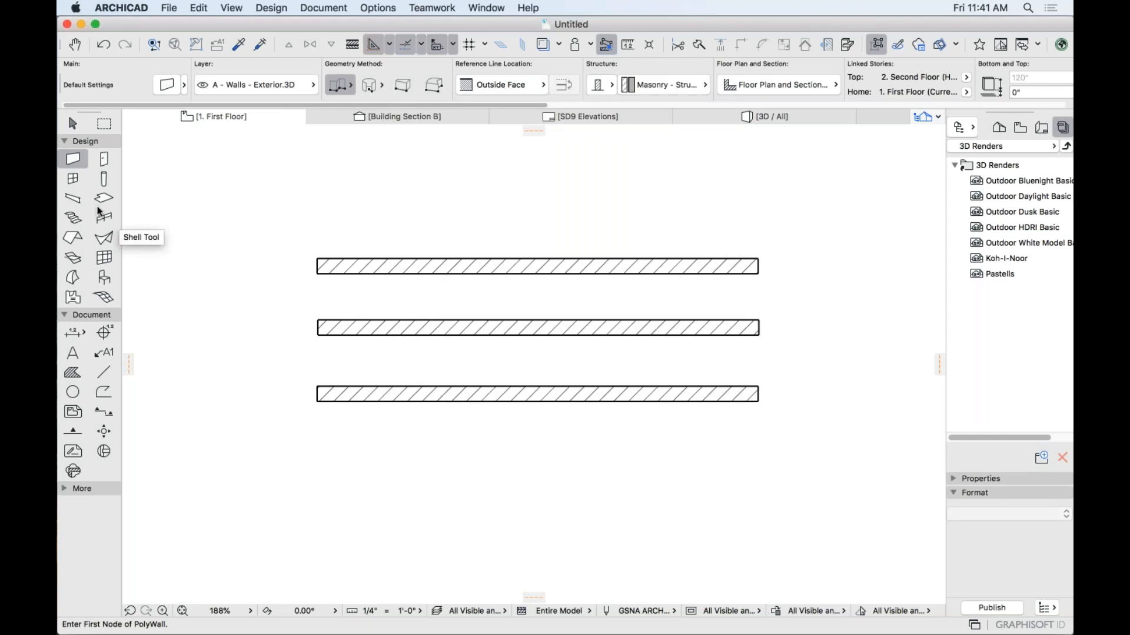
# Draw a 12-inch test wall on the plan.
pyautogui.click(329, 461)
pyautogui.write('12')
pyautogui.press('Return')
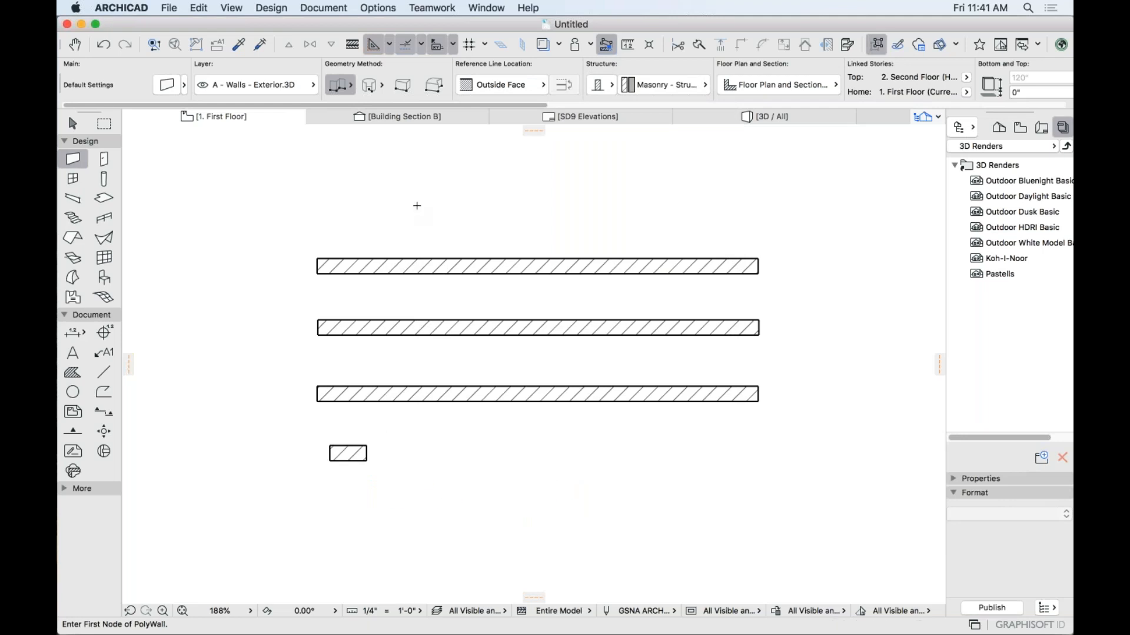
# Set Length Unit to feet & fractional inches, keep square feet for area, and apply.
pyautogui.click(378, 8)
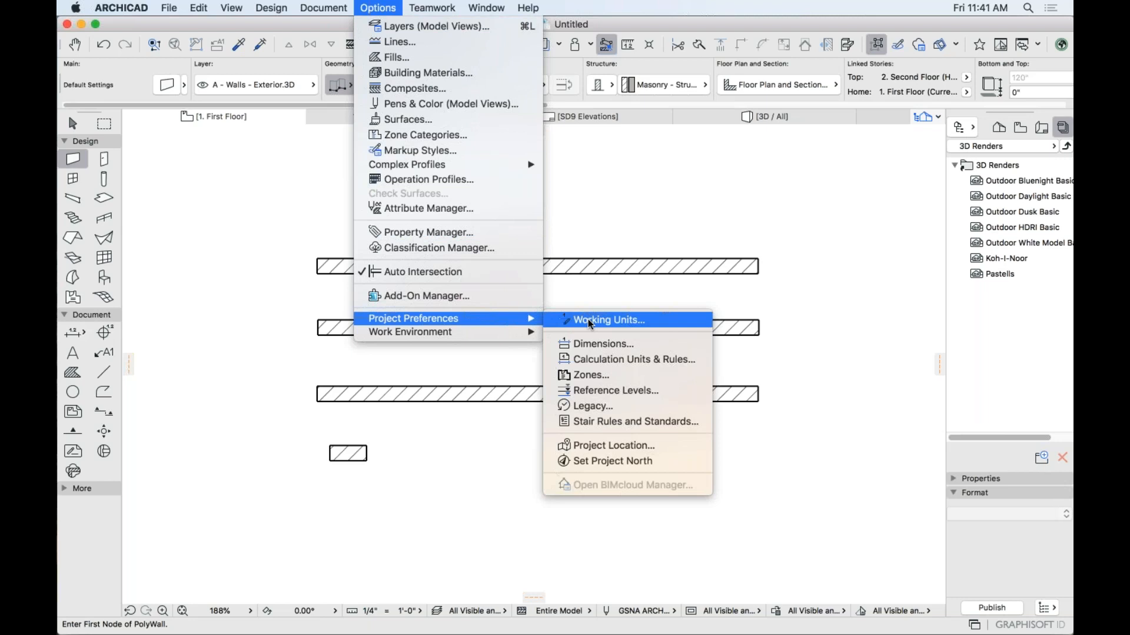
pyautogui.click(588, 319)
pyautogui.click(625, 134)
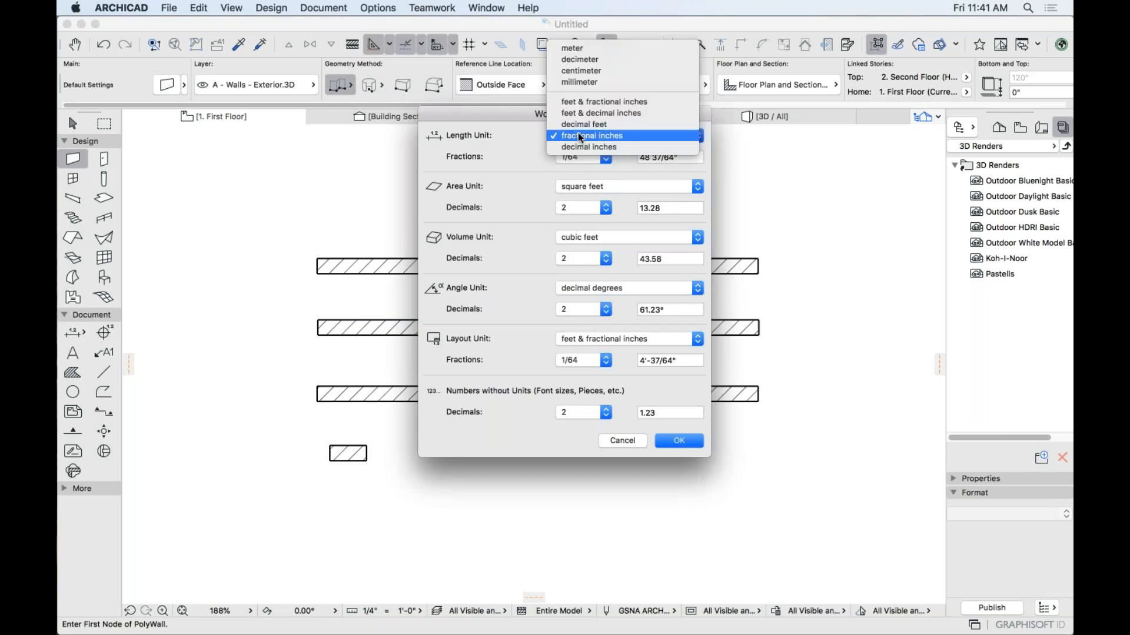
pyautogui.click(603, 102)
pyautogui.click(588, 186)
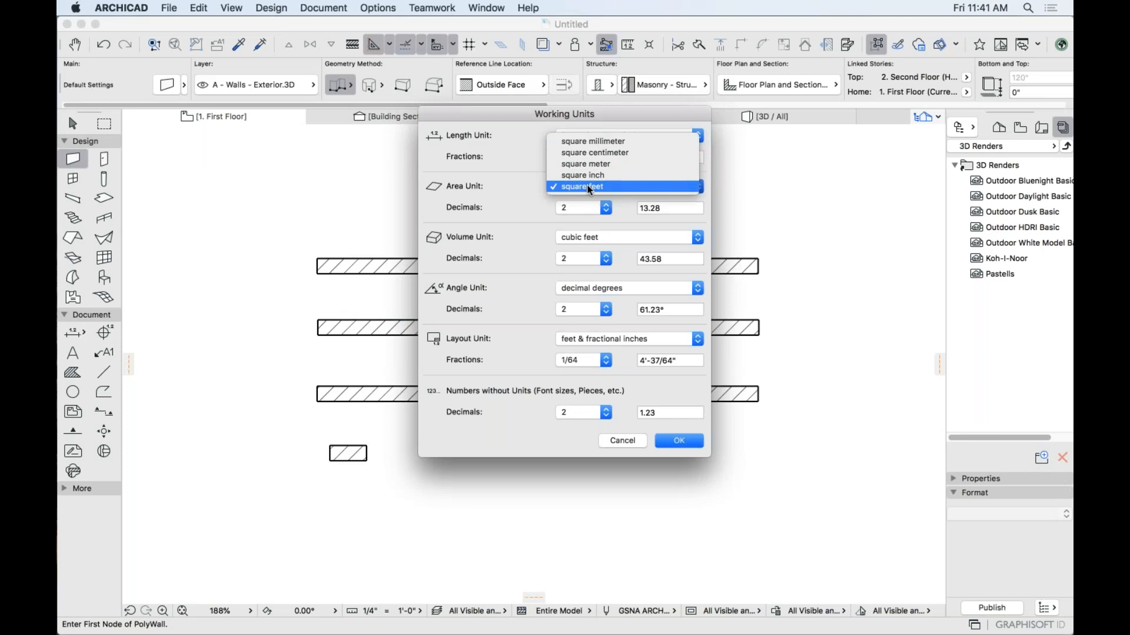
pyautogui.click(590, 187)
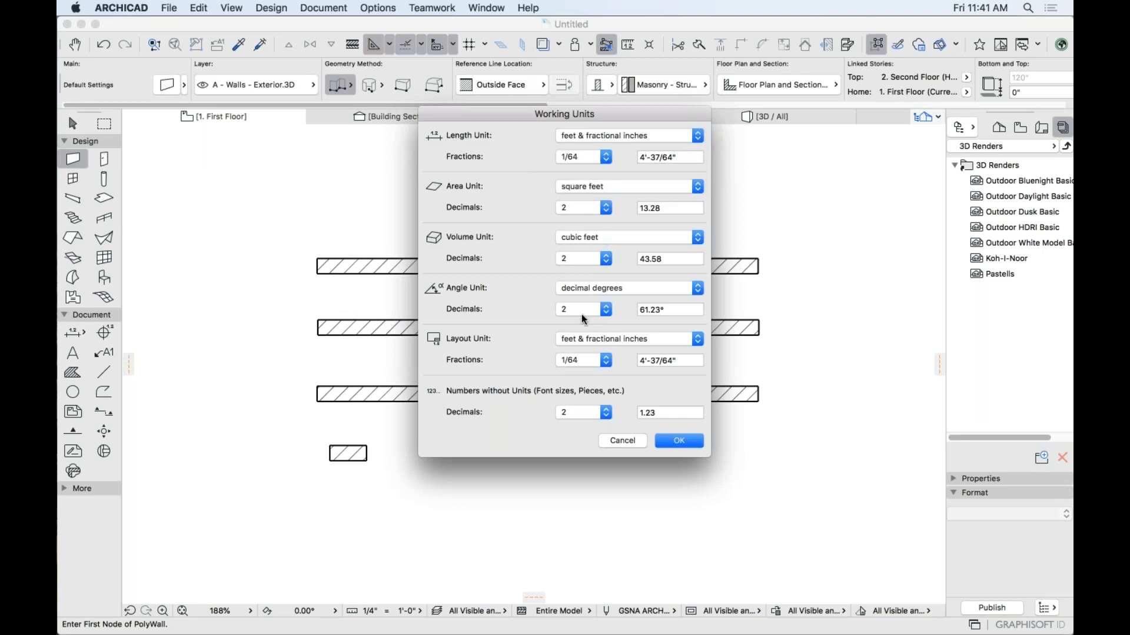
pyautogui.click(674, 442)
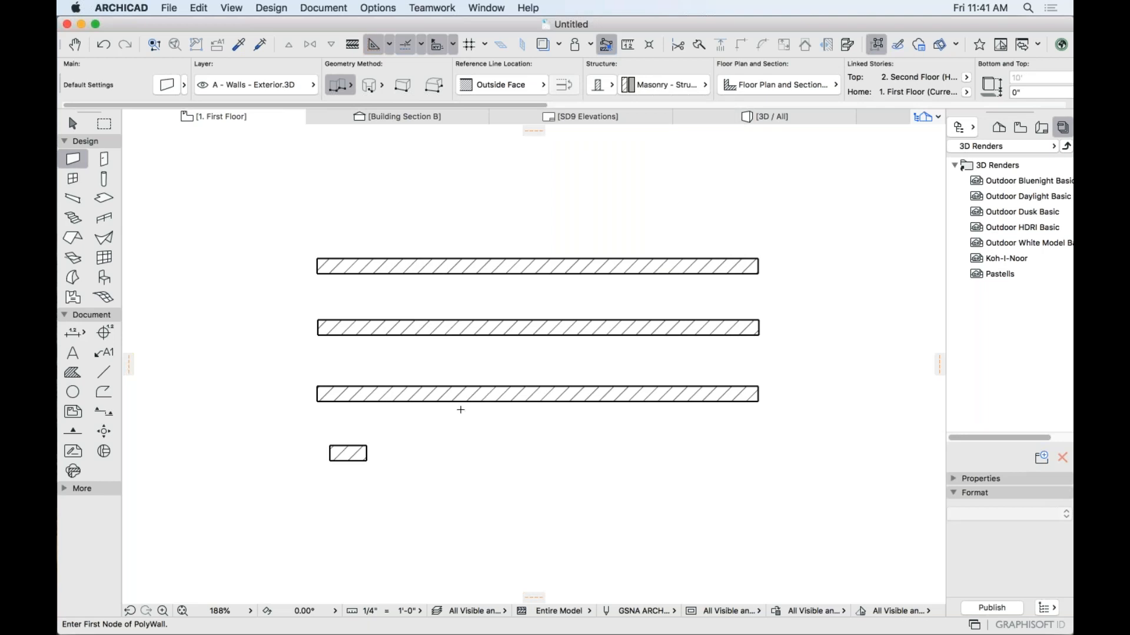
# Marquee-select all walls with the Arrow tool, delete them, and return to the Wall tool.
pyautogui.click(73, 123)
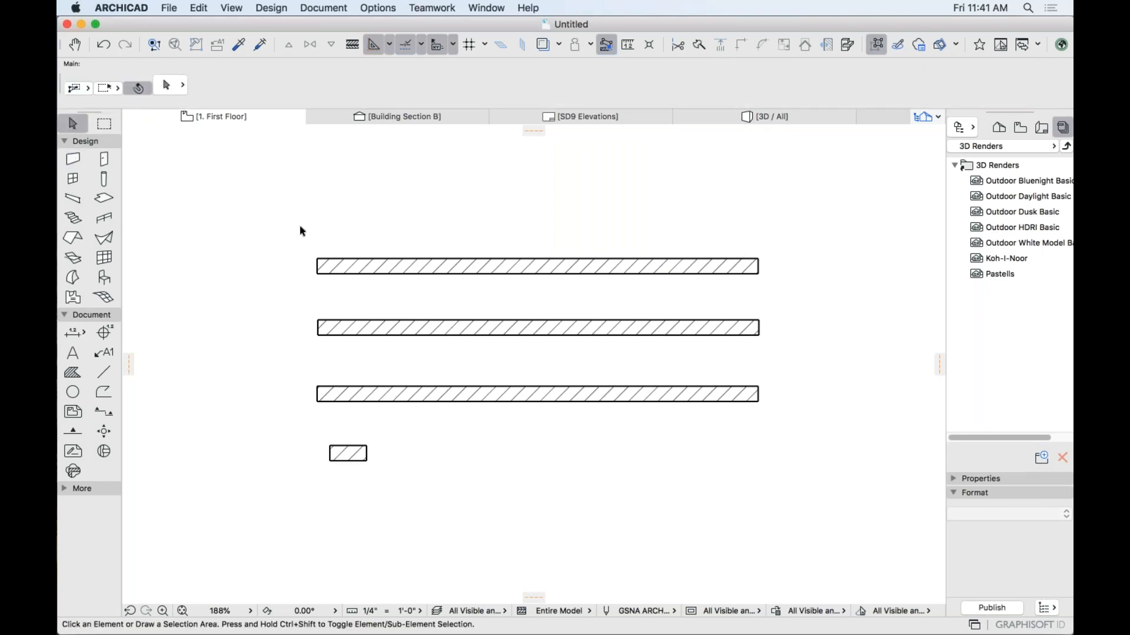
pyautogui.moveTo(290, 223); pyautogui.dragTo(781, 499)
pyautogui.press('Delete')
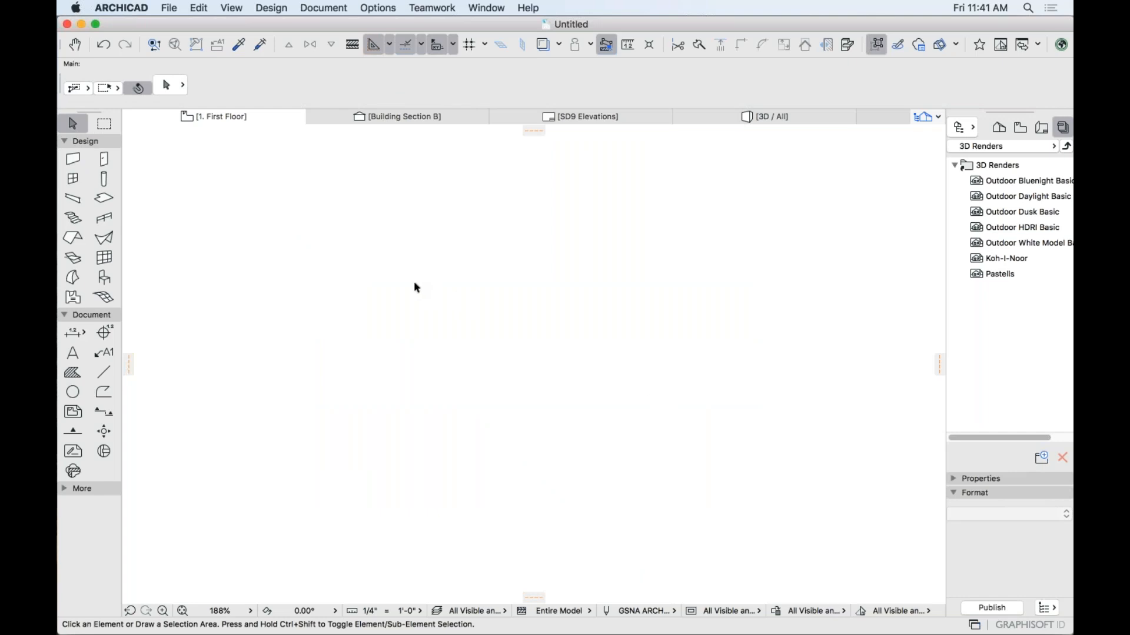
pyautogui.click(73, 159)
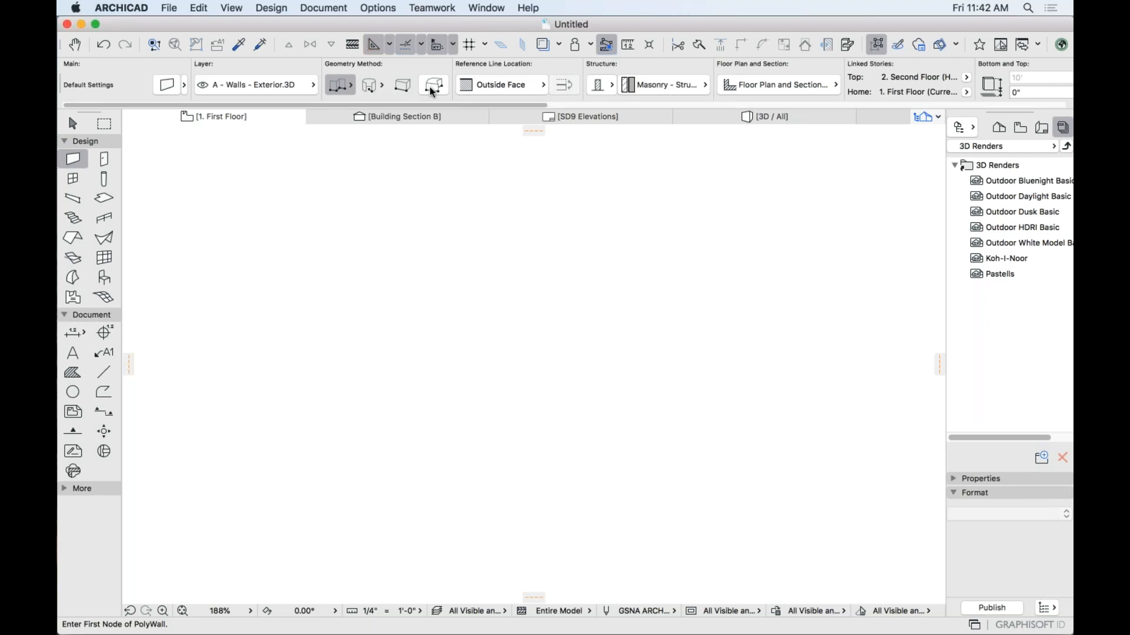
# Set the wall Geometry Method to Straight and draw the 12' top wall.
pyautogui.click(348, 89)
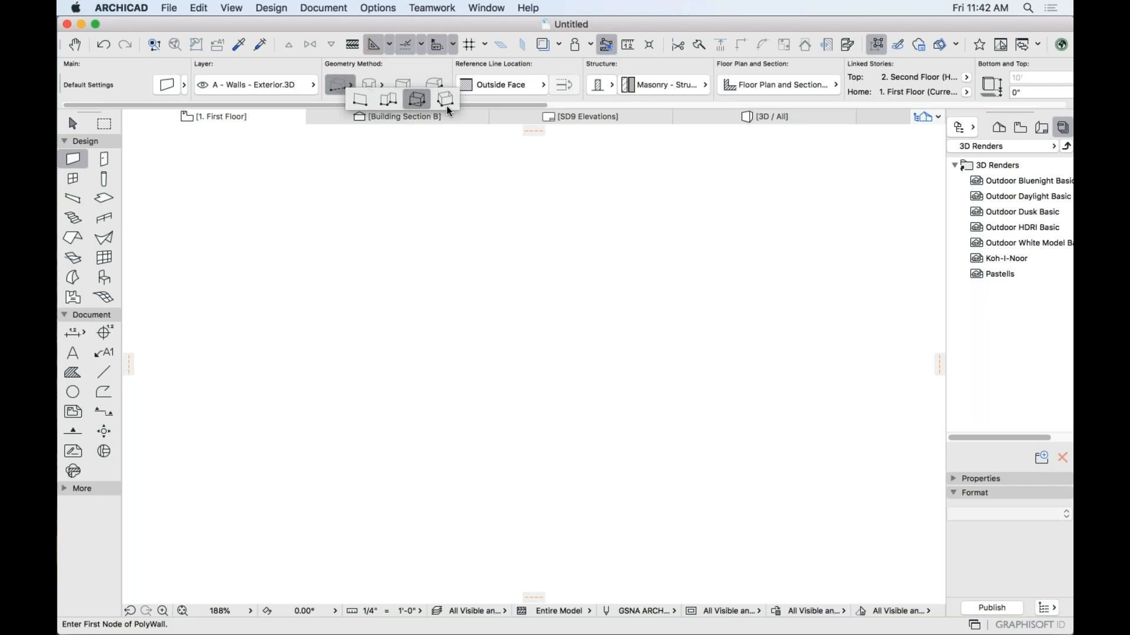
pyautogui.click(361, 104)
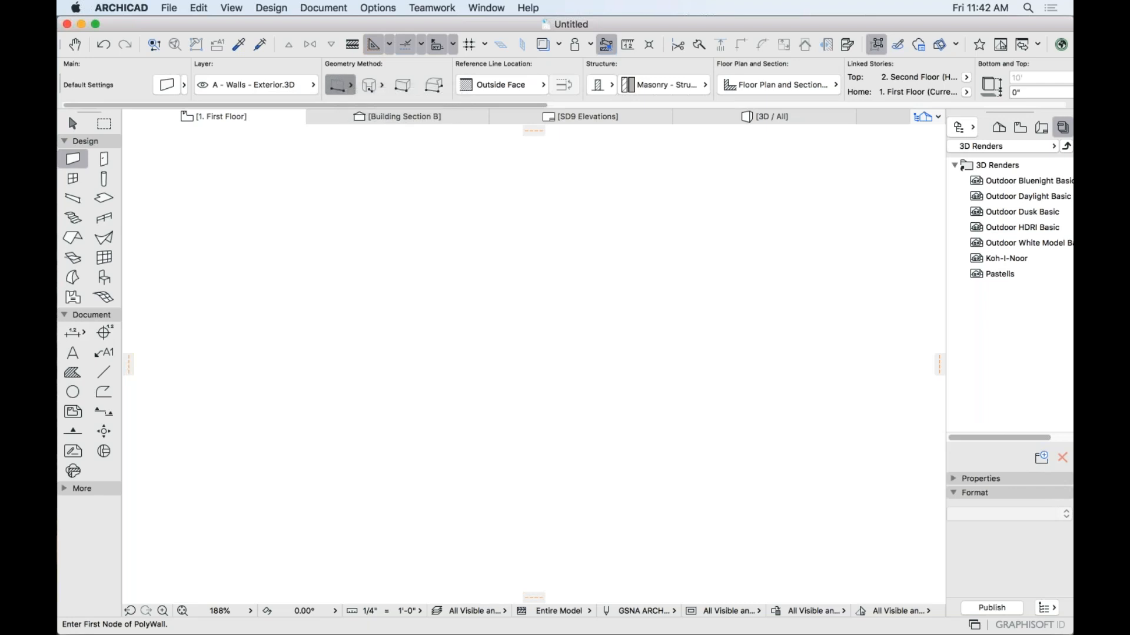
pyautogui.click(256, 232)
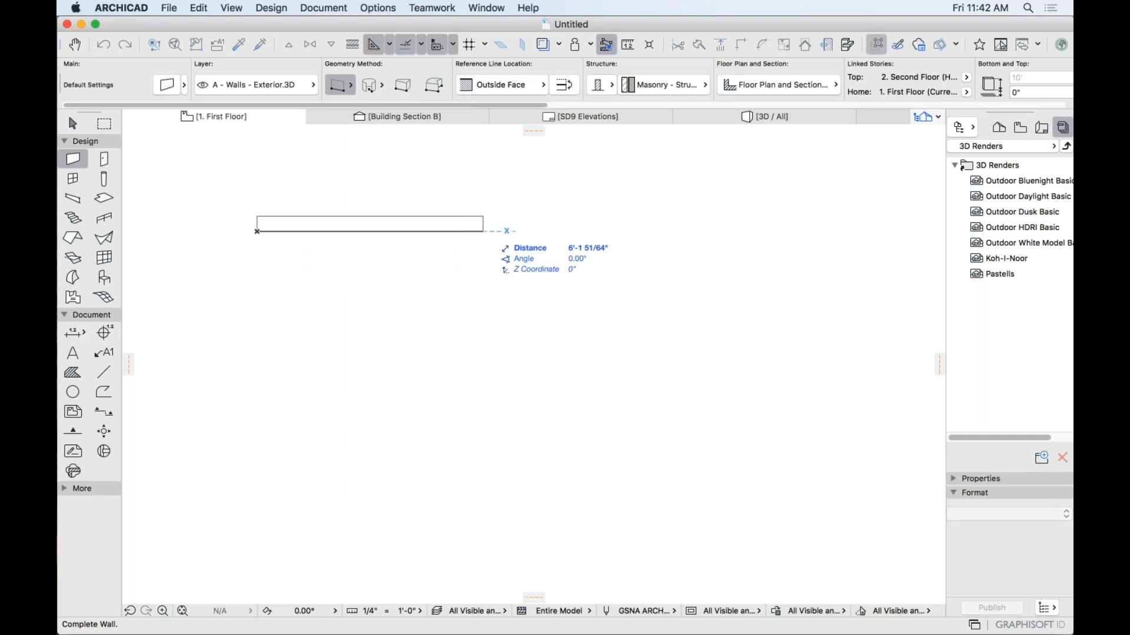
pyautogui.write('12')
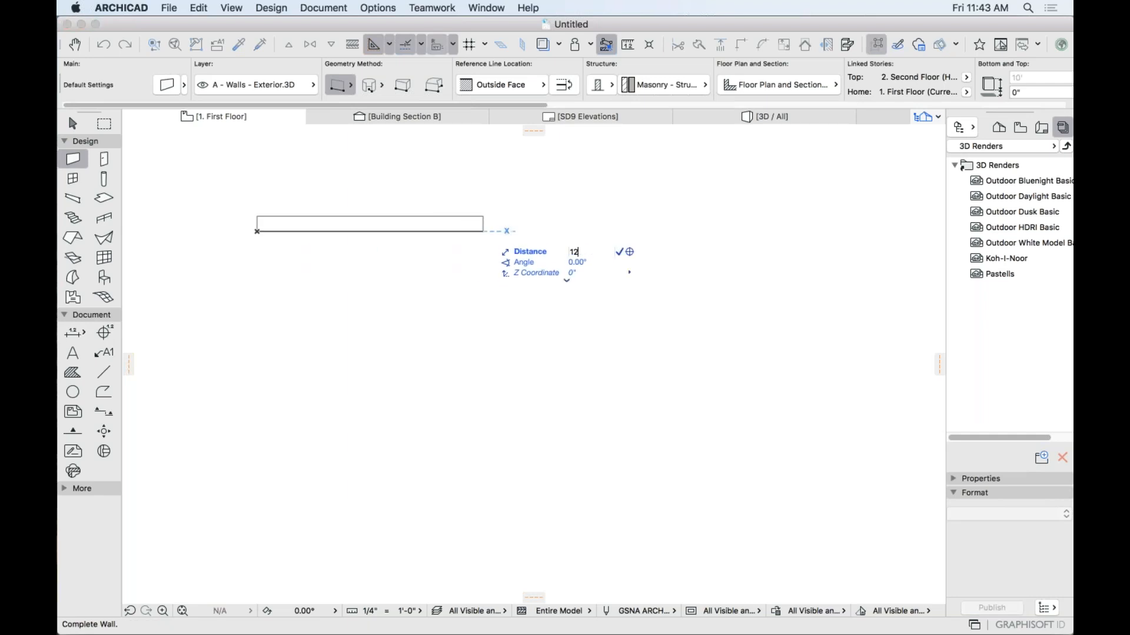
pyautogui.press('Return')
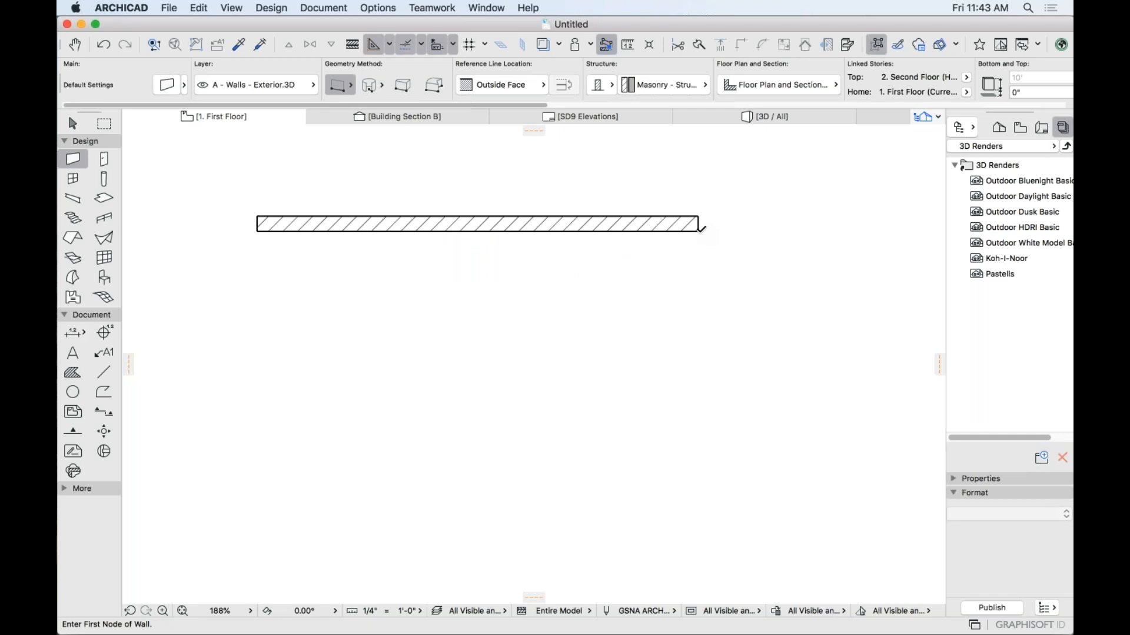
# Add the 4' right wall plus bottom and left walls to close the rectangle, then select all four.
pyautogui.click(698, 228)
pyautogui.write('4')
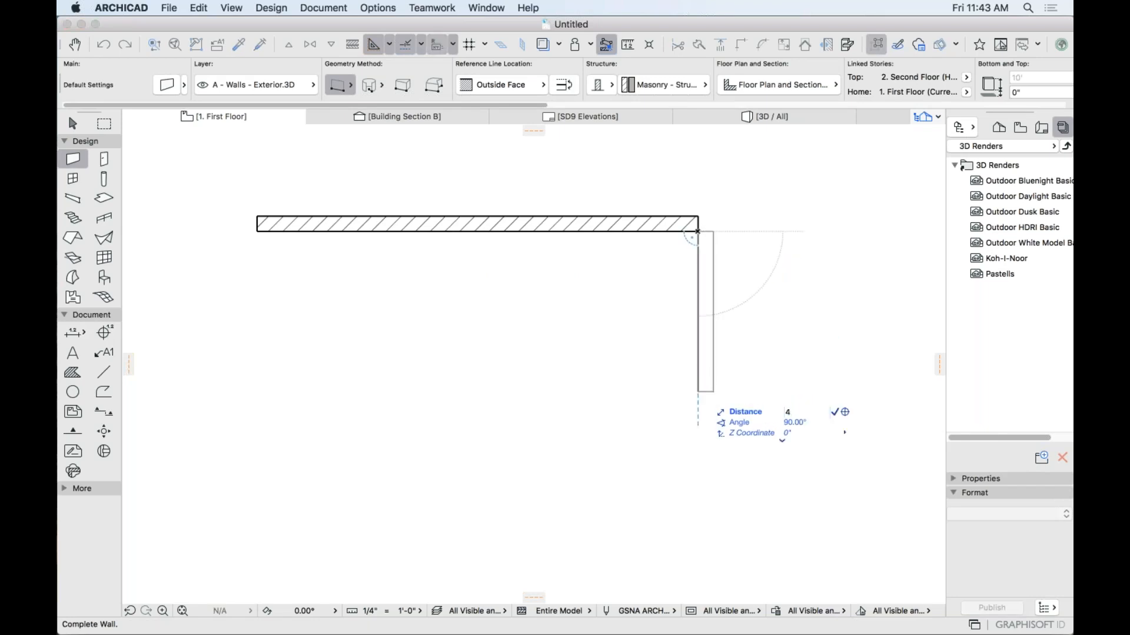
pyautogui.press('Return')
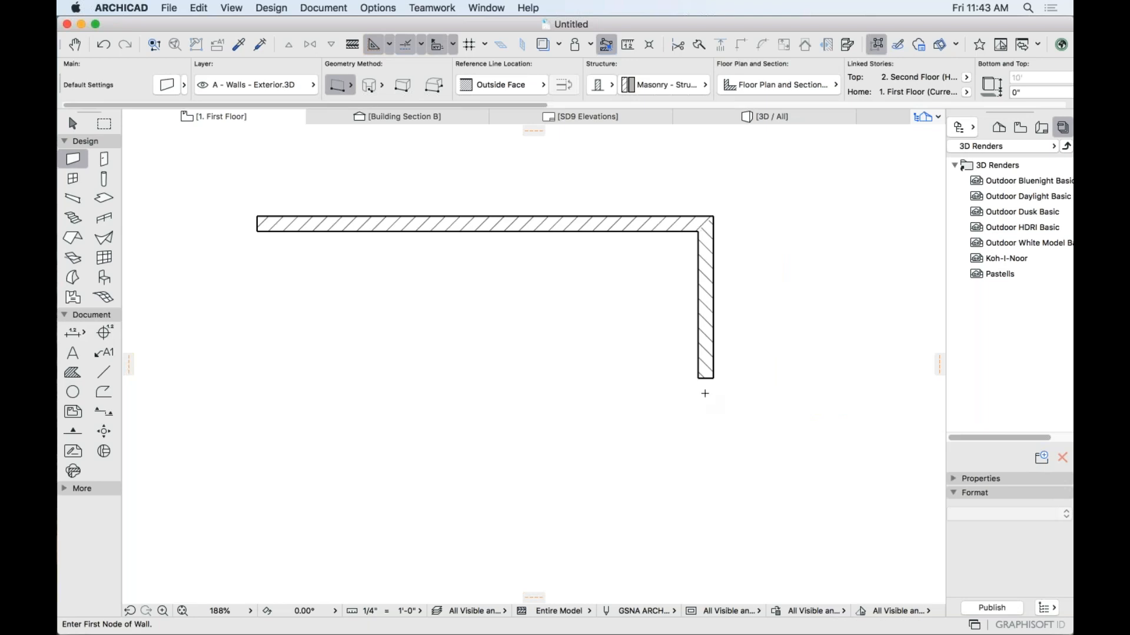
pyautogui.click(698, 377)
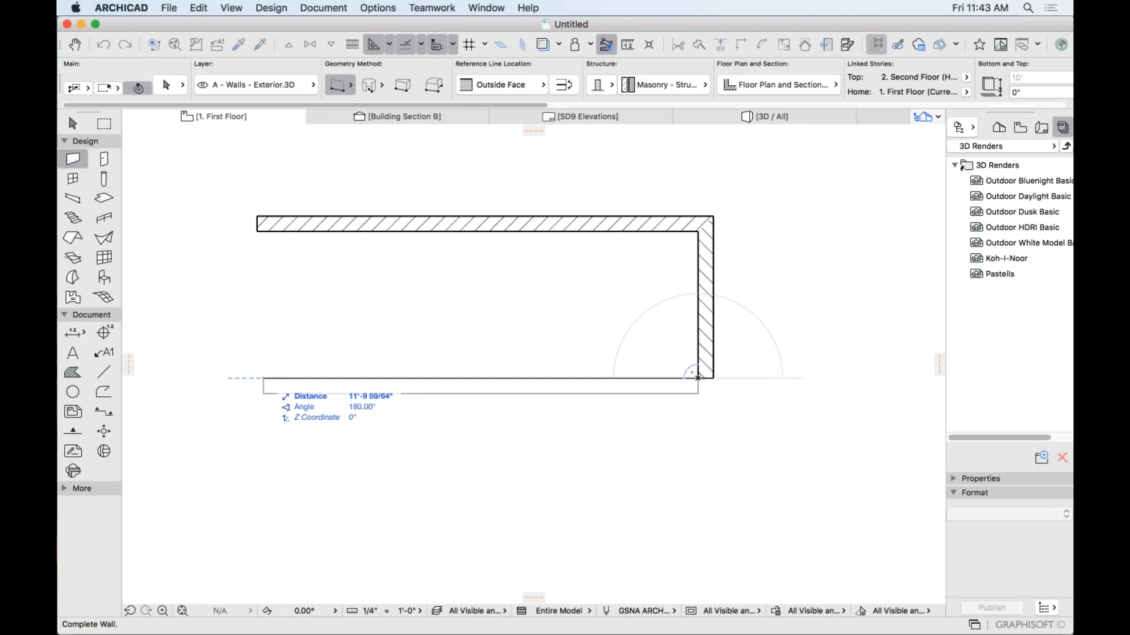
pyautogui.keyDown('shift'); pyautogui.click(257, 232); pyautogui.keyUp('shift')
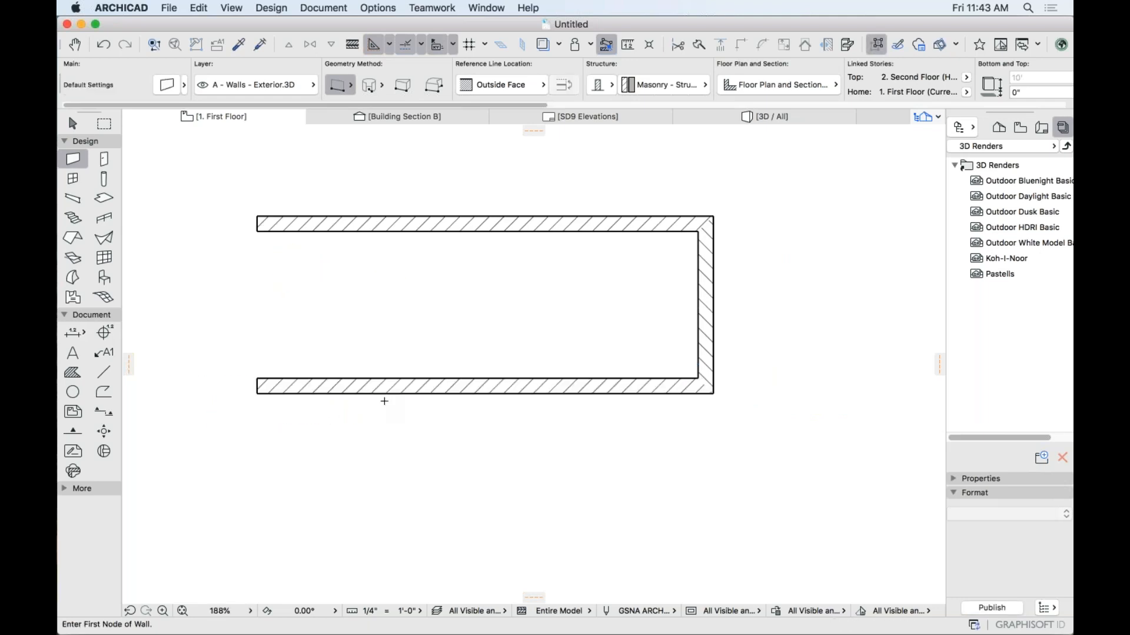
pyautogui.click(257, 377)
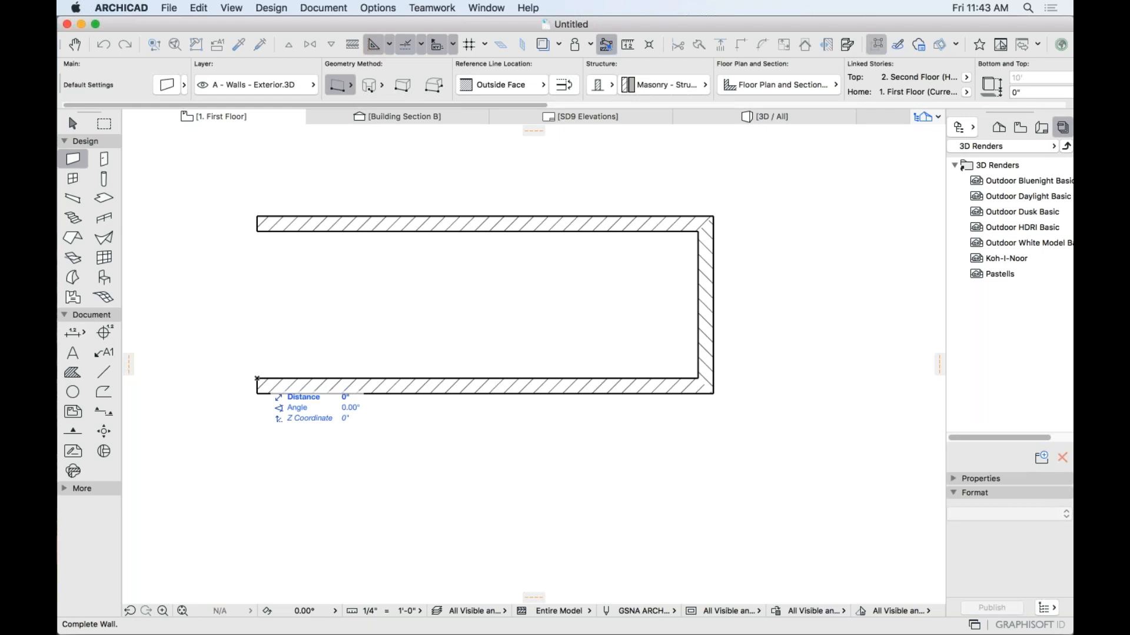
pyautogui.click(258, 232)
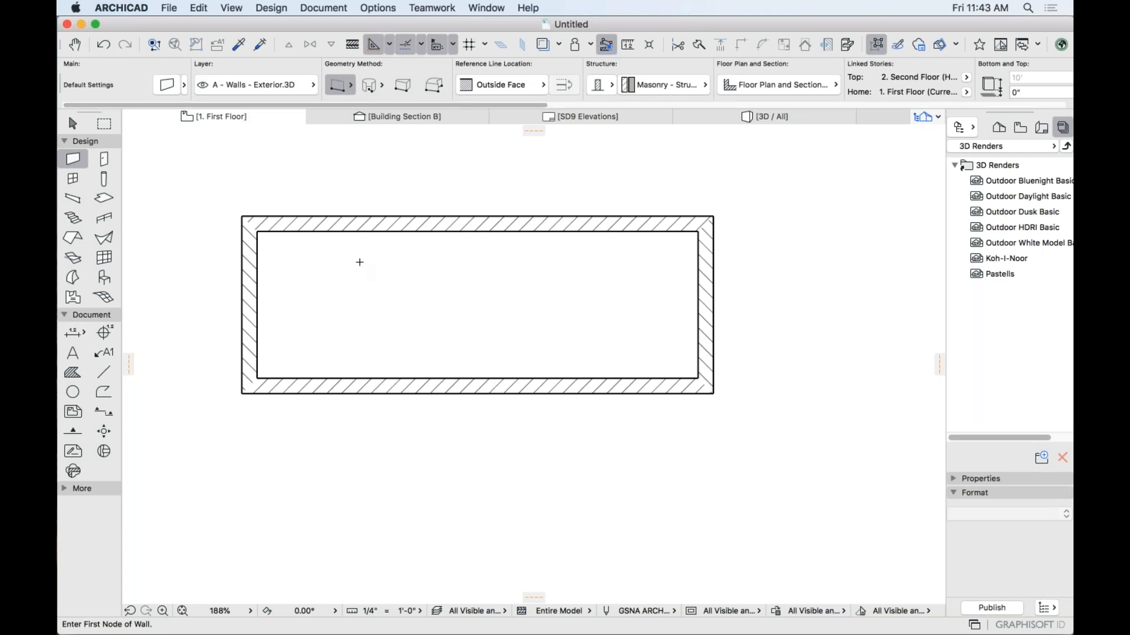
pyautogui.click(73, 124)
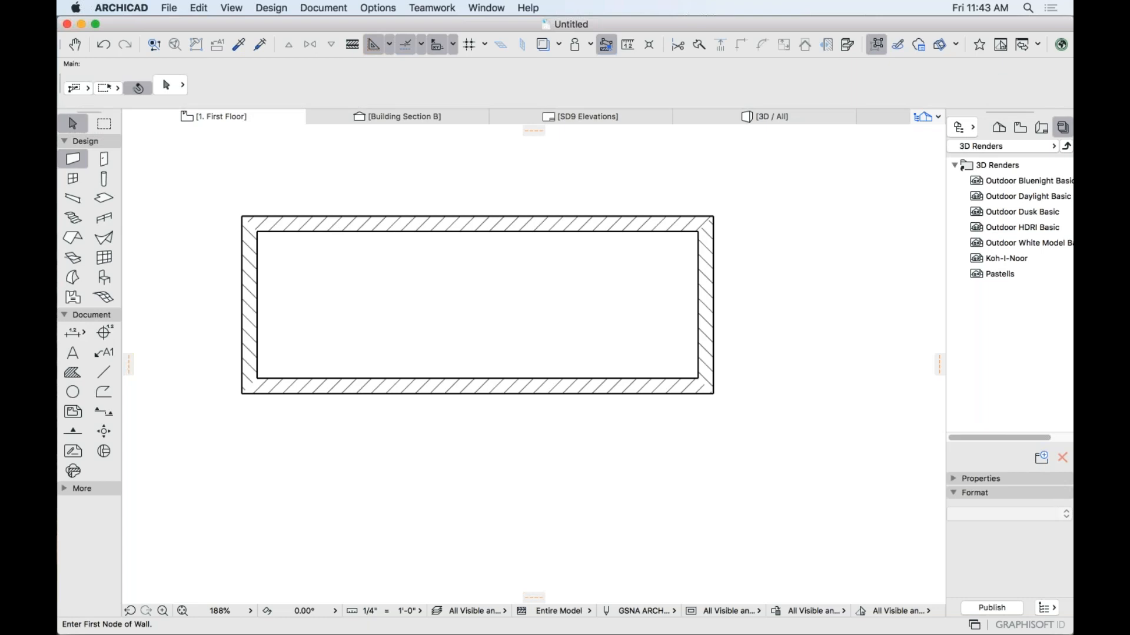
pyautogui.moveTo(211, 185); pyautogui.dragTo(774, 465)
# Delete the walls and draw a closed 12' x 4' rectangular polywall in their place.
pyautogui.press('Delete')
pyautogui.click(73, 158)
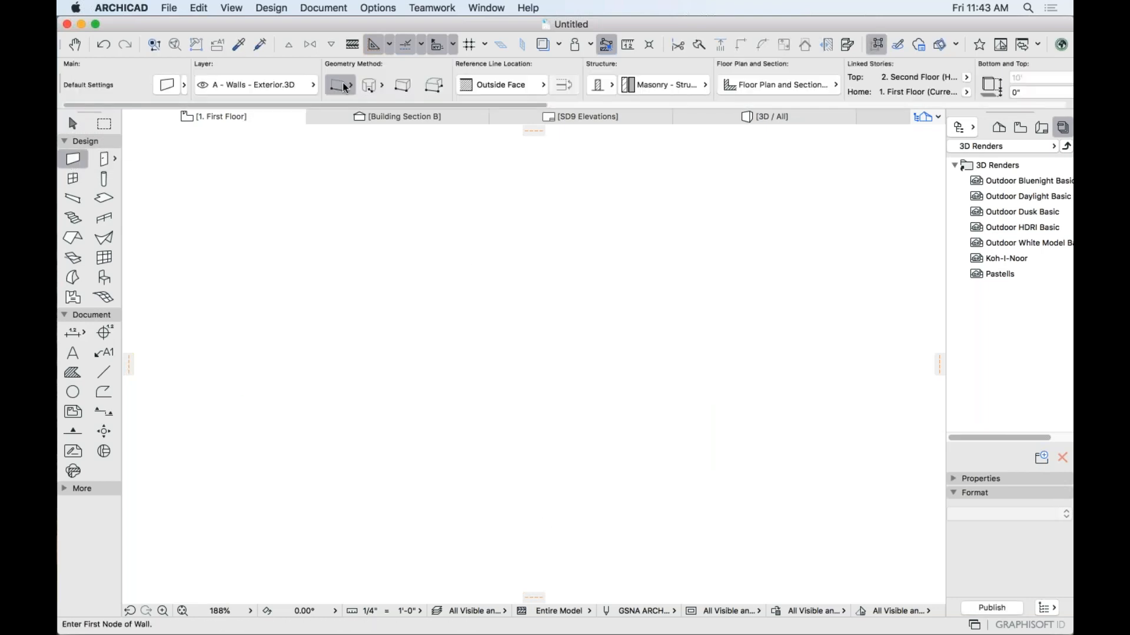
pyautogui.click(347, 87)
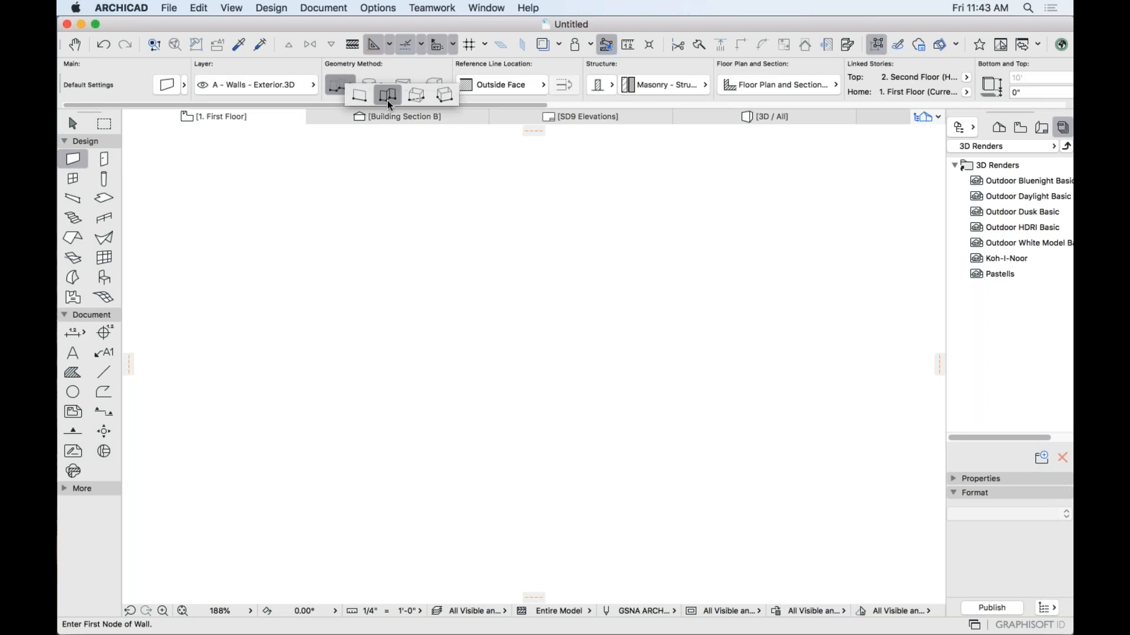
pyautogui.click(387, 99)
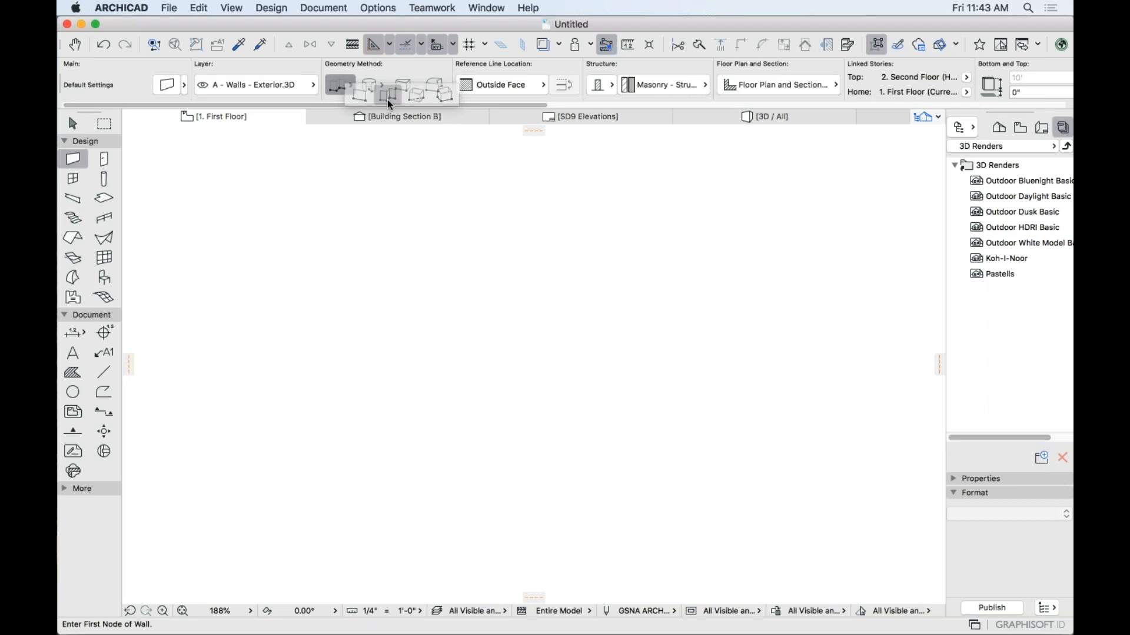
pyautogui.click(312, 228)
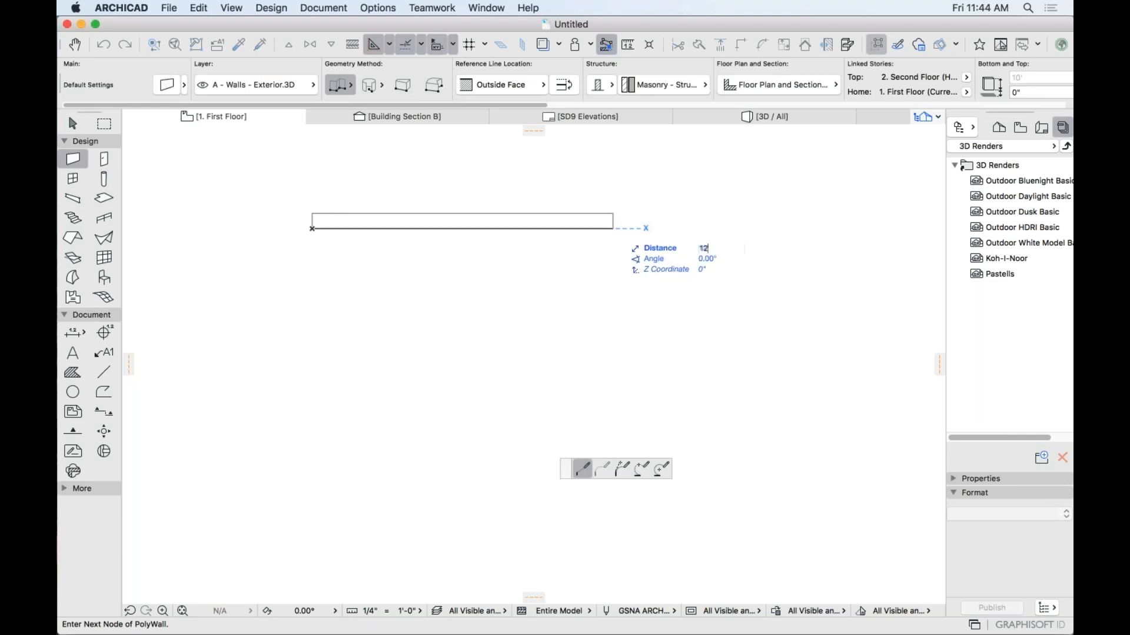
pyautogui.click(754, 229)
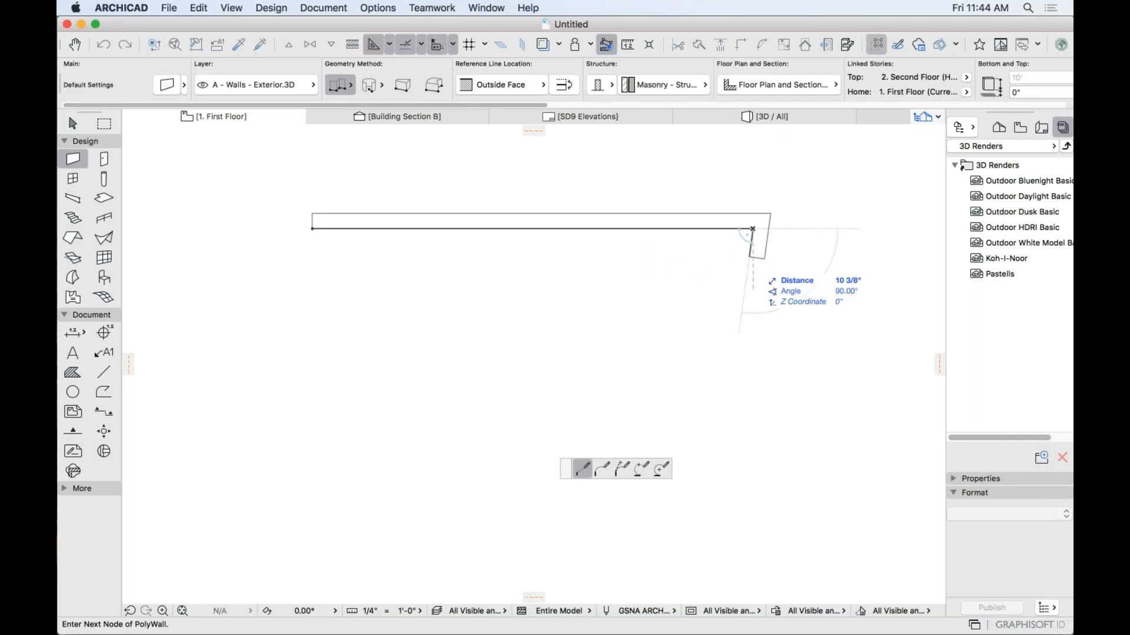
pyautogui.write('4')
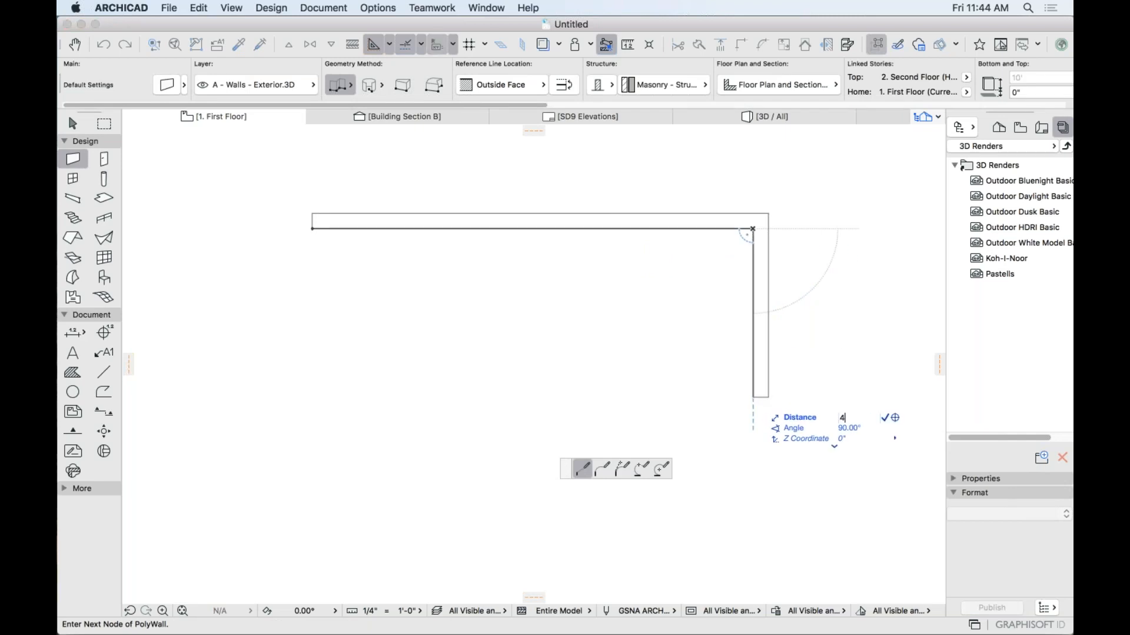
pyautogui.press('Return')
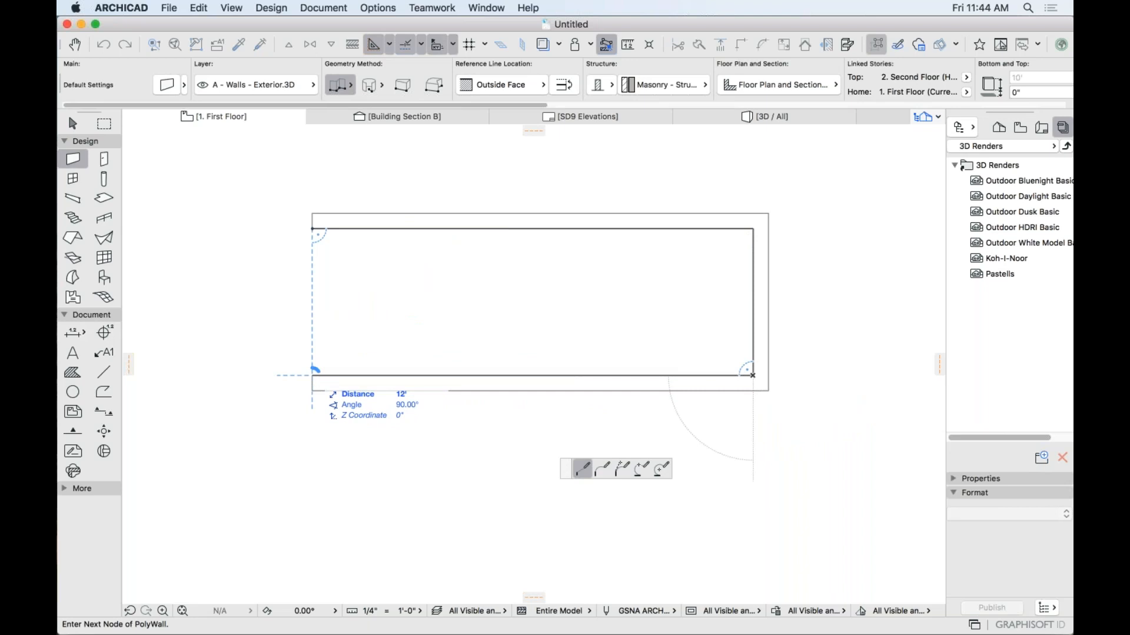
pyautogui.click(312, 374)
pyautogui.click(312, 229)
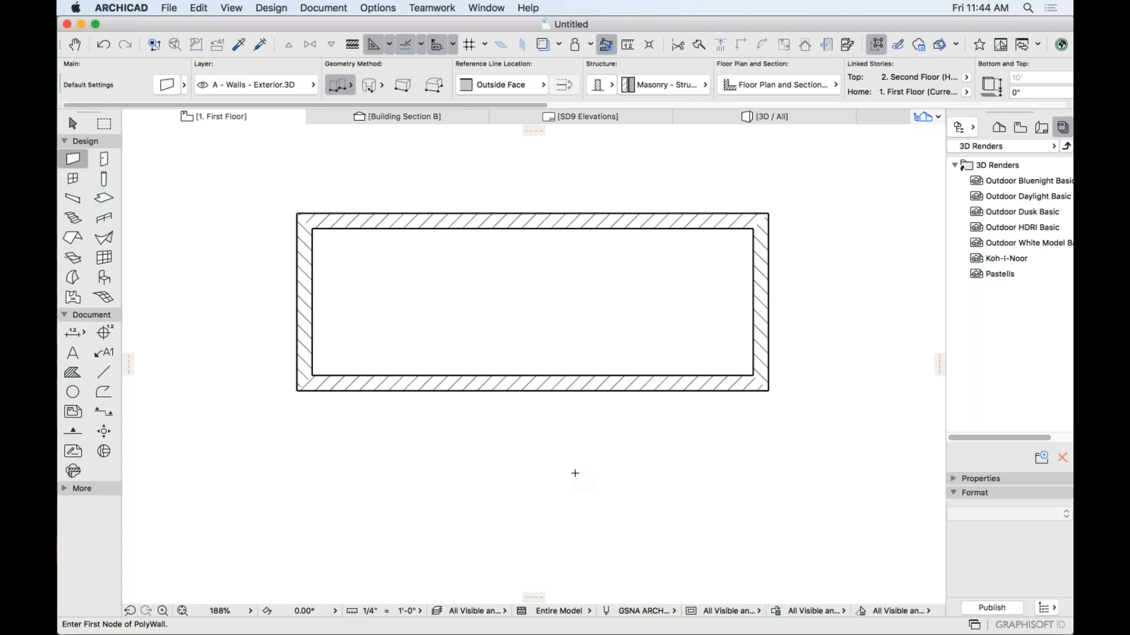
# Start a second, notched polywall outline below the rectangle.
pyautogui.scroll(-3, 425, 432)
pyautogui.moveTo(425, 432)
pyautogui.mouseDown(button='middle')
pyautogui.moveTo(381, 310)
pyautogui.moveTo(357, 328)
pyautogui.moveTo(295, 328)
pyautogui.moveTo(287, 345)
pyautogui.mouseUp(button='middle')
pyautogui.scroll(2, 357, 328)
pyautogui.click(282, 324)
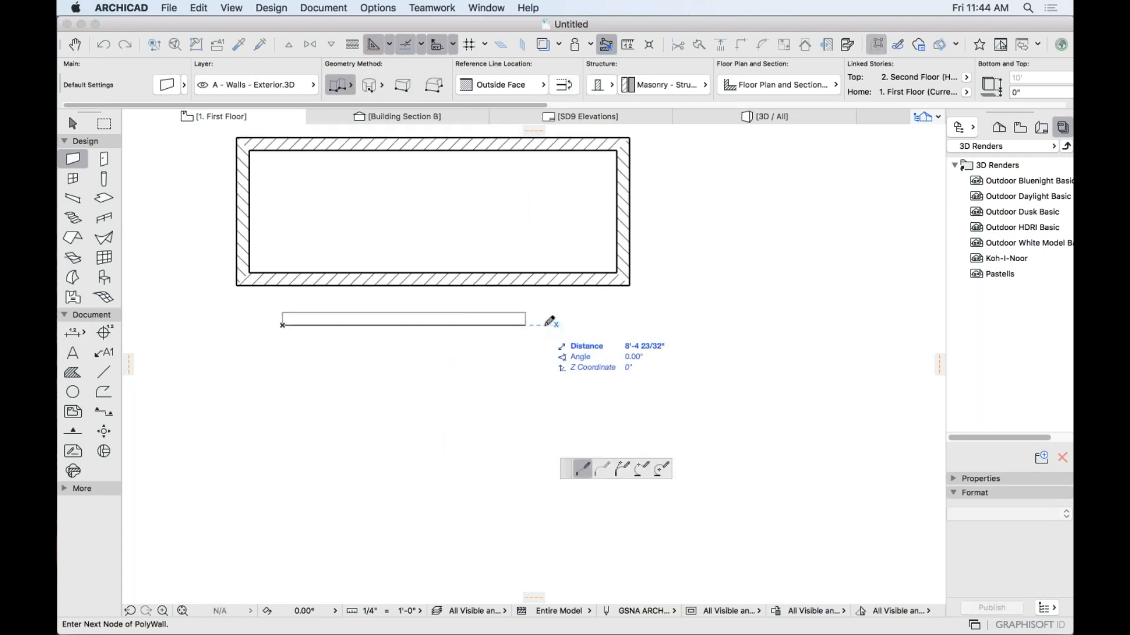
pyautogui.click(627, 321)
pyautogui.click(619, 442)
pyautogui.click(533, 442)
pyautogui.click(533, 546)
pyautogui.click(413, 546)
pyautogui.click(413, 474)
pyautogui.click(326, 475)
# Close the stepped polywall and add a rectangular polywall overlapping its right side.
pyautogui.click(325, 534)
pyautogui.click(216, 552)
pyautogui.click(283, 323)
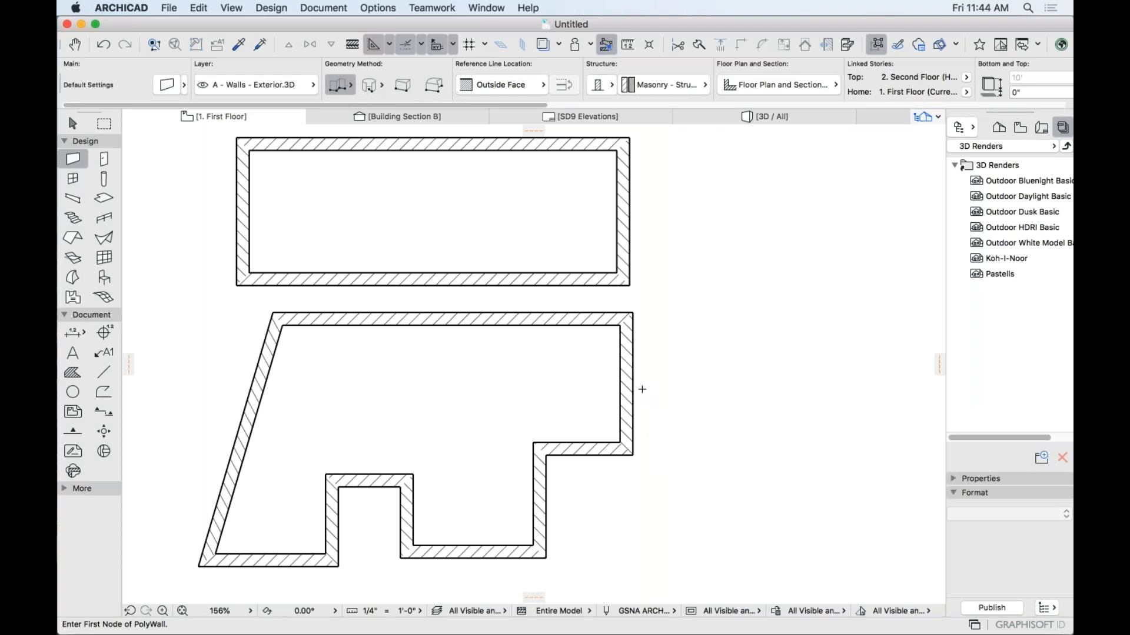
pyautogui.click(583, 386)
pyautogui.click(723, 386)
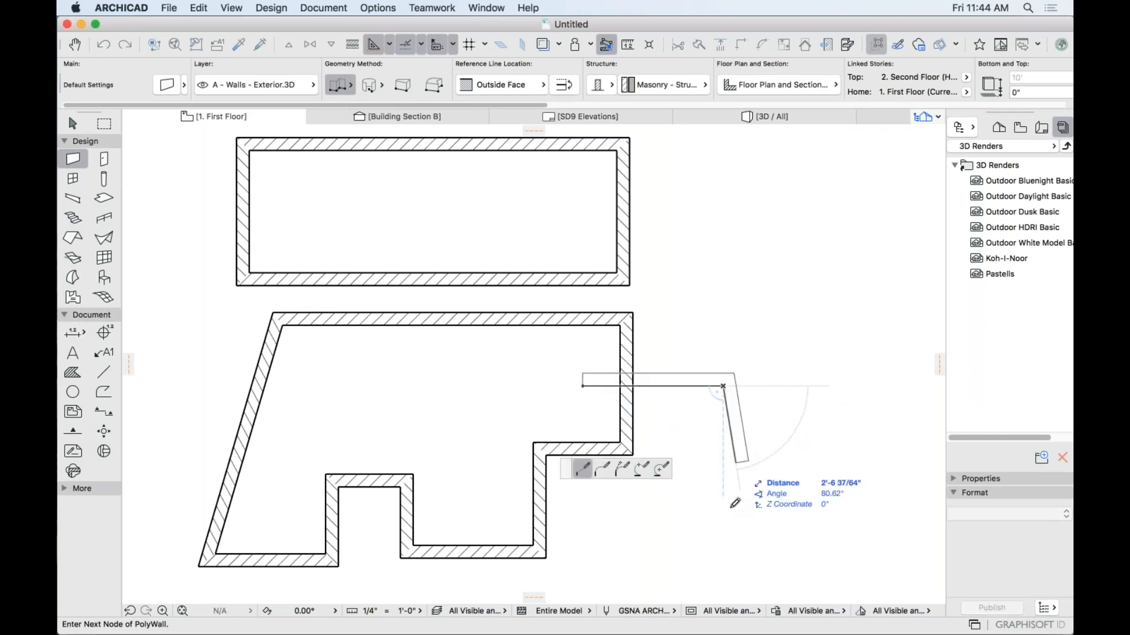
pyautogui.click(723, 537)
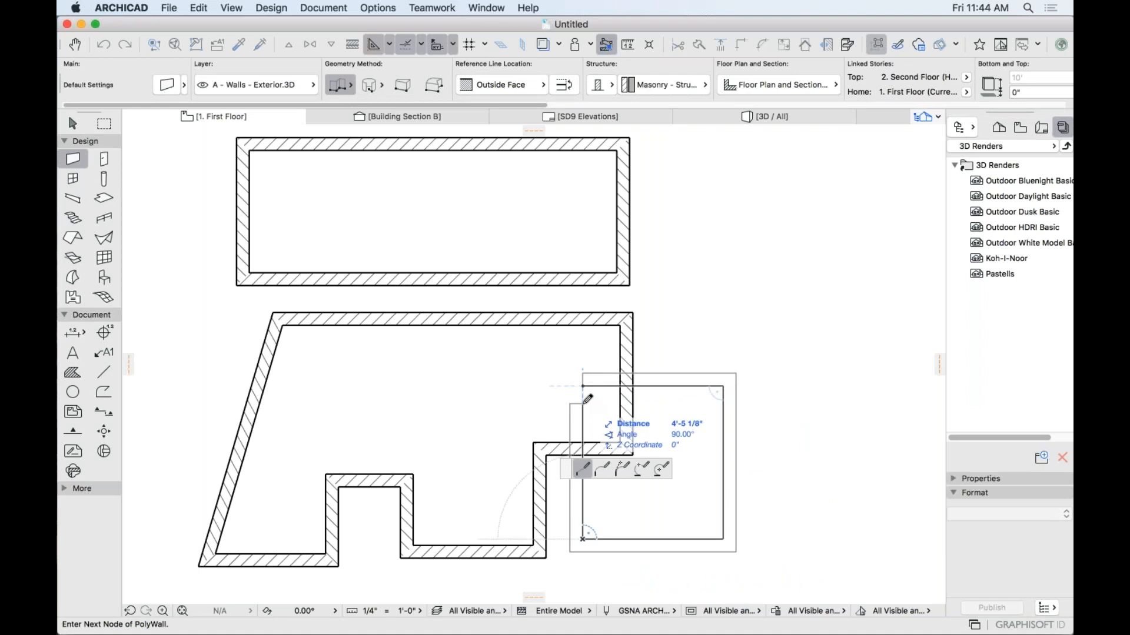
pyautogui.click(582, 386)
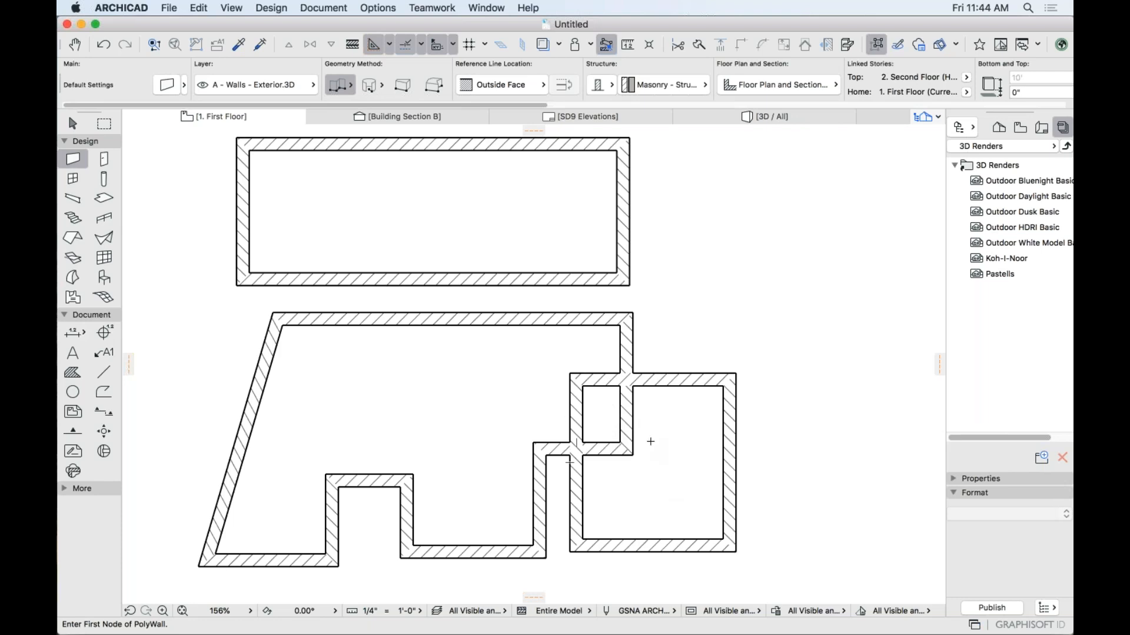
# Trim away the overlapping wall pieces, notch tops and part of the bottom wall.
pyautogui.keyDown('super'); pyautogui.click(632, 425); pyautogui.keyUp('super')
pyautogui.keyDown('super'); pyautogui.click(633, 413); pyautogui.keyUp('super')
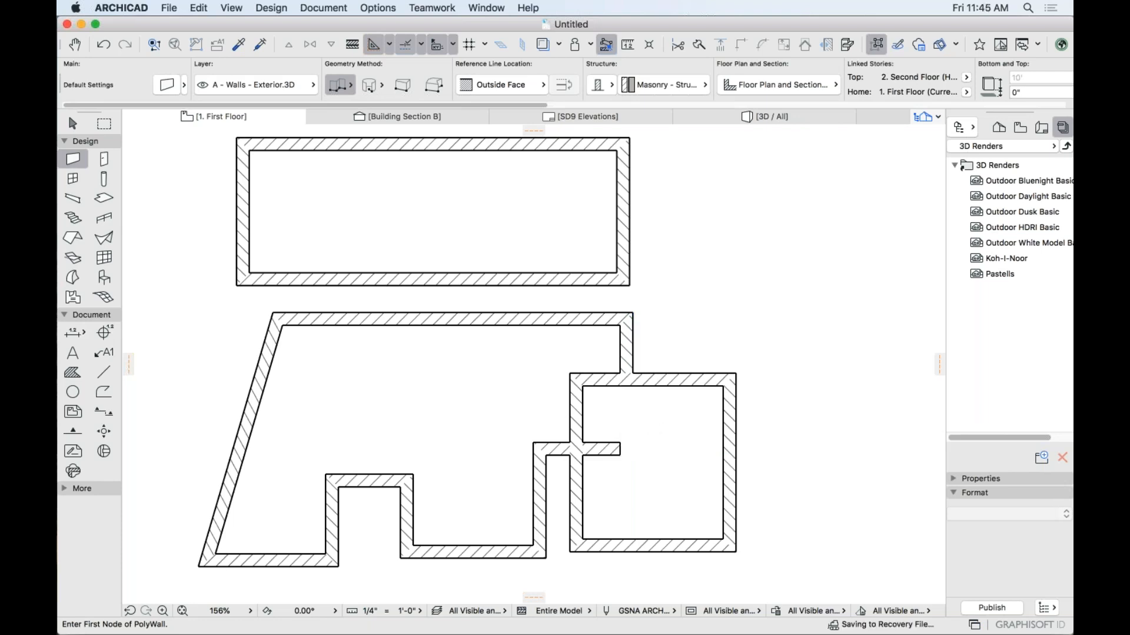
pyautogui.keyDown('super'); pyautogui.click(606, 387); pyautogui.keyUp('super')
pyautogui.keyDown('super'); pyautogui.click(582, 412); pyautogui.keyUp('super')
pyautogui.keyDown('super'); pyautogui.click(602, 449); pyautogui.keyUp('super')
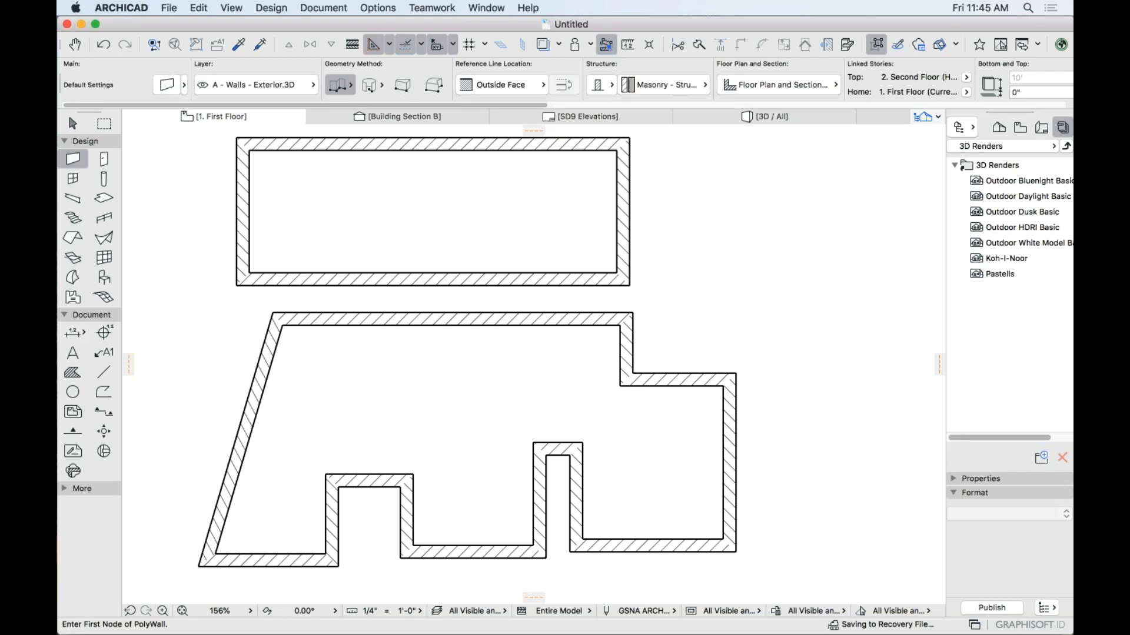
pyautogui.keyDown('super'); pyautogui.click(557, 450); pyautogui.keyUp('super')
pyautogui.keyDown('super'); pyautogui.click(369, 486); pyautogui.keyUp('super')
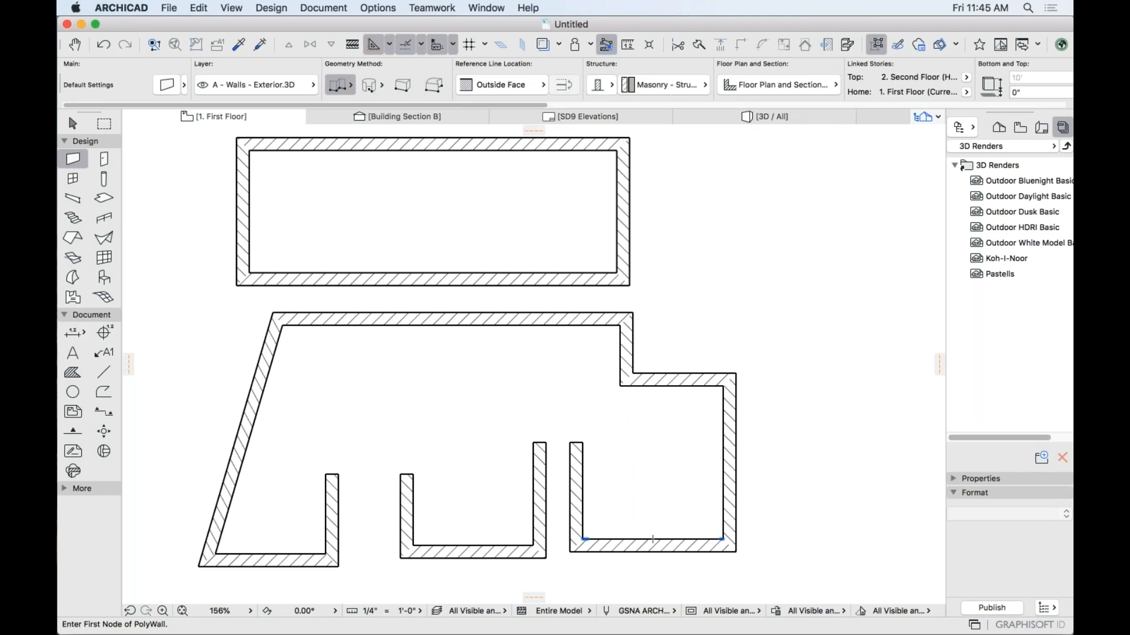
pyautogui.keyDown('super'); pyautogui.click(653, 539); pyautogui.keyUp('super')
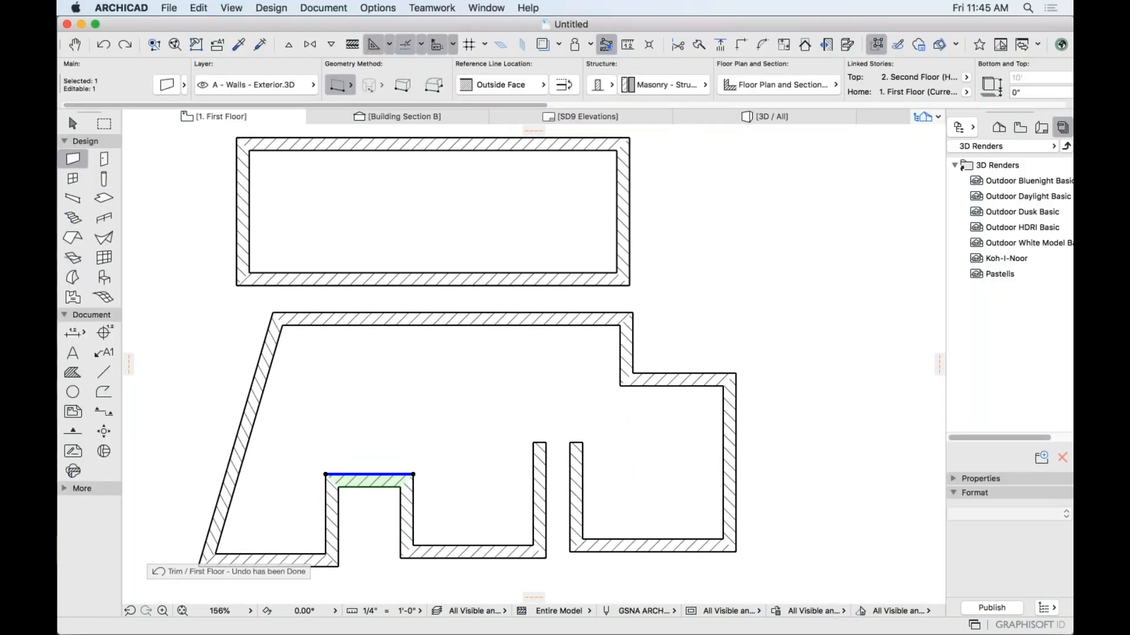
# Undo the last trim and arch the lower-left notch's top wall with Curve Edge.
pyautogui.press('super+z')
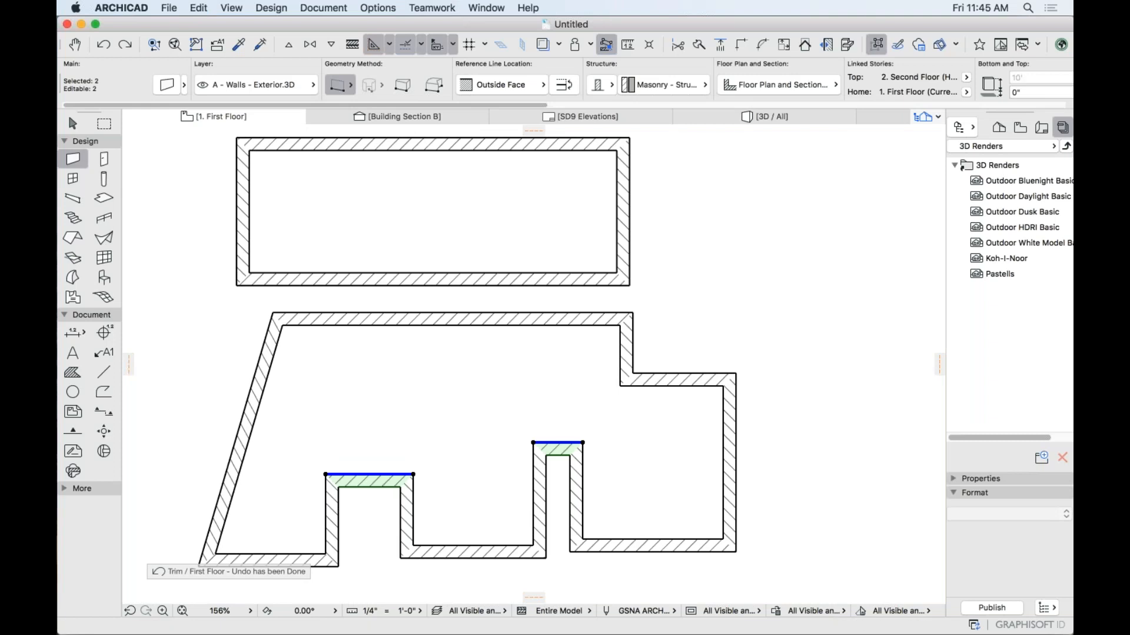
pyautogui.click(371, 475)
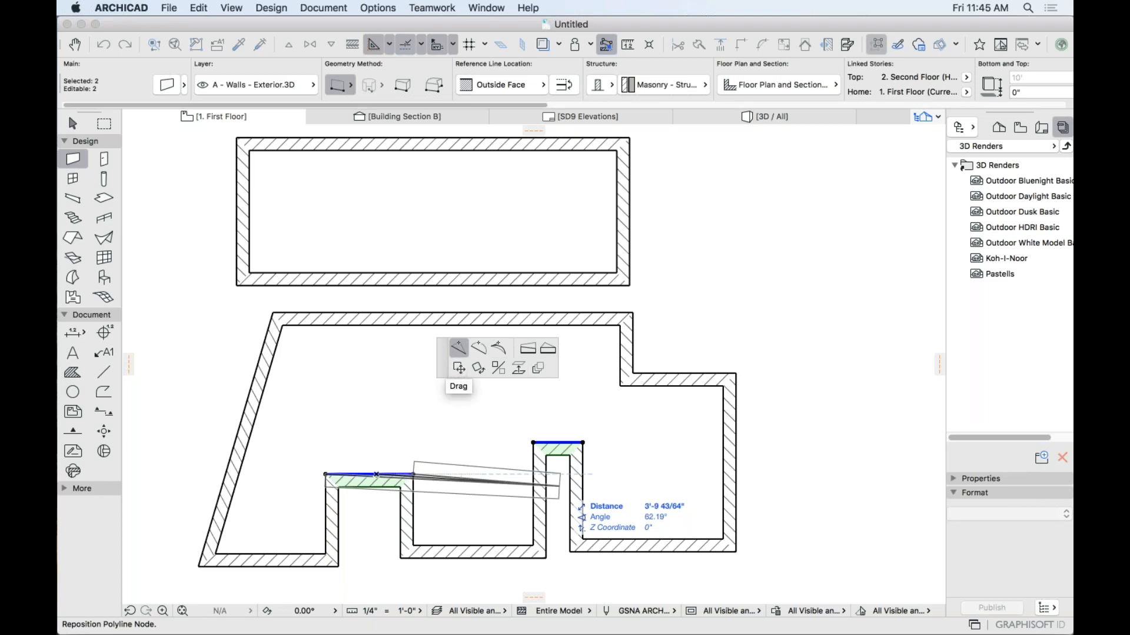
pyautogui.click(478, 351)
pyautogui.click(370, 445)
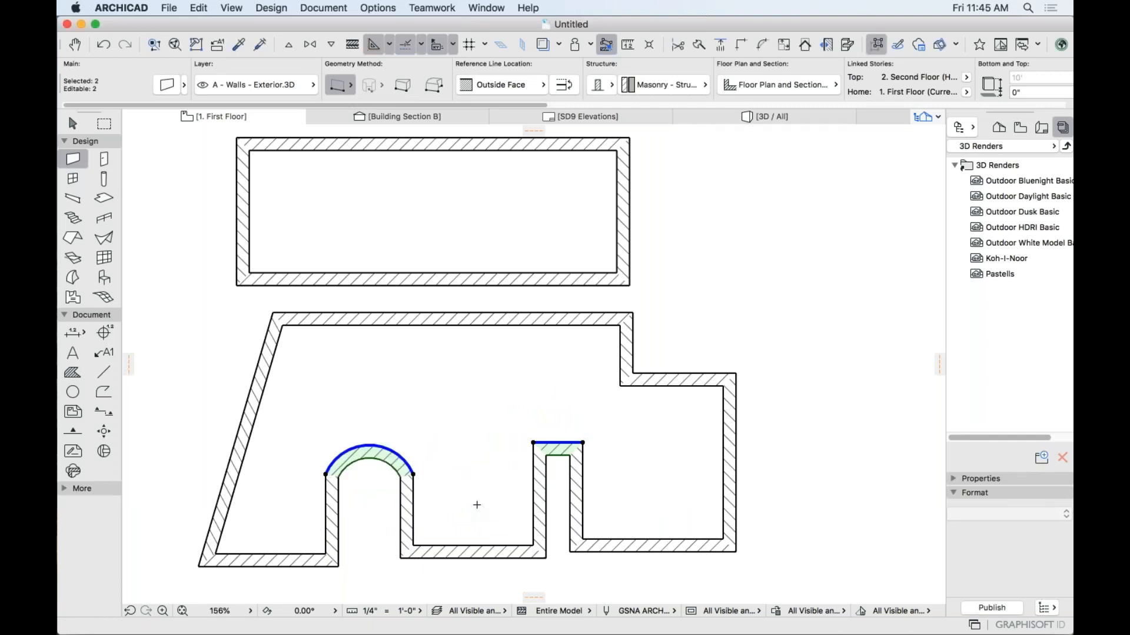
pyautogui.press('Escape')
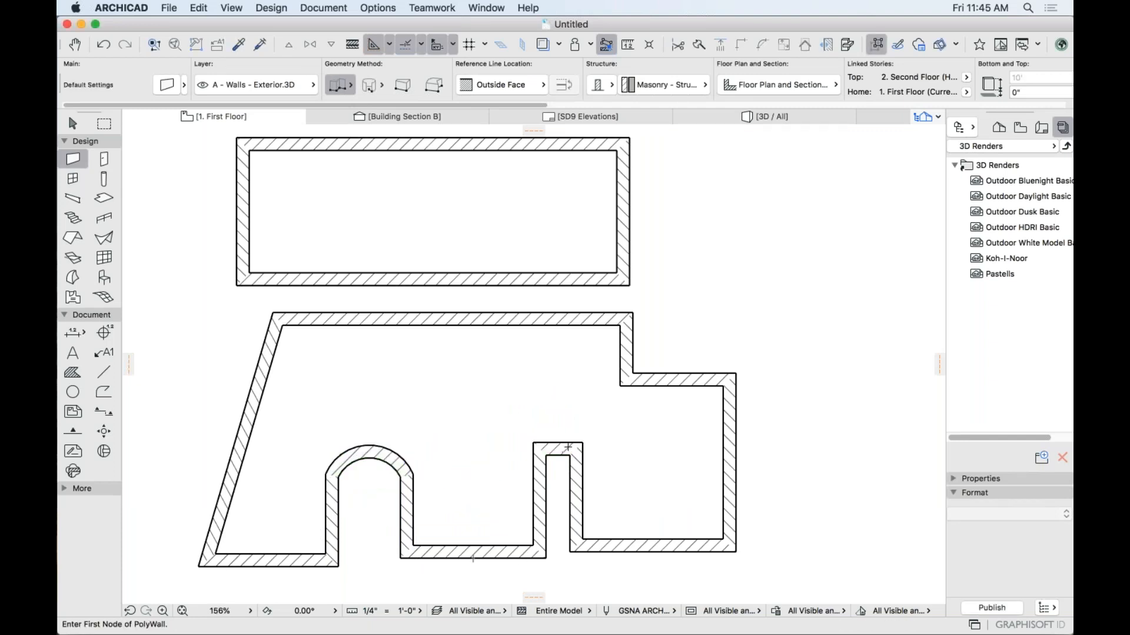
# Bend the right-hand wall outward into a rounded curved end.
pyautogui.press('shift')
pyautogui.keyDown('shift'); pyautogui.click(558, 442); pyautogui.keyUp('shift')
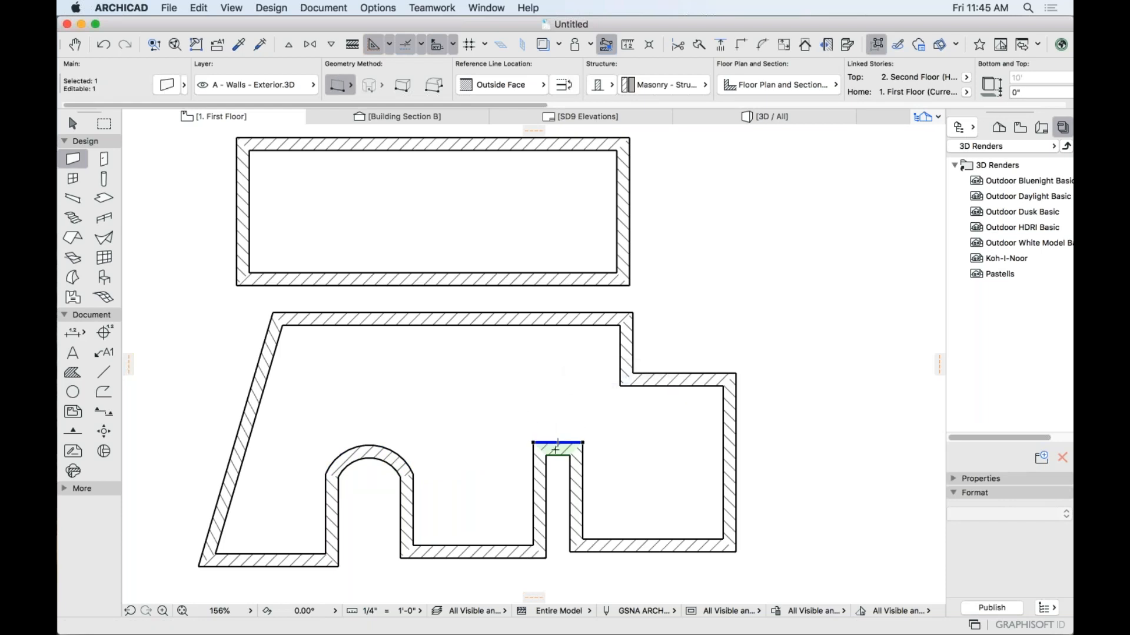
pyautogui.press('Escape')
pyautogui.press('shift')
pyautogui.keyDown('shift'); pyautogui.click(736, 454); pyautogui.keyUp('shift')
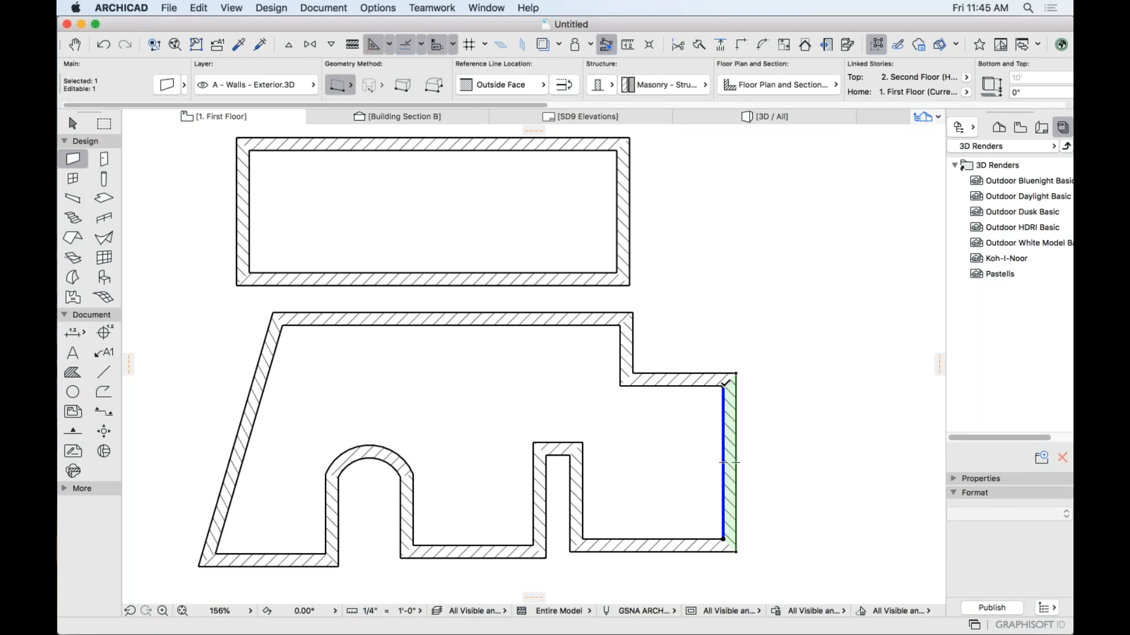
pyautogui.click(723, 386)
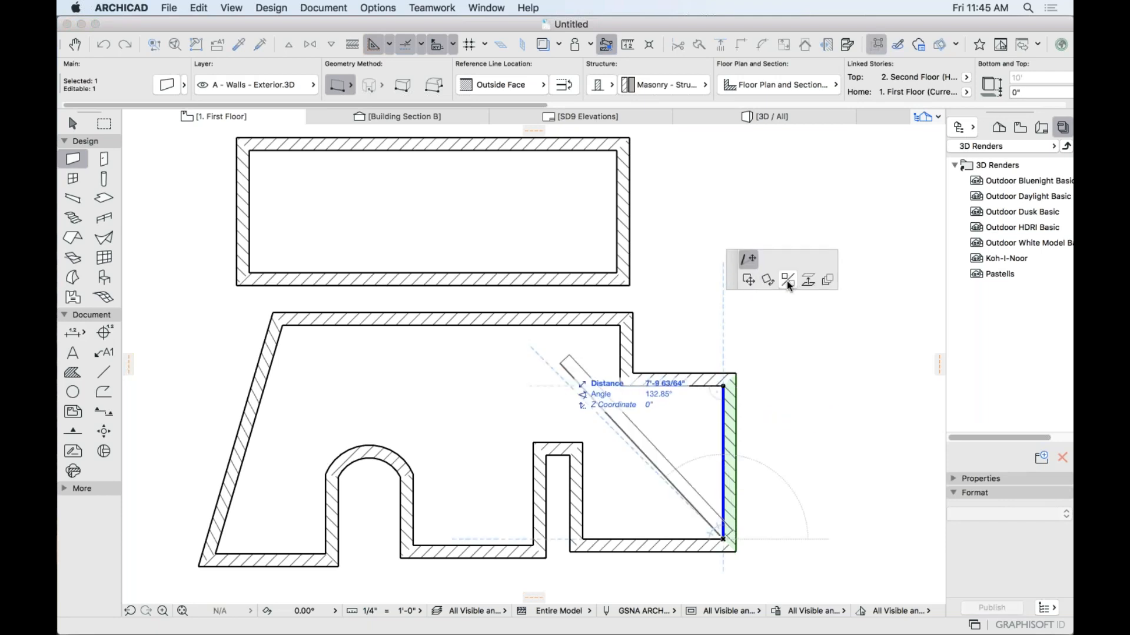
pyautogui.click(786, 280)
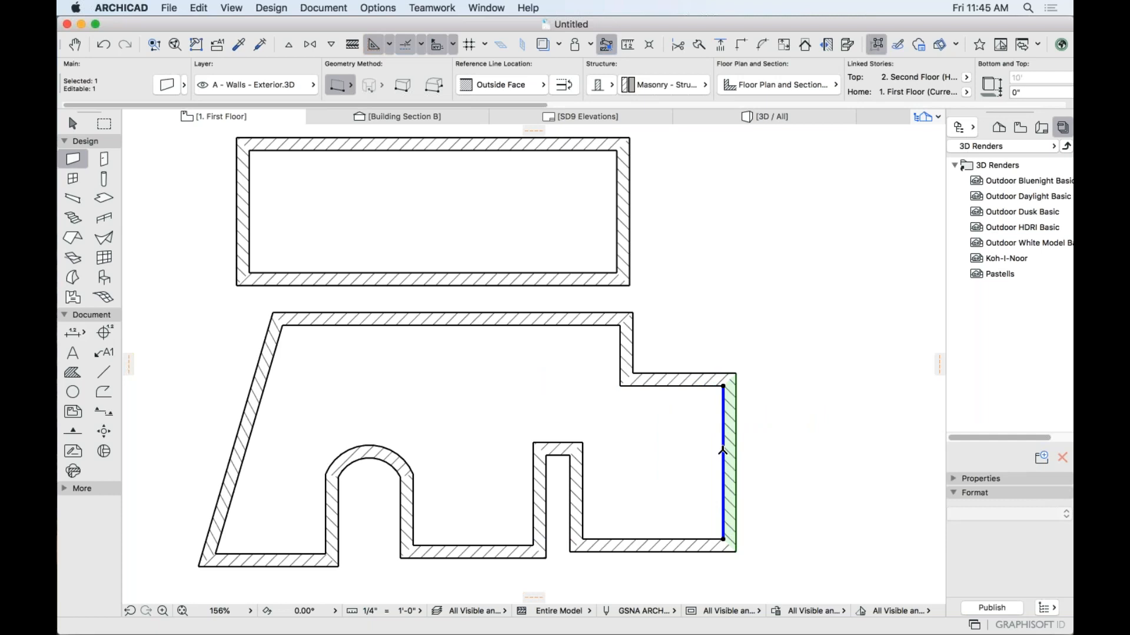
pyautogui.click(724, 451)
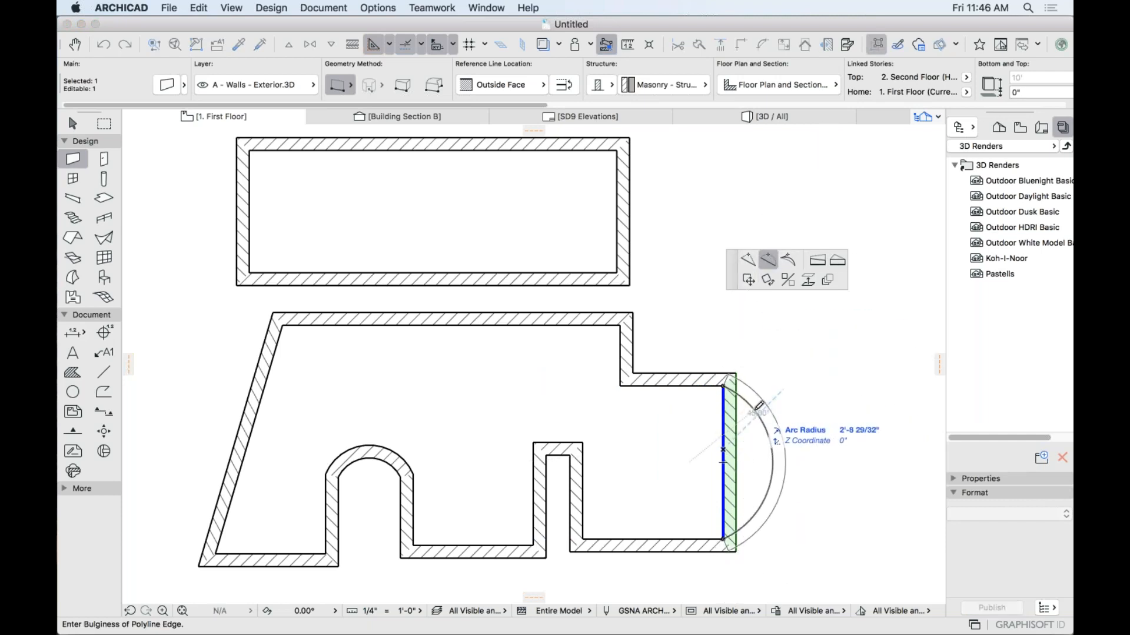
pyautogui.click(760, 406)
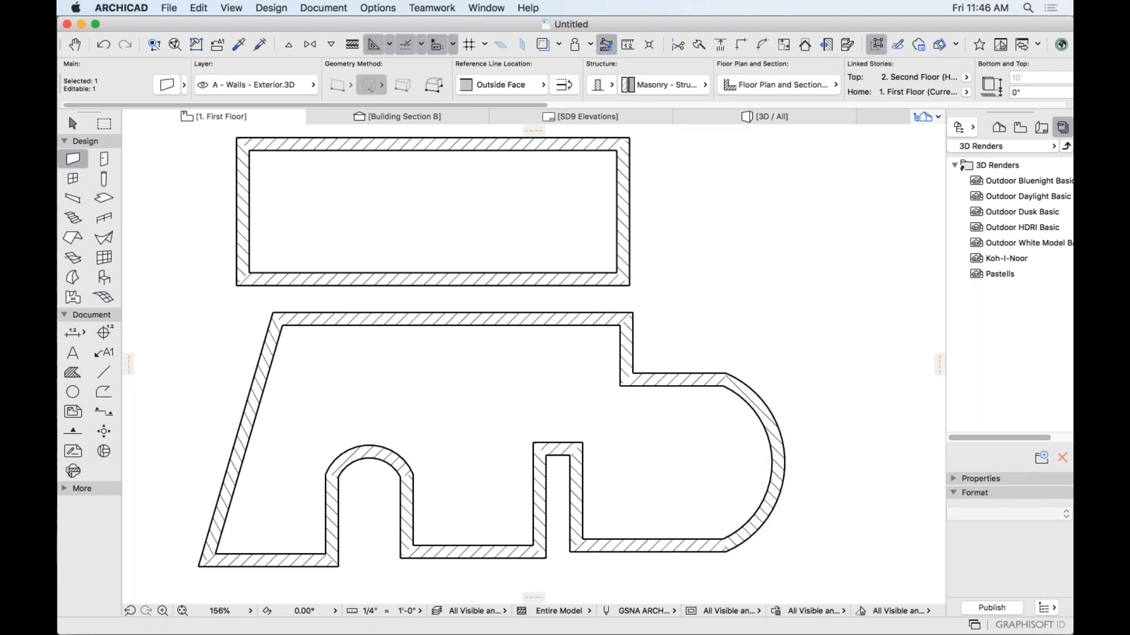
pyautogui.press('Escape')
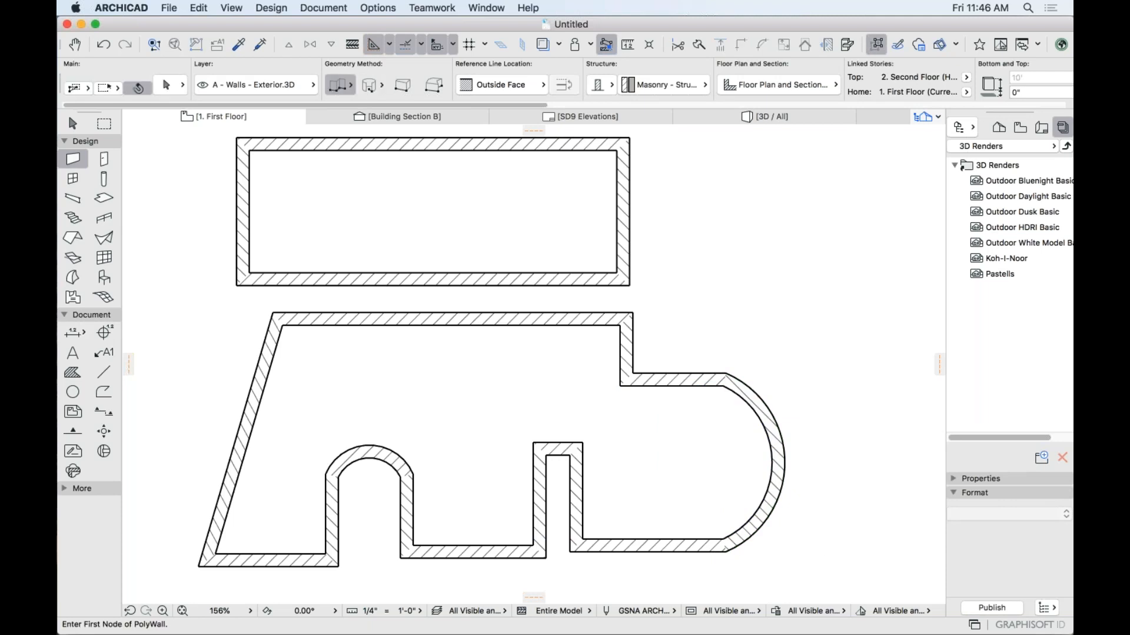
# Move the top-left corner node down so the top wall slopes.
pyautogui.keyDown('shift'); pyautogui.click(312, 323); pyautogui.keyUp('shift')
pyautogui.keyDown('shift'); pyautogui.click(277, 336); pyautogui.keyUp('shift')
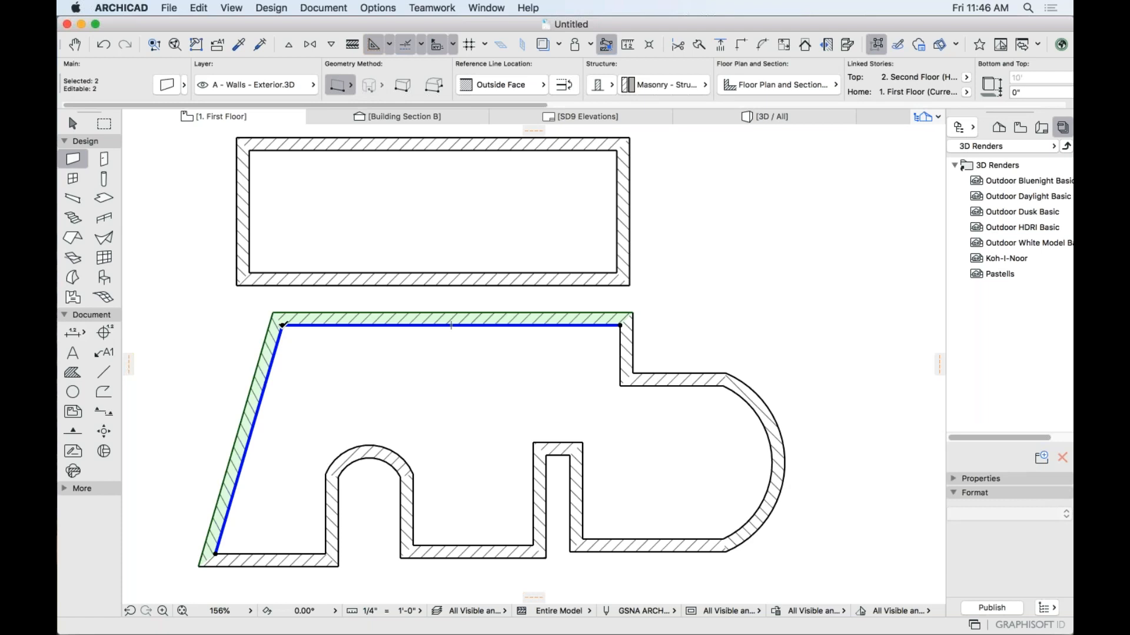
pyautogui.click(283, 325)
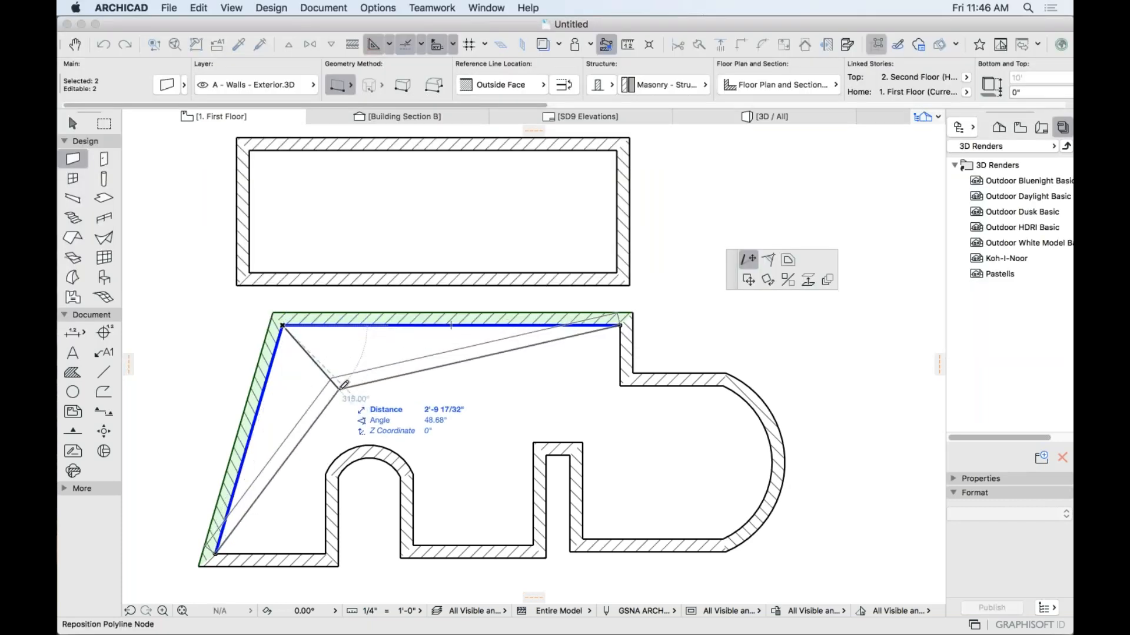
pyautogui.click(349, 385)
pyautogui.press('Escape')
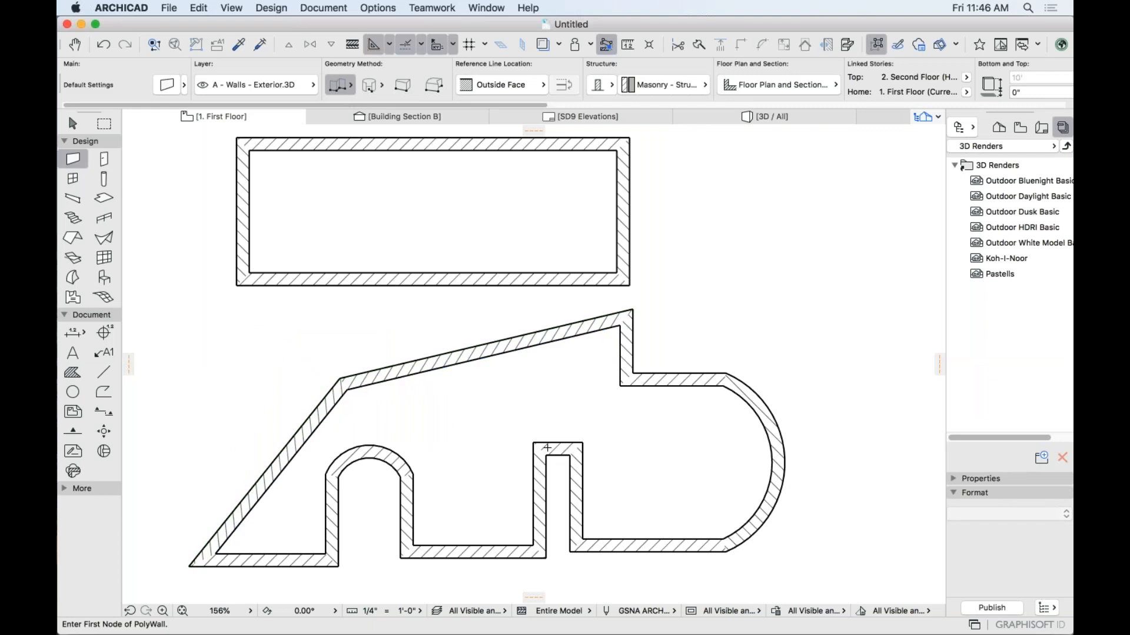
pyautogui.scroll(-5, 554, 414)
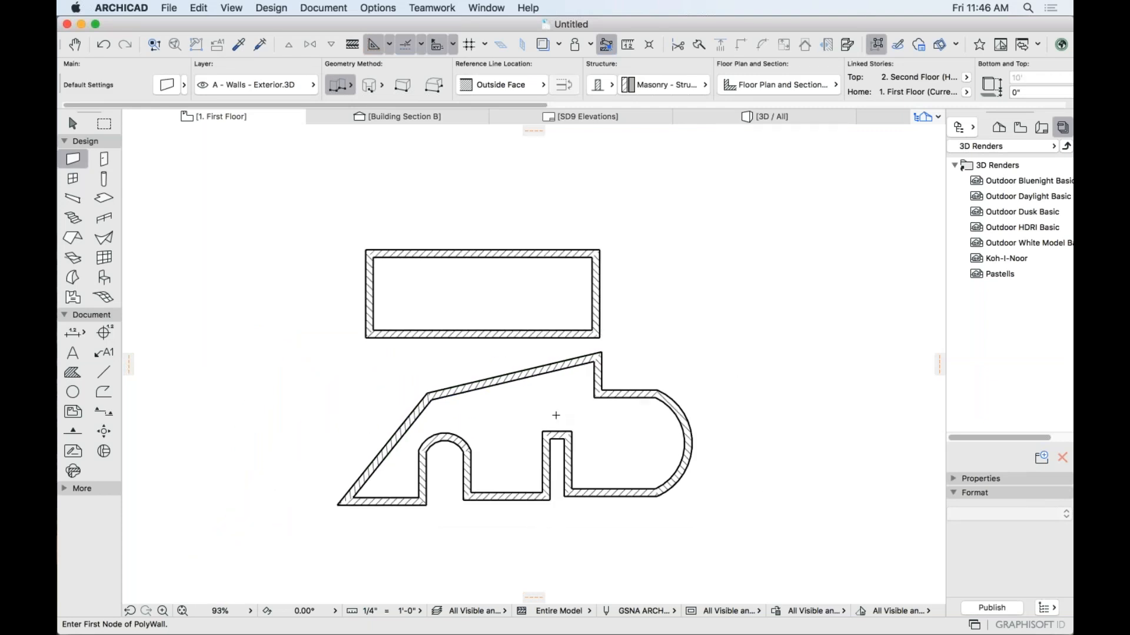
# Marquee both wall outlines and inspect them in the 3D view.
pyautogui.scroll(3, 589, 413)
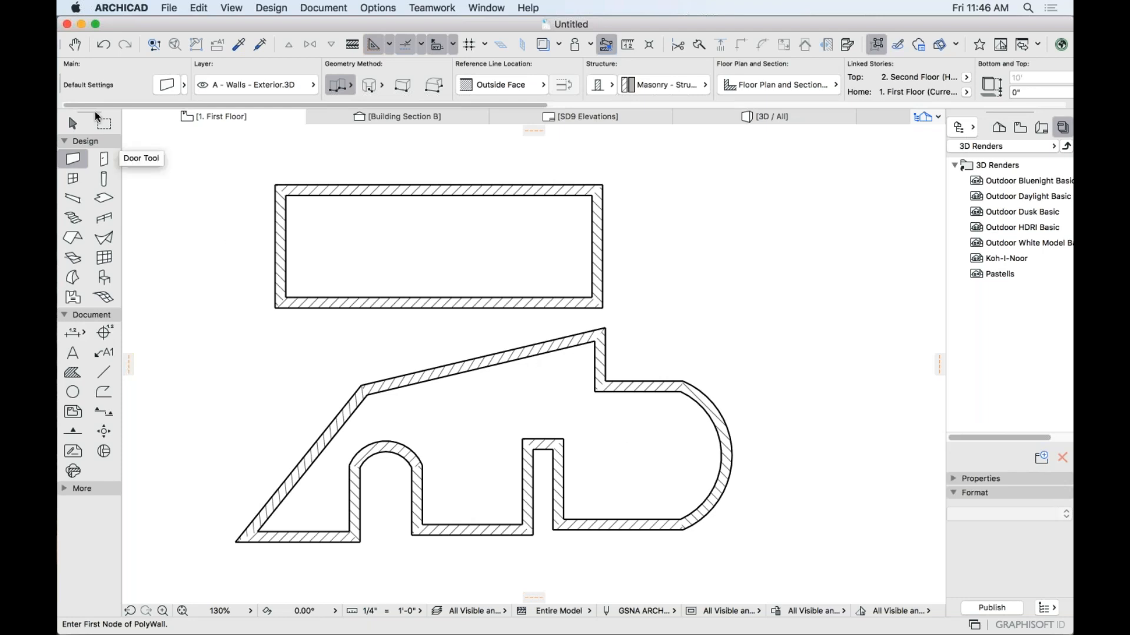
pyautogui.click(104, 123)
pyautogui.click(196, 164)
pyautogui.click(775, 570)
pyautogui.press('F5')
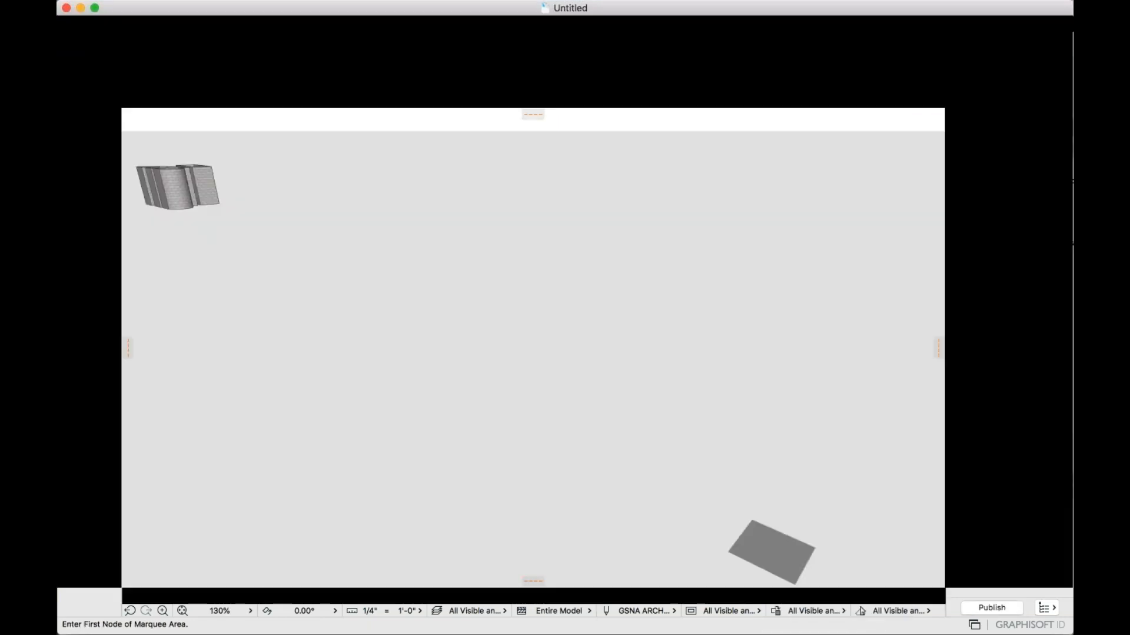
pyautogui.keyDown('shift'); pyautogui.moveTo(583, 518); pyautogui.dragTo(754, 537, button='middle'); pyautogui.keyUp('shift')
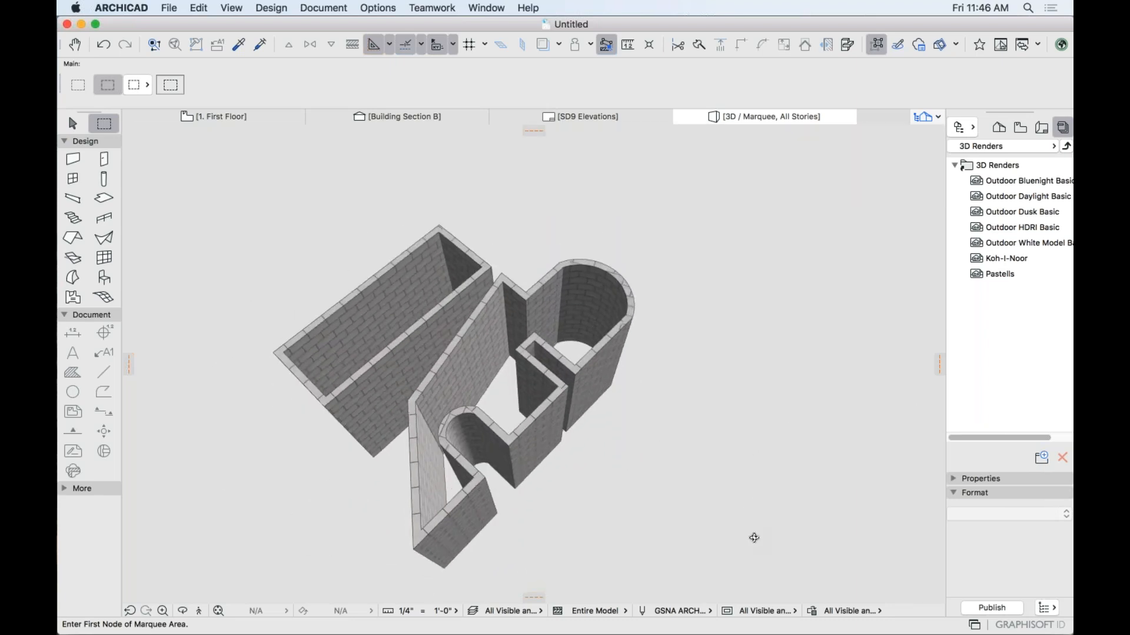
pyautogui.press('F2')
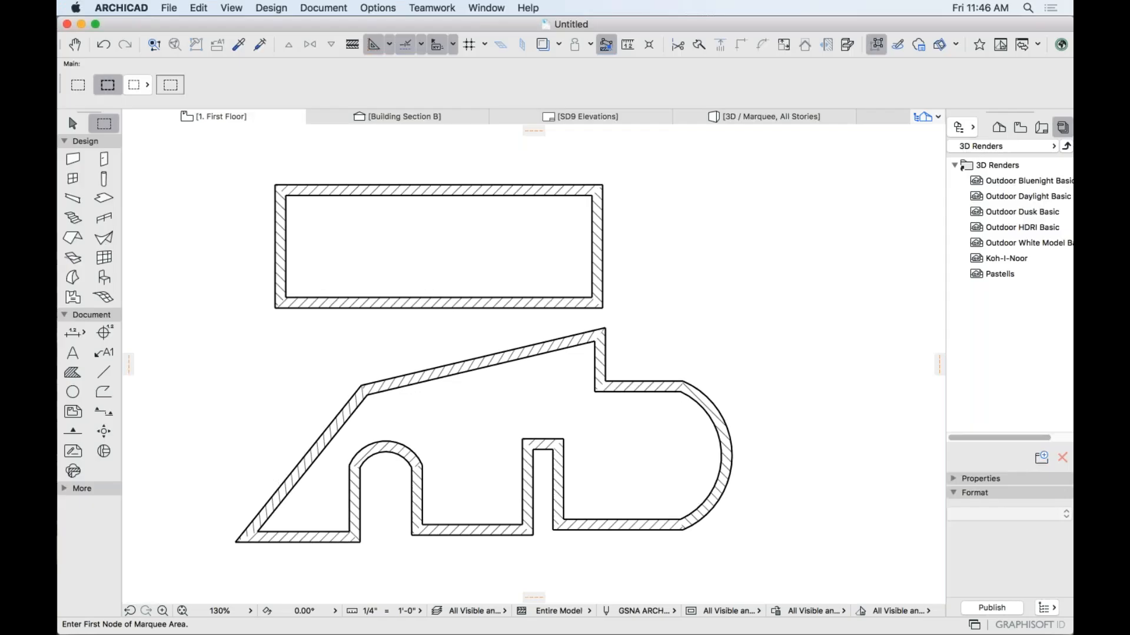
pyautogui.press('Escape')
# Select every wall in the plan and delete them.
pyautogui.click(72, 123)
pyautogui.moveTo(205, 157); pyautogui.dragTo(740, 574)
pyautogui.press('Delete')
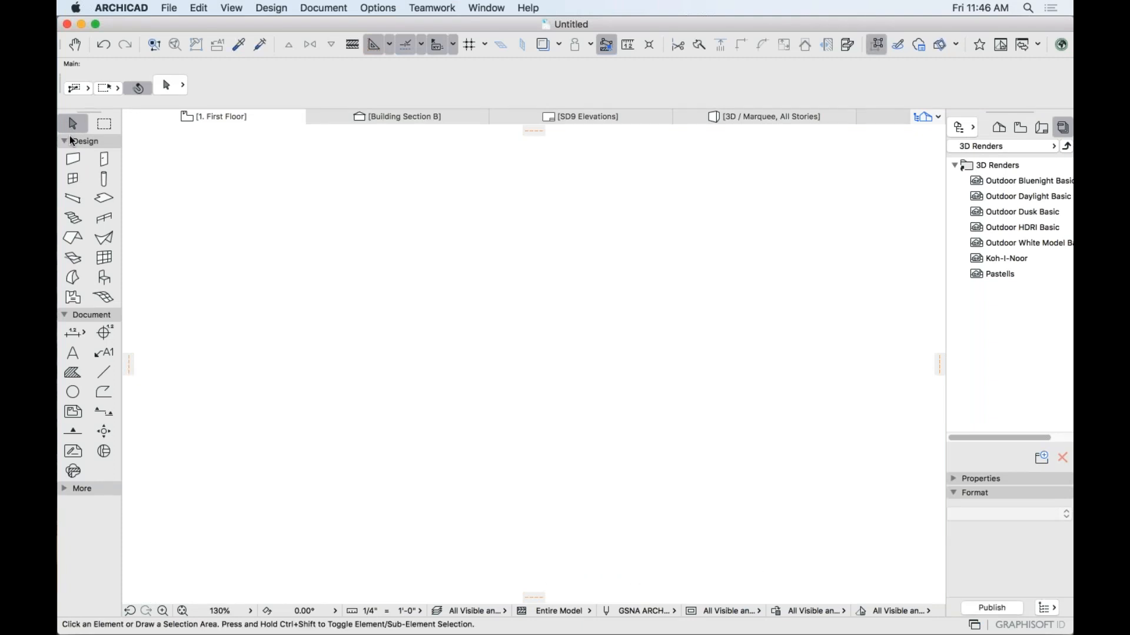
# Draw a 12' by 8' rectangular wall enclosure using the Rectangle geometry method.
pyautogui.click(72, 159)
pyautogui.click(339, 85)
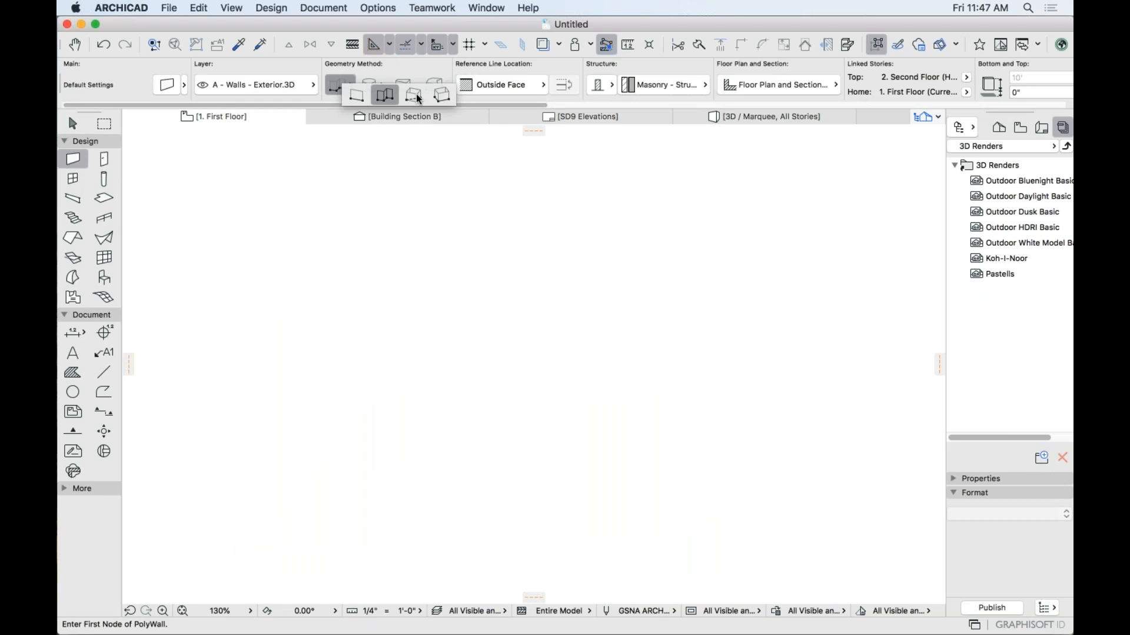
pyautogui.click(420, 95)
pyautogui.click(274, 204)
pyautogui.write('1')
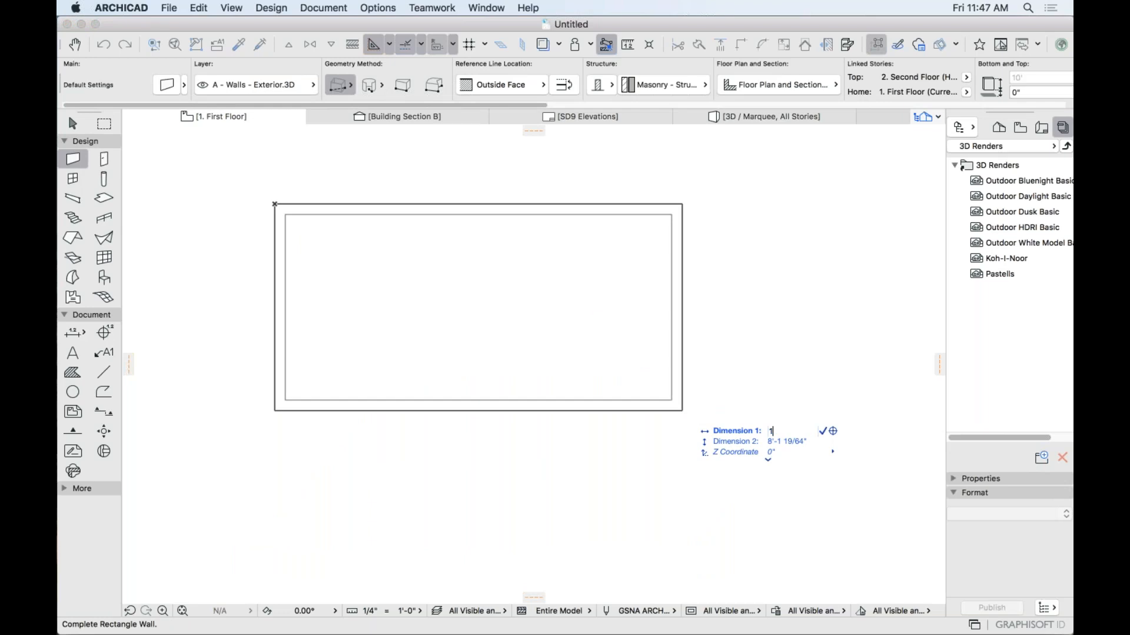
pyautogui.write('2')
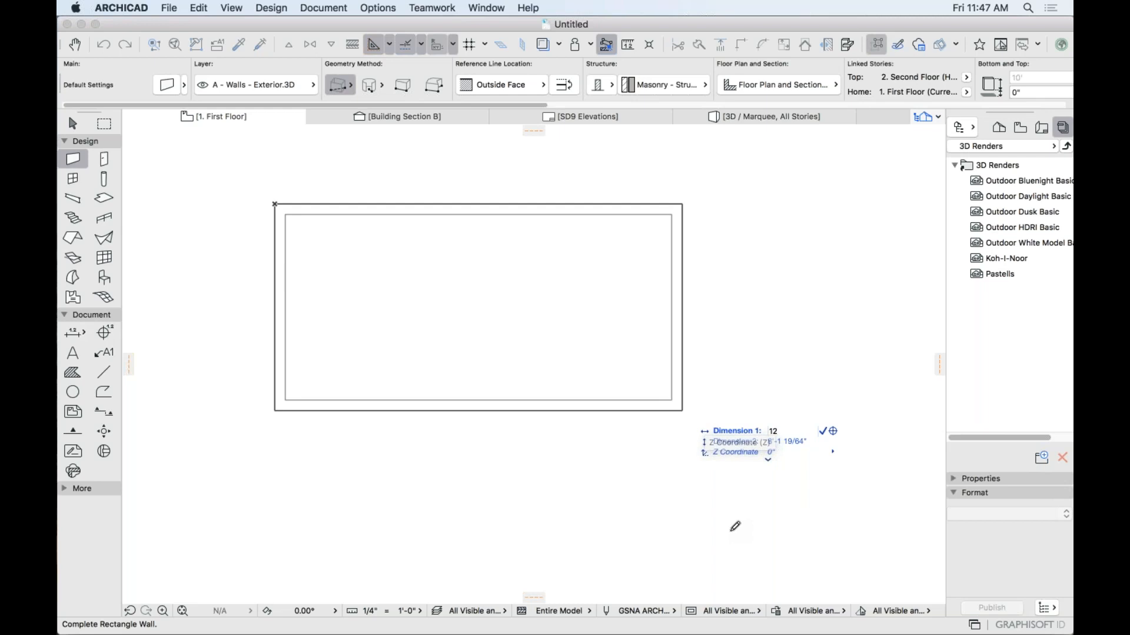
pyautogui.press('Tab')
pyautogui.write('8')
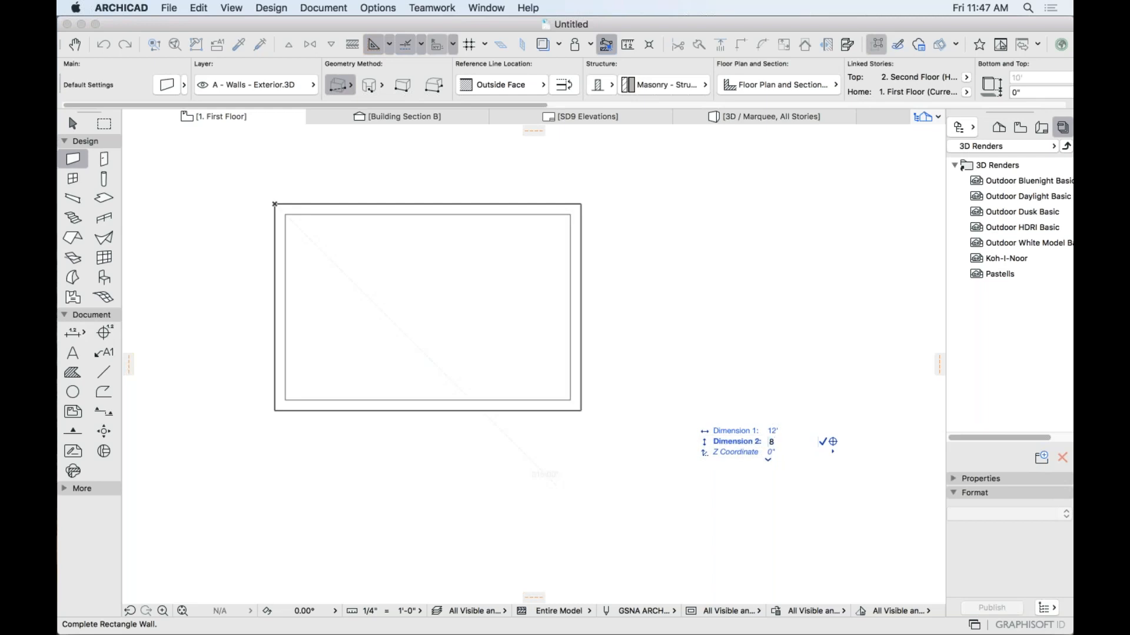
pyautogui.press('Return')
pyautogui.click(74, 333)
pyautogui.click(275, 204)
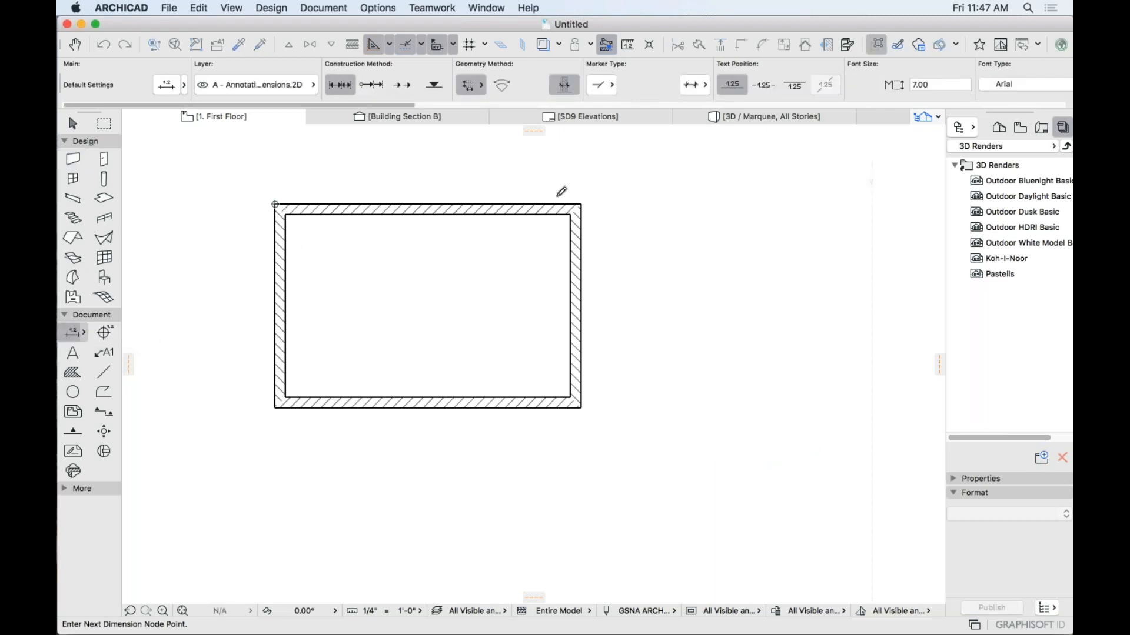
# Add a 12'-0" dimension above and an 8'-0" dimension right, then select everything.
pyautogui.doubleClick(582, 205)
pyautogui.click(498, 175)
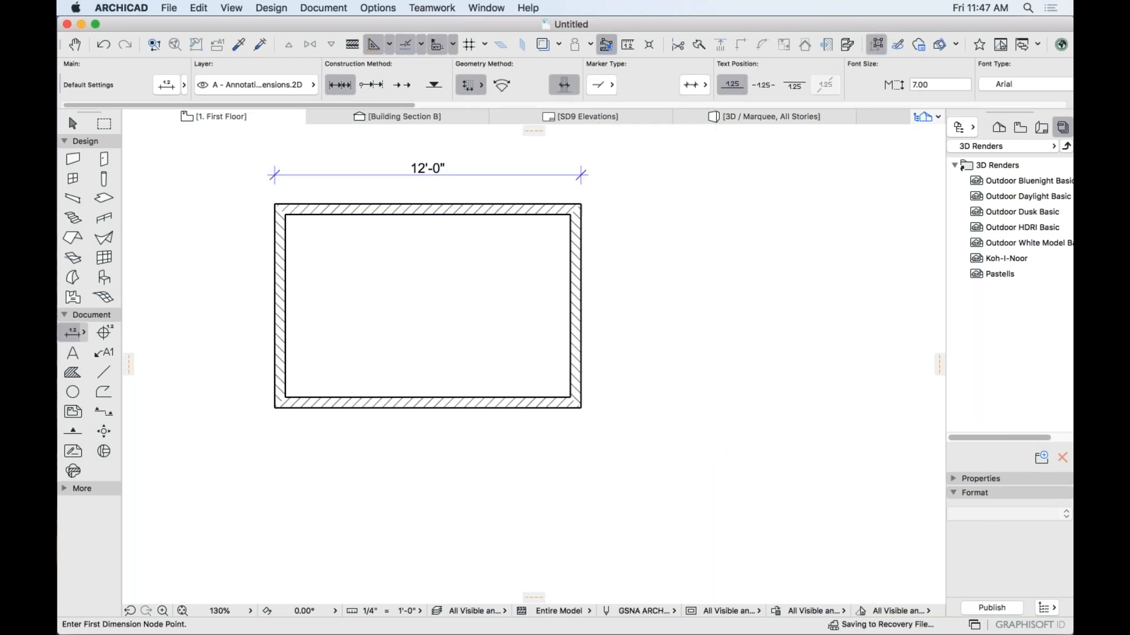
pyautogui.doubleClick(582, 408)
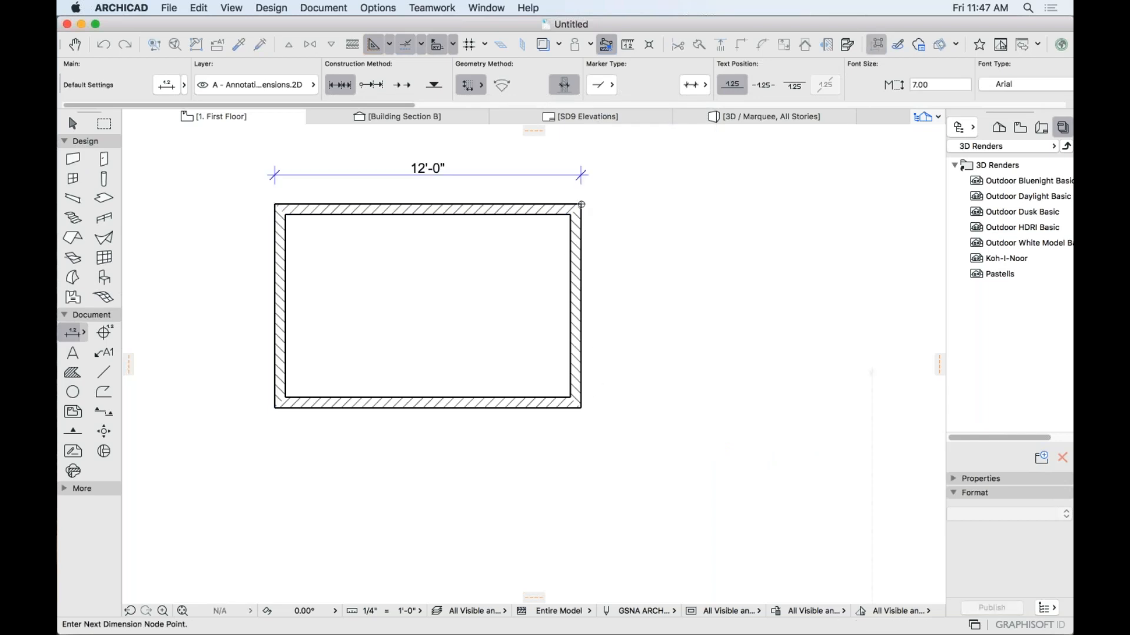
pyautogui.click(680, 329)
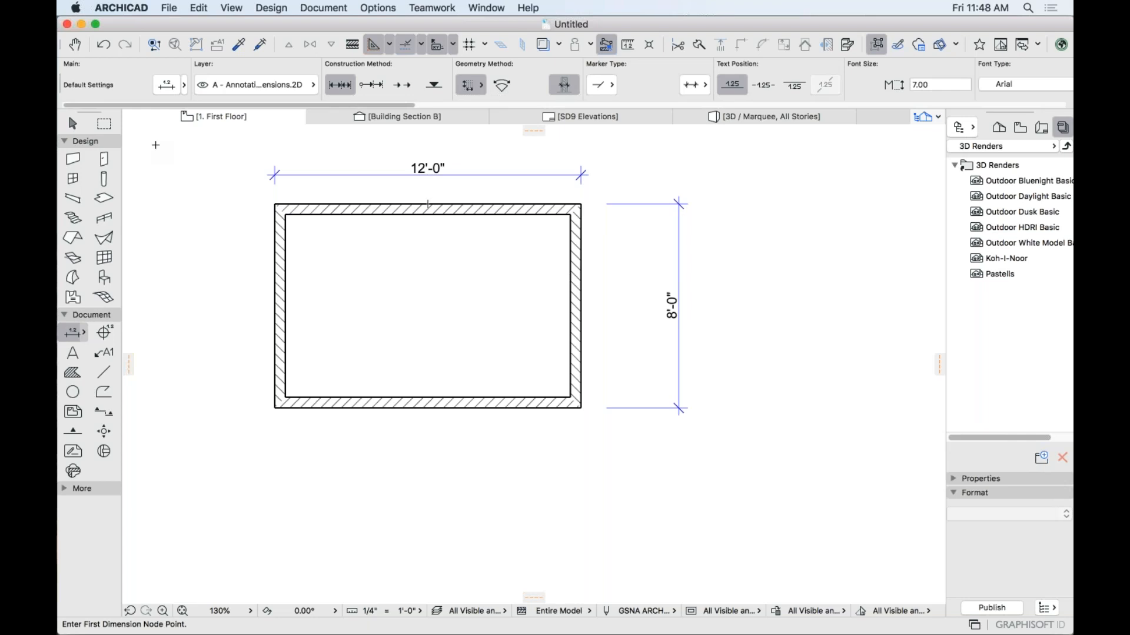
pyautogui.click(74, 123)
pyautogui.moveTo(193, 142); pyautogui.dragTo(790, 462)
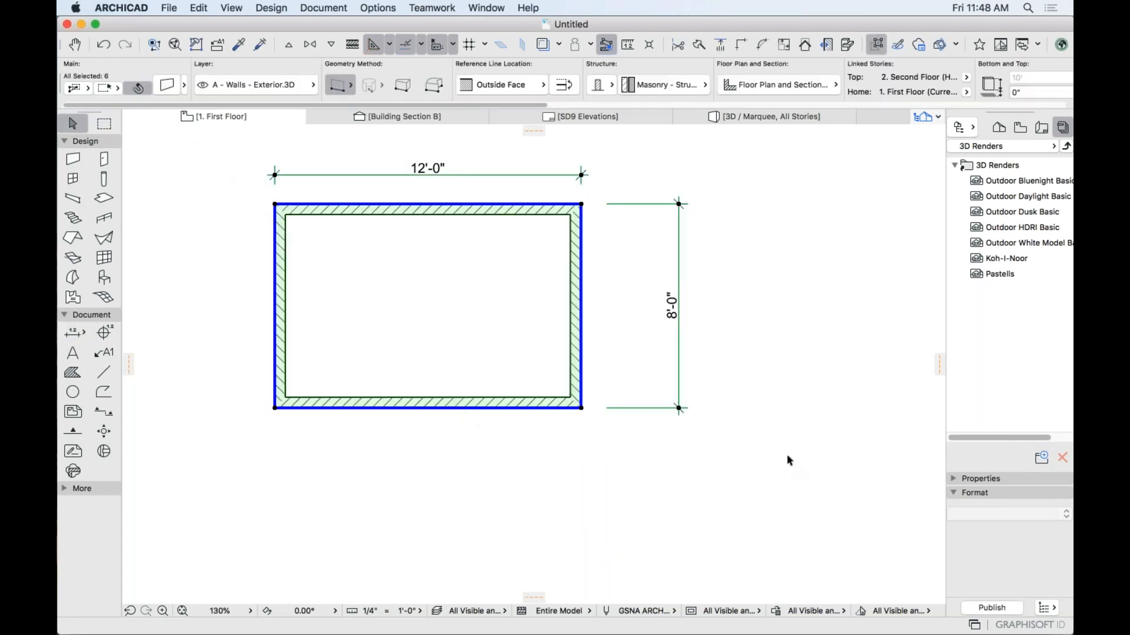
pyautogui.click(739, 336)
pyautogui.click(217, 183)
pyautogui.click(583, 467)
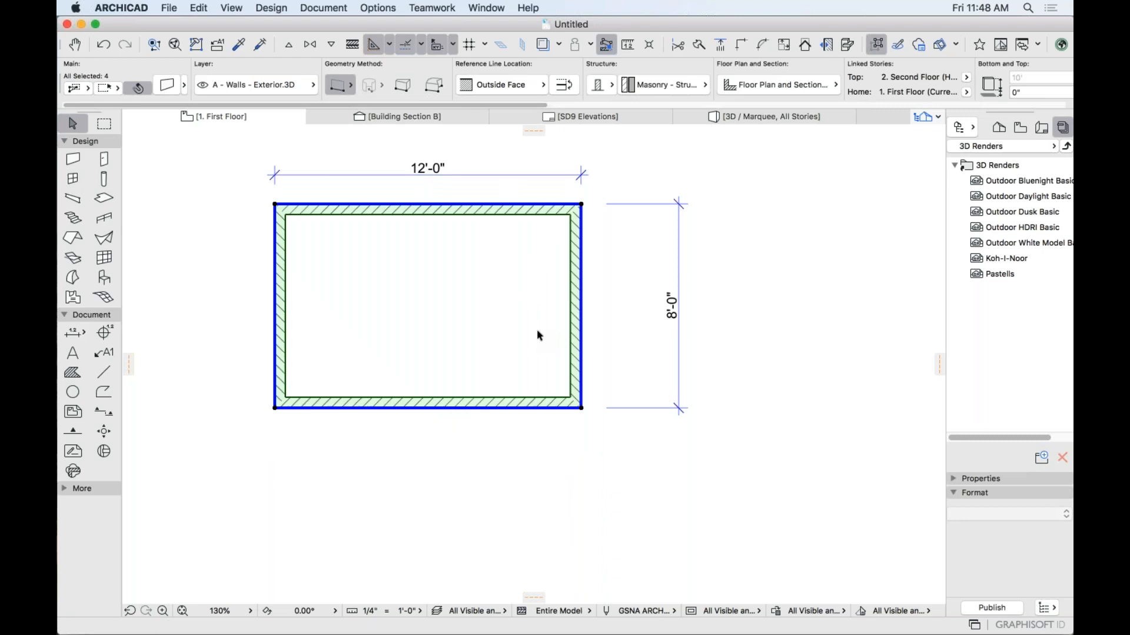
pyautogui.scroll(5, 553, 284)
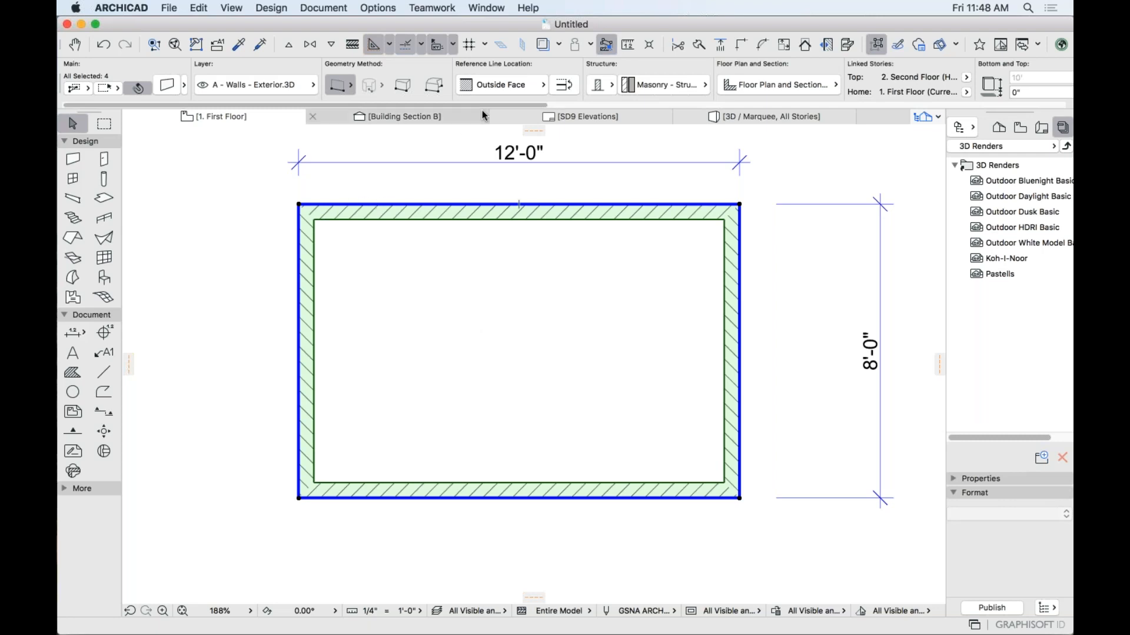
pyautogui.click(505, 87)
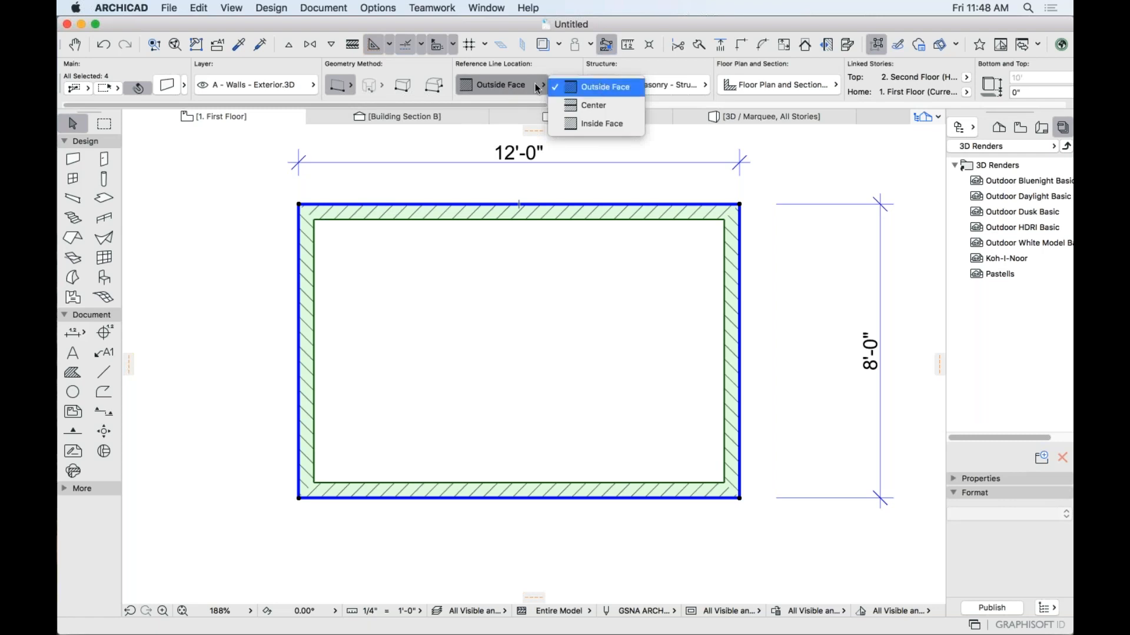
pyautogui.click(535, 83)
pyautogui.click(527, 87)
pyautogui.click(578, 106)
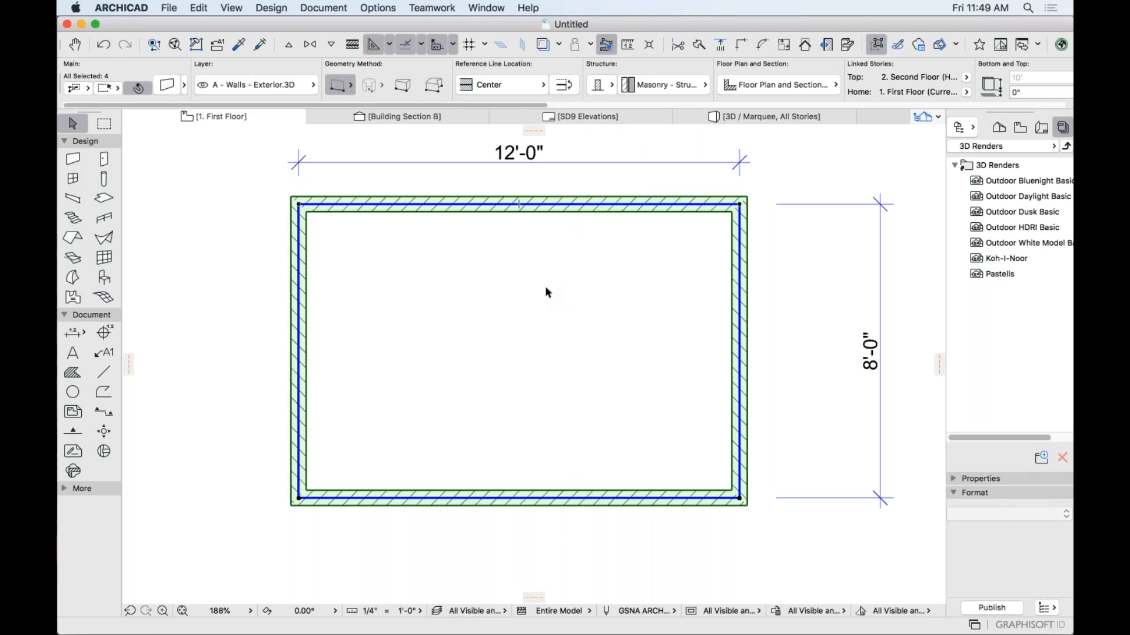
pyautogui.click(535, 85)
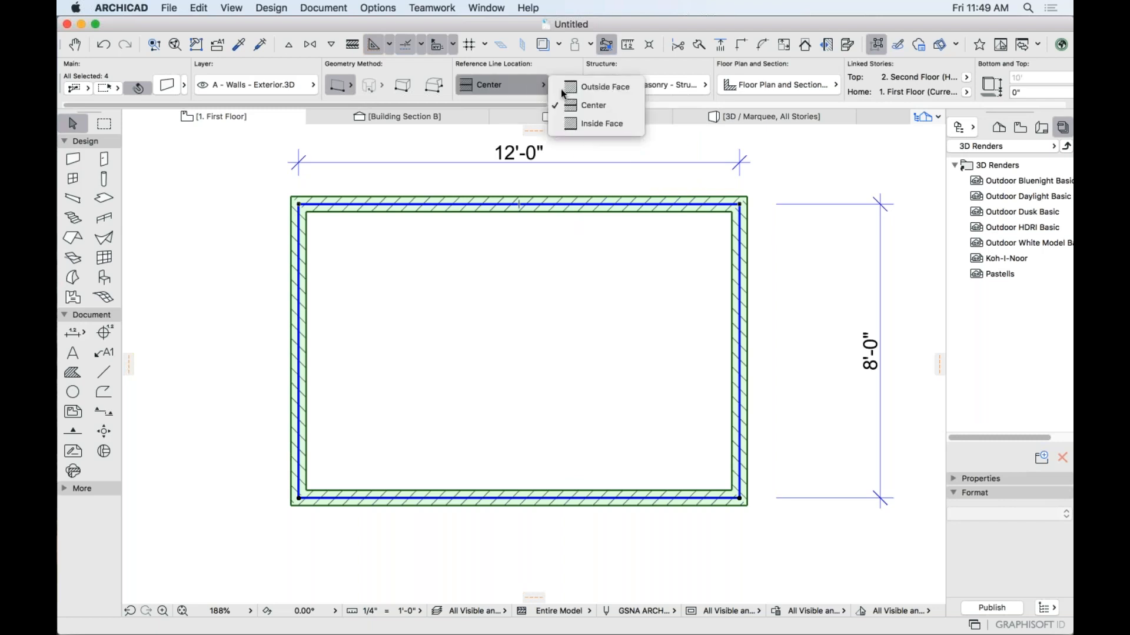
pyautogui.click(571, 128)
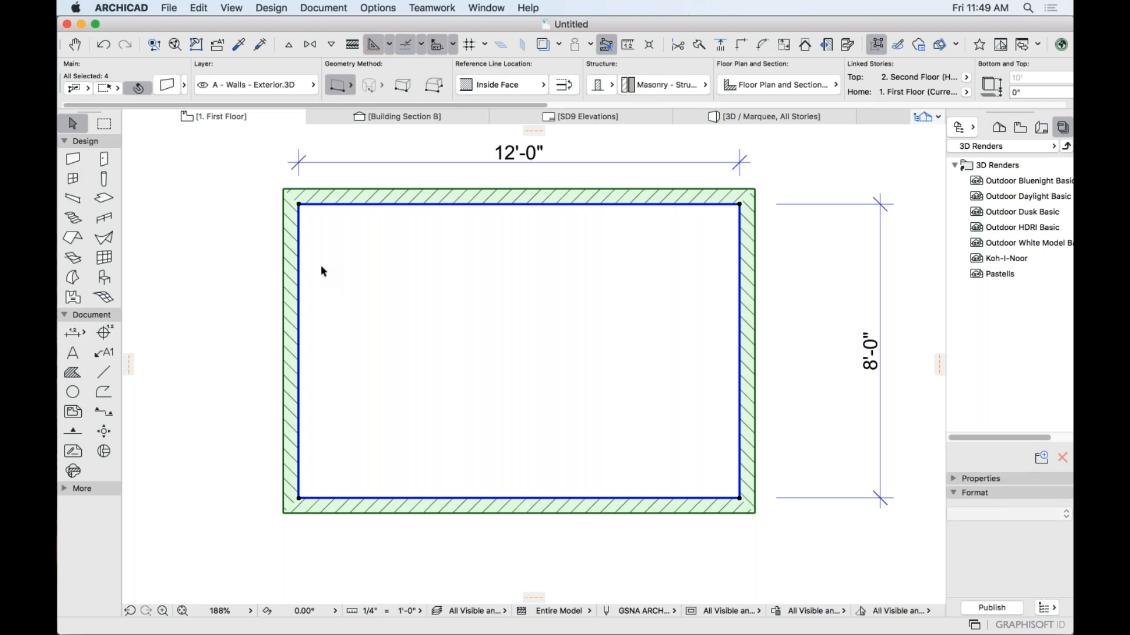
pyautogui.click(500, 85)
pyautogui.press('c')
pyautogui.press('c')
pyautogui.press('c')
pyautogui.press('c')
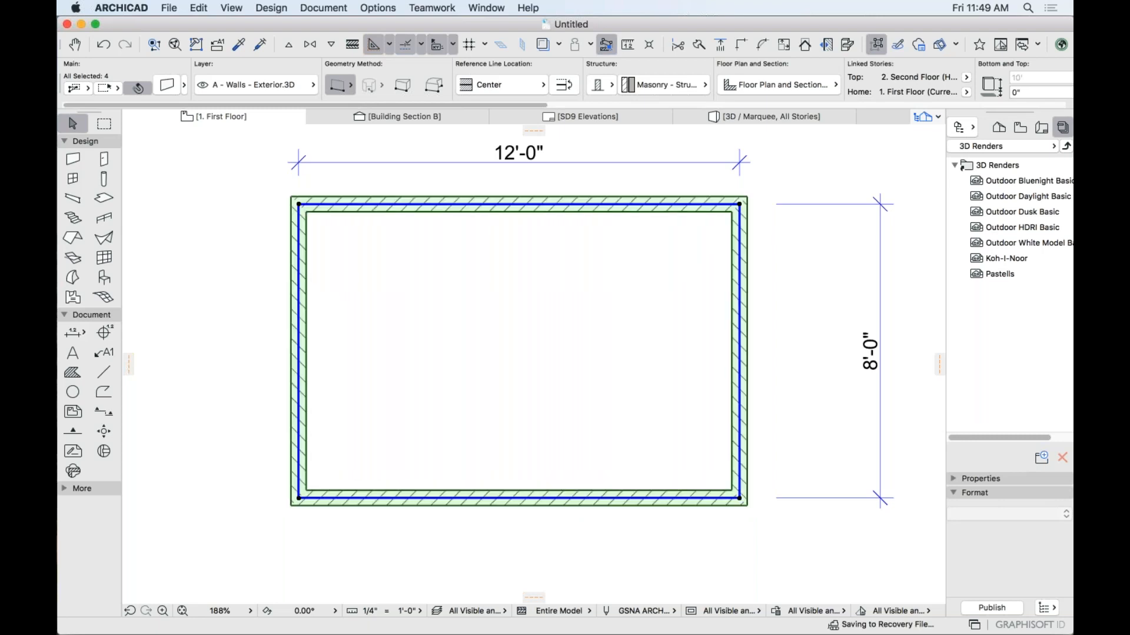
pyautogui.press('c')
pyautogui.press('c')
pyautogui.press('c')
pyautogui.press('c')
pyautogui.press('c')
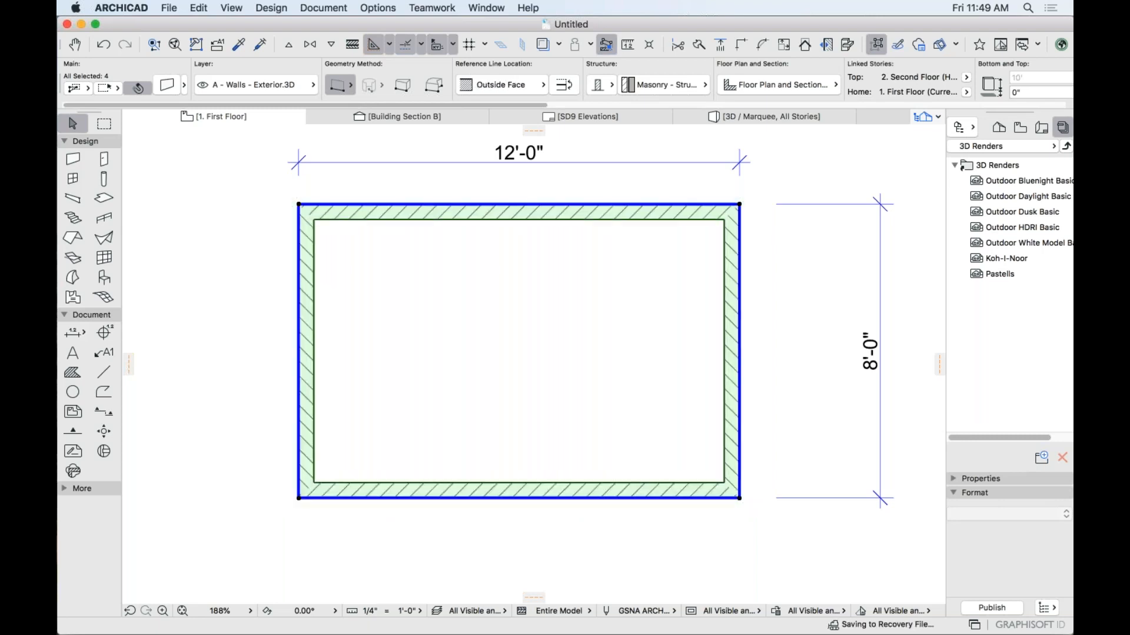
pyautogui.press('c')
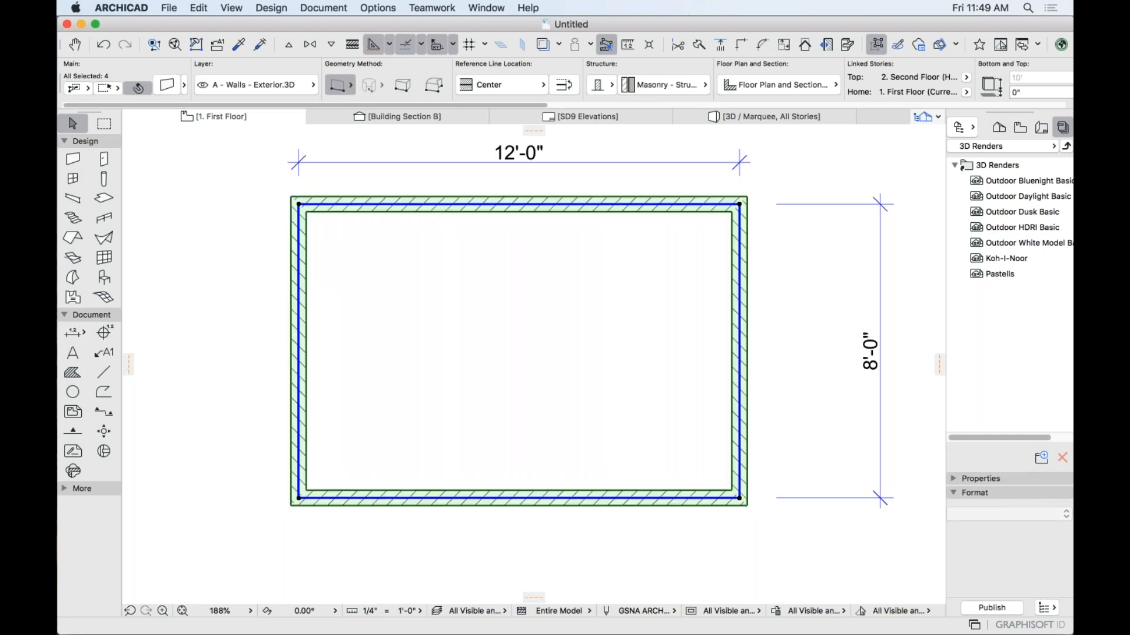
pyautogui.press('c')
pyautogui.press('c')
pyautogui.press('c')
pyautogui.press('c')
pyautogui.press('c')
pyautogui.press('c')
pyautogui.press('c')
pyautogui.press('c')
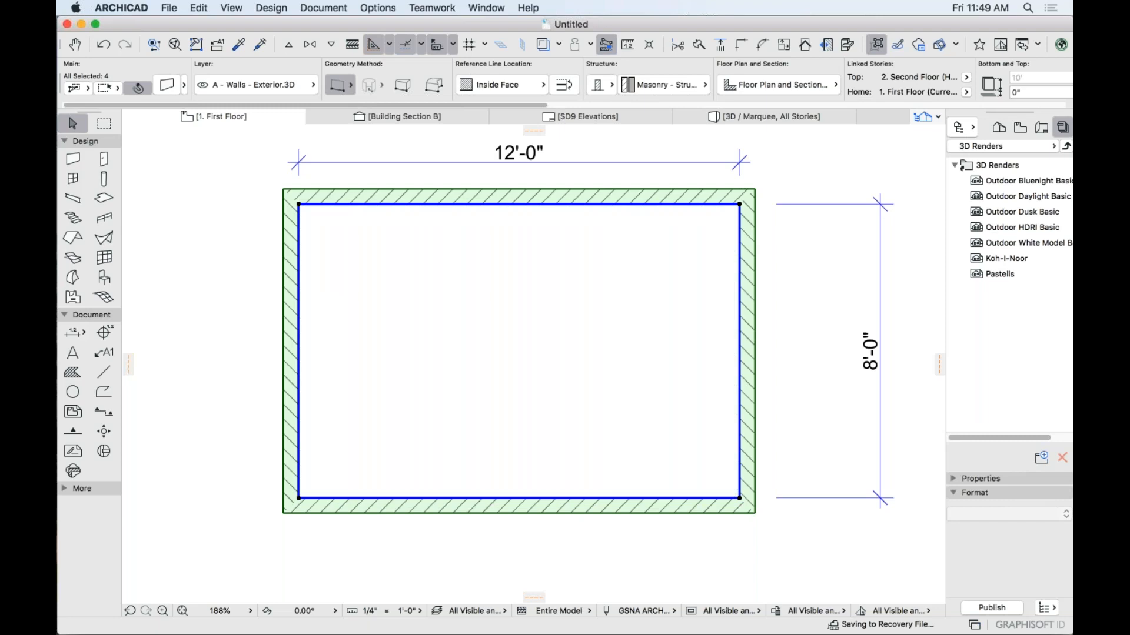
pyautogui.press('c')
pyautogui.press('c')
pyautogui.press('c')
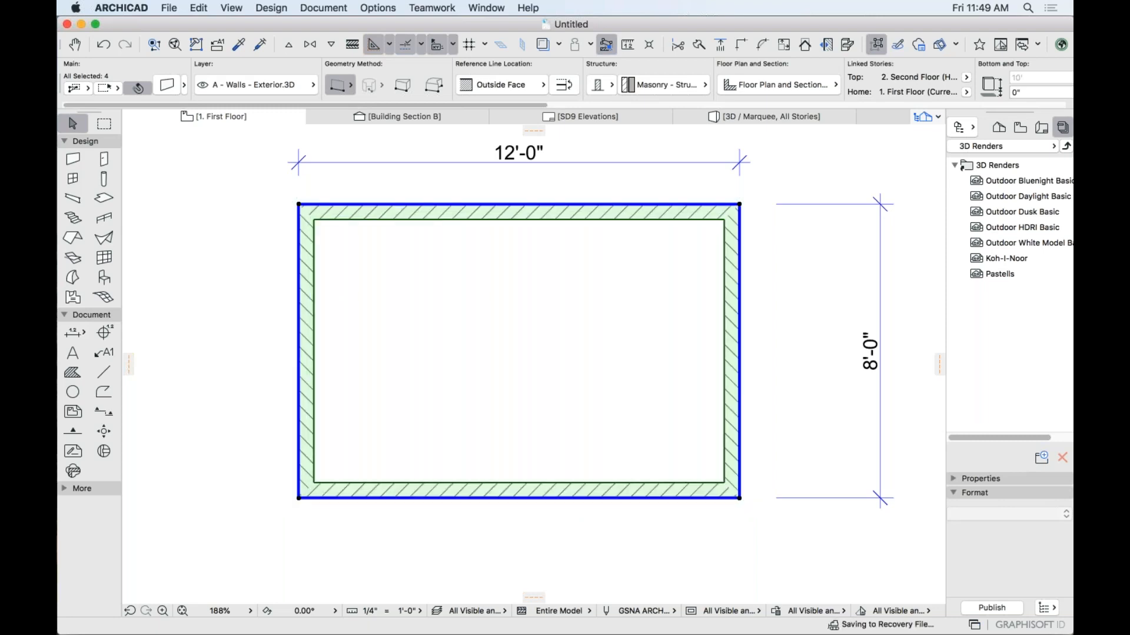
pyautogui.press('c')
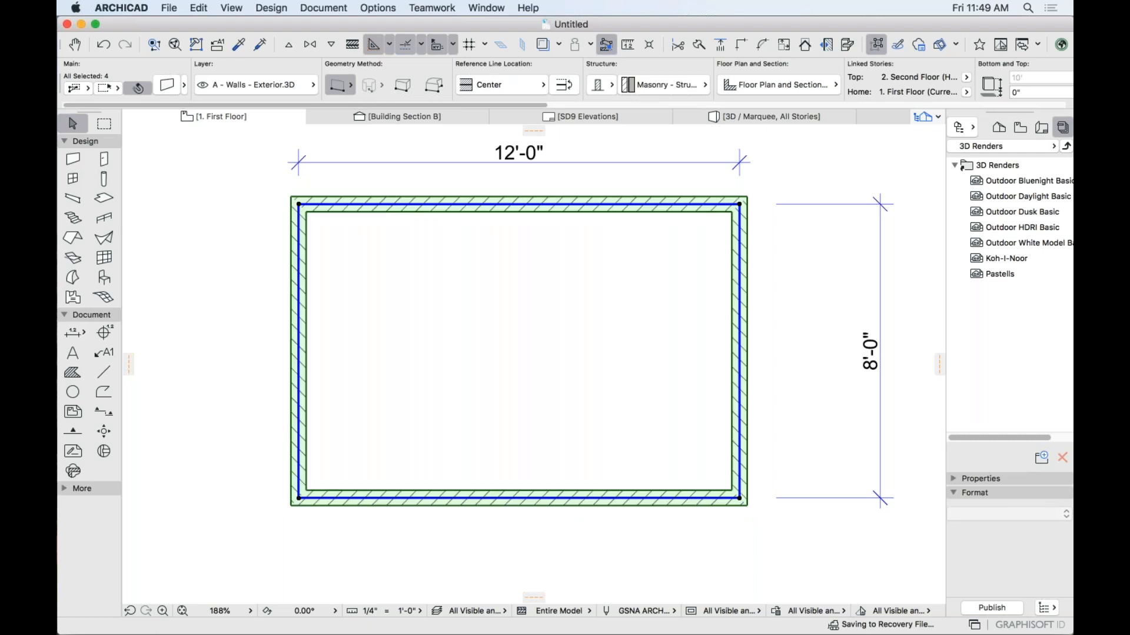
pyautogui.press('c')
pyautogui.press('c')
pyautogui.press('c')
pyautogui.press('c')
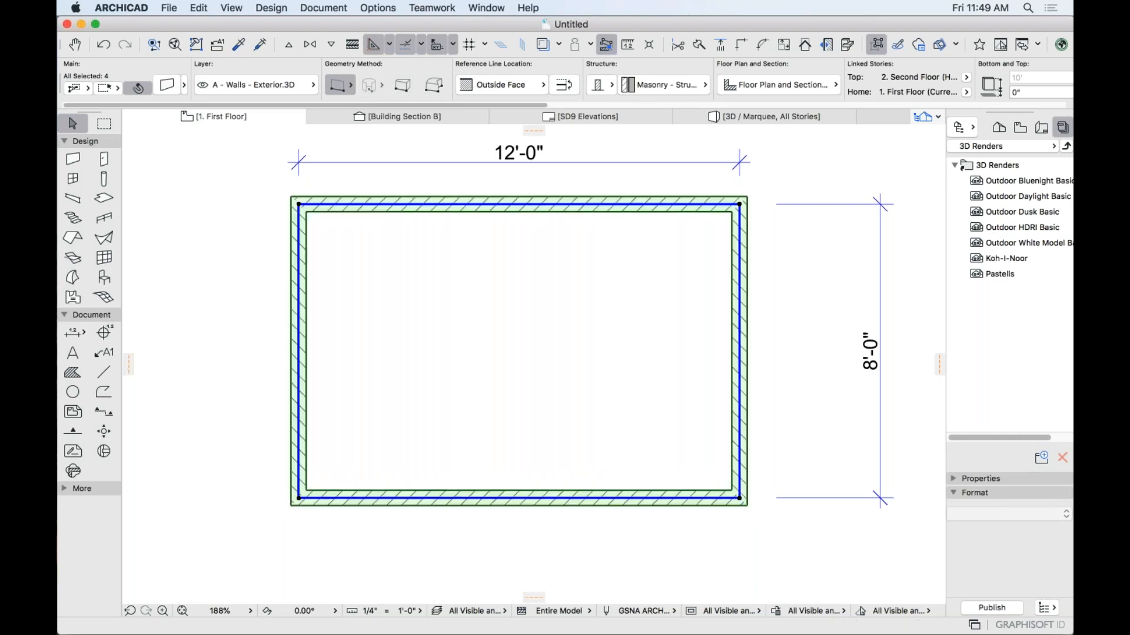
pyautogui.press('c')
pyautogui.press('c')
pyautogui.press('c')
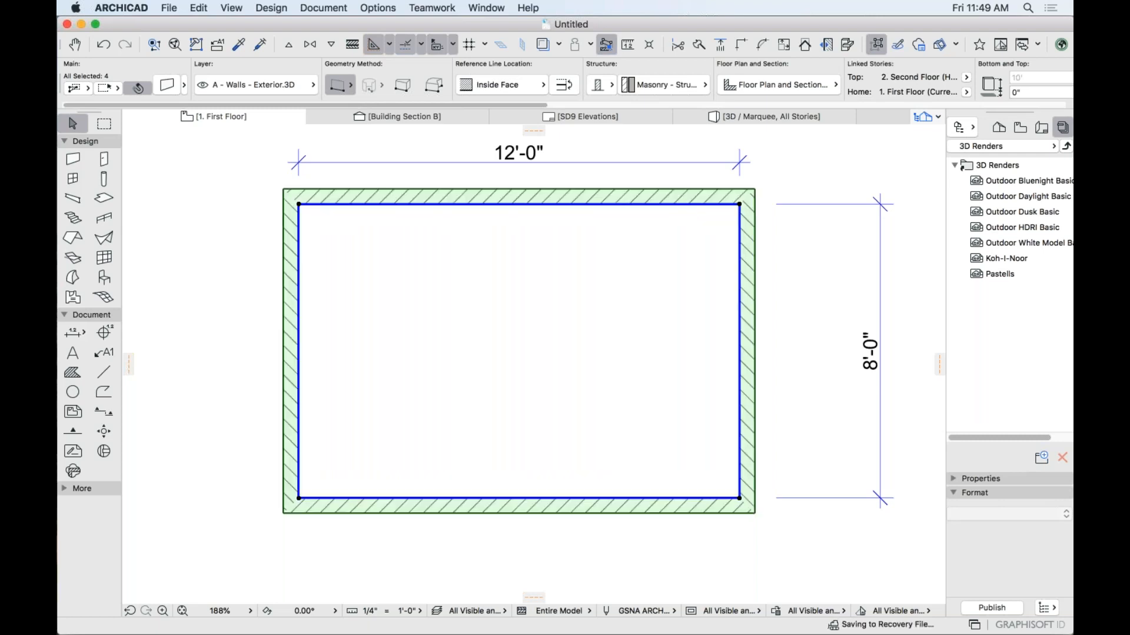
pyautogui.press('c')
pyautogui.press('c')
pyautogui.press('c')
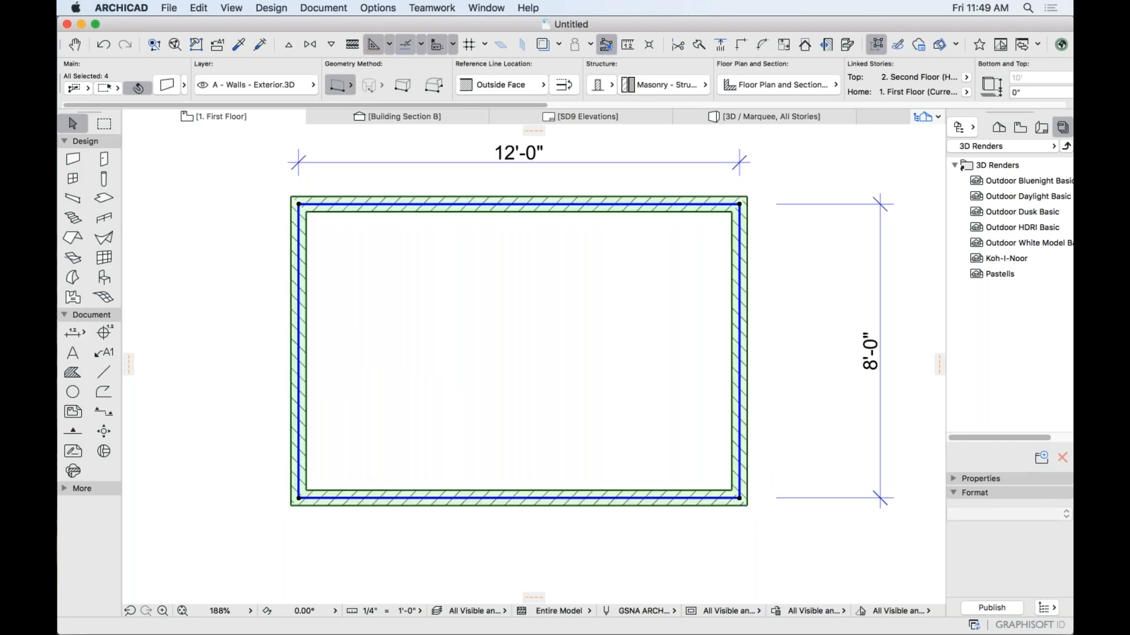
pyautogui.press('c')
pyautogui.press('Escape')
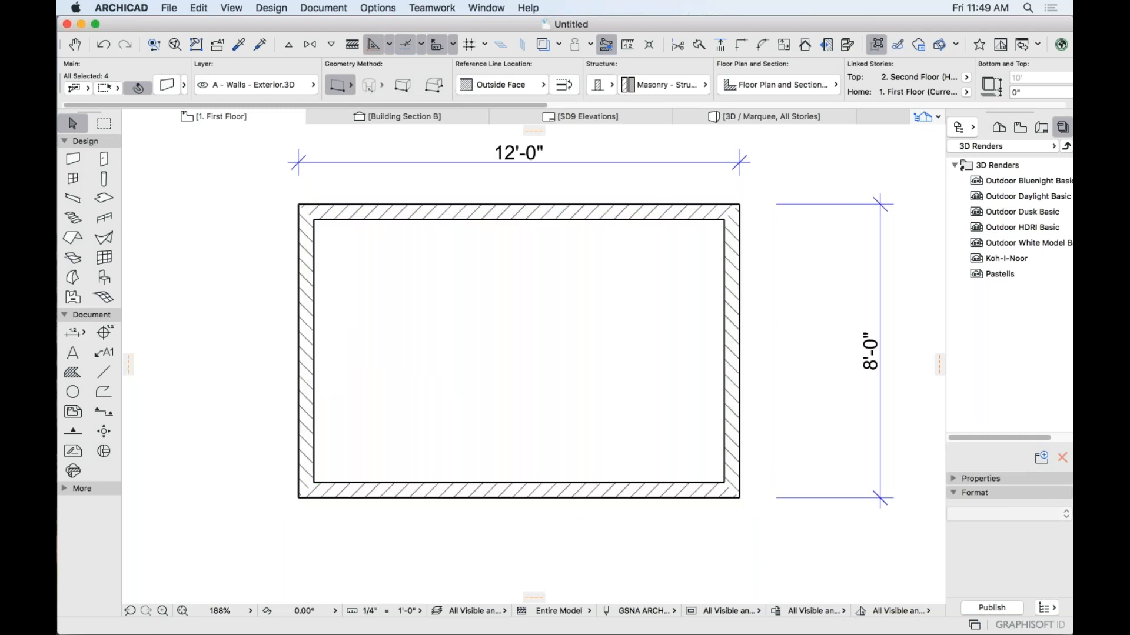
pyautogui.click(72, 158)
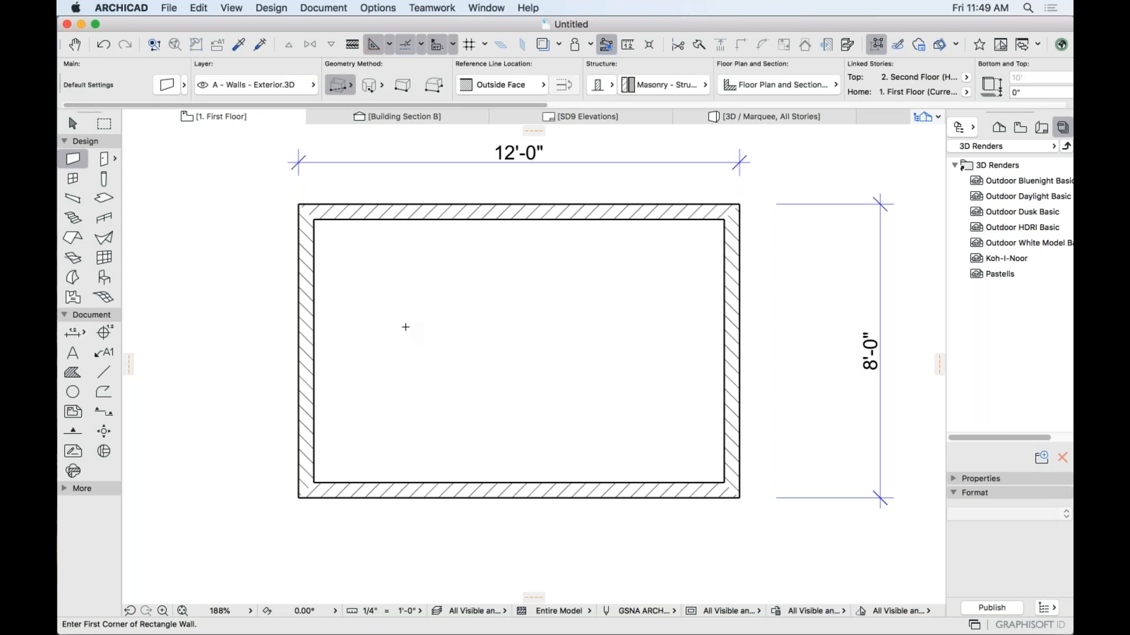
pyautogui.click(351, 85)
pyautogui.click(393, 94)
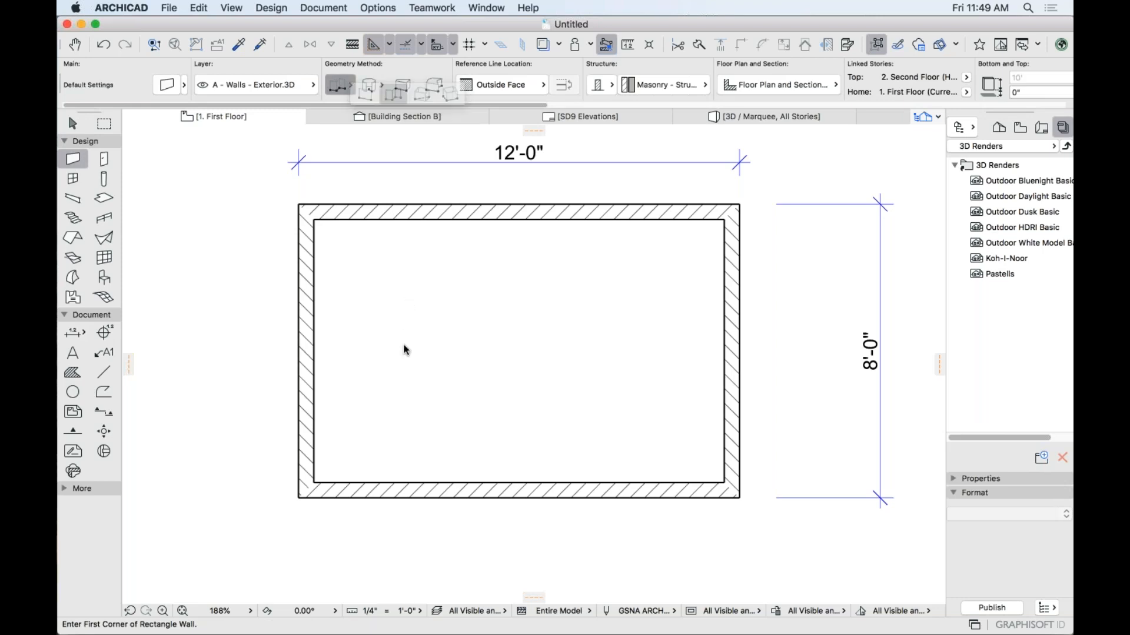
pyautogui.click(385, 353)
pyautogui.click(522, 353)
pyautogui.click(522, 276)
pyautogui.click(598, 276)
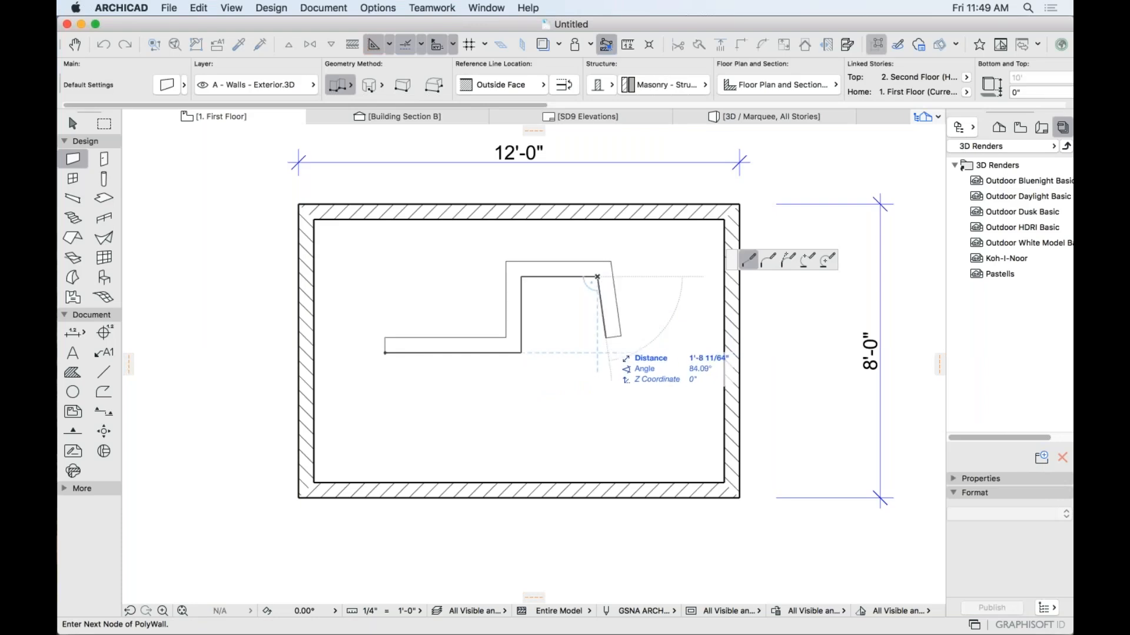
pyautogui.press('c')
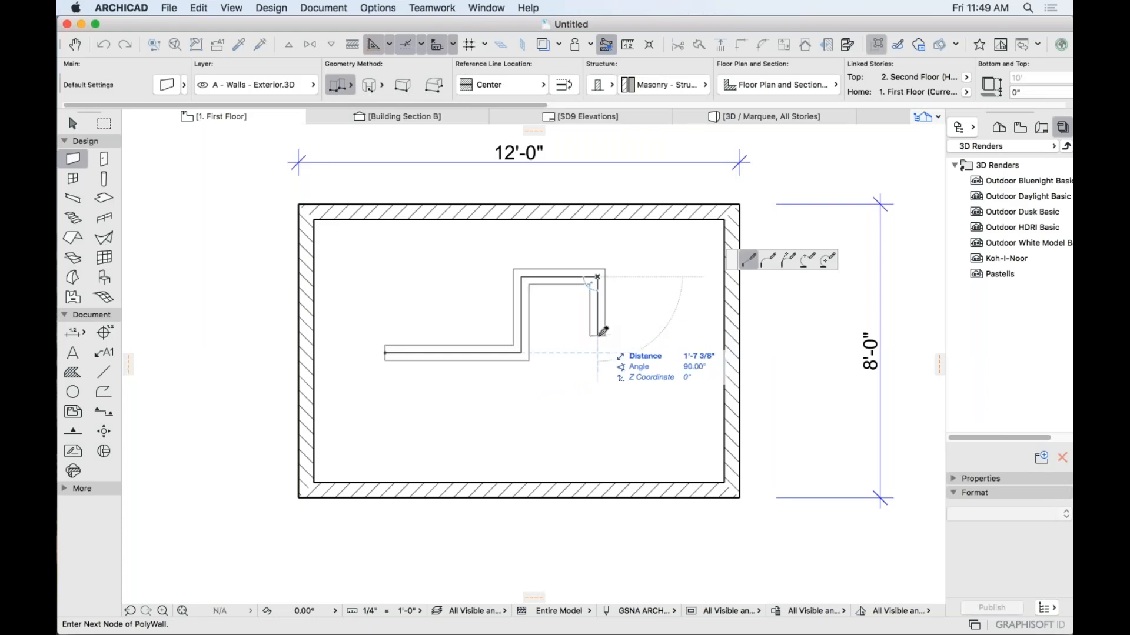
pyautogui.press('c')
pyautogui.press('c')
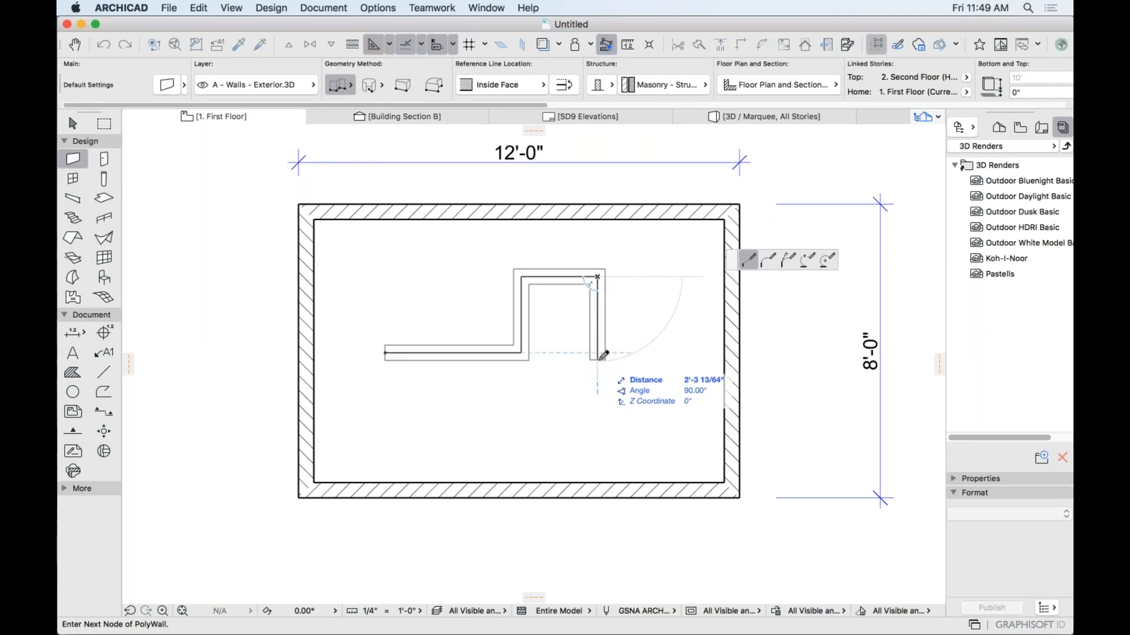
pyautogui.press('c')
pyautogui.press('c')
pyautogui.press('c')
pyautogui.press('c')
pyautogui.press('c')
pyautogui.press('c')
pyautogui.press('c')
pyautogui.press('c')
pyautogui.press('c')
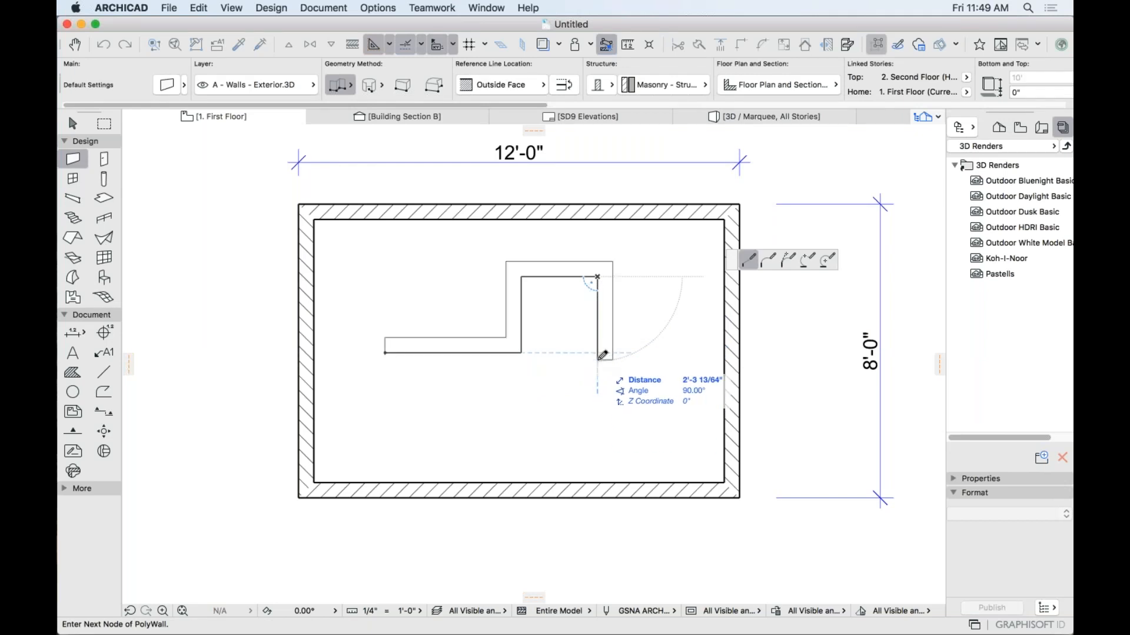
pyautogui.press('c')
pyautogui.press('c')
pyautogui.press('c')
pyautogui.press('c')
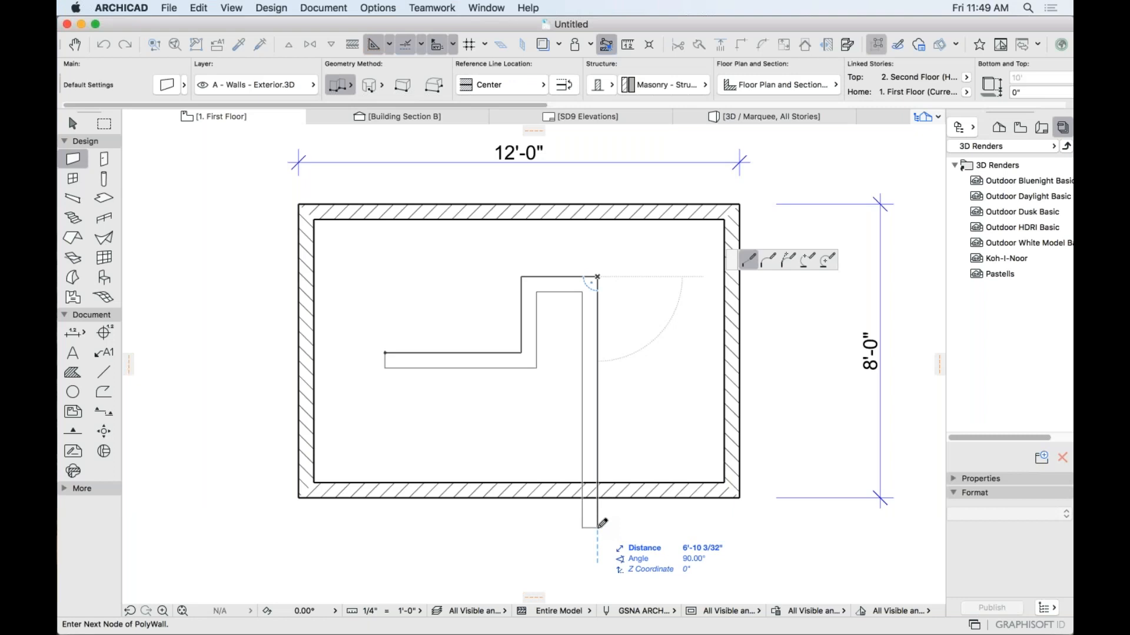
pyautogui.doubleClick(598, 533)
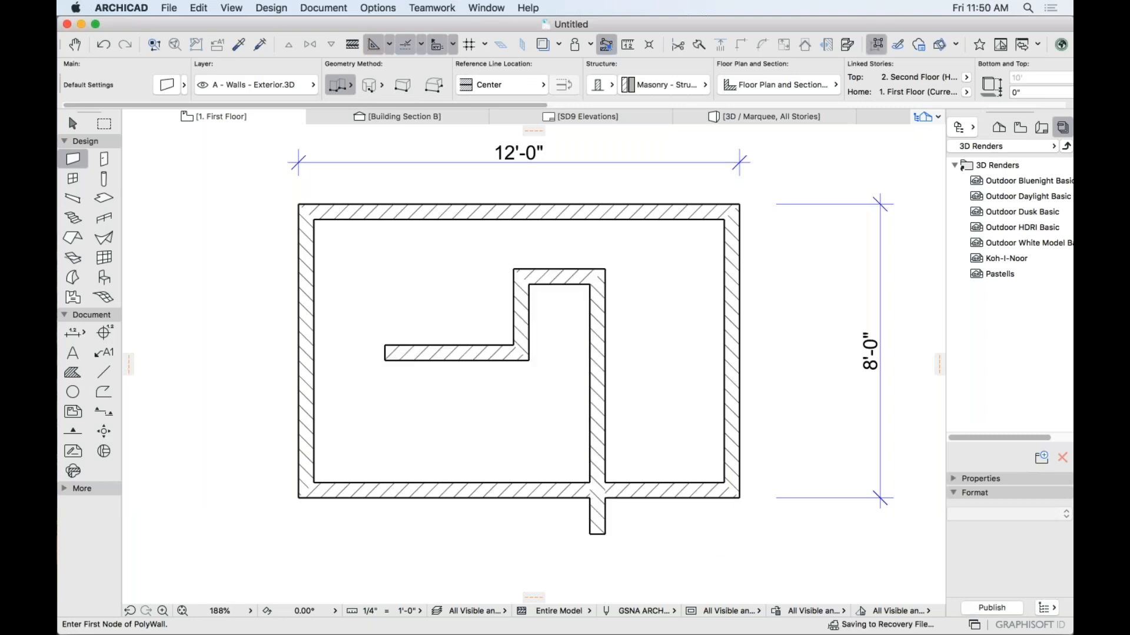
pyautogui.keyDown('shift'); pyautogui.click(596, 449); pyautogui.keyUp('shift')
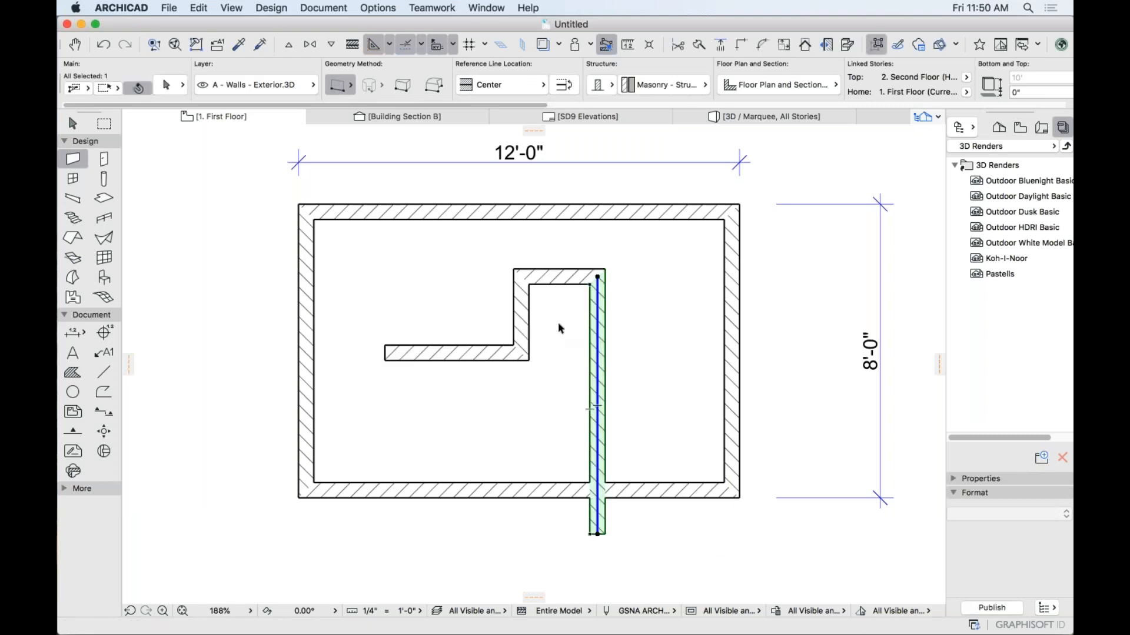
pyautogui.keyDown('shift'); pyautogui.click(567, 281); pyautogui.keyUp('shift')
pyautogui.keyDown('shift'); pyautogui.click(524, 316); pyautogui.keyUp('shift')
pyautogui.keyDown('shift'); pyautogui.click(507, 353); pyautogui.keyUp('shift')
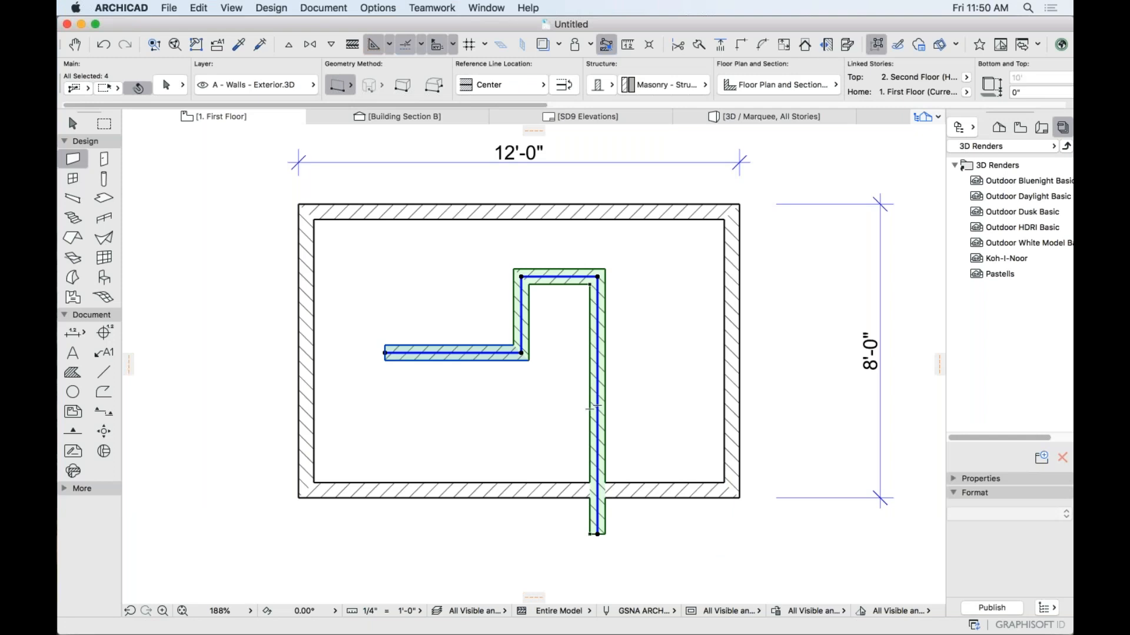
pyautogui.press('Escape')
pyautogui.press('super+z')
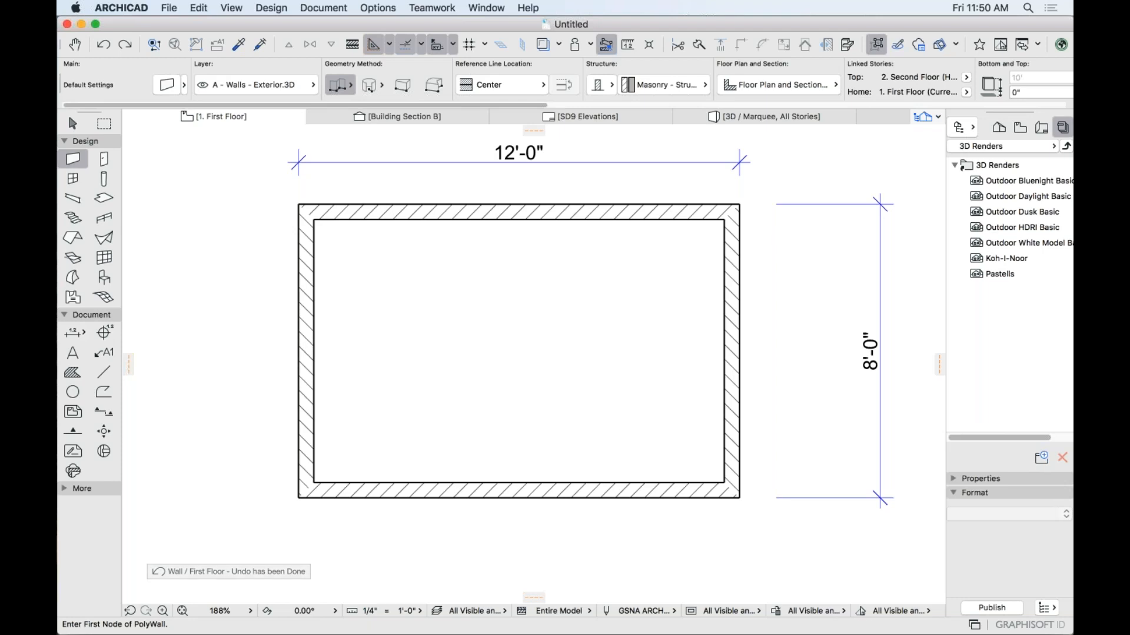
# Draw a full circular wall and a 90° arc wall beside the room.
pyautogui.click(369, 86)
pyautogui.scroll(-5, 446, 304)
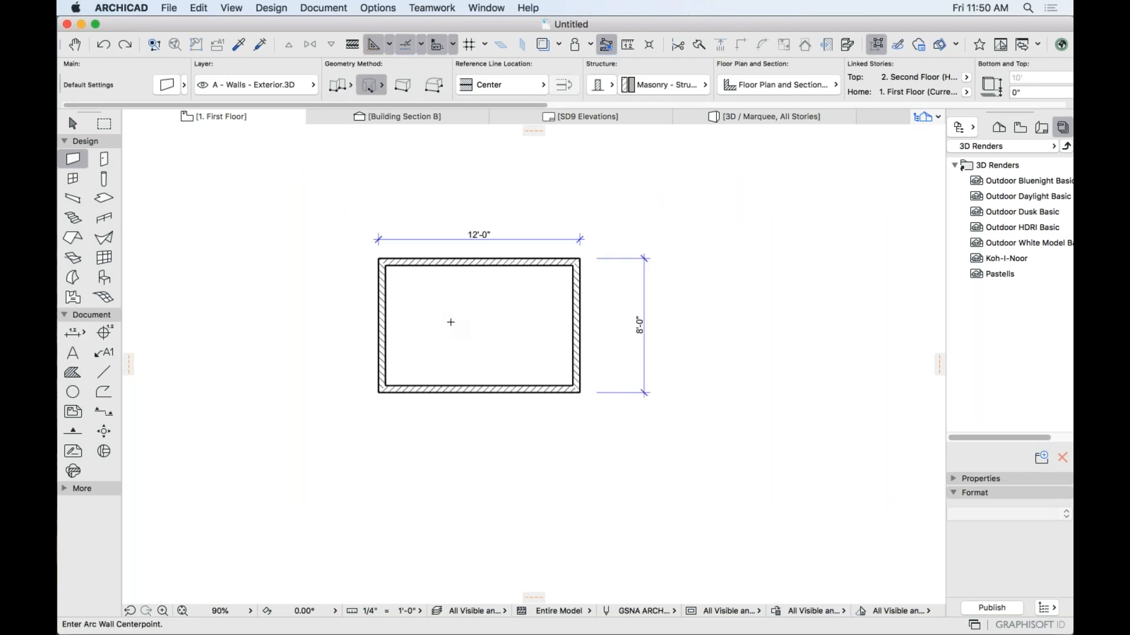
pyautogui.click(464, 286)
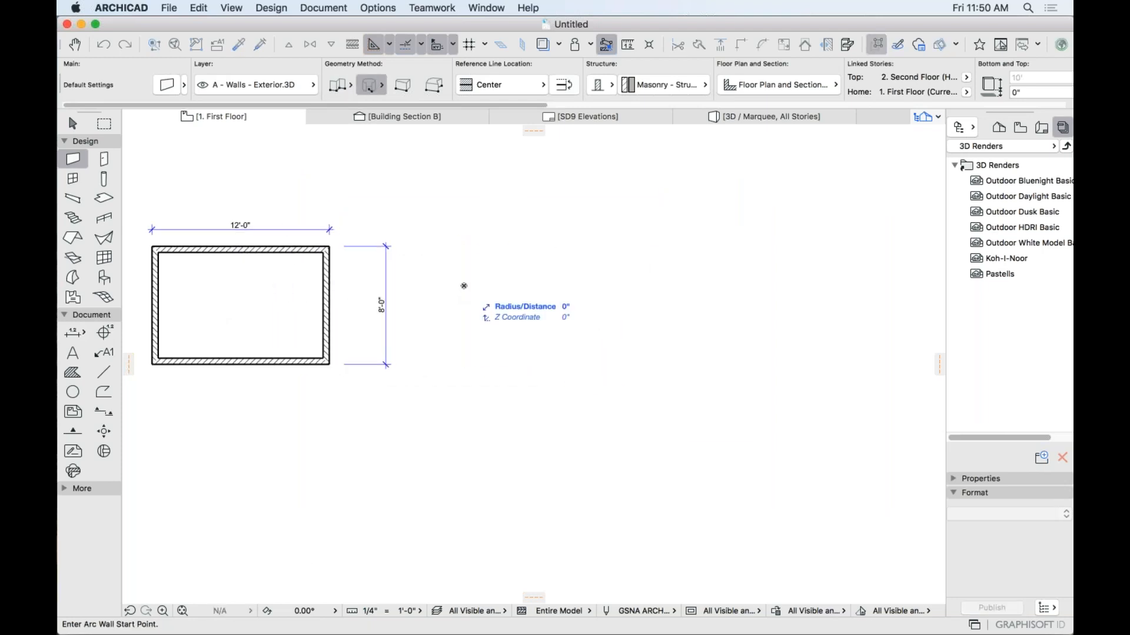
pyautogui.click(498, 281)
pyautogui.click(497, 281)
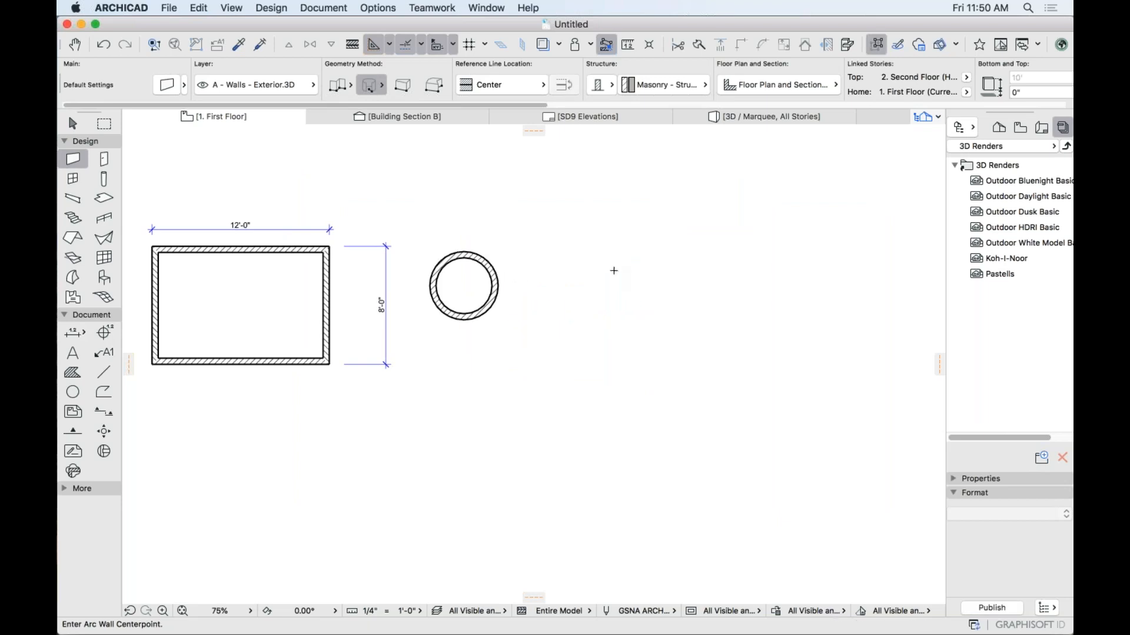
pyautogui.click(596, 296)
pyautogui.click(649, 295)
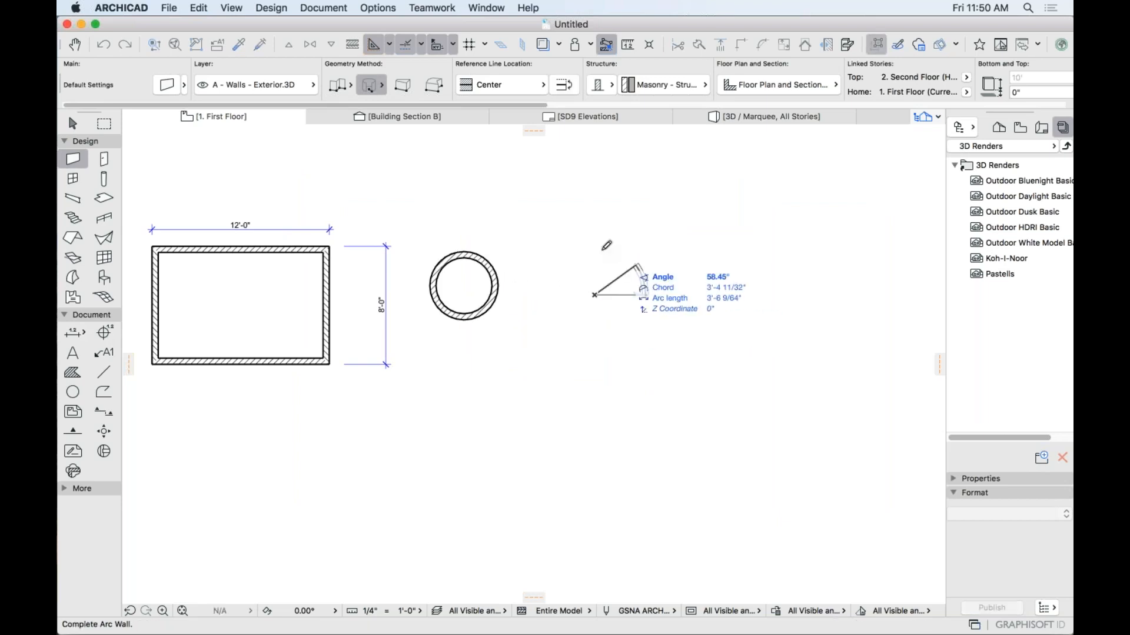
pyautogui.write('90')
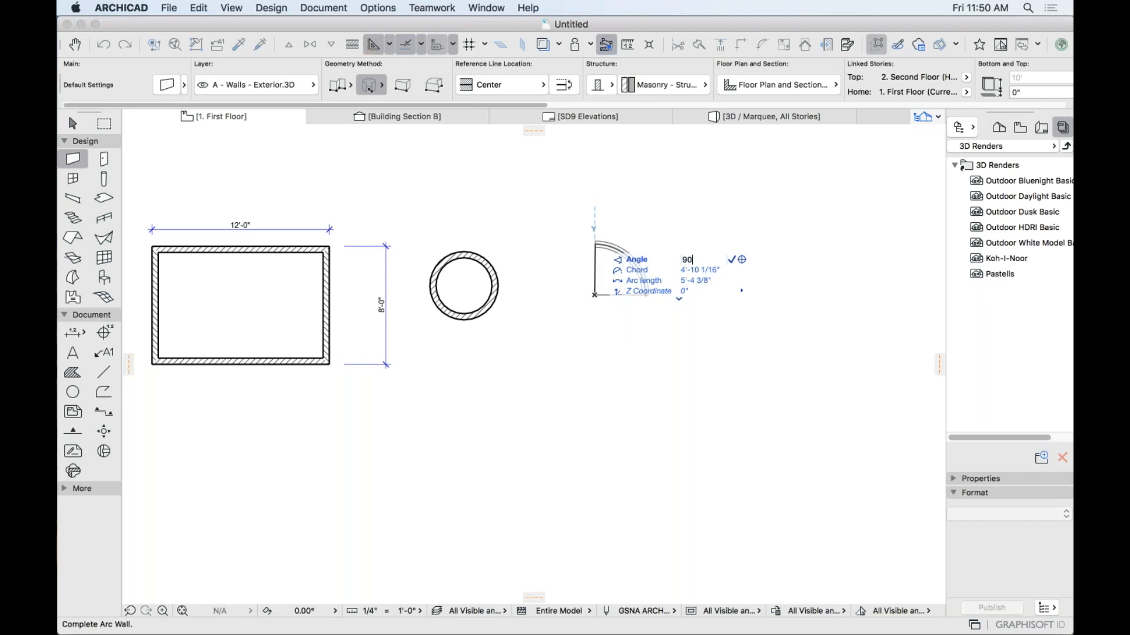
pyautogui.press('Return')
# Bow the room's bottom wall outward into a curve with Curve Edge.
pyautogui.scroll(5, 595, 272)
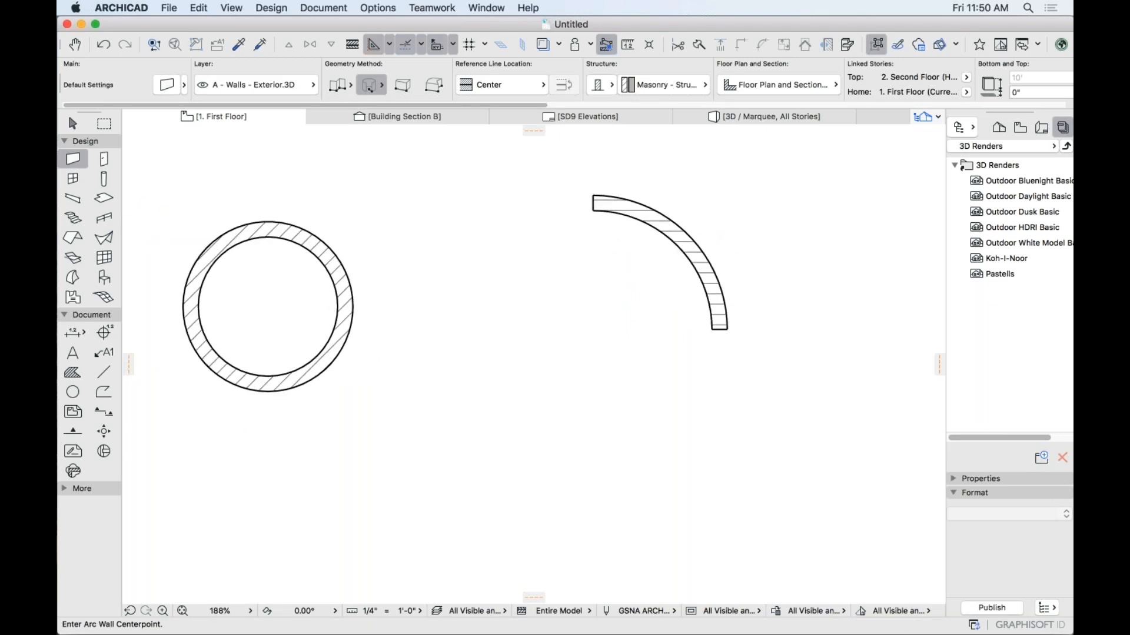
pyautogui.scroll(-1, 644, 317)
pyautogui.moveTo(646, 318); pyautogui.dragTo(741, 304, button='middle')
pyautogui.scroll(-1, 646, 333)
pyautogui.moveTo(646, 333); pyautogui.dragTo(742, 305, button='middle')
pyautogui.scroll(-1, 741, 329)
pyautogui.moveTo(408, 359); pyautogui.dragTo(739, 332, button='middle')
pyautogui.keyDown('shift'); pyautogui.click(343, 409); pyautogui.keyUp('shift')
pyautogui.click(360, 413)
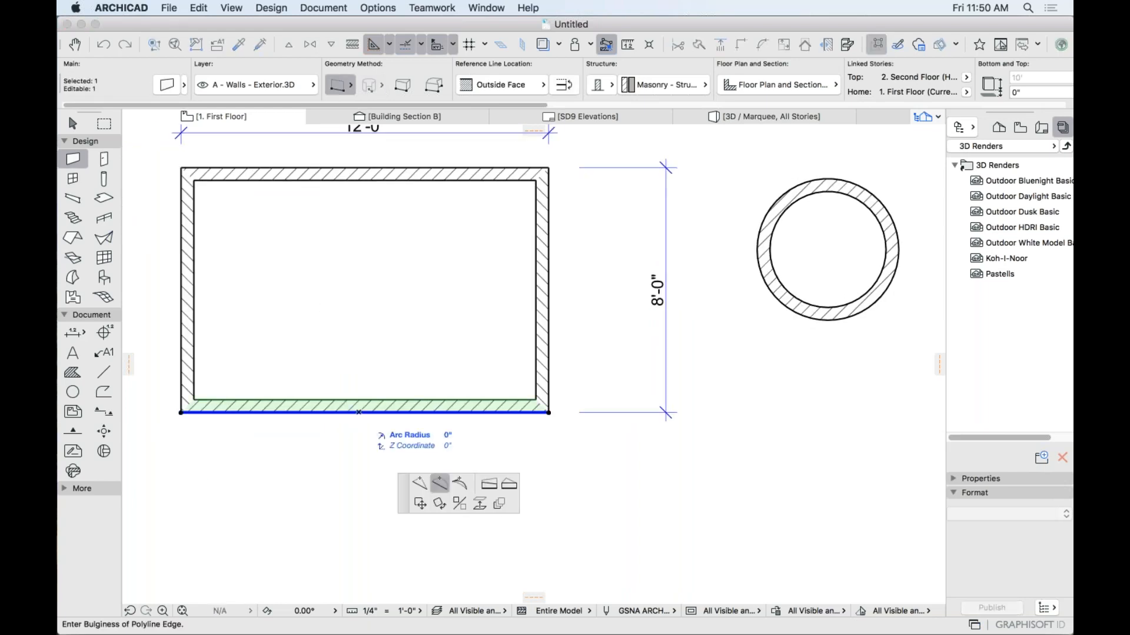
pyautogui.click(366, 492)
pyautogui.press('Escape')
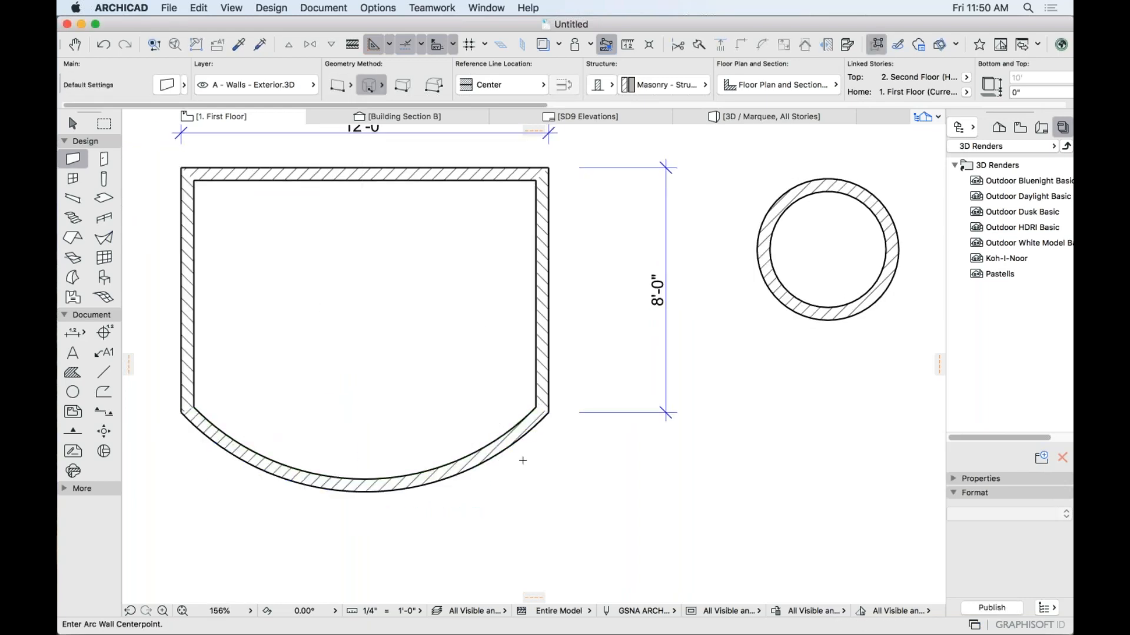
pyautogui.scroll(-6, 522, 462)
pyautogui.scroll(2, 667, 407)
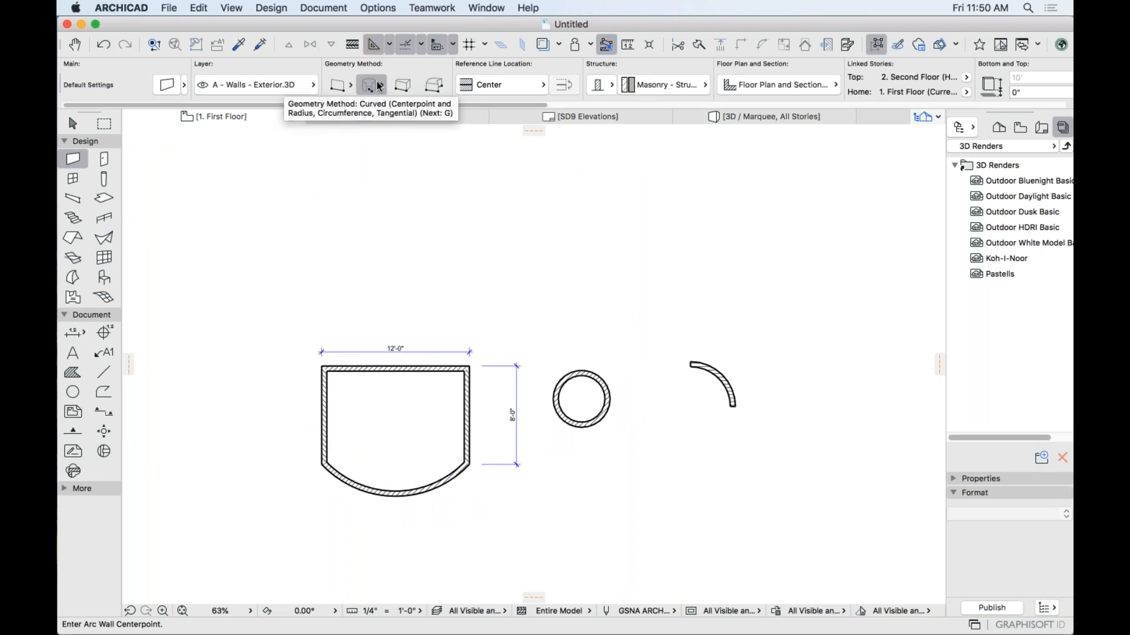
# Cycle through all the Wall geometry methods with the G shortcut.
pyautogui.scroll(3, 379, 206)
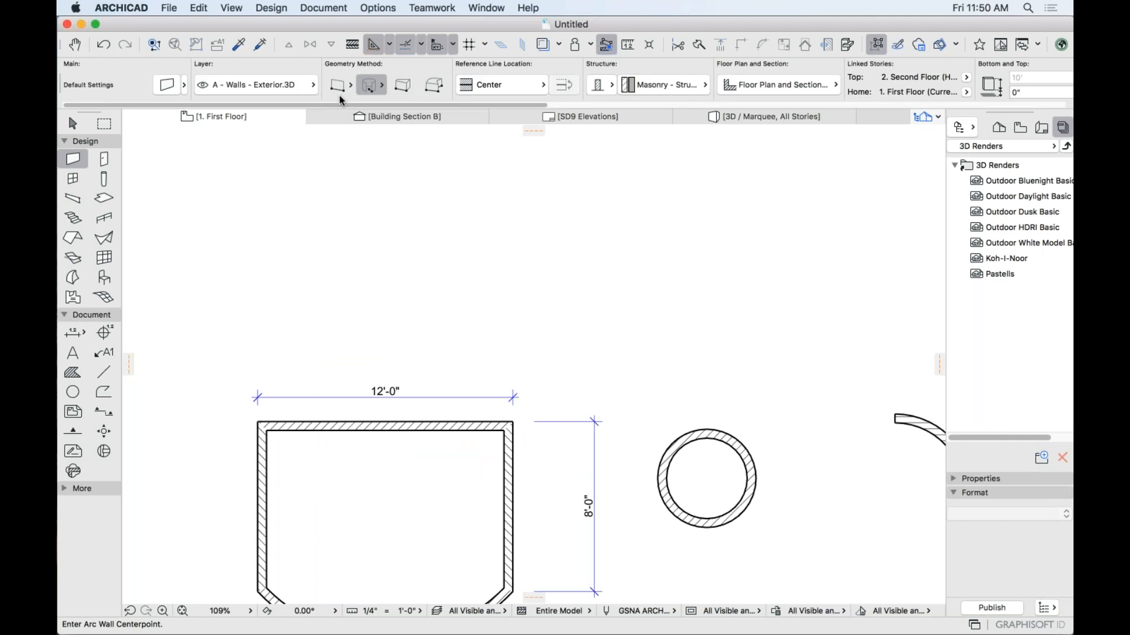
pyautogui.hscroll(5, 340, 99)
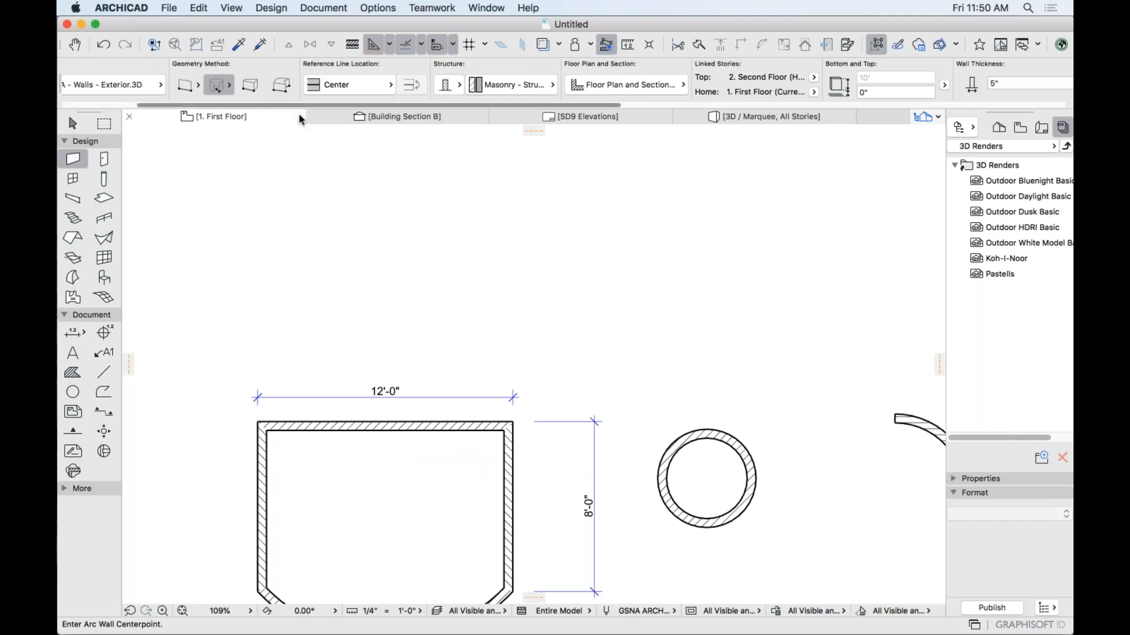
pyautogui.hscroll(-5, 318, 103)
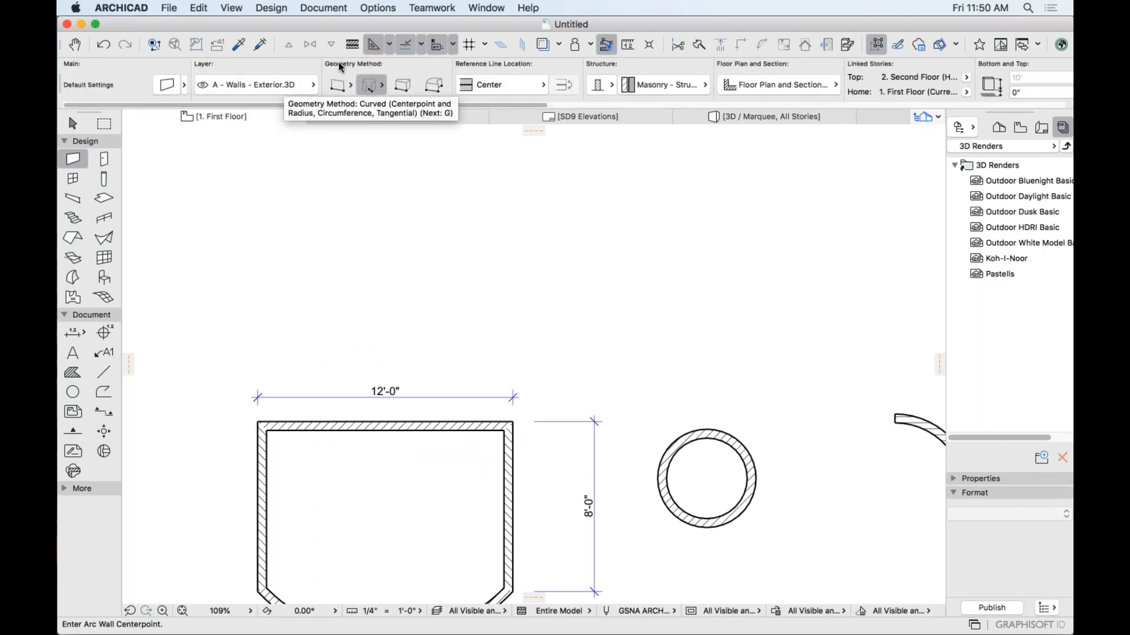
pyautogui.press('g')
pyautogui.press('g')
pyautogui.press('g')
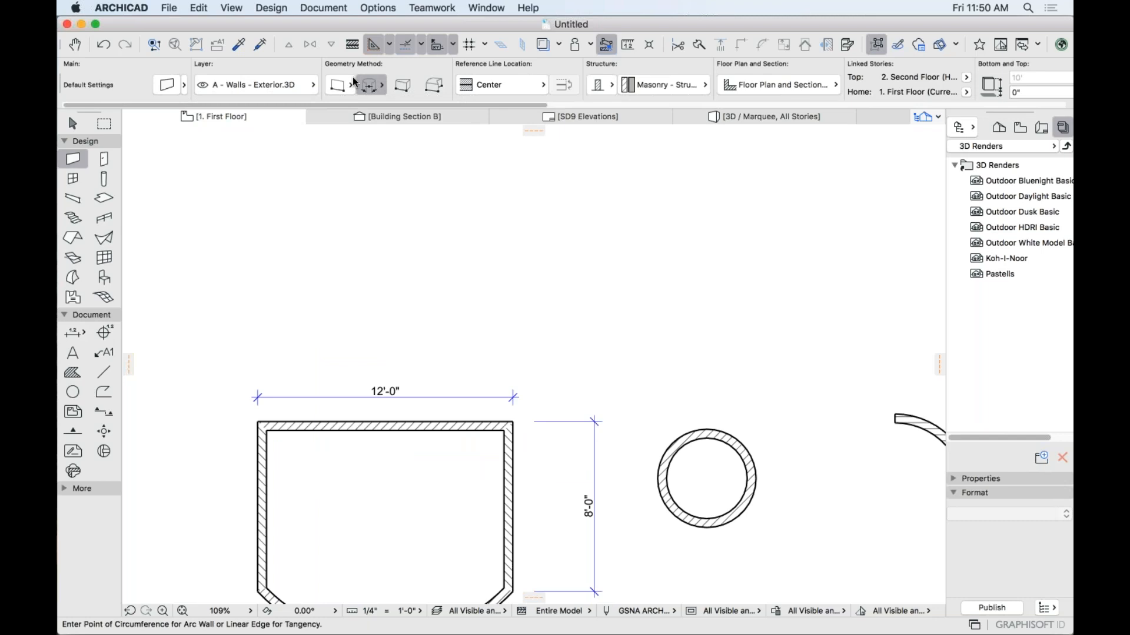
pyautogui.press('g')
pyautogui.press('g')
pyautogui.press('g')
pyautogui.press('g')
pyautogui.press('g')
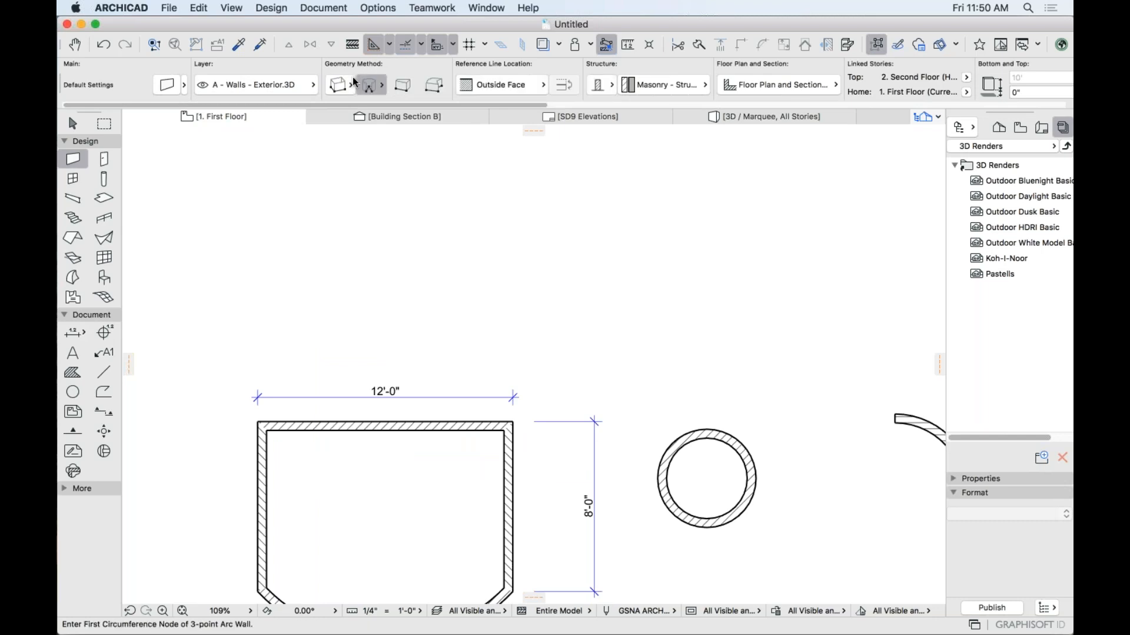
pyautogui.press('g')
pyautogui.press('g')
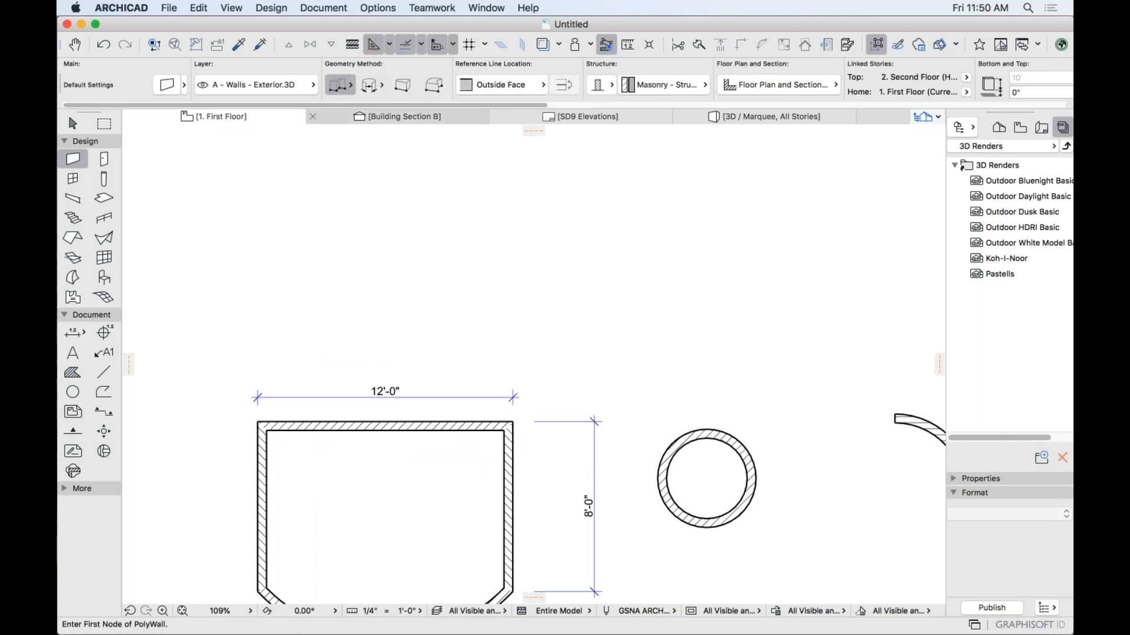
pyautogui.press('g')
pyautogui.press('g')
pyautogui.press('g')
pyautogui.press('g')
pyautogui.press('g')
pyautogui.press('g')
pyautogui.press('g')
pyautogui.press('g')
pyautogui.press('g')
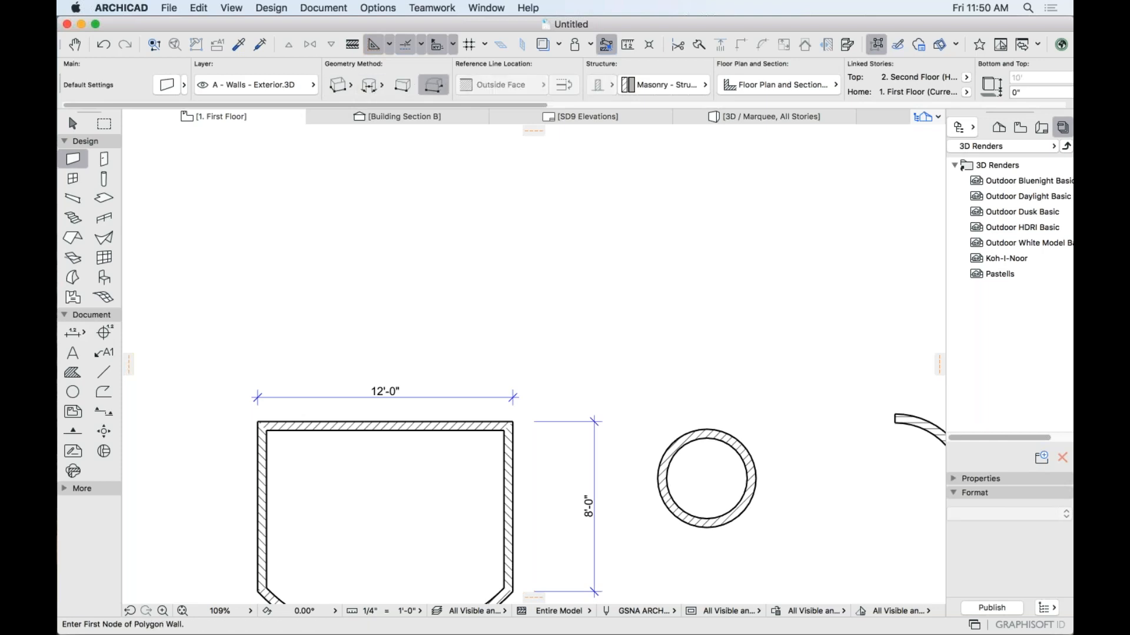
pyautogui.press('g')
pyautogui.press('g')
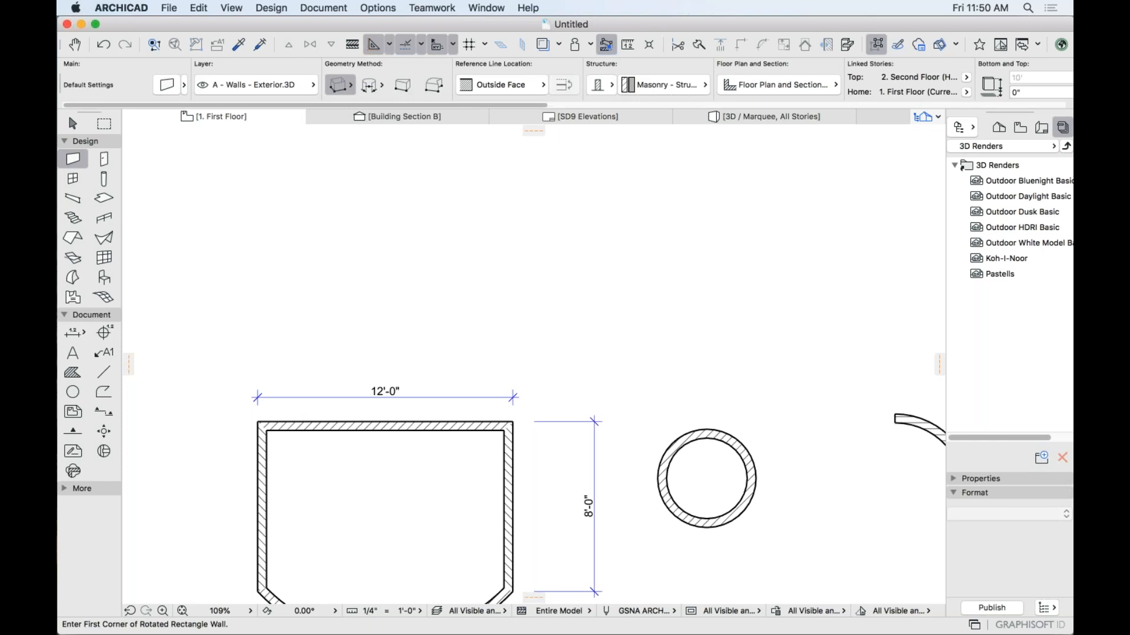
pyautogui.press('g')
pyautogui.press('g')
pyautogui.press('g')
pyautogui.press('g')
pyautogui.press('g')
pyautogui.press('g')
pyautogui.press('g')
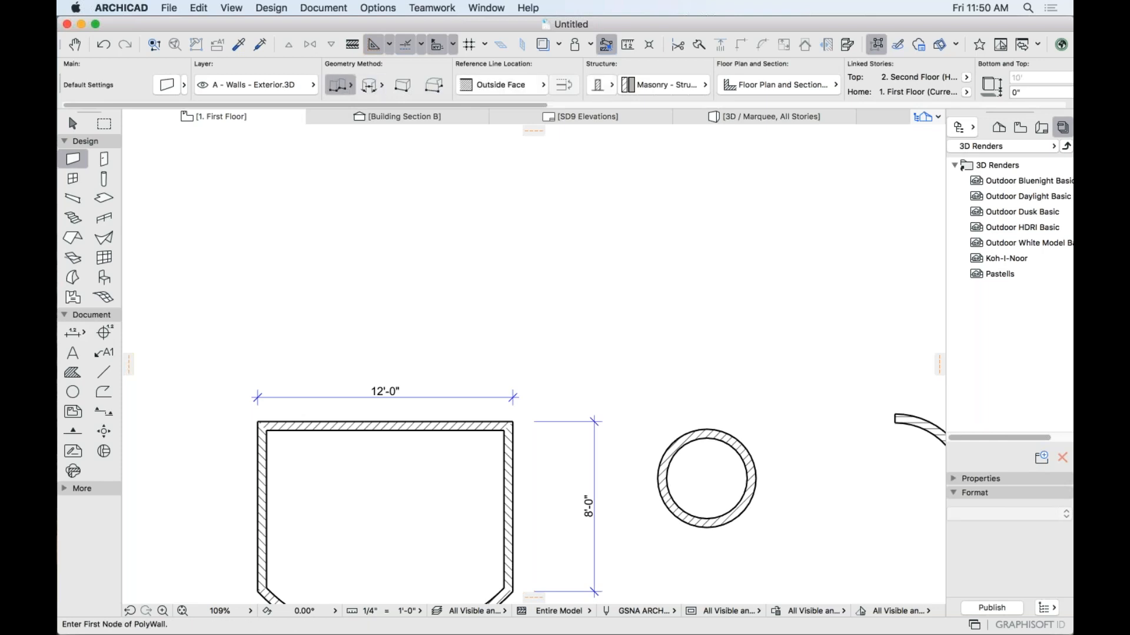
pyautogui.press('g')
pyautogui.press('g')
pyautogui.press('g')
pyautogui.press('g')
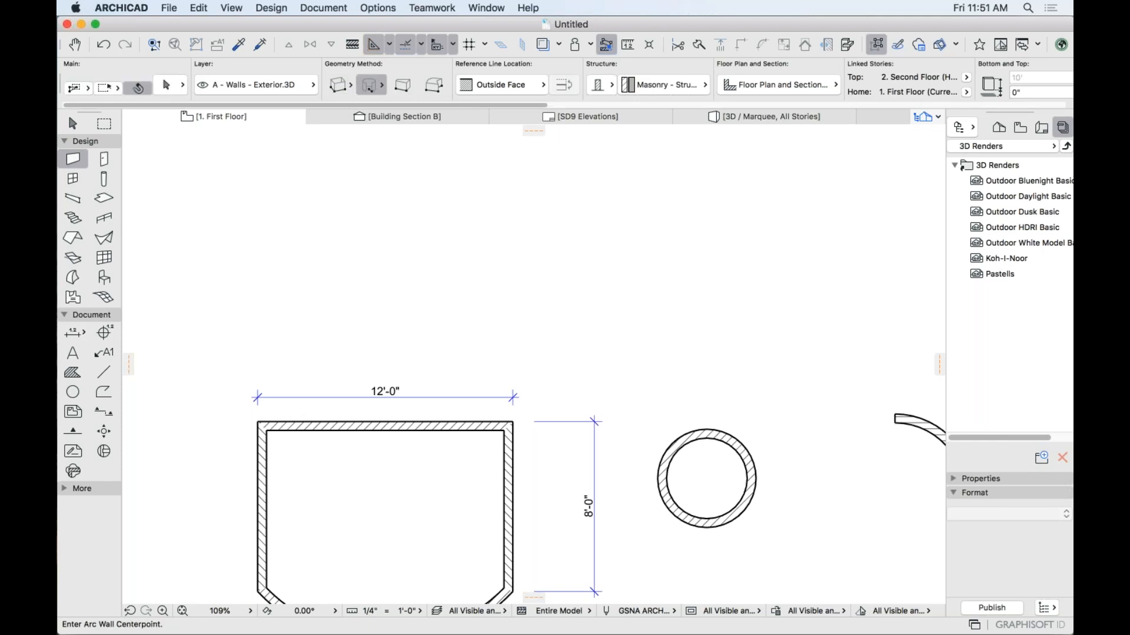
pyautogui.press('g')
pyautogui.press('g')
pyautogui.press('g')
pyautogui.press('g')
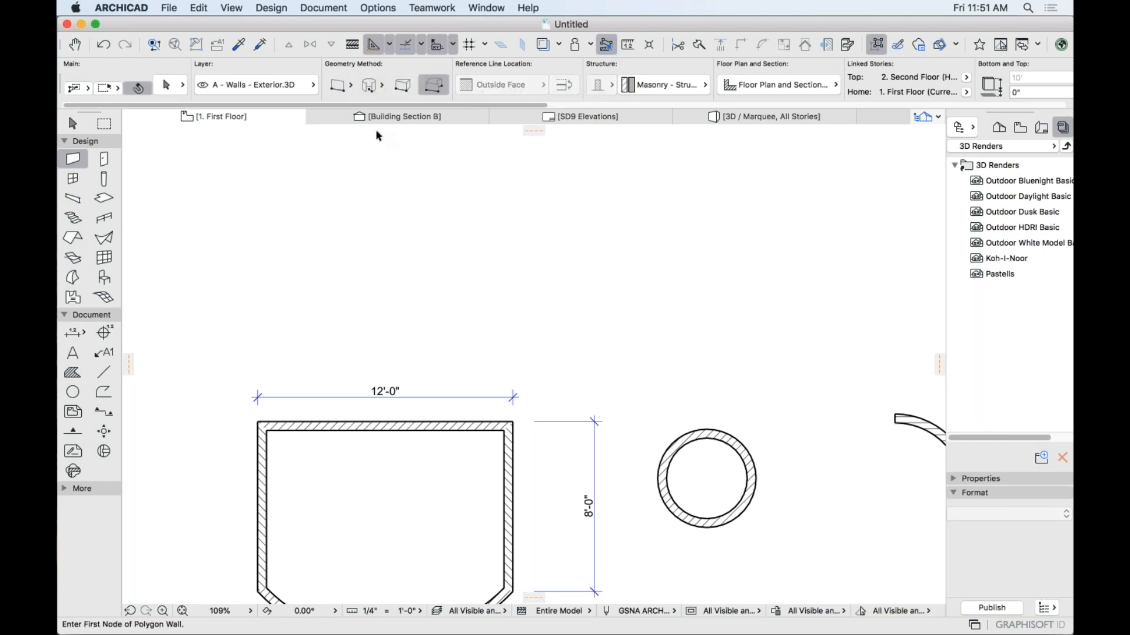
# Set wall geometry back to straight and recentre all the walls in view.
pyautogui.click(341, 88)
pyautogui.scroll(-3, 573, 289)
pyautogui.moveTo(573, 289); pyautogui.dragTo(517, 209, button='middle')
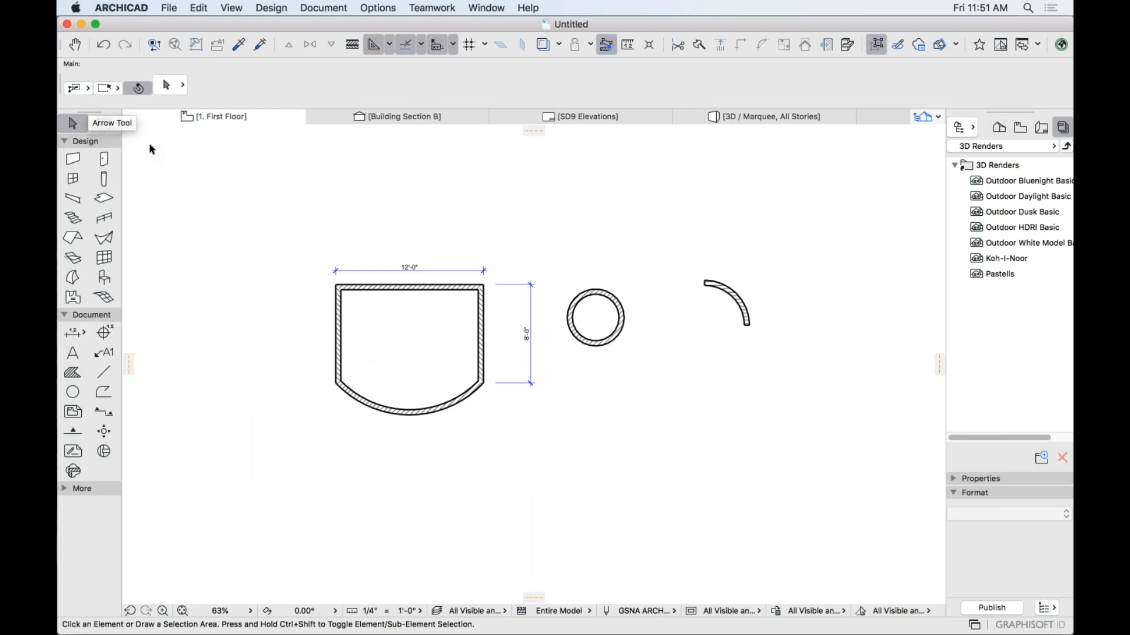
# Select all the practice walls, circle and arc for removal, then pick the Slab tool.
pyautogui.click(272, 241)
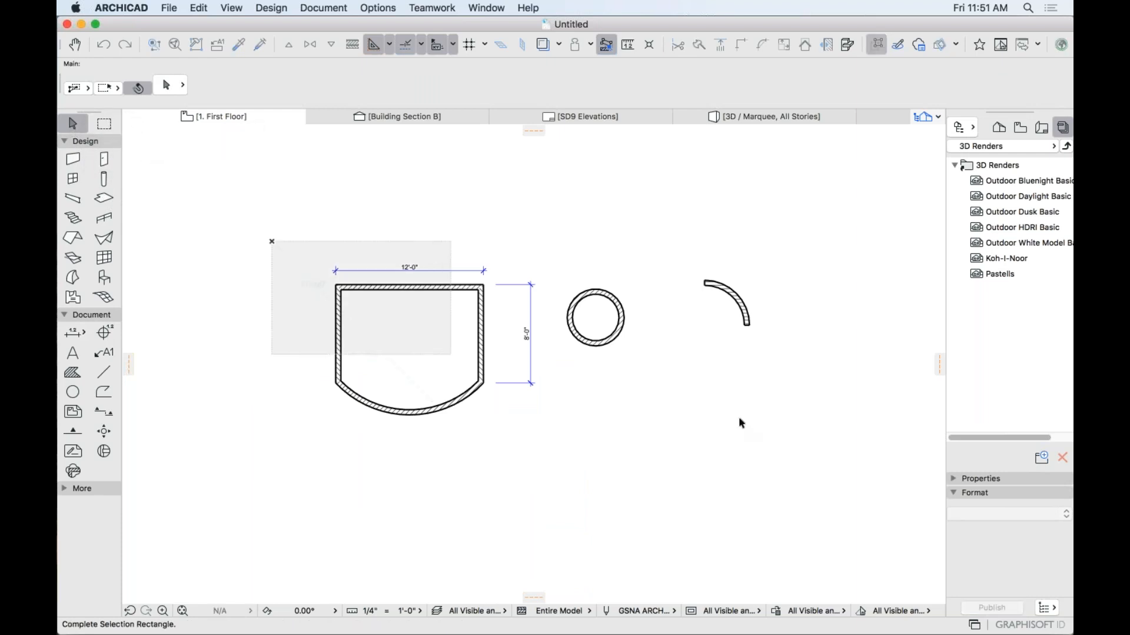
pyautogui.click(804, 438)
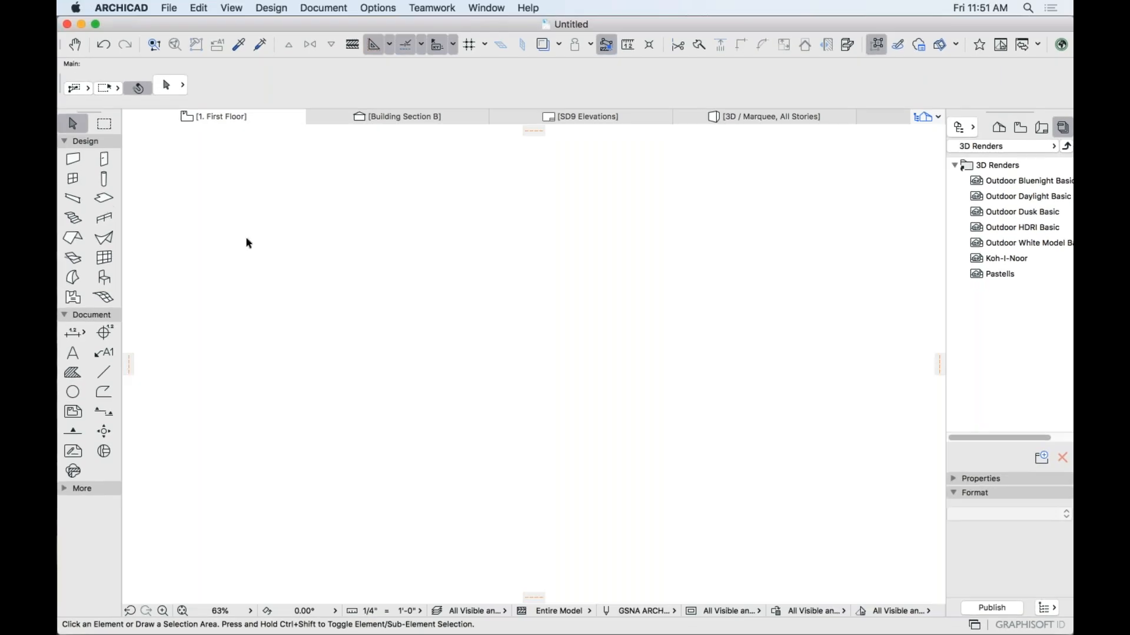
pyautogui.click(106, 200)
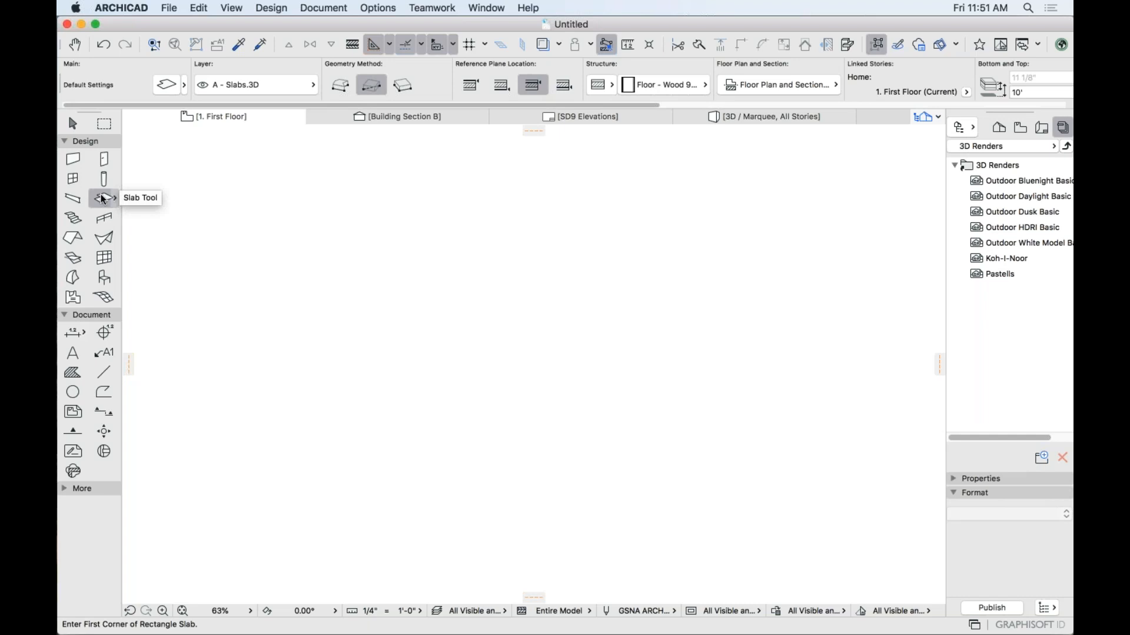
# Draw a rectangular Floor - Wood slab from two corners and view it in 3D.
pyautogui.click(431, 283)
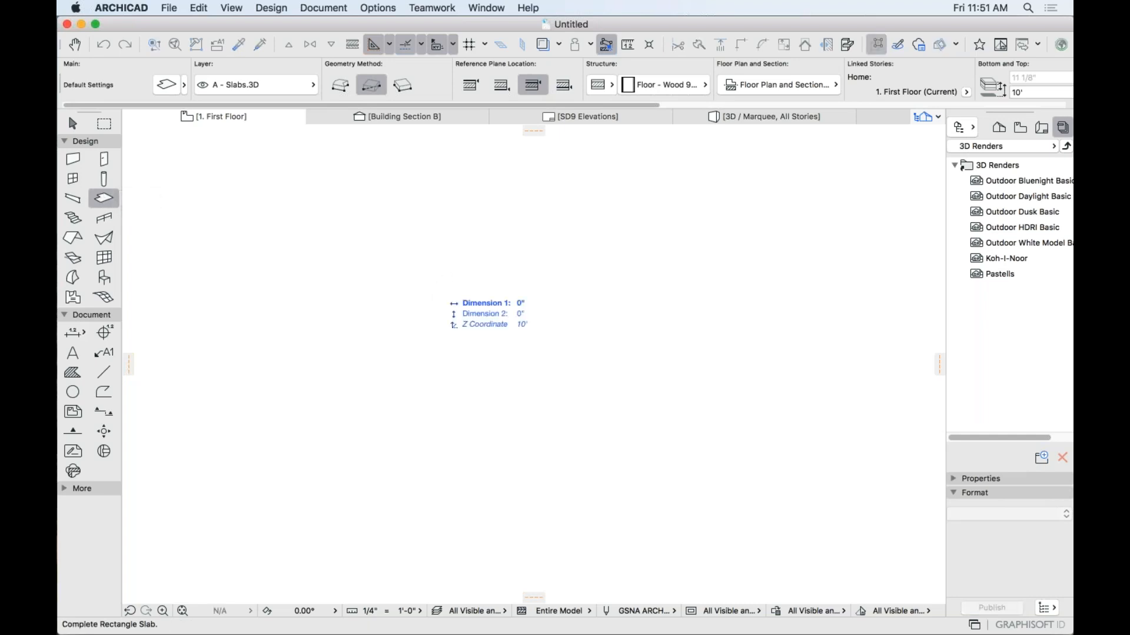
pyautogui.click(588, 403)
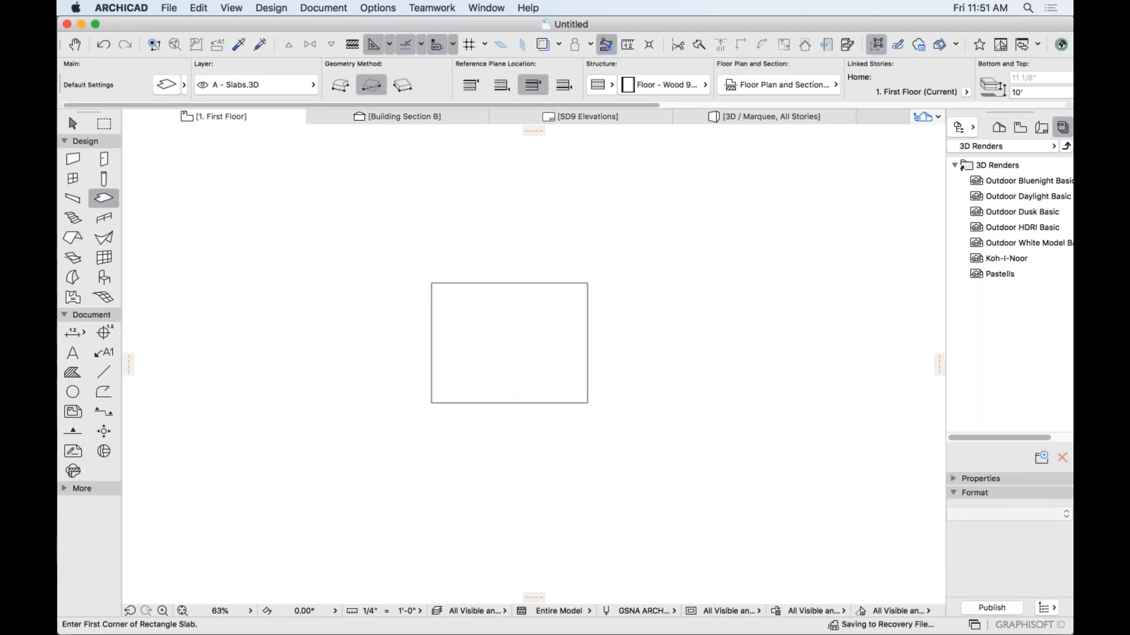
pyautogui.keyDown('shift'); pyautogui.click(588, 336); pyautogui.keyUp('shift')
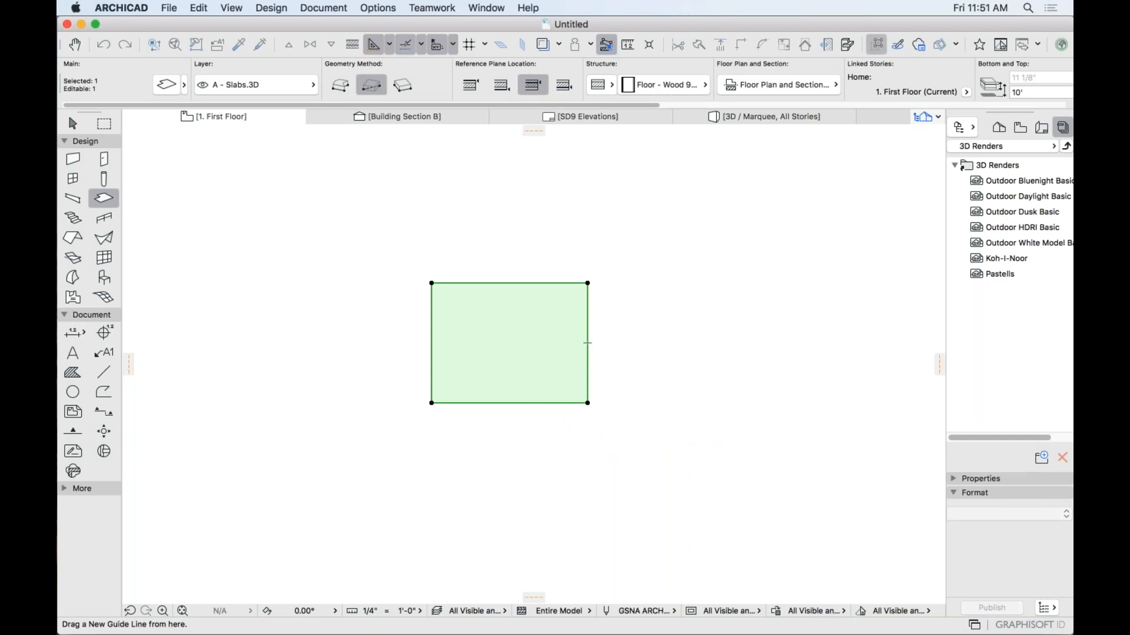
pyautogui.click(747, 118)
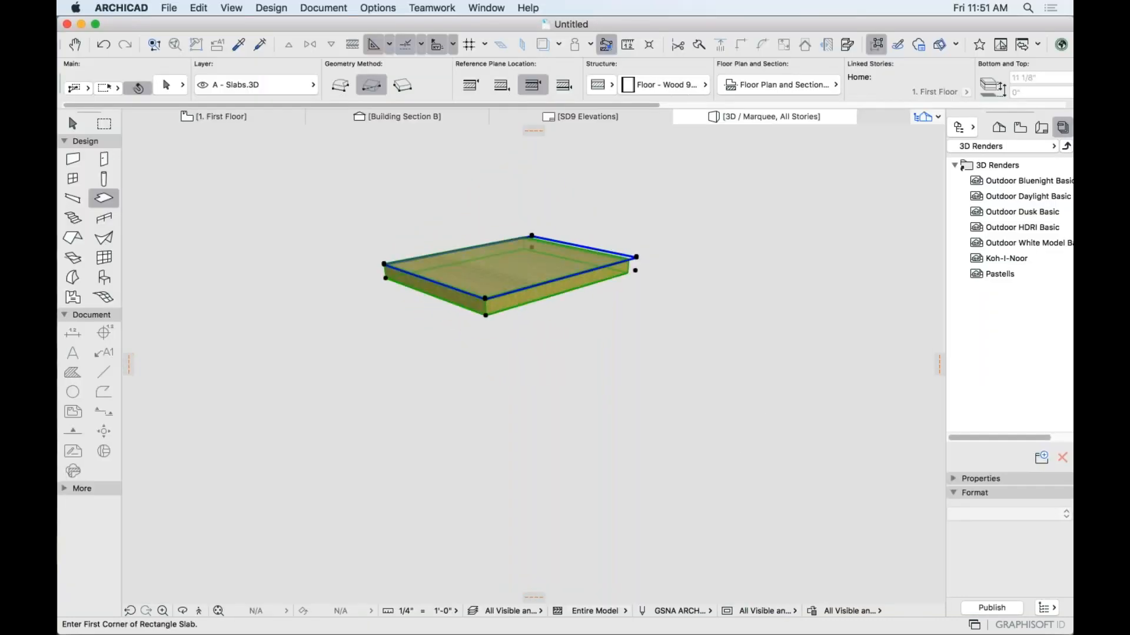
# Switch the slab's structure type to Composite.
pyautogui.click(599, 85)
pyautogui.click(633, 88)
pyautogui.press('Escape')
# Orbit and pan the 3D view to inspect the slab from low and high angles.
pyautogui.scroll(5, 501, 260)
pyautogui.keyDown('shift'); pyautogui.moveTo(409, 322); pyautogui.dragTo(555, 340, button='middle'); pyautogui.keyUp('shift')
pyautogui.keyDown('shift'); pyautogui.moveTo(253, 330); pyautogui.dragTo(596, 284, button='middle'); pyautogui.keyUp('shift')
pyautogui.moveTo(543, 356); pyautogui.dragTo(610, 317, button='middle')
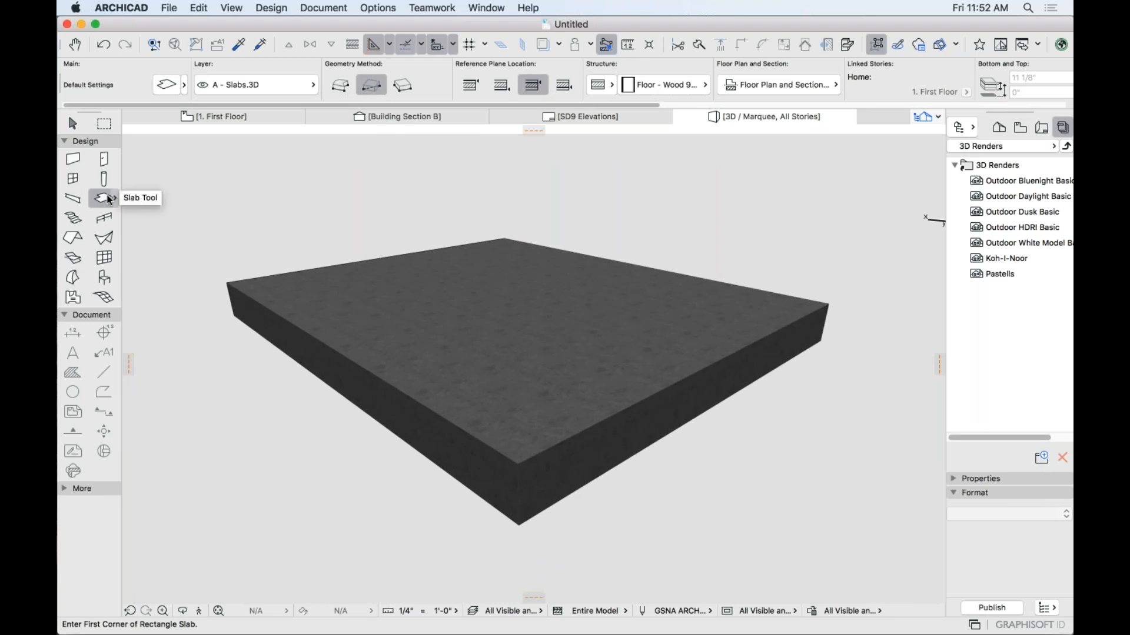
pyautogui.keyDown('shift'); pyautogui.moveTo(205, 233); pyautogui.dragTo(423, 330, button='middle'); pyautogui.keyUp('shift')
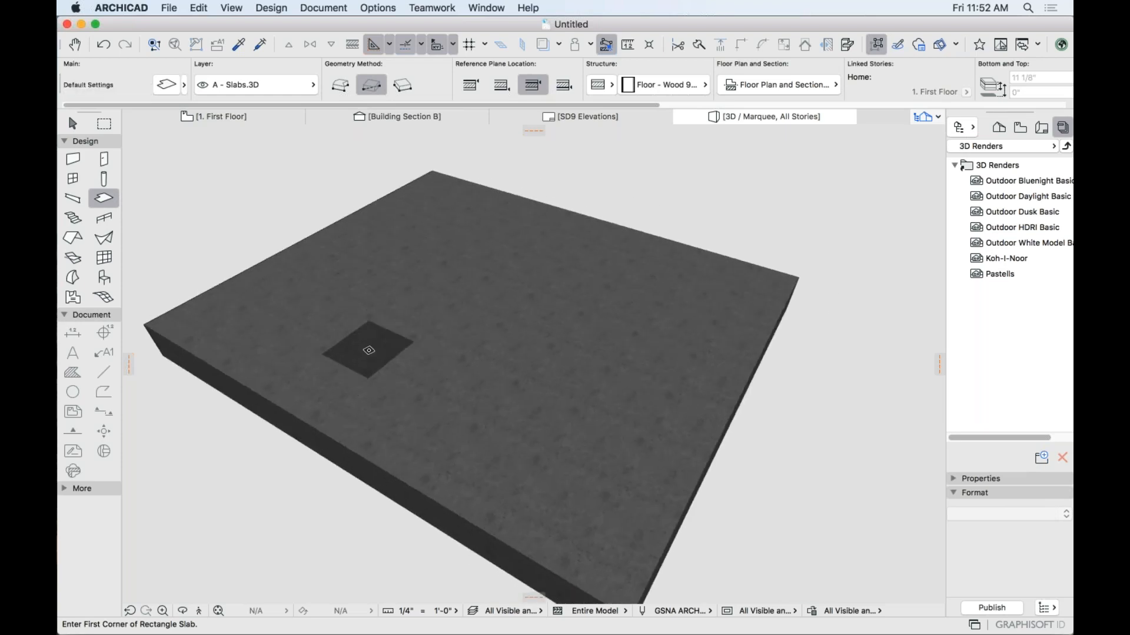
pyautogui.moveTo(430, 328); pyautogui.dragTo(443, 289, button='middle')
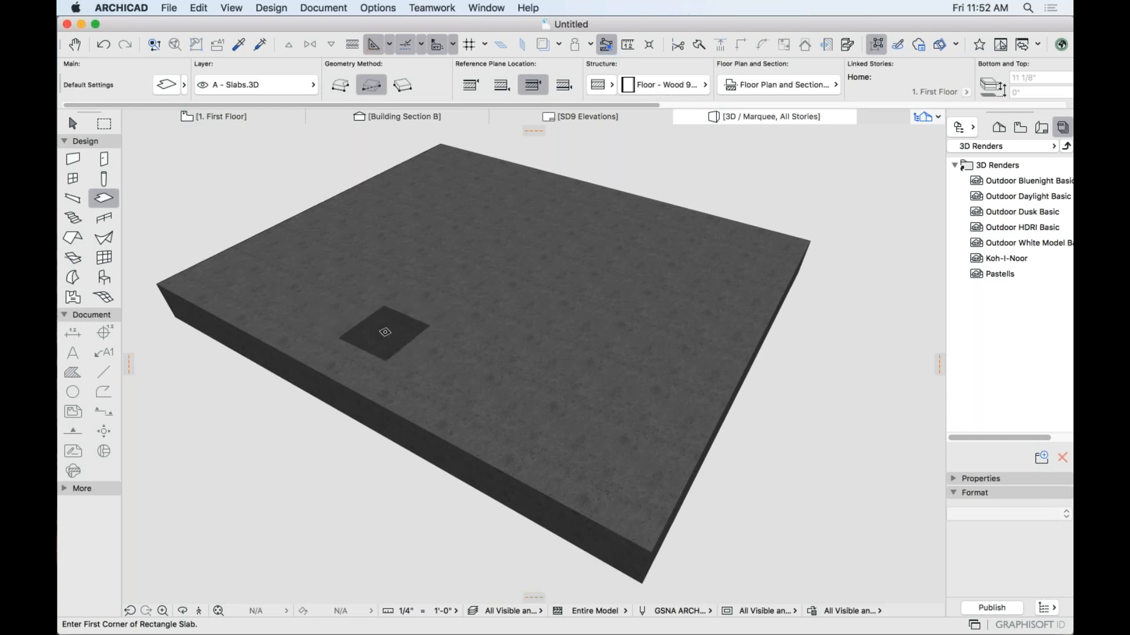
pyautogui.press('shift')
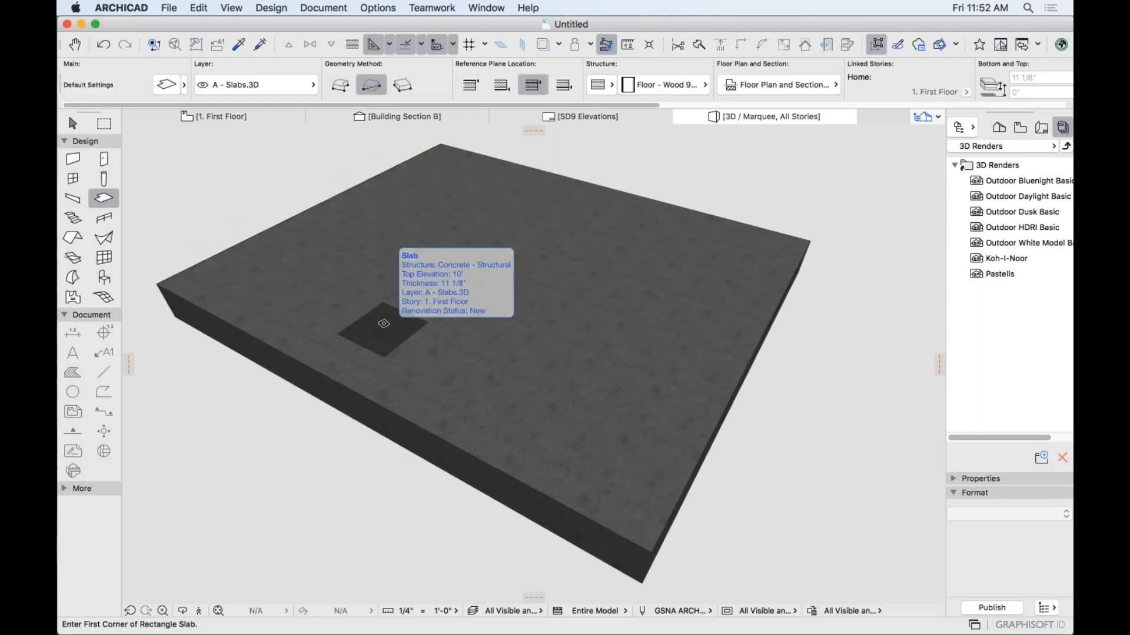
pyautogui.keyDown('shift'); pyautogui.click(410, 314); pyautogui.keyUp('shift')
pyautogui.moveTo(382, 311); pyautogui.dragTo(641, 312, button='middle')
pyautogui.press('Escape')
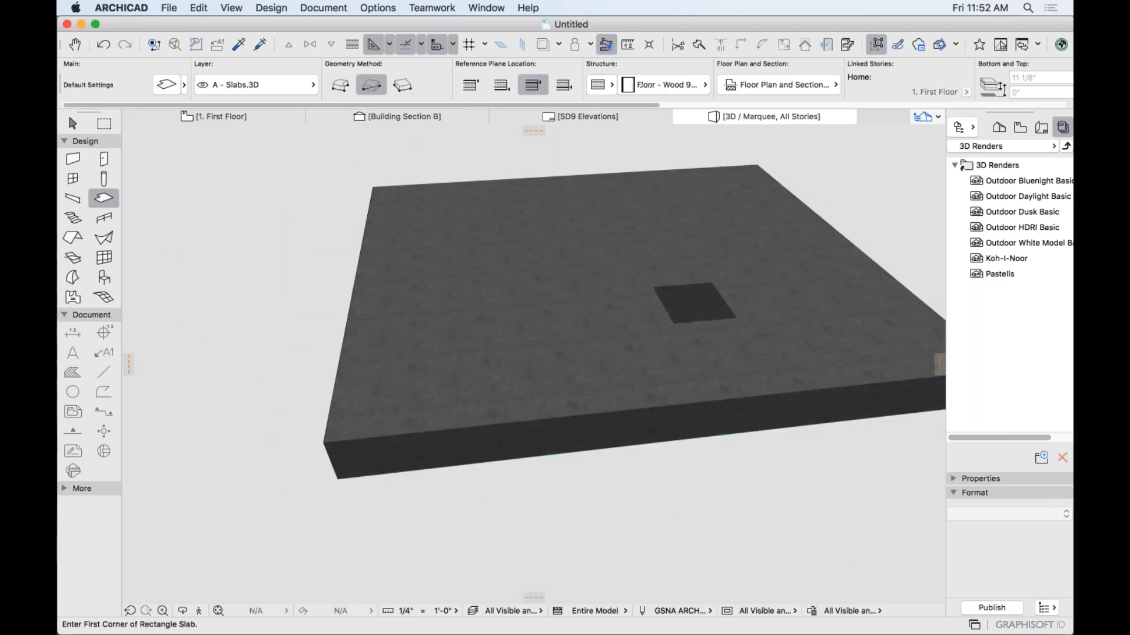
# Select the slab on the 1. First Floor plan and show it alone in 3D.
pyautogui.press('F2')
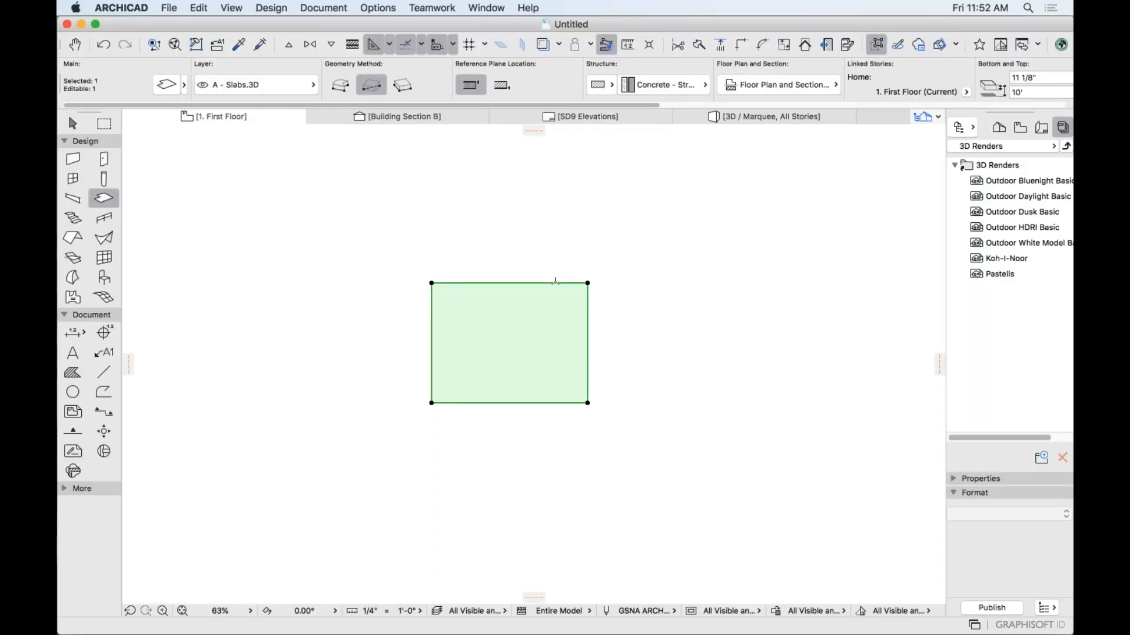
pyautogui.press('shift')
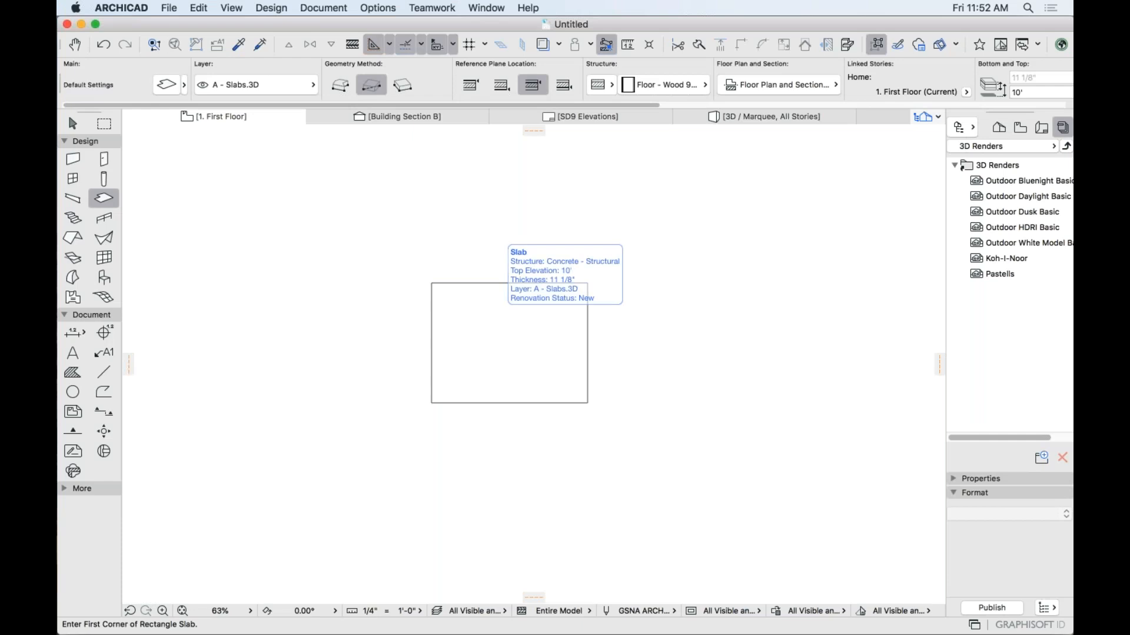
pyautogui.keyDown('shift'); pyautogui.click(509, 343); pyautogui.keyUp('shift')
pyautogui.press('F5')
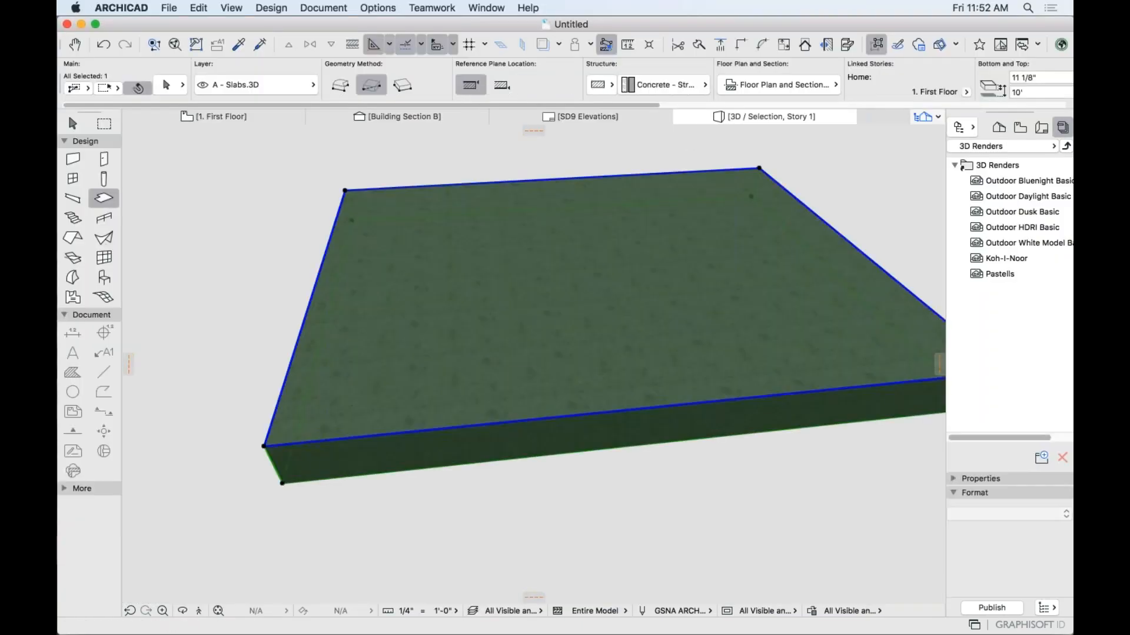
pyautogui.keyDown('shift'); pyautogui.moveTo(553, 300); pyautogui.dragTo(376, 339, button='middle'); pyautogui.keyUp('shift')
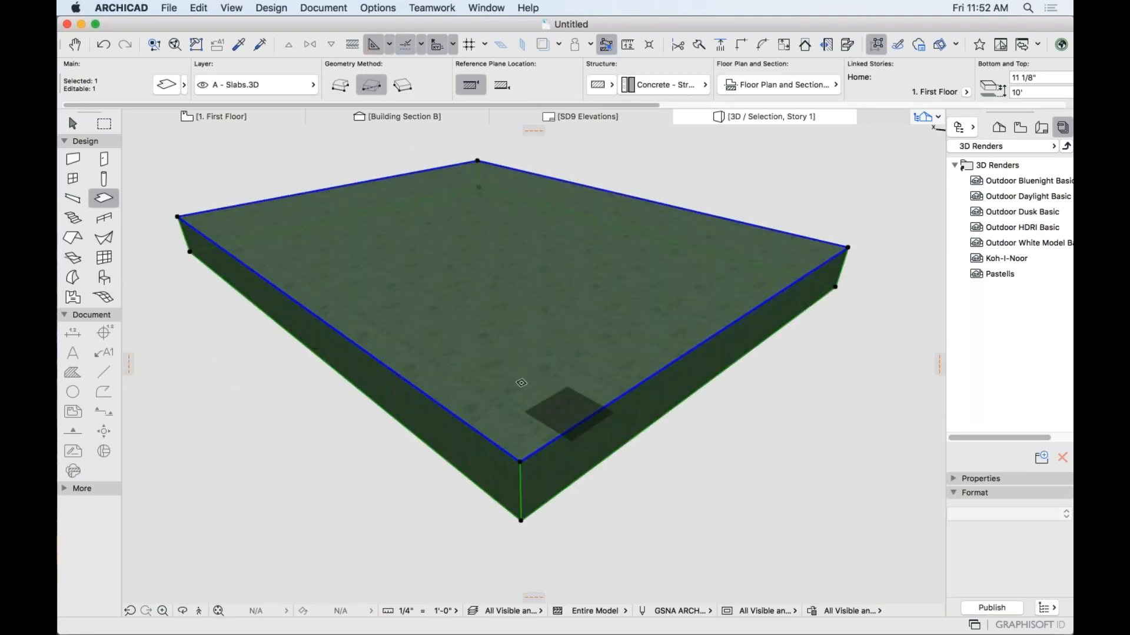
pyautogui.moveTo(461, 383)
pyautogui.keyDown('shift'); pyautogui.mouseDown(button='middle')
pyautogui.moveTo(605, 418)
pyautogui.moveTo(626, 383)
pyautogui.moveTo(527, 371)
pyautogui.moveTo(550, 396)
pyautogui.moveTo(514, 399)
pyautogui.moveTo(456, 339)
pyautogui.moveTo(547, 351)
pyautogui.moveTo(530, 357)
pyautogui.mouseUp(button='middle'); pyautogui.keyUp('shift')
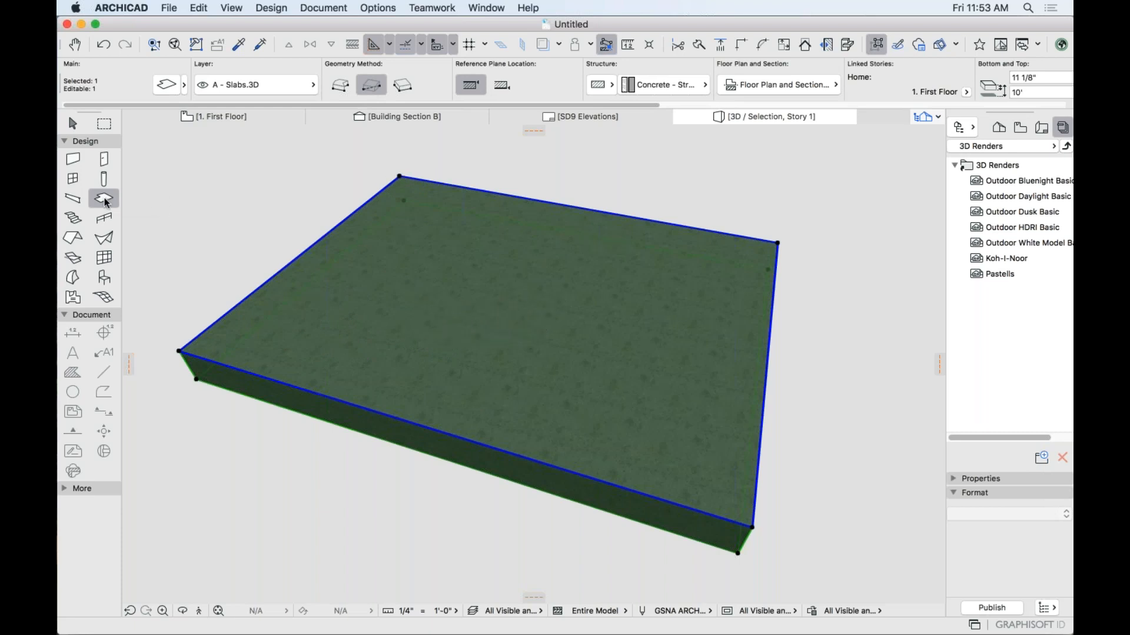
pyautogui.click(72, 123)
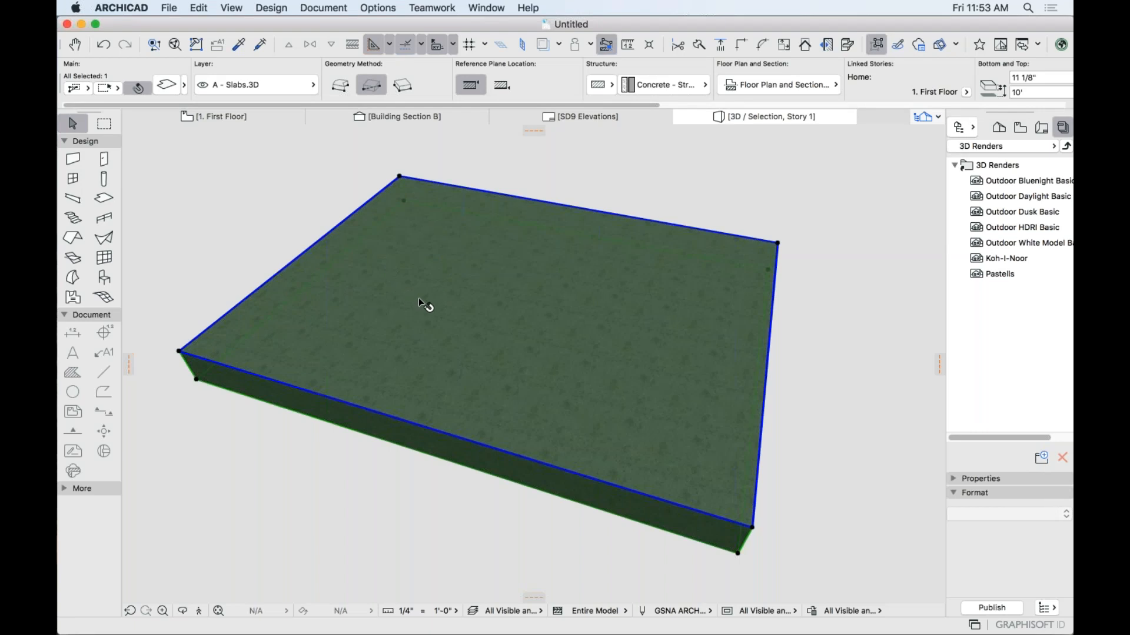
# Draw a rectangular hole across the slab's middle with the Slab tool, leaving a frame.
pyautogui.click(104, 200)
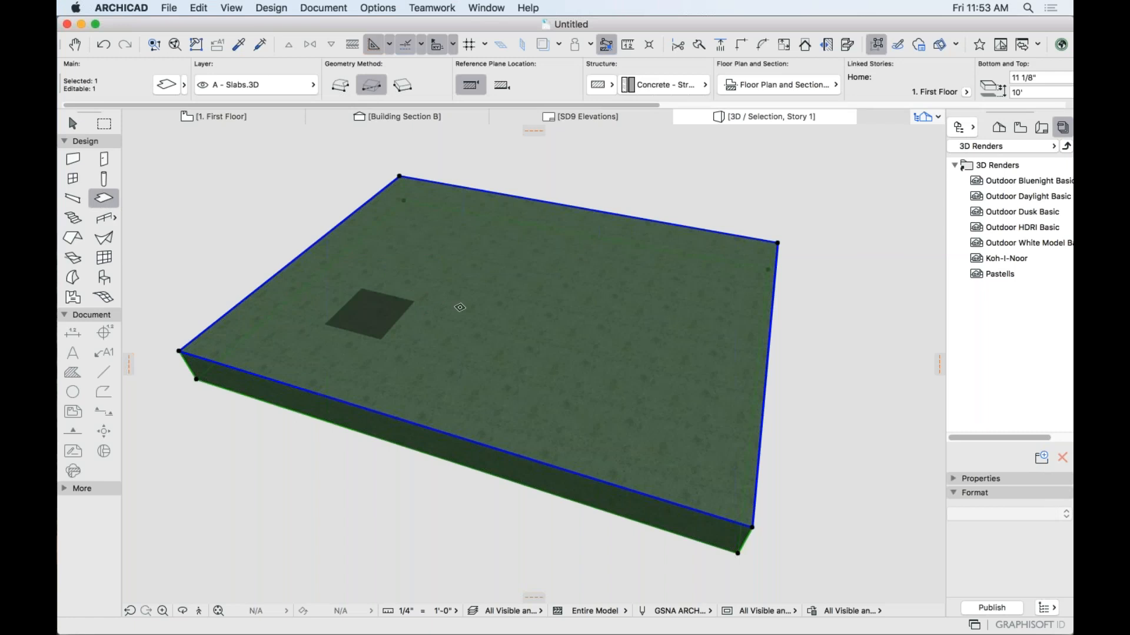
pyautogui.click(278, 340)
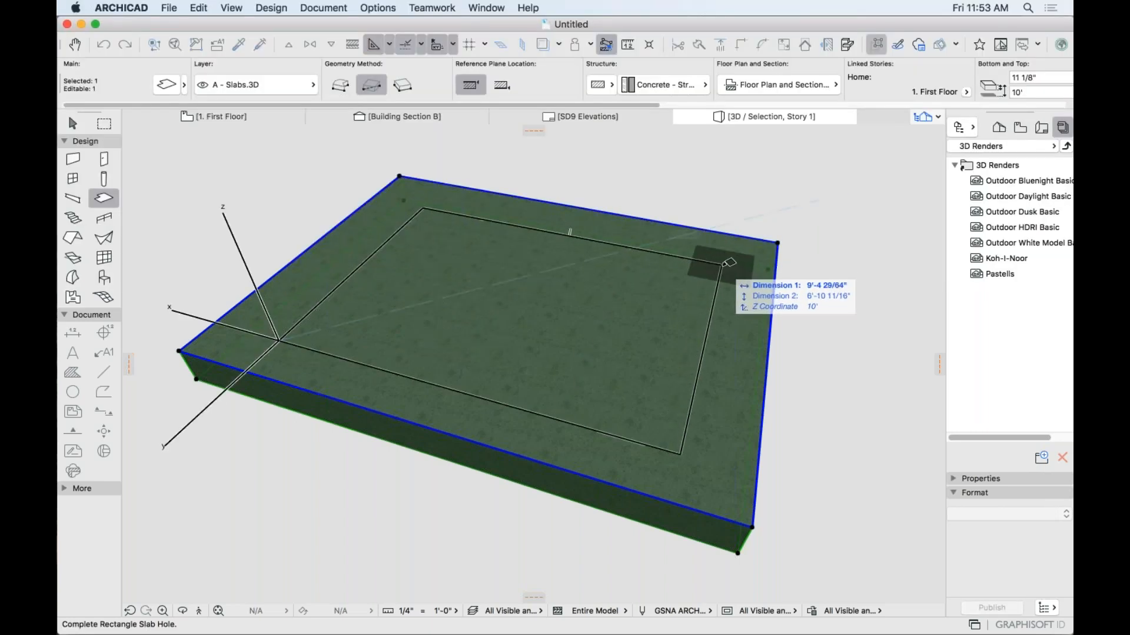
pyautogui.click(715, 251)
pyautogui.press('Escape')
pyautogui.moveTo(869, 397)
pyautogui.keyDown('shift'); pyautogui.mouseDown(button='middle')
pyautogui.moveTo(810, 395)
pyautogui.moveTo(574, 306)
pyautogui.moveTo(731, 353)
pyautogui.moveTo(855, 408)
pyautogui.mouseUp(button='middle'); pyautogui.keyUp('shift')
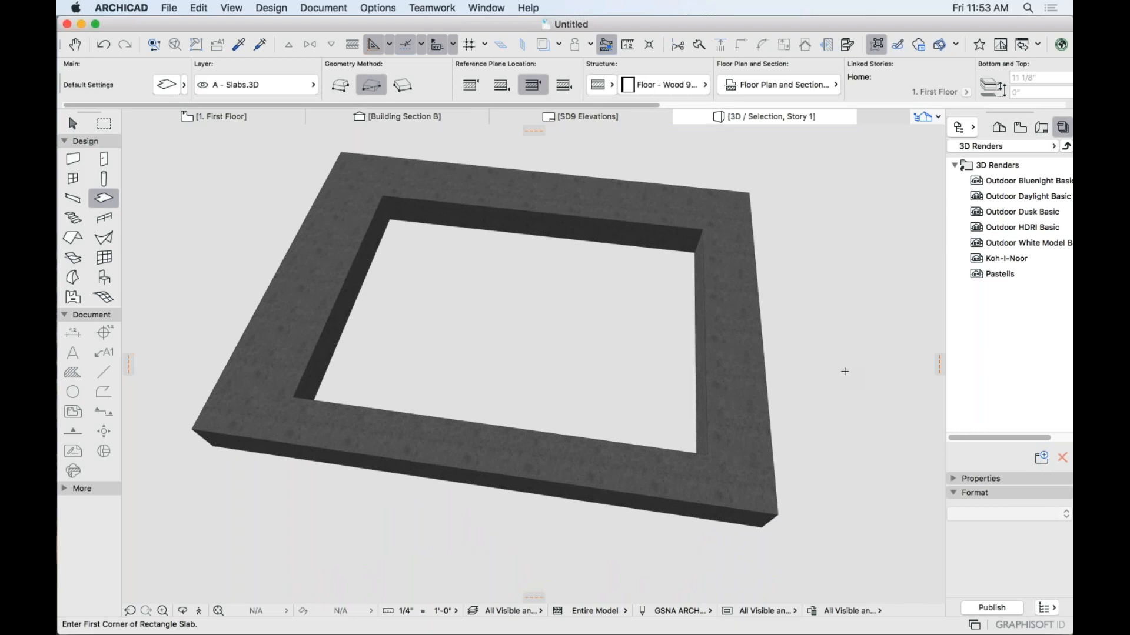
pyautogui.press('shift')
pyautogui.keyDown('shift'); pyautogui.click(569, 224); pyautogui.keyUp('shift')
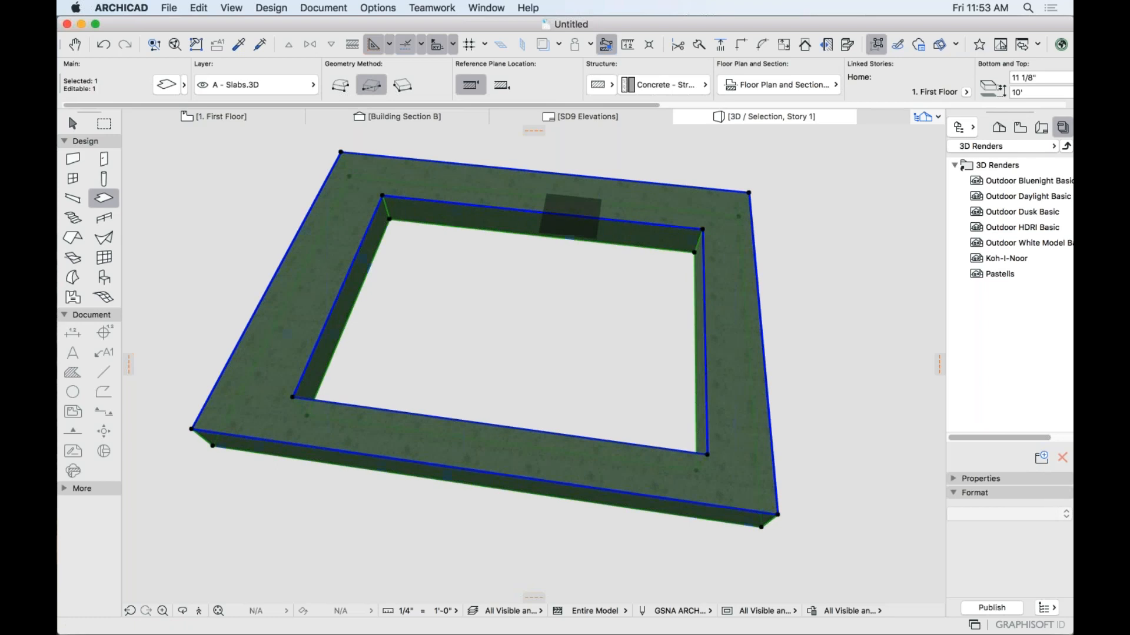
pyautogui.click(571, 216)
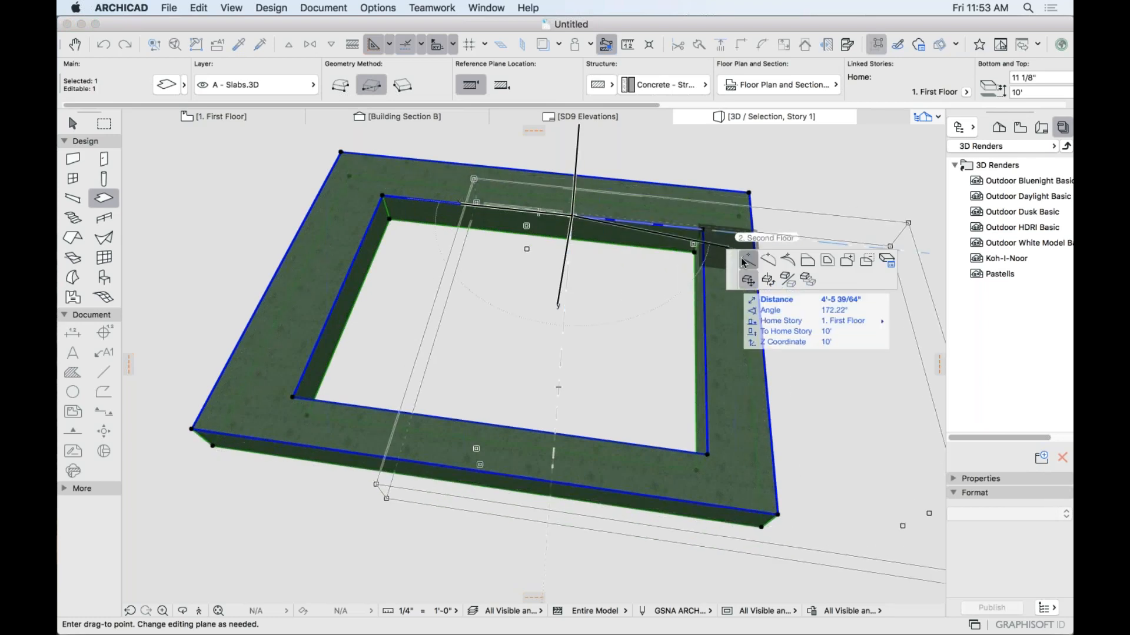
pyautogui.click(742, 261)
pyautogui.click(572, 216)
pyautogui.click(511, 210)
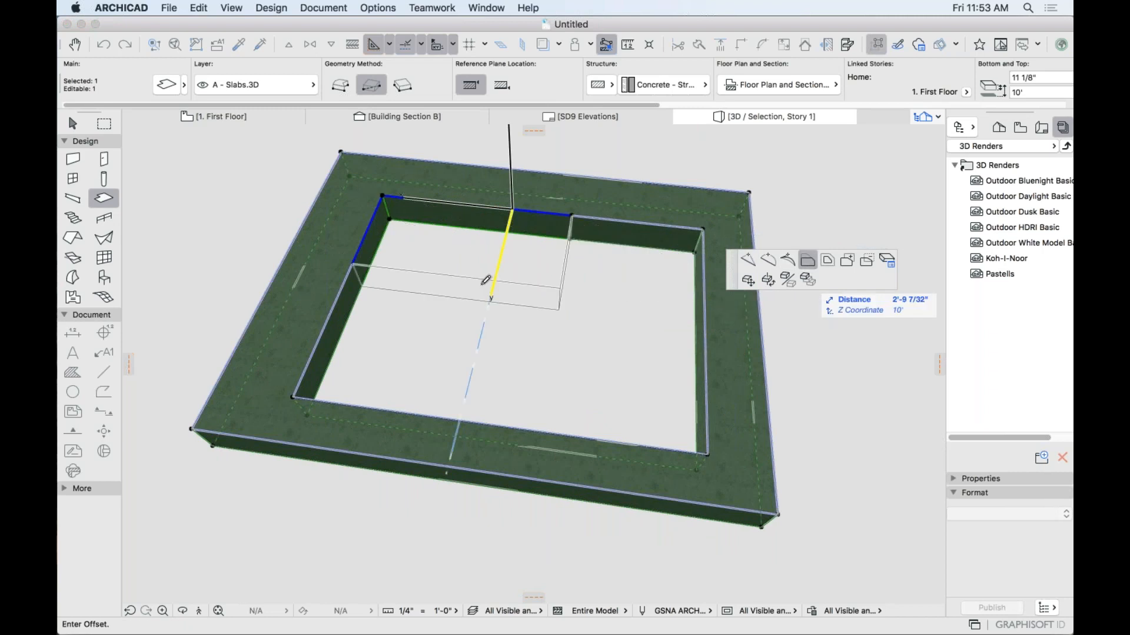
pyautogui.click(476, 328)
pyautogui.press('Escape')
pyautogui.moveTo(475, 327)
pyautogui.keyDown('shift'); pyautogui.mouseDown(button='middle')
pyautogui.moveTo(483, 270)
pyautogui.moveTo(547, 323)
pyautogui.moveTo(459, 313)
pyautogui.mouseUp(button='middle'); pyautogui.keyUp('shift')
pyautogui.keyDown('shift'); pyautogui.click(457, 311); pyautogui.keyUp('shift')
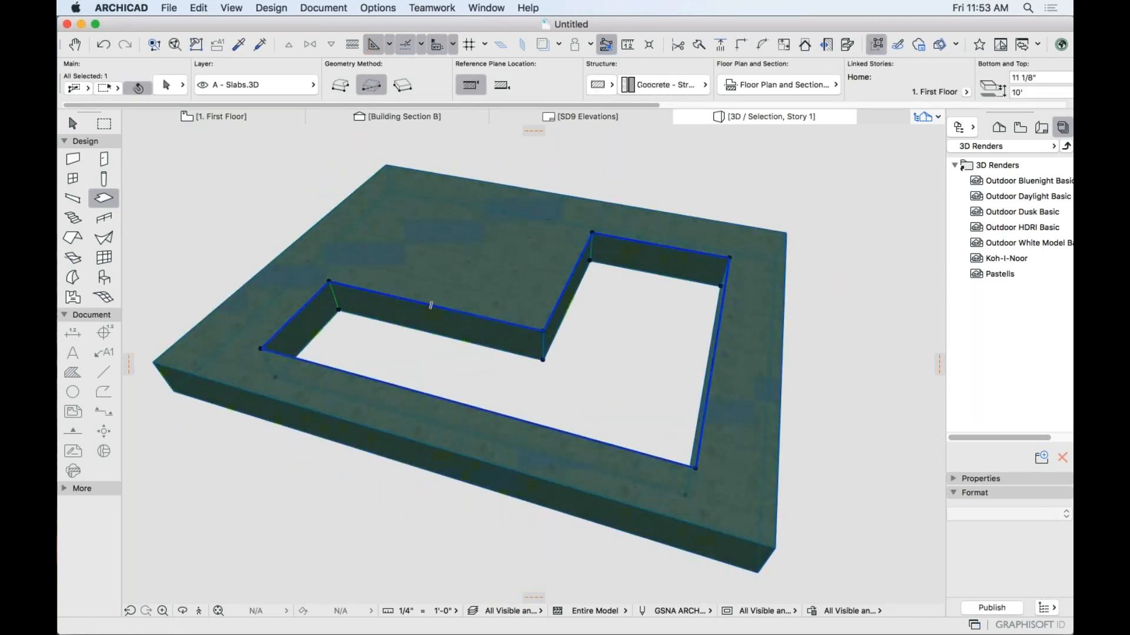
pyautogui.click(455, 311)
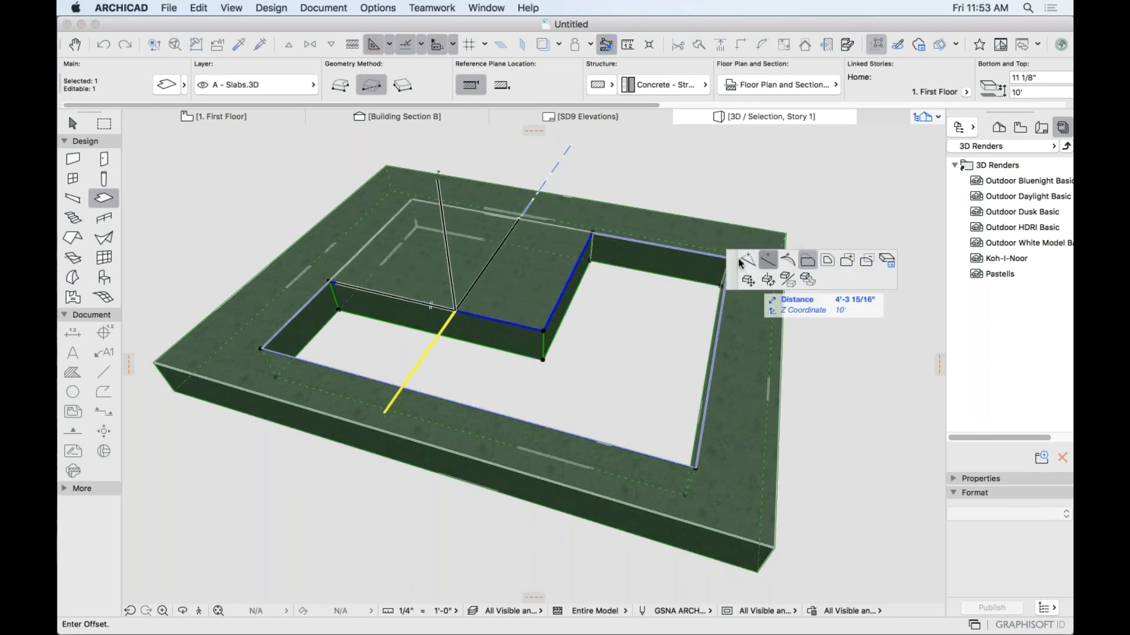
pyautogui.click(767, 260)
pyautogui.click(508, 300)
pyautogui.press('Escape')
pyautogui.moveTo(562, 382)
pyautogui.keyDown('shift'); pyautogui.mouseDown(button='middle')
pyautogui.moveTo(484, 442)
pyautogui.moveTo(614, 304)
pyautogui.moveTo(620, 346)
pyautogui.moveTo(569, 366)
pyautogui.mouseUp(button='middle'); pyautogui.keyUp('shift')
pyautogui.press('Escape')
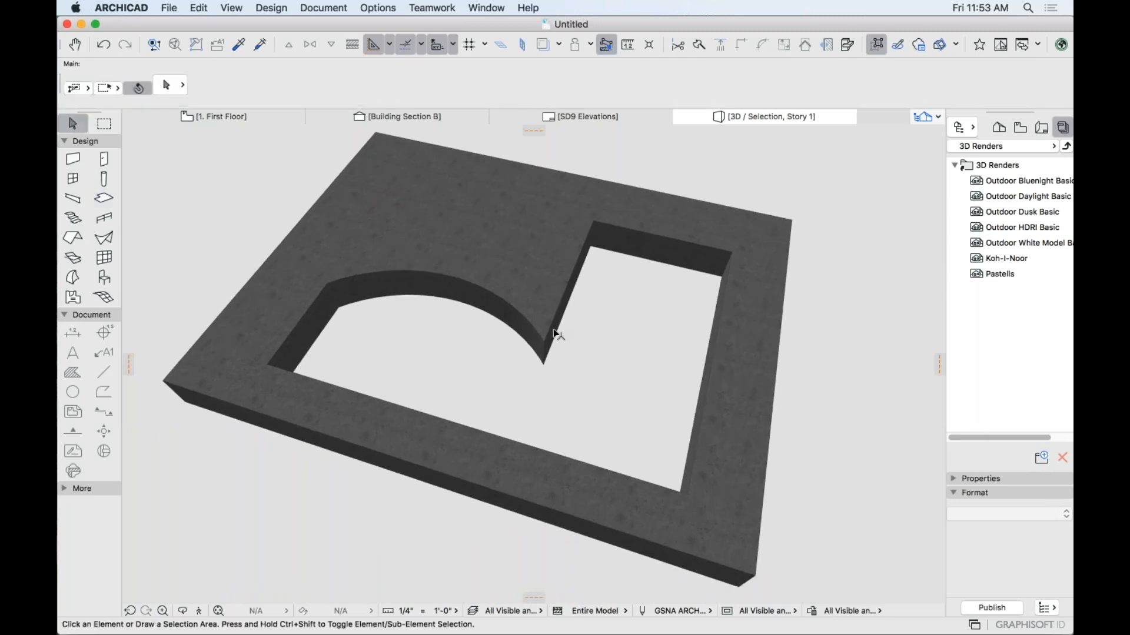
pyautogui.click(491, 294)
pyautogui.keyDown('shift'); pyautogui.moveTo(541, 253); pyautogui.dragTo(521, 294, button='middle'); pyautogui.keyUp('shift')
pyautogui.press('super+z')
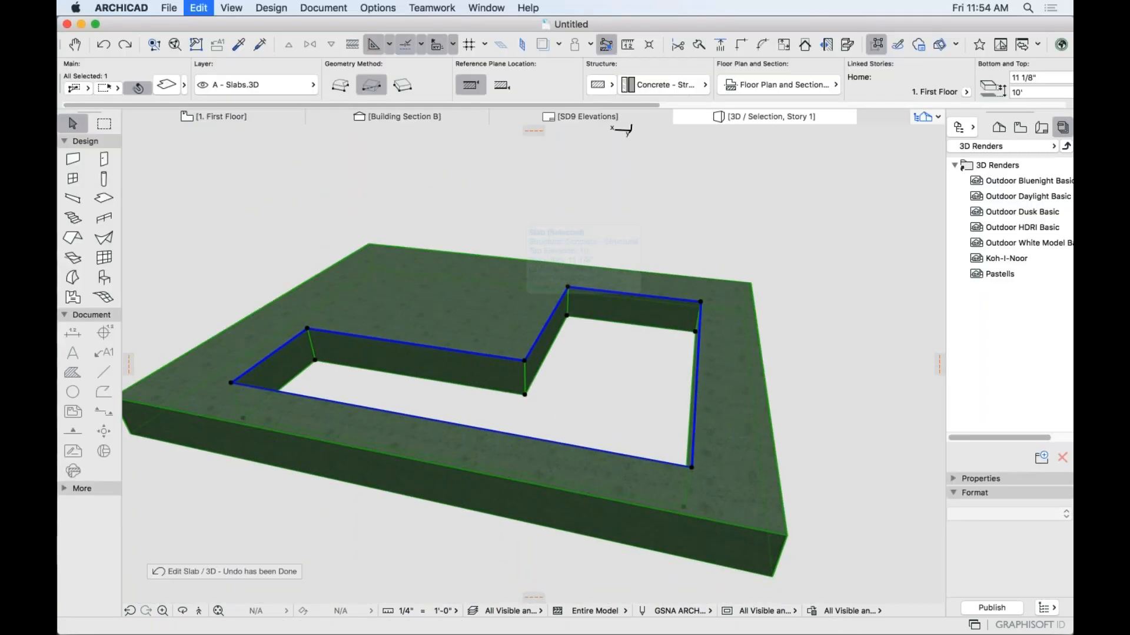
pyautogui.press('super+z')
pyautogui.press('Escape')
pyautogui.keyDown('shift'); pyautogui.moveTo(521, 294); pyautogui.dragTo(492, 418, button='middle'); pyautogui.keyUp('shift')
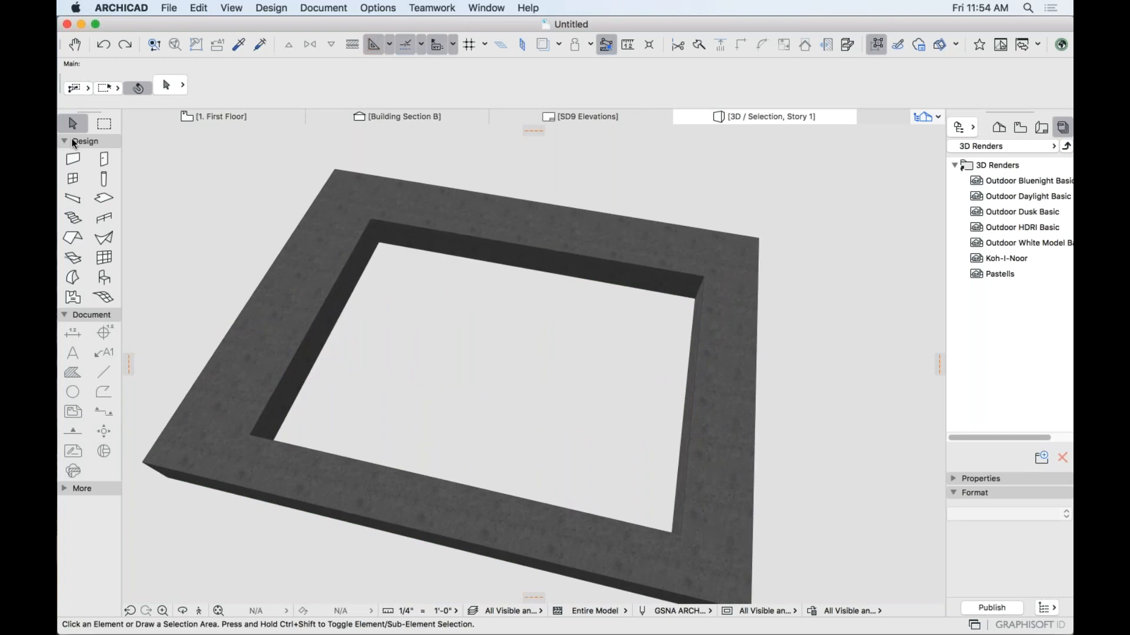
pyautogui.click(104, 198)
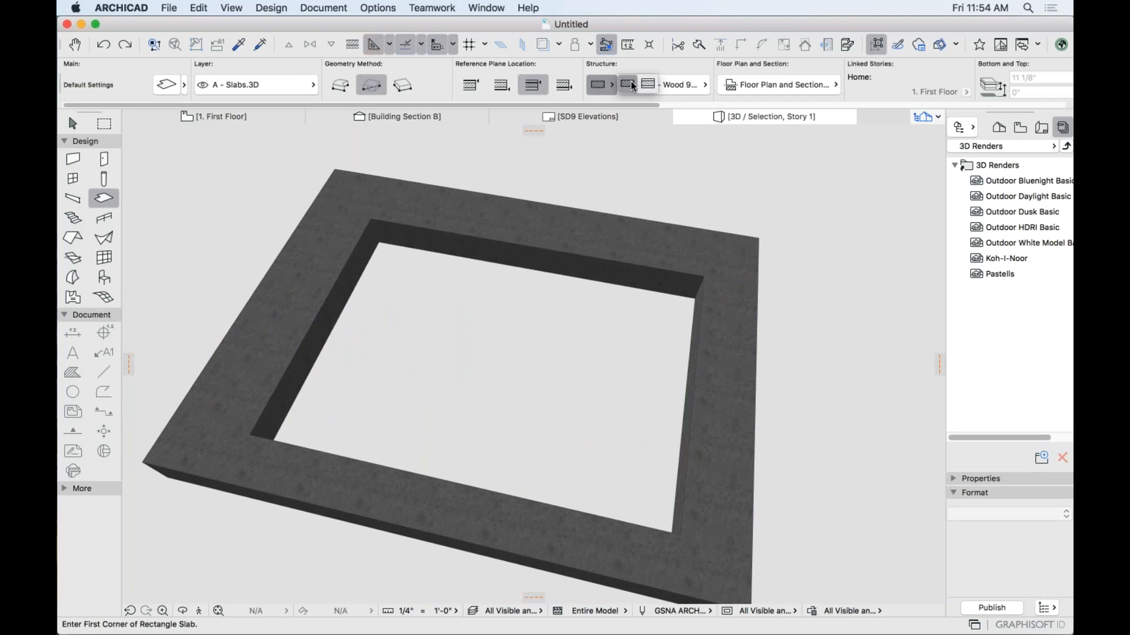
pyautogui.click(666, 87)
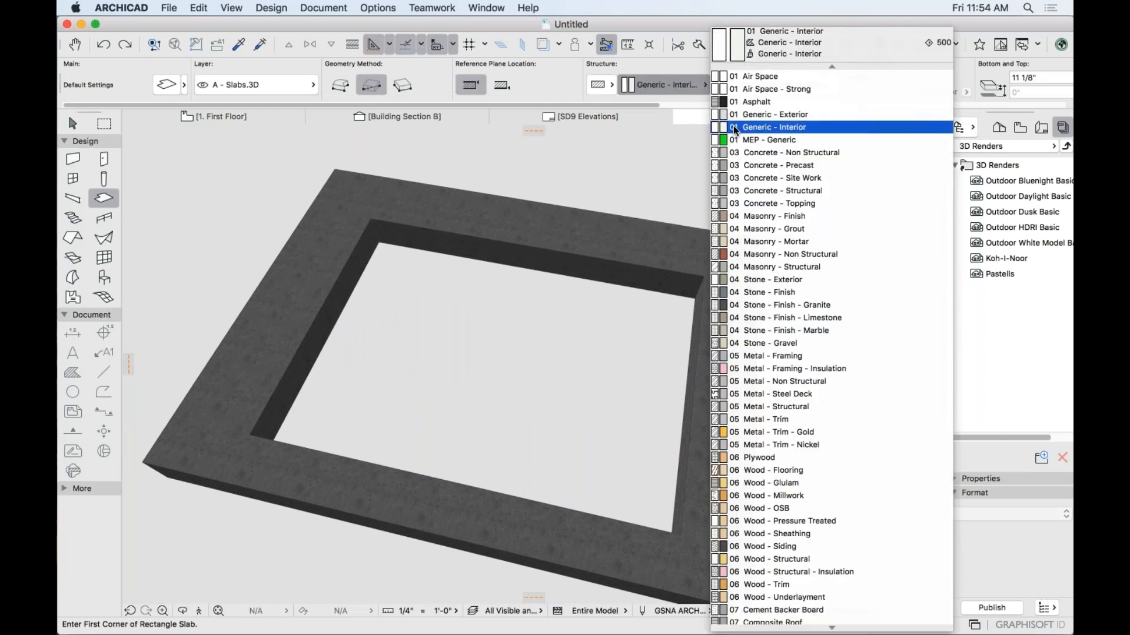
pyautogui.scroll(-10, 800, 194)
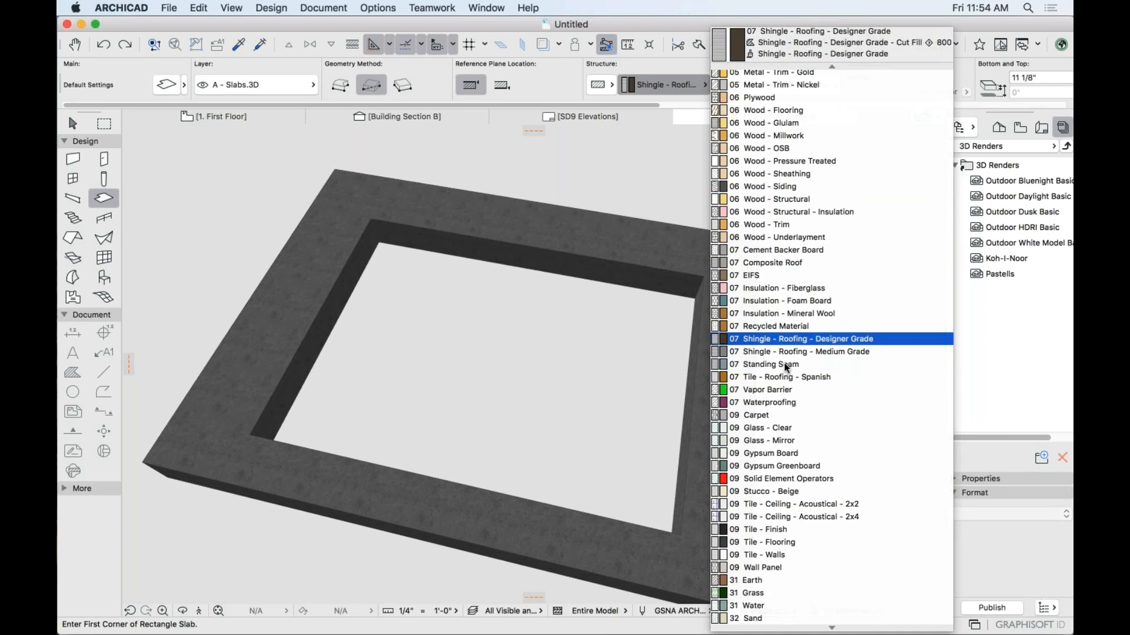
pyautogui.click(772, 606)
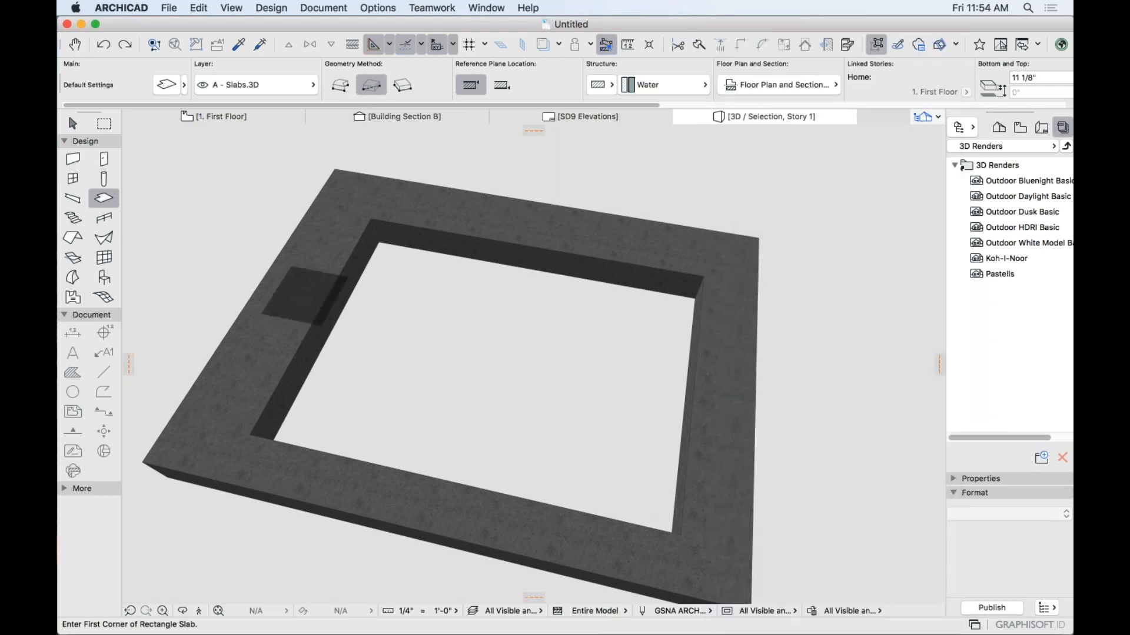
pyautogui.click(355, 296)
pyautogui.keyDown('shift'); pyautogui.moveTo(582, 424); pyautogui.dragTo(572, 356, button='middle'); pyautogui.keyUp('shift')
pyautogui.keyDown('shift'); pyautogui.click(553, 358); pyautogui.keyUp('shift')
pyautogui.press('super+d')
pyautogui.click(406, 299)
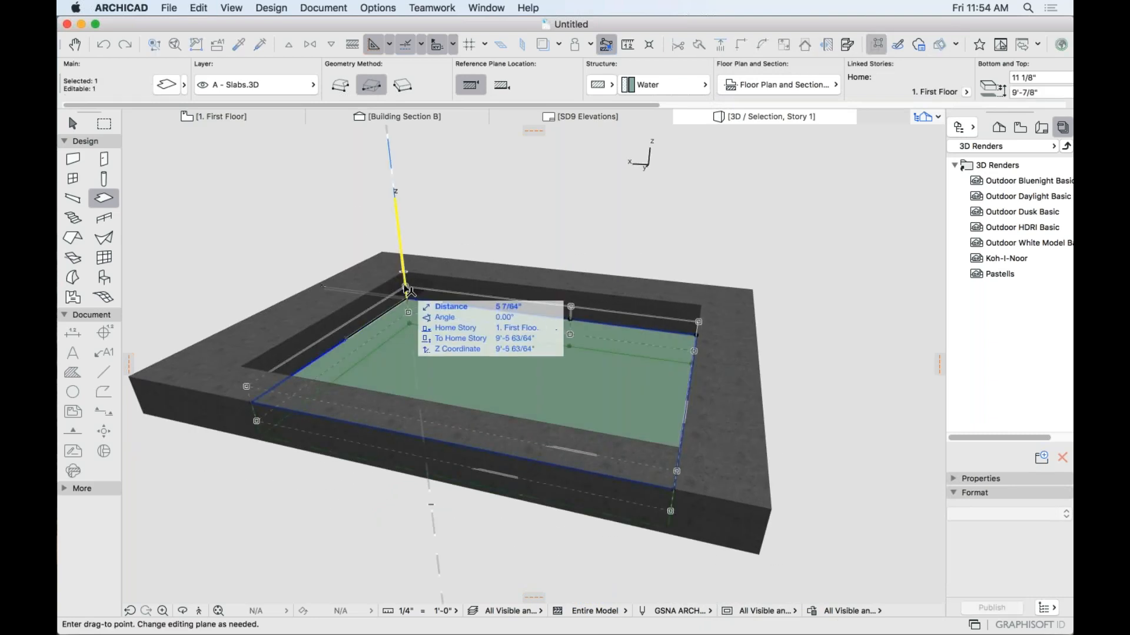
pyautogui.click(406, 286)
pyautogui.press('Escape')
pyautogui.keyDown('shift'); pyautogui.moveTo(594, 312); pyautogui.dragTo(749, 342, button='middle'); pyautogui.keyUp('shift')
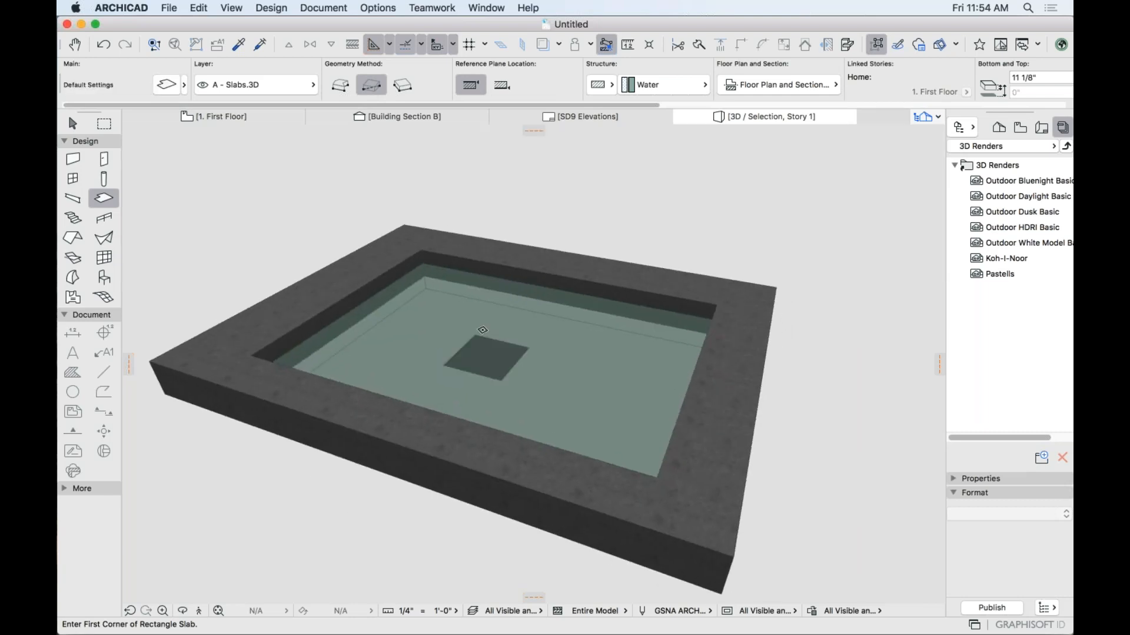
pyautogui.keyDown('shift'); pyautogui.click(482, 330); pyautogui.keyUp('shift')
pyautogui.press('Delete')
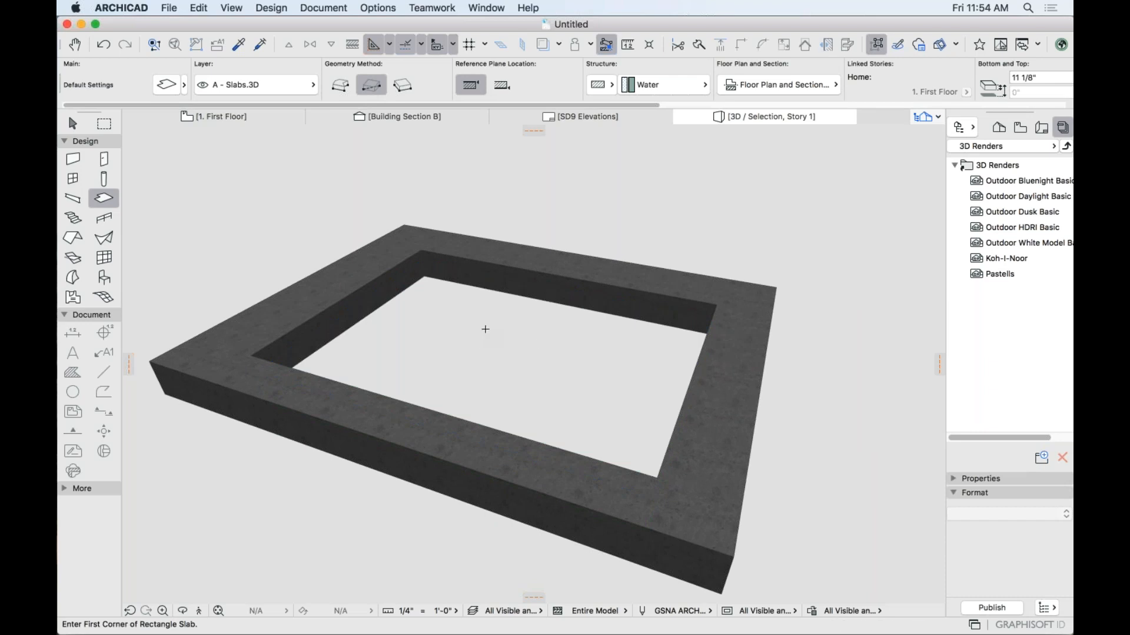
pyautogui.press('super+a')
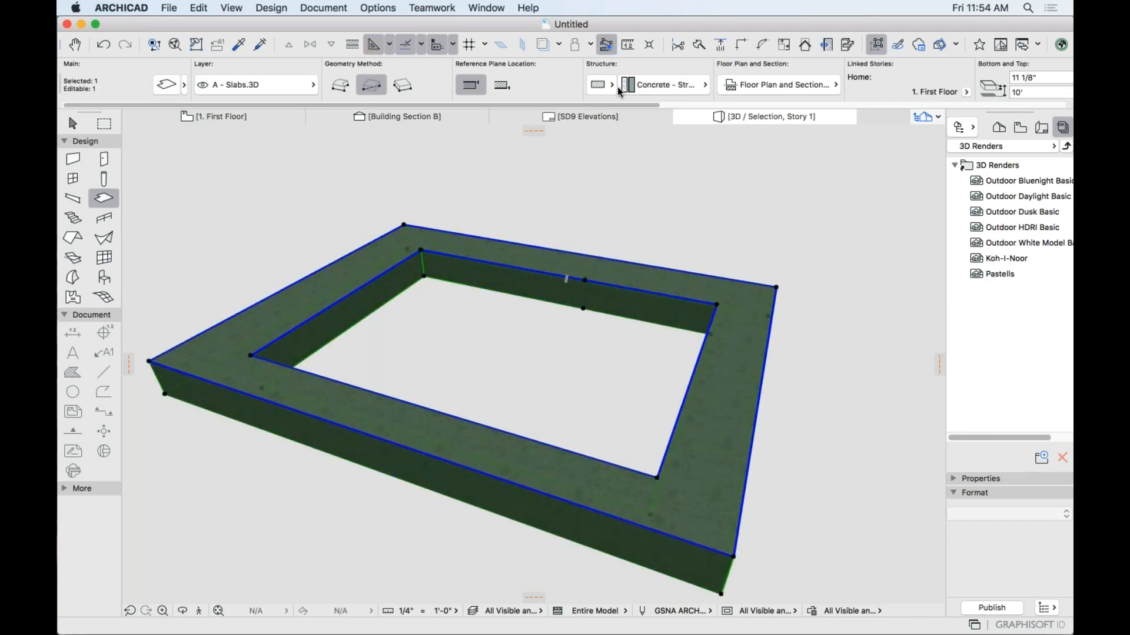
# Give the slab frame a wood material and a composite wood floor structure.
pyautogui.click(642, 84)
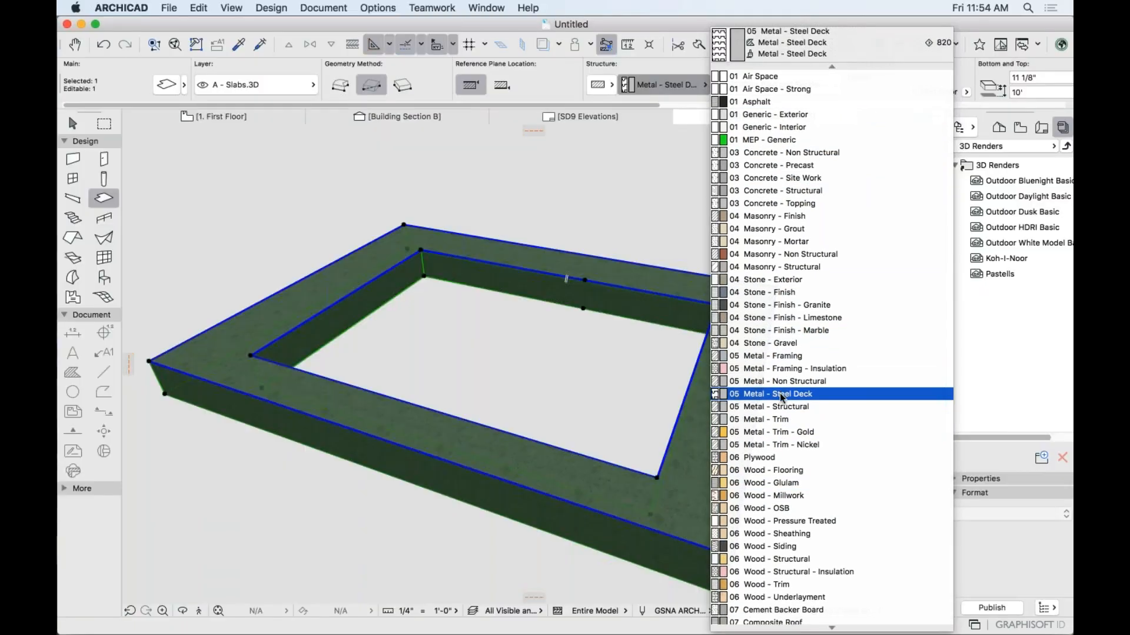
pyautogui.click(783, 533)
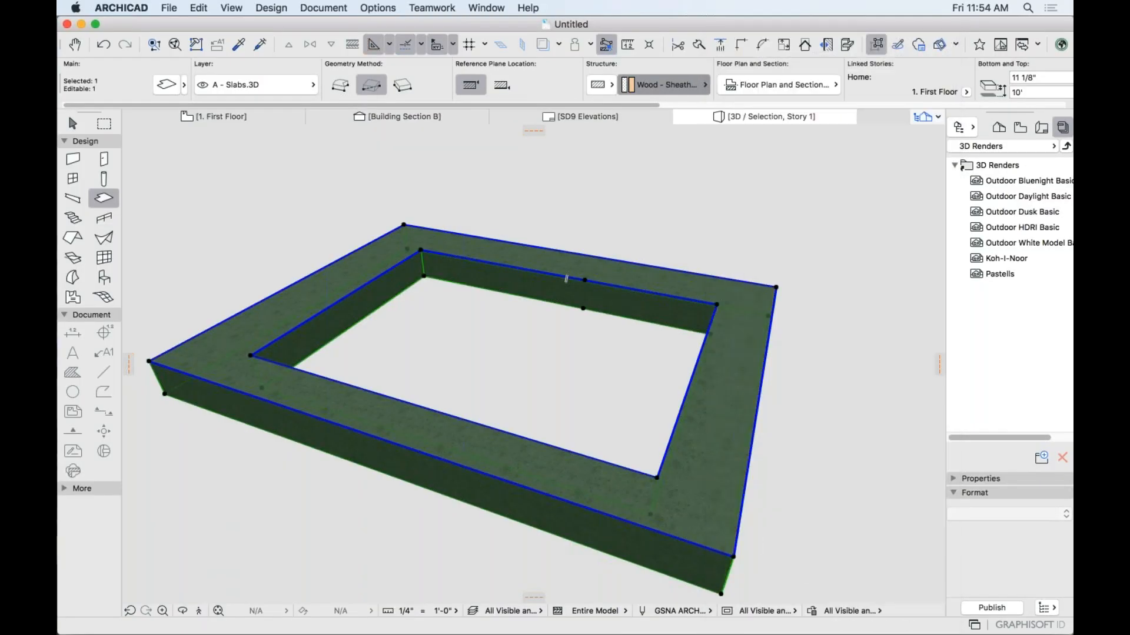
pyautogui.keyDown('shift'); pyautogui.moveTo(803, 536); pyautogui.dragTo(704, 534, button='middle'); pyautogui.keyUp('shift')
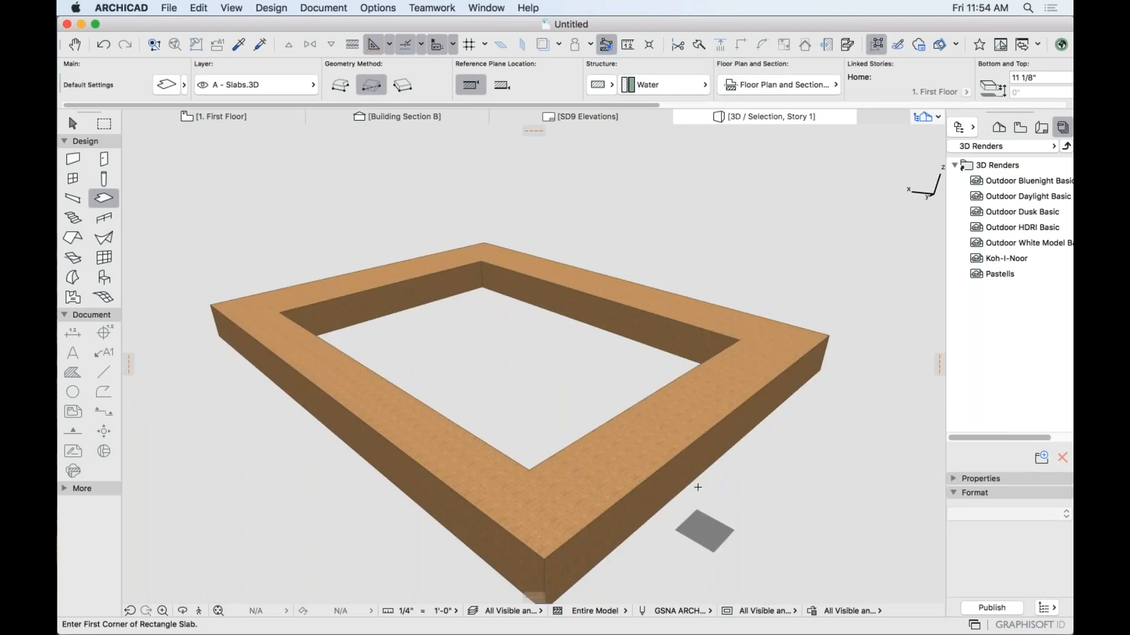
pyautogui.keyDown('shift'); pyautogui.click(681, 449); pyautogui.keyUp('shift')
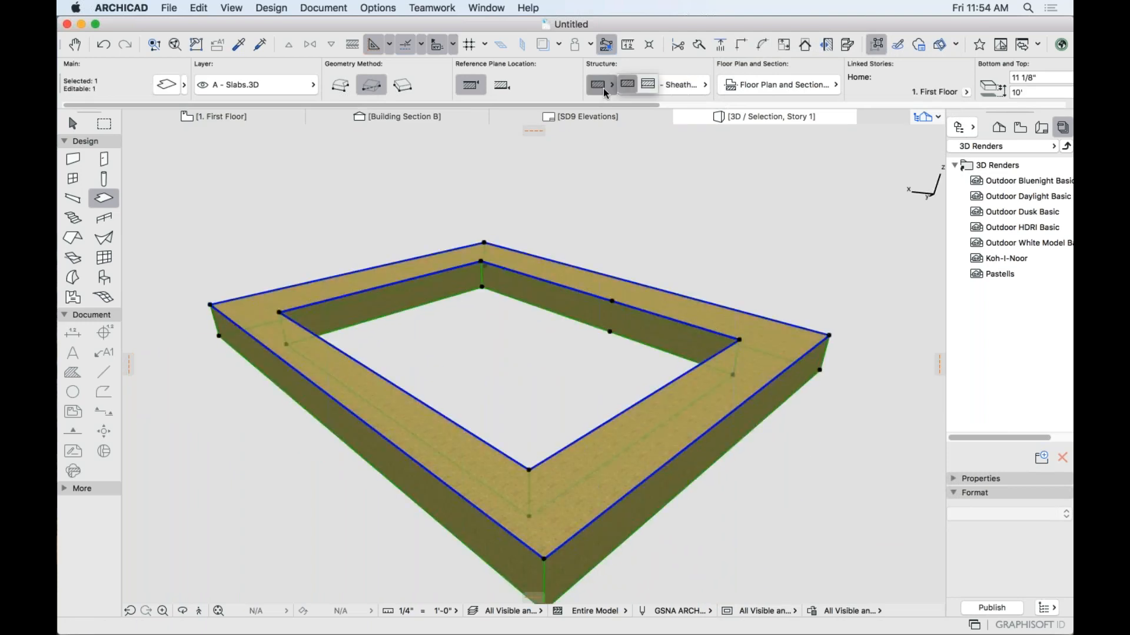
pyautogui.click(645, 86)
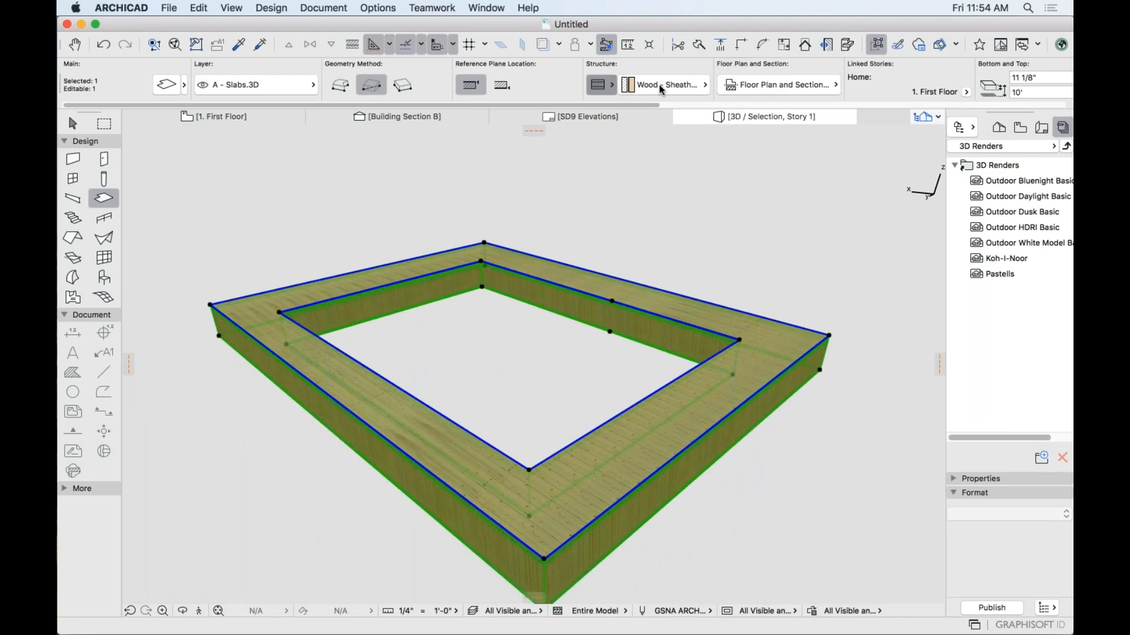
pyautogui.press('Escape')
# Orbit around the frame's top, sides and underside, then select it and scroll the Info Box to Surface.
pyautogui.keyDown('shift'); pyautogui.moveTo(728, 524); pyautogui.dragTo(677, 469, button='middle'); pyautogui.keyUp('shift')
pyautogui.scroll(5, 455, 355)
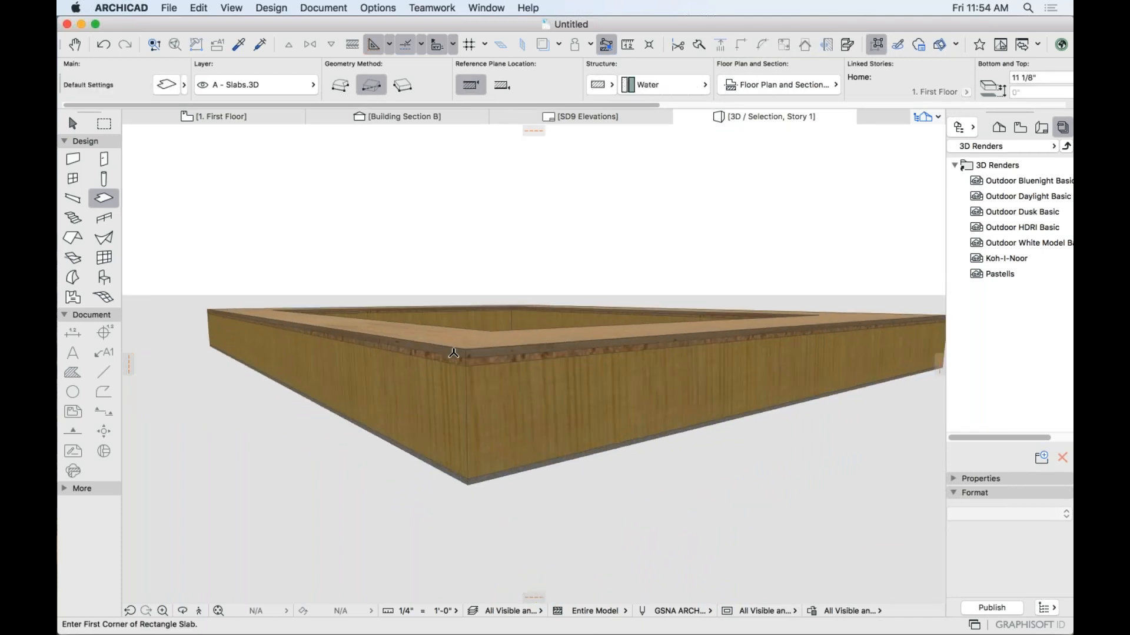
pyautogui.keyDown('shift'); pyautogui.moveTo(455, 354); pyautogui.dragTo(448, 424, button='middle'); pyautogui.keyUp('shift')
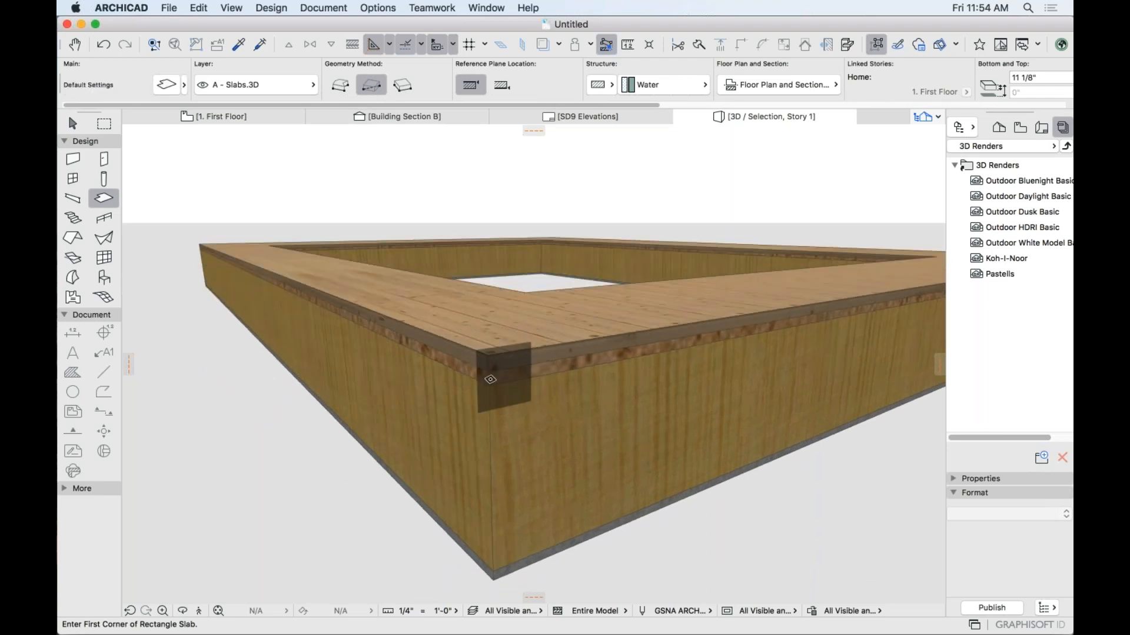
pyautogui.keyDown('shift'); pyautogui.moveTo(503, 400); pyautogui.dragTo(459, 347, button='middle'); pyautogui.keyUp('shift')
pyautogui.scroll(-5, 512, 360)
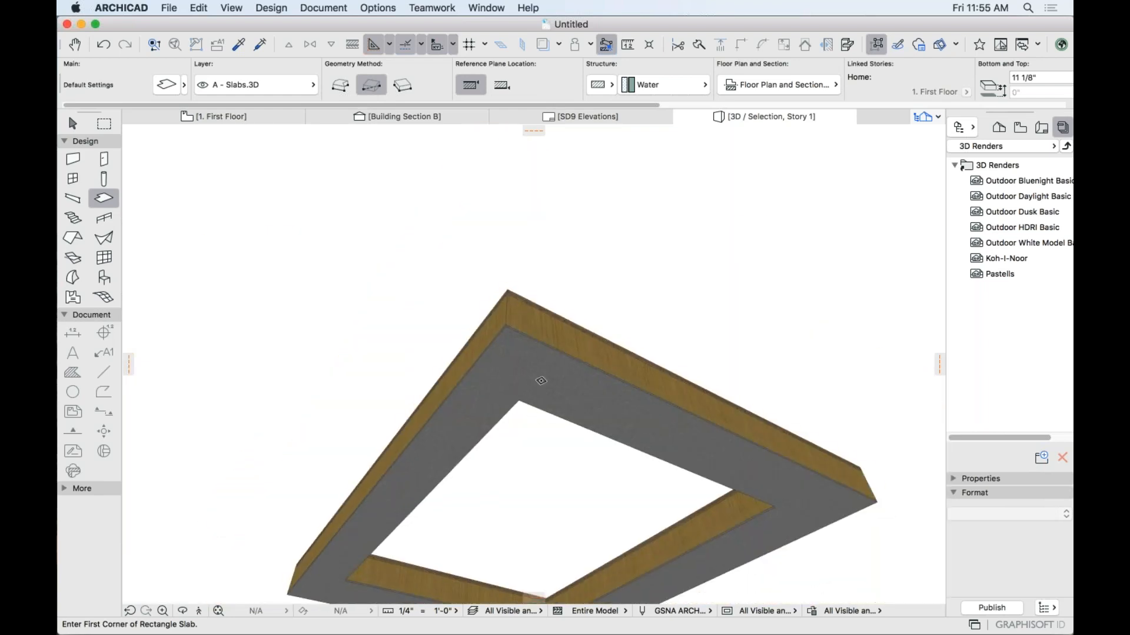
pyautogui.scroll(3, 529, 374)
pyautogui.moveTo(530, 339); pyautogui.dragTo(582, 418, button='middle')
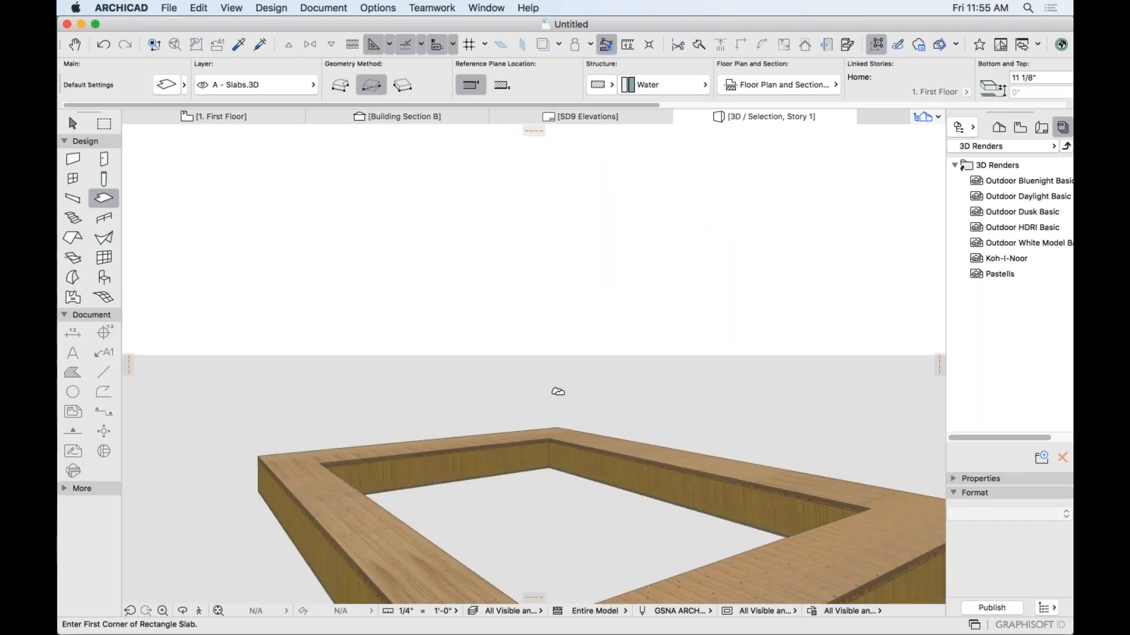
pyautogui.scroll(-4, 557, 506)
pyautogui.moveTo(557, 506); pyautogui.dragTo(473, 412, button='middle')
pyautogui.scroll(3, 473, 413)
pyautogui.scroll(2, 473, 412)
pyautogui.keyDown('shift'); pyautogui.click(547, 377); pyautogui.keyUp('shift')
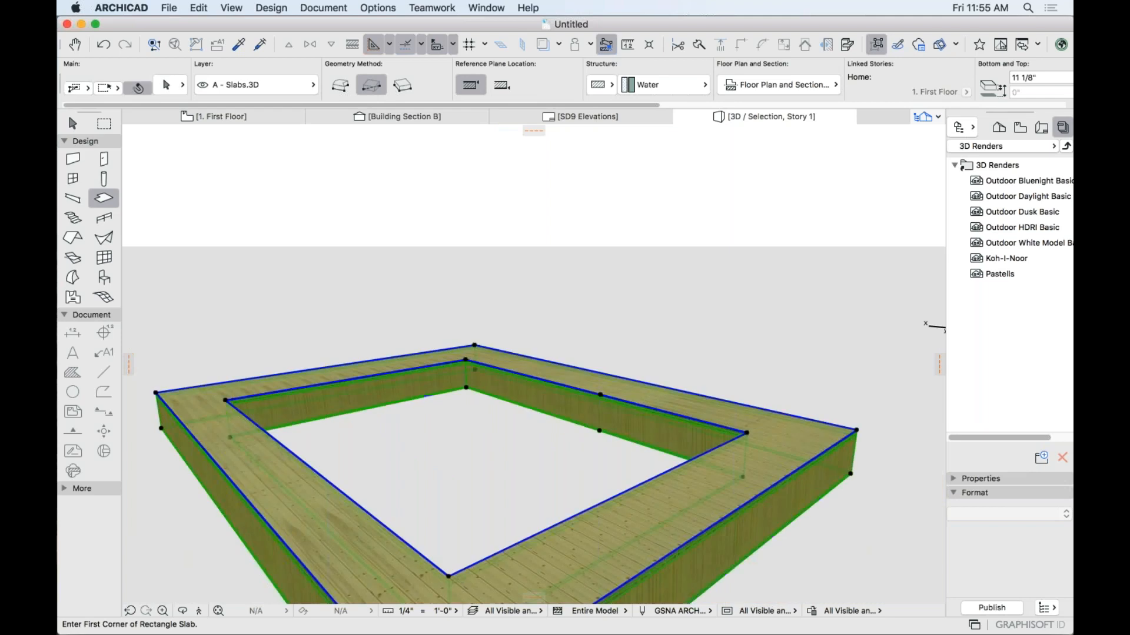
pyautogui.hscroll(10, 754, 87)
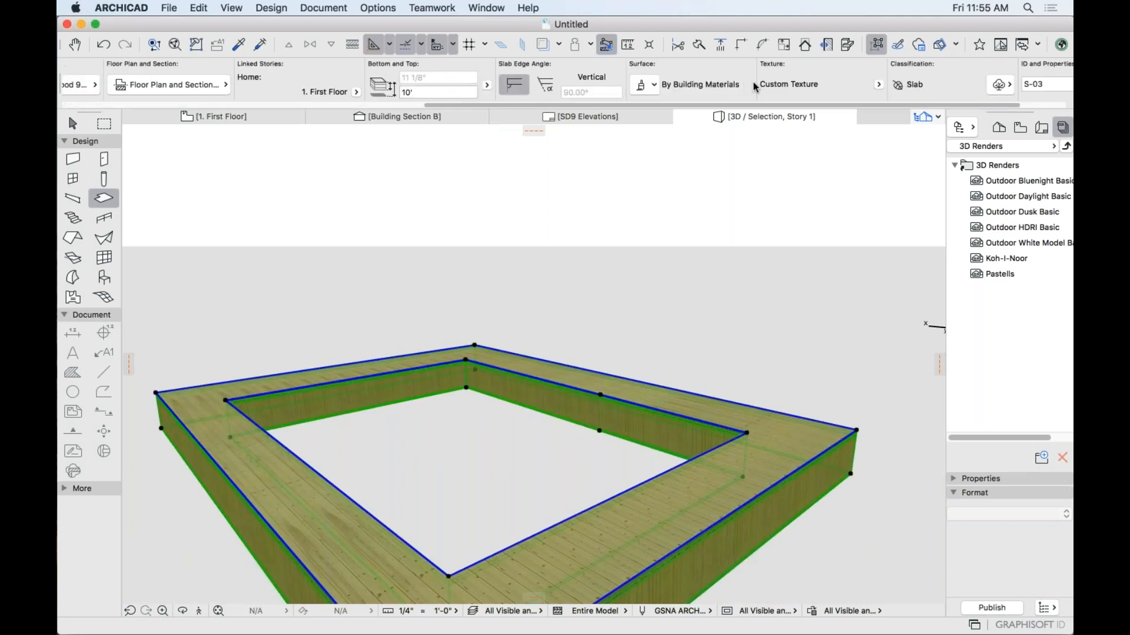
# Override the frame's side surfaces to Color - White.
pyautogui.click(640, 85)
pyautogui.click(644, 143)
pyautogui.click(695, 143)
pyautogui.click(141, 389)
pyautogui.press('Escape')
pyautogui.moveTo(629, 476)
pyautogui.keyDown('shift'); pyautogui.mouseDown(button='middle')
pyautogui.moveTo(653, 330)
pyautogui.moveTo(665, 433)
pyautogui.mouseUp(button='middle'); pyautogui.keyUp('shift')
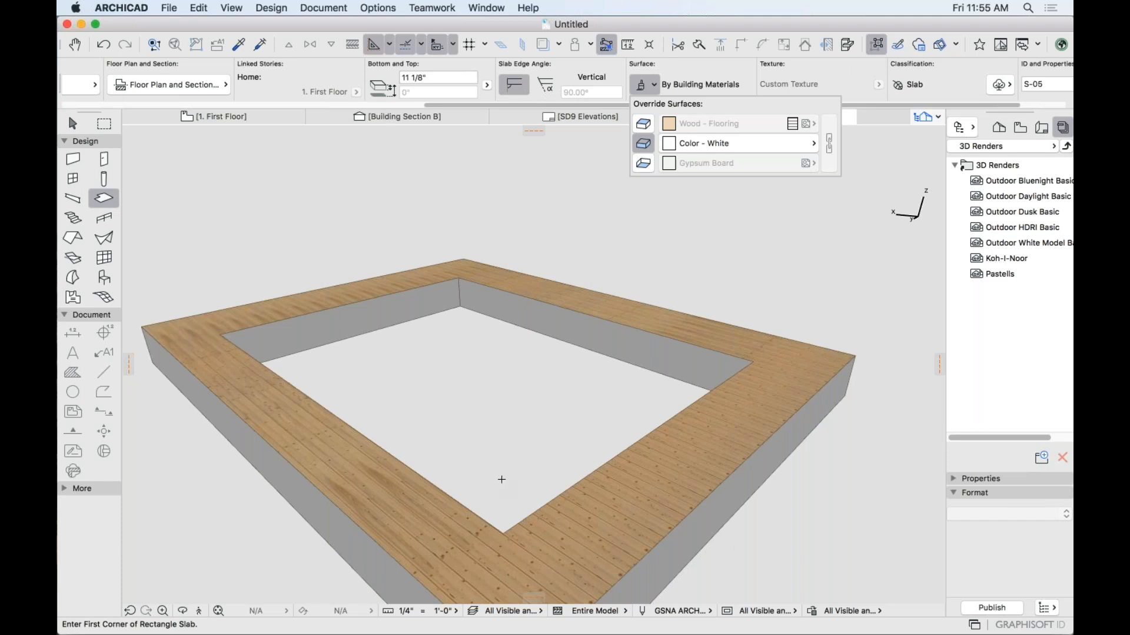
# Select the slab frame and delete it.
pyautogui.press('Escape')
pyautogui.click(546, 516)
pyautogui.press('Delete')
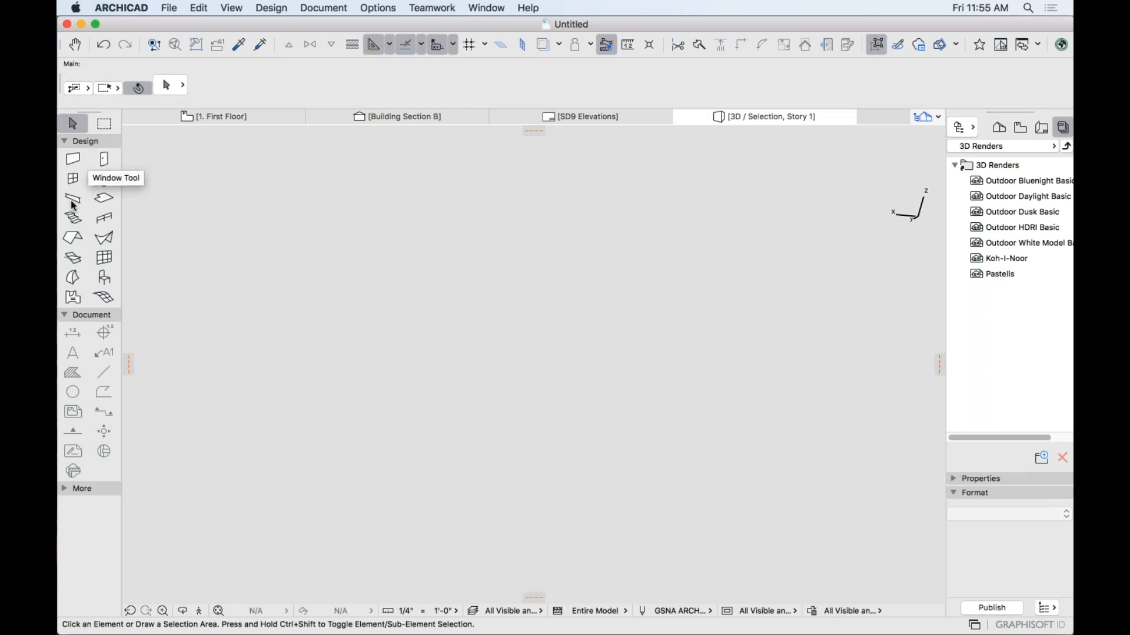
# Draw a new 3' by 6'-0" rectangular slab.
pyautogui.click(103, 197)
pyautogui.click(434, 314)
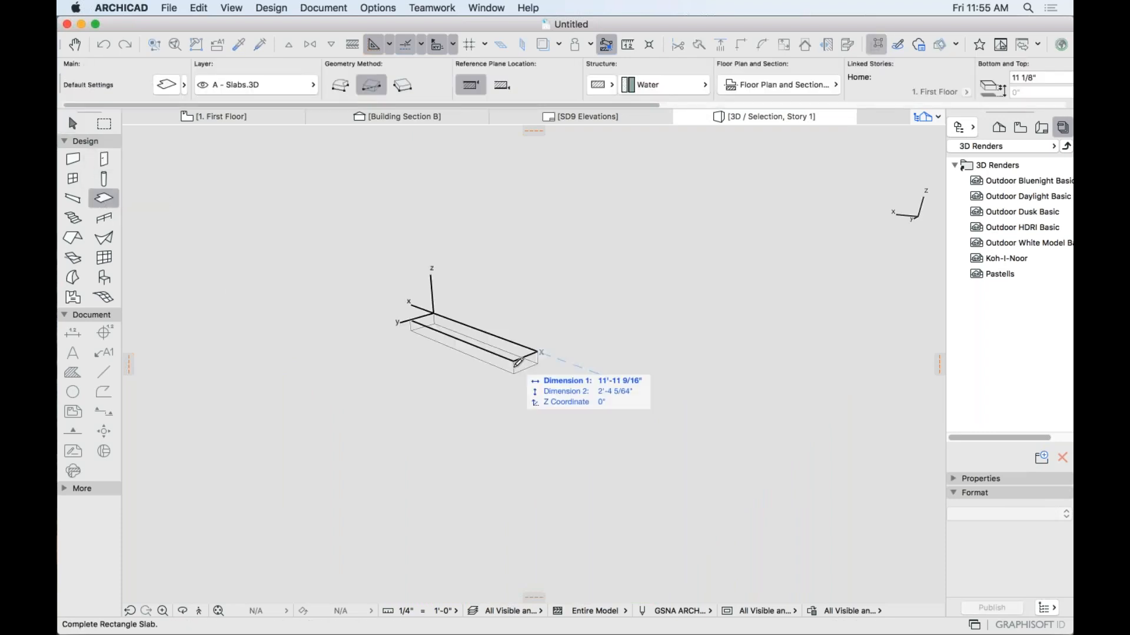
pyautogui.write('3')
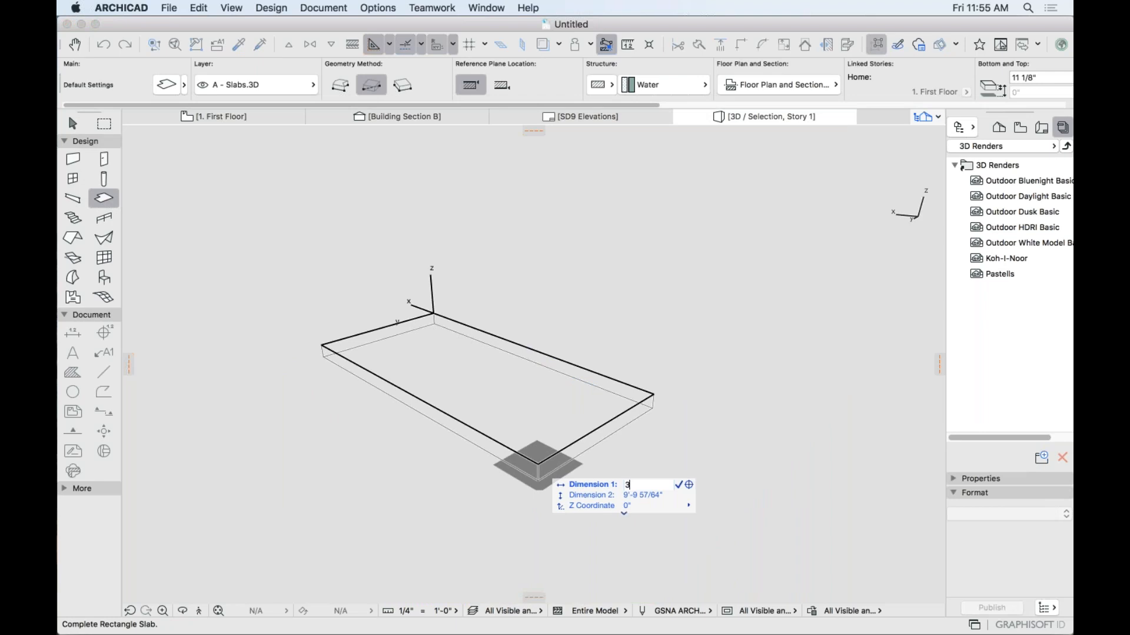
pyautogui.press('Tab')
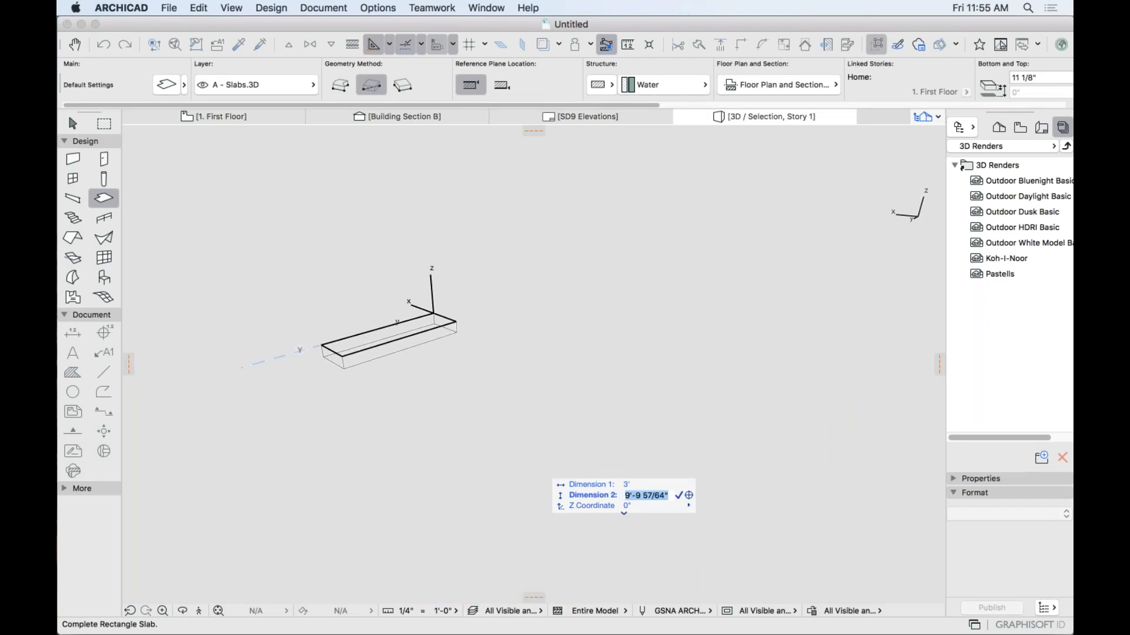
pyautogui.write('6-0')
pyautogui.press('Return')
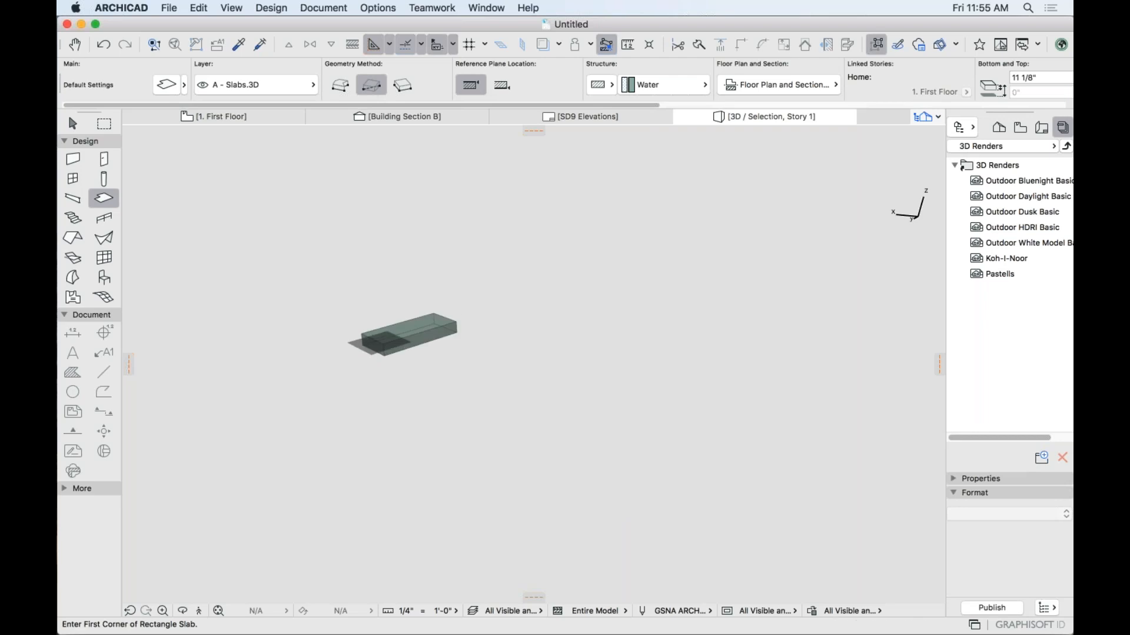
pyautogui.keyDown('shift'); pyautogui.moveTo(246, 387); pyautogui.dragTo(461, 315, button='middle'); pyautogui.keyUp('shift')
pyautogui.scroll(10, 397, 329)
pyautogui.scroll(-4, 395, 349)
# Apply the Wood - Millwork building material to the new slab.
pyautogui.click(657, 87)
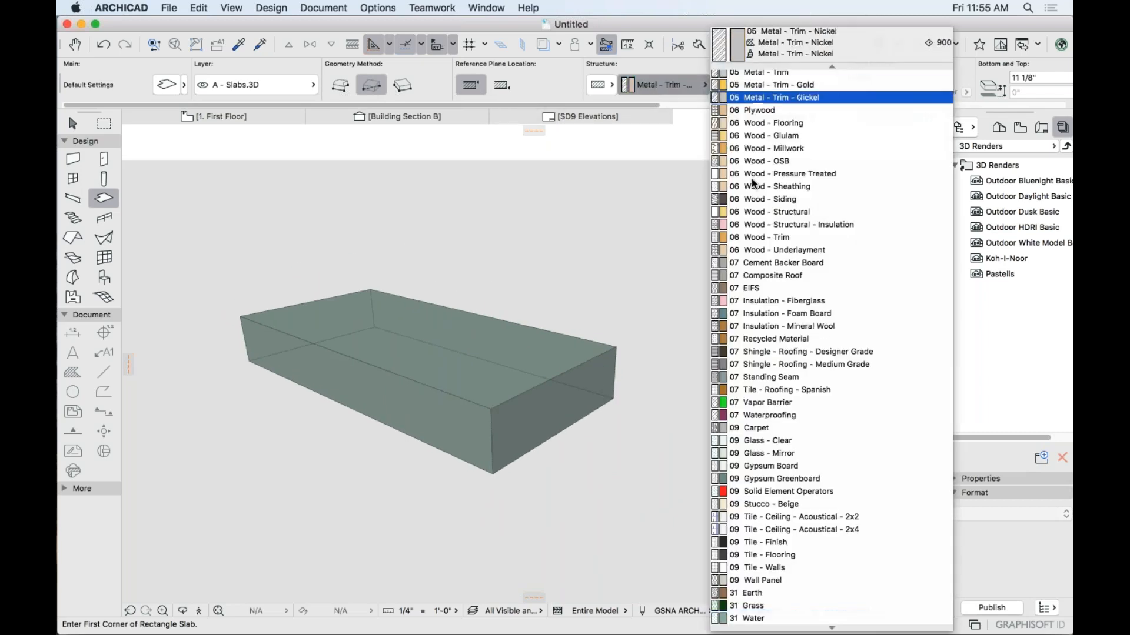
pyautogui.scroll(-1, 777, 210)
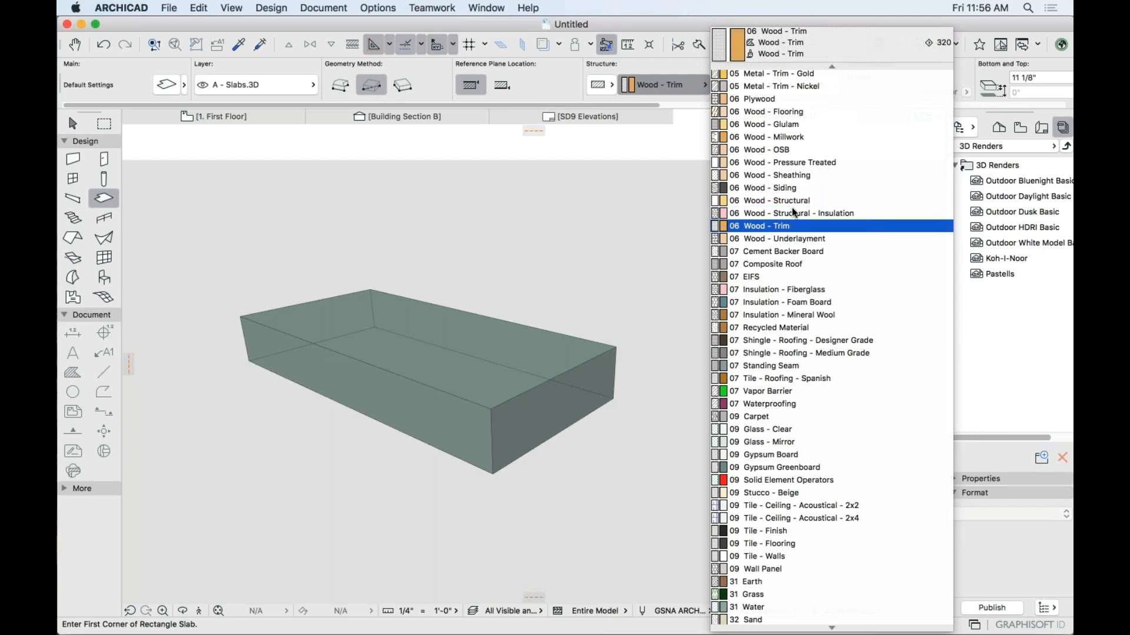
pyautogui.scroll(1, 794, 171)
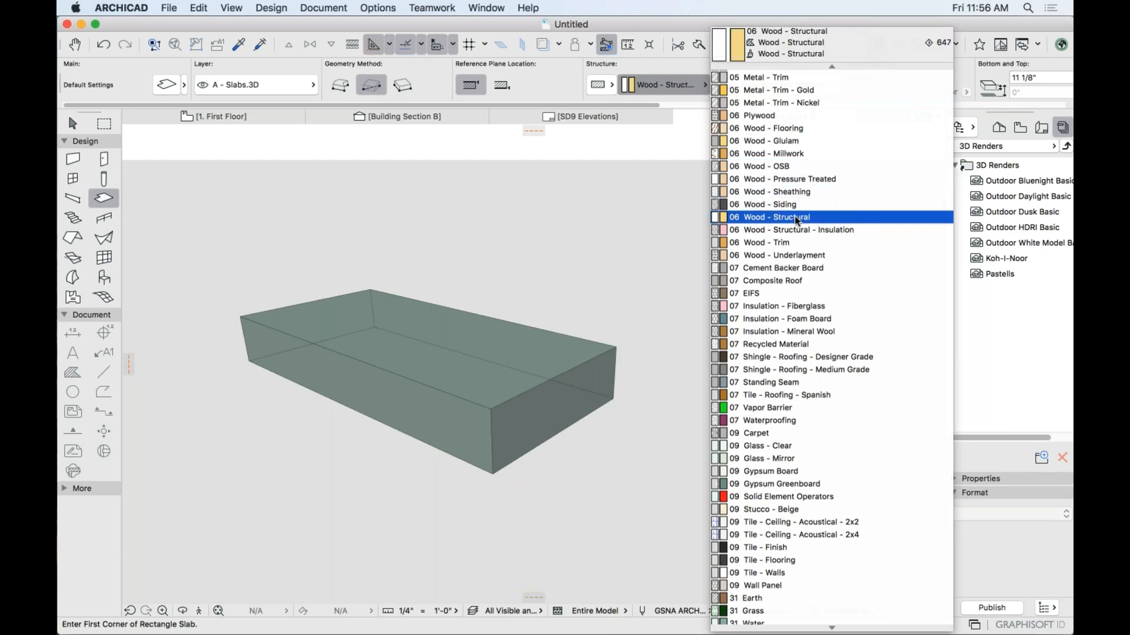
pyautogui.click(794, 154)
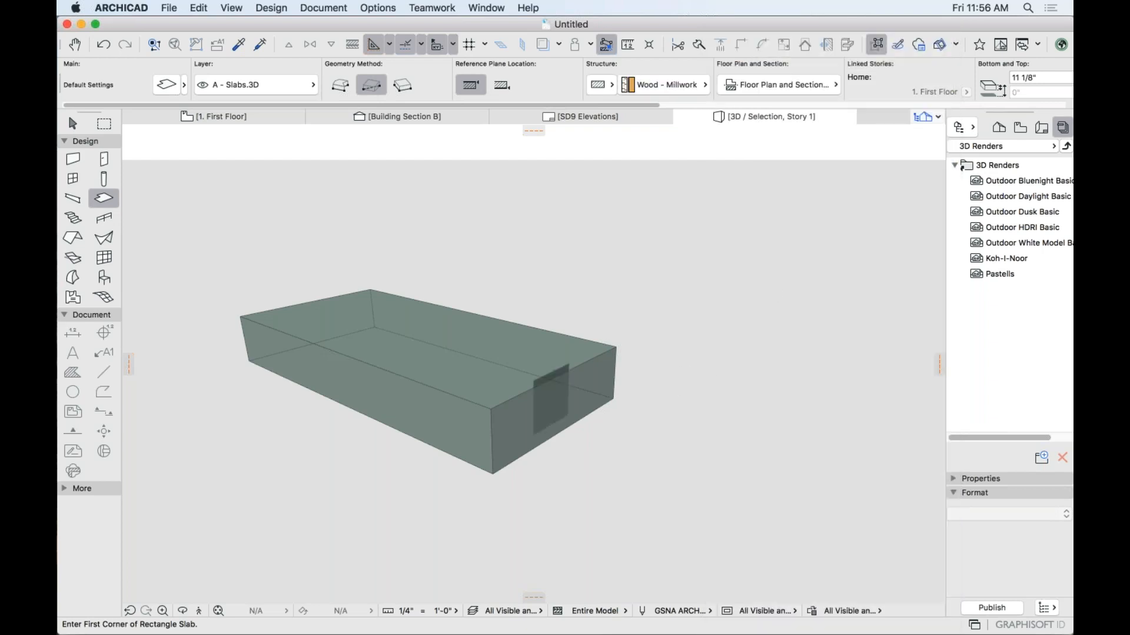
pyautogui.press('super+a')
pyautogui.click(683, 84)
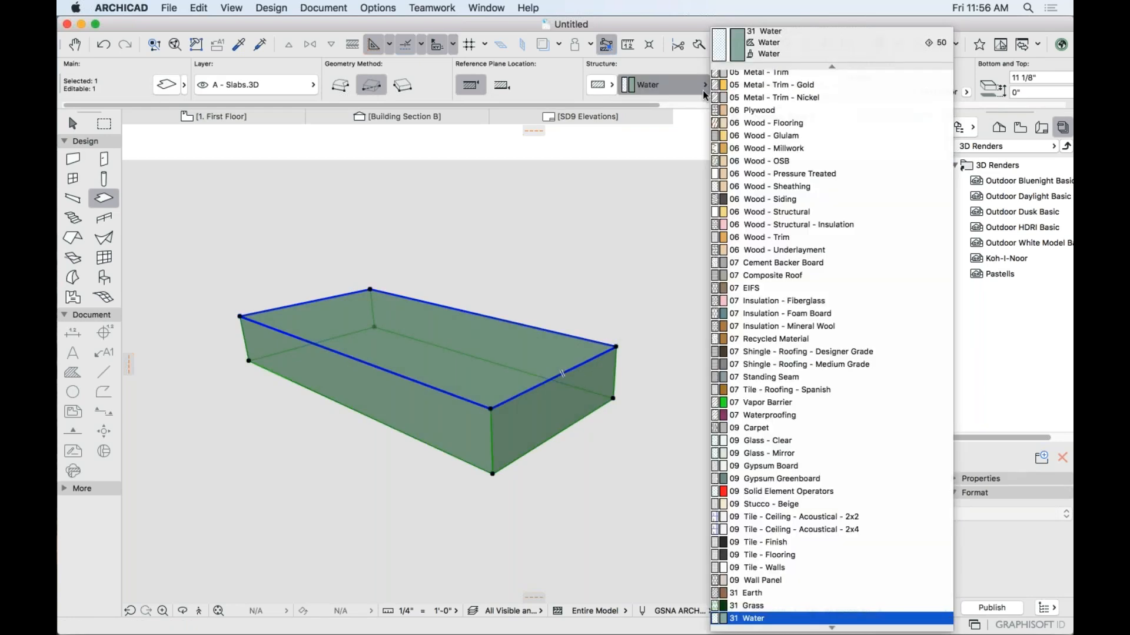
pyautogui.click(765, 148)
# Set the slab's thickness to 1 3/4" and its offset to 1 3/4".
pyautogui.press('Escape')
pyautogui.keyDown('shift'); pyautogui.moveTo(605, 556); pyautogui.dragTo(626, 462, button='middle'); pyautogui.keyUp('shift')
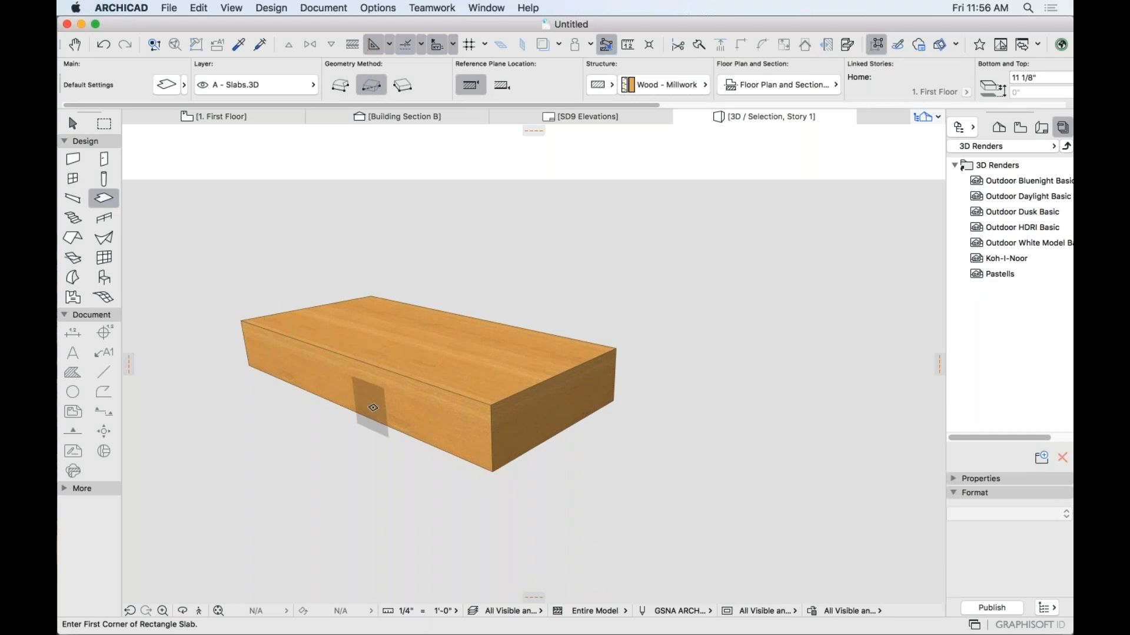
pyautogui.keyDown('shift'); pyautogui.click(393, 410); pyautogui.keyUp('shift')
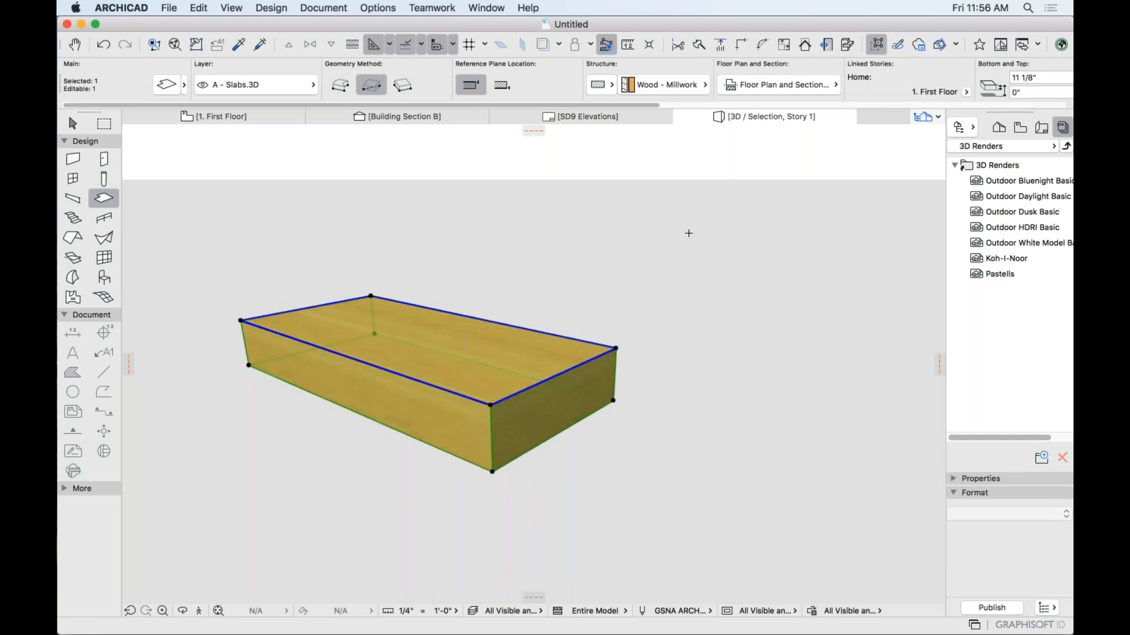
pyautogui.hscroll(8, 706, 82)
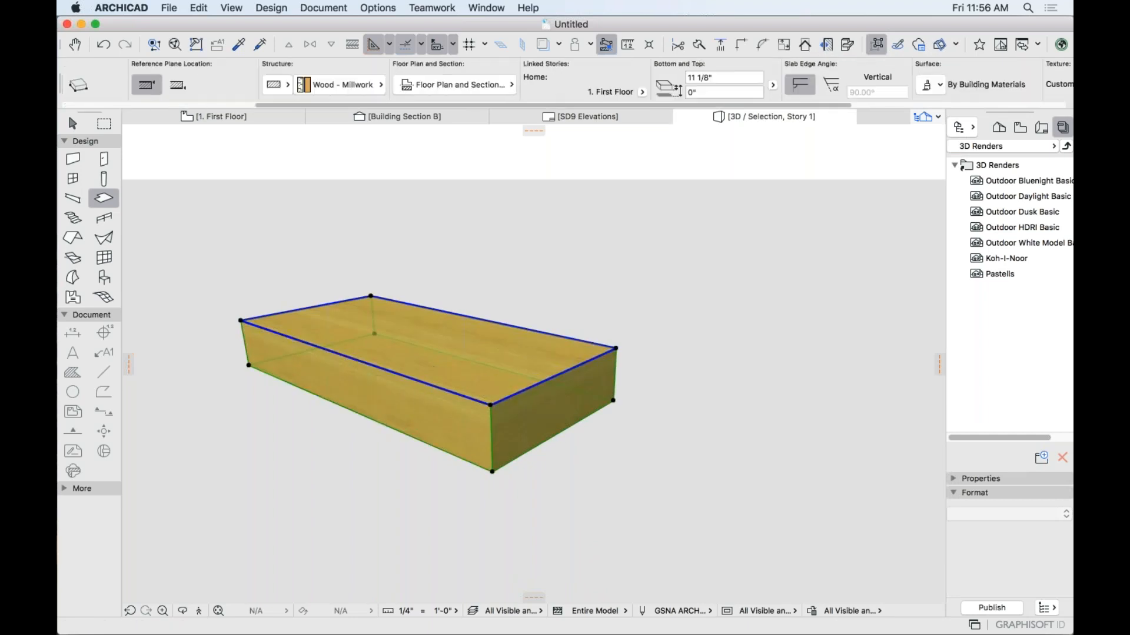
pyautogui.click(733, 78)
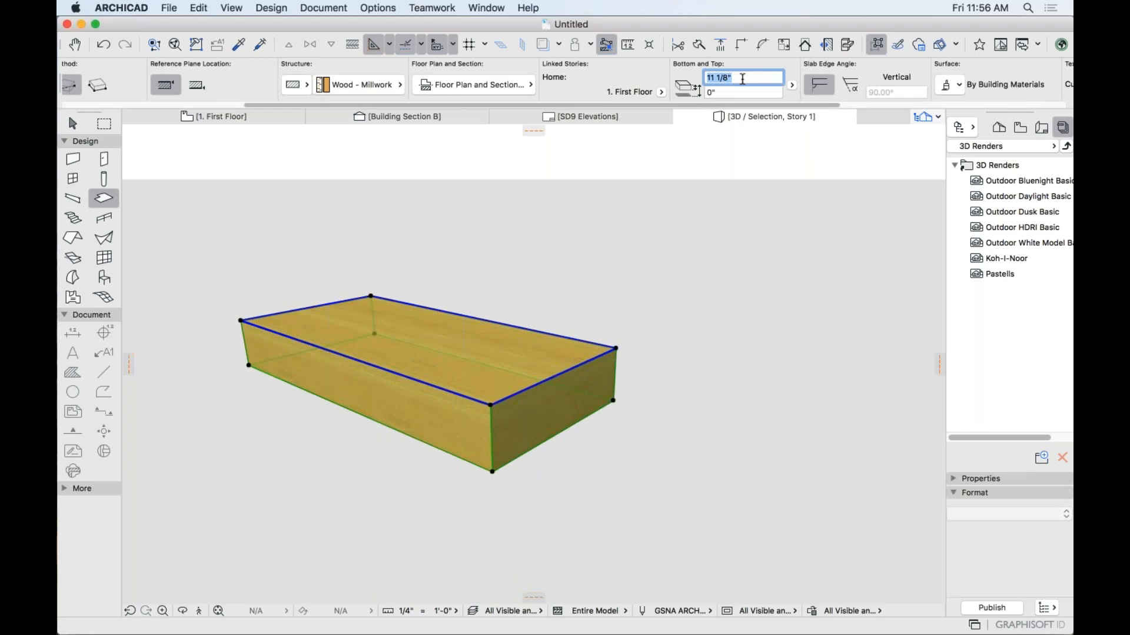
pyautogui.write('1 3/4')
pyautogui.press('Return')
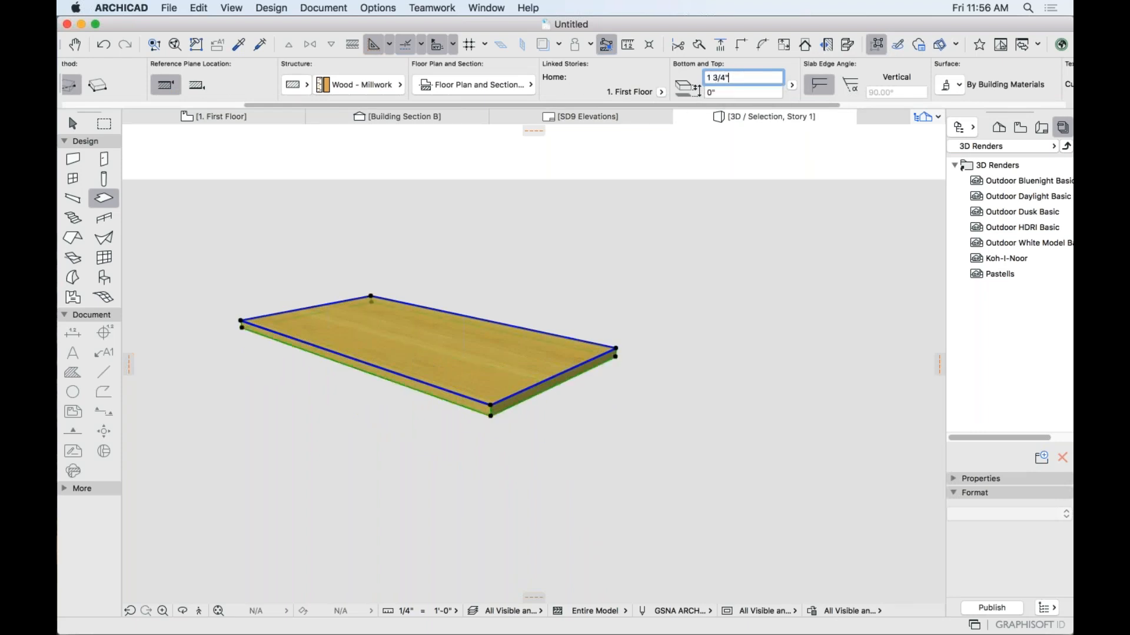
pyautogui.press('Tab')
pyautogui.write('1')
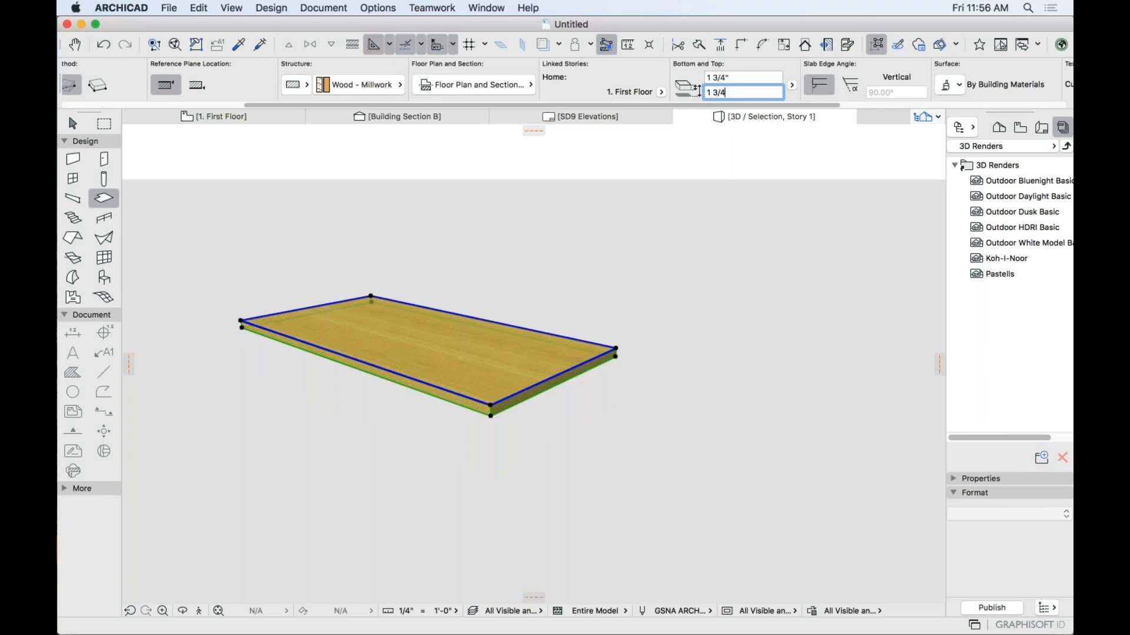
pyautogui.press('Return')
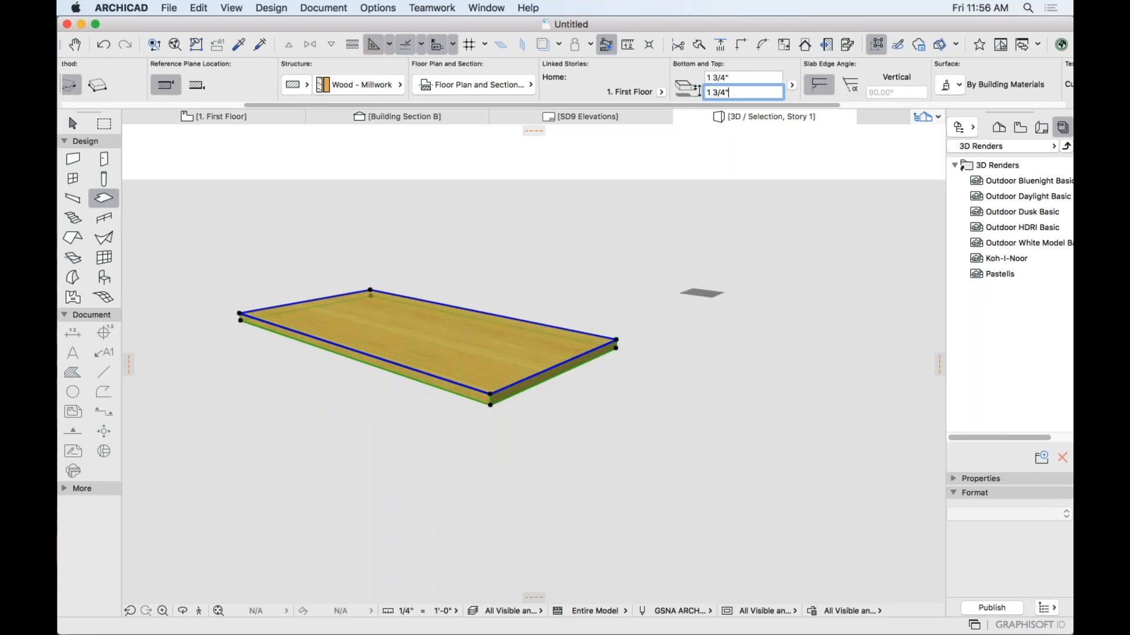
# Orbit the view to check the thin board from steep and diagonal angles.
pyautogui.press('Escape')
pyautogui.keyDown('shift'); pyautogui.moveTo(567, 396); pyautogui.dragTo(511, 453, button='middle'); pyautogui.keyUp('shift')
pyautogui.scroll(-2, 530, 342)
pyautogui.keyDown('shift'); pyautogui.moveTo(531, 342); pyautogui.dragTo(582, 305, button='middle'); pyautogui.keyUp('shift')
pyautogui.scroll(2, 582, 304)
pyautogui.scroll(3, 506, 317)
# Cut four rectangular openings through the millwork slab, undoing one stray edge notch.
pyautogui.keyDown('shift'); pyautogui.click(398, 303); pyautogui.keyUp('shift')
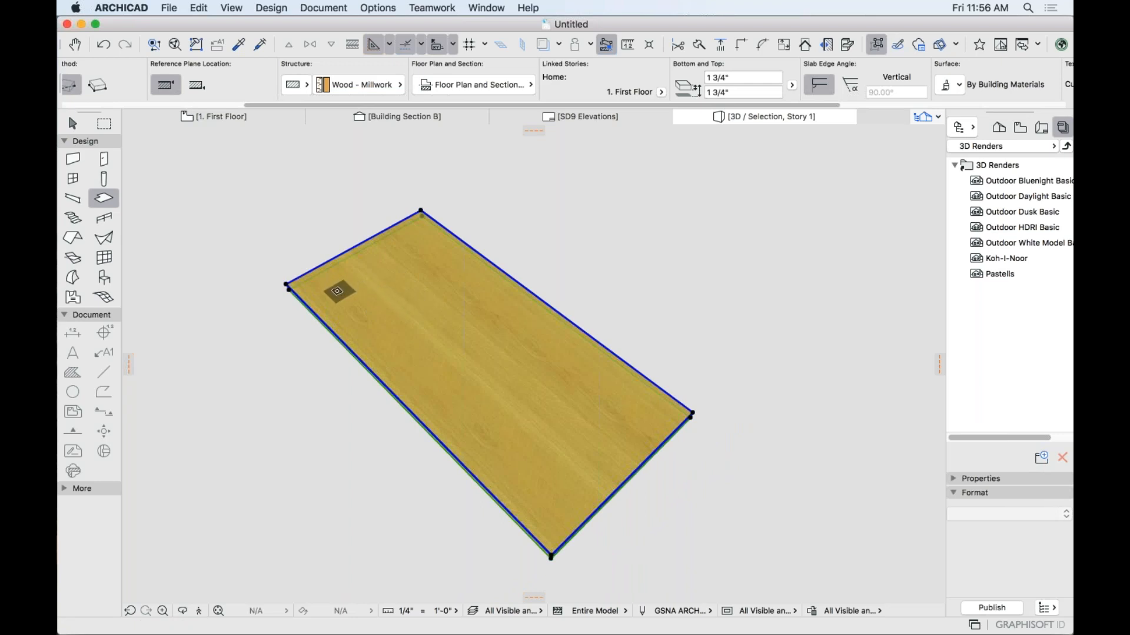
pyautogui.click(103, 198)
pyautogui.click(338, 290)
pyautogui.click(427, 273)
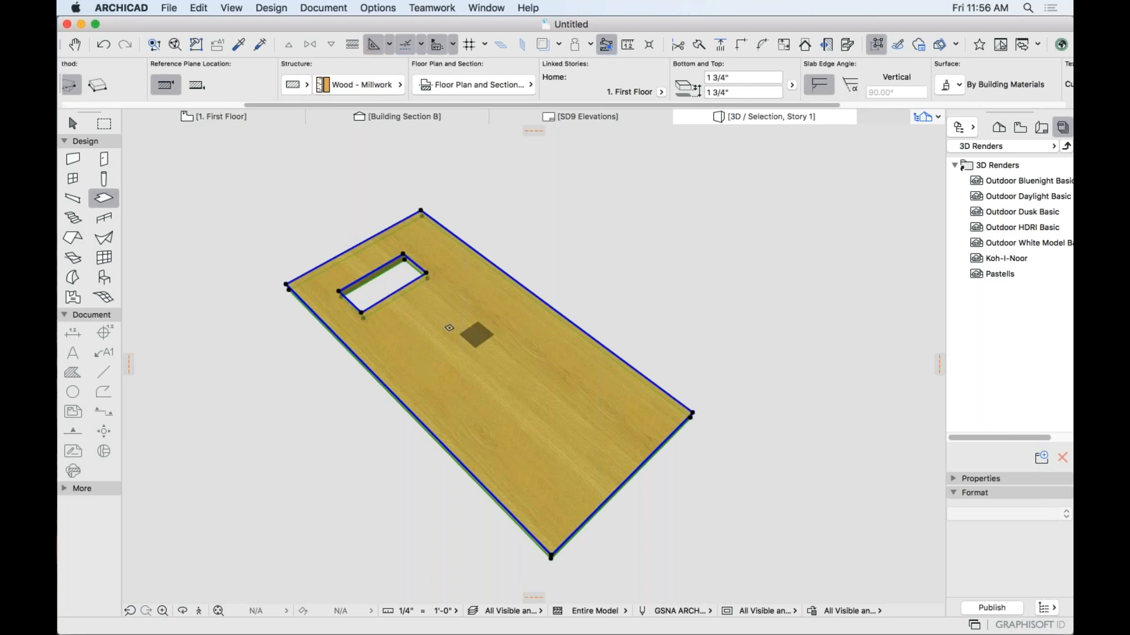
pyautogui.click(430, 315)
pyautogui.click(509, 298)
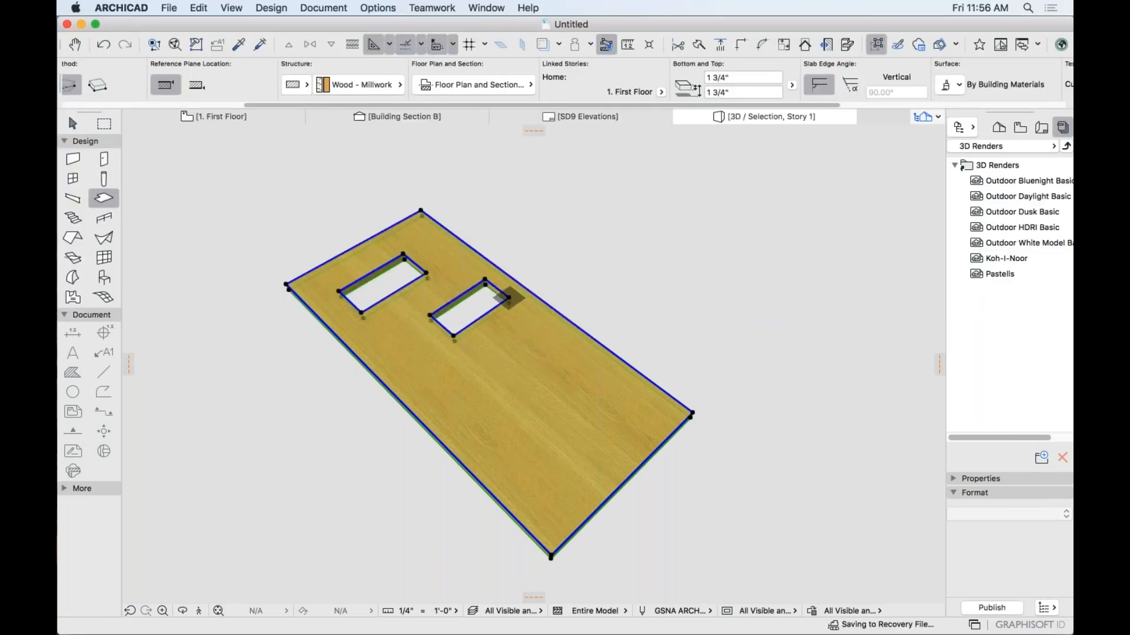
pyautogui.click(433, 386)
pyautogui.click(515, 373)
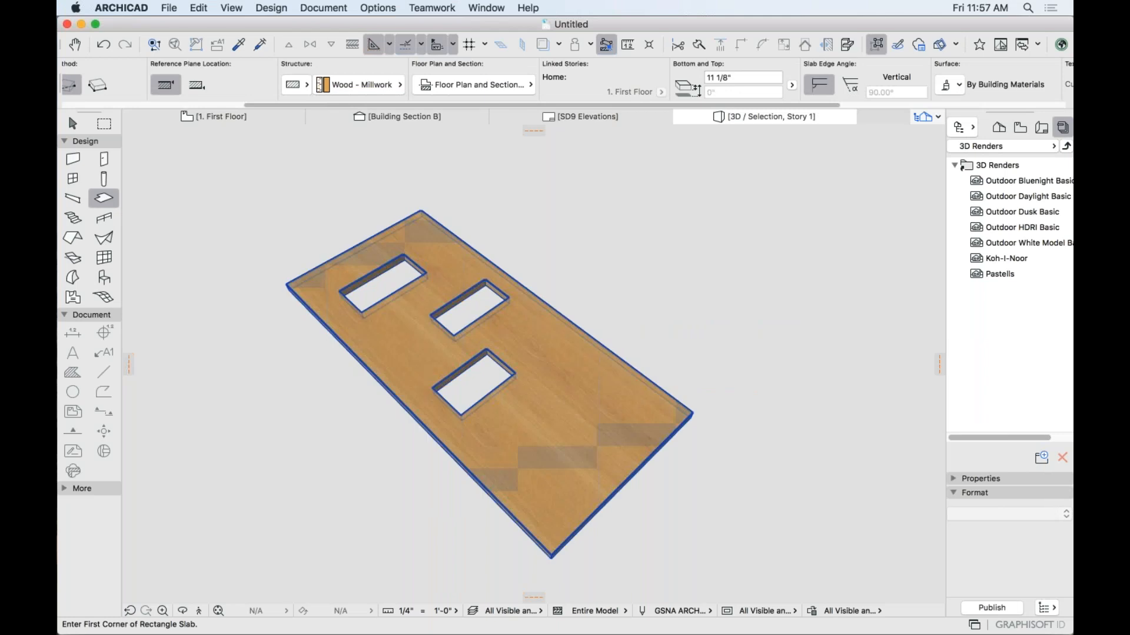
pyautogui.click(537, 436)
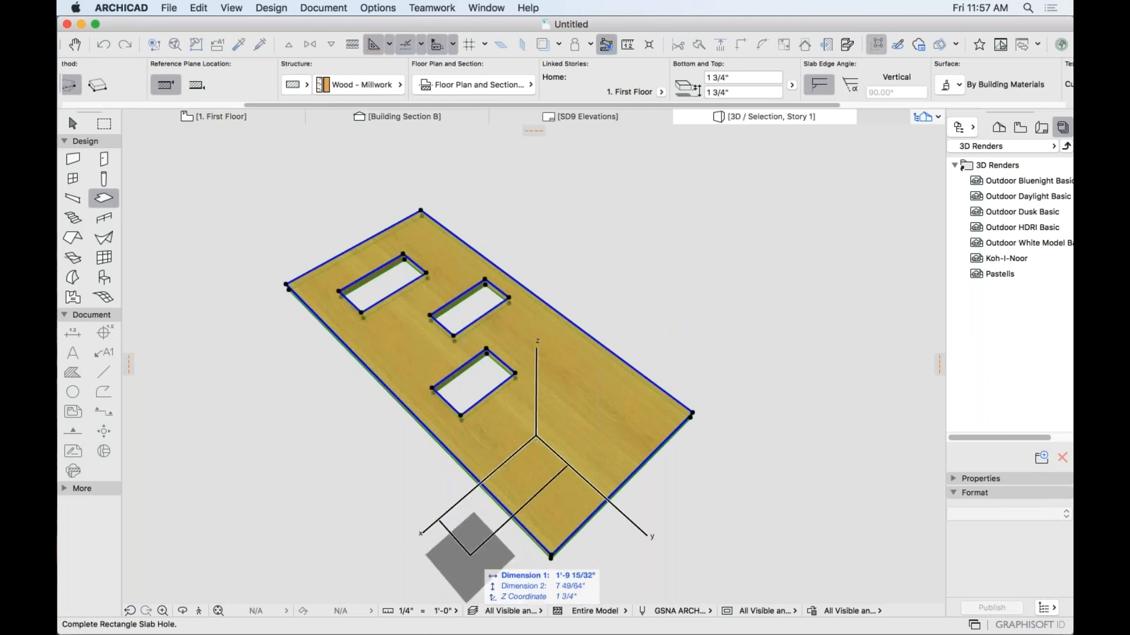
pyautogui.click(519, 571)
pyautogui.press('super+z')
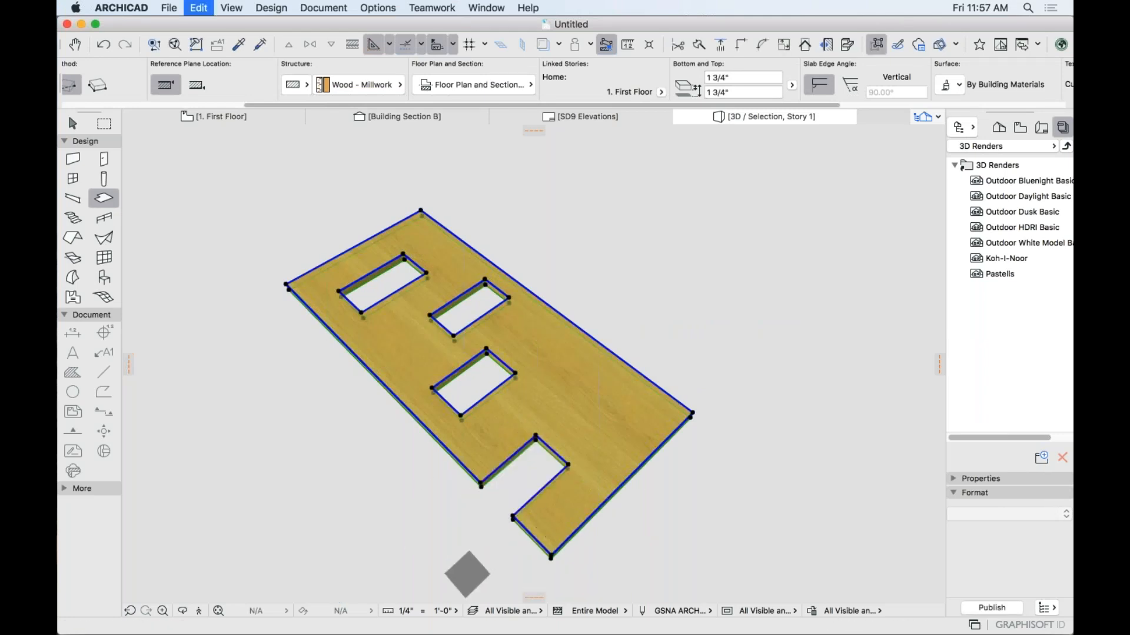
pyautogui.click(536, 419)
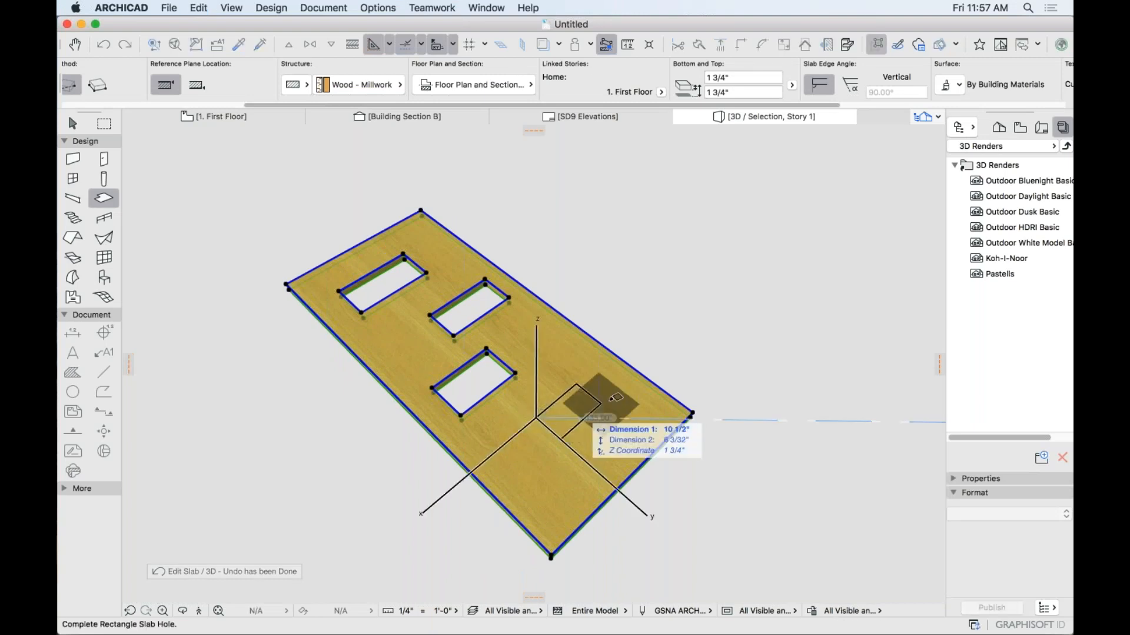
pyautogui.click(626, 395)
# Magic Wand a new slab into the leftmost opening.
pyautogui.scroll(4, 735, 370)
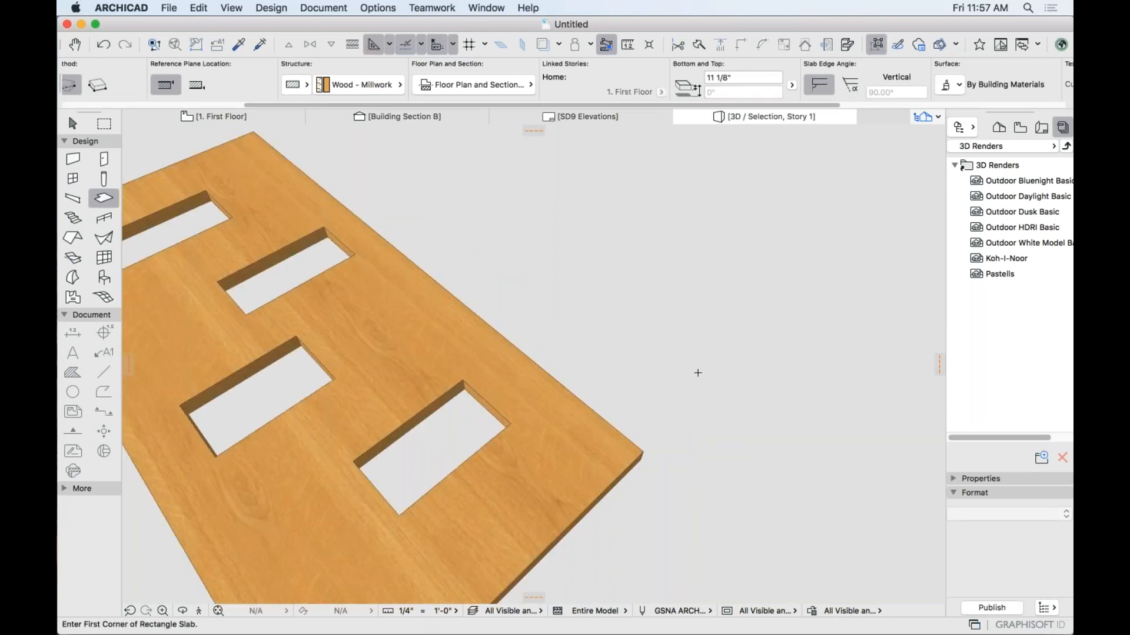
pyautogui.scroll(-5, 579, 399)
pyautogui.keyDown('shift'); pyautogui.moveTo(605, 393); pyautogui.dragTo(710, 356, button='middle'); pyautogui.keyUp('shift')
pyautogui.scroll(-2, 709, 357)
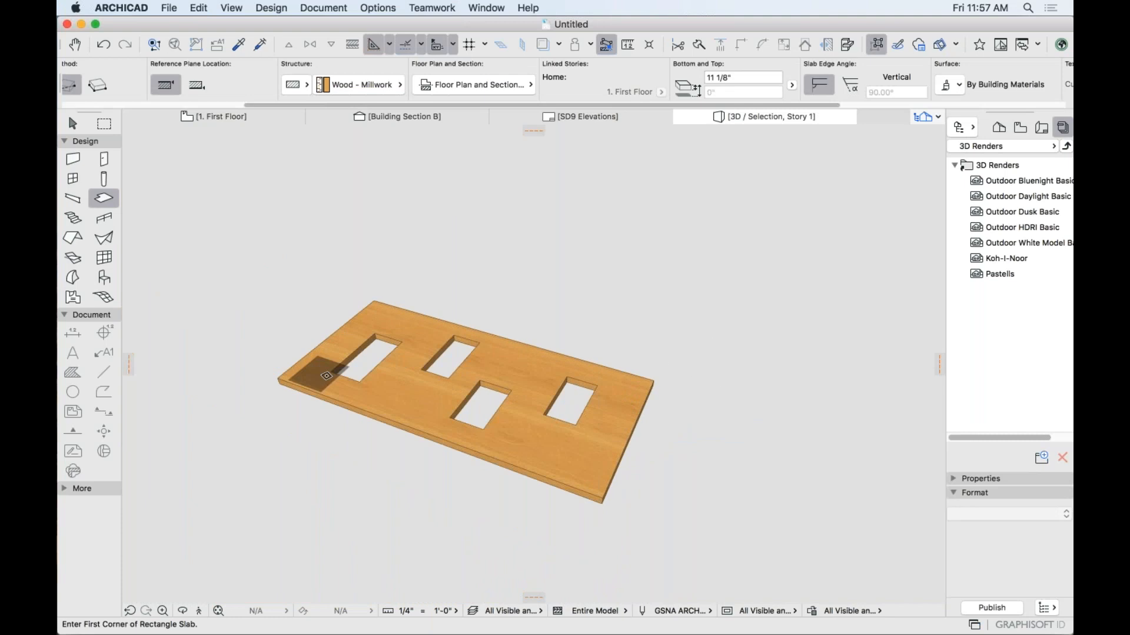
pyautogui.scroll(3, 406, 364)
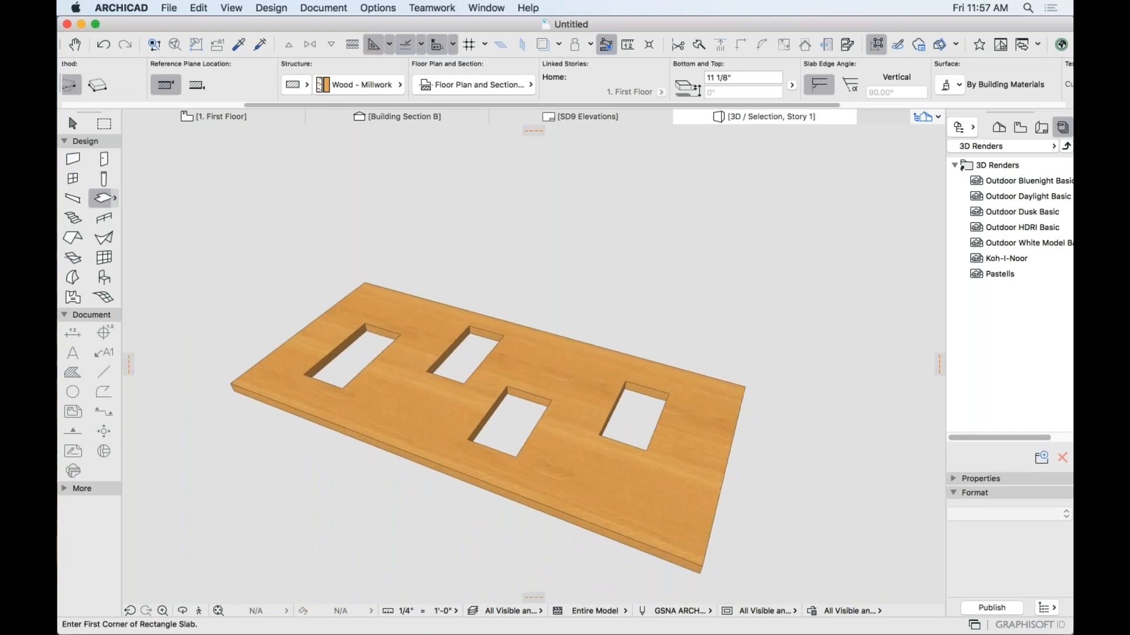
pyautogui.press('space')
pyautogui.click(331, 367)
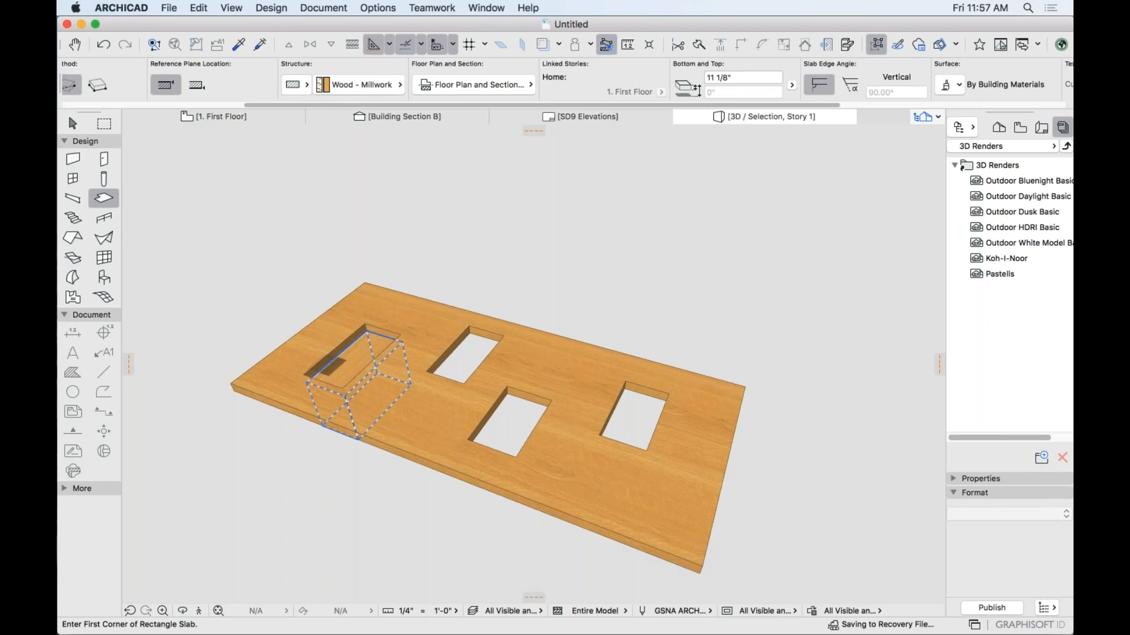
# Change the new slab in the leftmost opening to Glass - Clear.
pyautogui.keyDown('shift'); pyautogui.click(360, 358); pyautogui.keyUp('shift')
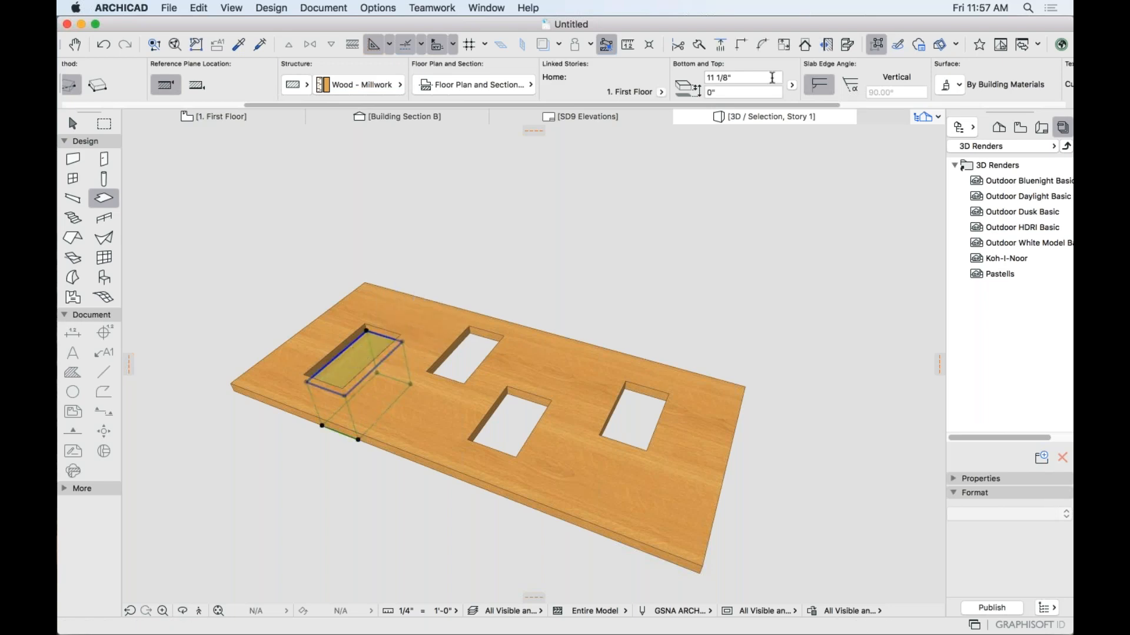
pyautogui.hscroll(5, 524, 86)
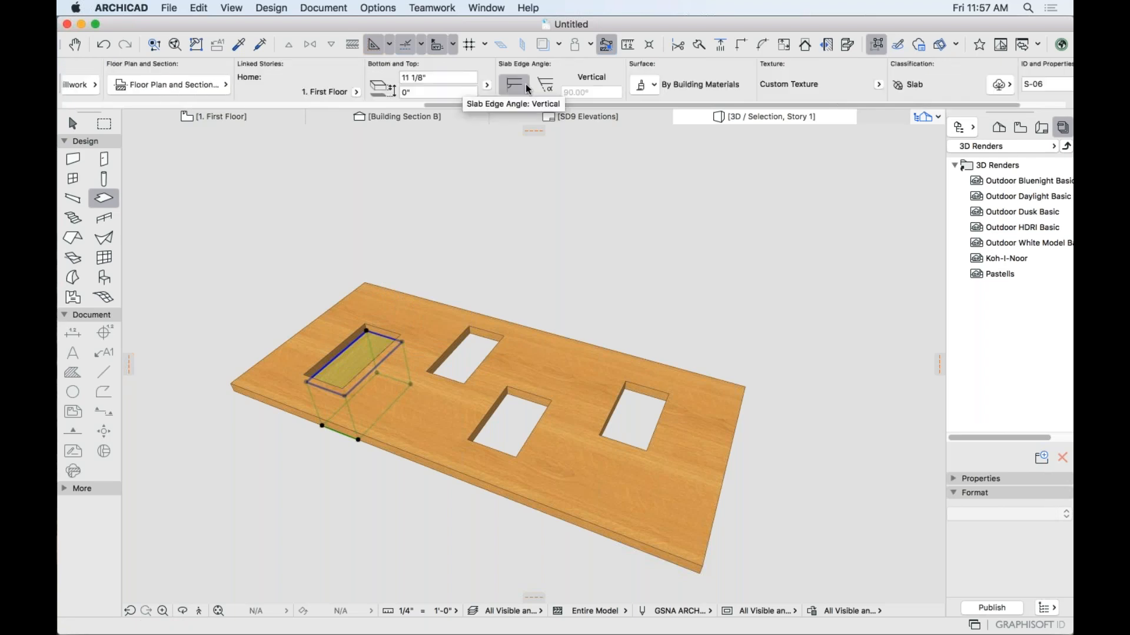
pyautogui.hscroll(-5, 432, 96)
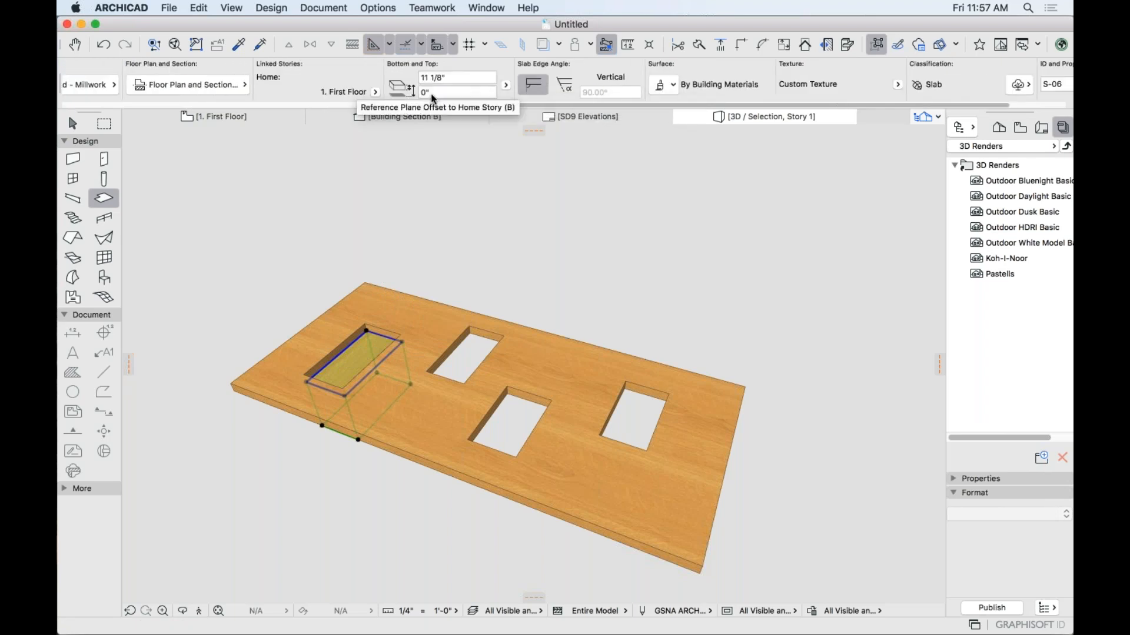
pyautogui.click(652, 88)
pyautogui.scroll(-10, 794, 289)
pyautogui.scroll(10, 807, 311)
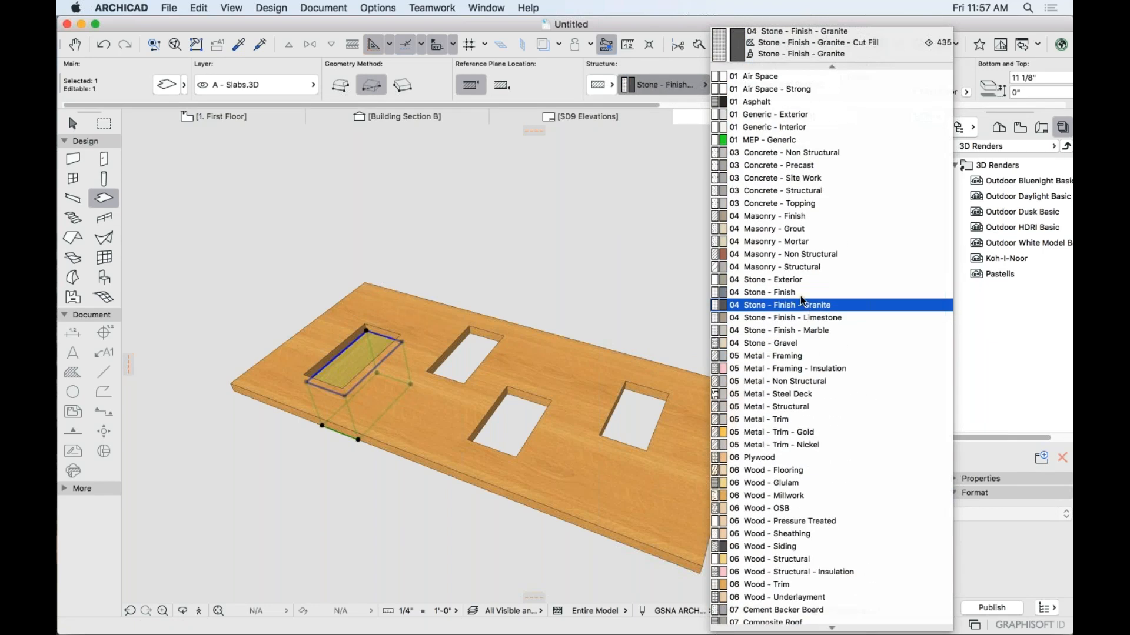
pyautogui.scroll(-1, 802, 291)
pyautogui.scroll(-10, 802, 291)
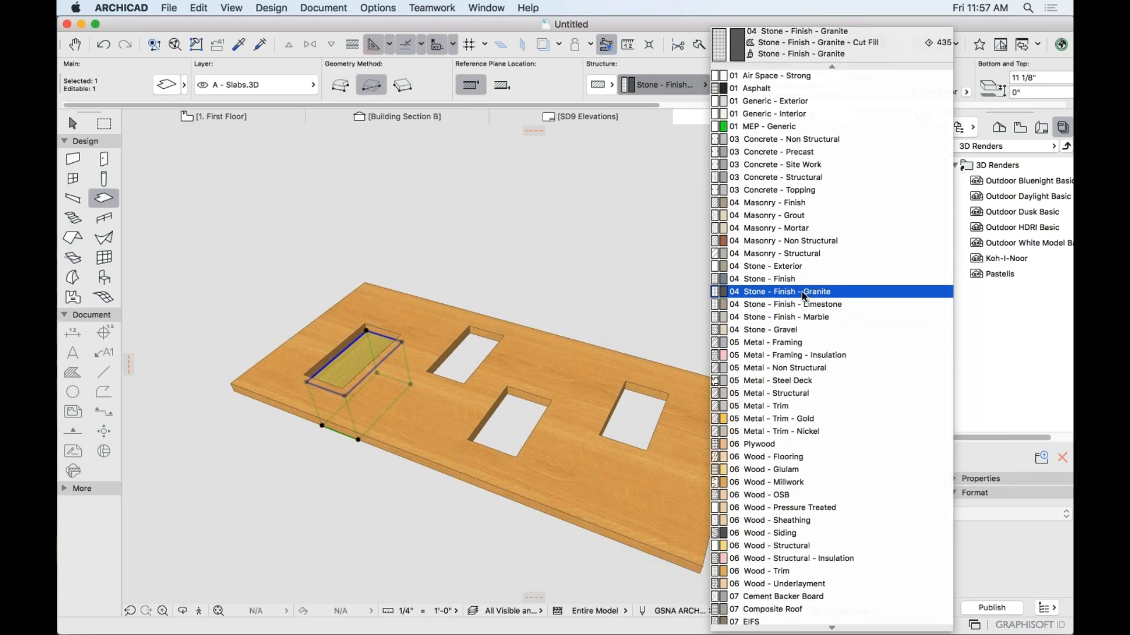
pyautogui.scroll(-3, 802, 291)
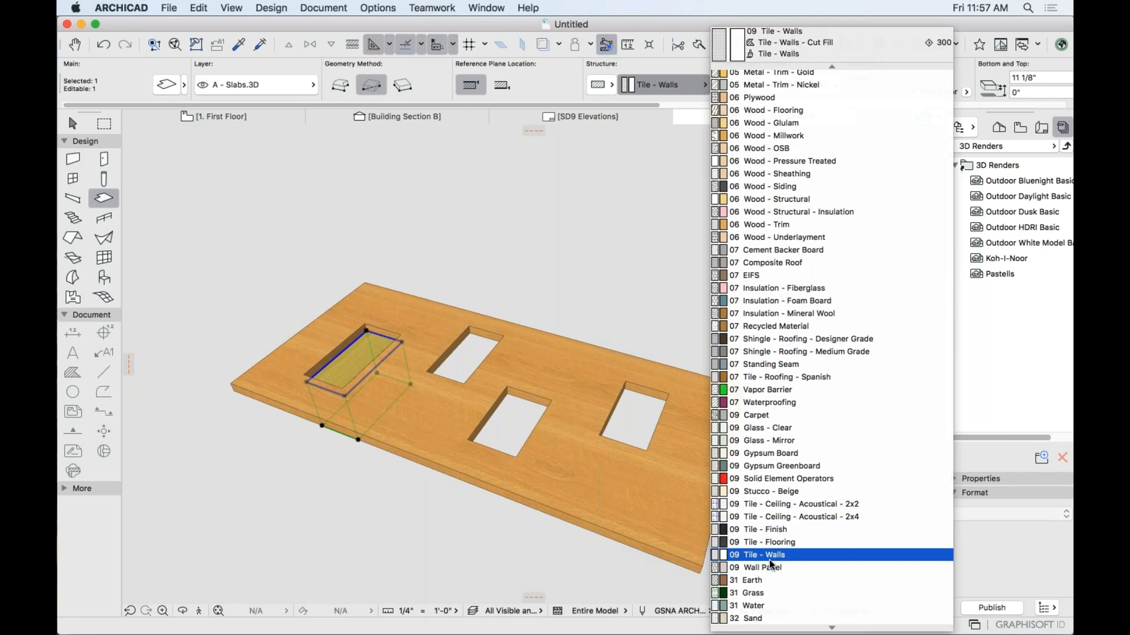
pyautogui.click(766, 440)
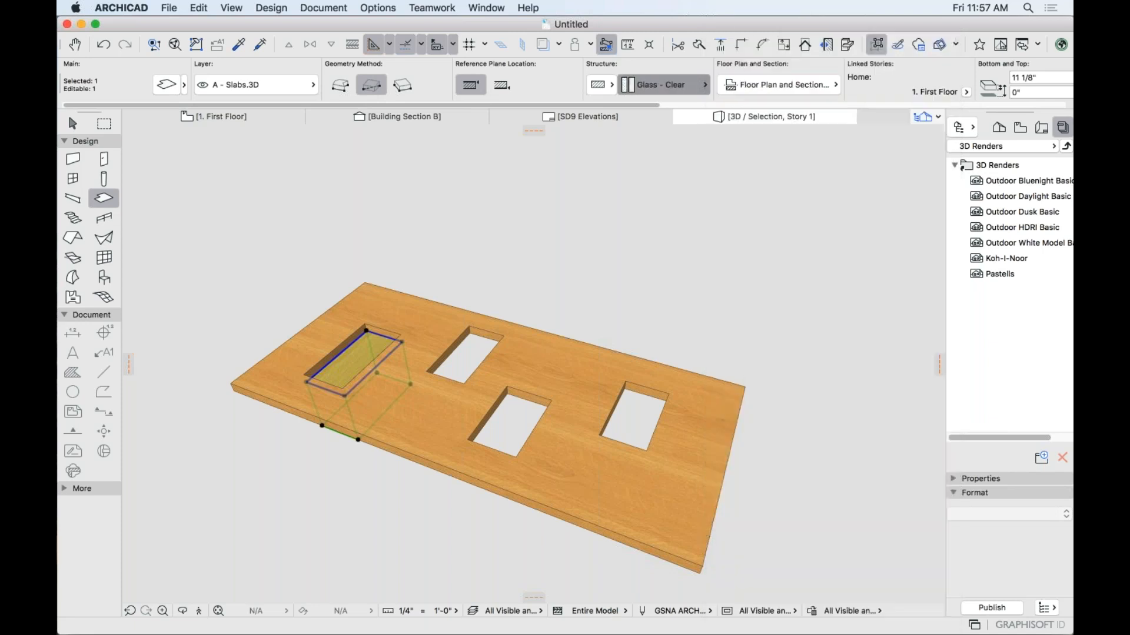
pyautogui.press('Escape')
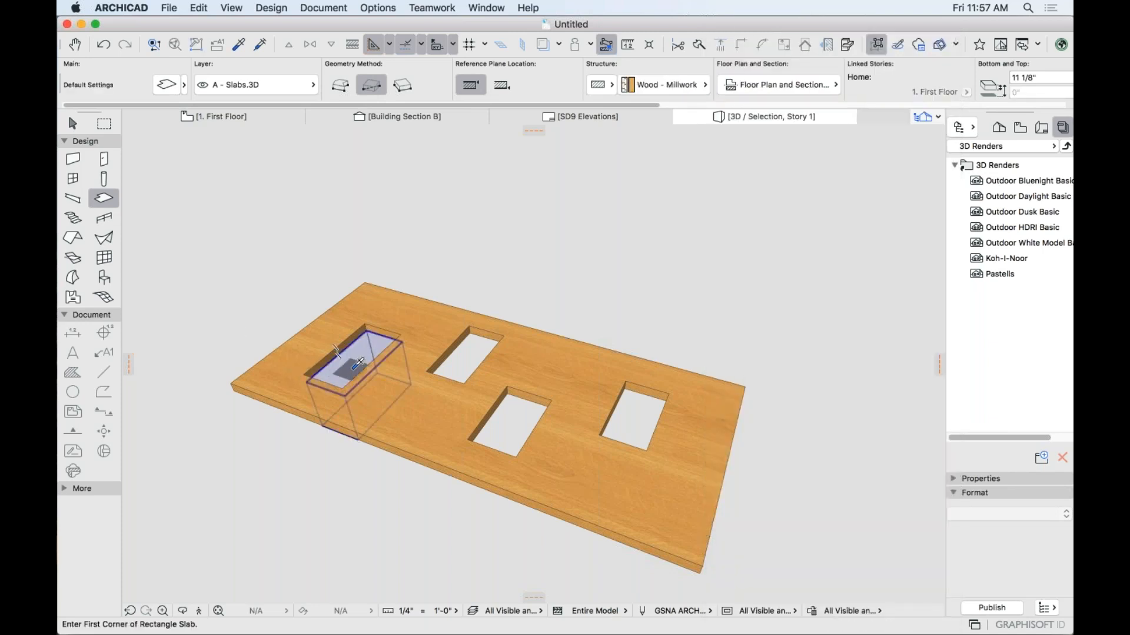
# Set the glass slab's thickness to 1/4".
pyautogui.keyDown('shift'); pyautogui.click(337, 351); pyautogui.keyUp('shift')
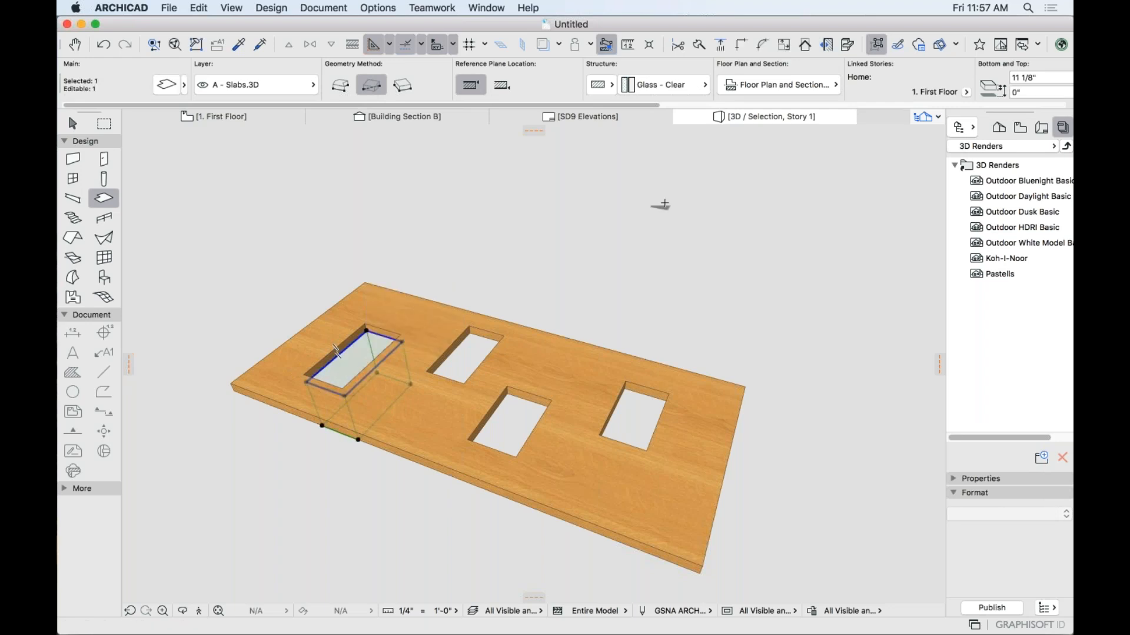
pyautogui.hscroll(5, 725, 92)
pyautogui.click(727, 75)
pyautogui.write('1/4')
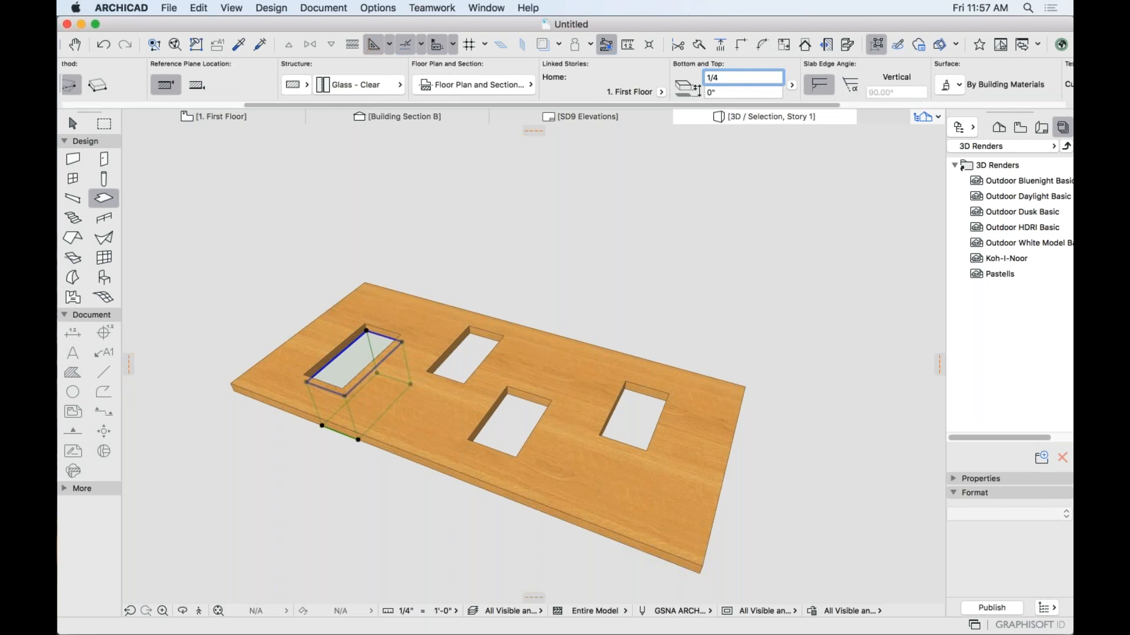
pyautogui.scroll(10, 376, 350)
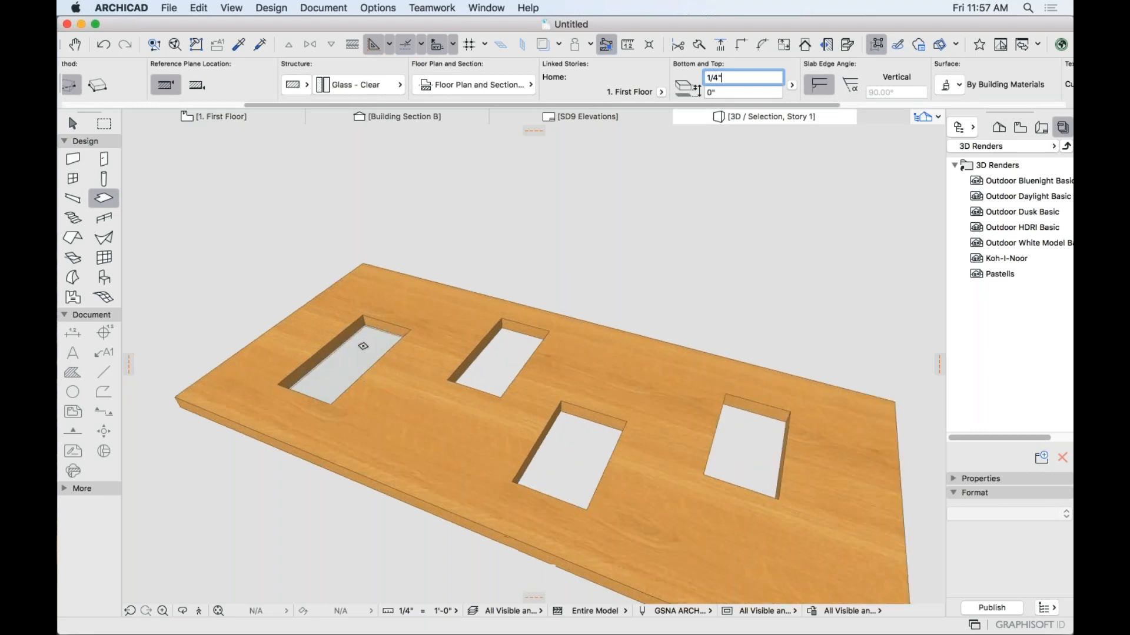
pyautogui.keyDown('shift'); pyautogui.click(365, 328); pyautogui.keyUp('shift')
# Drag the glass pane 1" down into the opening from its corner.
pyautogui.keyDown('shift'); pyautogui.click(359, 309); pyautogui.keyUp('shift')
pyautogui.click(359, 309)
pyautogui.click(359, 306)
pyautogui.write('1/')
pyautogui.press('Return')
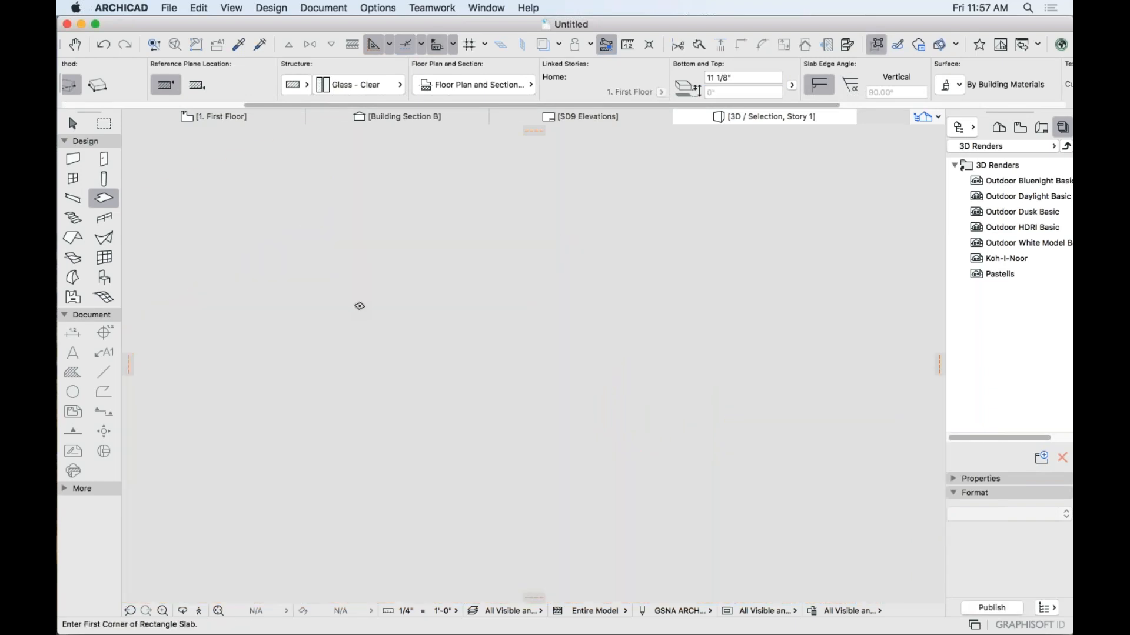
# Pick up the left glass slab's settings and Magic Wand matching 1/4" clear glass panes into the other three openings.
pyautogui.scroll(3, 438, 303)
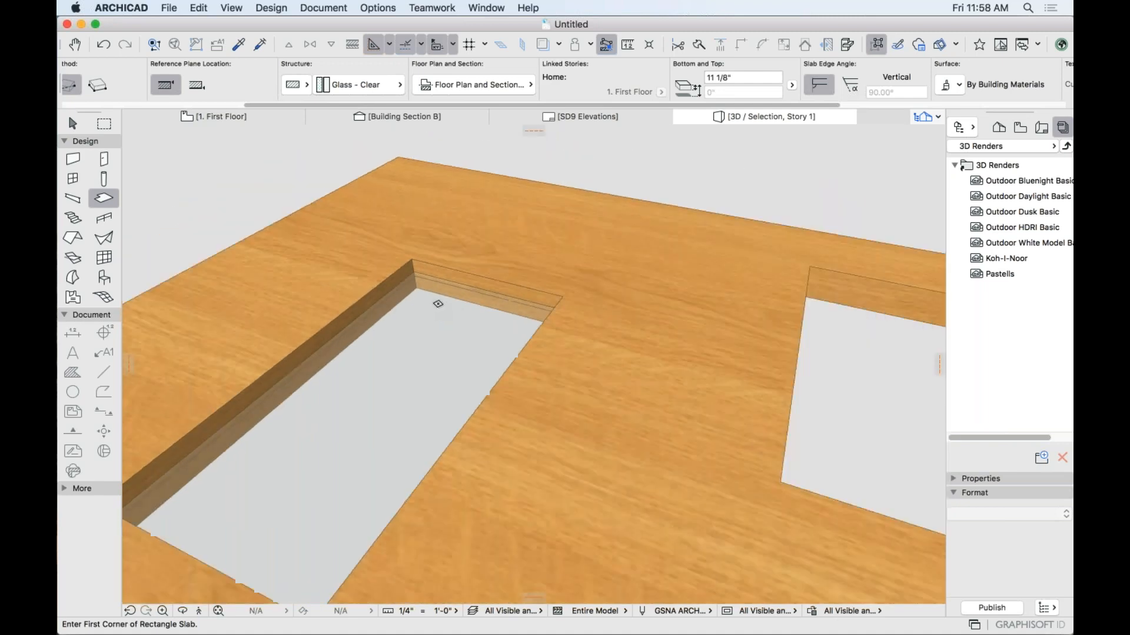
pyautogui.scroll(-5, 438, 304)
pyautogui.scroll(5, 415, 314)
pyautogui.scroll(-5, 411, 316)
pyautogui.moveTo(576, 331); pyautogui.dragTo(449, 321, button='middle')
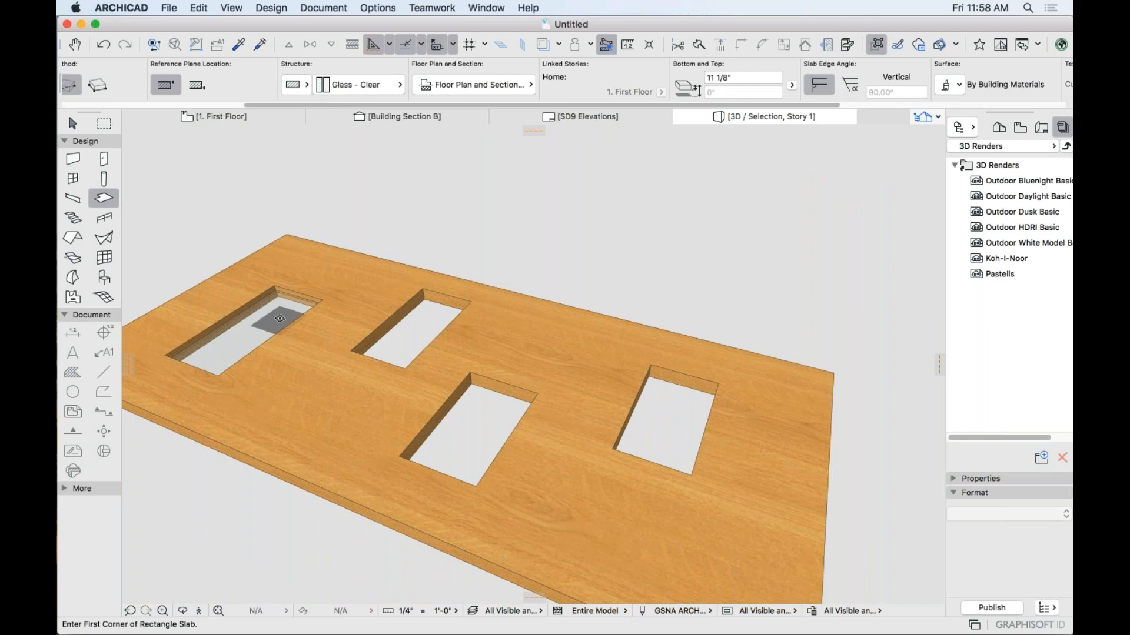
pyautogui.keyDown('alt'); pyautogui.click(282, 318); pyautogui.keyUp('alt')
pyautogui.press('space')
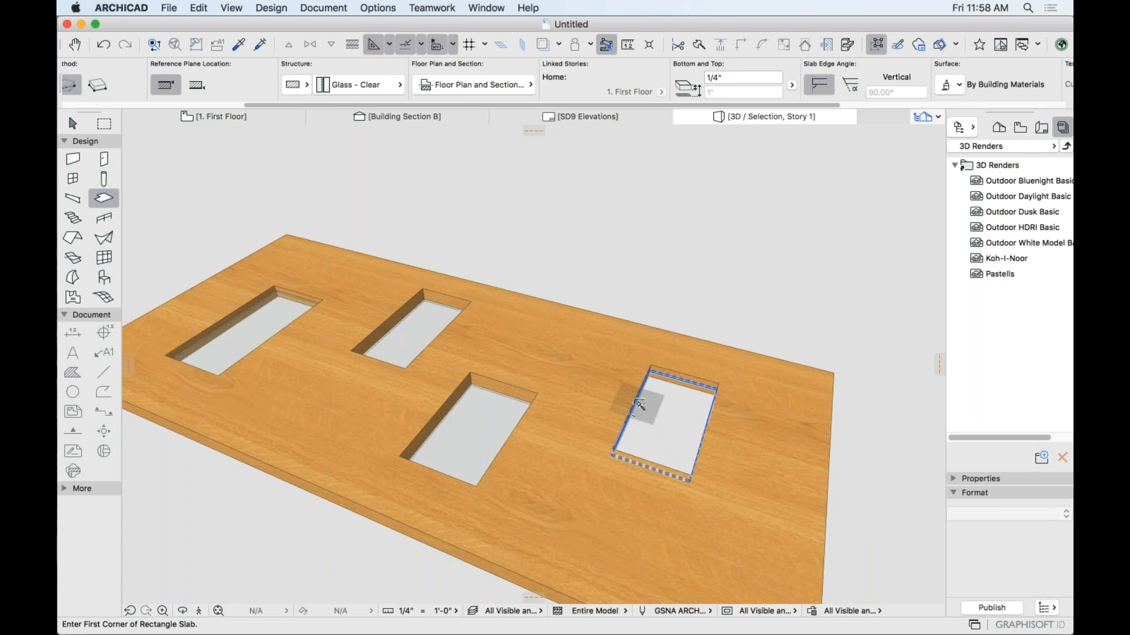
pyautogui.click(654, 415)
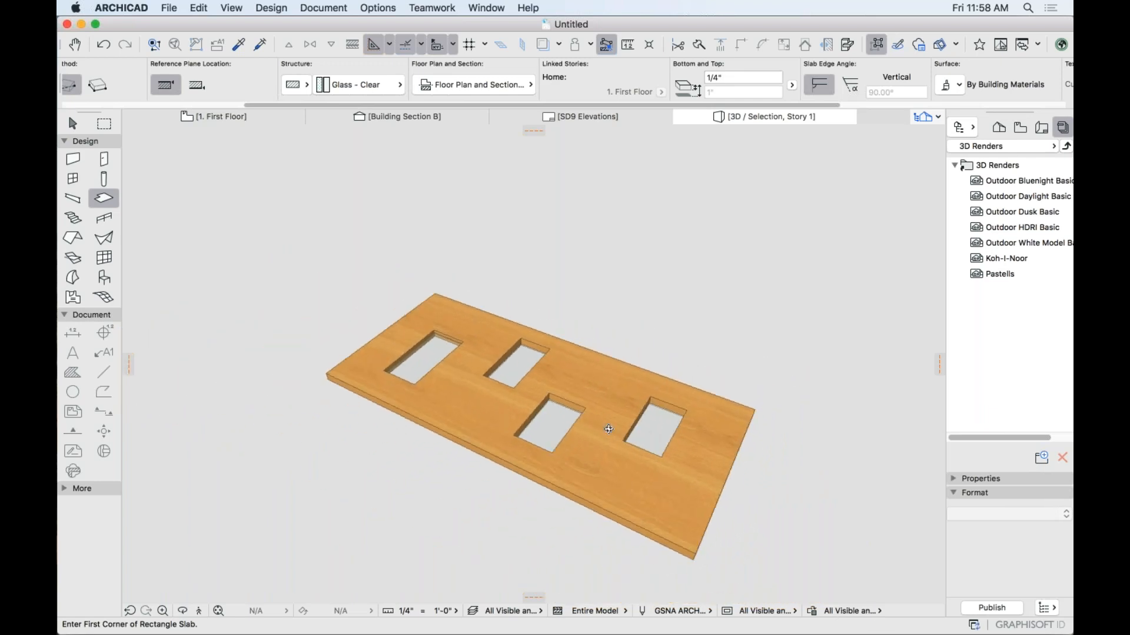
pyautogui.click(528, 357)
pyautogui.click(546, 421)
pyautogui.click(650, 414)
# Lower the three new glass panes 1 inch into their openings, undoing a mistaken first move.
pyautogui.press('super+d')
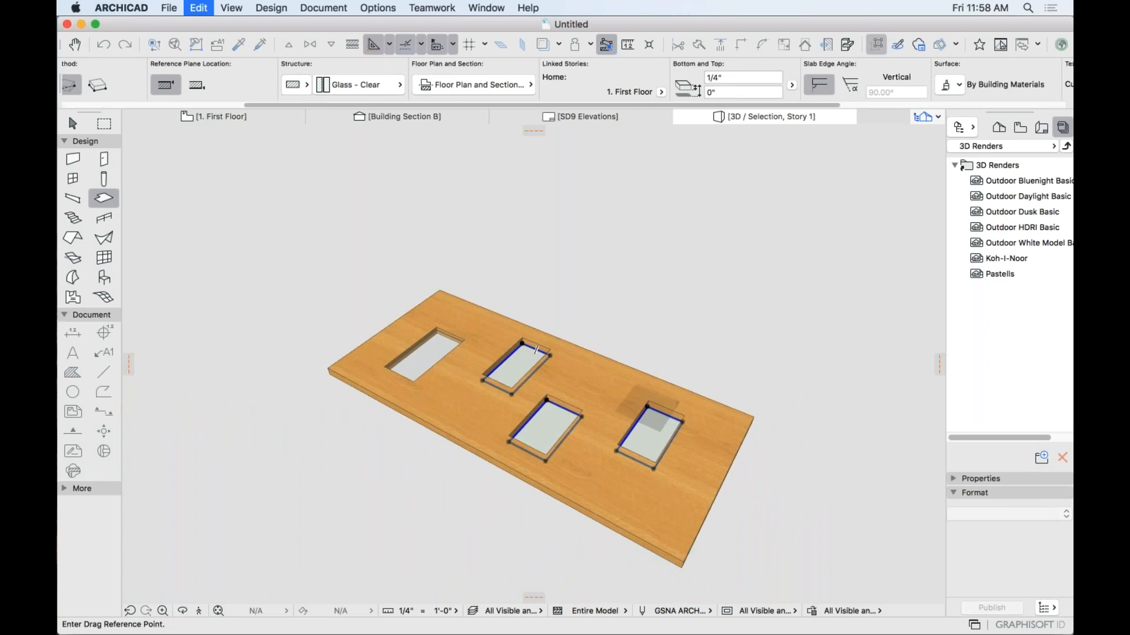
pyautogui.click(647, 406)
pyautogui.write('1')
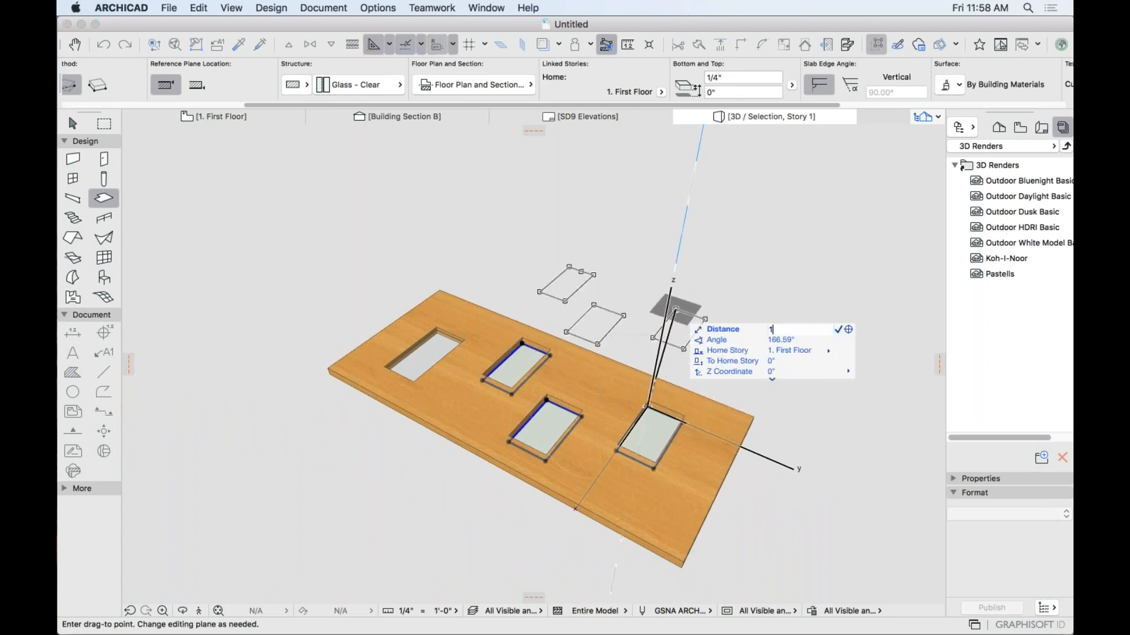
pyautogui.write('/')
pyautogui.press('Return')
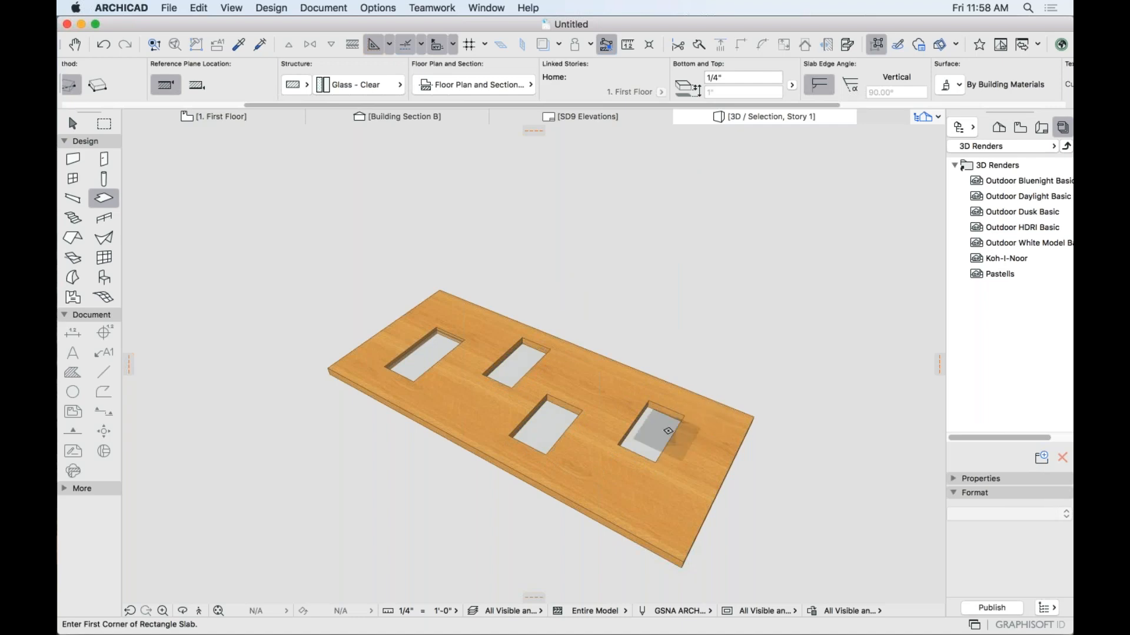
pyautogui.press('super+z')
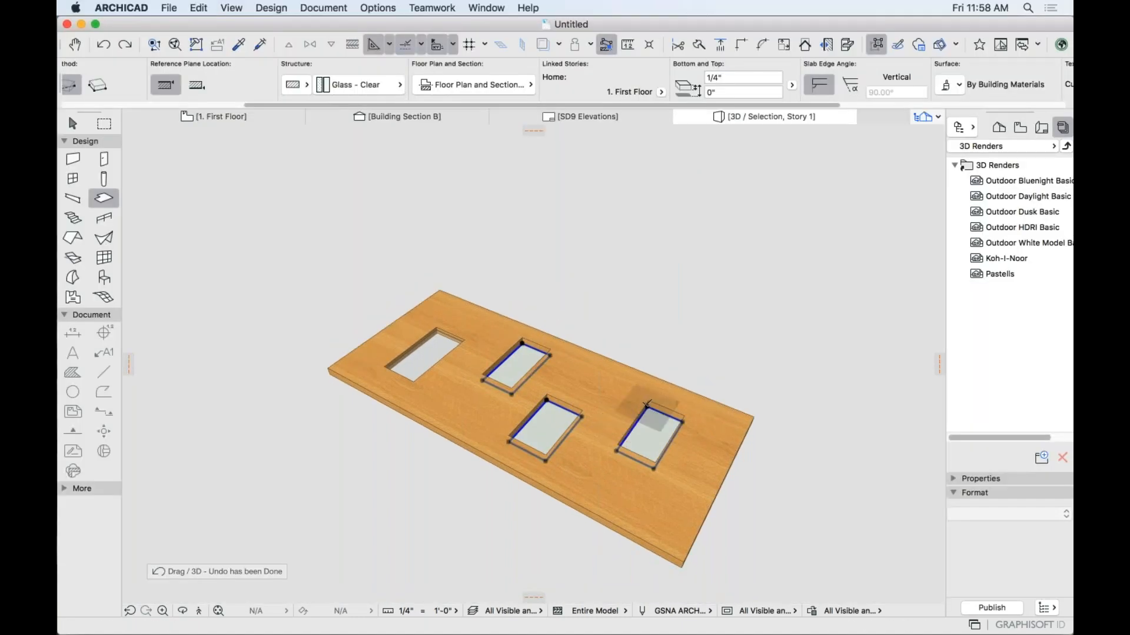
pyautogui.press('super+d')
pyautogui.click(647, 405)
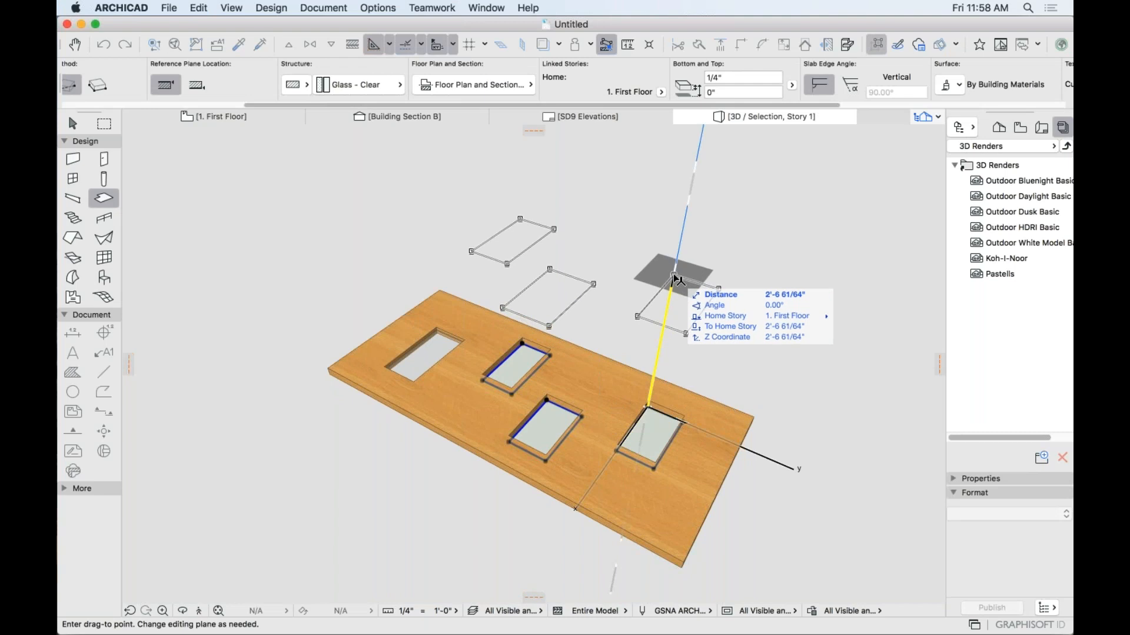
pyautogui.write('1')
pyautogui.press('Return')
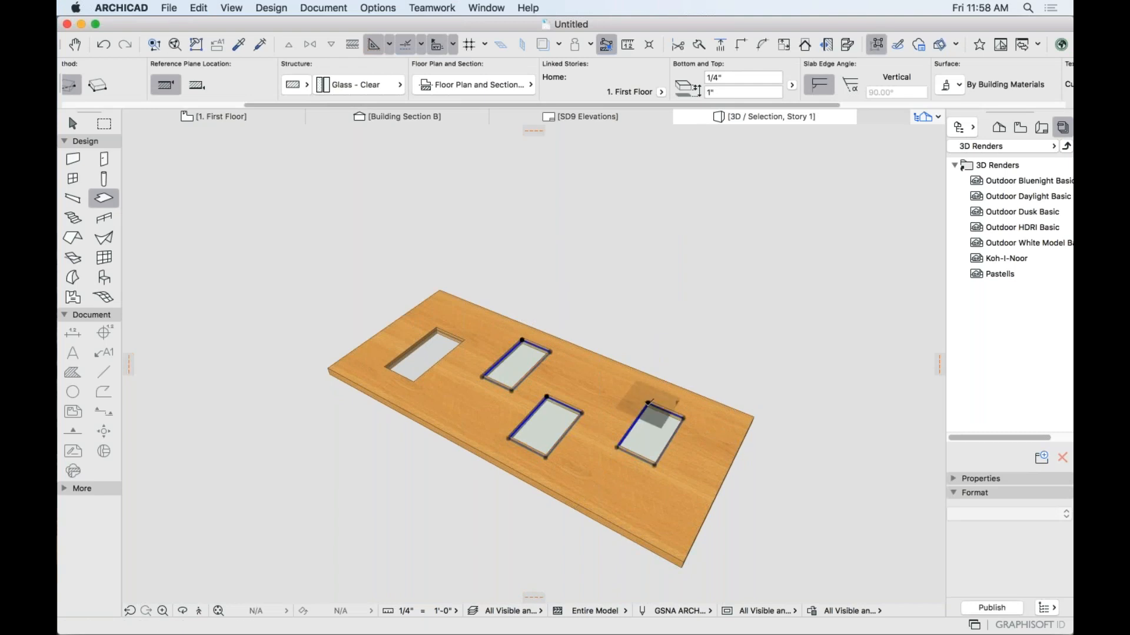
pyautogui.scroll(2, 658, 431)
pyautogui.scroll(2, 658, 431)
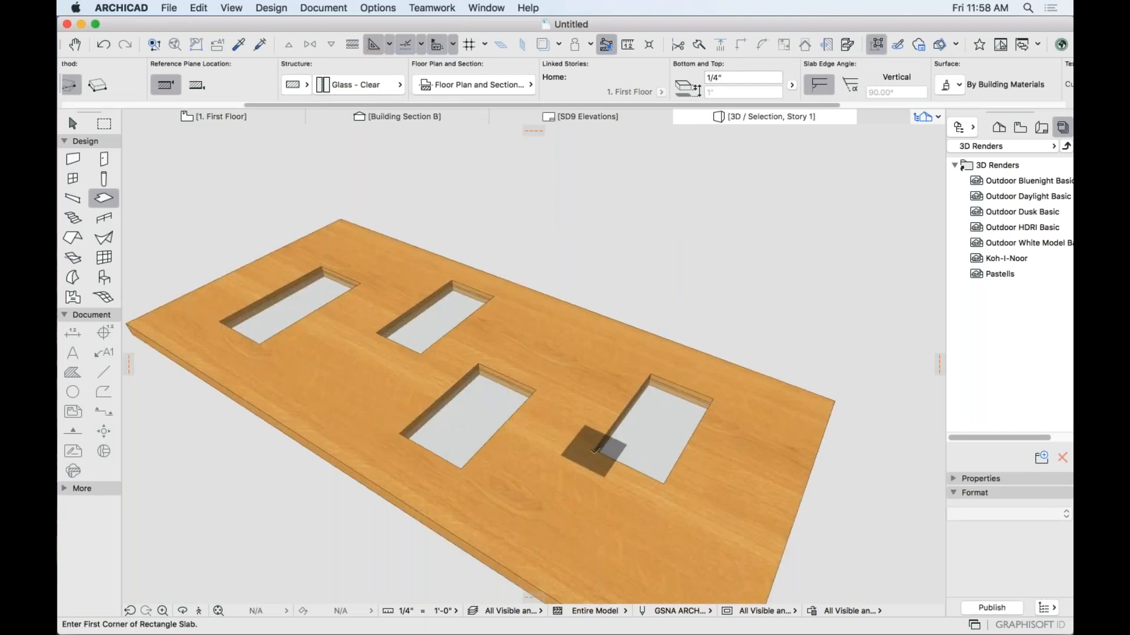
pyautogui.moveTo(555, 497)
pyautogui.keyDown('shift'); pyautogui.mouseDown(button='middle')
pyautogui.moveTo(623, 337)
pyautogui.moveTo(624, 384)
pyautogui.moveTo(570, 483)
pyautogui.mouseUp(button='middle'); pyautogui.keyUp('shift')
pyautogui.scroll(-5, 479, 439)
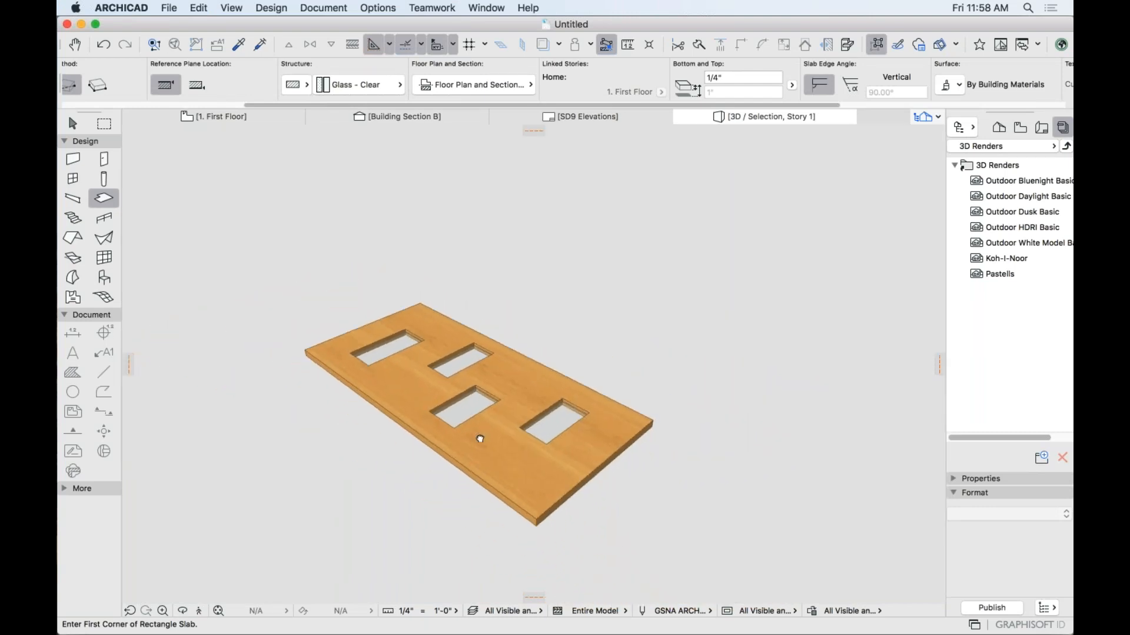
# Marquee-select the millwork slab together with all four glass panes.
pyautogui.click(73, 124)
pyautogui.click(220, 240)
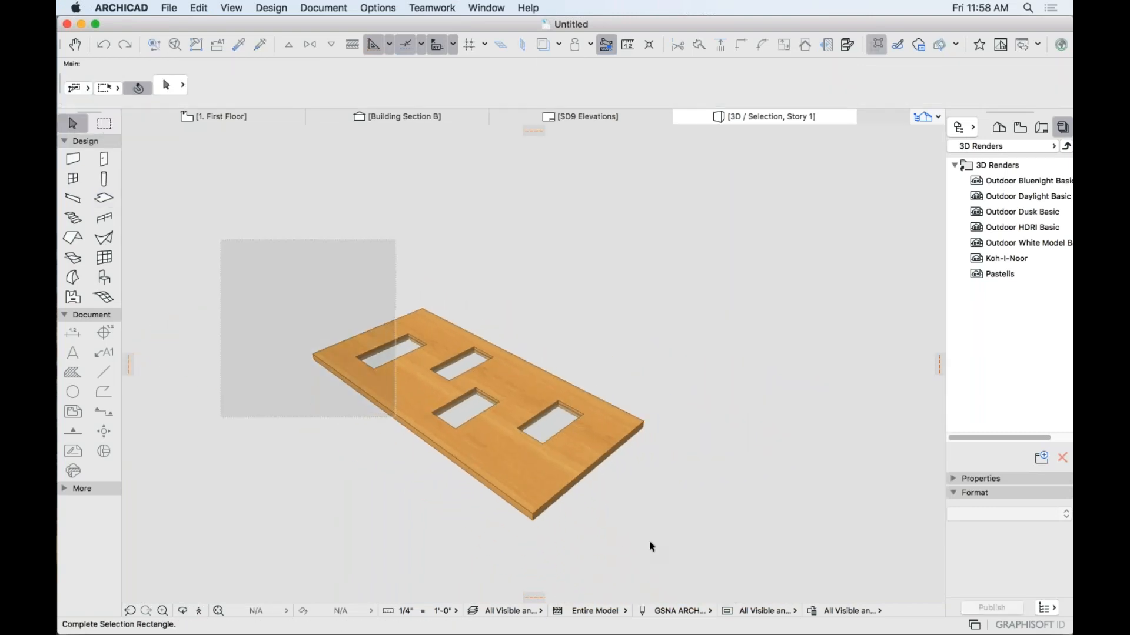
pyautogui.click(740, 546)
# Save the selection as a Door Leaf object via Libraries and Objects.
pyautogui.click(175, 11)
pyautogui.moveTo(230, 224)
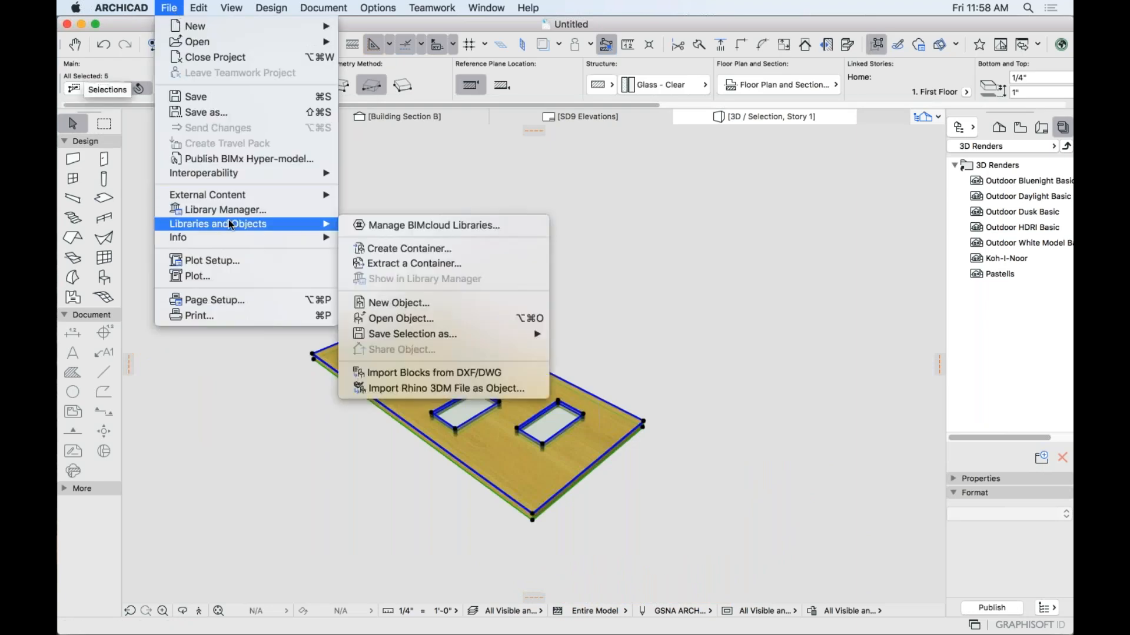
pyautogui.moveTo(498, 334)
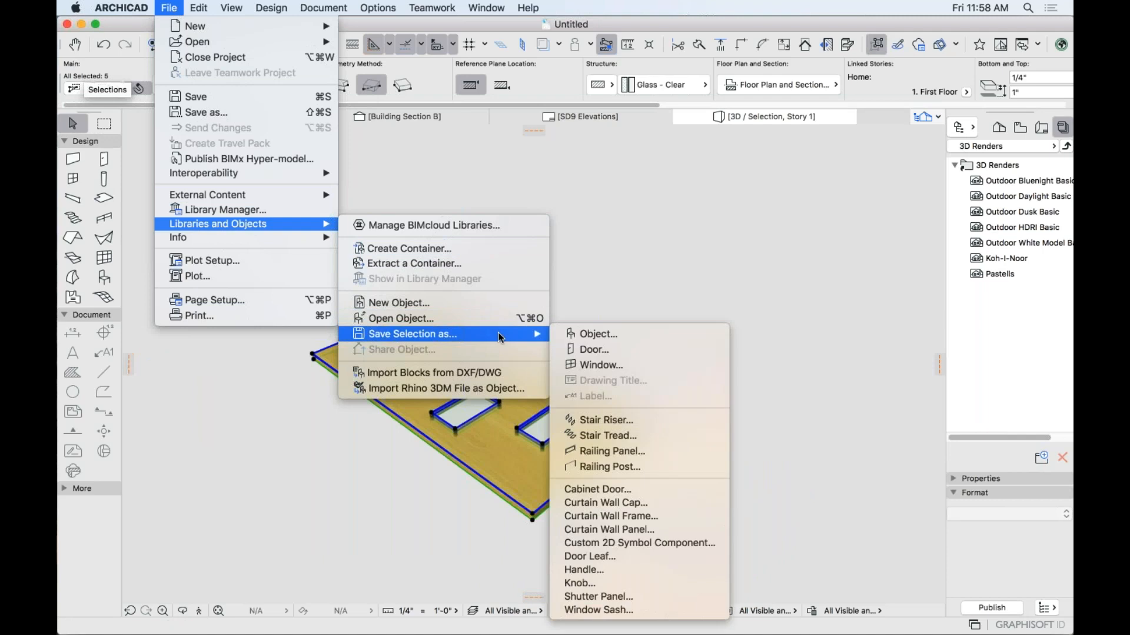
pyautogui.click(592, 558)
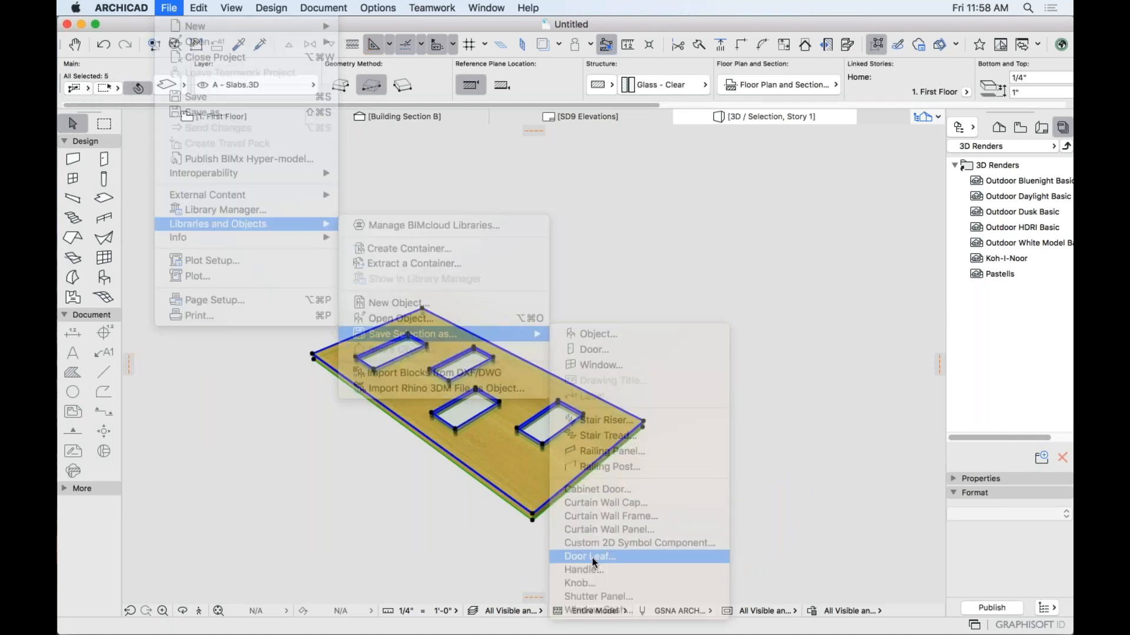
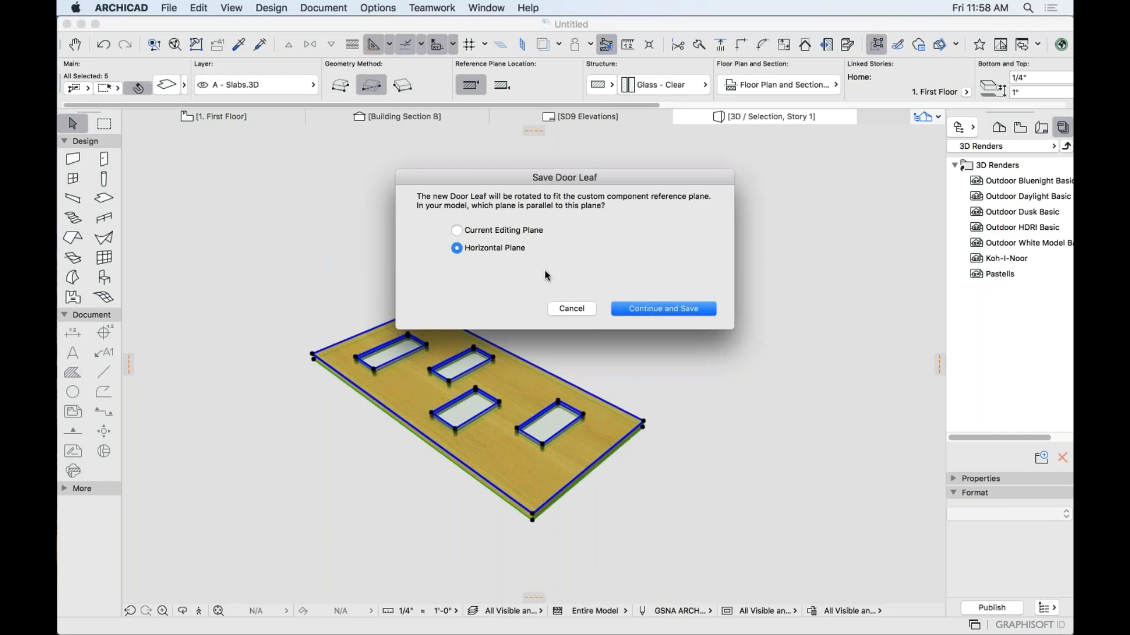
# Save the four-opening slab as a custom door leaf in the Embedded Library, keeping the horizontal plane.
pyautogui.click(629, 310)
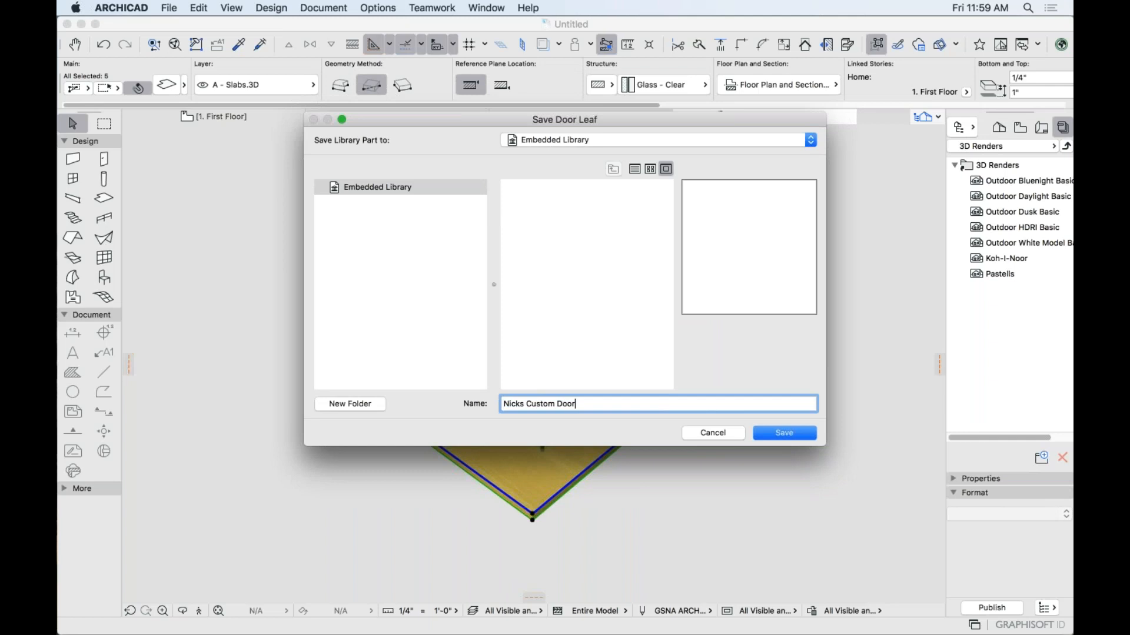
pyautogui.click(791, 433)
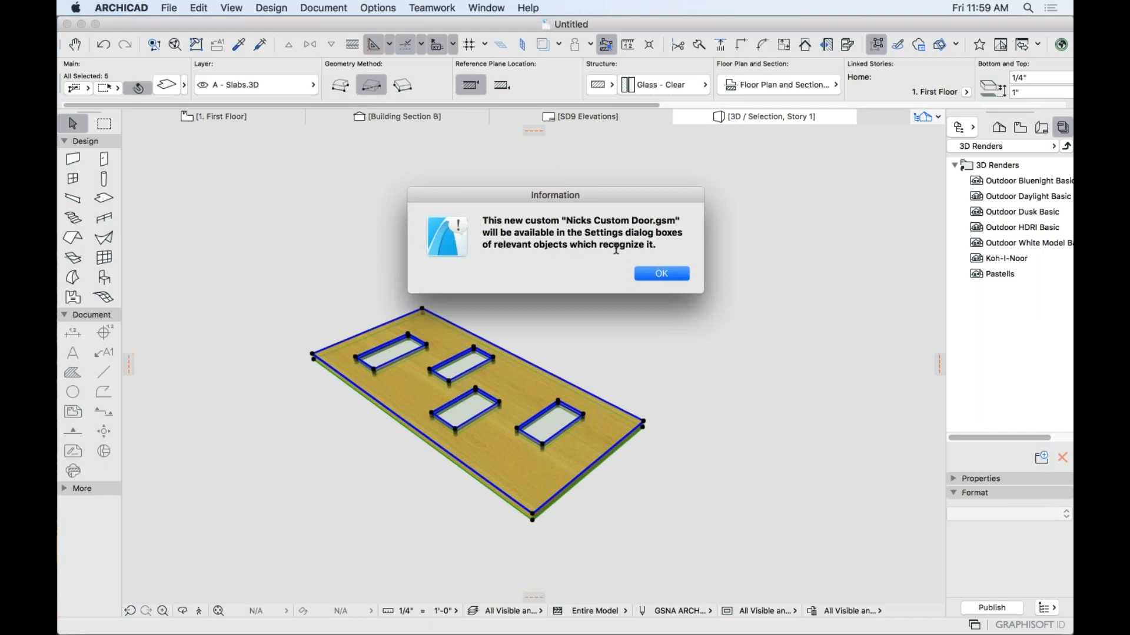
pyautogui.click(658, 273)
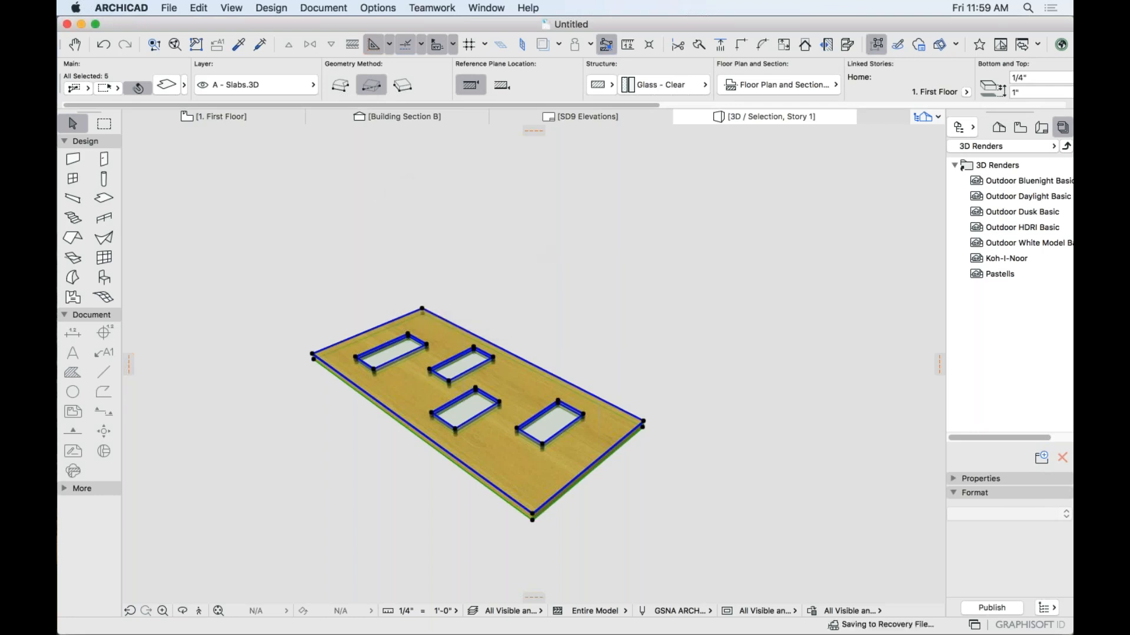
# Give the D1 22 default door the Custom Door Leaf and preview it in elevation and 3D.
pyautogui.click(424, 219)
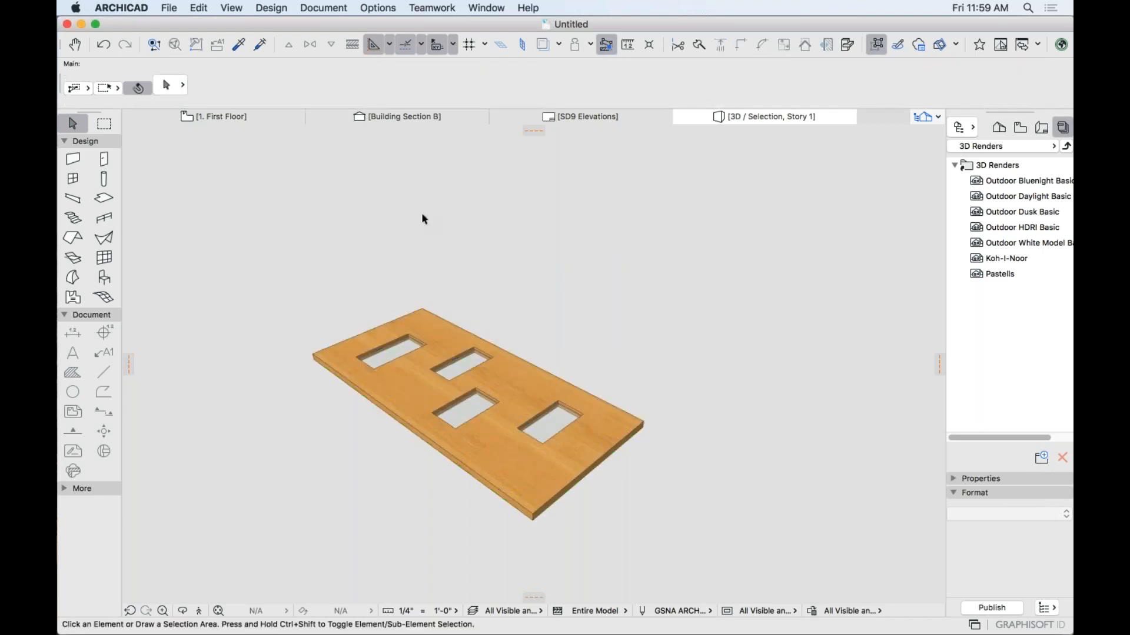
pyautogui.click(105, 159)
pyautogui.doubleClick(106, 159)
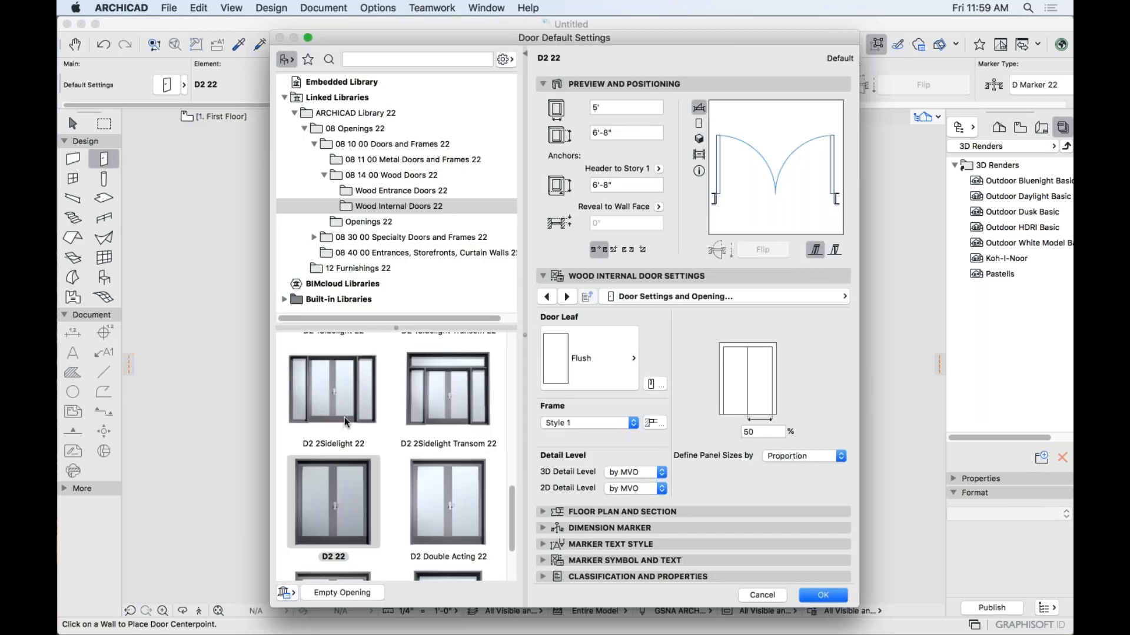
pyautogui.scroll(5, 346, 444)
pyautogui.scroll(-2, 348, 450)
pyautogui.click(698, 355)
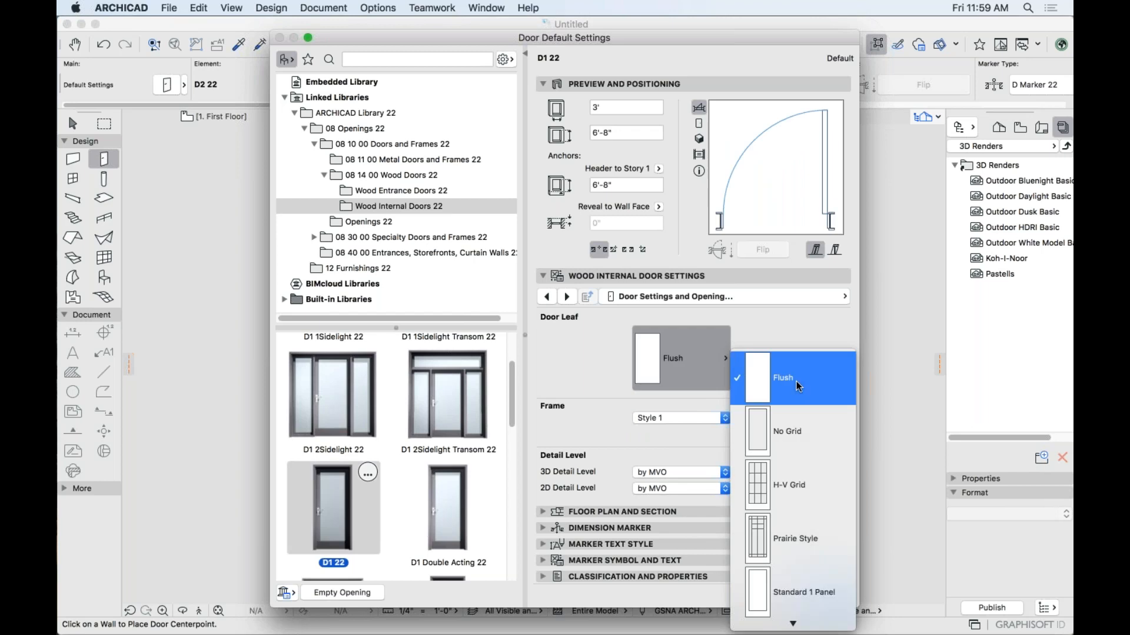
pyautogui.scroll(-15, 797, 386)
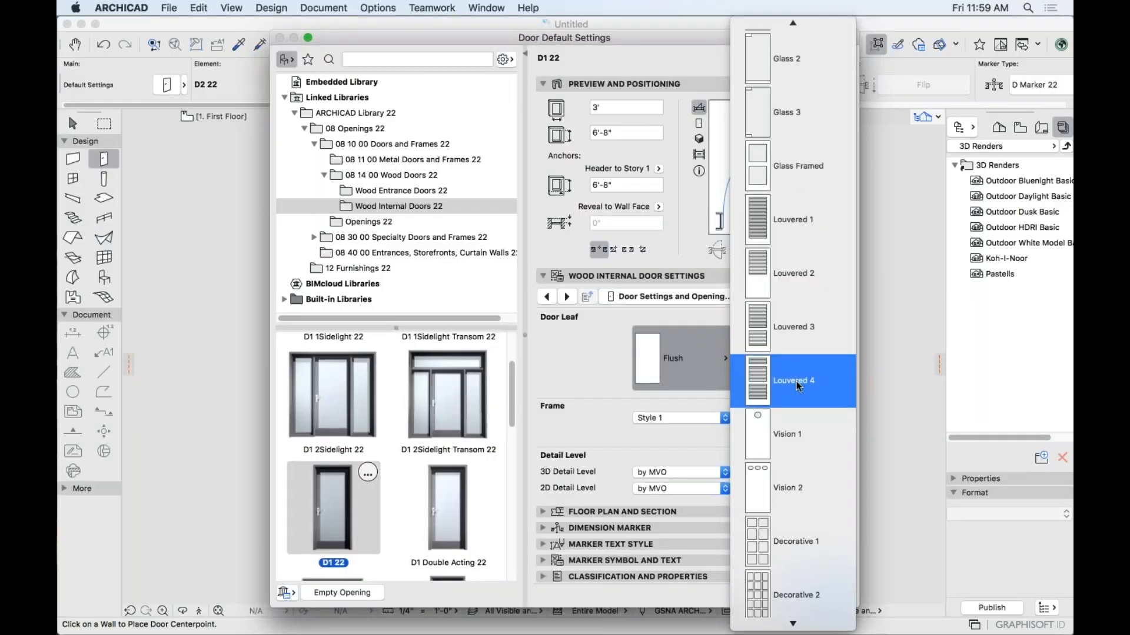
pyautogui.scroll(-5, 796, 381)
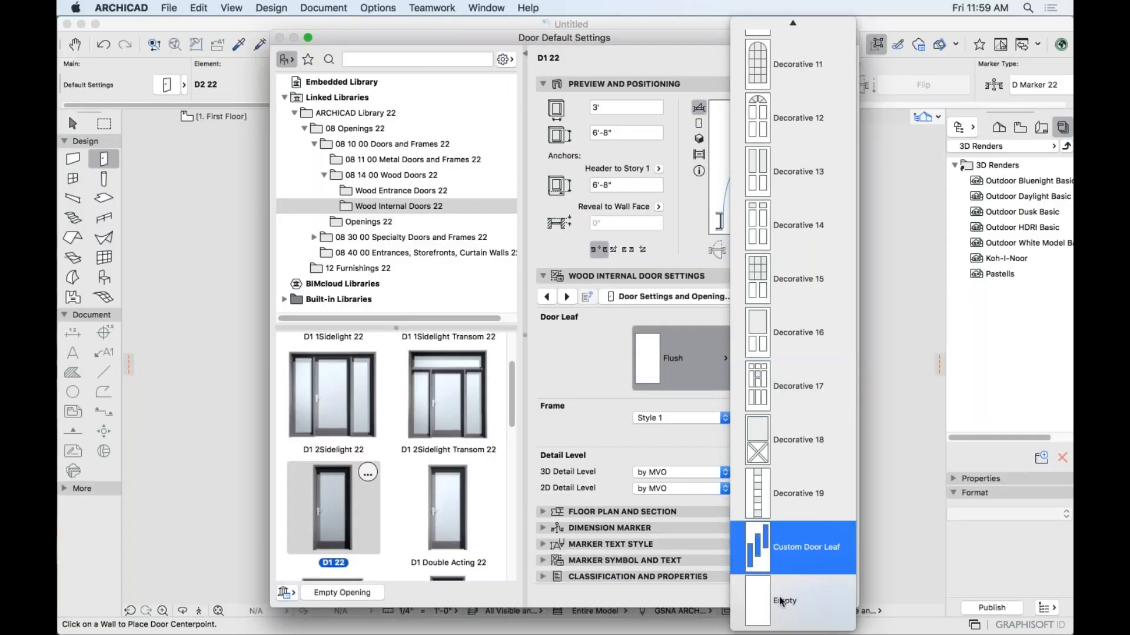
pyautogui.click(788, 553)
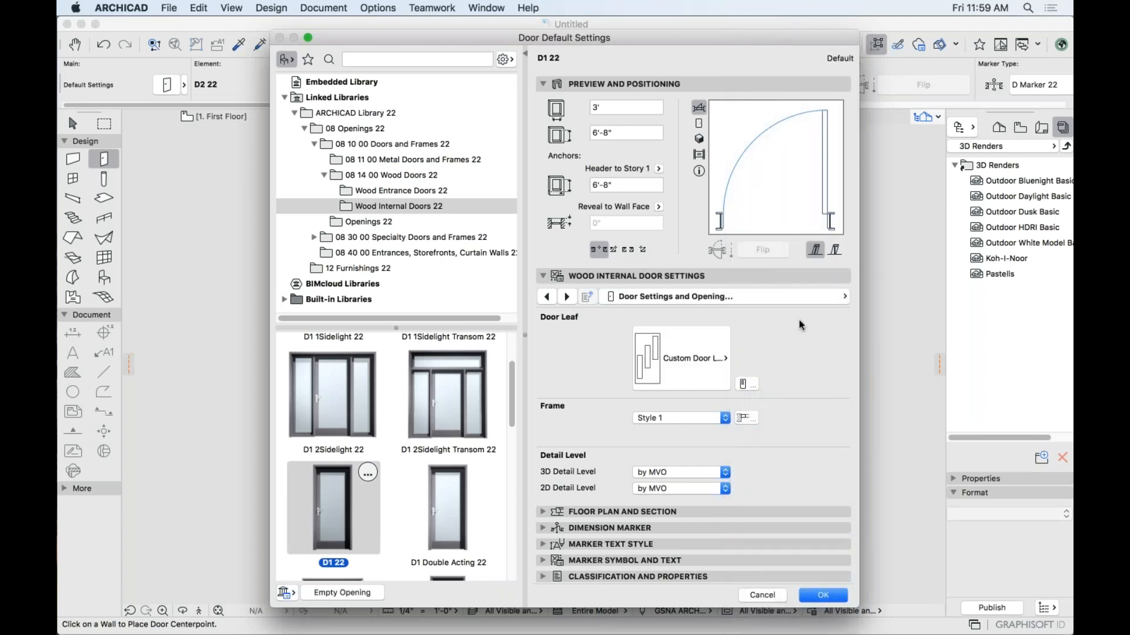
pyautogui.click(698, 123)
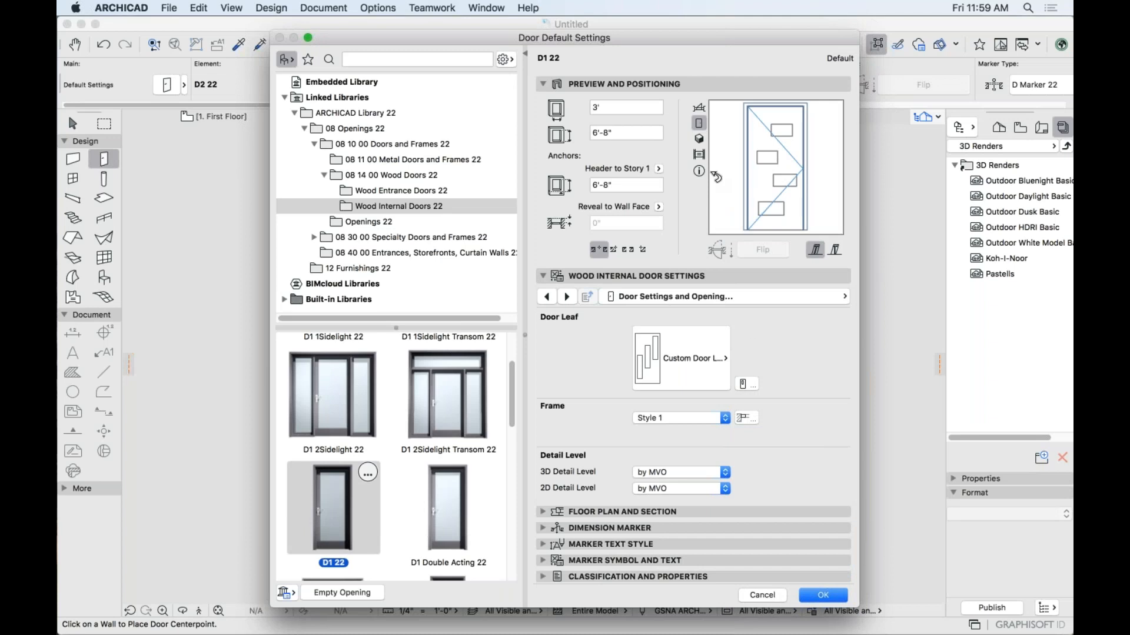
pyautogui.click(699, 139)
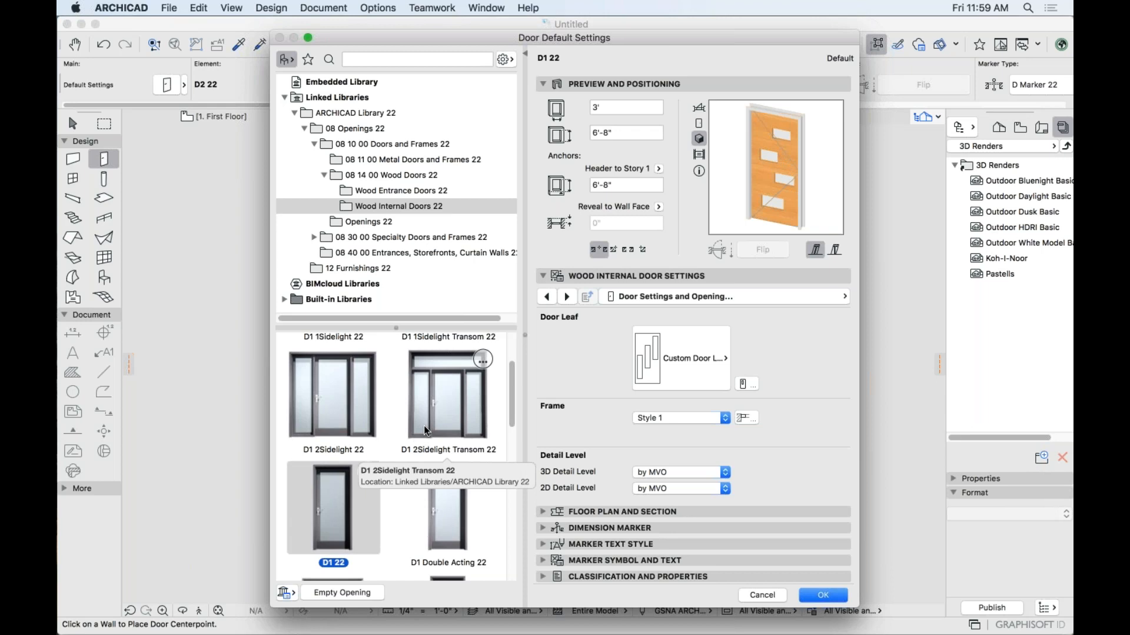
# Try the Custom Door Leaf on the D2 2Sidelight Transom 22 door, then cancel without applying changes.
pyautogui.scroll(-5, 423, 425)
pyautogui.click(444, 478)
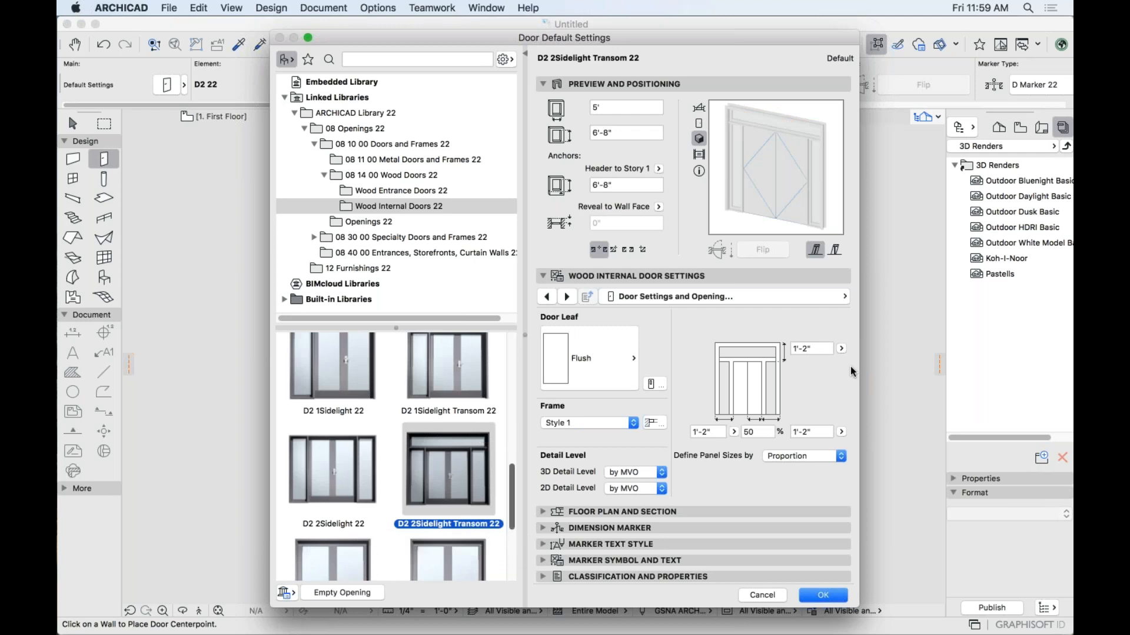
pyautogui.click(589, 347)
pyautogui.scroll(-10, 694, 419)
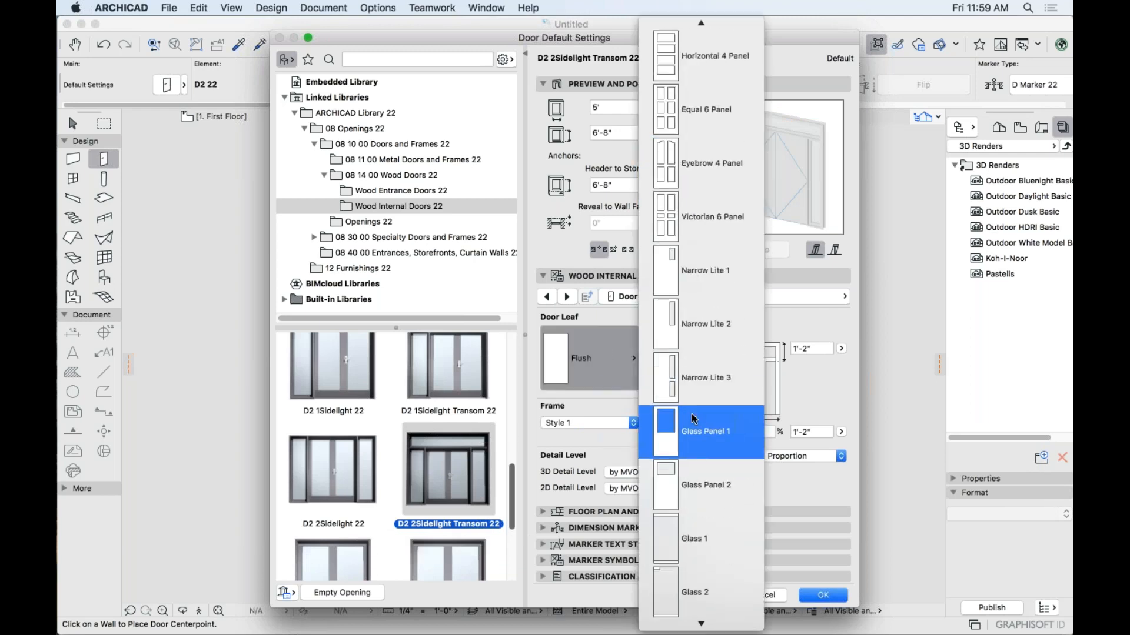
pyautogui.scroll(-15, 694, 419)
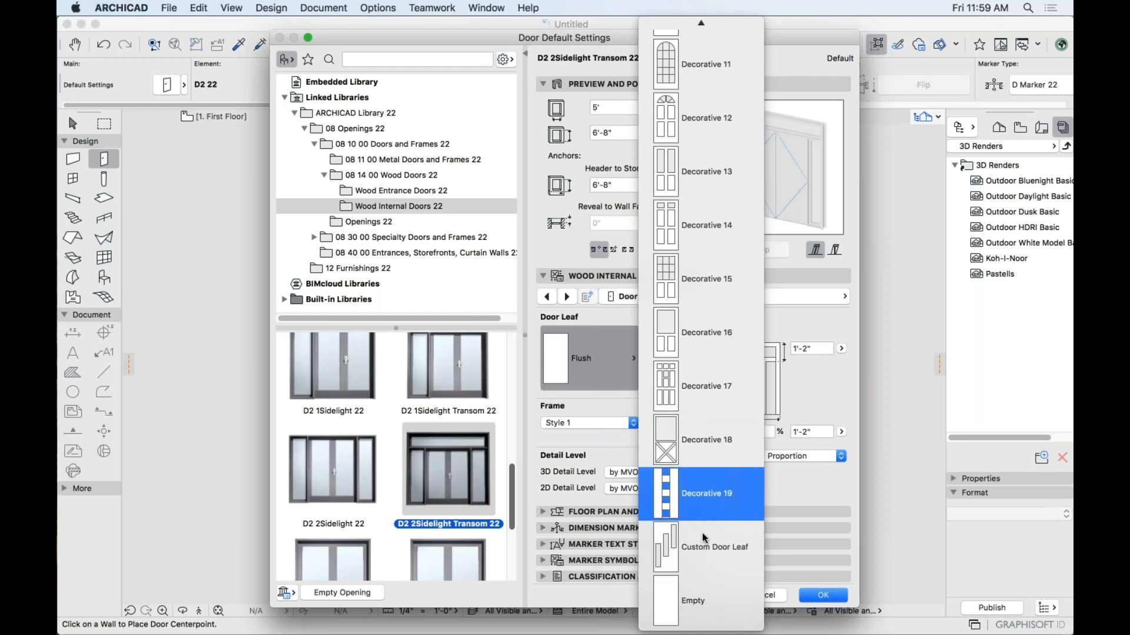
pyautogui.click(714, 533)
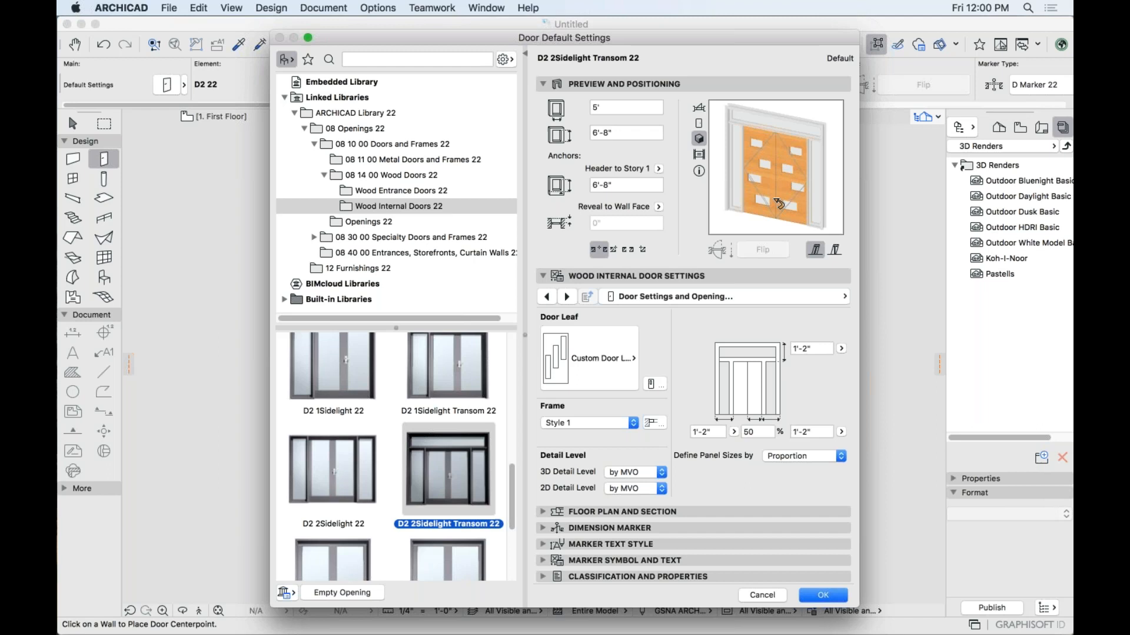
pyautogui.click(762, 595)
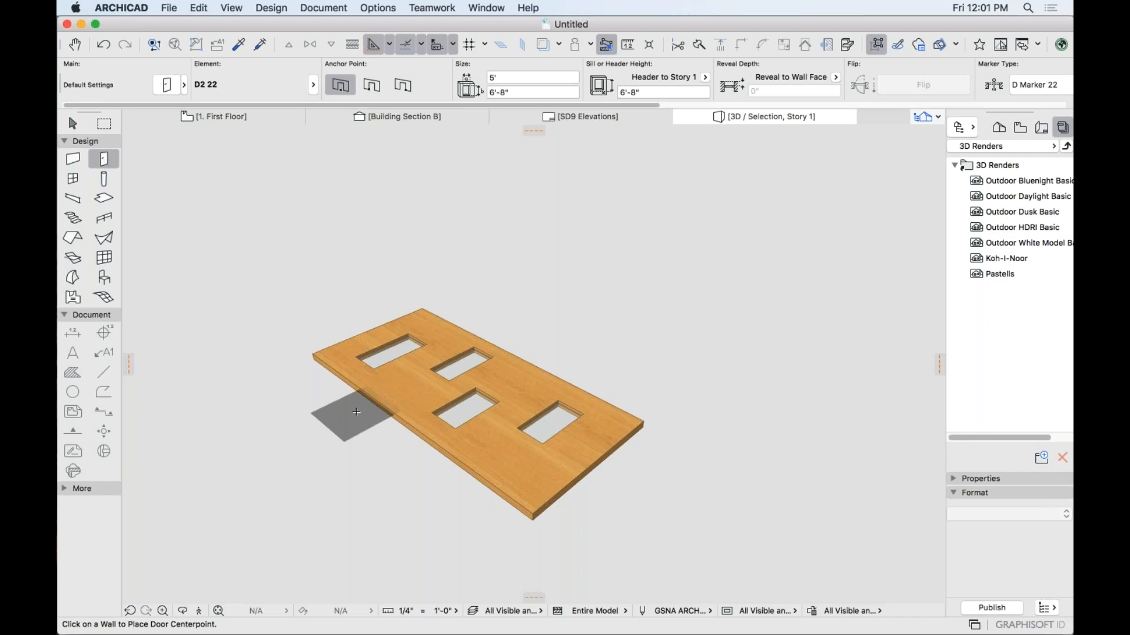
# Switch to the 1. First Floor plan with the Arrow tool active.
pyautogui.press('F2')
pyautogui.press('Escape')
pyautogui.scroll(-5, 618, 487)
pyautogui.moveTo(636, 483); pyautogui.dragTo(580, 368, button='middle')
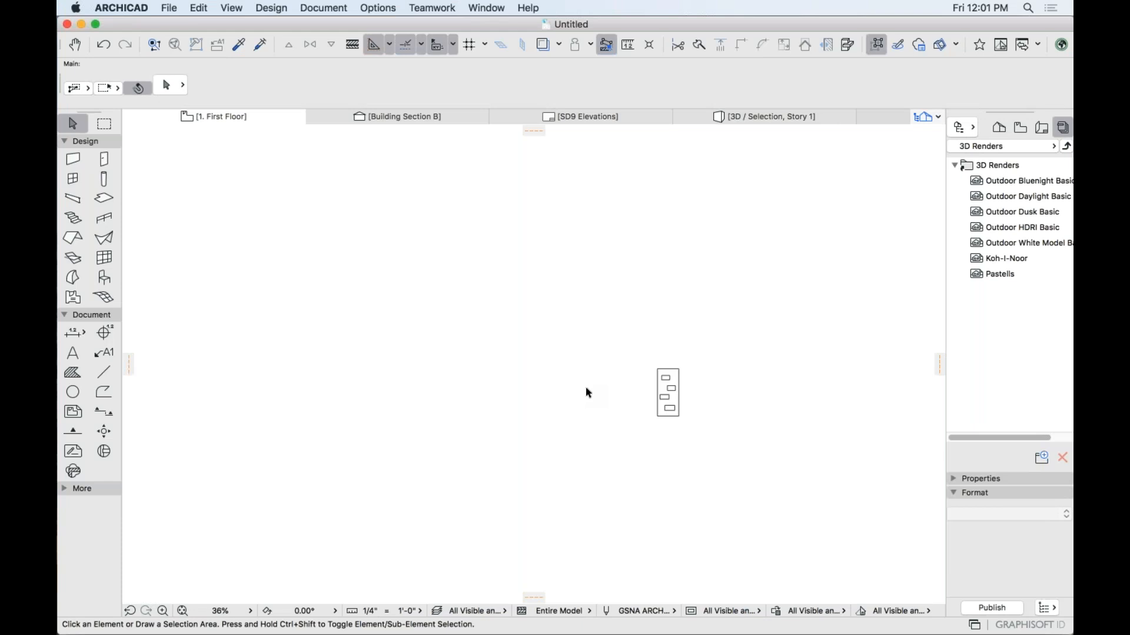
# Delete all plan elements, undo the deletion, and pan to an empty drawing area.
pyautogui.moveTo(595, 335); pyautogui.dragTo(719, 459)
pyautogui.press('Delete')
pyautogui.hotkey('ctrl', 'z')
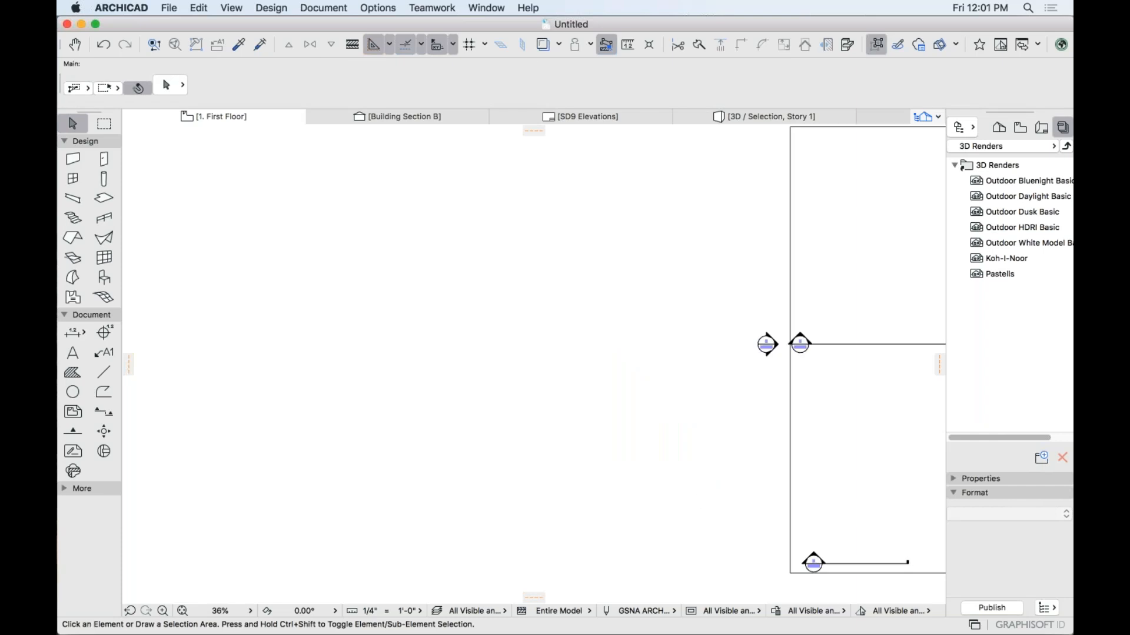
pyautogui.scroll(3, 806, 381)
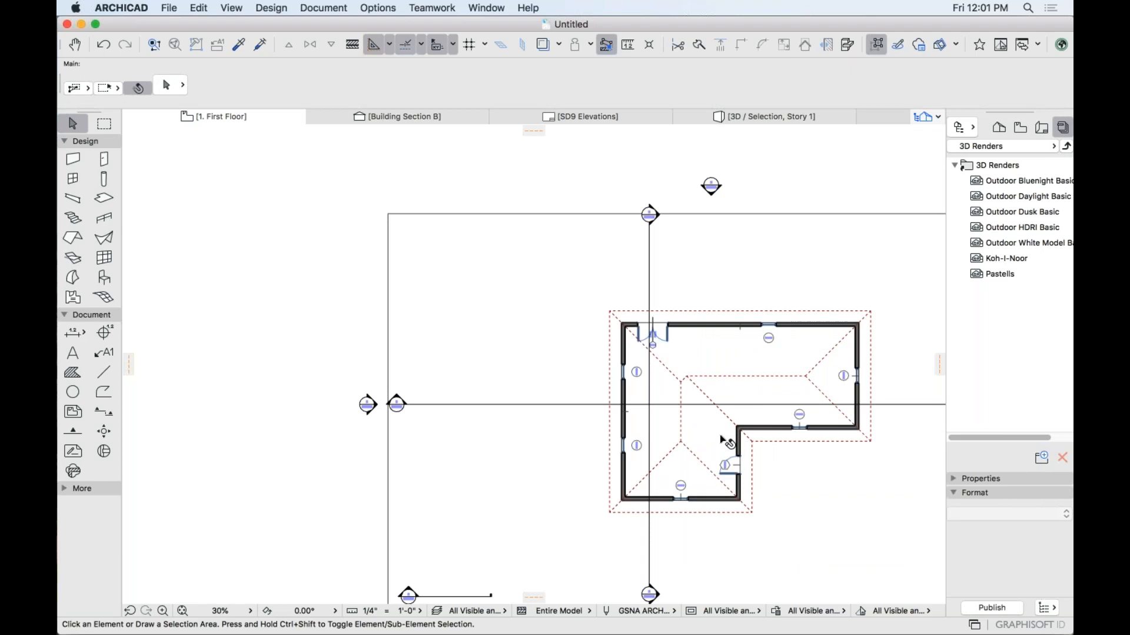
pyautogui.moveTo(446, 363)
pyautogui.mouseDown()
pyautogui.moveTo(855, 340)
pyautogui.moveTo(880, 328)
pyautogui.moveTo(865, 322)
pyautogui.mouseUp()
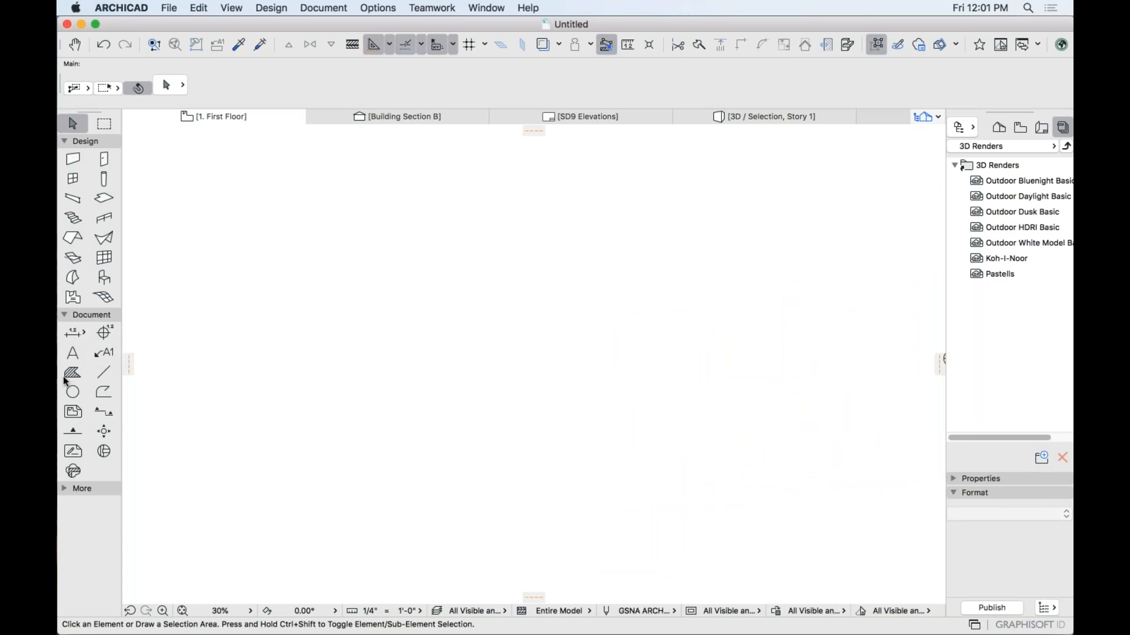
# Start the stepped polyline outline, tracing its stepped left side and lower-left bottom edge.
pyautogui.click(106, 393)
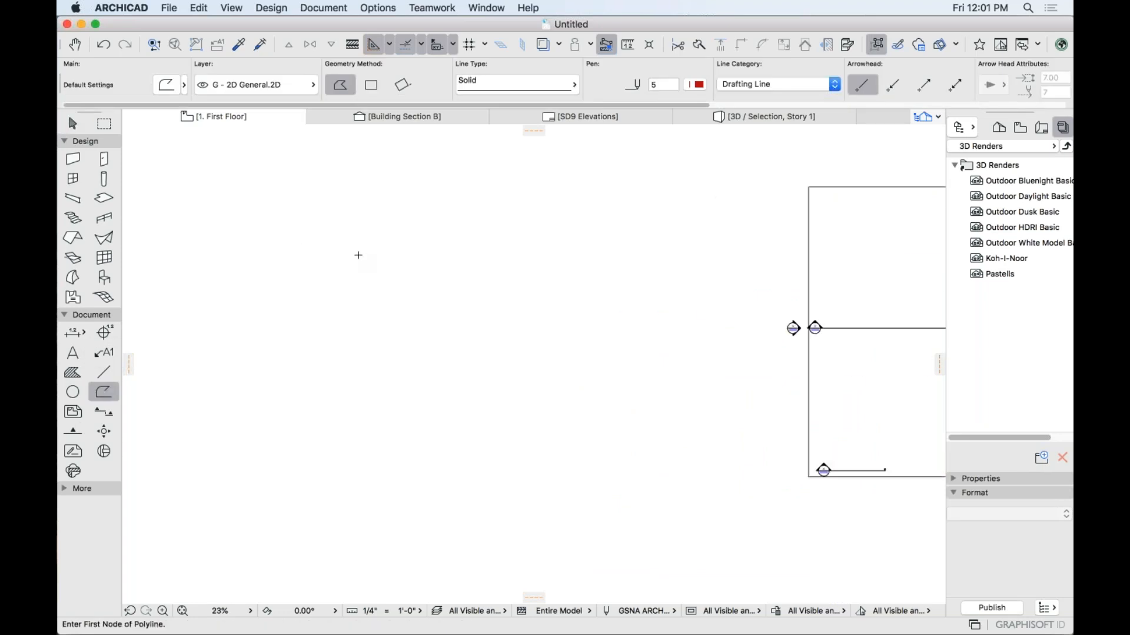
pyautogui.click(210, 223)
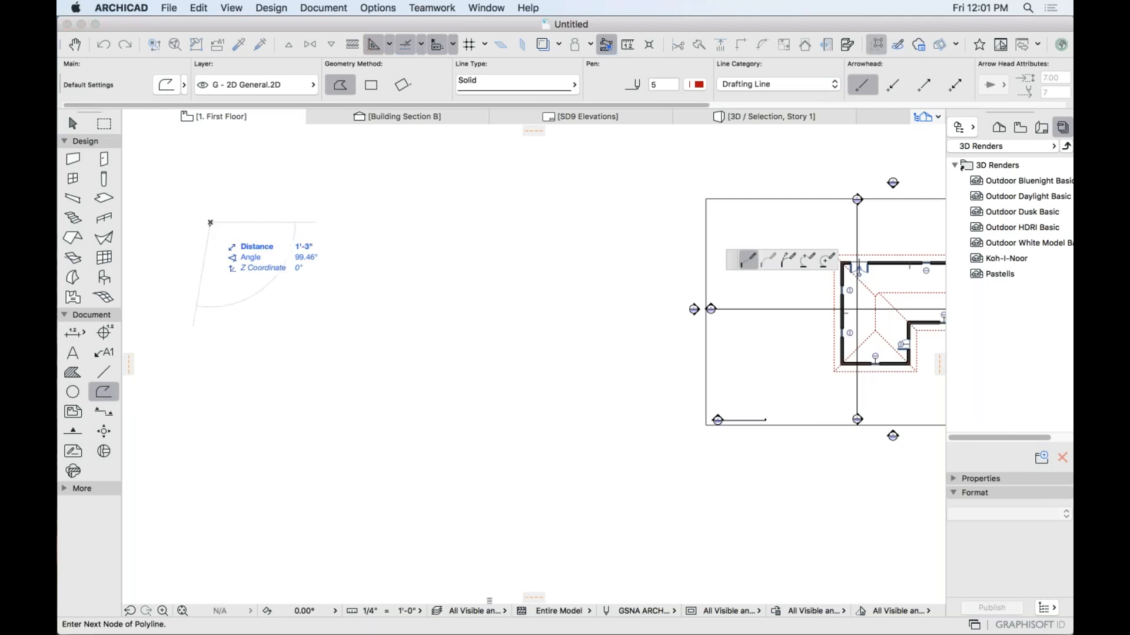
pyautogui.click(211, 253)
pyautogui.click(161, 253)
pyautogui.click(161, 329)
pyautogui.click(220, 329)
pyautogui.click(220, 430)
pyautogui.click(195, 431)
pyautogui.click(195, 493)
pyautogui.click(243, 493)
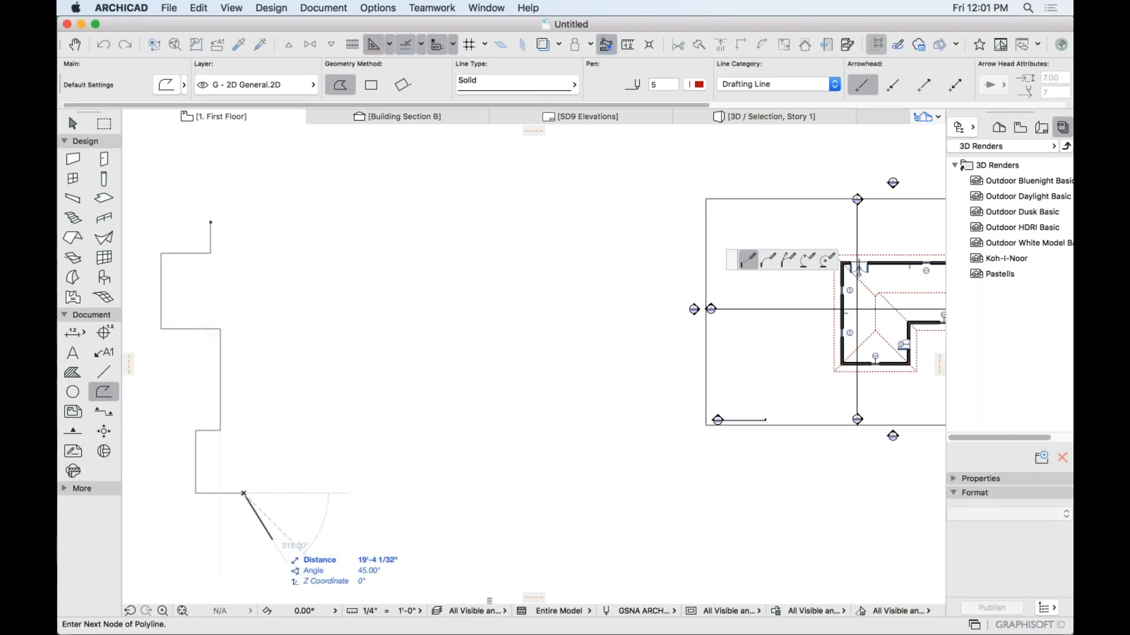
pyautogui.click(243, 541)
pyautogui.click(332, 540)
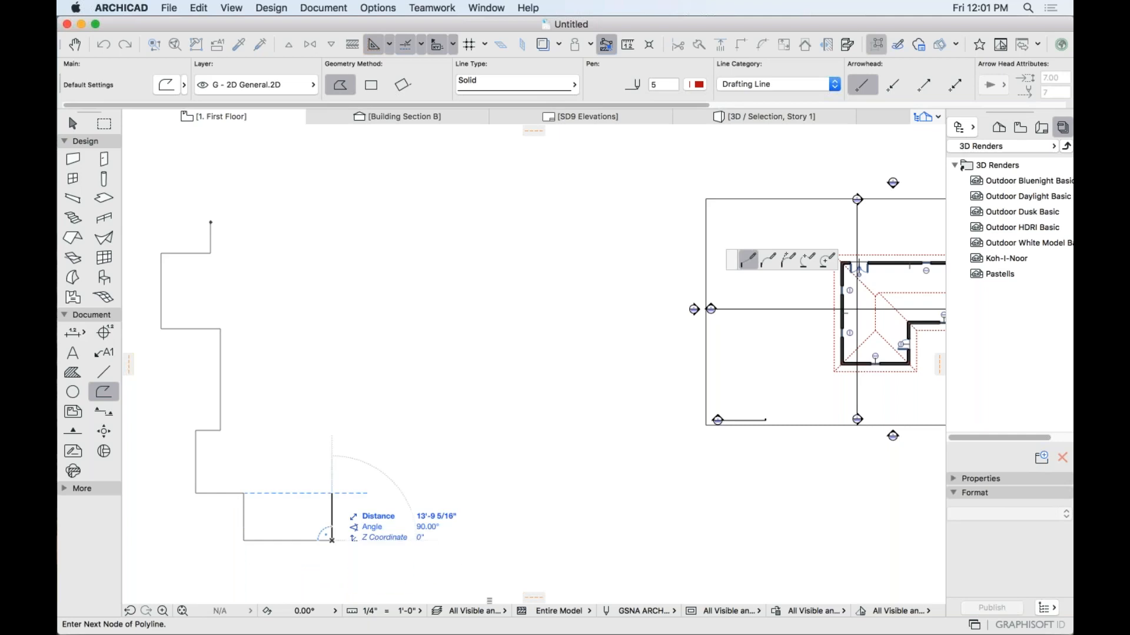
pyautogui.click(332, 471)
# Continue the outline along the bottom, up the right side and across the top, closing it.
pyautogui.click(422, 471)
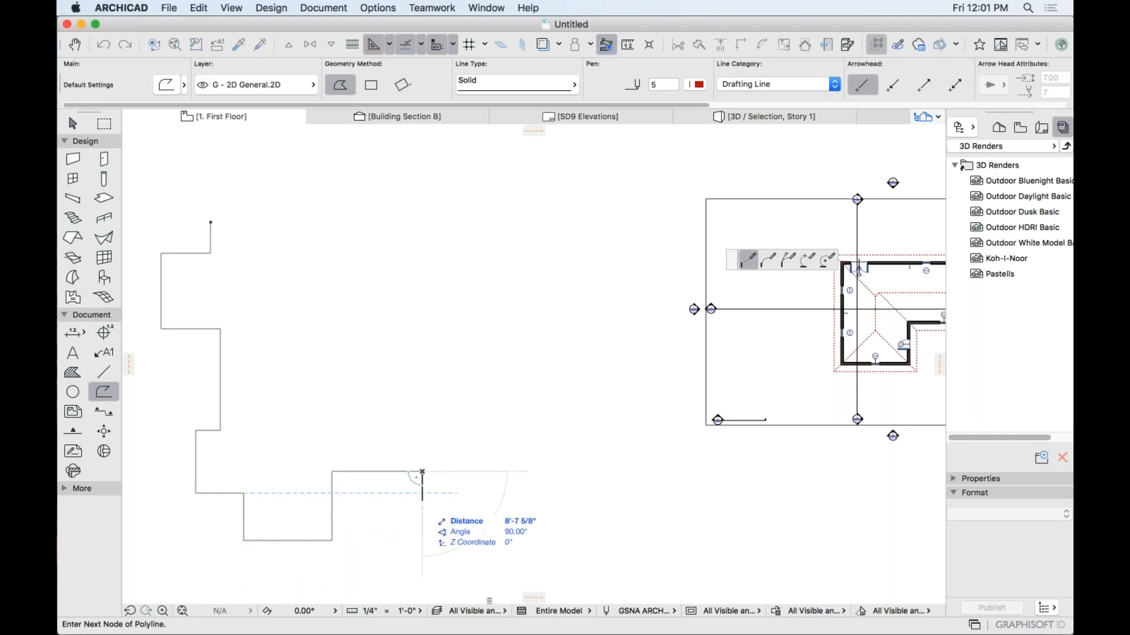
pyautogui.click(422, 501)
pyautogui.click(504, 501)
pyautogui.click(504, 378)
pyautogui.click(533, 379)
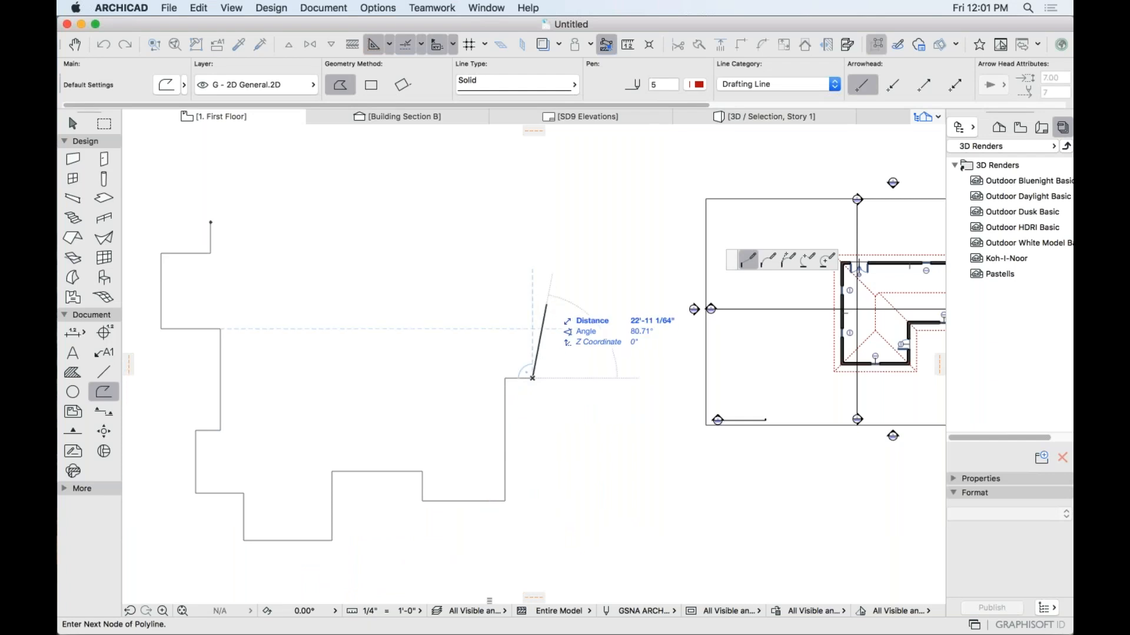
pyautogui.click(533, 281)
pyautogui.click(453, 282)
pyautogui.click(453, 223)
pyautogui.click(345, 222)
pyautogui.click(345, 166)
pyautogui.click(268, 223)
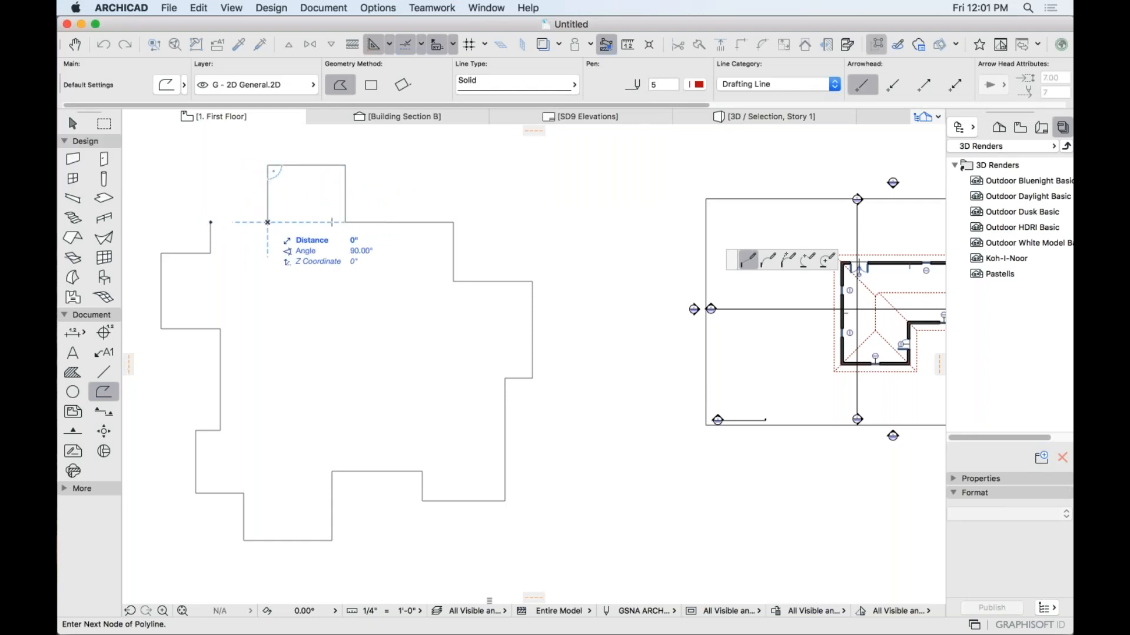
pyautogui.click(210, 223)
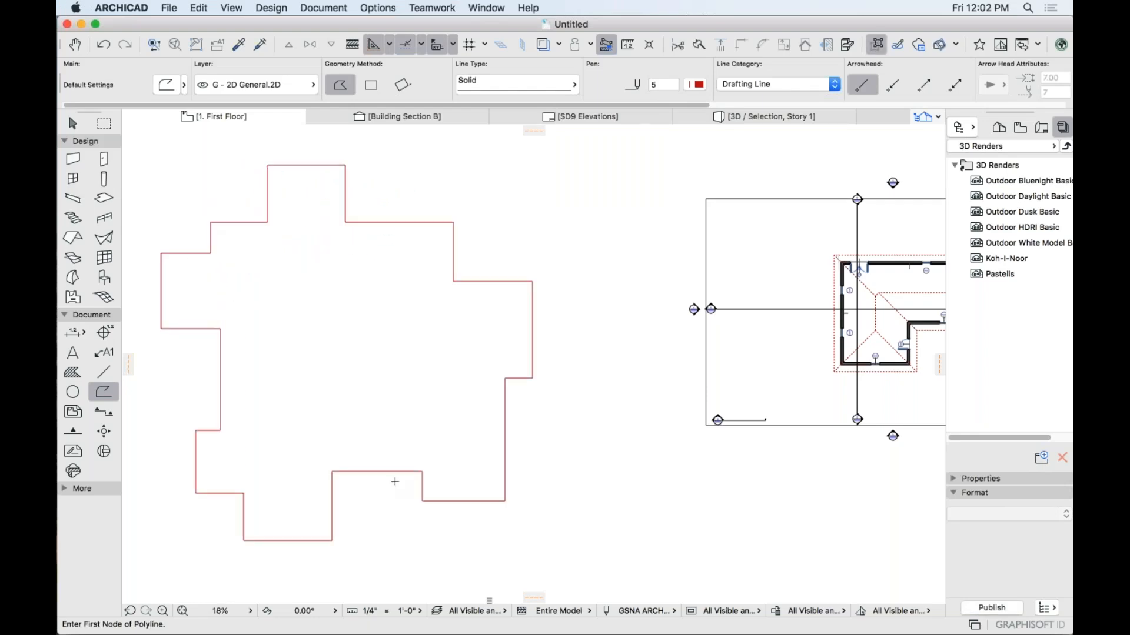
# Curve the bottom notch edge into a semicircular arc and leave the outline deselected.
pyautogui.keyDown('shift'); pyautogui.click(377, 471); pyautogui.keyUp('shift')
pyautogui.click(377, 471)
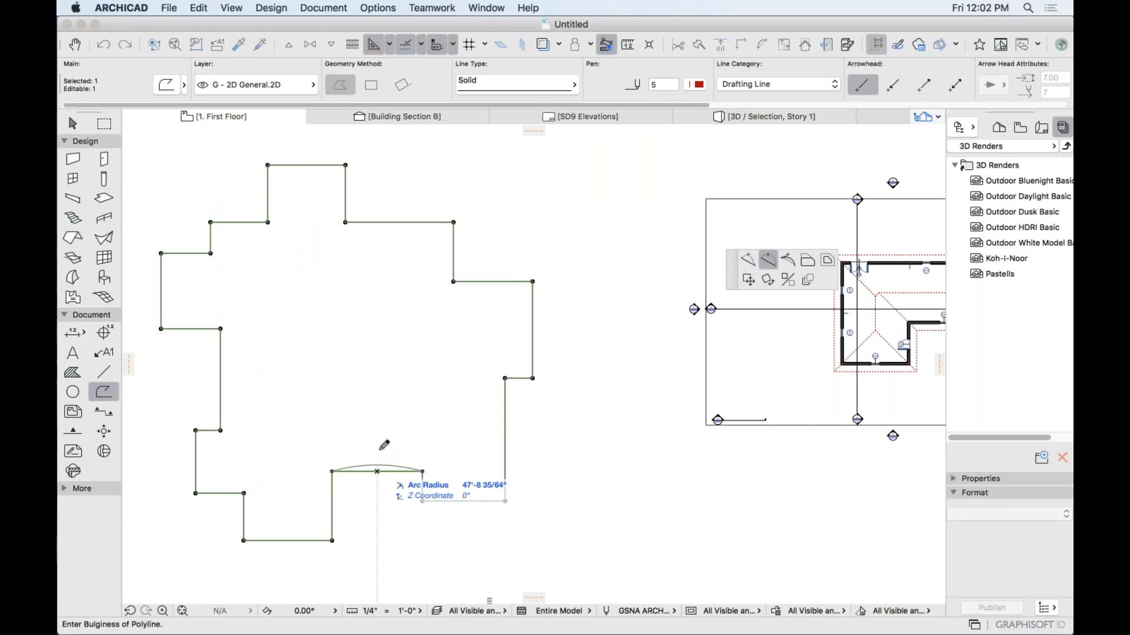
pyautogui.click(378, 446)
pyautogui.press('Escape')
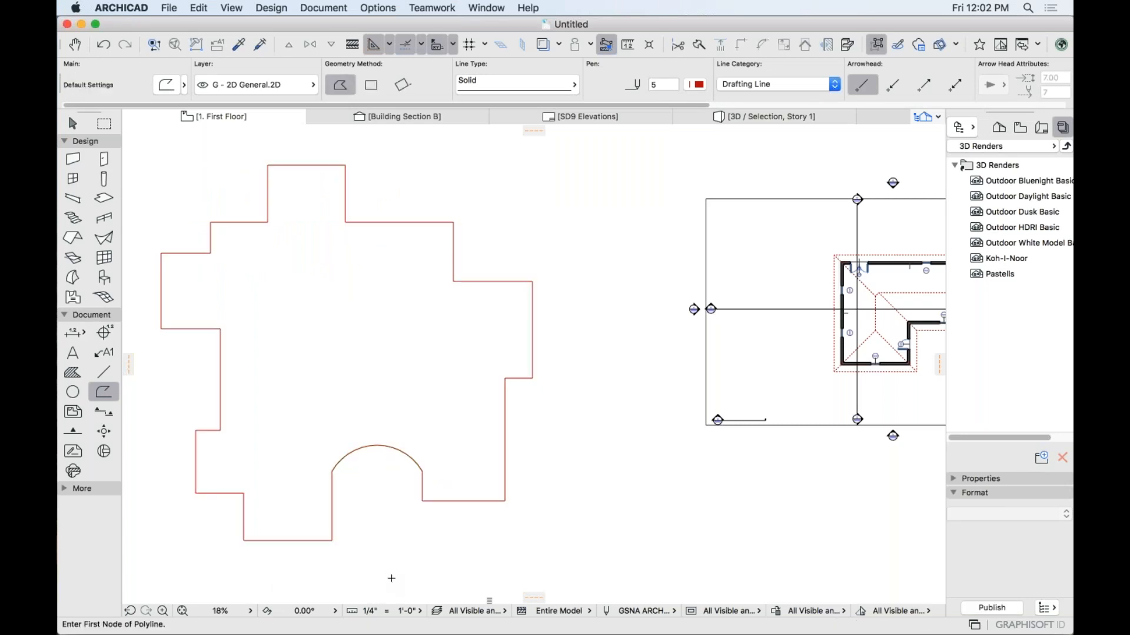
pyautogui.moveTo(419, 572); pyautogui.dragTo(457, 572, button='middle')
pyautogui.scroll(-2, 457, 573)
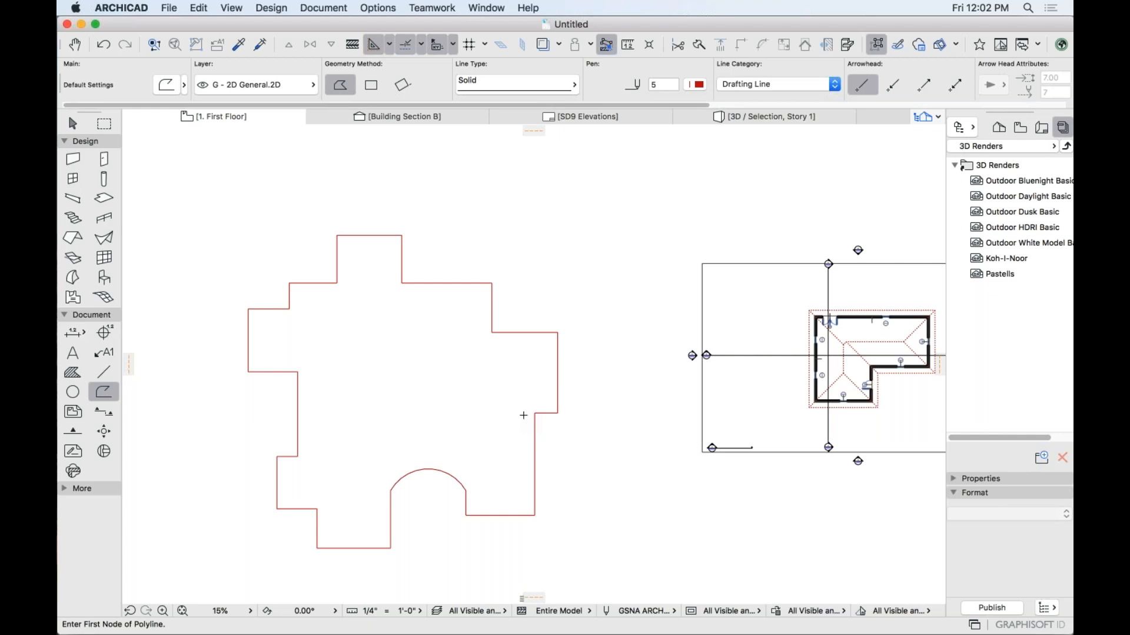
pyautogui.keyDown('shift'); pyautogui.click(534, 438); pyautogui.keyUp('shift')
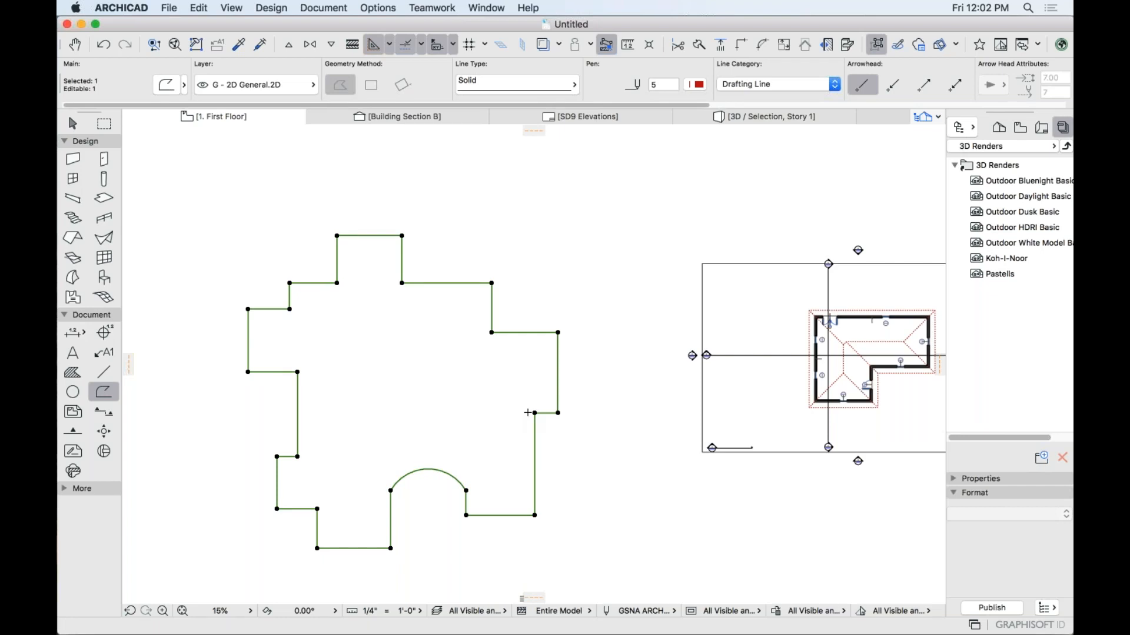
pyautogui.press('Escape')
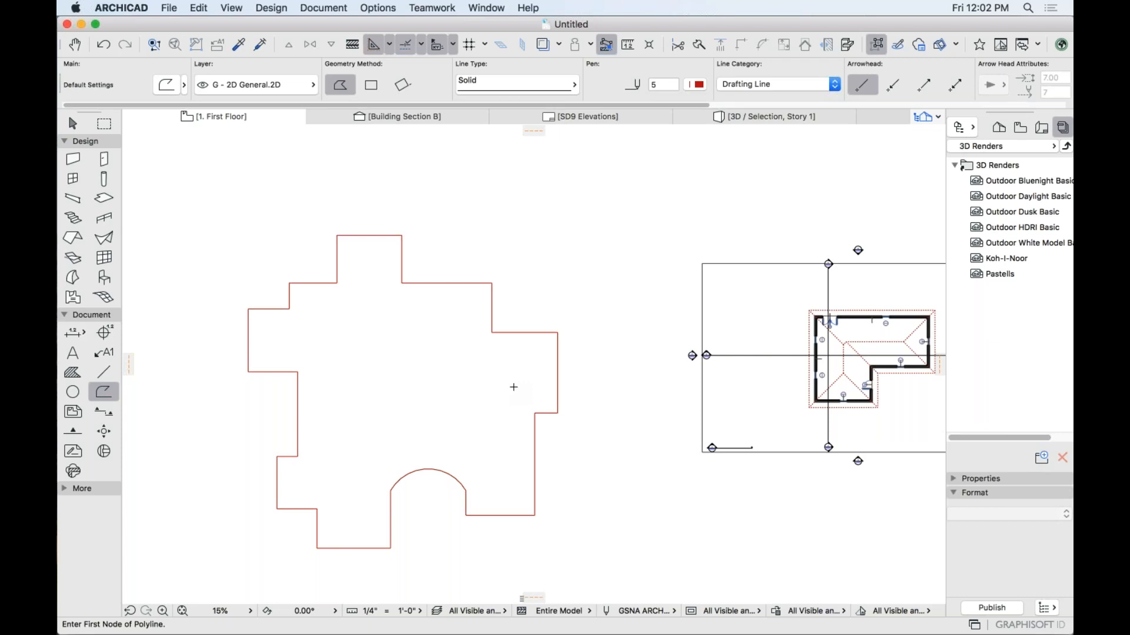
# Trace a trial polygon wall around the outline corners and close it.
pyautogui.click(73, 159)
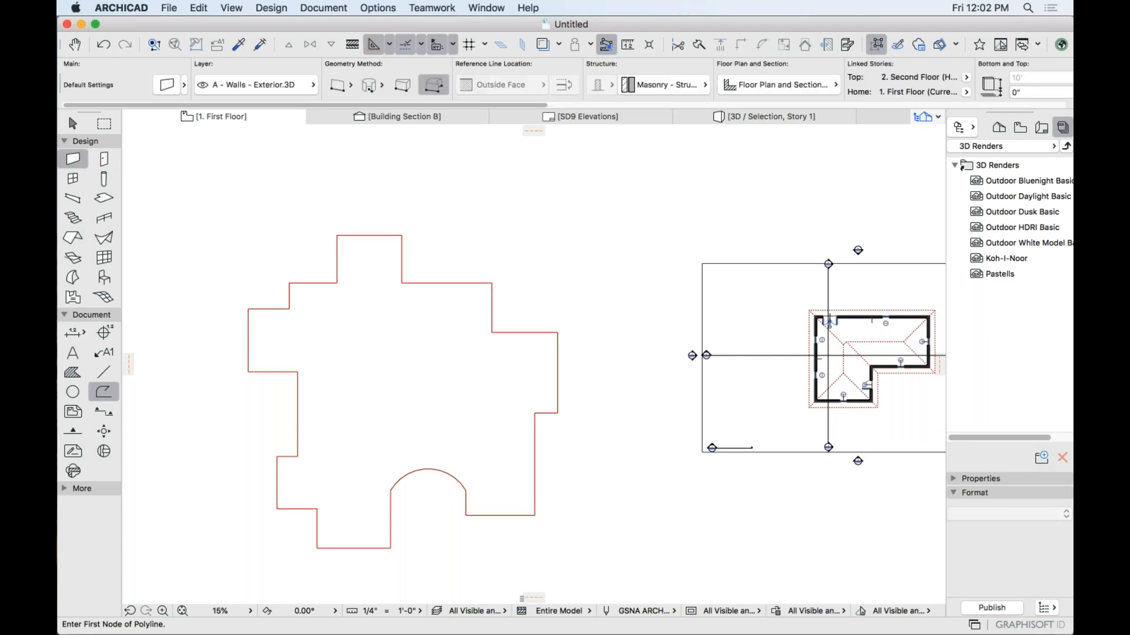
pyautogui.click(337, 283)
pyautogui.scroll(5, 292, 284)
pyautogui.click(285, 272)
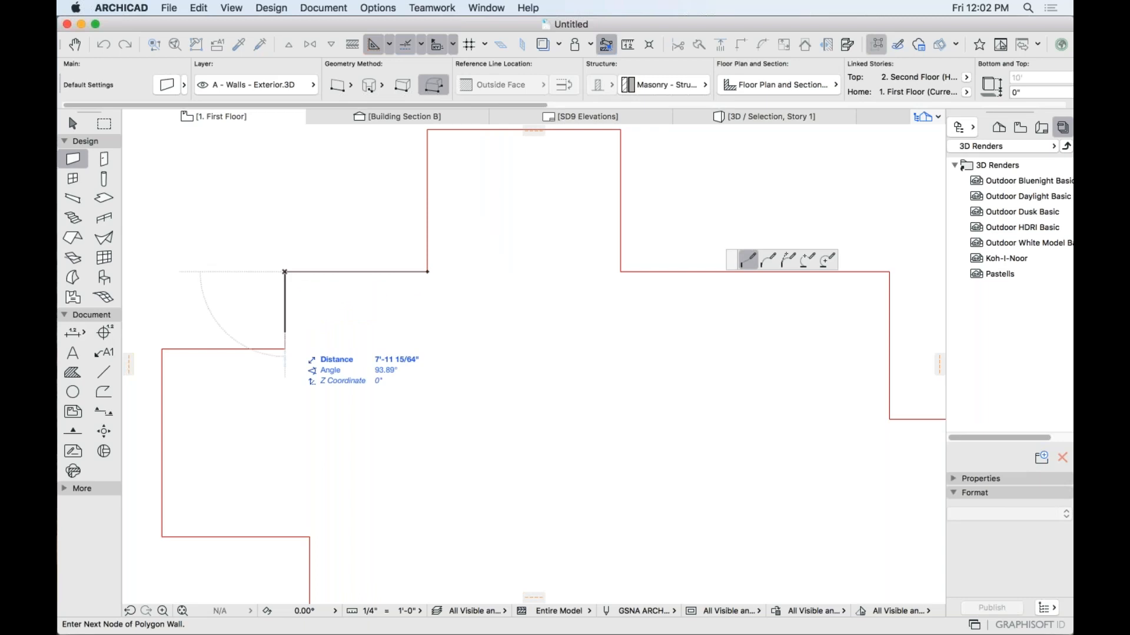
pyautogui.click(285, 349)
pyautogui.click(162, 349)
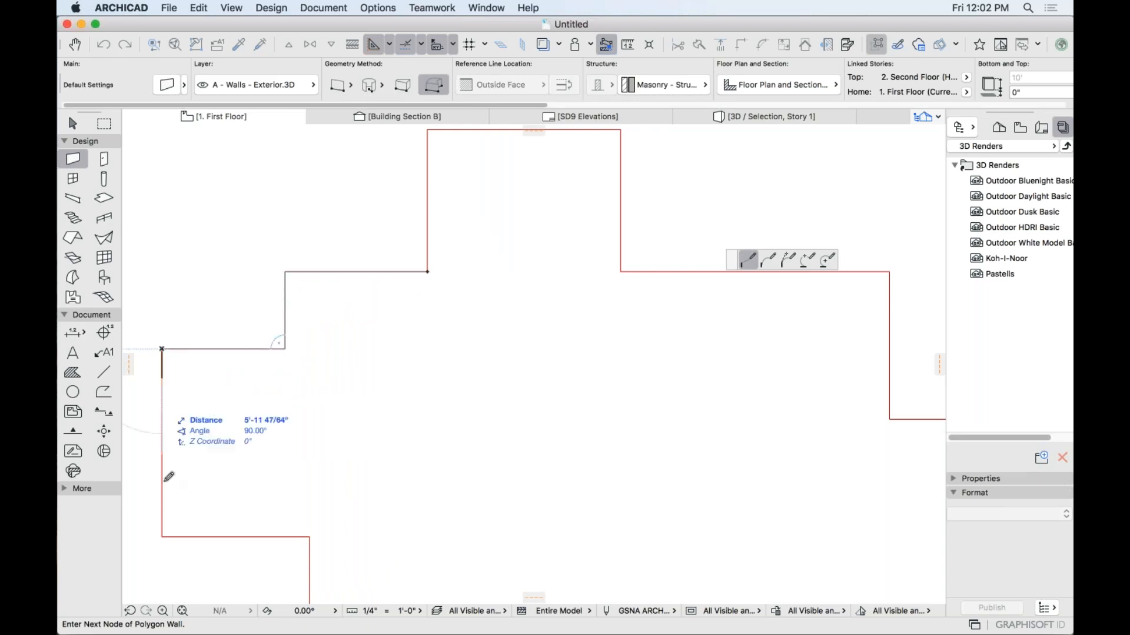
pyautogui.click(162, 537)
pyautogui.click(309, 537)
pyautogui.scroll(-1, 338, 555)
pyautogui.moveTo(343, 555); pyautogui.dragTo(295, 353, button='middle')
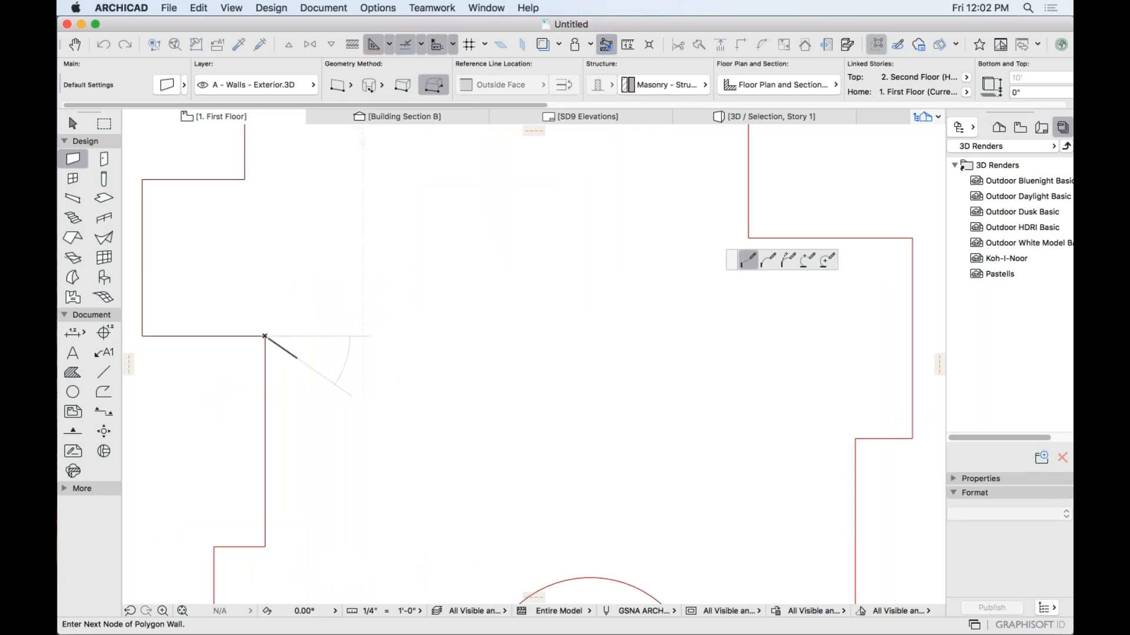
pyautogui.click(265, 547)
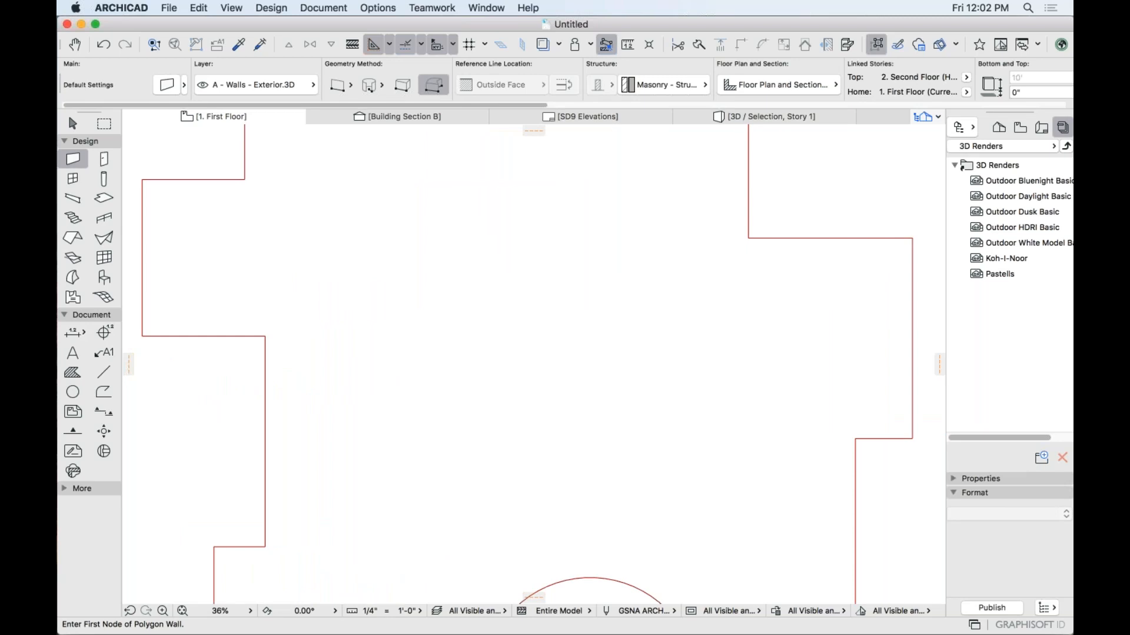
pyautogui.scroll(-5, 411, 502)
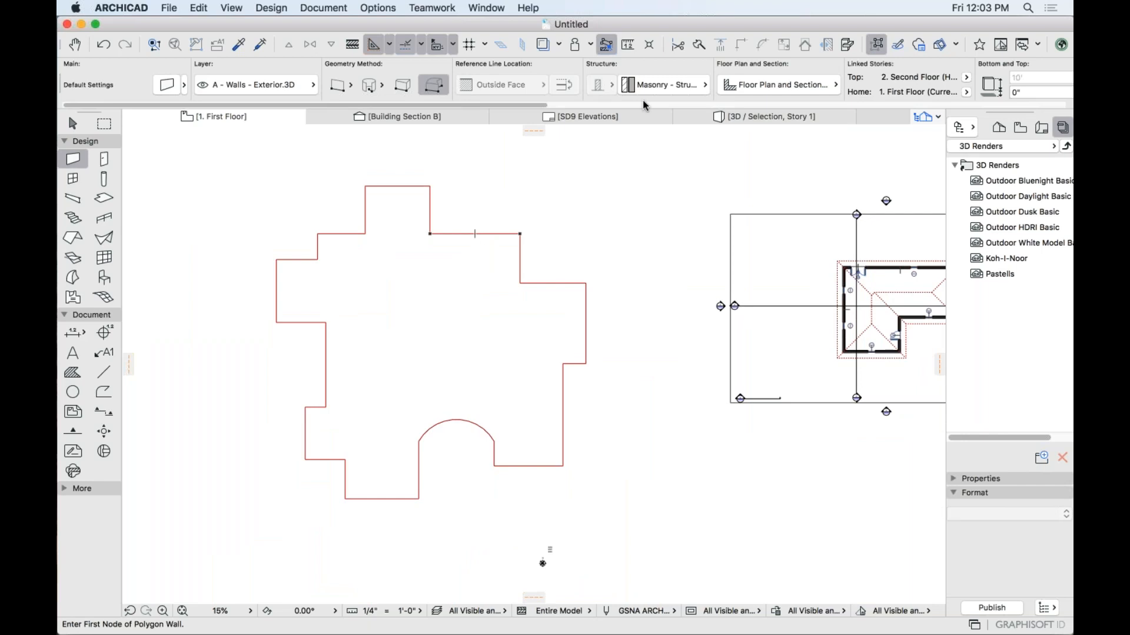
pyautogui.press('Escape')
# Keep Masonry - Structural as wall material, leave wall defaults unchanged, and choose the straight wall method.
pyautogui.click(73, 163)
pyautogui.click(638, 87)
pyautogui.click(638, 87)
pyautogui.click(167, 85)
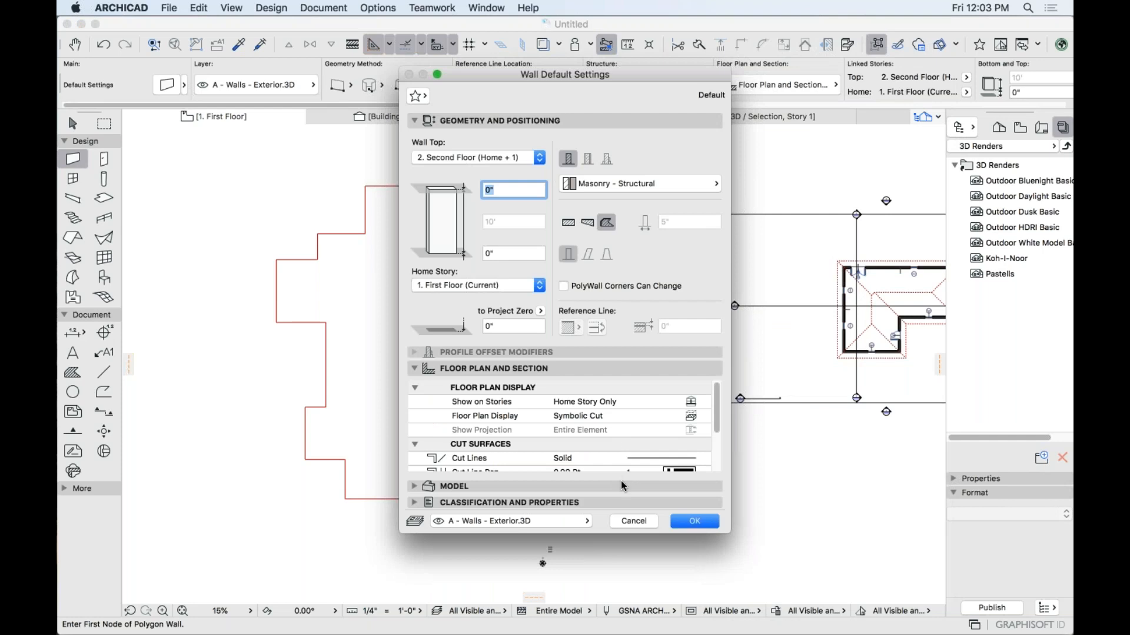
pyautogui.click(641, 522)
pyautogui.press('Escape')
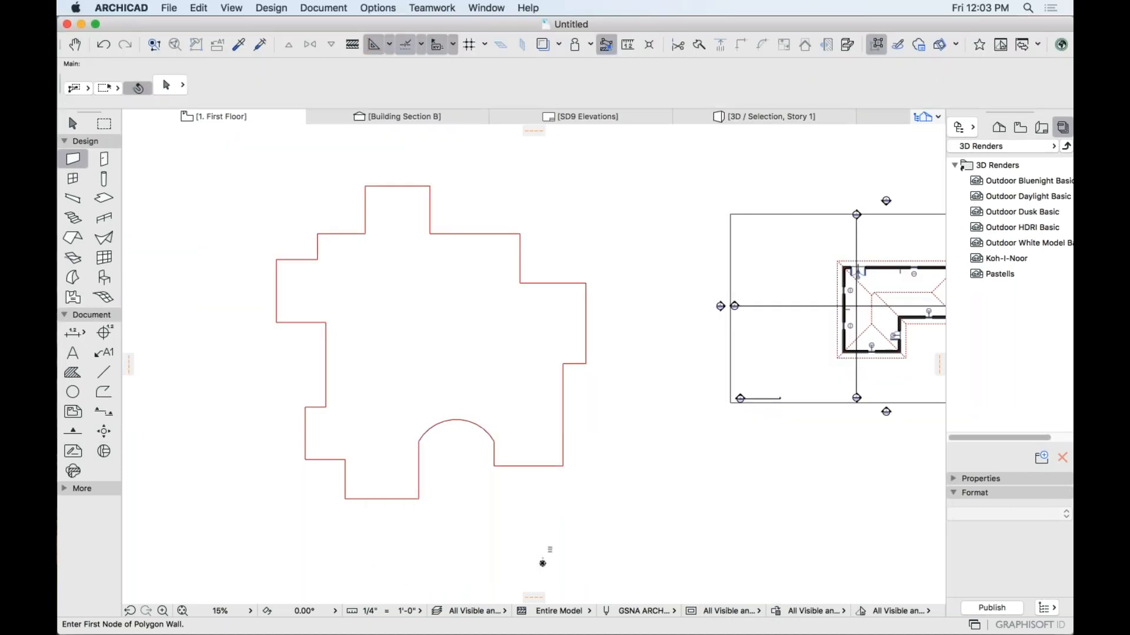
pyautogui.moveTo(696, 379); pyautogui.dragTo(646, 367, button='middle')
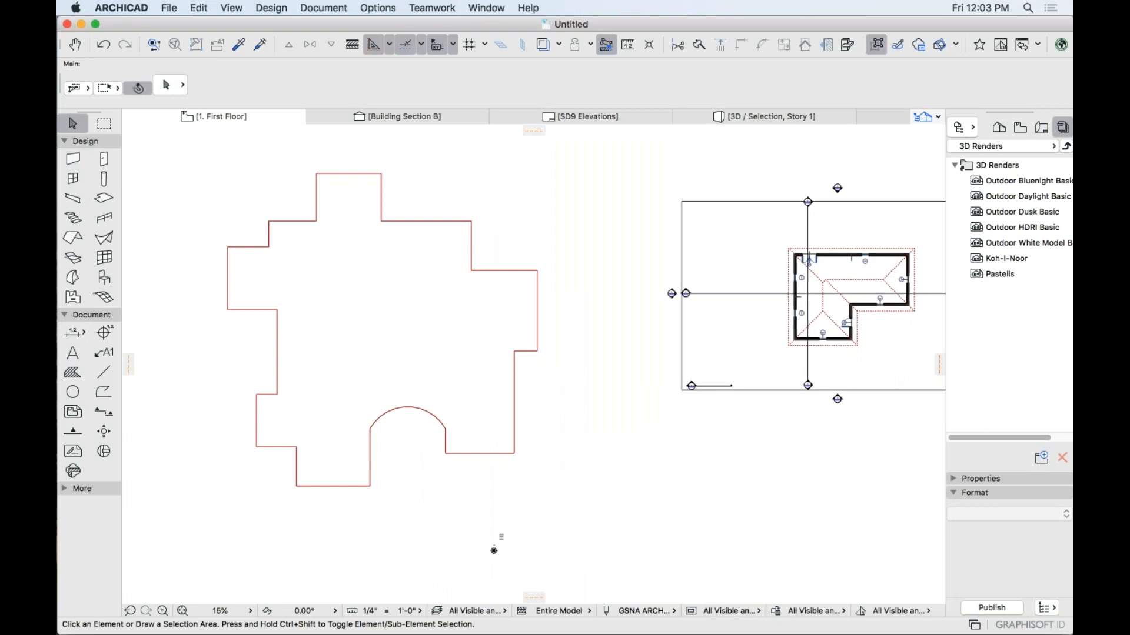
pyautogui.click(73, 159)
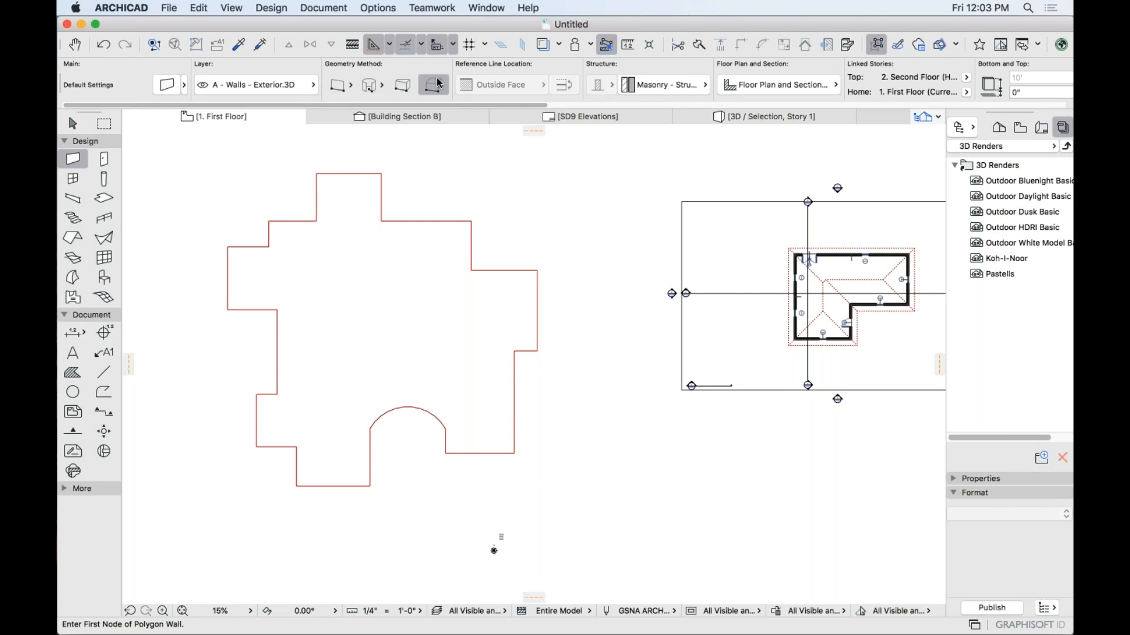
pyautogui.click(346, 86)
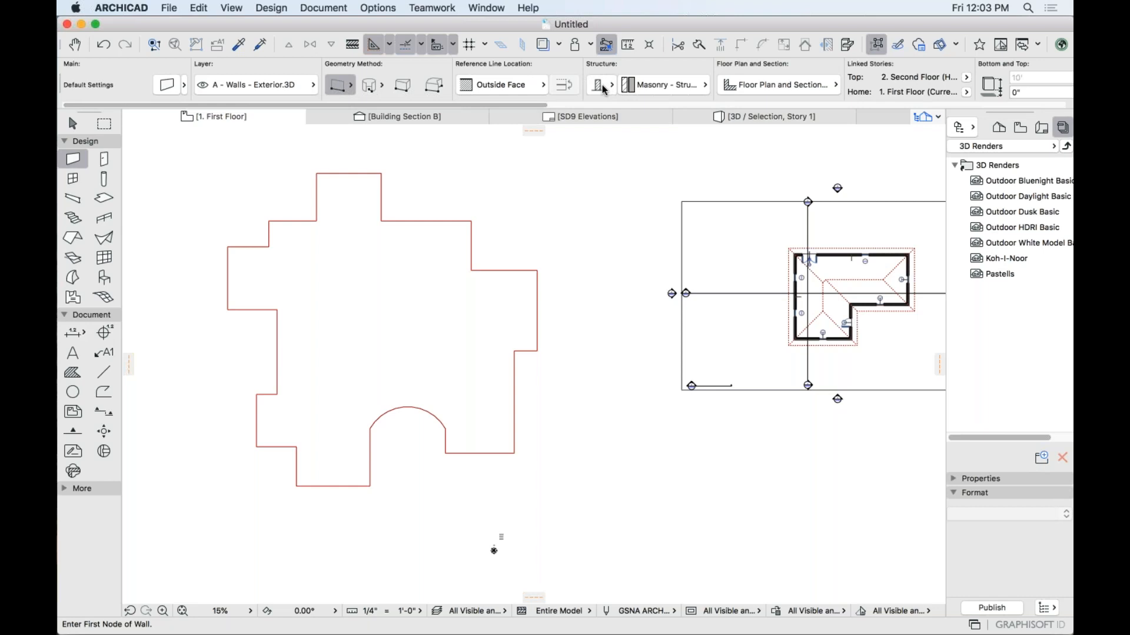
# Apply the Wall - Masonry - Structural favorite from the Walls > Exterior folder.
pyautogui.click(85, 160)
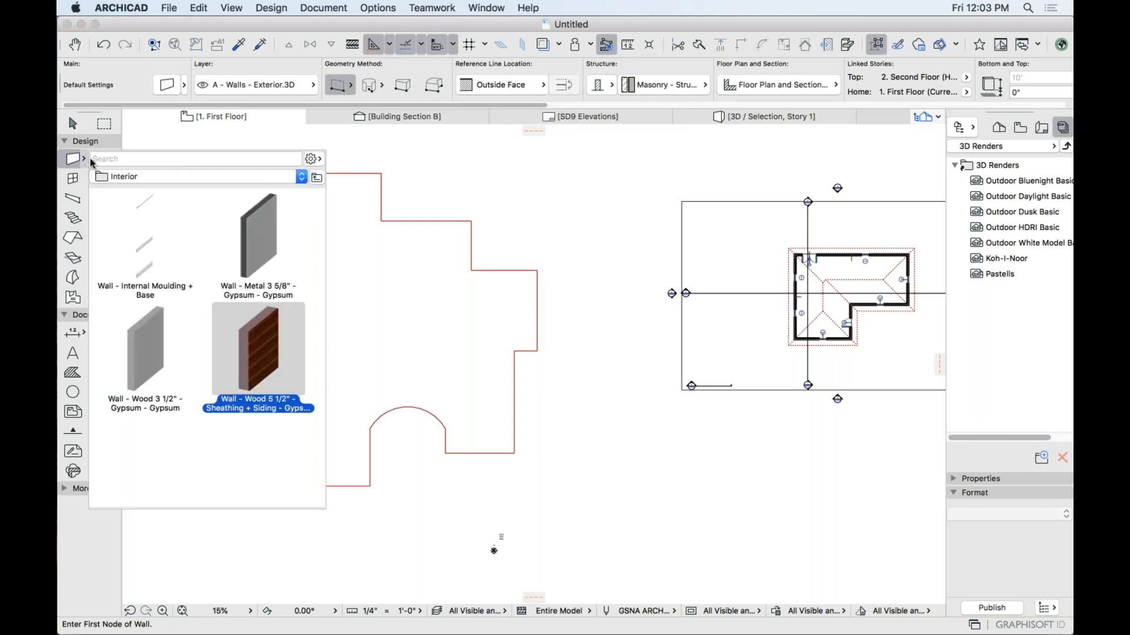
pyautogui.click(124, 179)
pyautogui.click(126, 169)
pyautogui.click(156, 235)
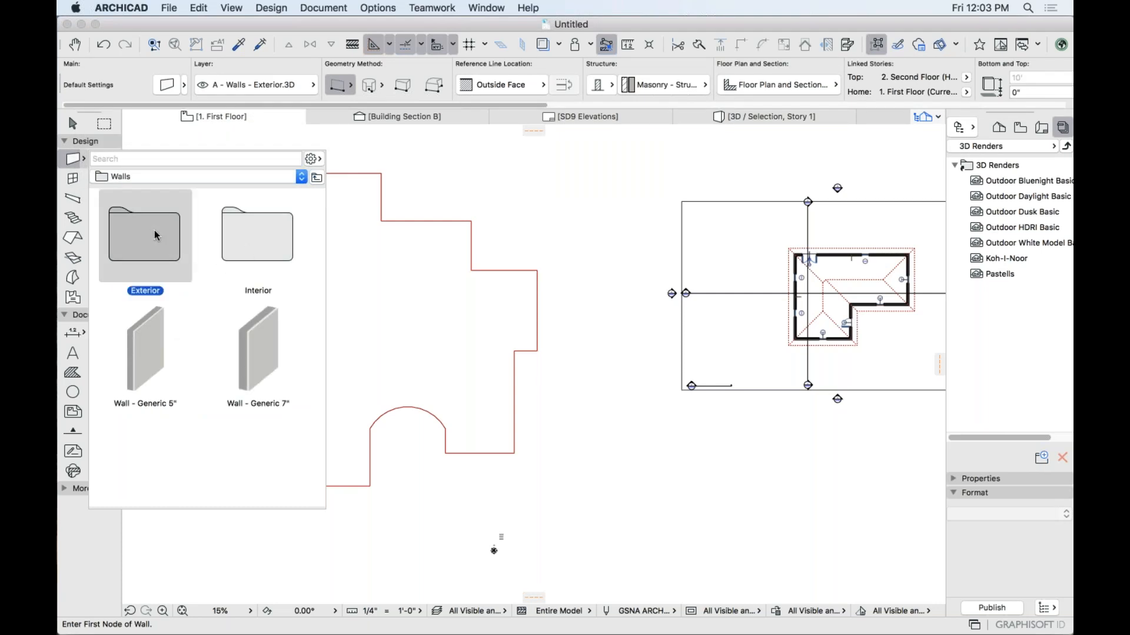
pyautogui.doubleClick(156, 235)
pyautogui.click(253, 241)
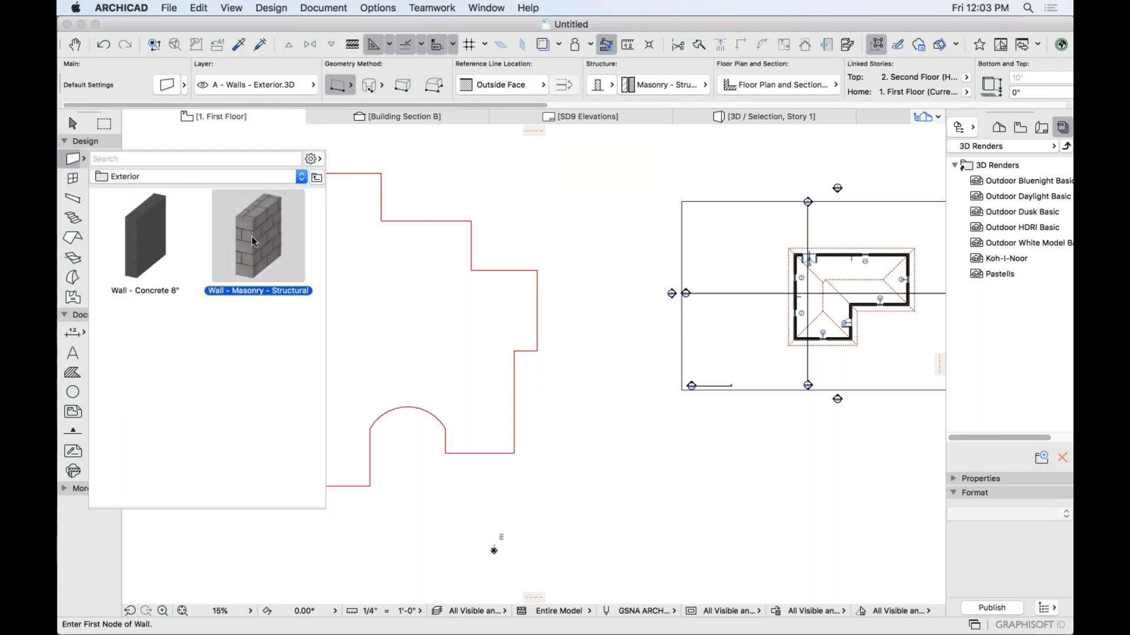
pyautogui.doubleClick(256, 249)
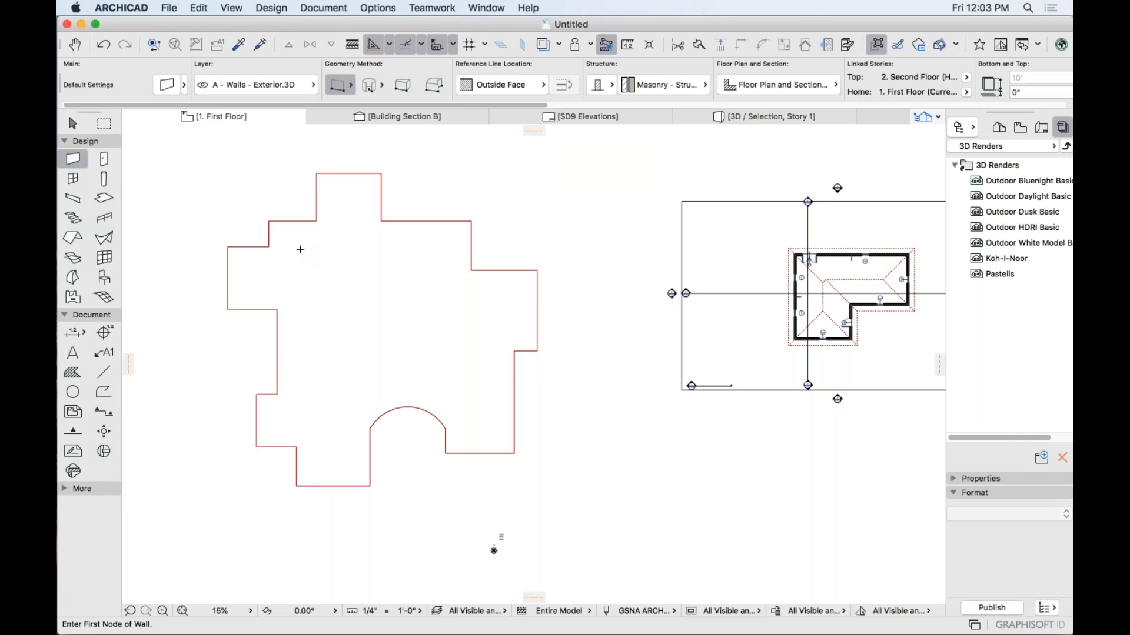
# Magic-wand masonry walls along the entire stepped outline, including the curved notch.
pyautogui.scroll(3, 426, 333)
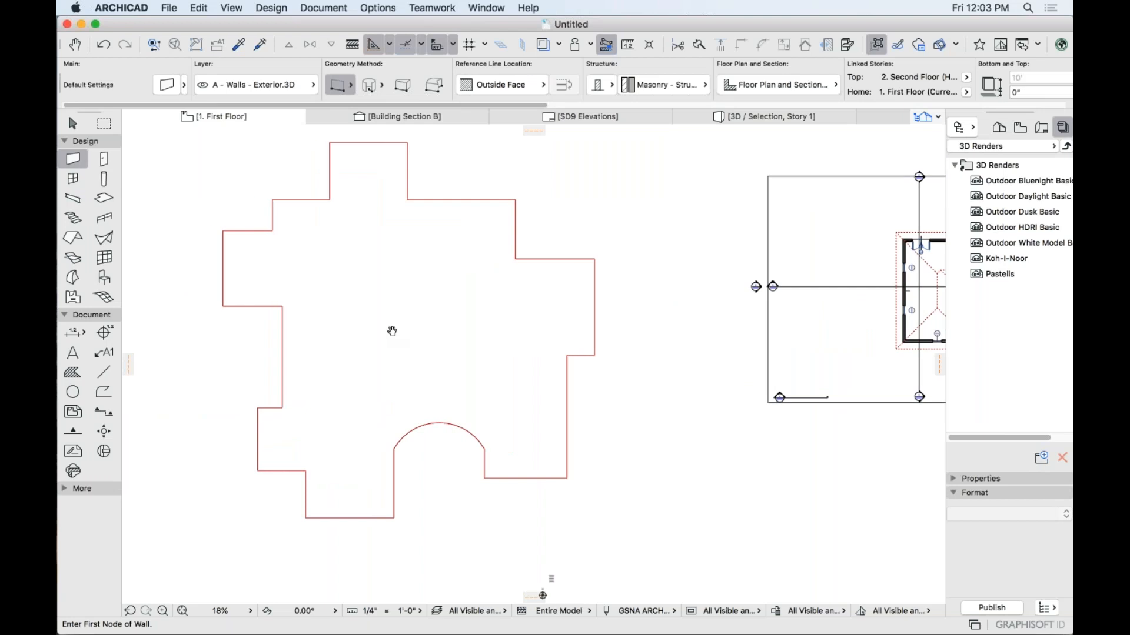
pyautogui.scroll(-1, 426, 333)
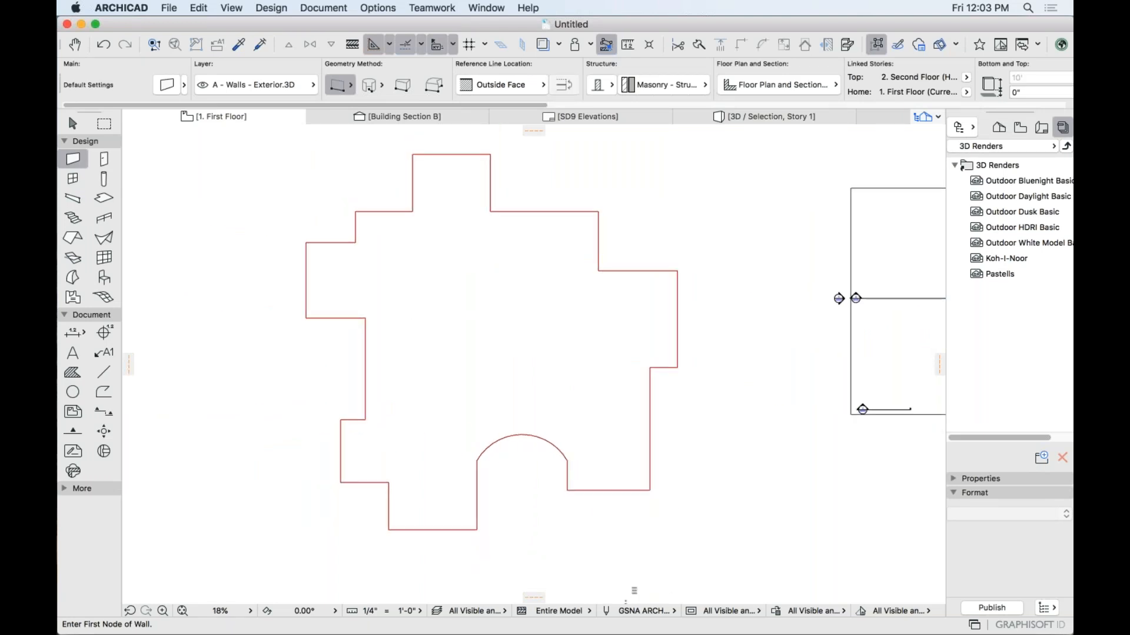
pyautogui.scroll(2, 425, 333)
pyautogui.moveTo(426, 333); pyautogui.dragTo(448, 348, button='middle')
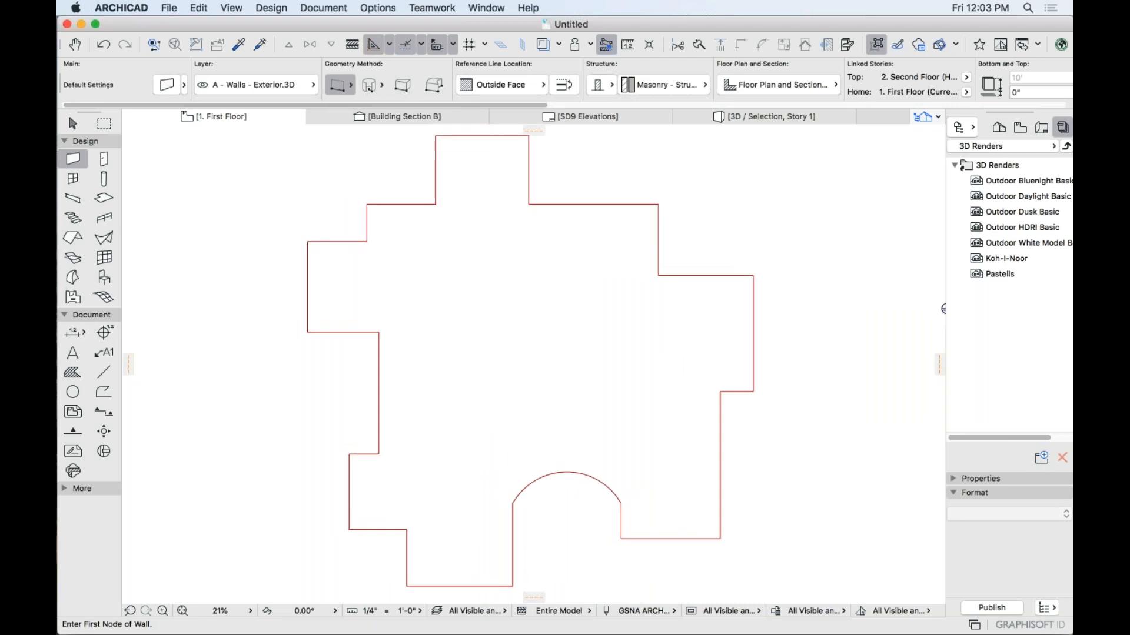
pyautogui.click(448, 289)
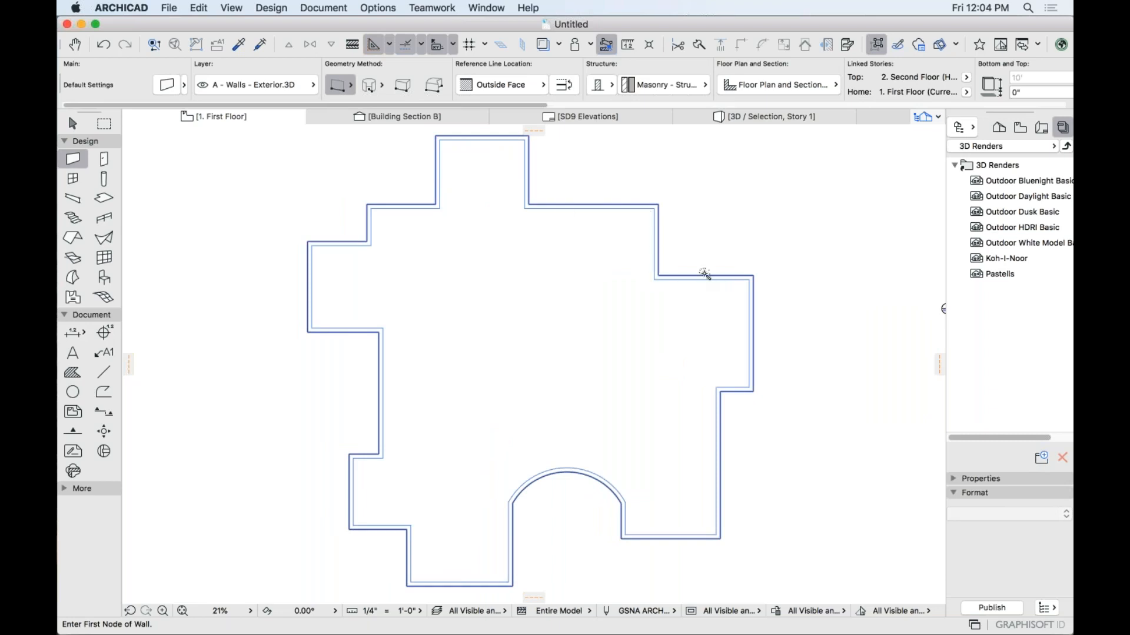
# Set the wall reference line to Center and regenerate the walls along the outline.
pyautogui.click(541, 88)
pyautogui.click(562, 106)
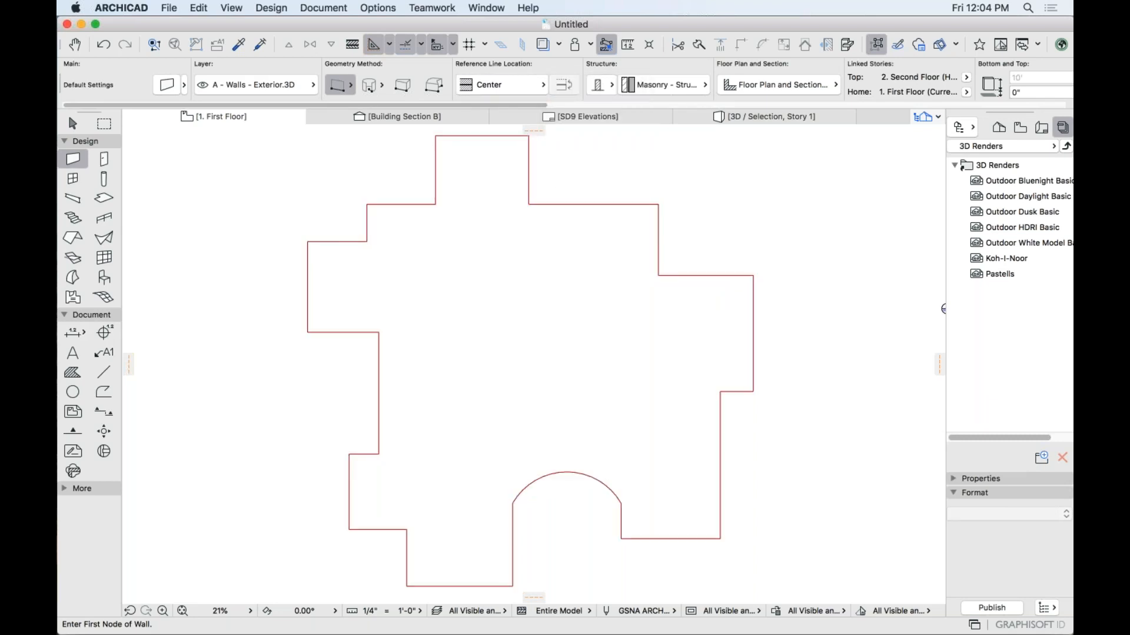
pyautogui.click(570, 219)
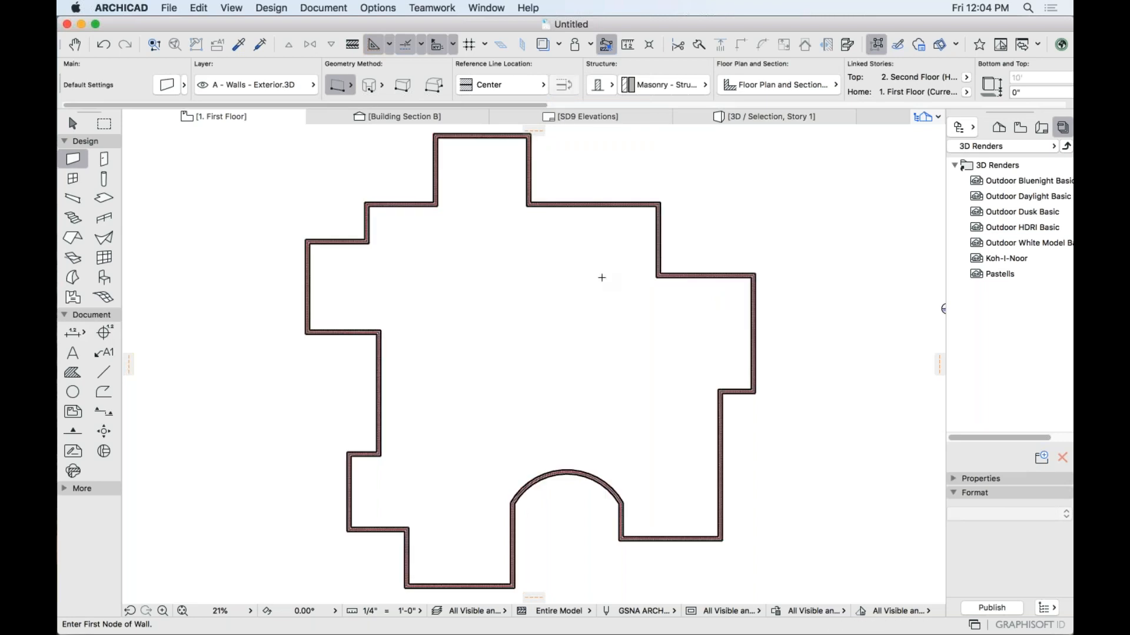
# Orbit the full-height walls in 3D to check them, then return to the floor plan.
pyautogui.press('F5')
pyautogui.scroll(-10, 405, 283)
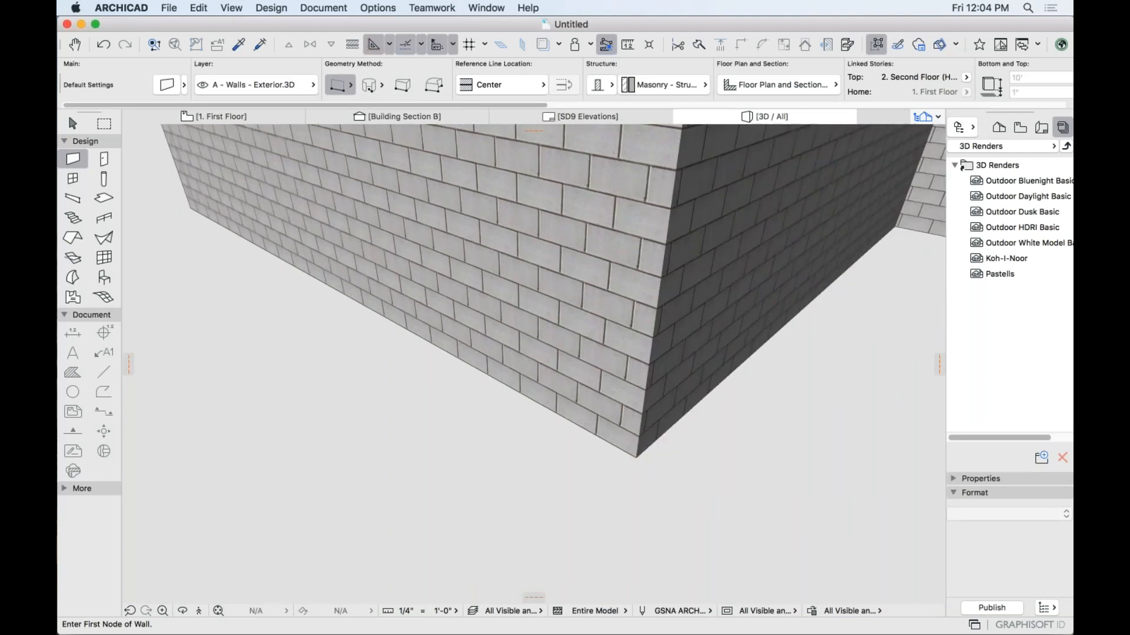
pyautogui.scroll(-2, 405, 283)
pyautogui.keyDown('shift'); pyautogui.moveTo(405, 283); pyautogui.dragTo(347, 272, button='middle'); pyautogui.keyUp('shift')
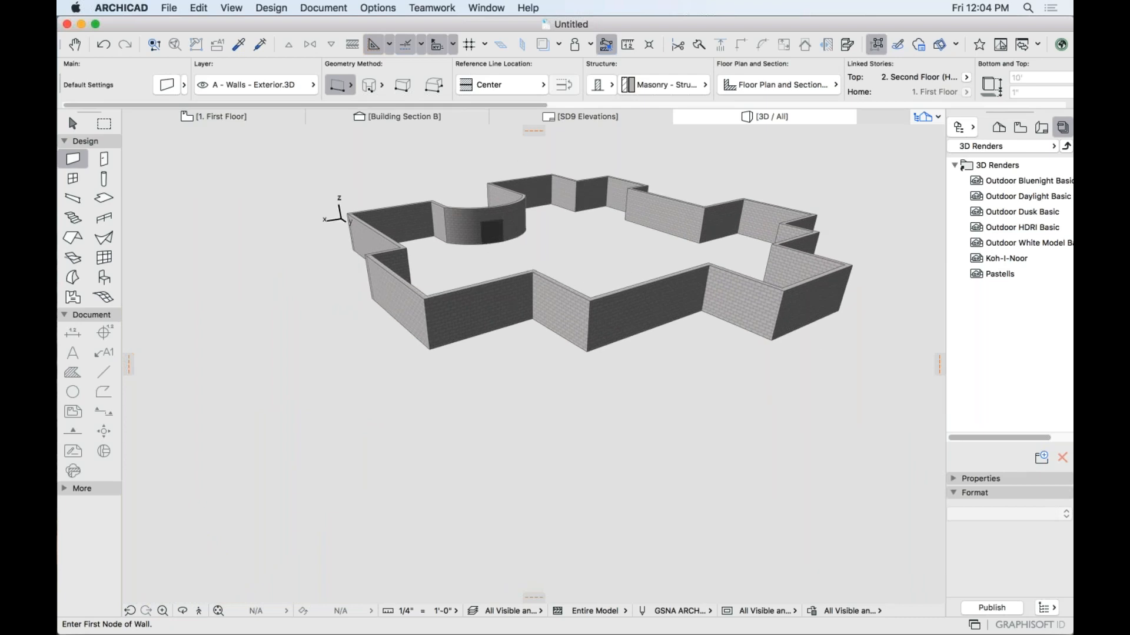
pyautogui.press('F2')
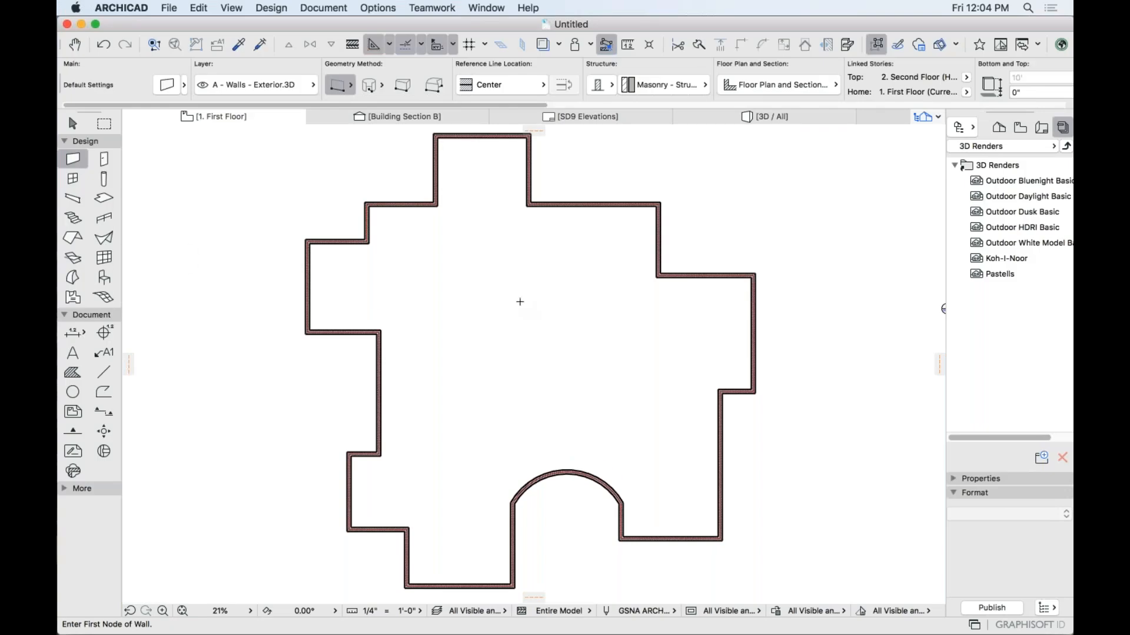
# Magic-wand hip roofs over the masonry wall outline and view them in 3D.
pyautogui.click(72, 237)
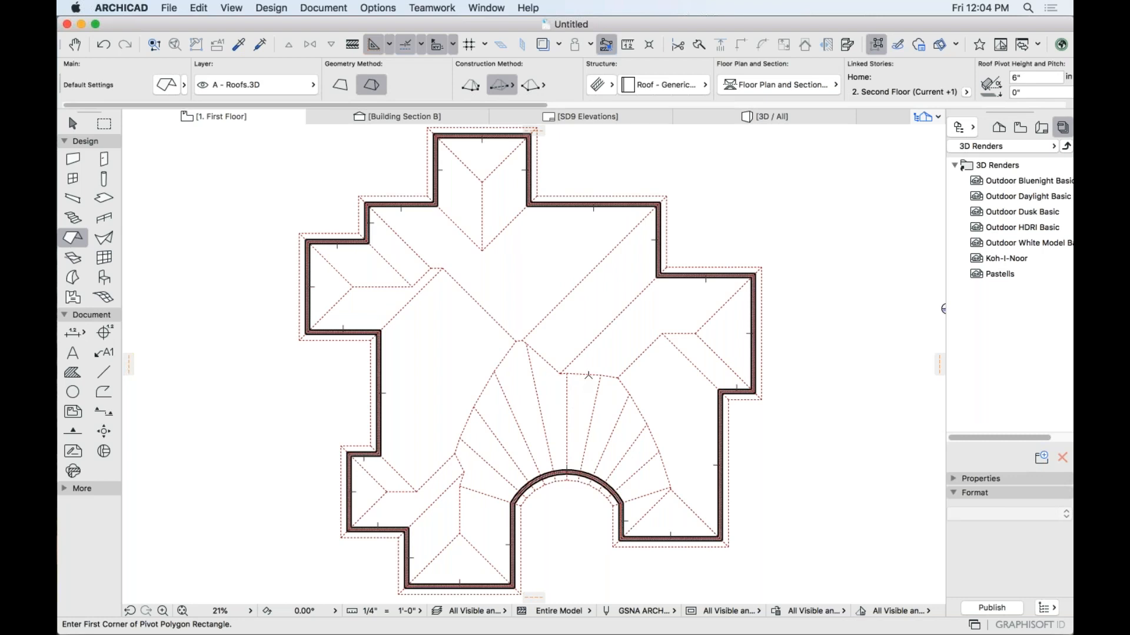
pyautogui.hscroll(5, 834, 91)
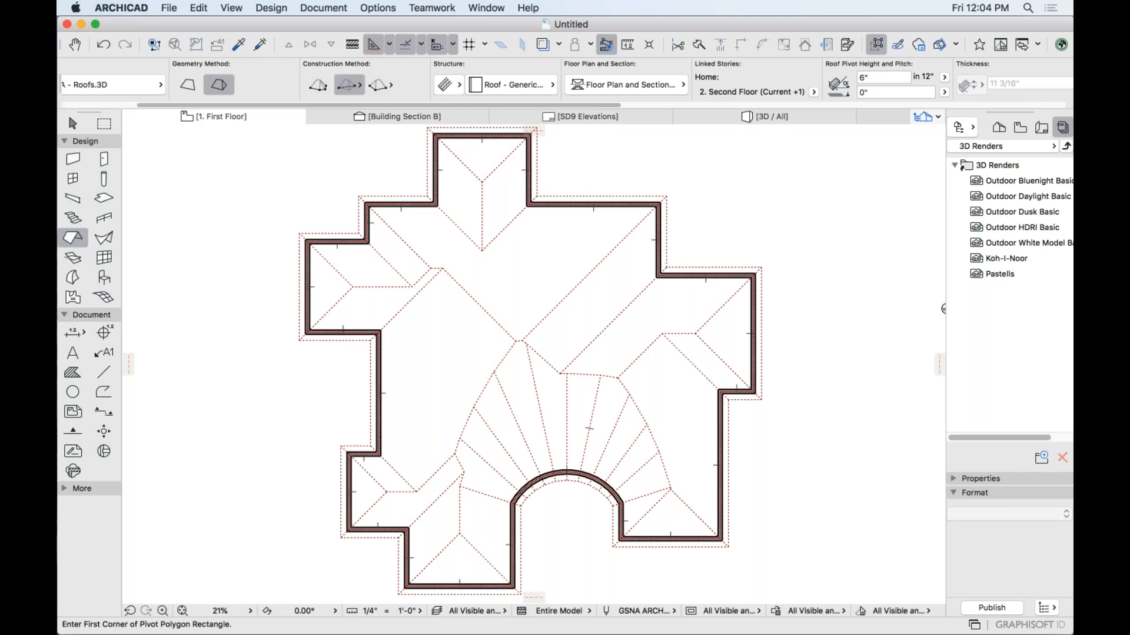
pyautogui.press('F3')
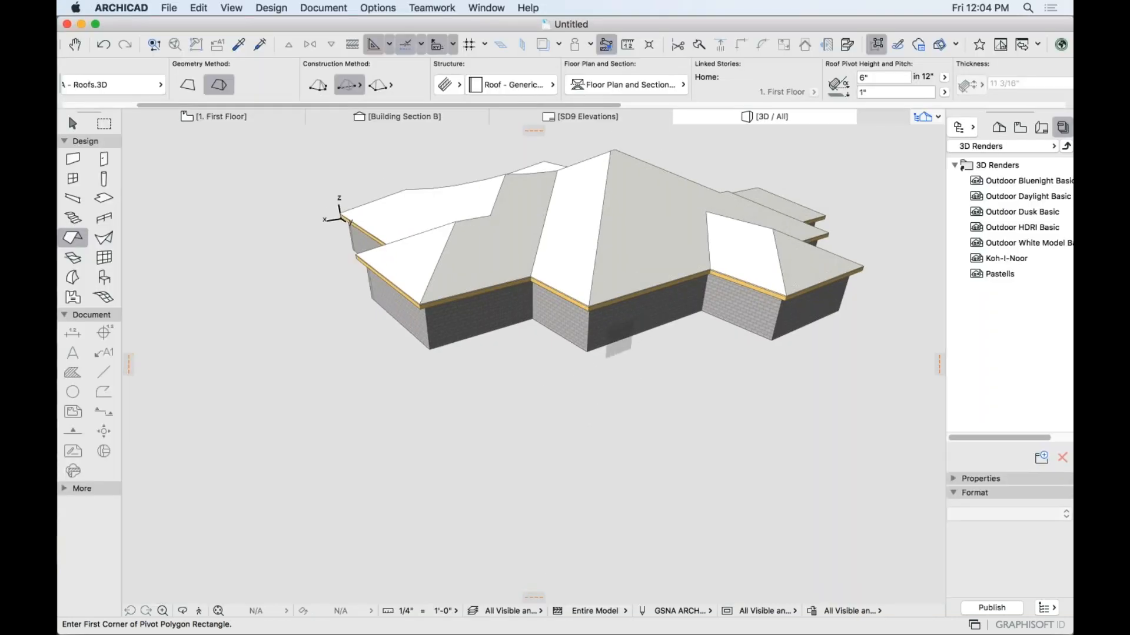
# Transfer the neighbouring house's brown shingle roof settings onto the new hip roof.
pyautogui.scroll(5, 669, 353)
pyautogui.keyDown('shift'); pyautogui.moveTo(669, 353); pyautogui.dragTo(671, 330, button='middle'); pyautogui.keyUp('shift')
pyautogui.keyDown('shift'); pyautogui.moveTo(238, 313); pyautogui.dragTo(526, 410, button='middle'); pyautogui.keyUp('shift')
pyautogui.keyDown('shift'); pyautogui.moveTo(639, 411); pyautogui.dragTo(612, 353, button='middle'); pyautogui.keyUp('shift')
pyautogui.moveTo(695, 321); pyautogui.dragTo(523, 452, button='middle')
pyautogui.keyDown('alt'); pyautogui.click(769, 268); pyautogui.keyUp('alt')
pyautogui.keyDown('alt'); pyautogui.keyDown('super'); pyautogui.click(303, 312); pyautogui.keyUp('super'); pyautogui.keyUp('alt')
# Orbit to inspect the restyled roof, then return to the 1. First Floor plan.
pyautogui.scroll(-3, 523, 452)
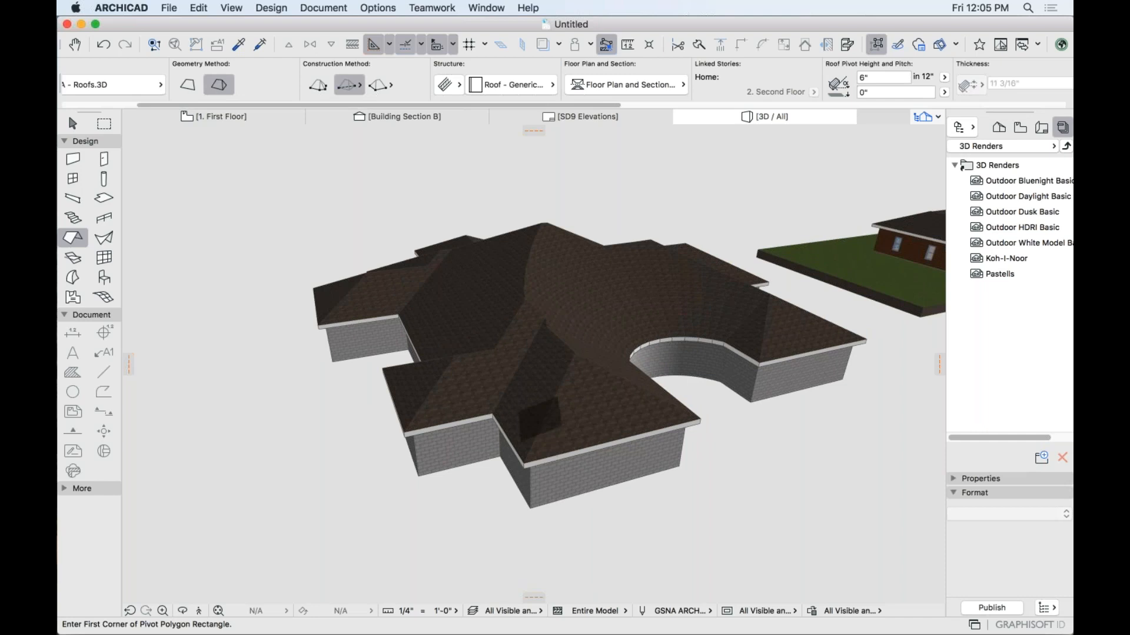
pyautogui.moveTo(663, 436); pyautogui.dragTo(506, 394, button='middle')
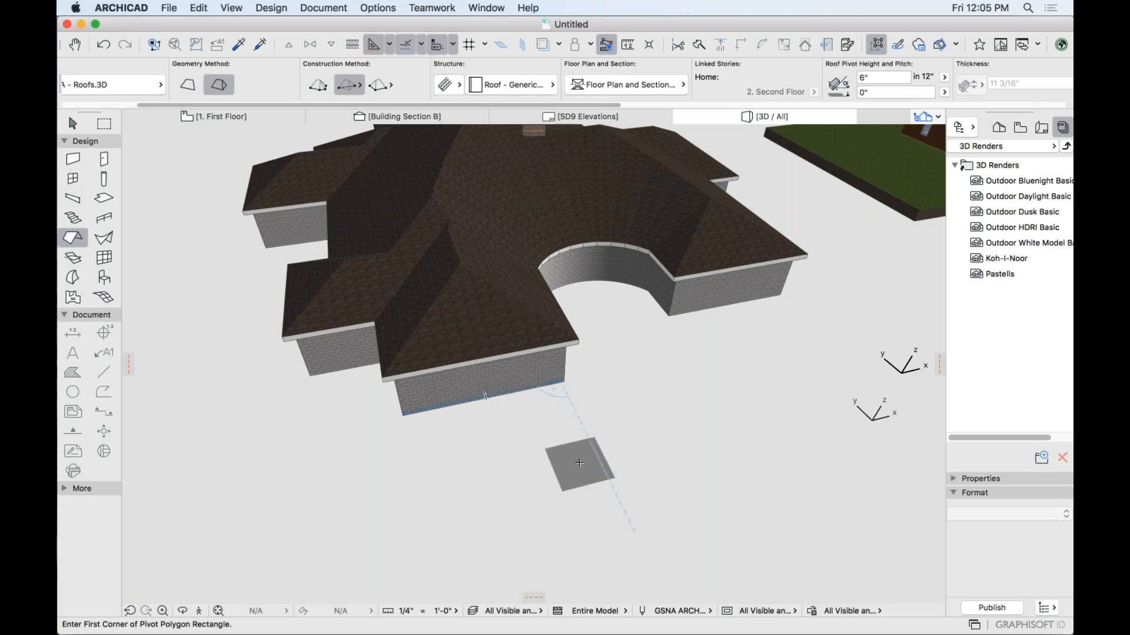
pyautogui.press('F2')
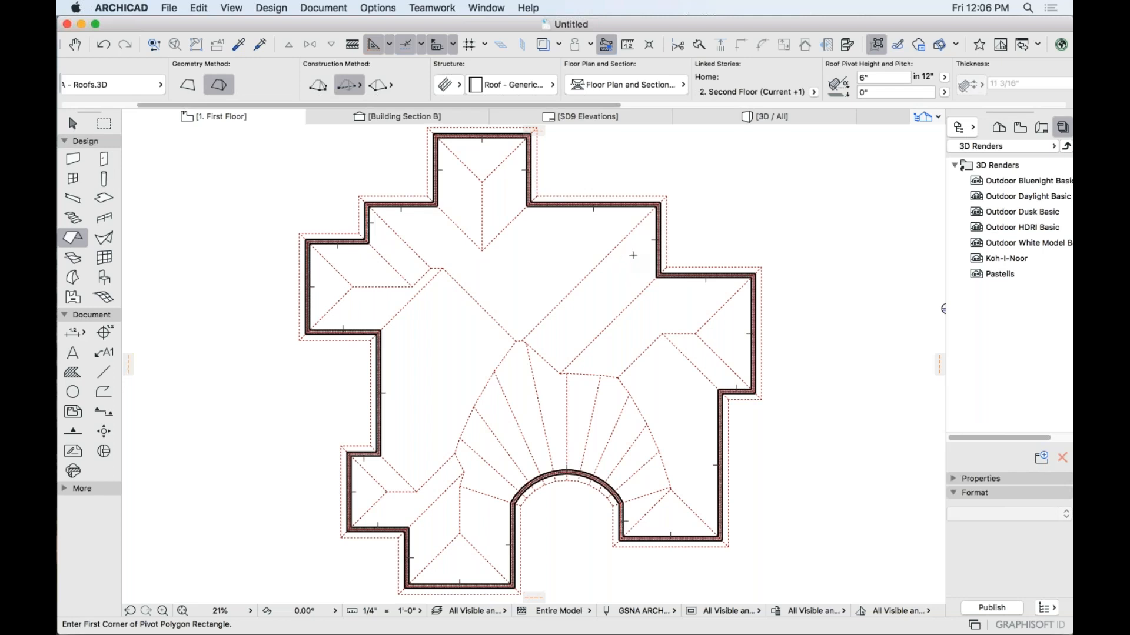
# Dismiss the Design menu unused, zoom into the upper roof wing, and select the Dimension tool.
pyautogui.scroll(-2, 628, 388)
pyautogui.moveTo(628, 388); pyautogui.dragTo(689, 374, button='middle')
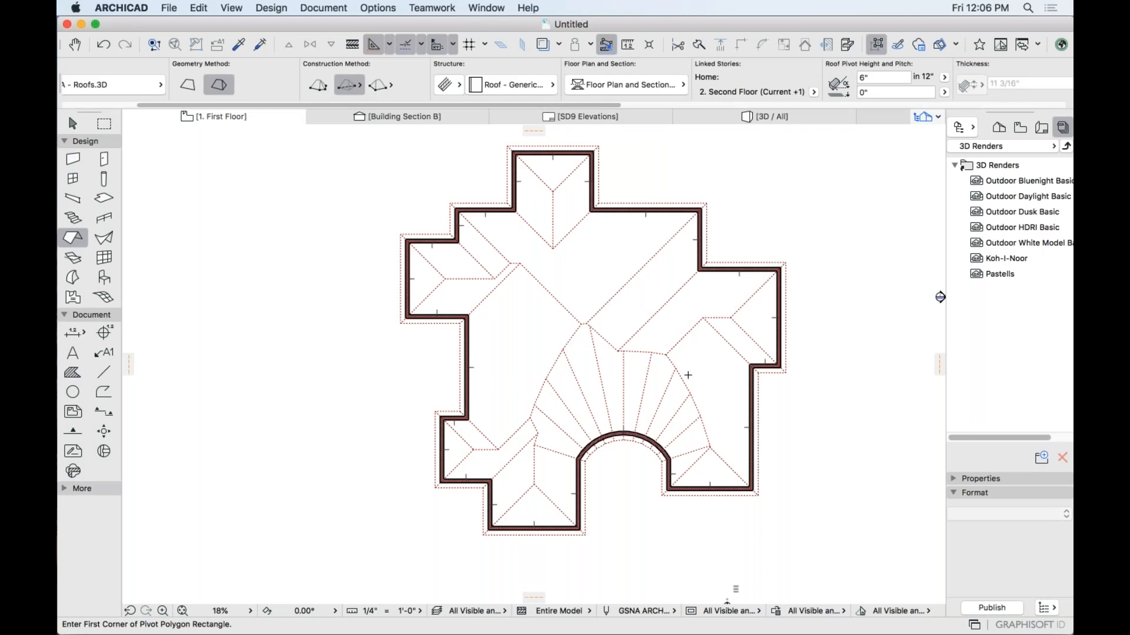
pyautogui.click(279, 12)
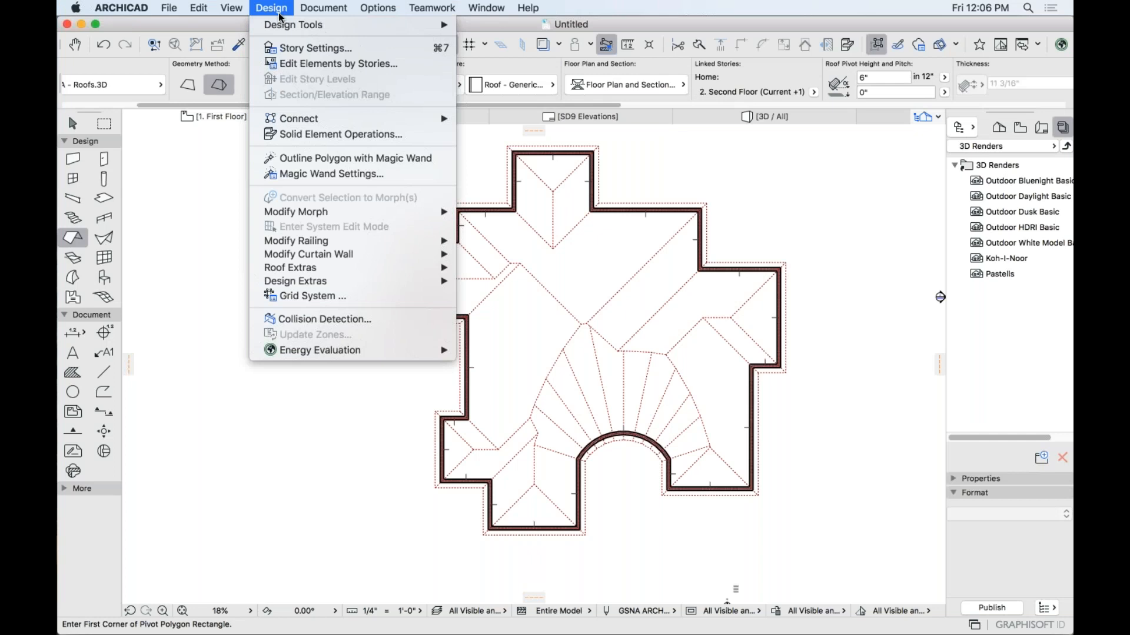
pyautogui.click(337, 174)
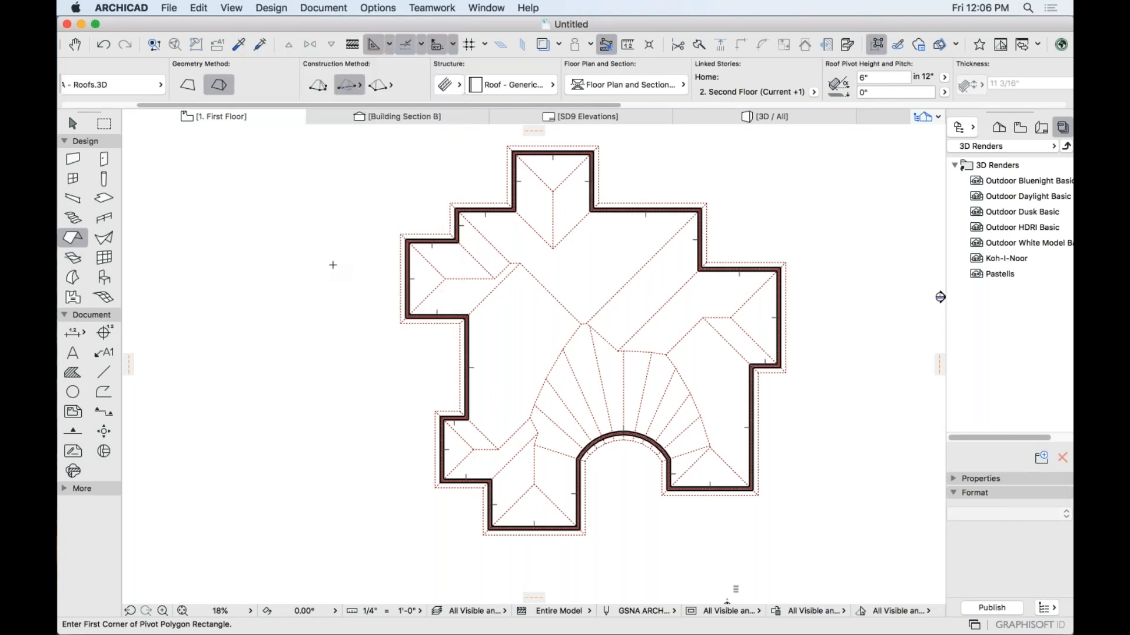
pyautogui.moveTo(473, 314); pyautogui.dragTo(271, 409, button='middle')
pyautogui.scroll(5, 347, 227)
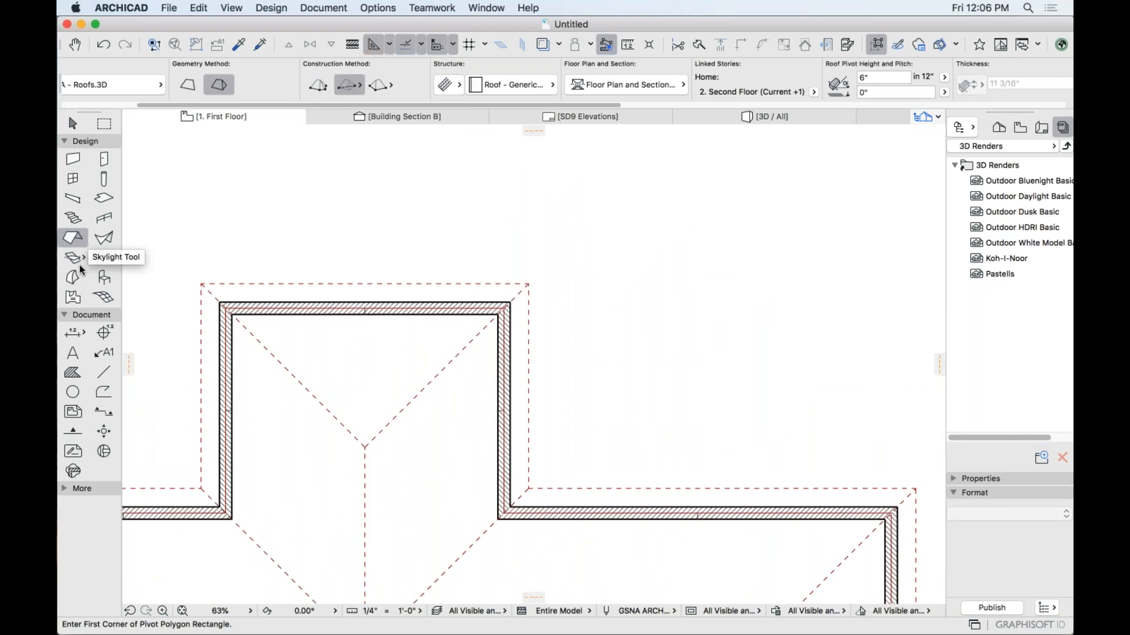
pyautogui.click(73, 332)
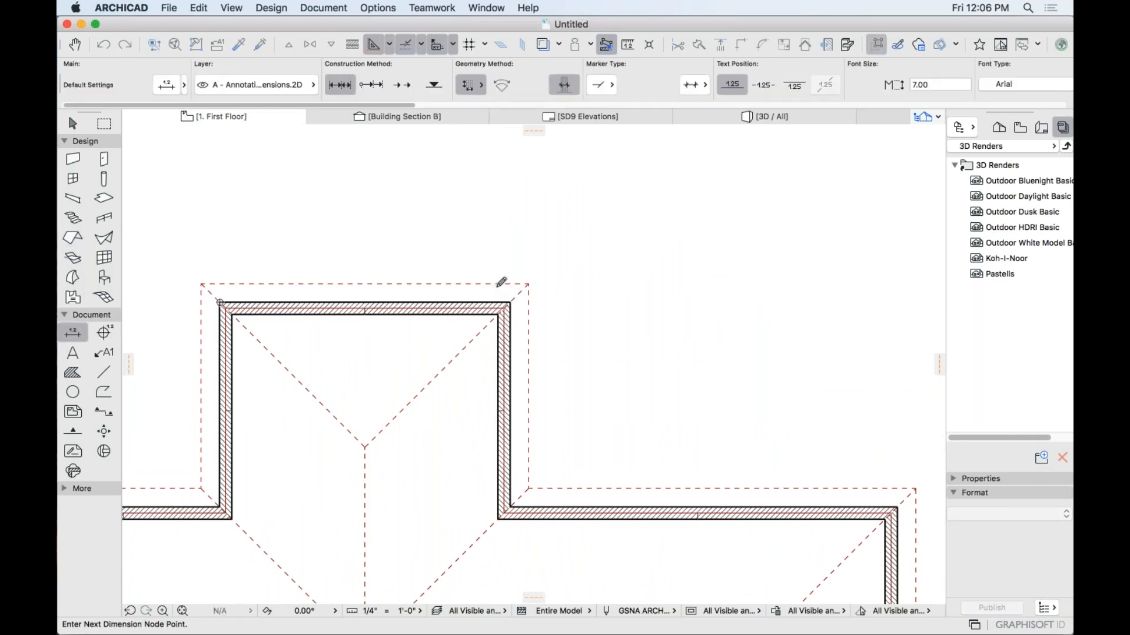
# Pick the upper wall corners of the top wing and right wing for a dimension chain.
pyautogui.click(510, 302)
pyautogui.moveTo(560, 345); pyautogui.dragTo(495, 248, button='middle')
pyautogui.scroll(-1, 538, 311)
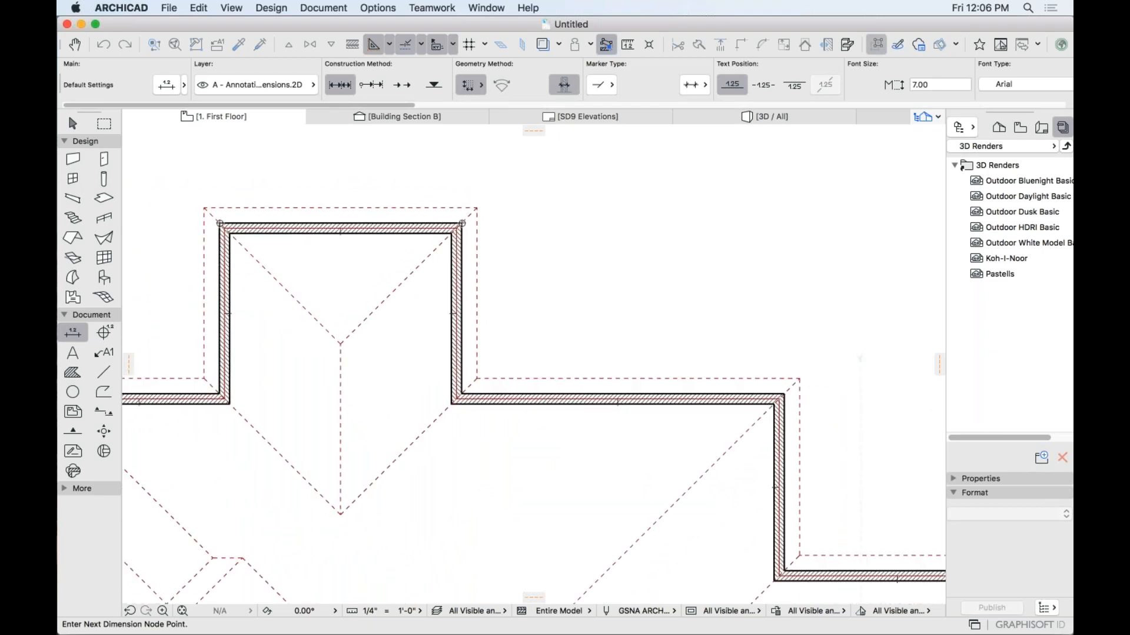
pyautogui.click(785, 394)
pyautogui.hscroll(5, 843, 397)
pyautogui.scroll(-3, 843, 397)
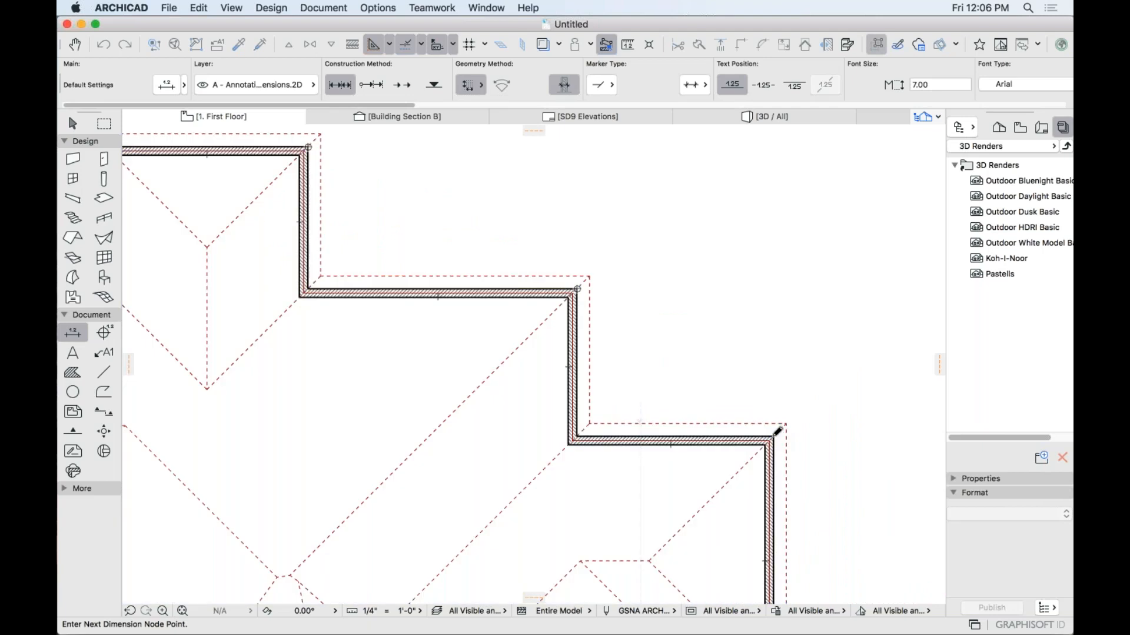
pyautogui.click(773, 436)
pyautogui.scroll(-3, 774, 454)
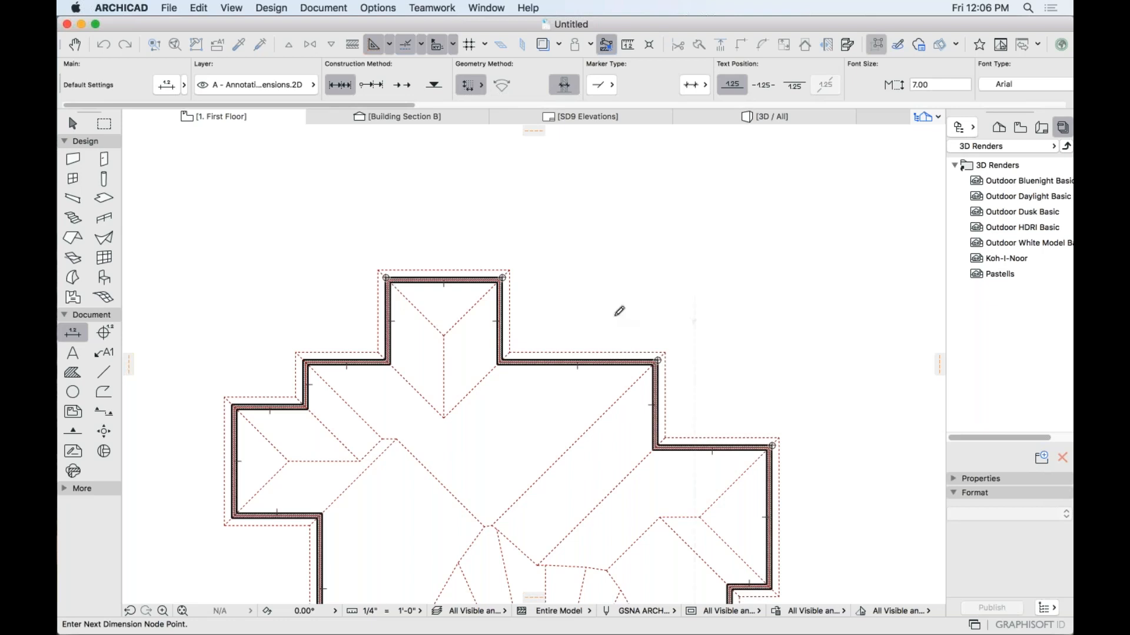
# Place the dimension line above the building, showing 31'-5 31/64" and 23'-0 21/64" segments.
pyautogui.doubleClick(616, 242)
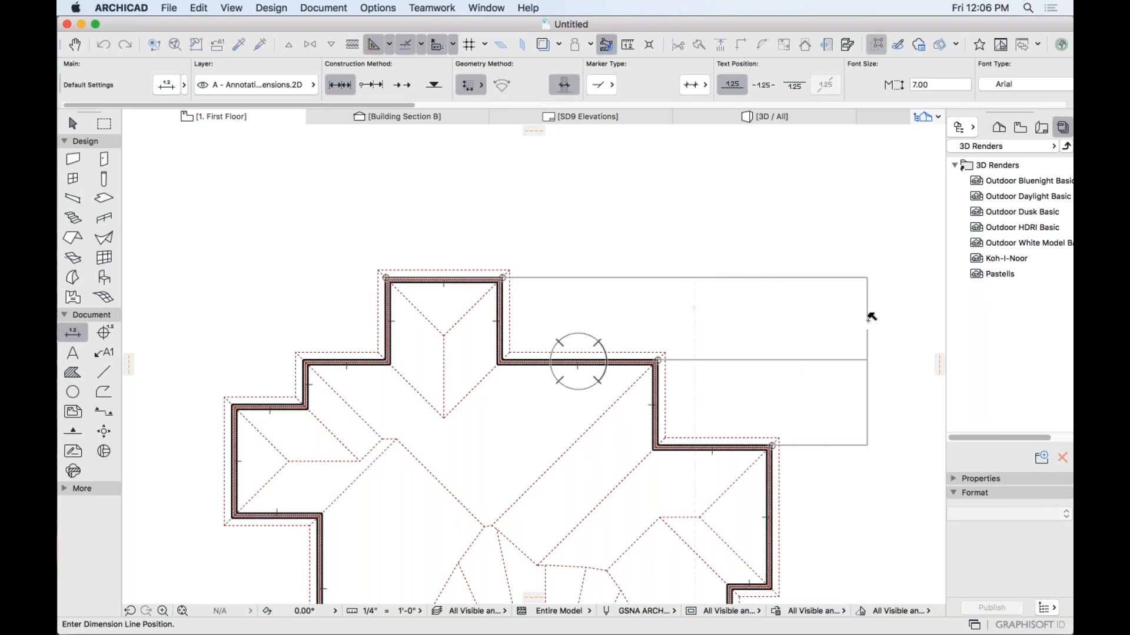
pyautogui.click(867, 315)
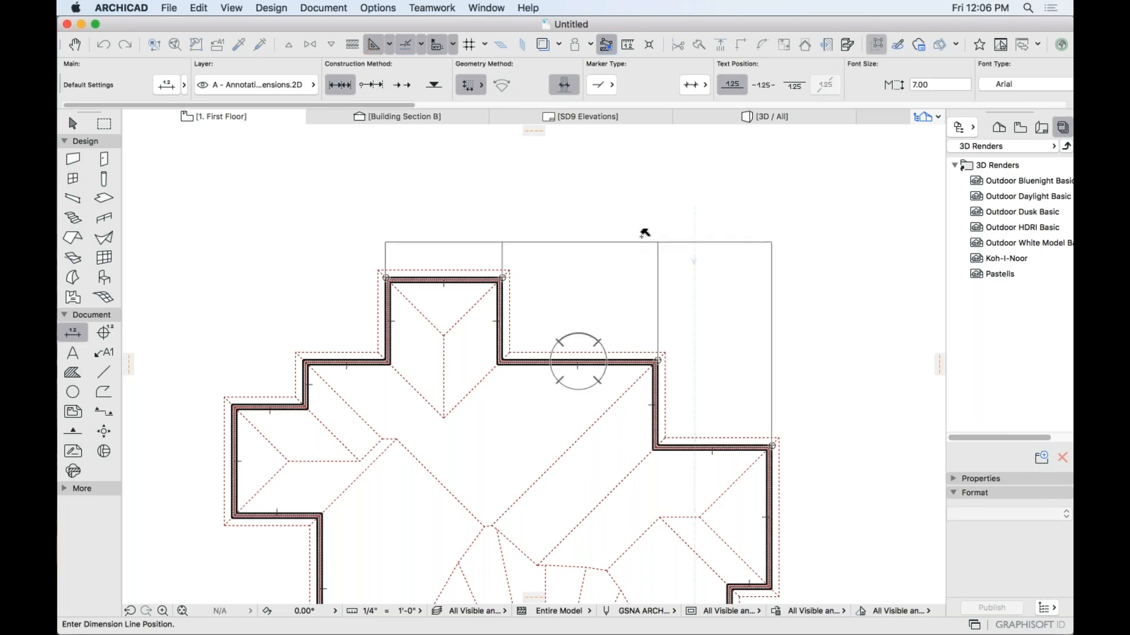
pyautogui.click(613, 231)
pyautogui.scroll(2, 586, 206)
pyautogui.scroll(5, 586, 206)
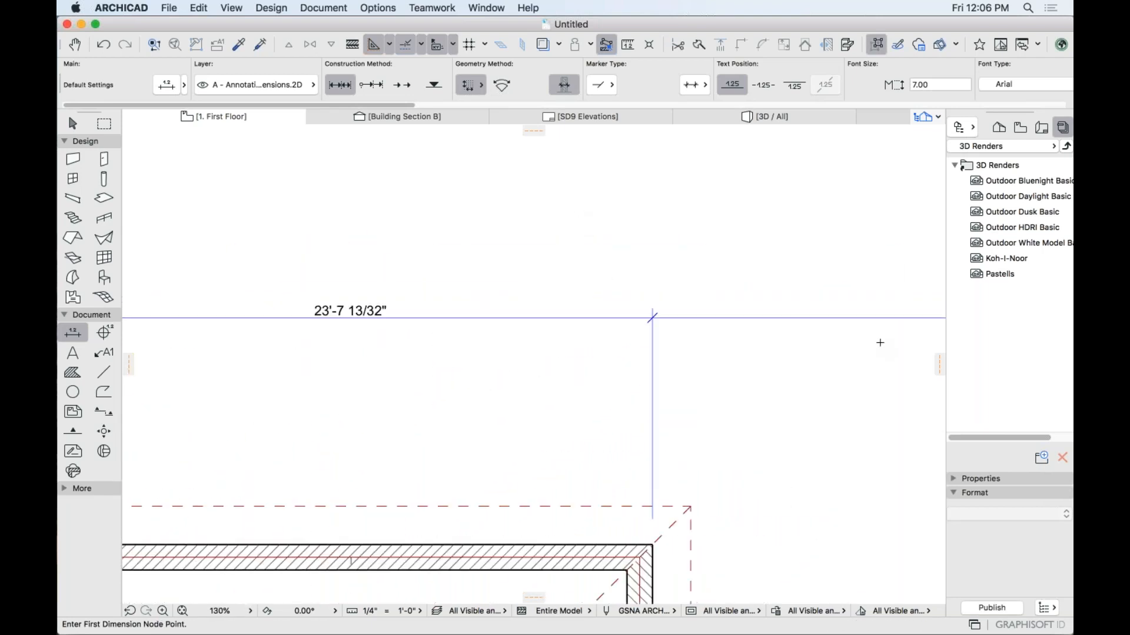
pyautogui.scroll(-5, 879, 342)
pyautogui.moveTo(860, 352); pyautogui.dragTo(304, 313, button='middle')
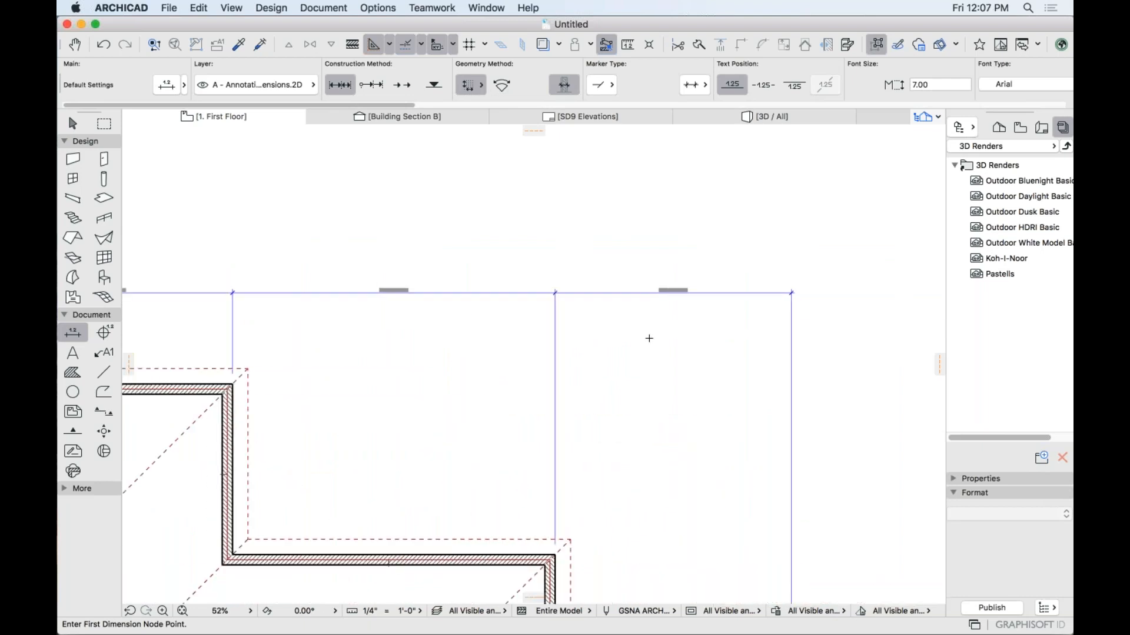
pyautogui.scroll(2, 649, 338)
pyautogui.scroll(-3, 691, 375)
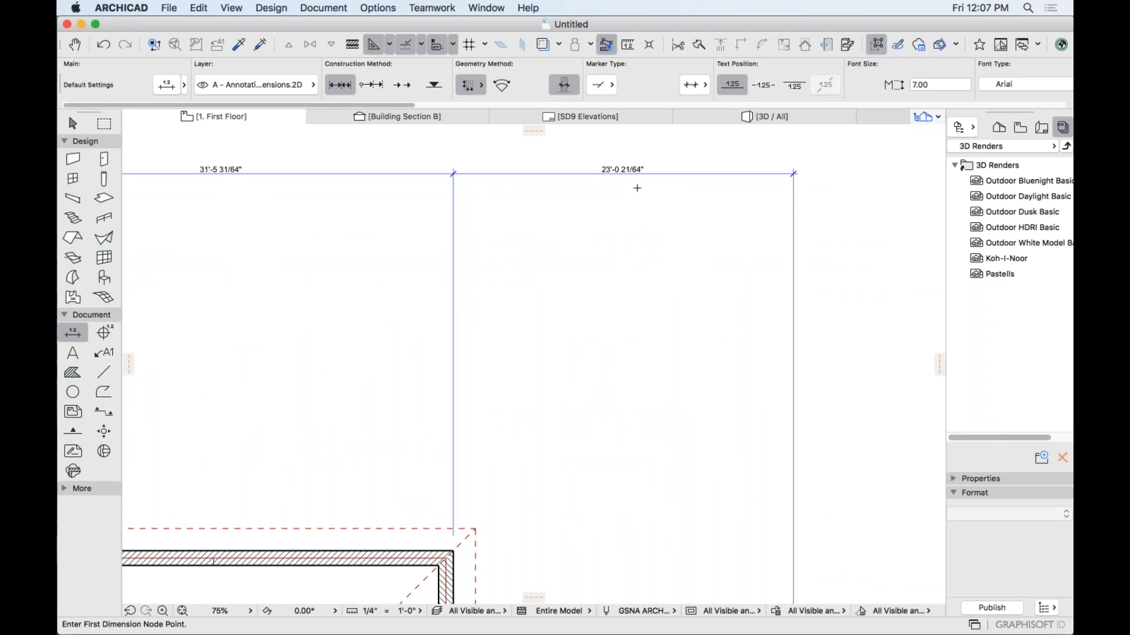
pyautogui.scroll(5, 626, 159)
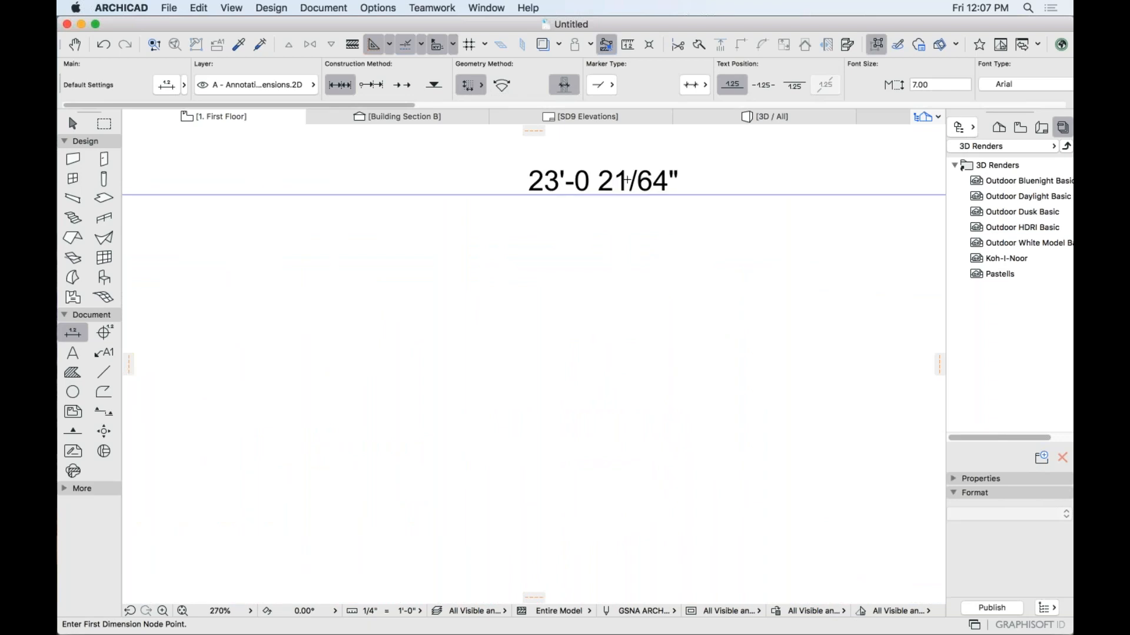
pyautogui.scroll(-8, 636, 275)
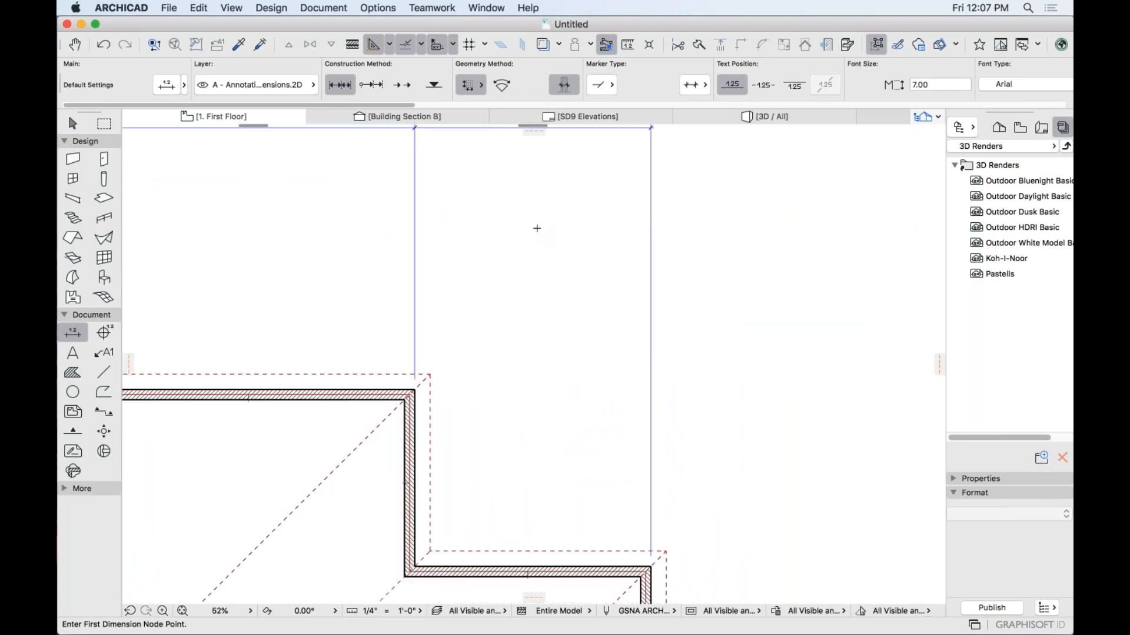
pyautogui.scroll(-2, 538, 271)
pyautogui.moveTo(538, 272); pyautogui.dragTo(507, 195, button='middle')
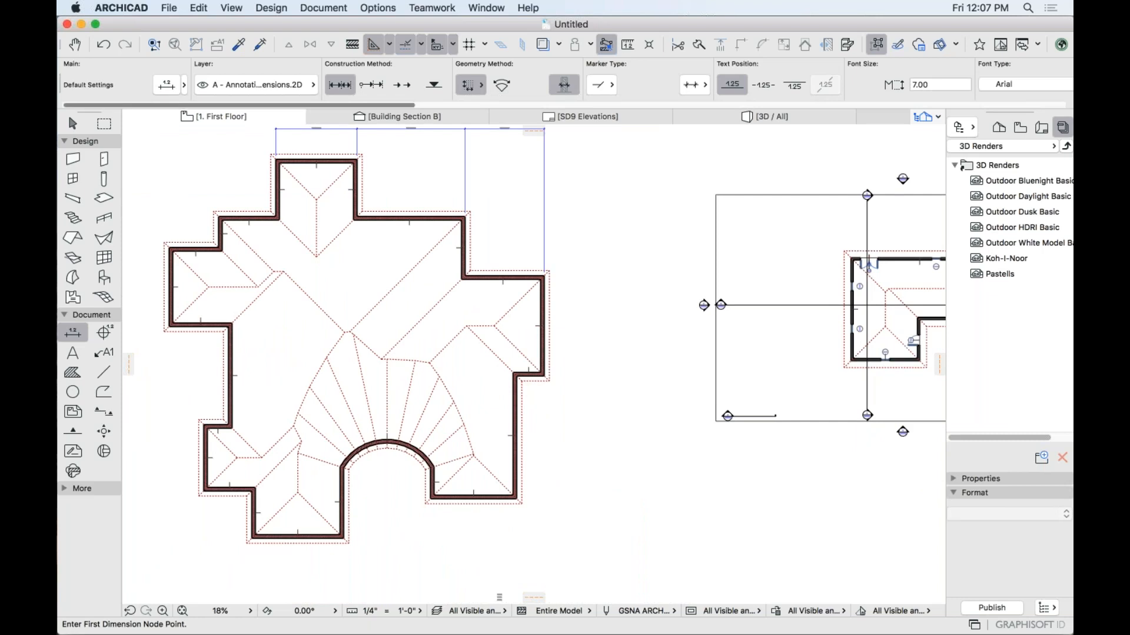
# Enclose the east wall end in a Marquee selection area.
pyautogui.click(104, 124)
pyautogui.click(529, 255)
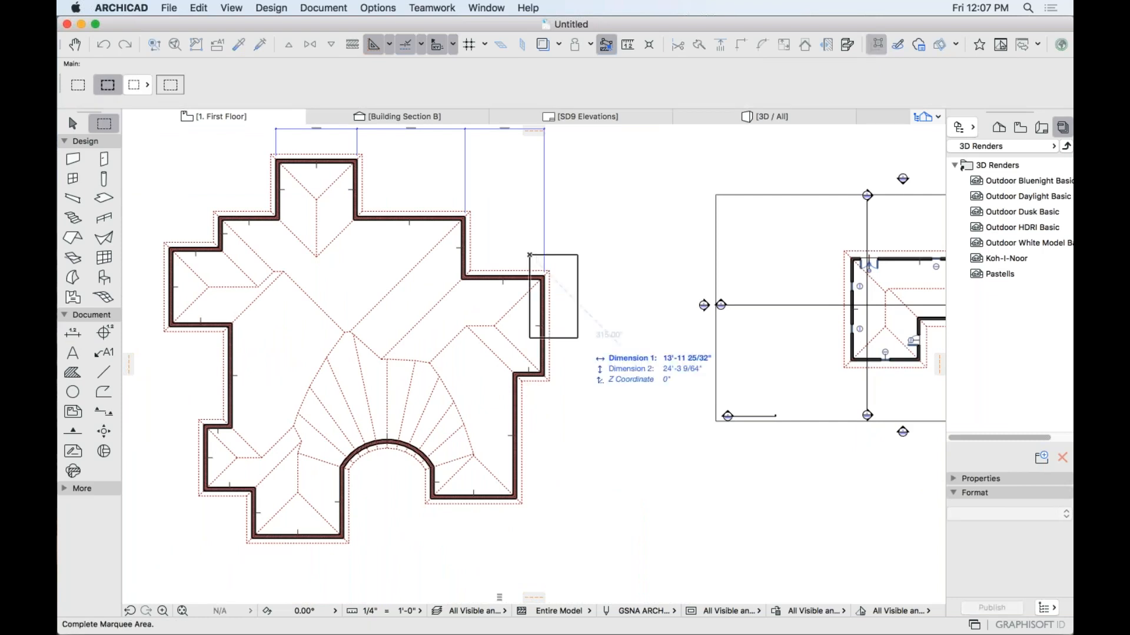
pyautogui.click(595, 429)
pyautogui.scroll(3, 537, 326)
pyautogui.scroll(4, 542, 342)
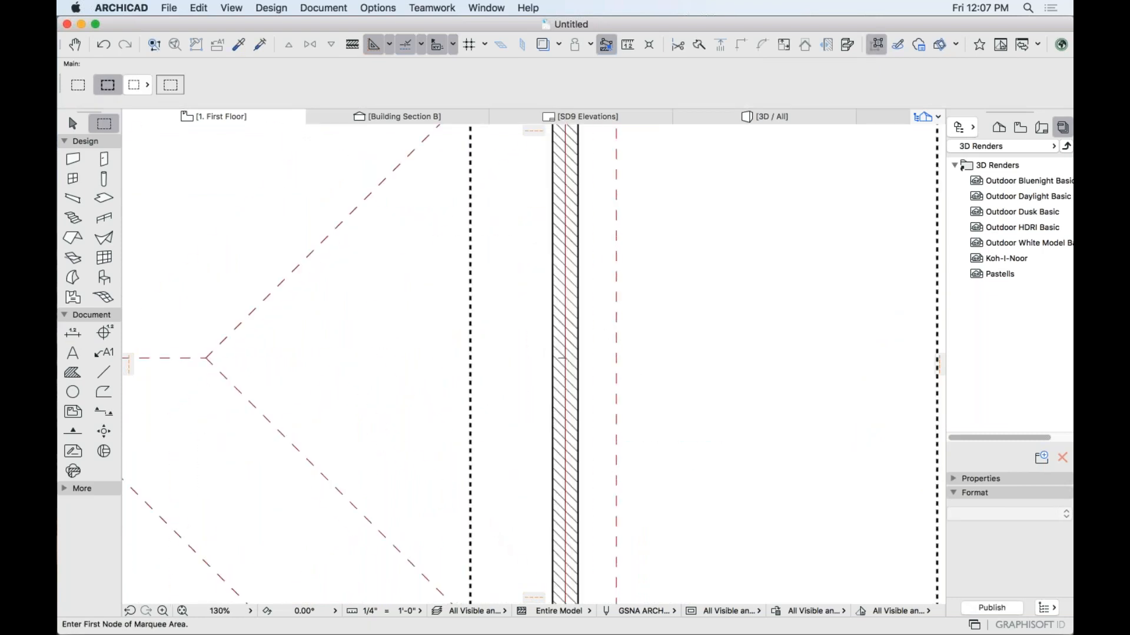
# Stretch the enclosed wall end by 21/64" so the dimension reads 23'-0".
pyautogui.press('super+h')
pyautogui.click(577, 358)
pyautogui.write('21')
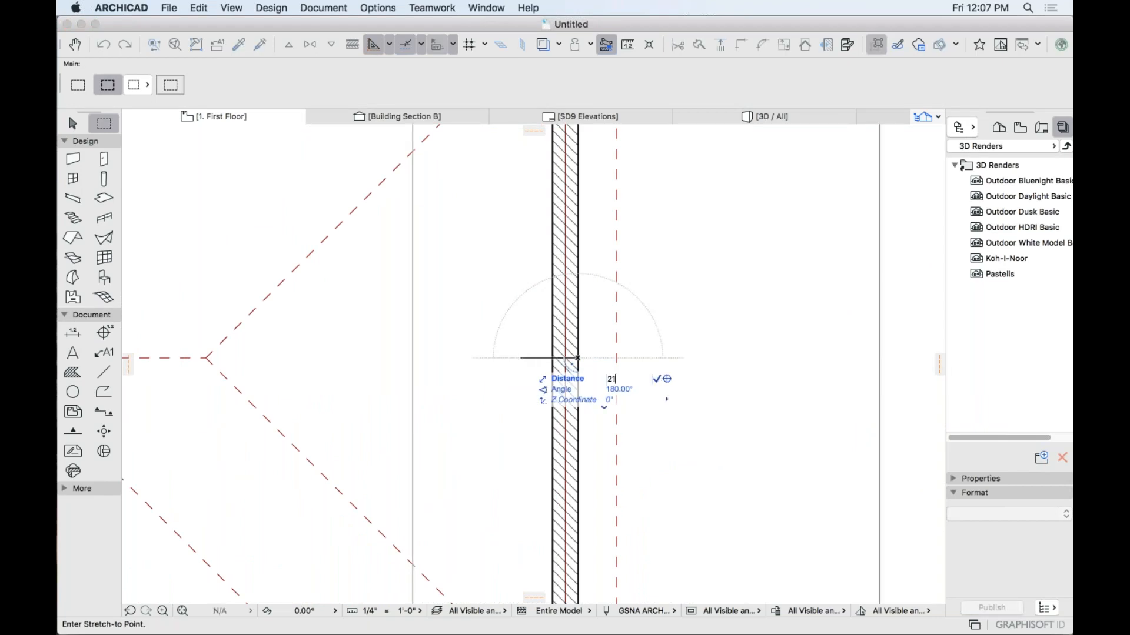
pyautogui.write('/64"')
pyautogui.press('Return')
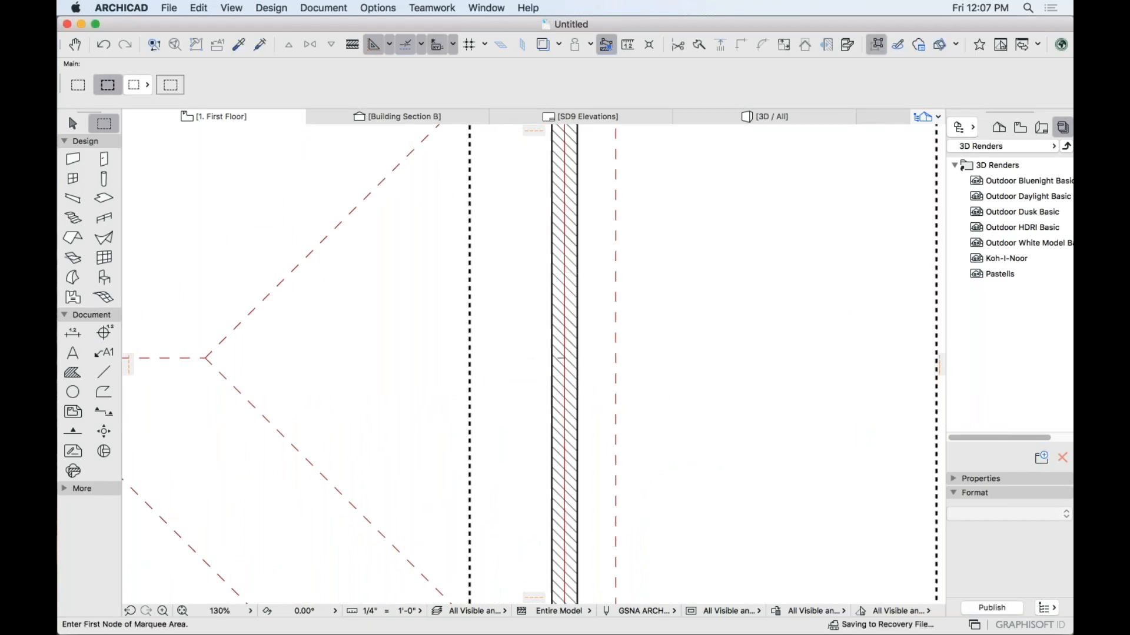
pyautogui.press('Escape')
pyautogui.scroll(-4, 740, 355)
pyautogui.scroll(-3, 742, 355)
# Check the stretched wall and roof, then return to the Arrow selection tool.
pyautogui.scroll(1, 683, 194)
pyautogui.moveTo(674, 191); pyautogui.dragTo(674, 456, button='middle')
pyautogui.scroll(1, 649, 292)
pyautogui.scroll(5, 650, 292)
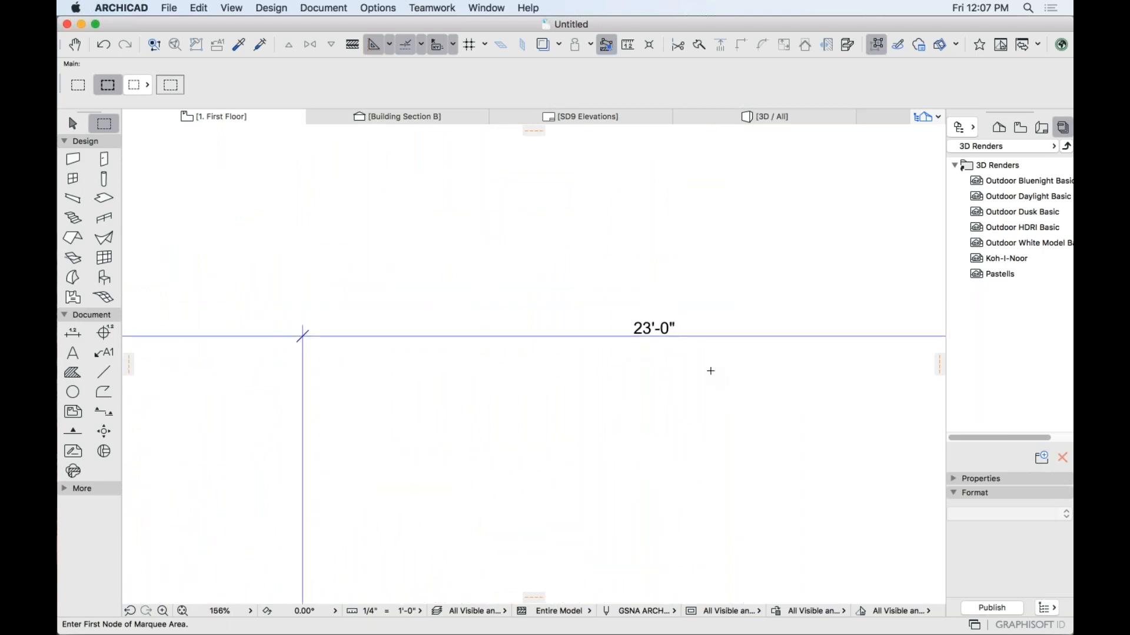
pyautogui.scroll(4, 696, 337)
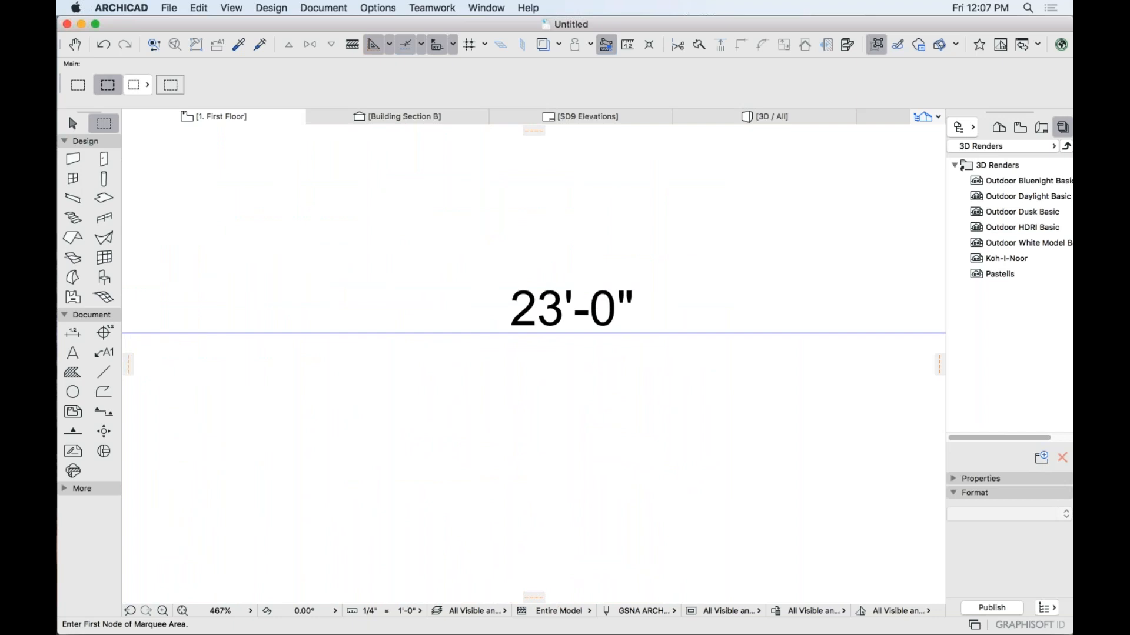
pyautogui.scroll(-6, 673, 388)
pyautogui.moveTo(653, 522); pyautogui.dragTo(560, 258, button='middle')
pyautogui.click(73, 123)
pyautogui.moveTo(370, 254); pyautogui.dragTo(476, 250, button='middle')
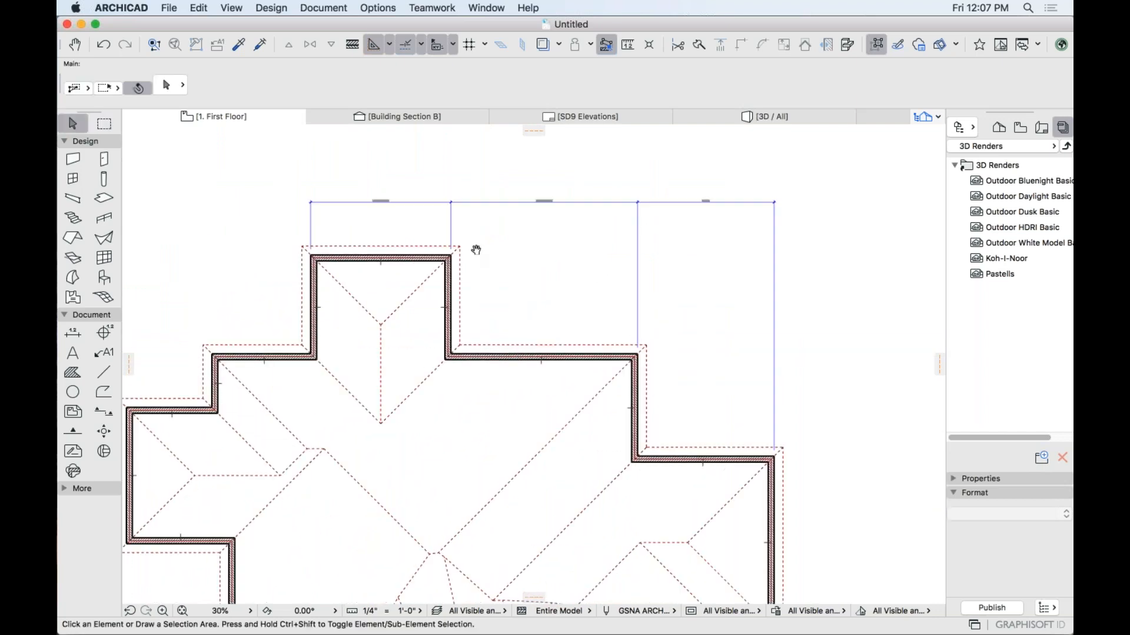
# Add a 9'-0 9/16" vertical dimension between the left wing's upper wall corners.
pyautogui.click(72, 335)
pyautogui.moveTo(274, 362); pyautogui.dragTo(468, 261, button='middle')
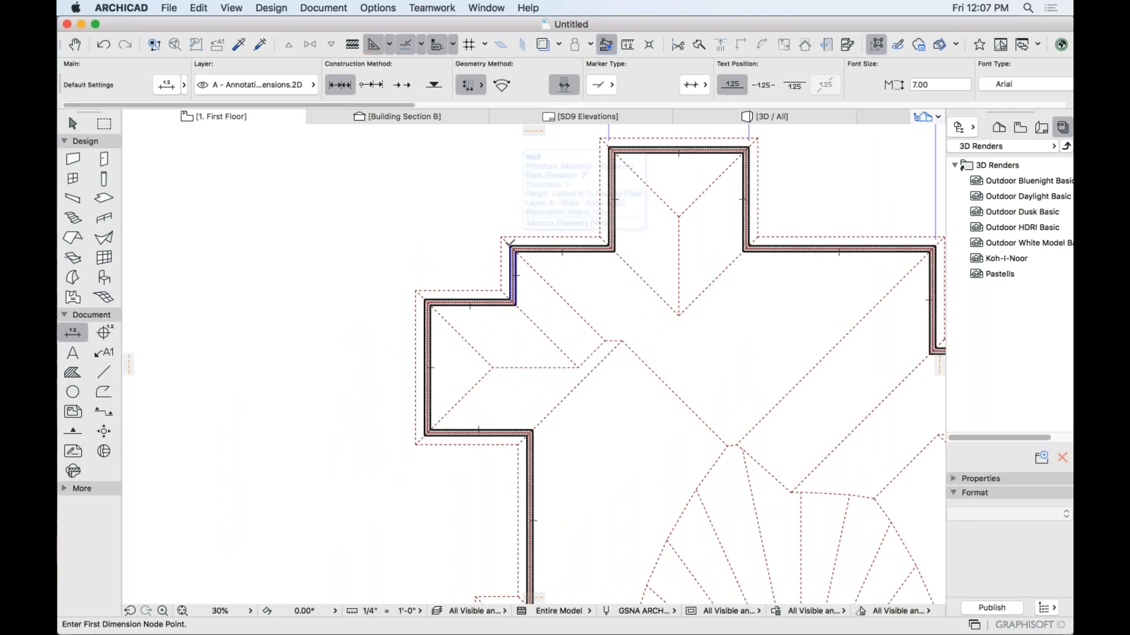
pyautogui.click(513, 249)
pyautogui.scroll(3, 513, 248)
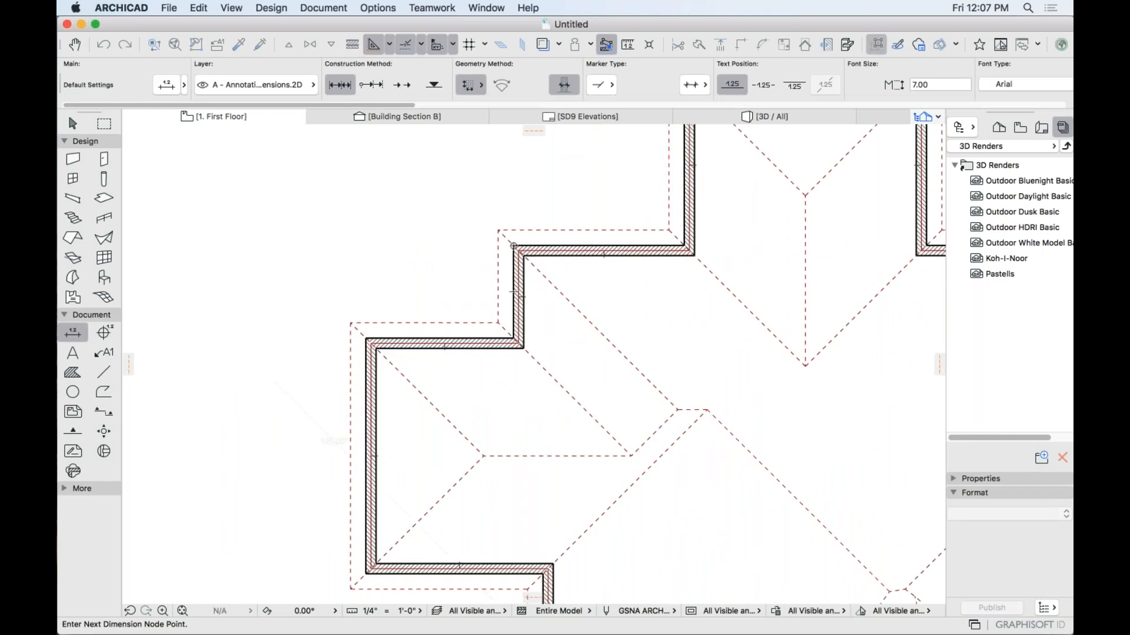
pyautogui.click(366, 338)
pyautogui.doubleClick(319, 302)
pyautogui.click(273, 291)
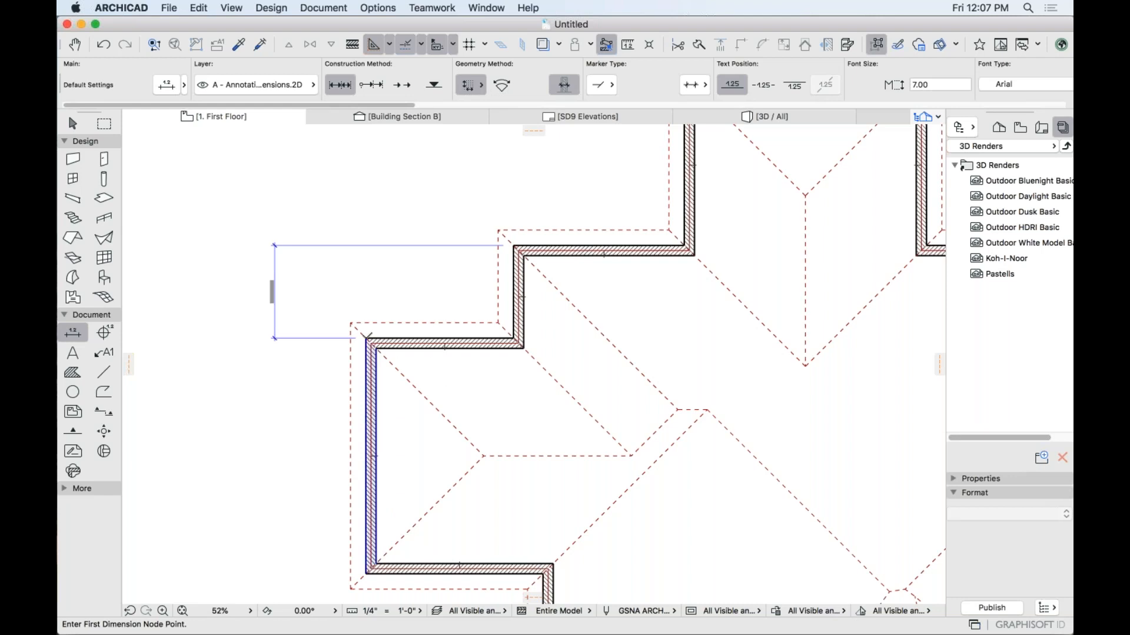
# Add a 23'-0" vertical dimension down the left wing's outer wall.
pyautogui.click(366, 339)
pyautogui.click(366, 574)
pyautogui.doubleClick(312, 470)
pyautogui.click(259, 464)
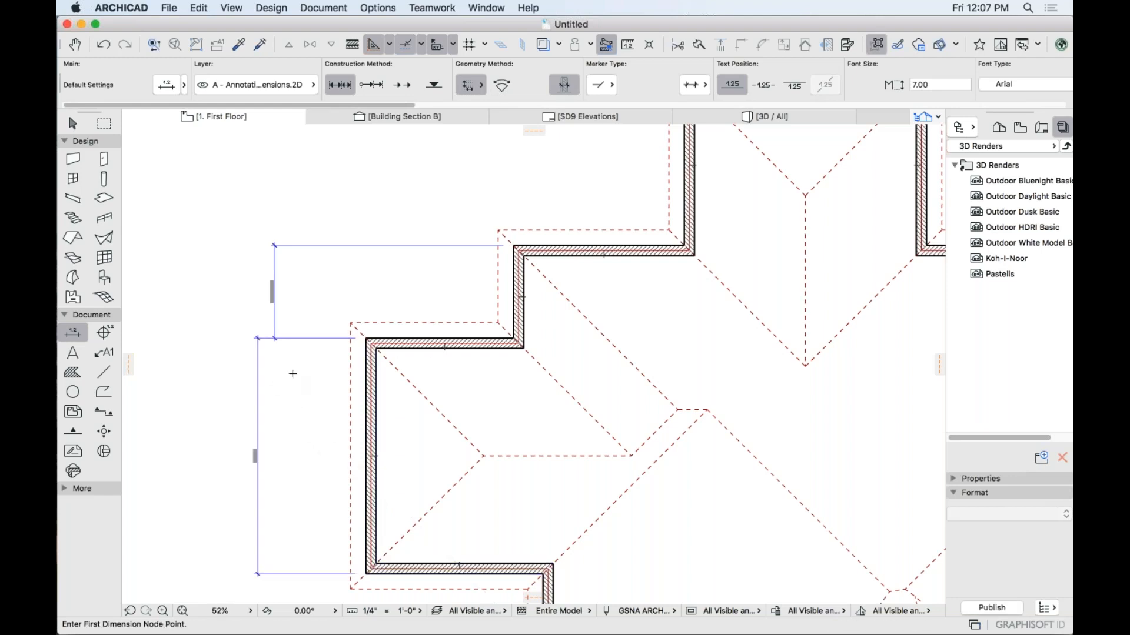
pyautogui.scroll(3, 294, 363)
pyautogui.moveTo(240, 483); pyautogui.dragTo(333, 574, button='middle')
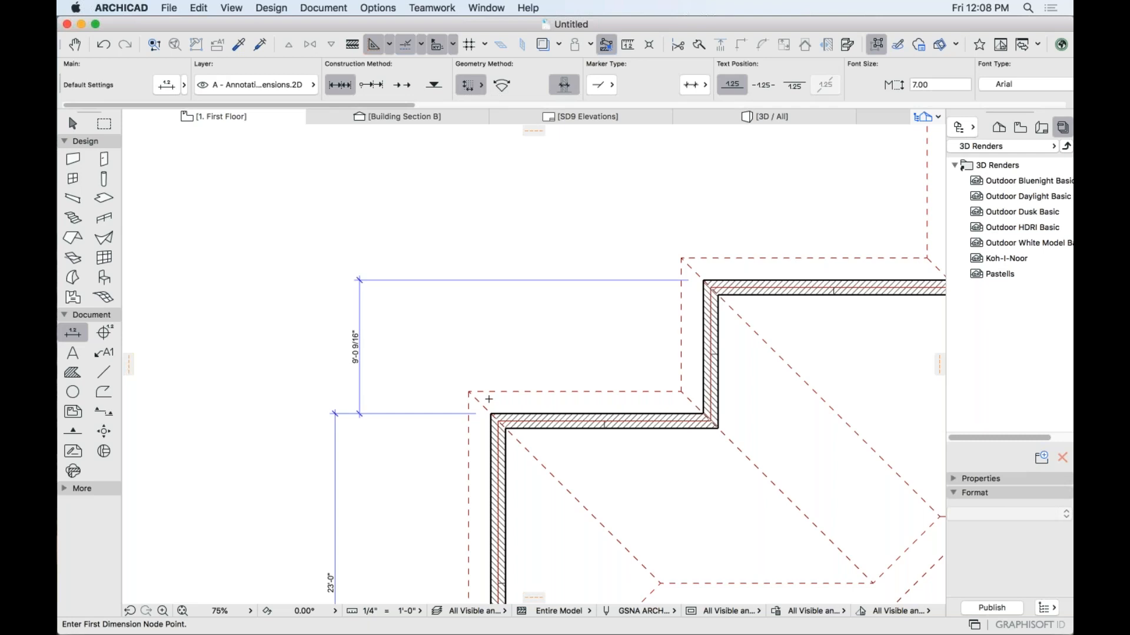
pyautogui.scroll(-8, 526, 395)
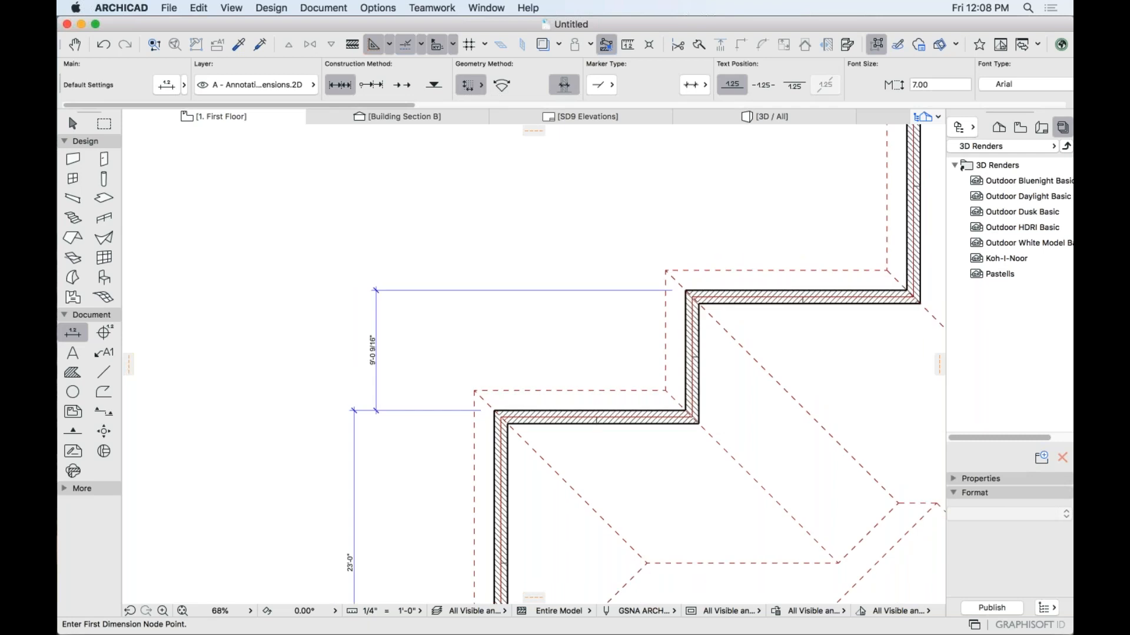
pyautogui.moveTo(582, 439); pyautogui.dragTo(367, 334, button='middle')
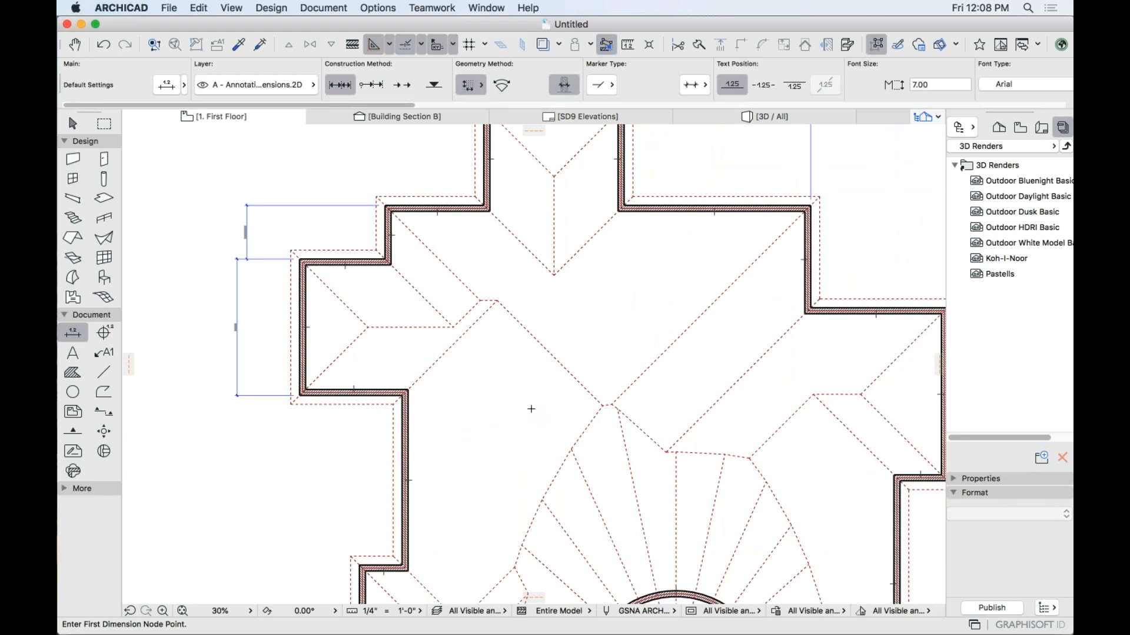
# Return from the course slides to the Untitled project's 1. First Floor plan, viewing the stepped walls.
pyautogui.press('super+Tab')
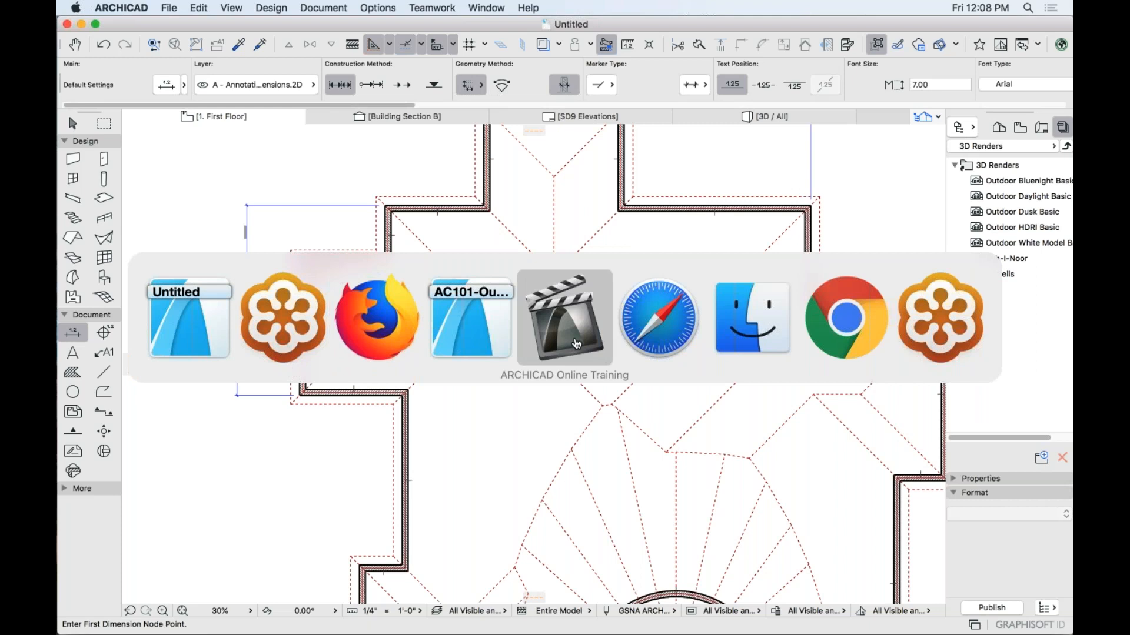
pyautogui.click(472, 321)
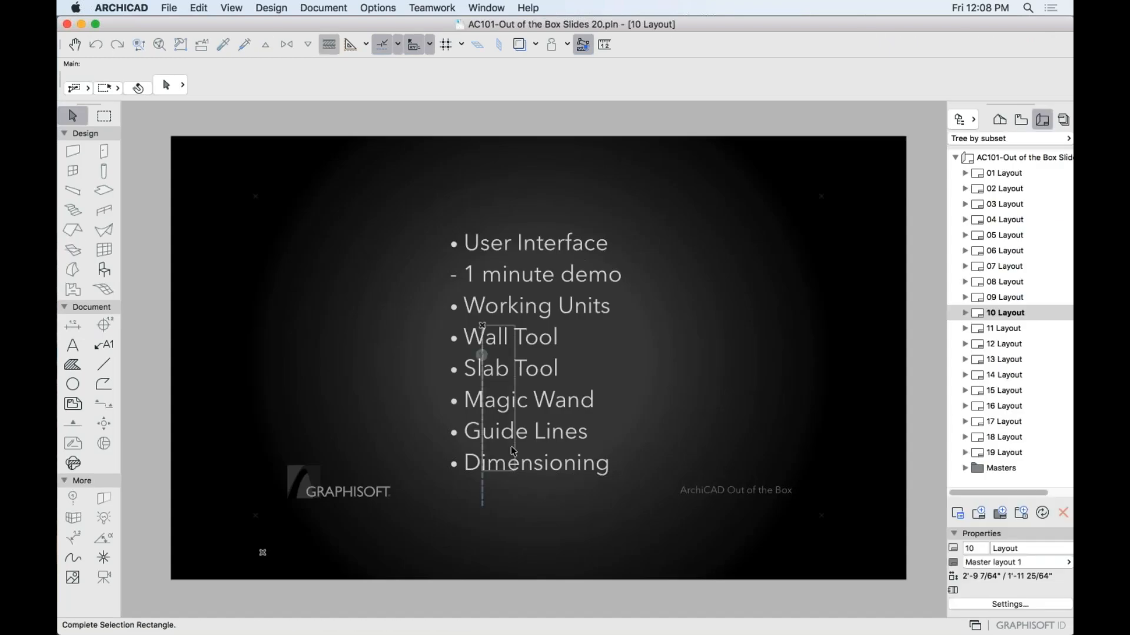
pyautogui.press('super+Tab')
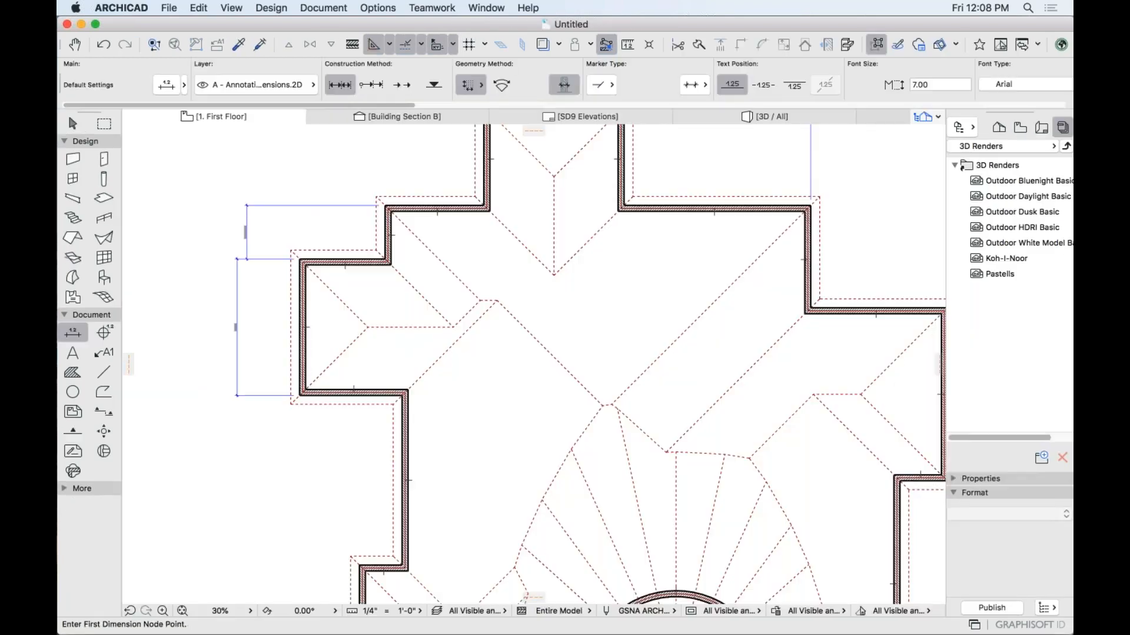
pyautogui.scroll(1, 564, 408)
pyautogui.moveTo(686, 390); pyautogui.dragTo(157, 456, button='middle')
# Draw a horizontal practice wall and a vertical practice wall in the empty area.
pyautogui.click(73, 160)
pyautogui.moveTo(573, 268); pyautogui.dragTo(424, 467, button='middle')
pyautogui.click(435, 300)
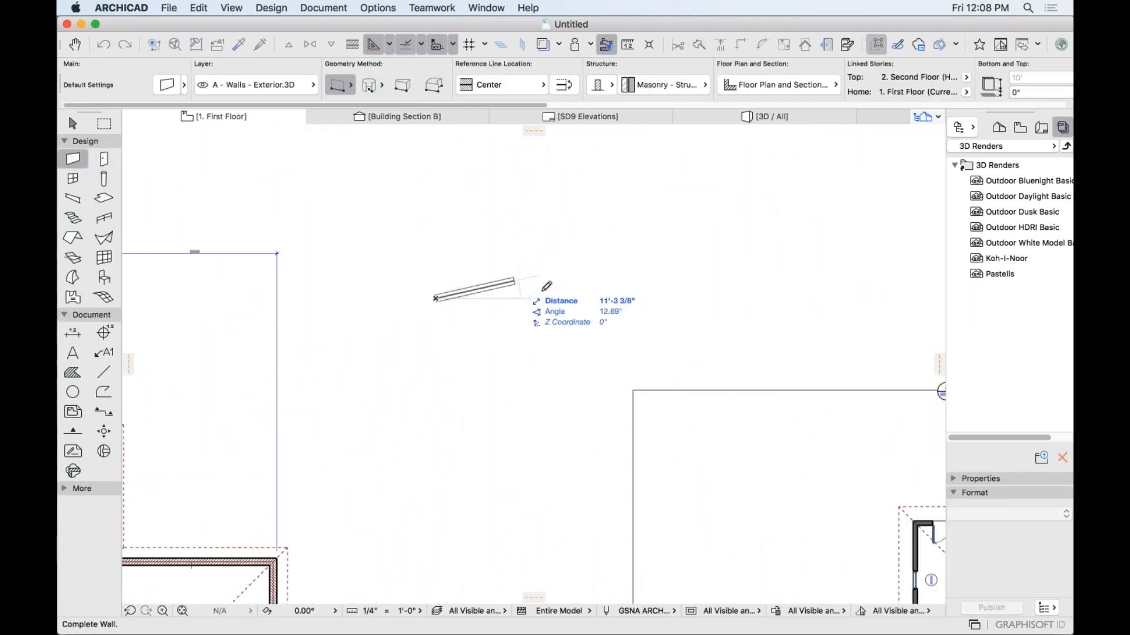
pyautogui.scroll(7, 542, 294)
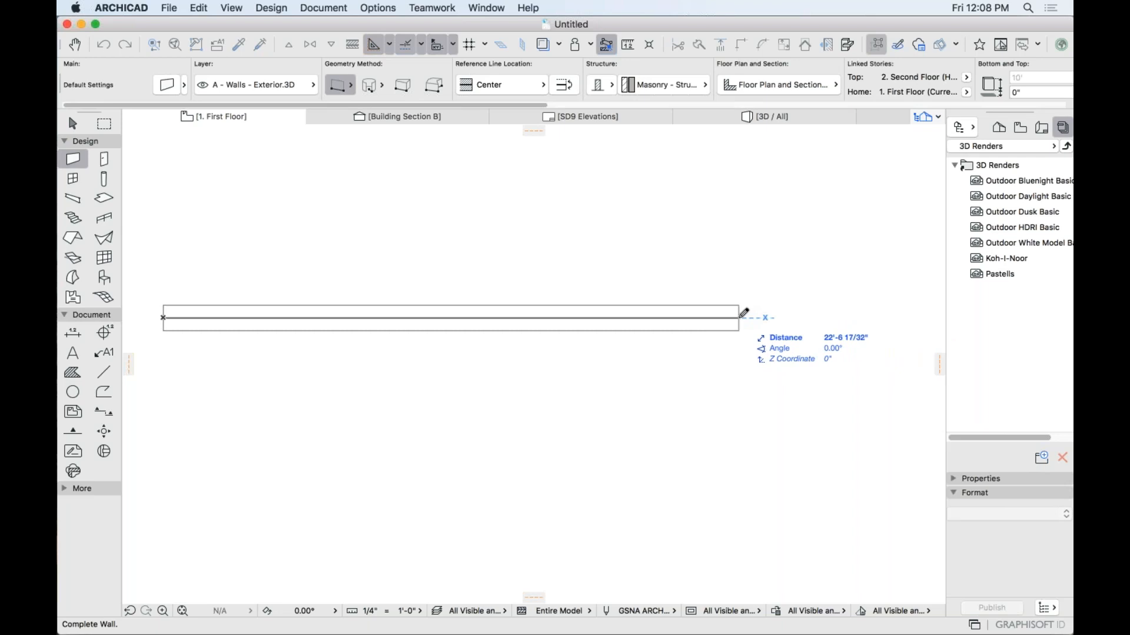
pyautogui.click(689, 318)
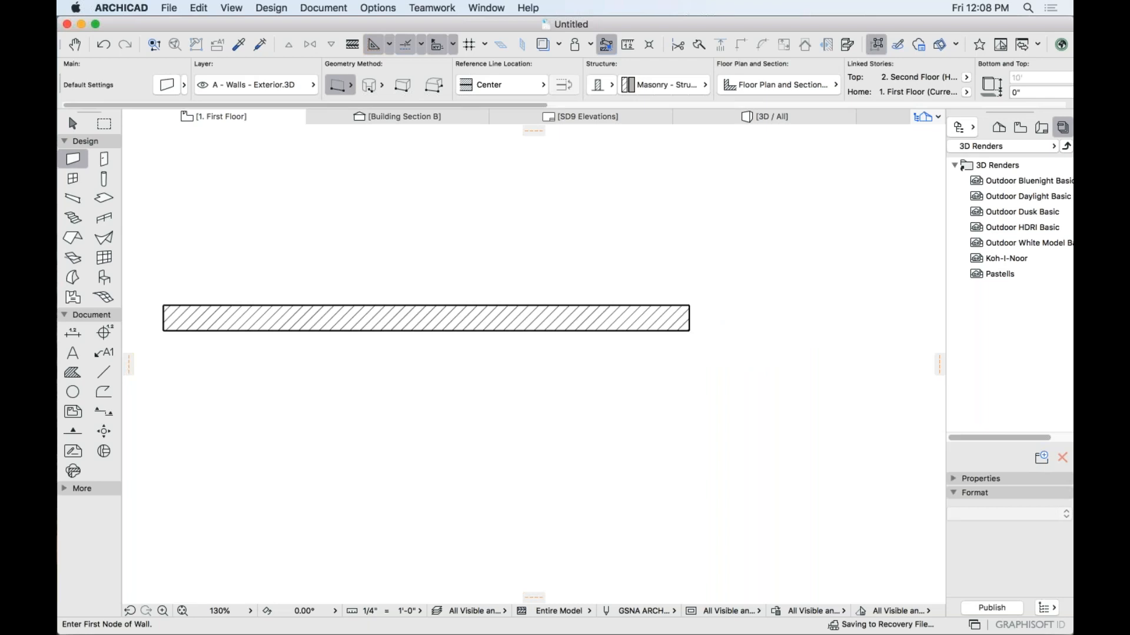
pyautogui.scroll(-5, 747, 222)
pyautogui.click(518, 235)
pyautogui.click(518, 473)
# Draw a 45° wall crossing the vertical one, cancelling two extra walls.
pyautogui.click(570, 254)
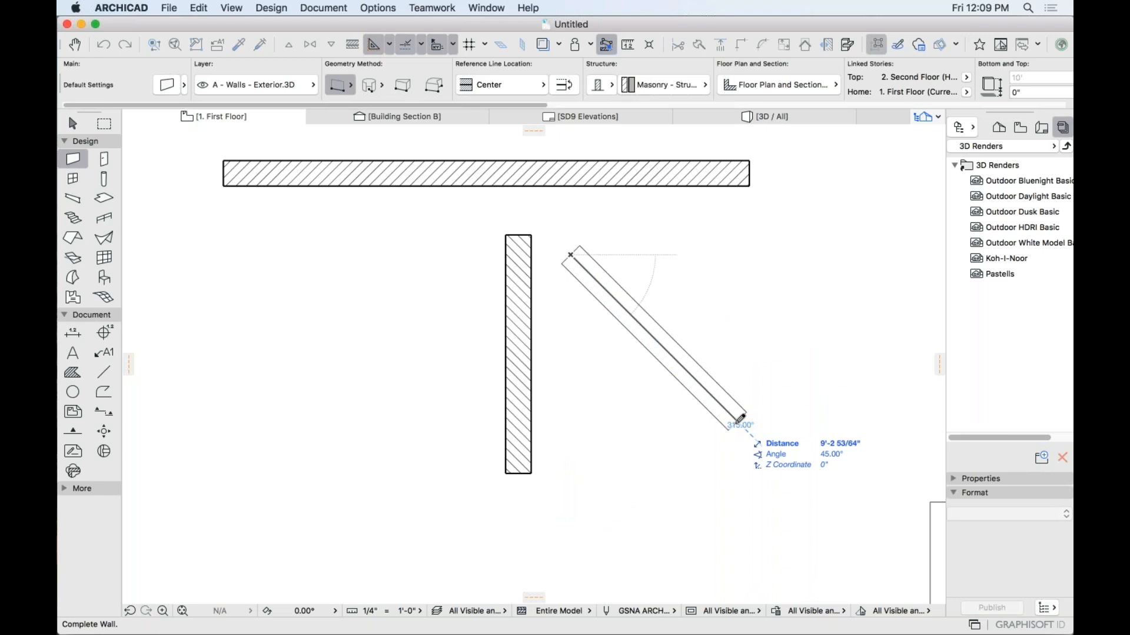
pyautogui.click(396, 429)
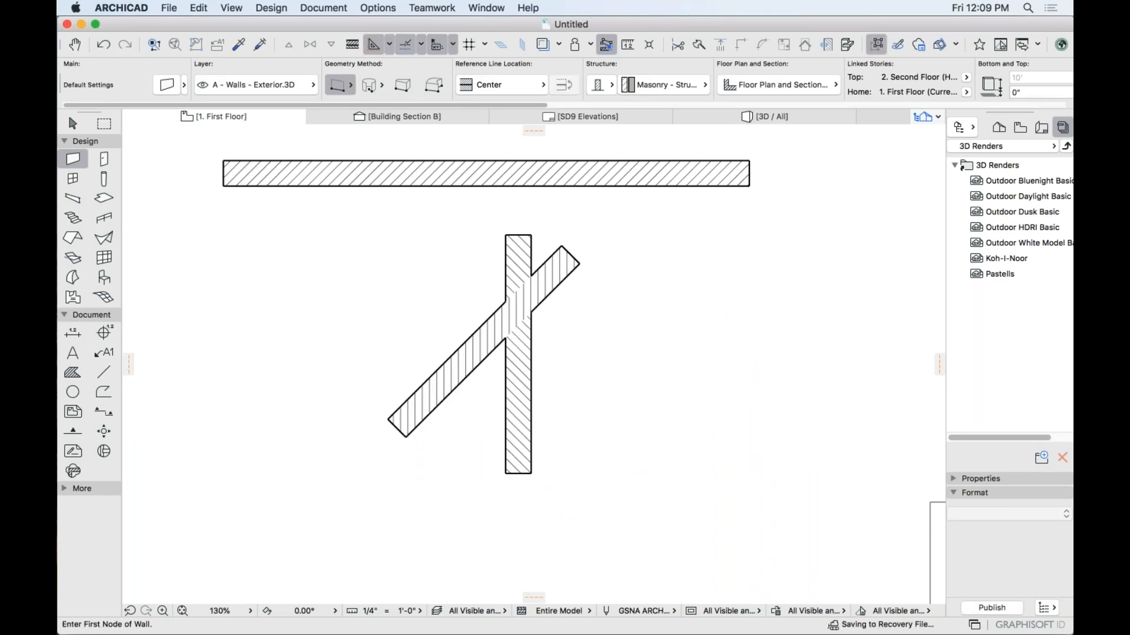
pyautogui.click(681, 295)
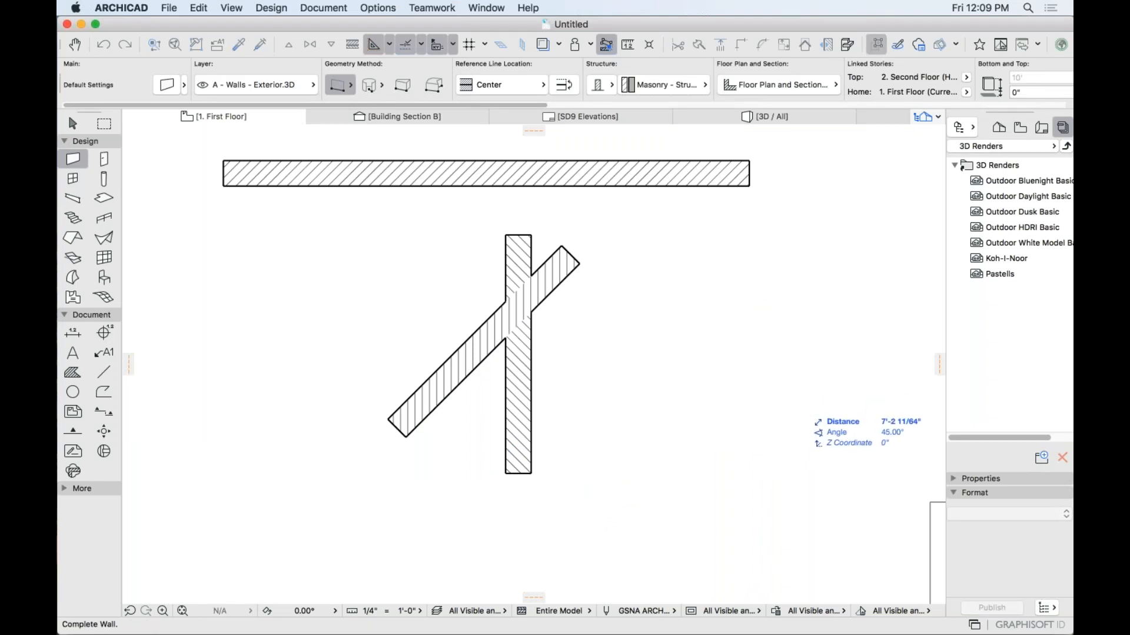
pyautogui.press('Escape')
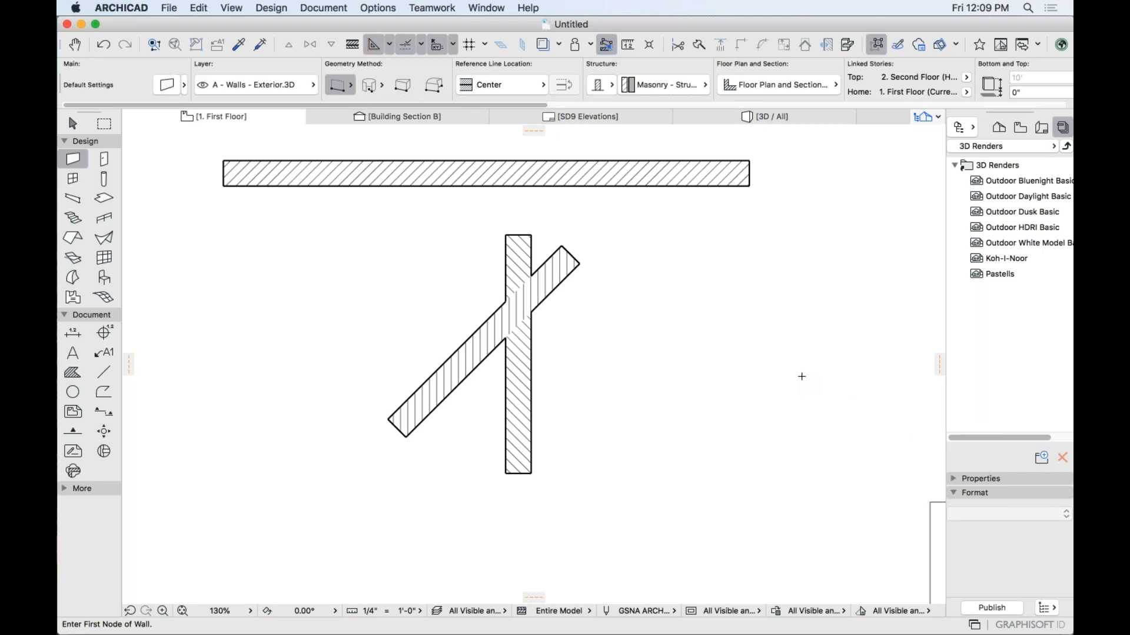
pyautogui.click(629, 333)
pyautogui.press('Escape')
# Pan and zoom between the practice walls and the stepped-wall building.
pyautogui.moveTo(450, 239); pyautogui.dragTo(593, 370, button='middle')
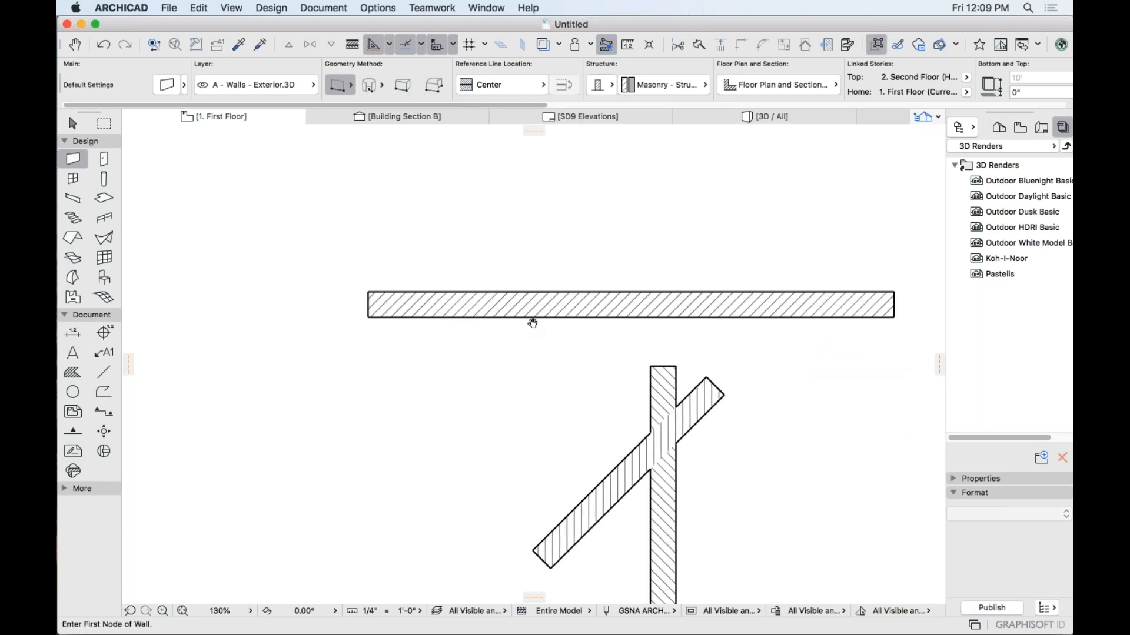
pyautogui.moveTo(530, 320); pyautogui.dragTo(619, 330, button='middle')
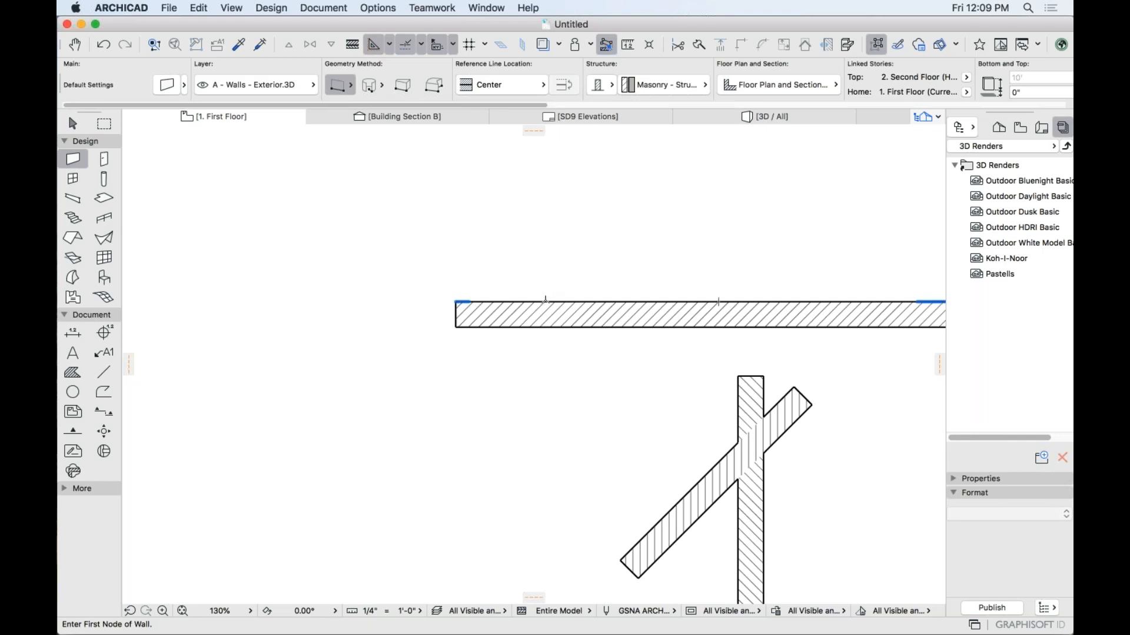
pyautogui.moveTo(703, 302); pyautogui.dragTo(499, 293, button='middle')
pyautogui.scroll(4, 508, 293)
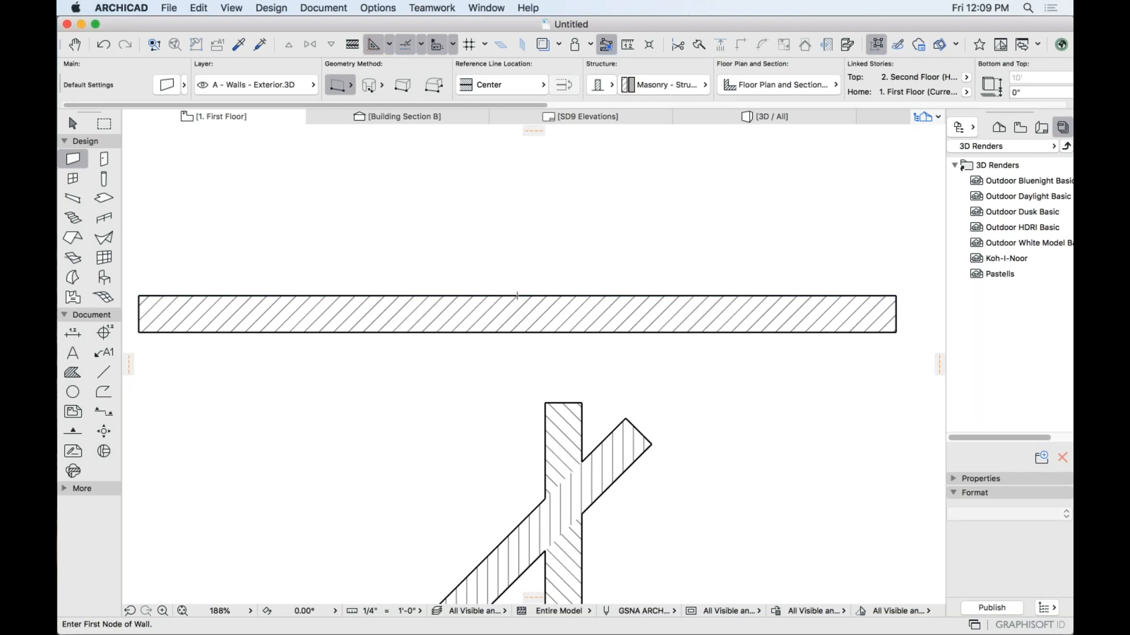
pyautogui.scroll(-8, 518, 296)
pyautogui.scroll(1, 524, 301)
pyautogui.moveTo(524, 301); pyautogui.dragTo(525, 287, button='middle')
pyautogui.scroll(-1, 597, 267)
pyautogui.scroll(-1, 469, 202)
pyautogui.scroll(-2, 315, 386)
pyautogui.moveTo(315, 386); pyautogui.dragTo(497, 242, button='middle')
pyautogui.scroll(2, 488, 375)
pyautogui.moveTo(488, 375); pyautogui.dragTo(479, 420, button='middle')
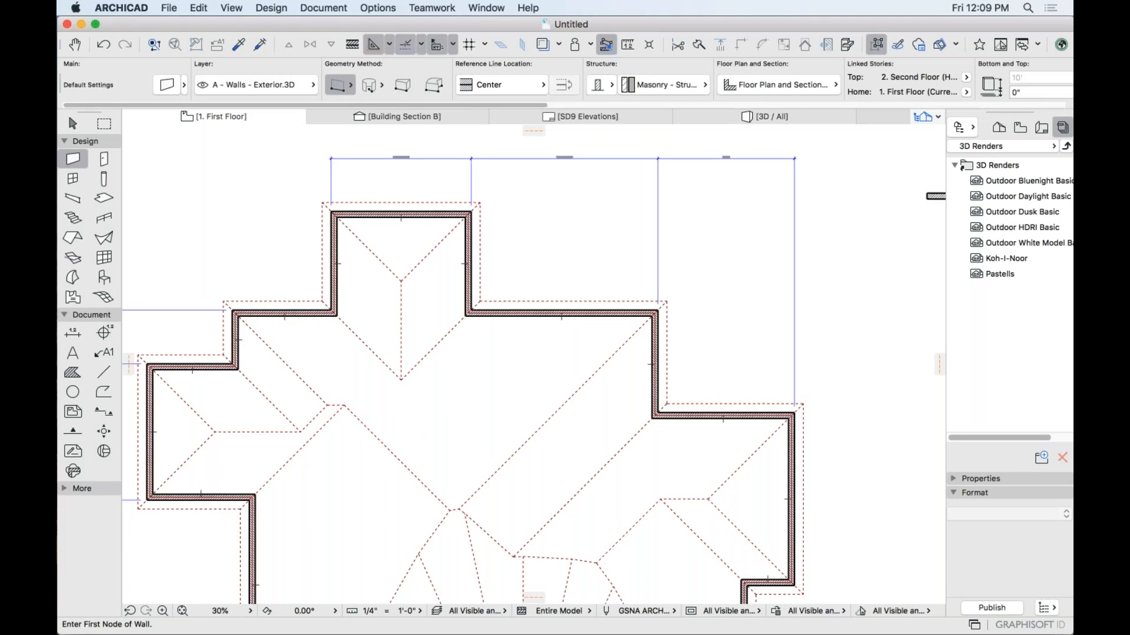
pyautogui.scroll(3, 585, 328)
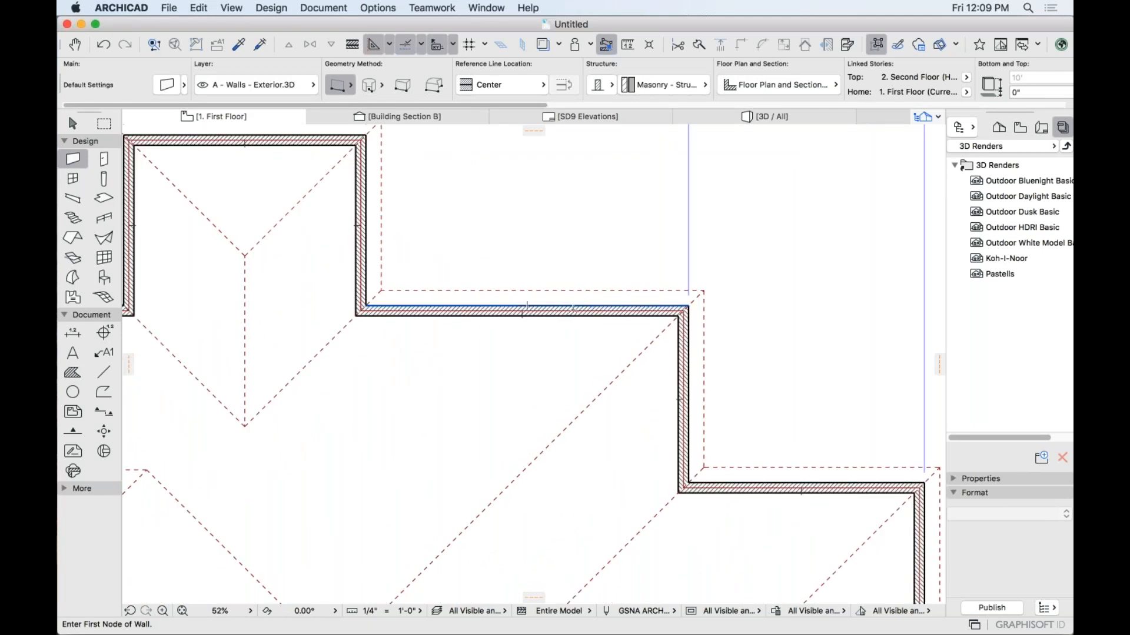
# Draw a vertical wall in the open space right of the stepped exterior walls.
pyautogui.moveTo(795, 321); pyautogui.dragTo(320, 327, button='middle')
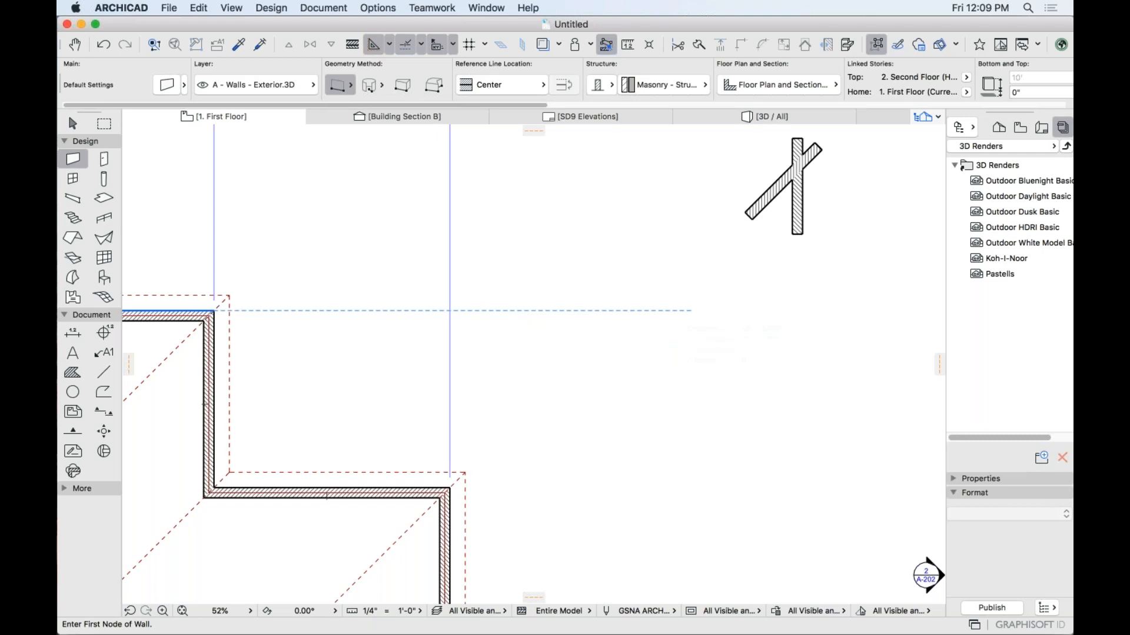
pyautogui.click(656, 311)
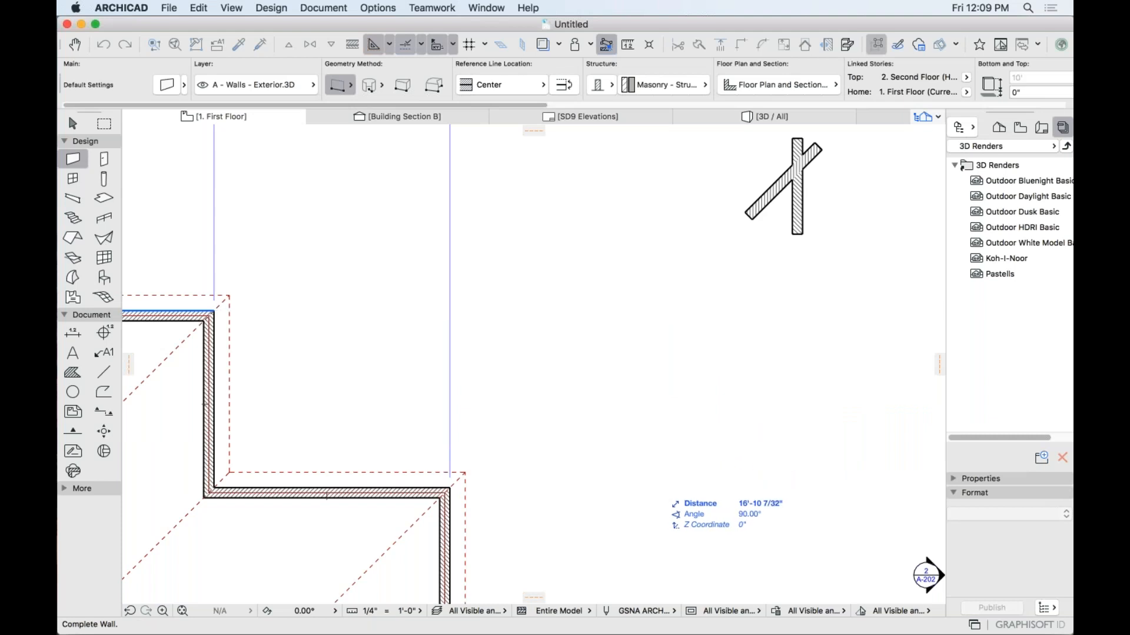
pyautogui.click(656, 484)
pyautogui.moveTo(274, 323); pyautogui.dragTo(560, 337, button='middle')
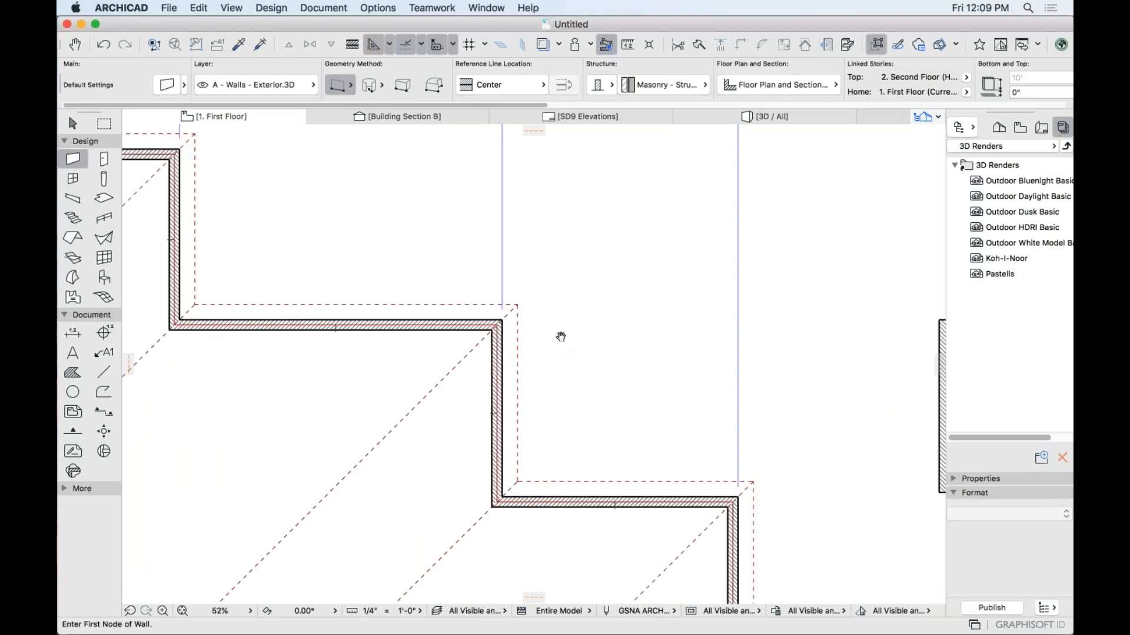
pyautogui.scroll(2, 300, 316)
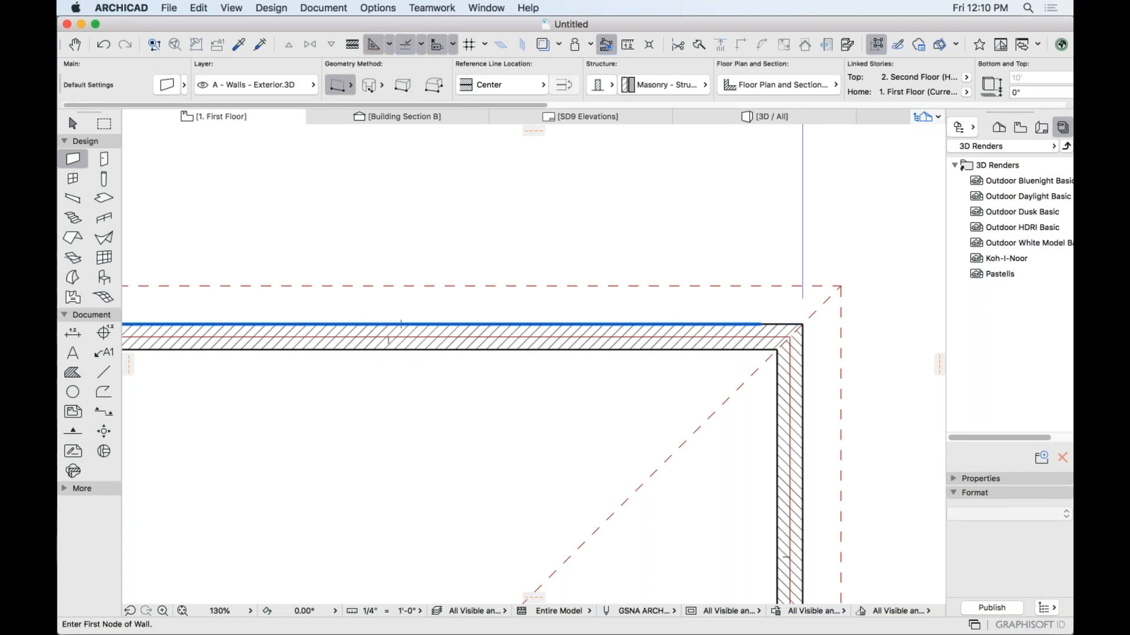
pyautogui.scroll(-5, 419, 436)
pyautogui.scroll(10, 642, 372)
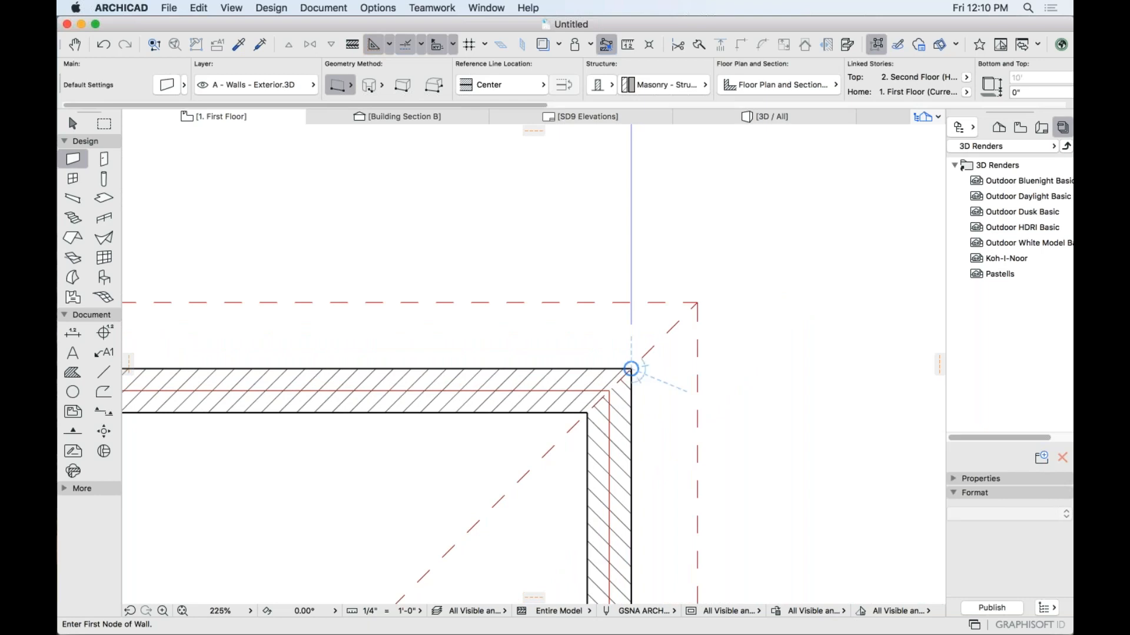
pyautogui.scroll(-15, 630, 369)
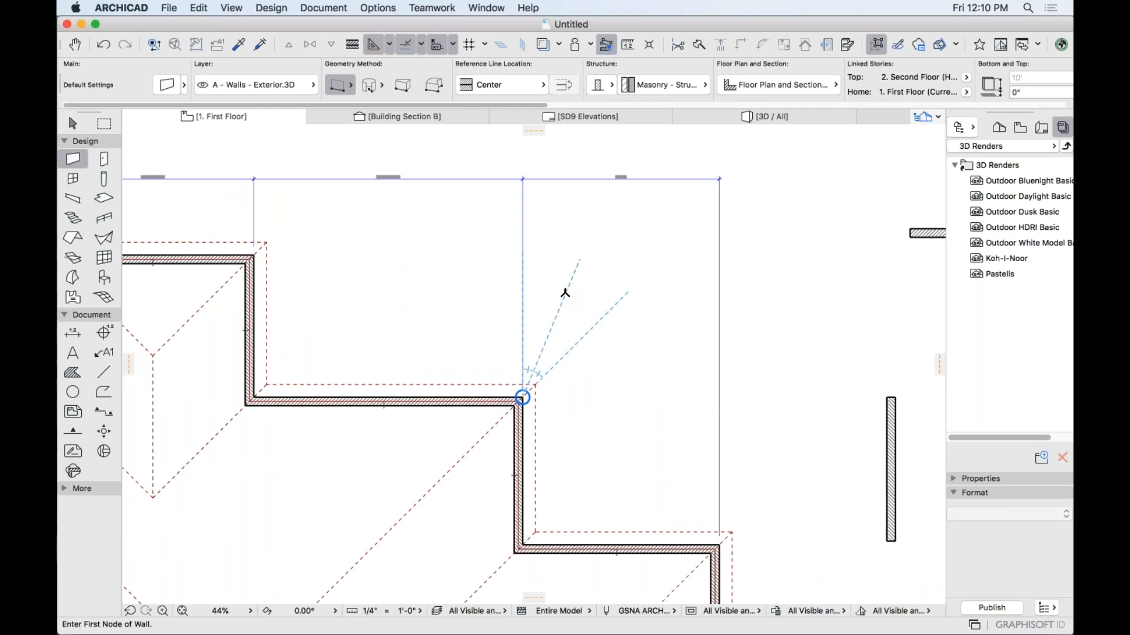
pyautogui.scroll(5, 564, 297)
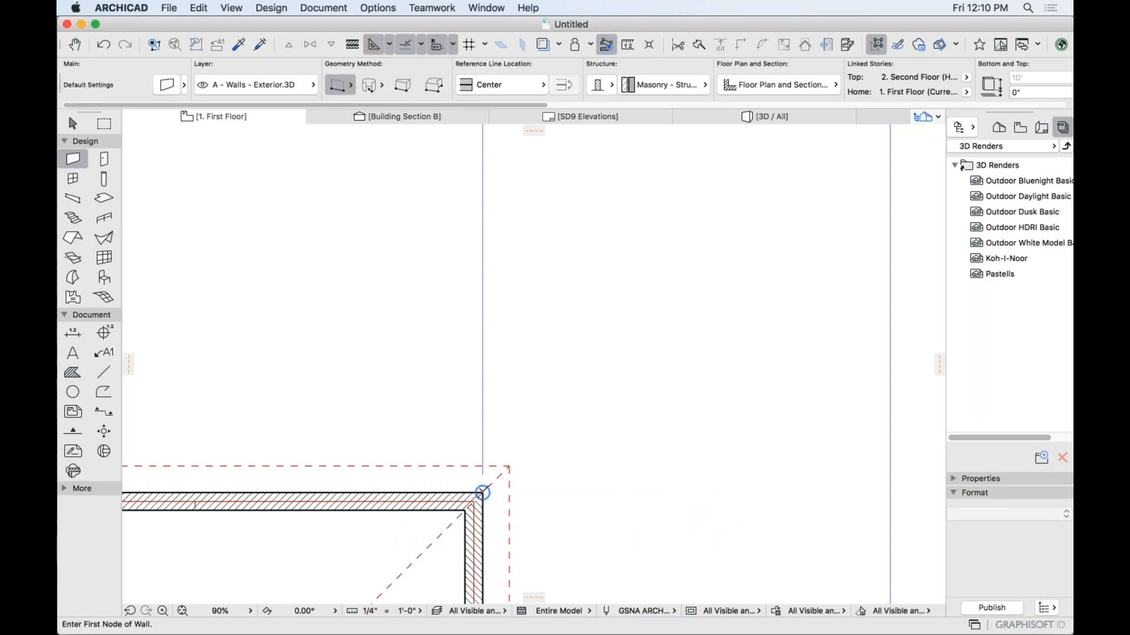
pyautogui.scroll(5, 549, 377)
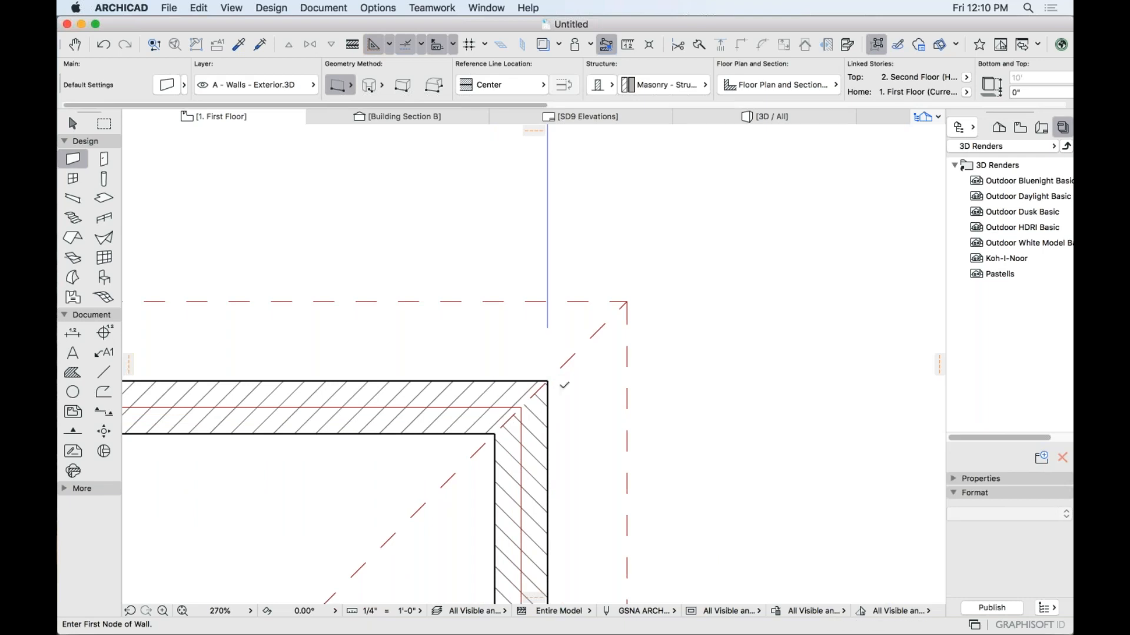
pyautogui.scroll(-4, 596, 391)
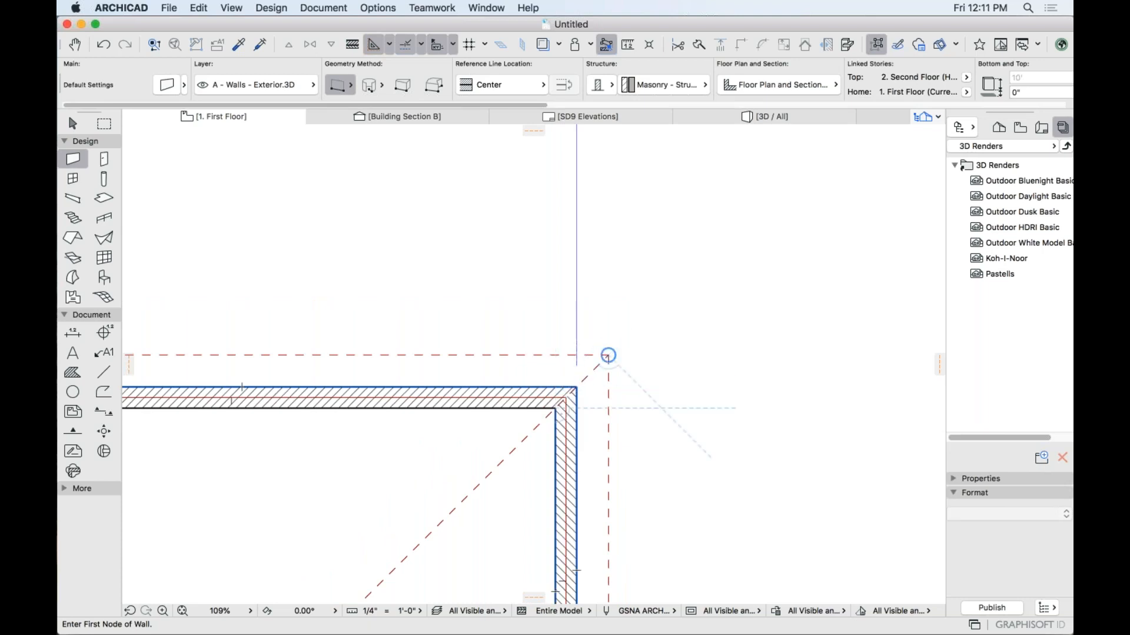
pyautogui.scroll(-5, 606, 361)
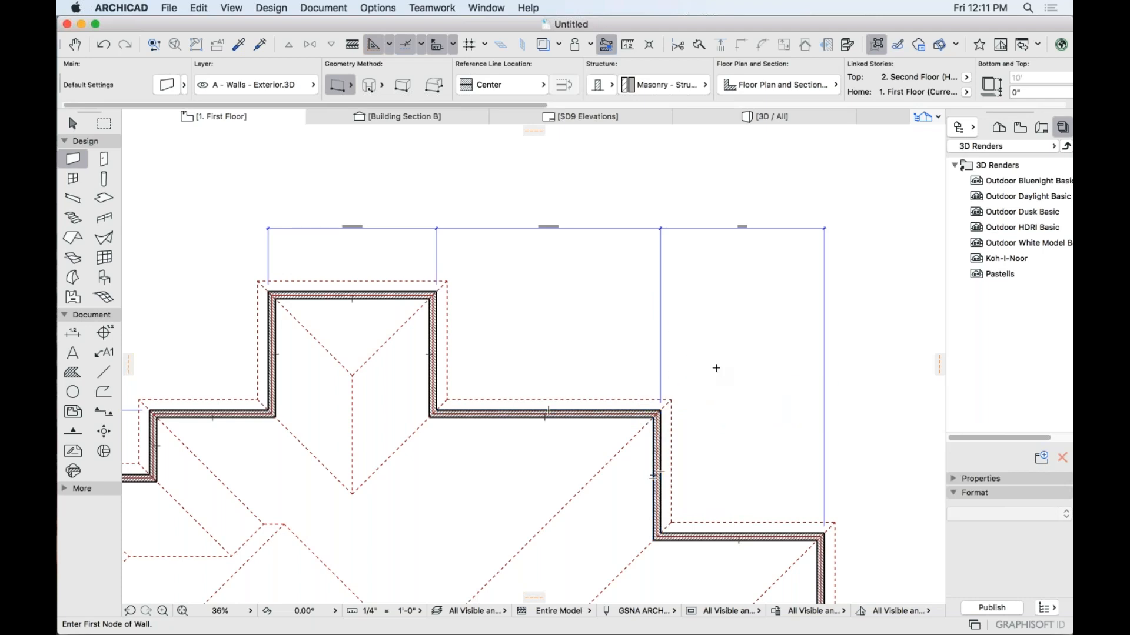
# Drag out one horizontal and two vertical guide lines between the building and practice walls.
pyautogui.moveTo(722, 376); pyautogui.dragTo(462, 335, button='middle')
pyautogui.scroll(2, 463, 336)
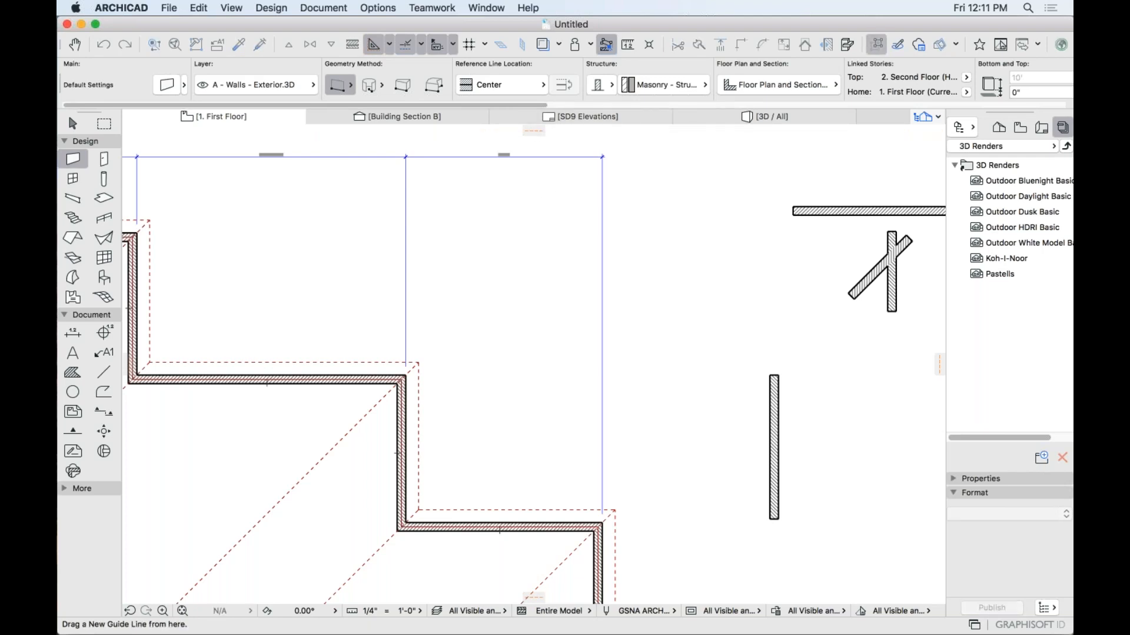
pyautogui.moveTo(534, 129); pyautogui.dragTo(794, 207)
pyautogui.hscroll(-3, 128, 380)
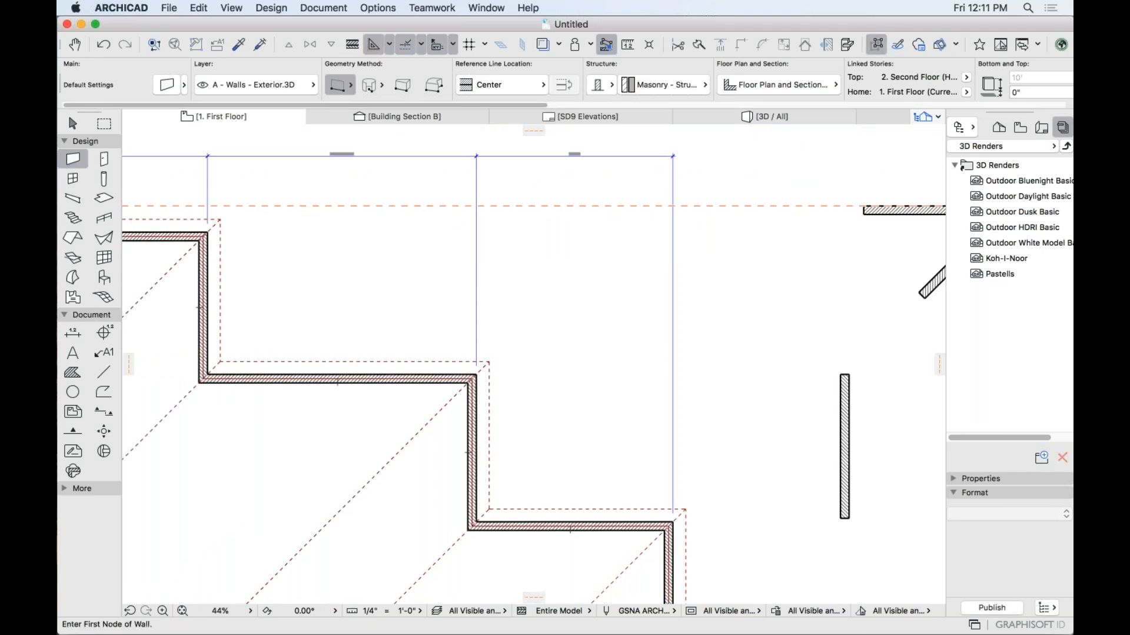
pyautogui.moveTo(126, 365); pyautogui.dragTo(553, 366)
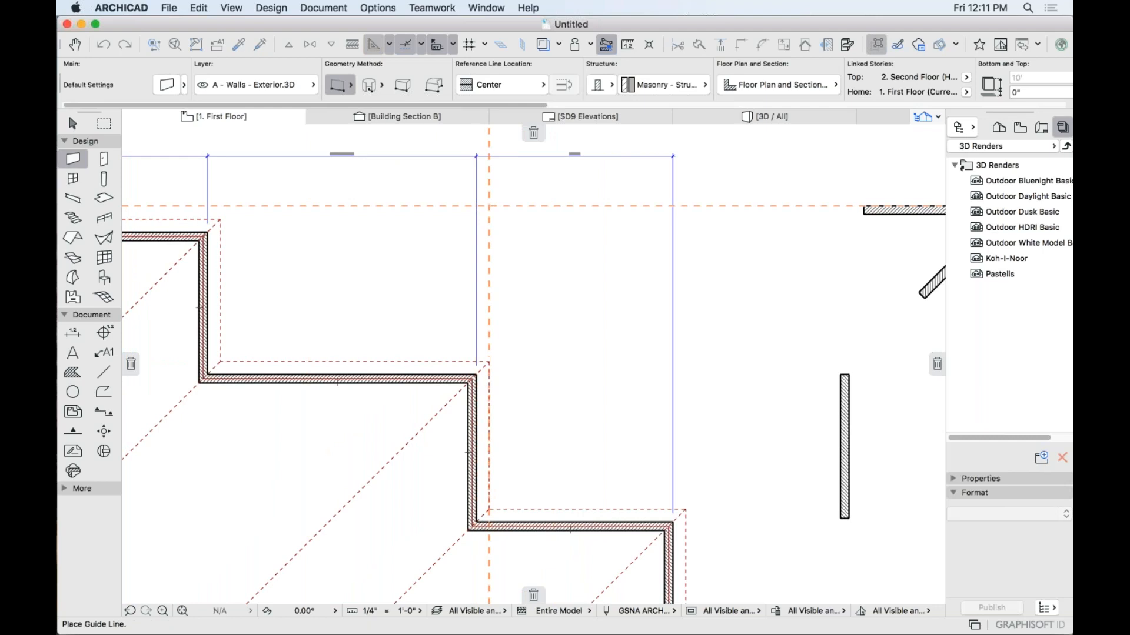
pyautogui.moveTo(940, 366); pyautogui.dragTo(848, 284)
pyautogui.scroll(-5, 856, 282)
pyautogui.moveTo(853, 294); pyautogui.dragTo(691, 316, button='middle')
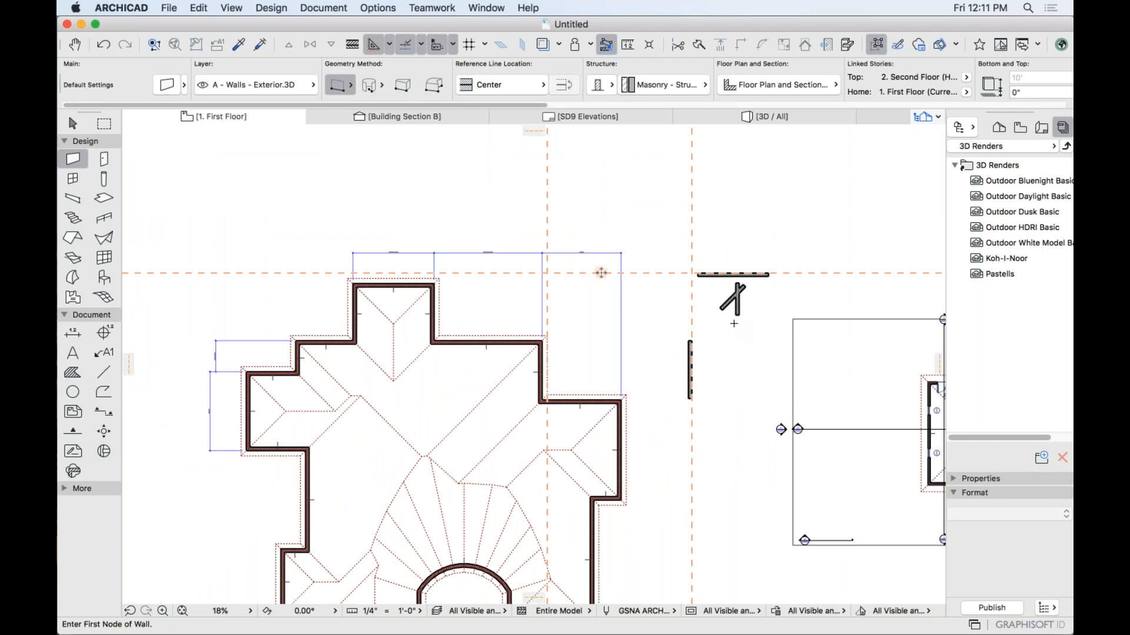
pyautogui.moveTo(735, 351); pyautogui.dragTo(563, 369, button='middle')
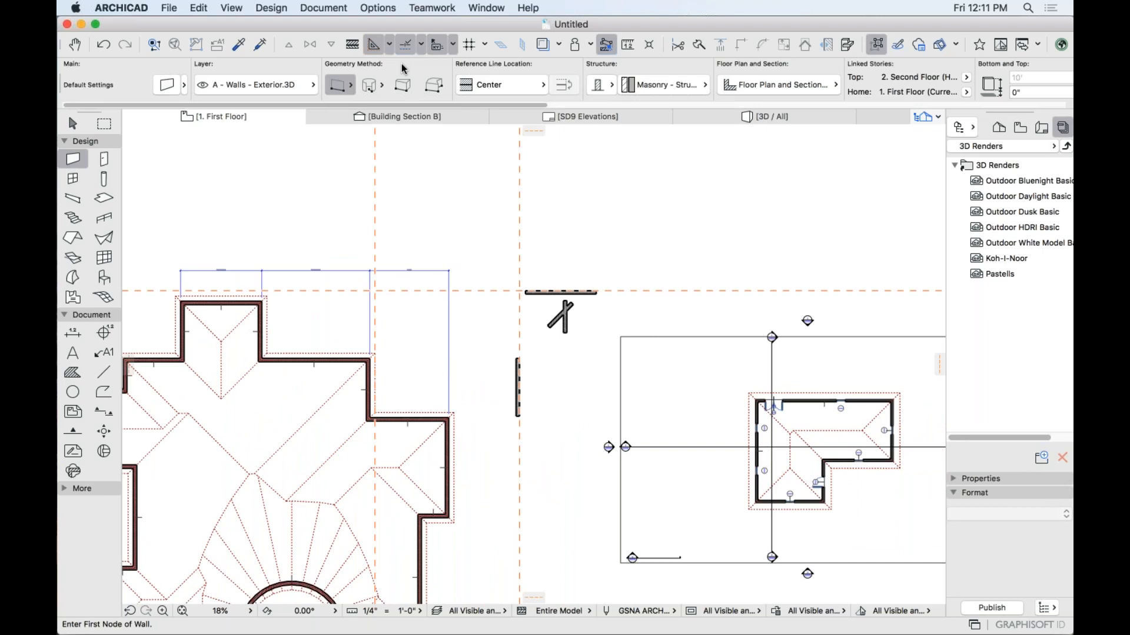
# Create a diagonal guide line segment from the guide intersection, entering 40.
pyautogui.click(389, 46)
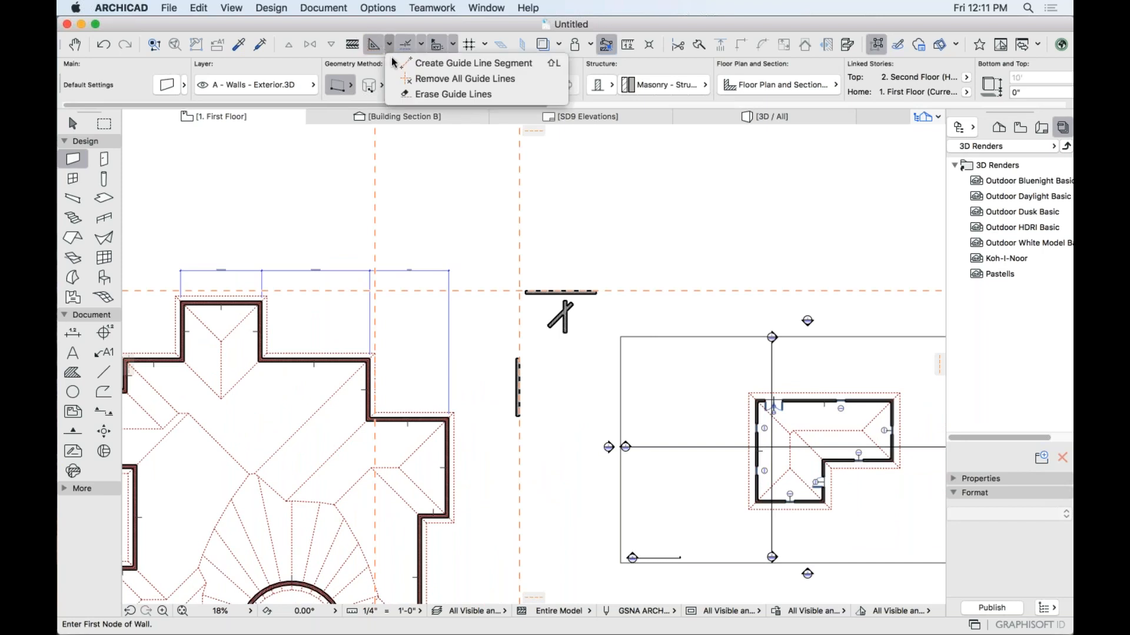
pyautogui.click(389, 46)
pyautogui.click(389, 46)
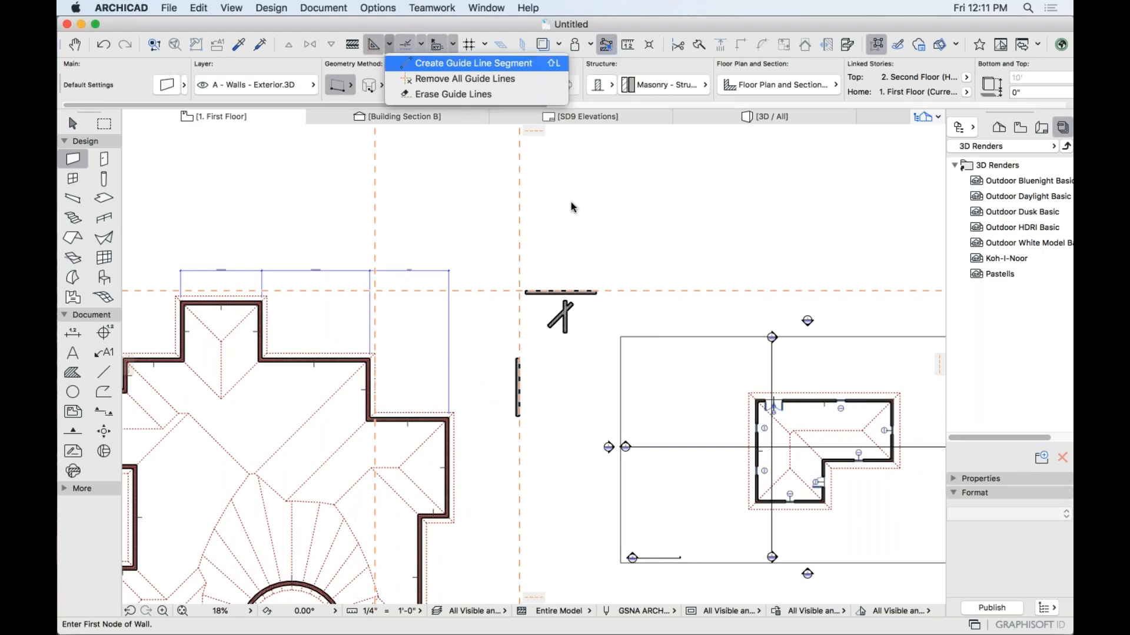
pyautogui.press('Return')
pyautogui.click(519, 290)
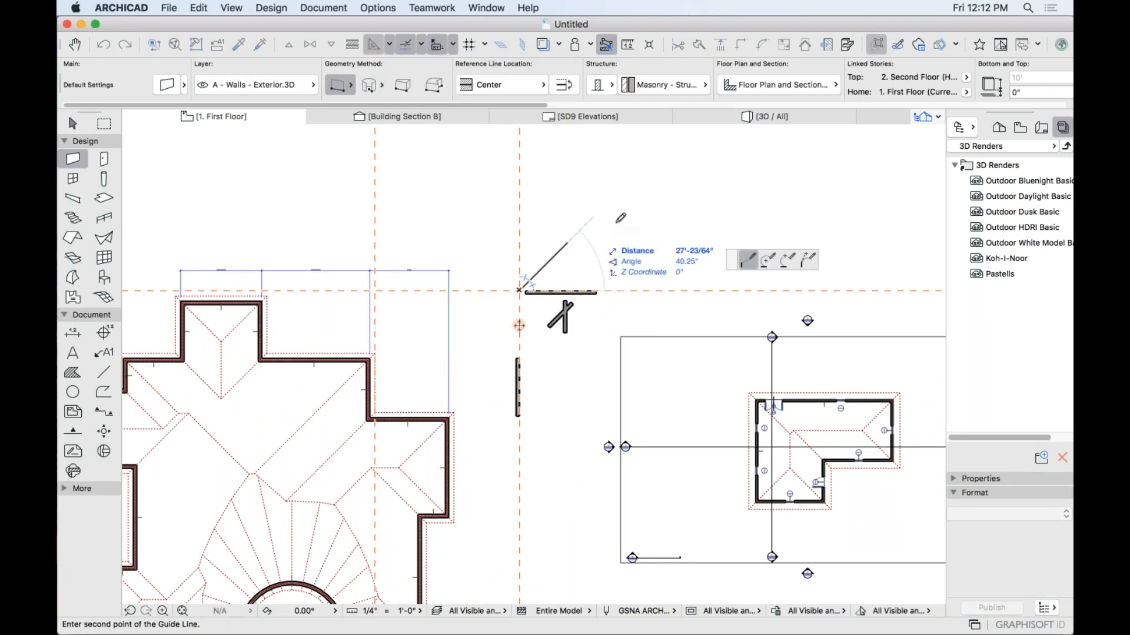
pyautogui.write('4')
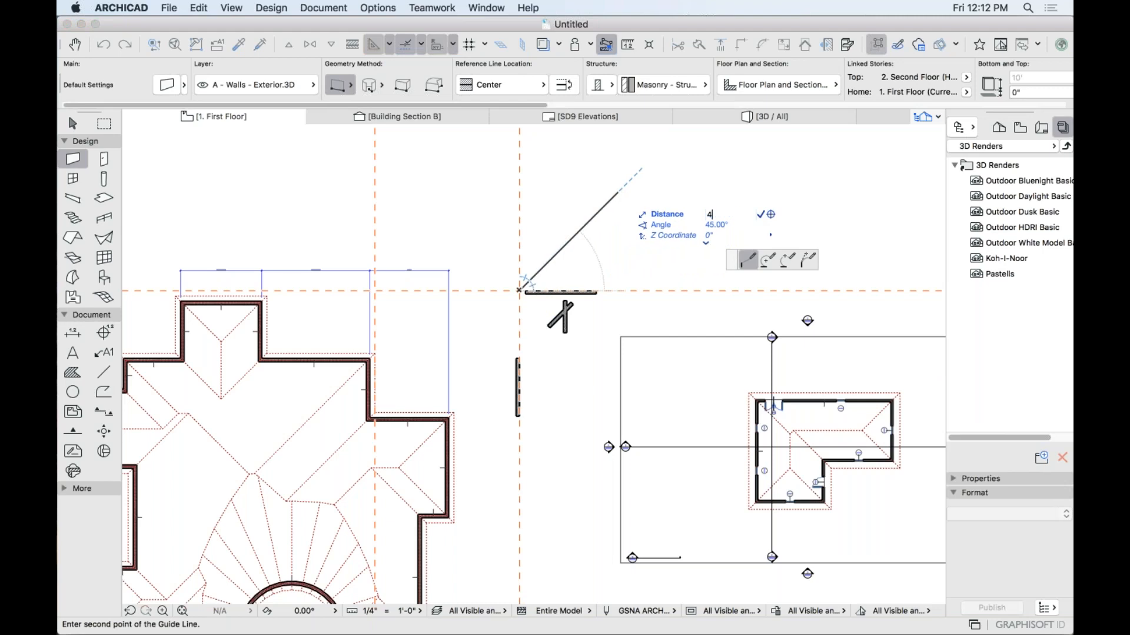
pyautogui.write('0')
pyautogui.press('Return')
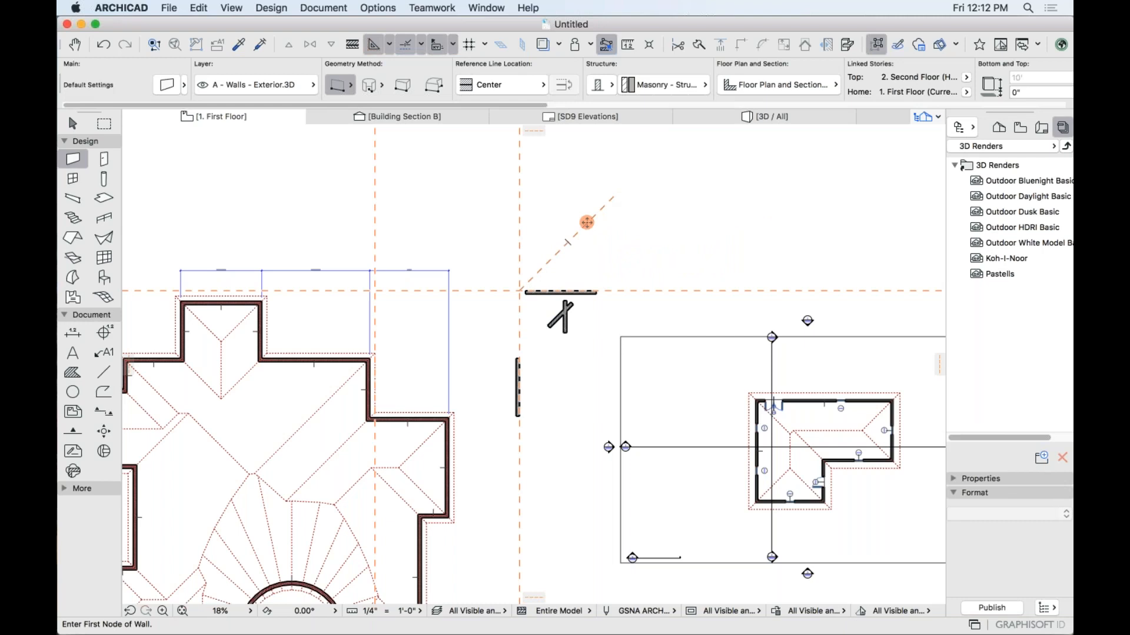
pyautogui.scroll(5, 578, 220)
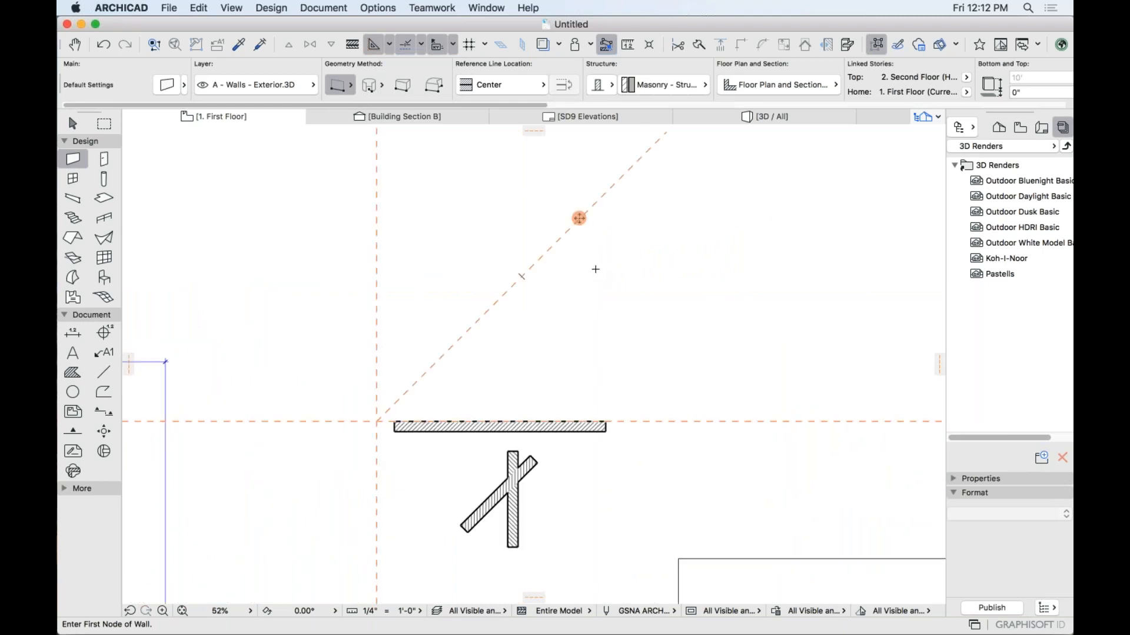
pyautogui.scroll(-3, 613, 310)
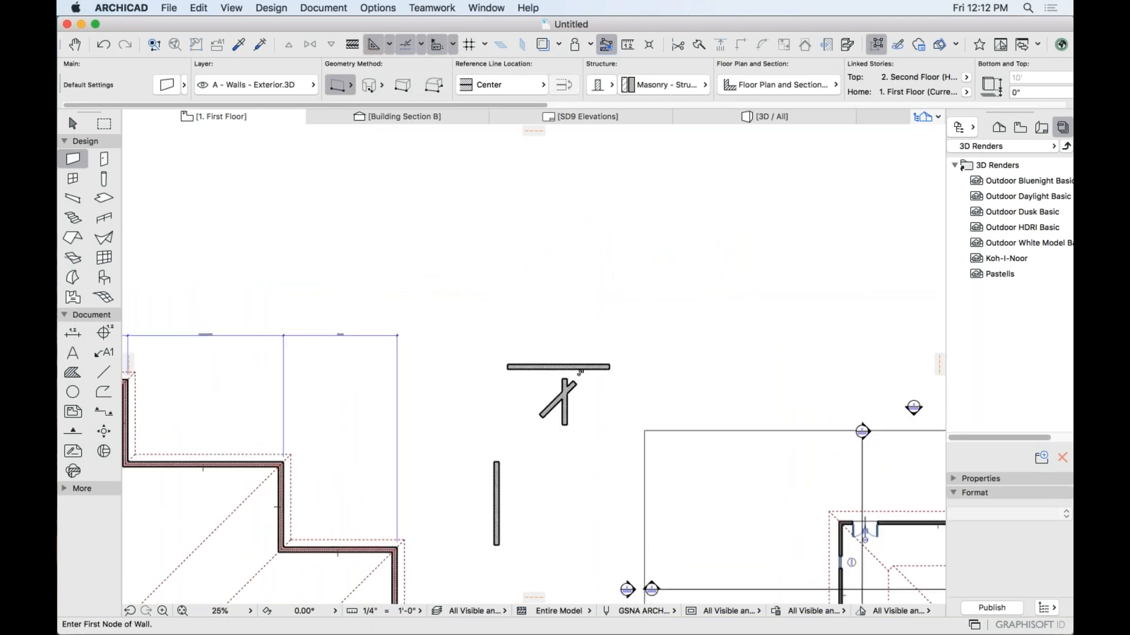
pyautogui.click(607, 287)
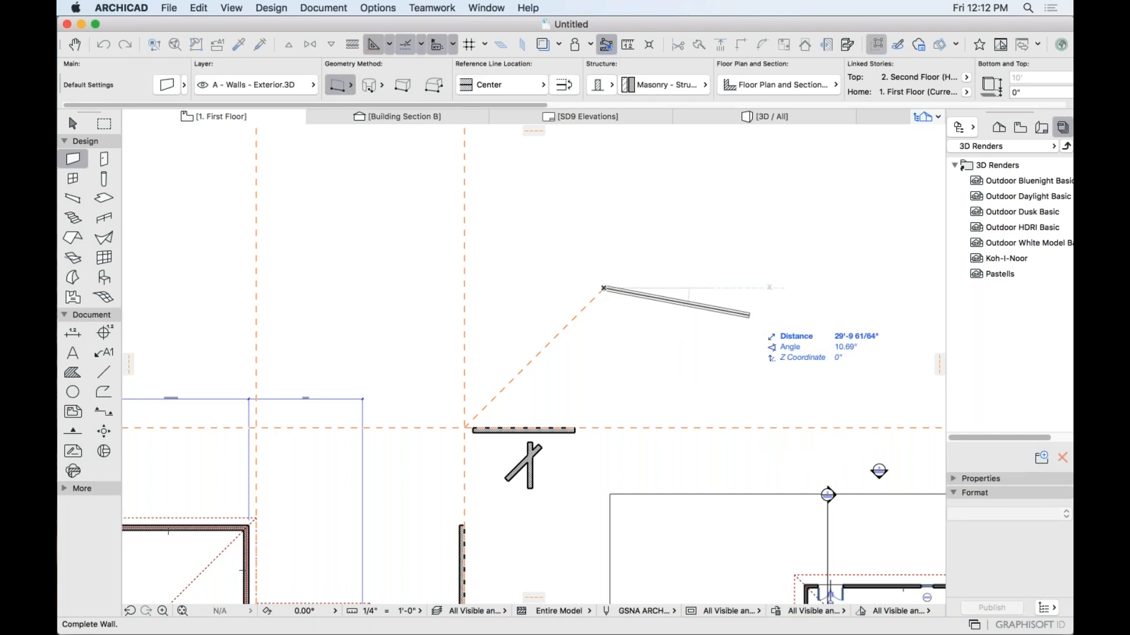
pyautogui.press('Escape')
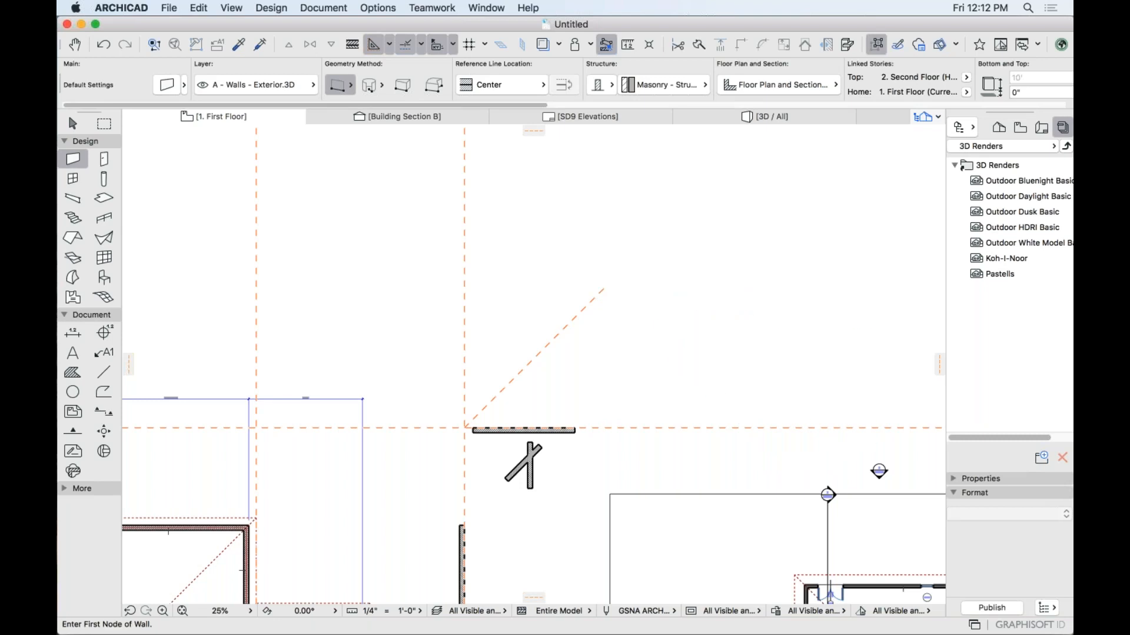
# Add a second guide segment, offset a parallel guide from it, then remove all guide lines.
pyautogui.click(389, 45)
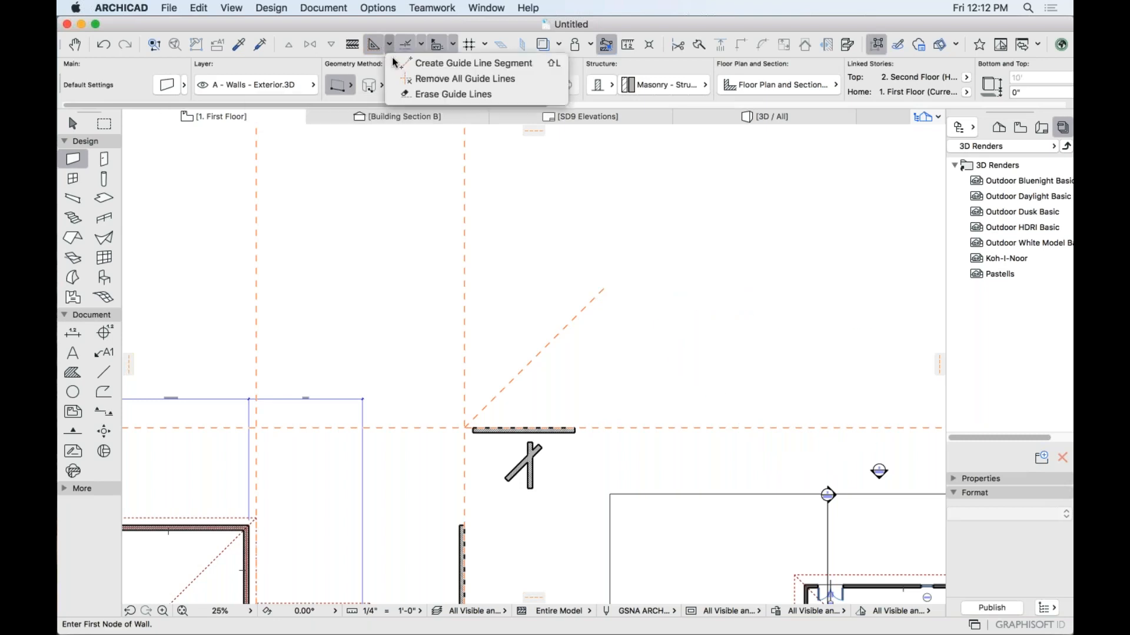
pyautogui.click(559, 63)
pyautogui.click(603, 288)
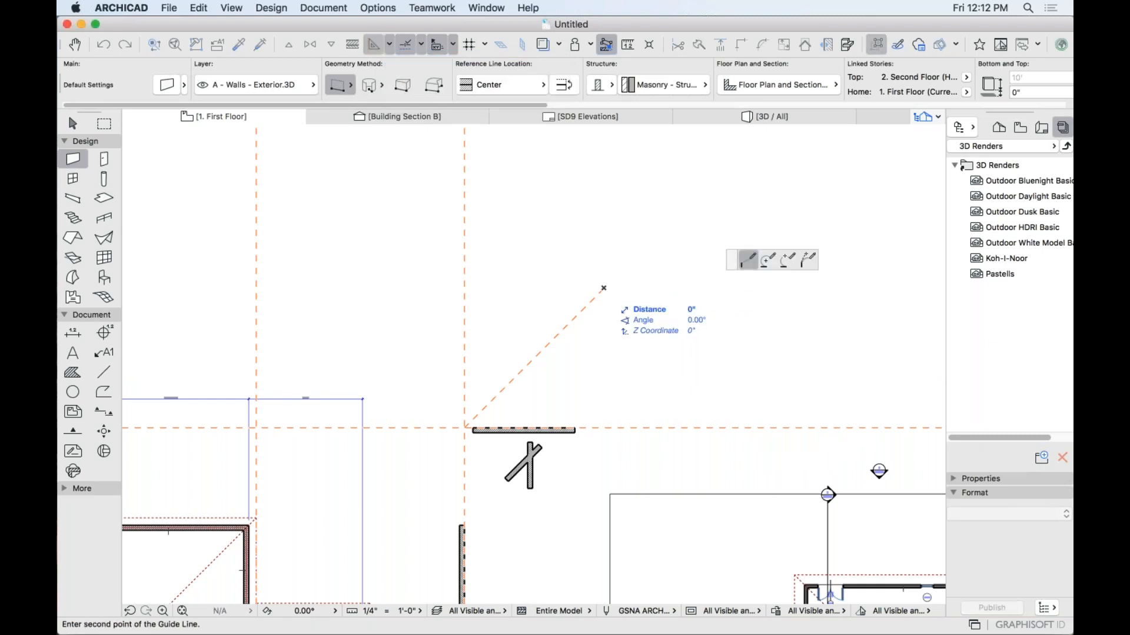
pyautogui.click(744, 428)
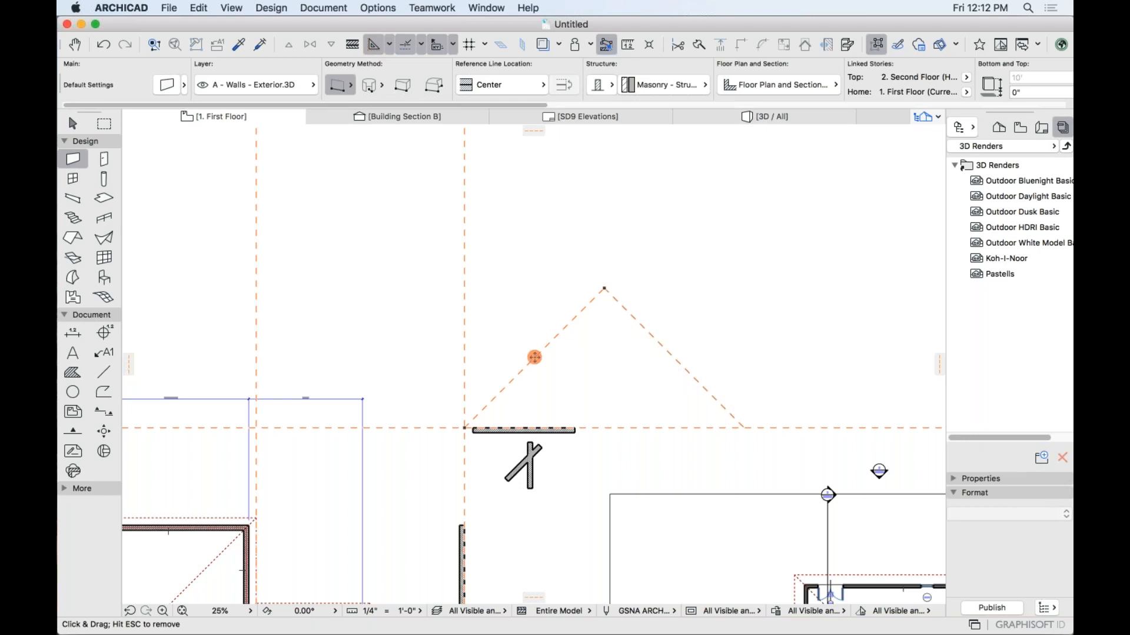
pyautogui.scroll(3, 534, 361)
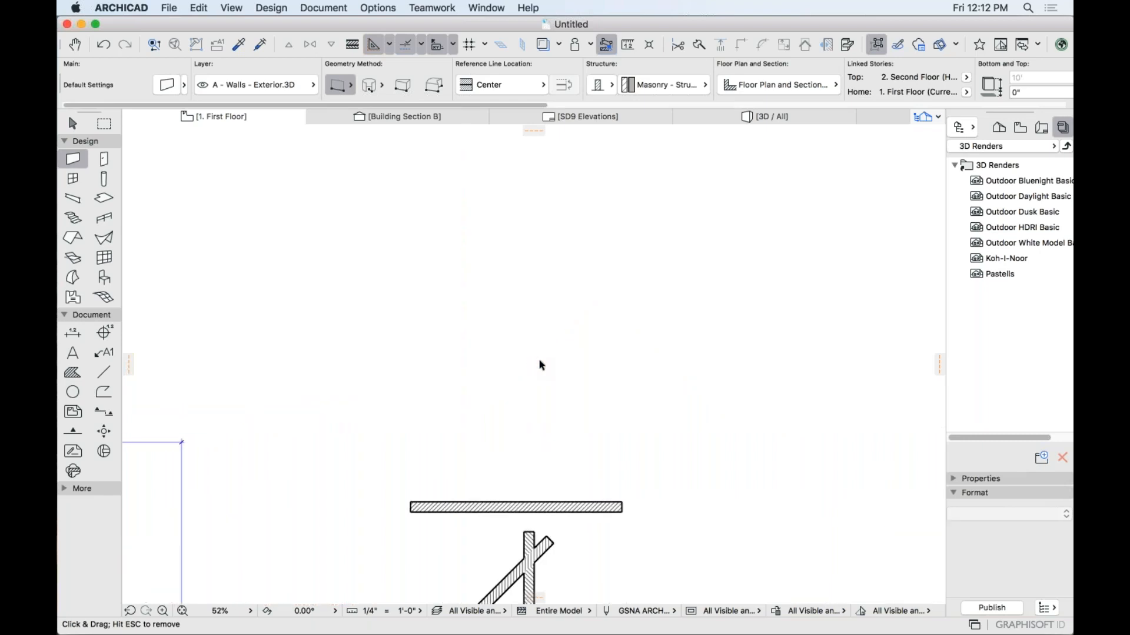
pyautogui.moveTo(539, 355); pyautogui.dragTo(736, 380)
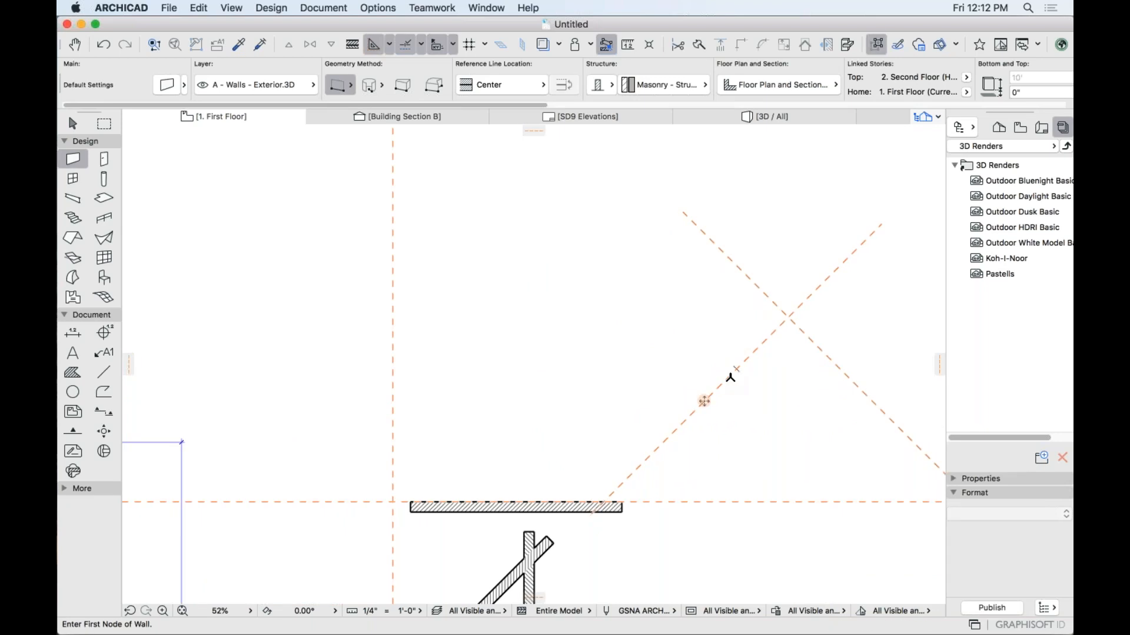
pyautogui.rightClick(756, 348)
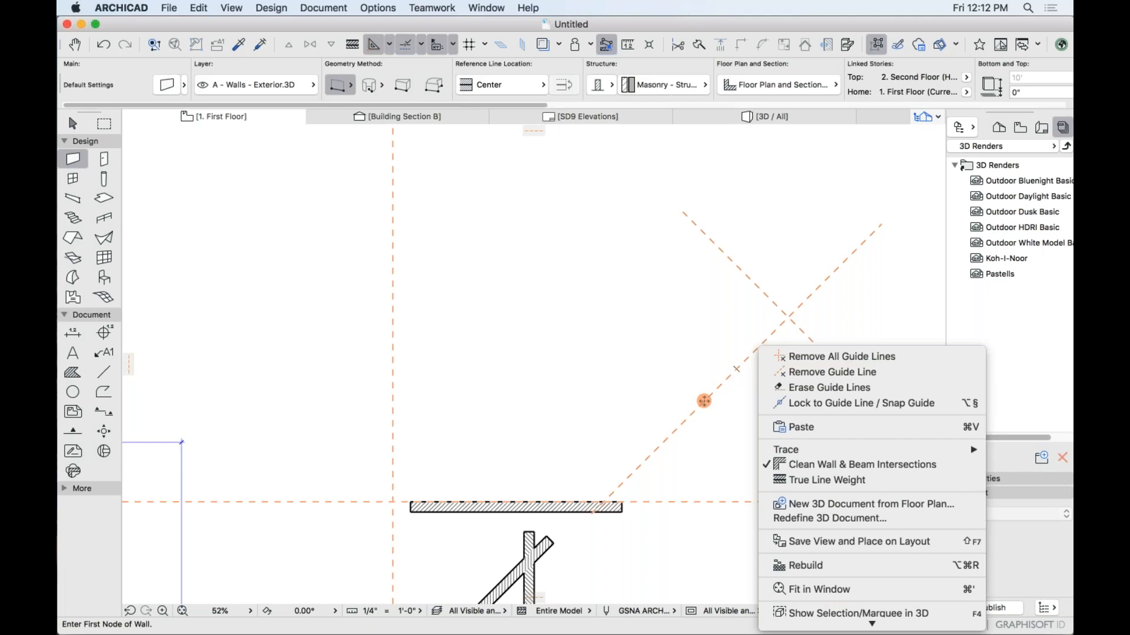
pyautogui.click(847, 356)
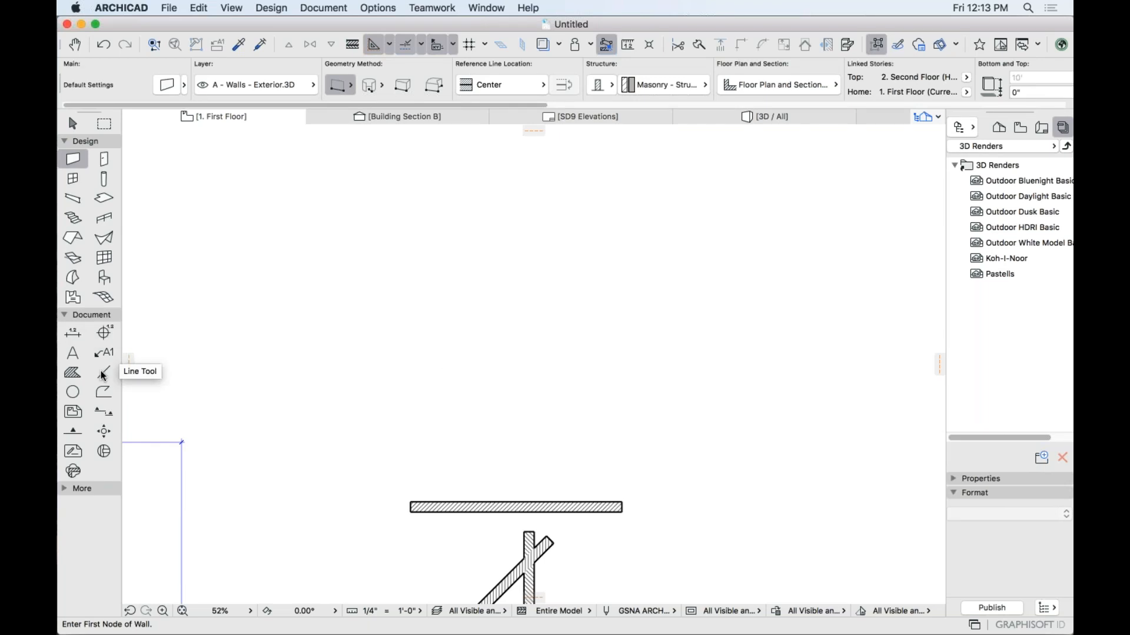
# Draw a Dashed line with orange pen 75 above the short wall.
pyautogui.click(103, 372)
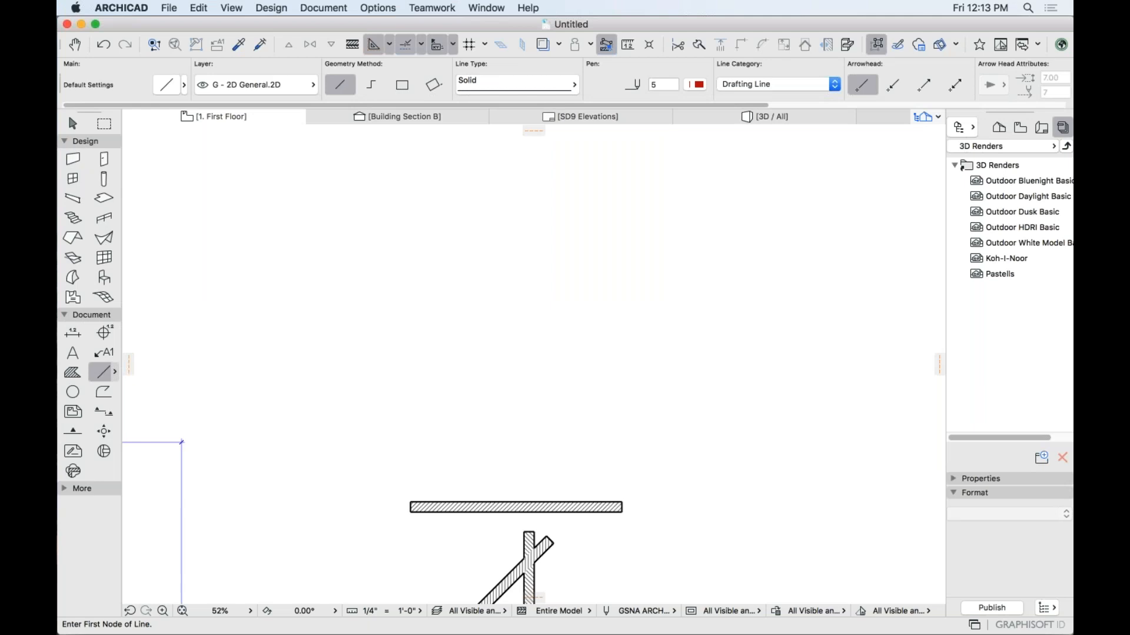
pyautogui.click(535, 86)
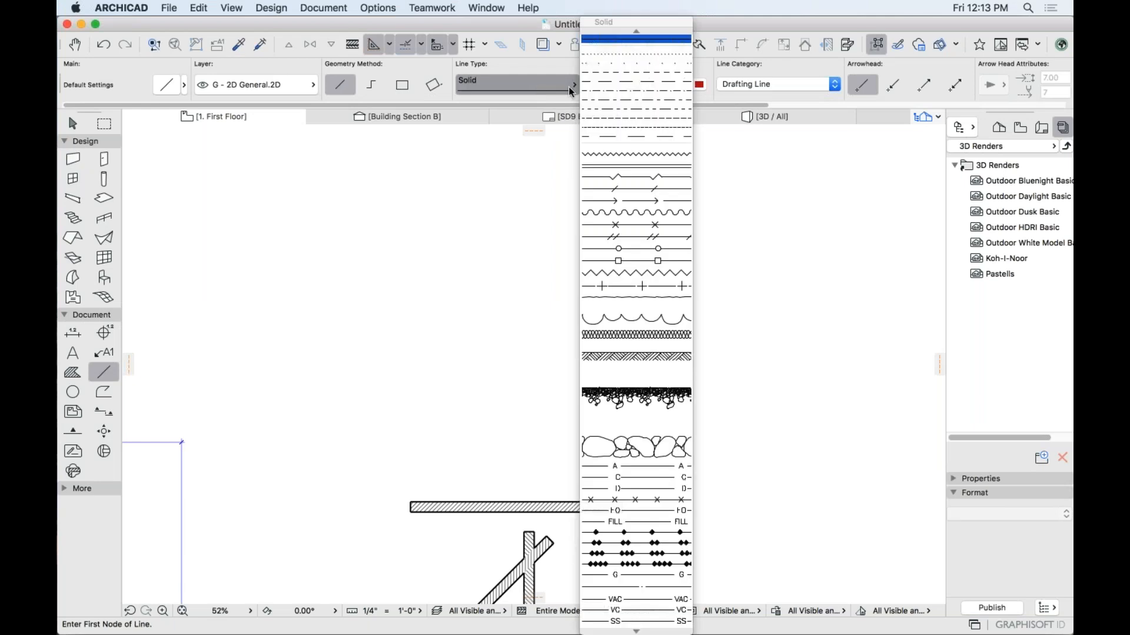
pyautogui.click(609, 72)
pyautogui.click(699, 84)
pyautogui.click(865, 117)
pyautogui.click(360, 332)
pyautogui.click(696, 332)
# Hide the dashed line's layer so it disappears from the plan.
pyautogui.scroll(2, 614, 334)
pyautogui.moveTo(612, 333)
pyautogui.mouseDown(button='middle')
pyautogui.moveTo(646, 331)
pyautogui.moveTo(617, 328)
pyautogui.mouseUp(button='middle')
pyautogui.scroll(-2, 616, 329)
pyautogui.press('shift')
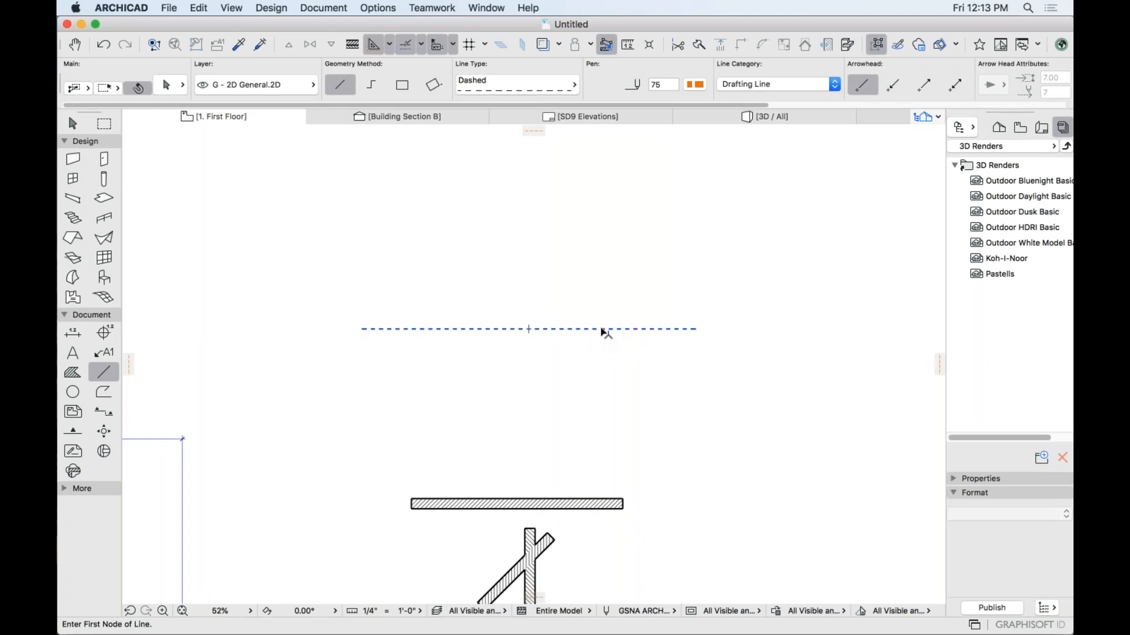
pyautogui.keyDown('shift'); pyautogui.click(601, 330); pyautogui.keyUp('shift')
pyautogui.press('Escape')
pyautogui.rightClick(651, 329)
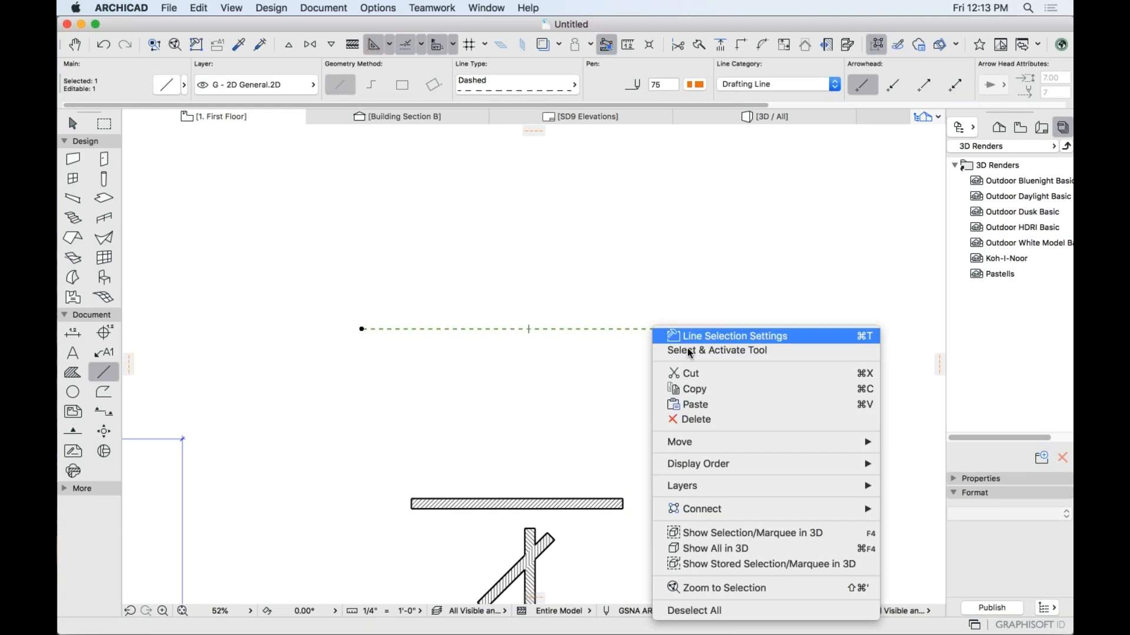
pyautogui.press('Escape')
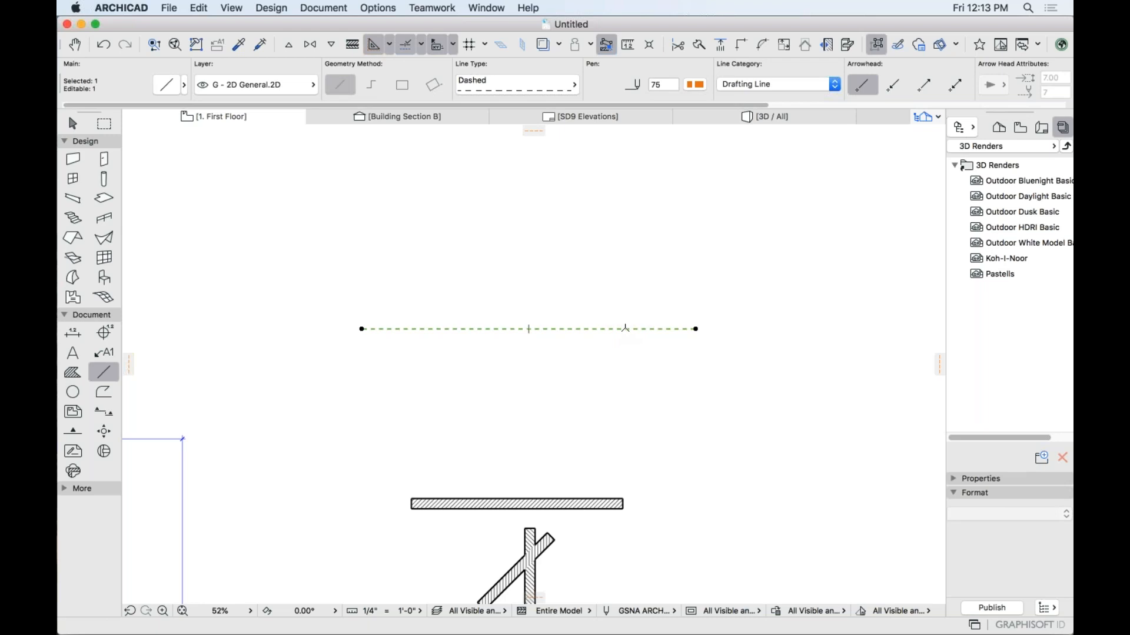
pyautogui.rightClick(623, 331)
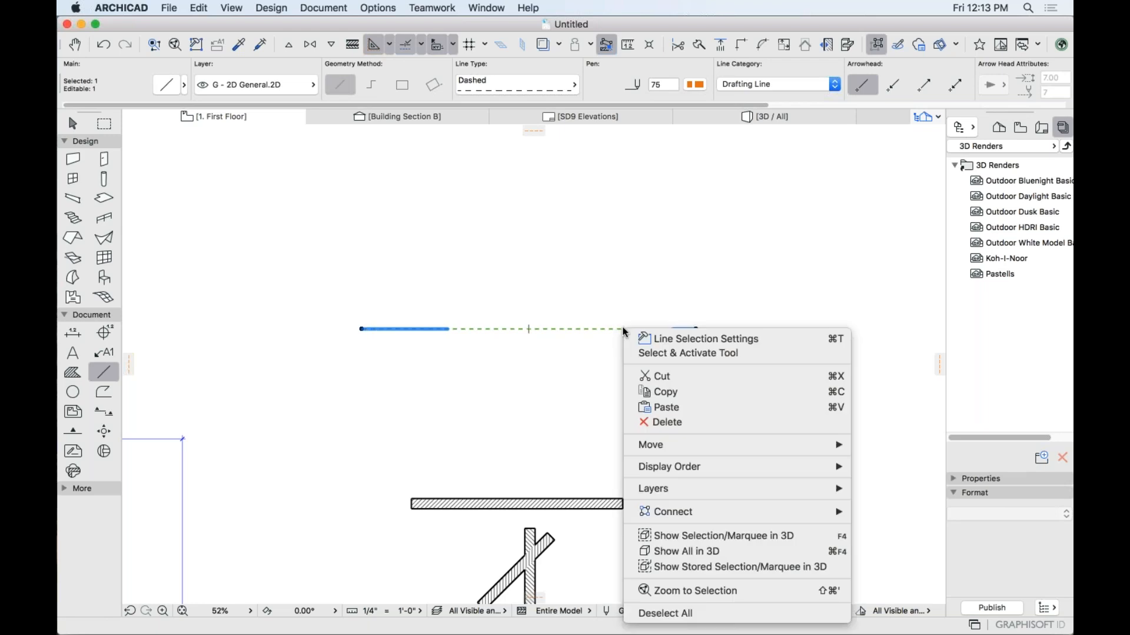
pyautogui.moveTo(830, 490)
pyautogui.click(881, 504)
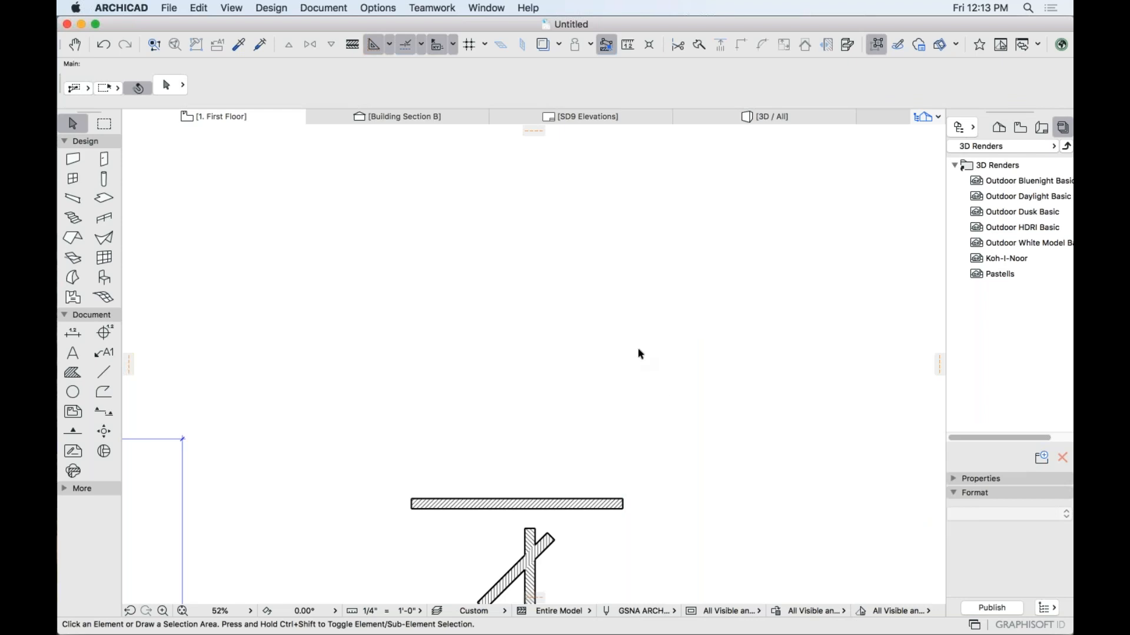
# Turn the G - 2D General layer back on in Layer Settings so the dashed line returns.
pyautogui.press('super+l')
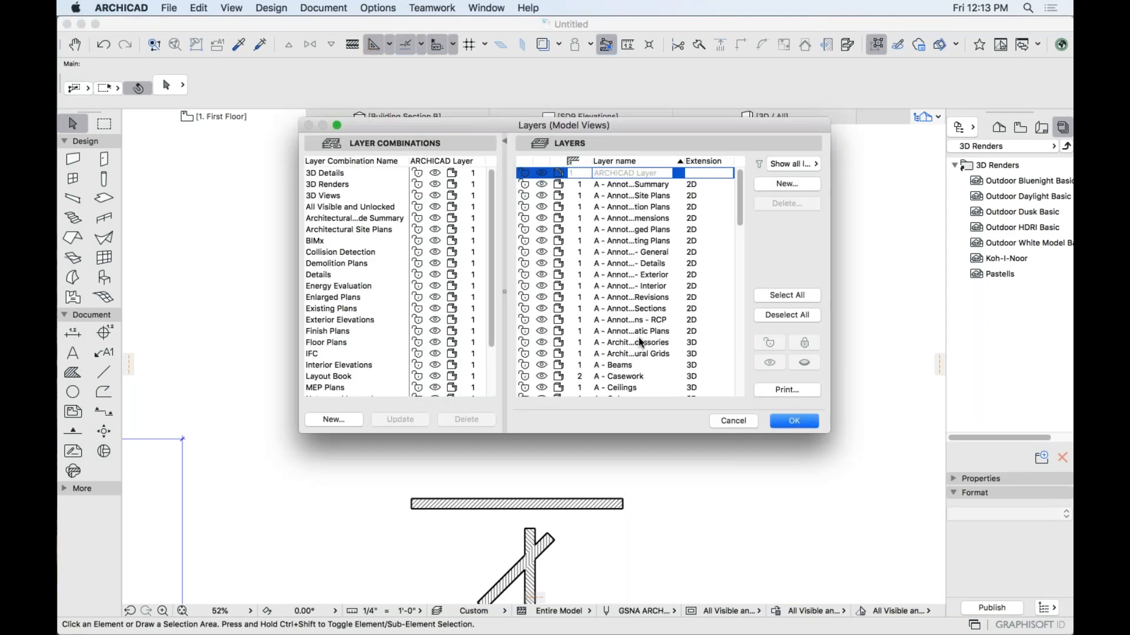
pyautogui.scroll(-10, 638, 337)
pyautogui.scroll(-1, 641, 342)
pyautogui.click(542, 368)
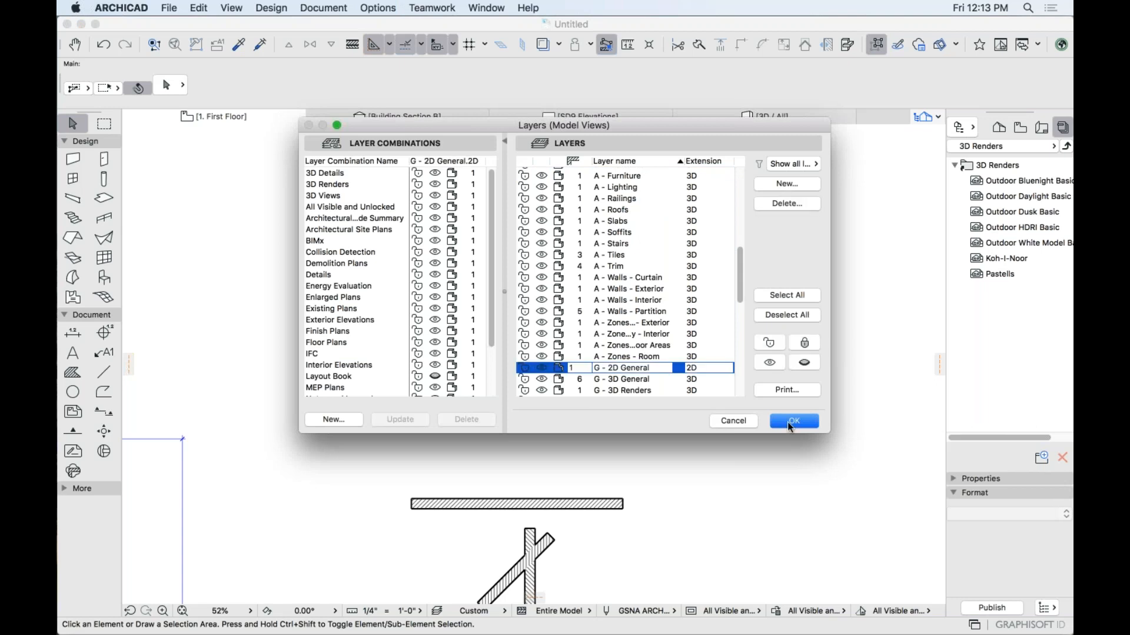
pyautogui.click(793, 421)
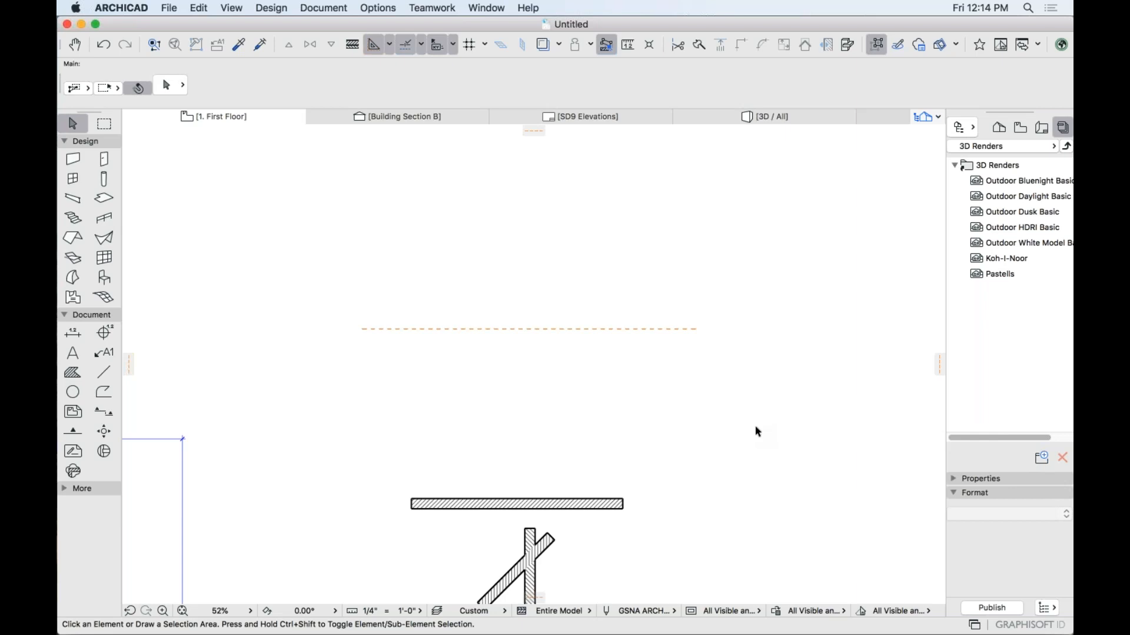
# Zoom out on the plan and open the Help menu's online resources.
pyautogui.scroll(-1, 697, 474)
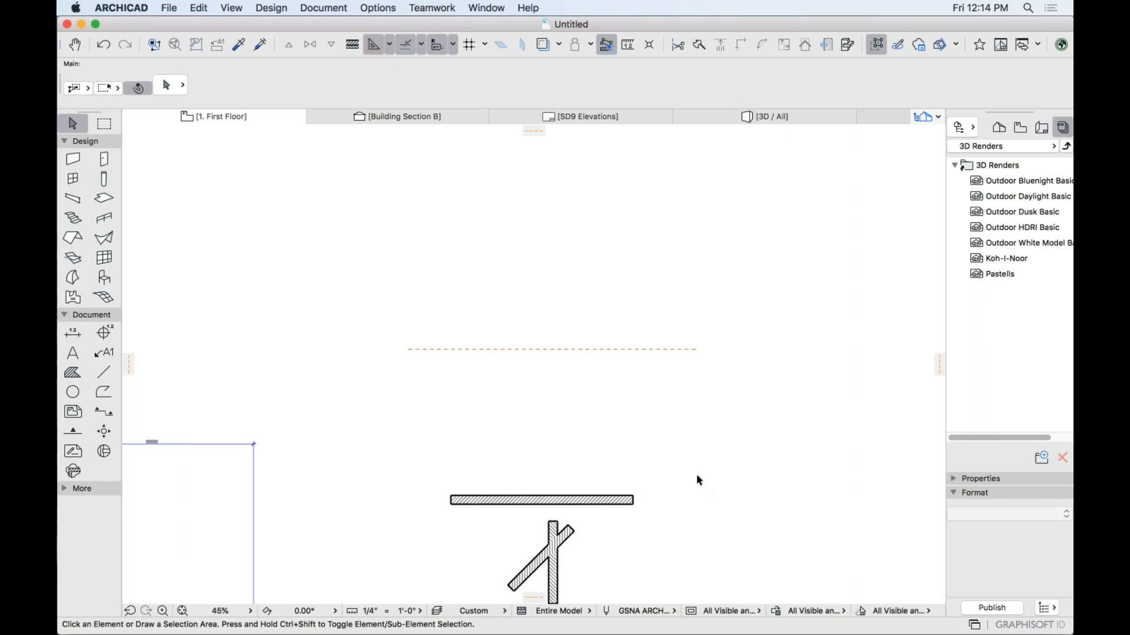
pyautogui.scroll(-1, 696, 474)
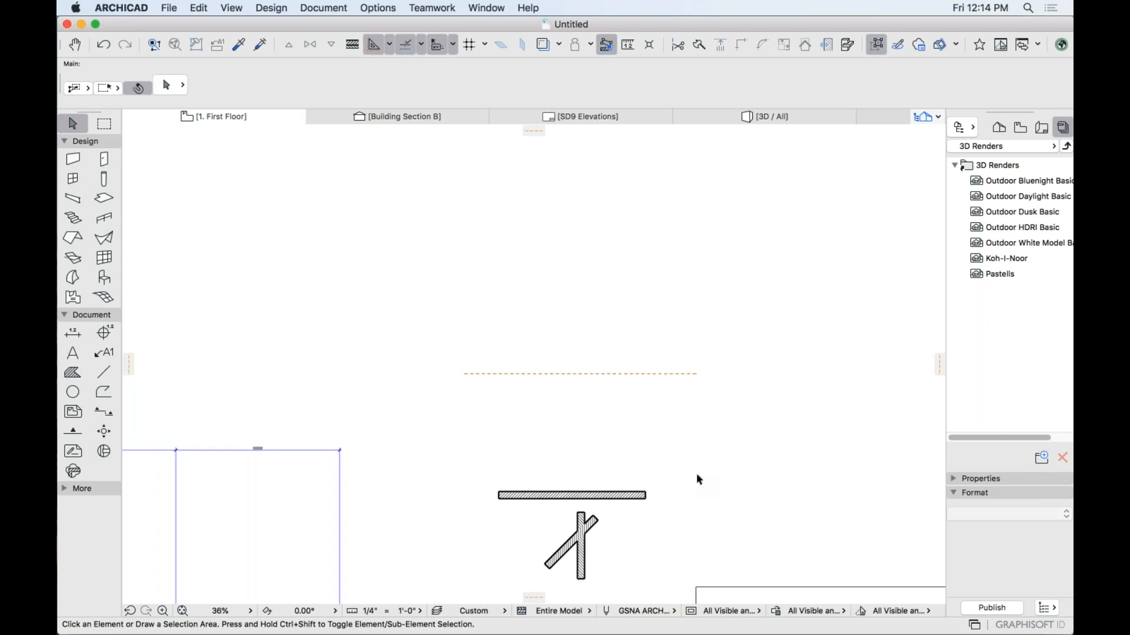
pyautogui.scroll(-3, 645, 474)
pyautogui.moveTo(604, 450); pyautogui.dragTo(561, 287, button='middle')
pyautogui.scroll(-3, 561, 287)
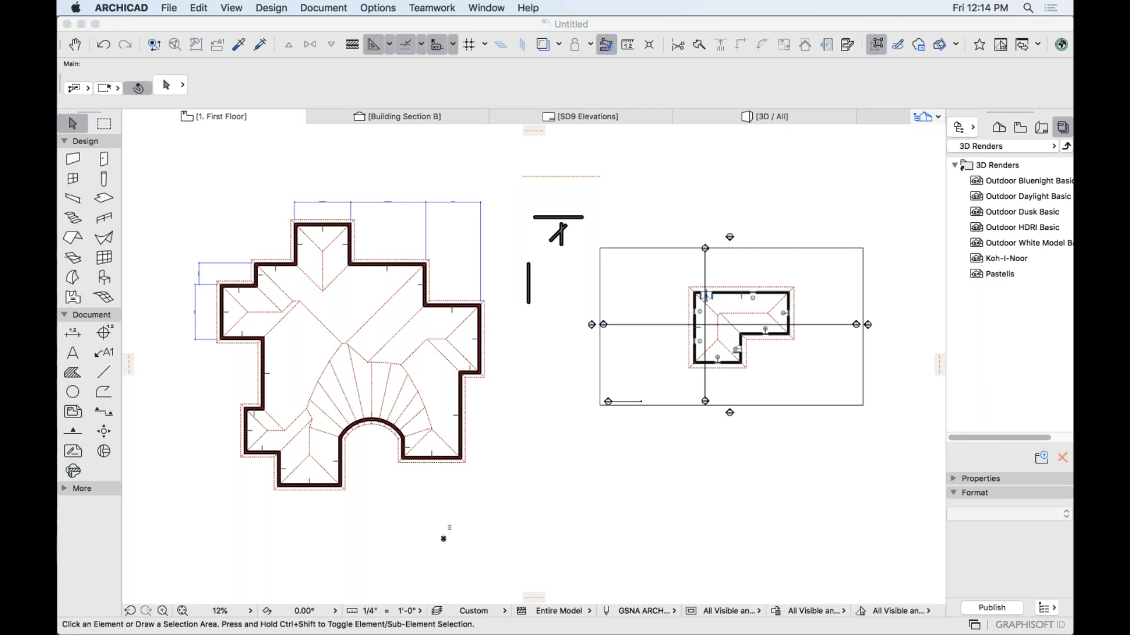
pyautogui.click(528, 7)
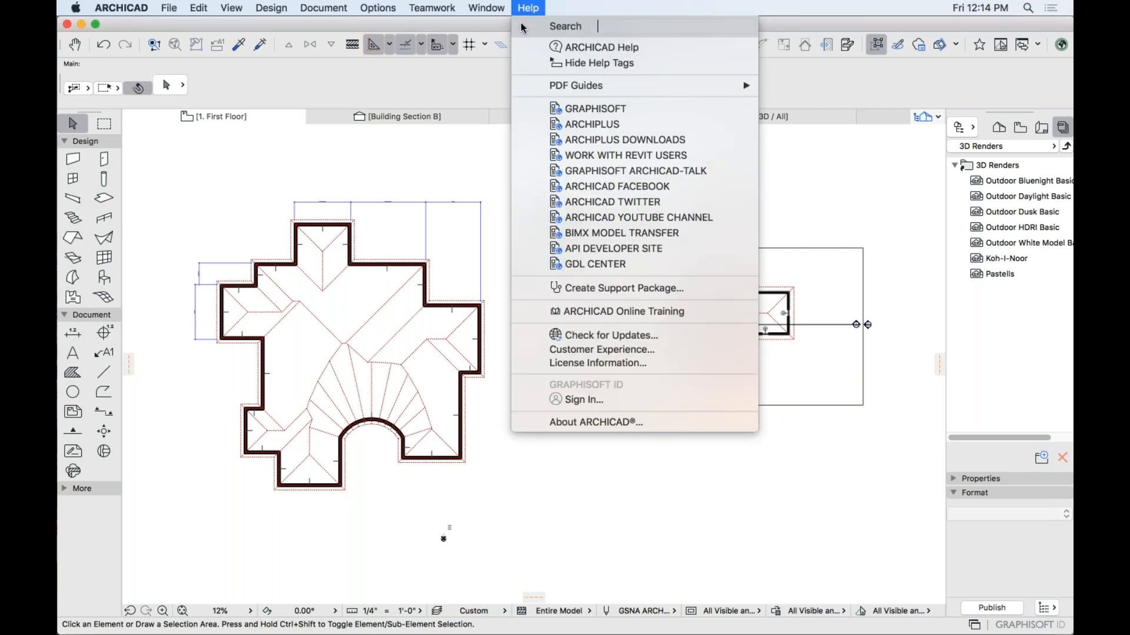
# Open the ARCHICAD-Talk forum's 'Working in ARCHICAD' board listing topics like 'Problems editing stairs and rails'.
pyautogui.click(701, 176)
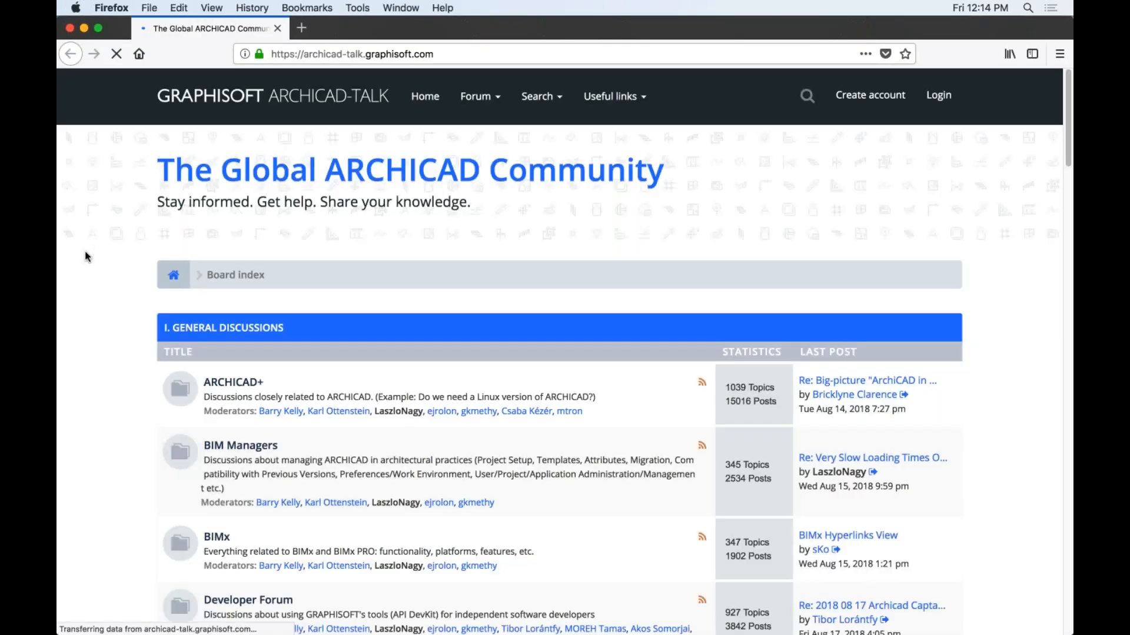
pyautogui.scroll(-6, 331, 295)
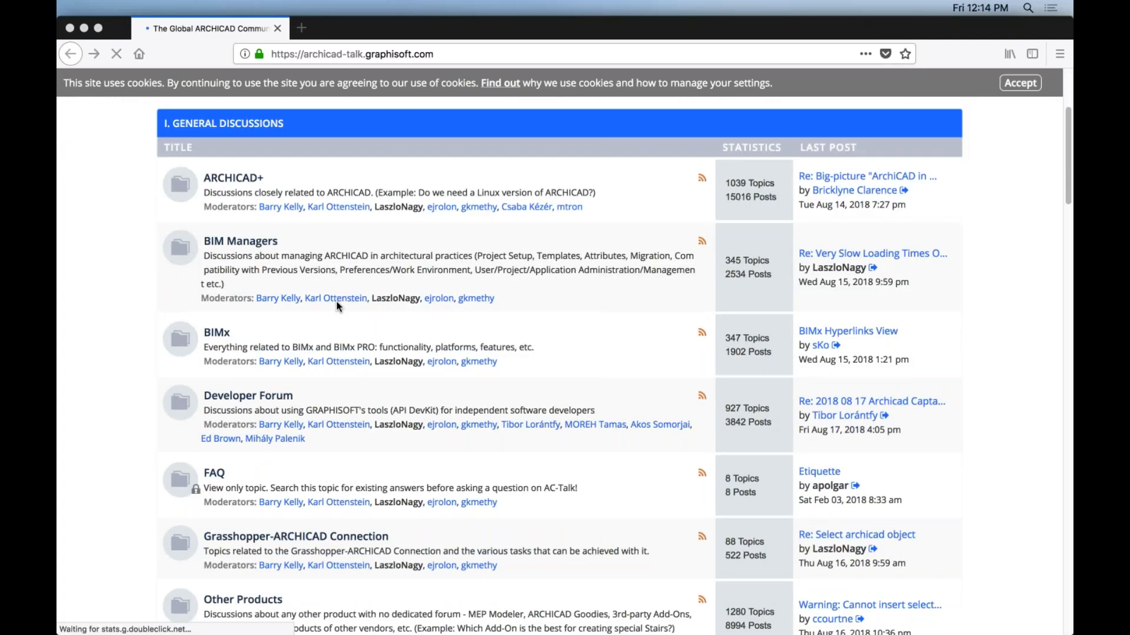
pyautogui.scroll(-10, 337, 305)
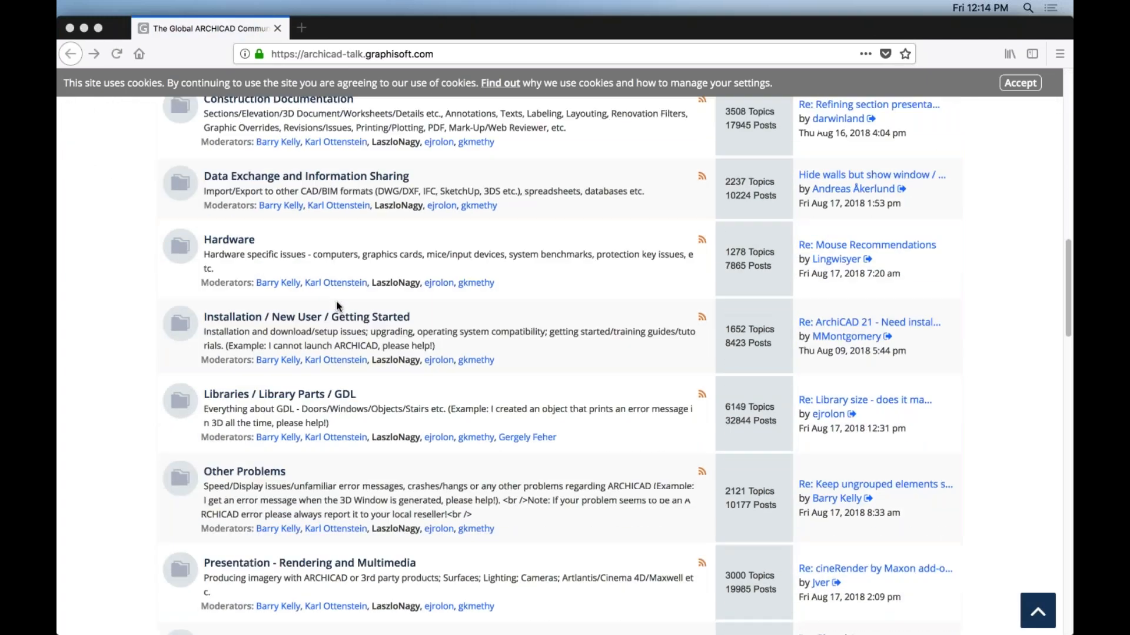
pyautogui.scroll(-8, 336, 304)
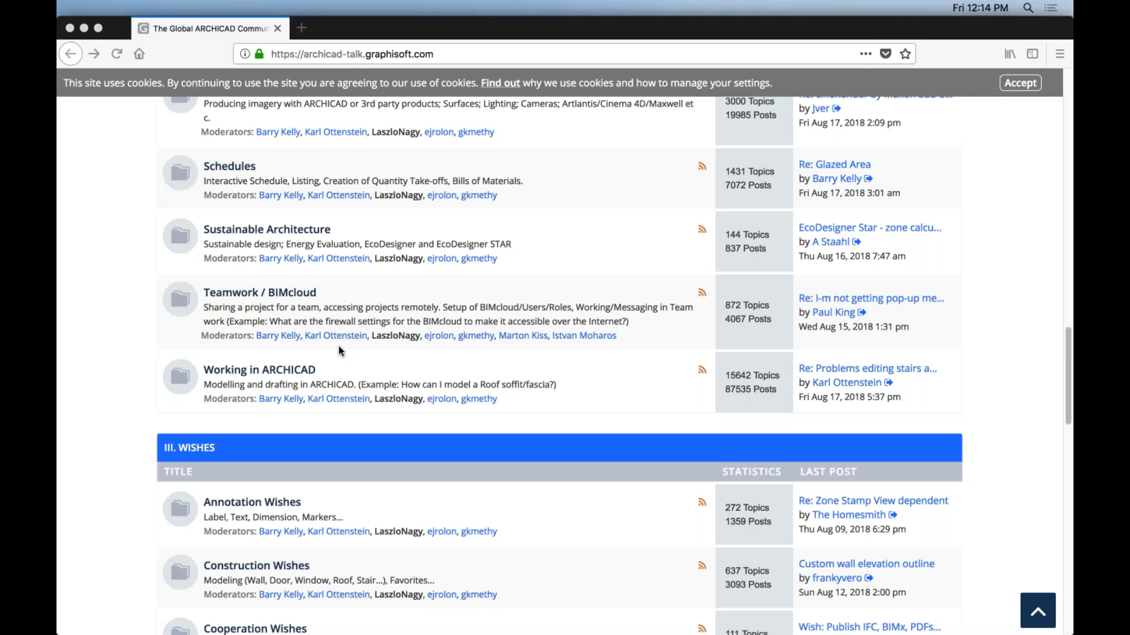
pyautogui.click(254, 372)
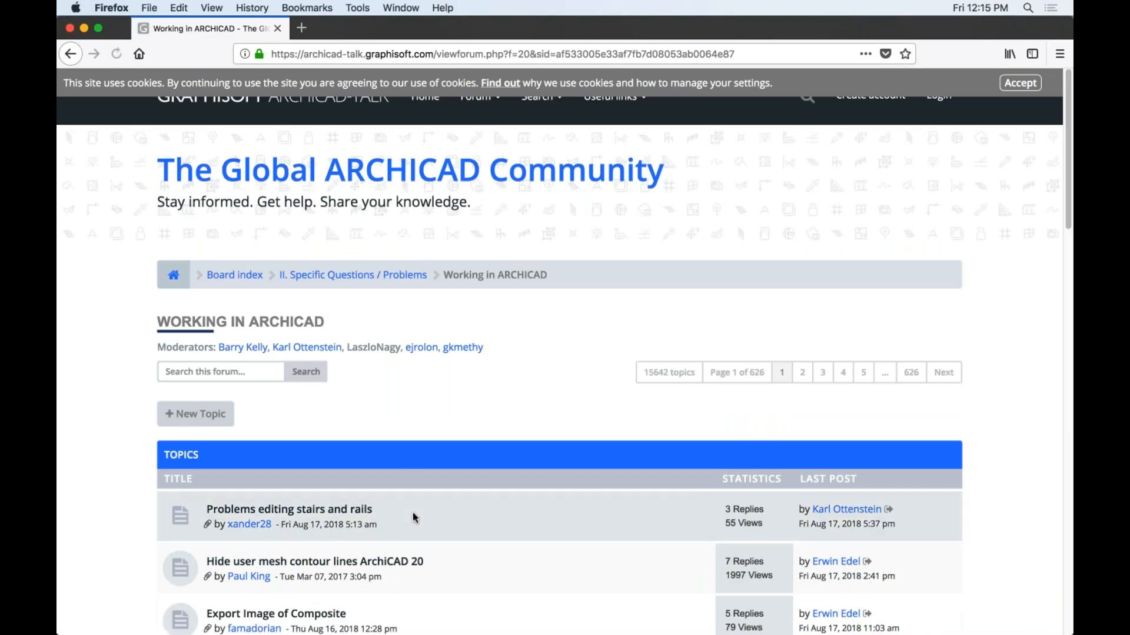
pyautogui.scroll(-5, 413, 517)
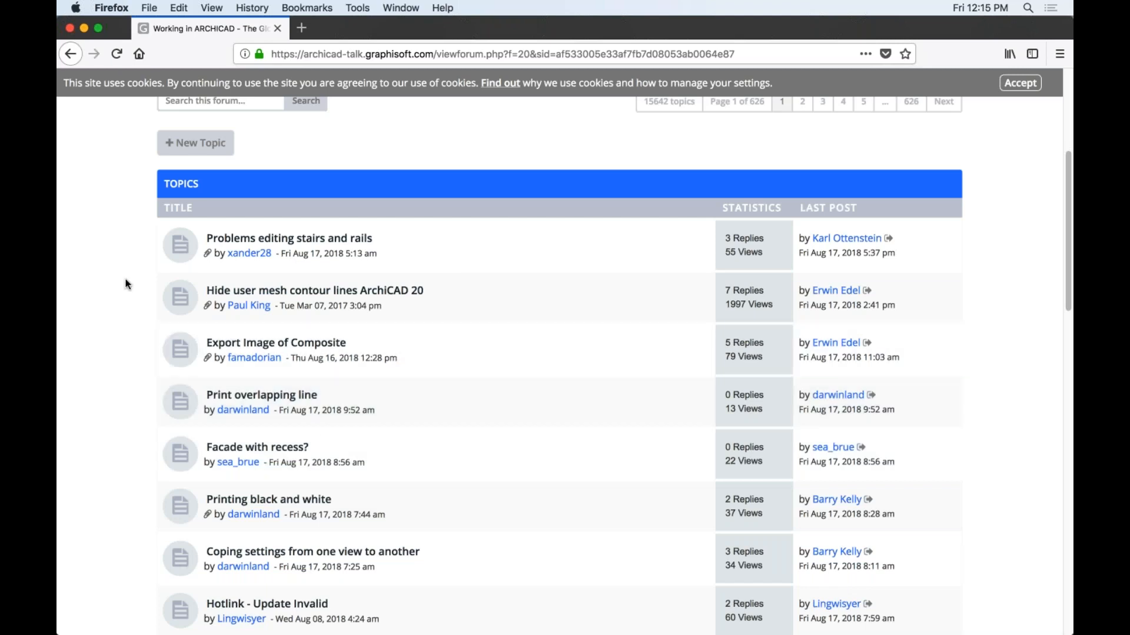
pyautogui.press('super+Tab')
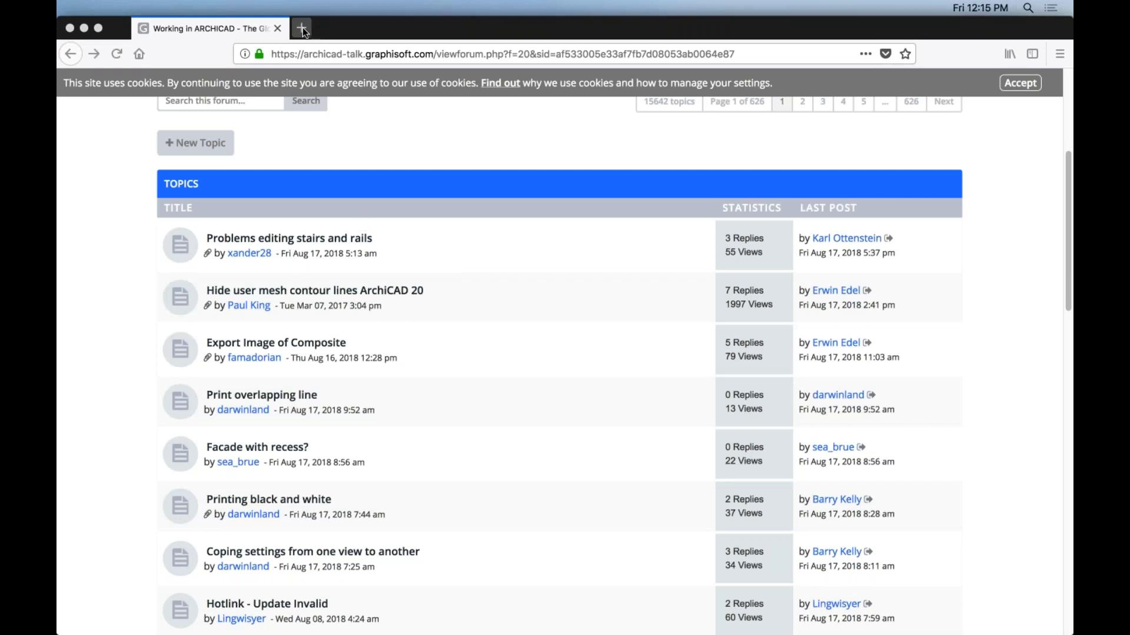
# Load graphisoft.com and go to its Purchase page.
pyautogui.click(565, 53)
pyautogui.write('graphisoft.com')
pyautogui.press('Return')
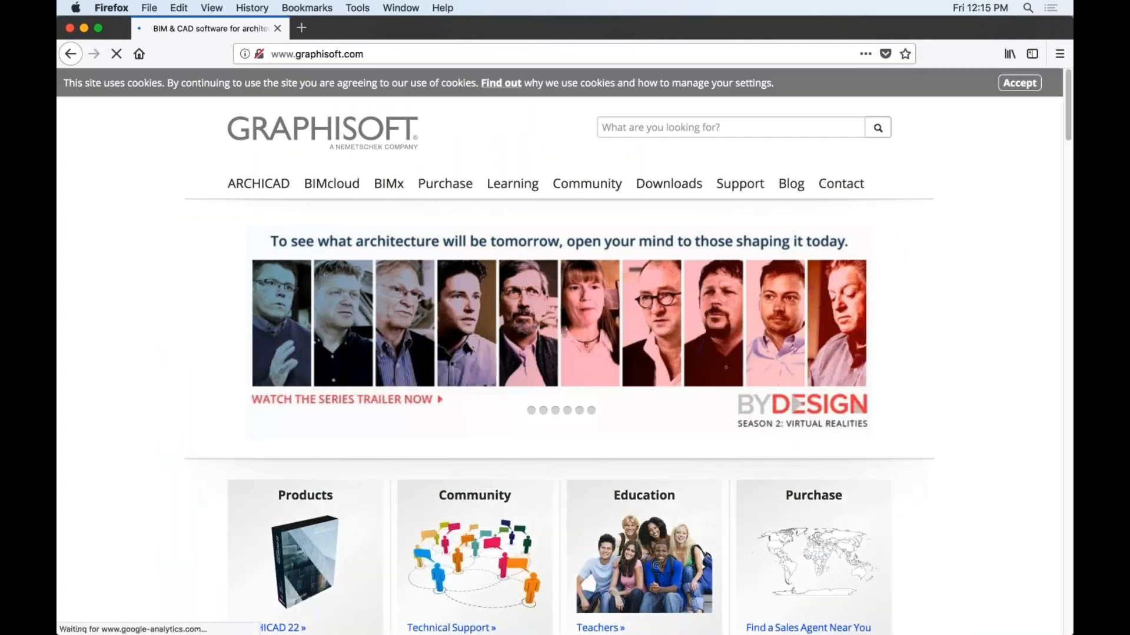
pyautogui.click(444, 186)
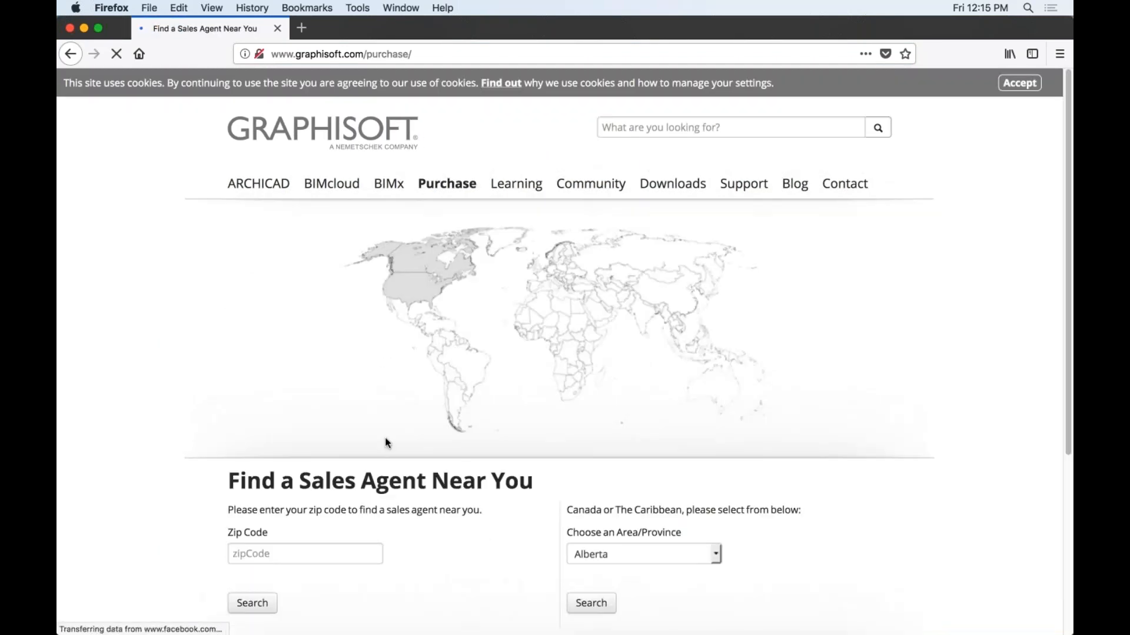
# Search for a sales agent near zip code 02451.
pyautogui.scroll(-2, 385, 437)
pyautogui.click(294, 485)
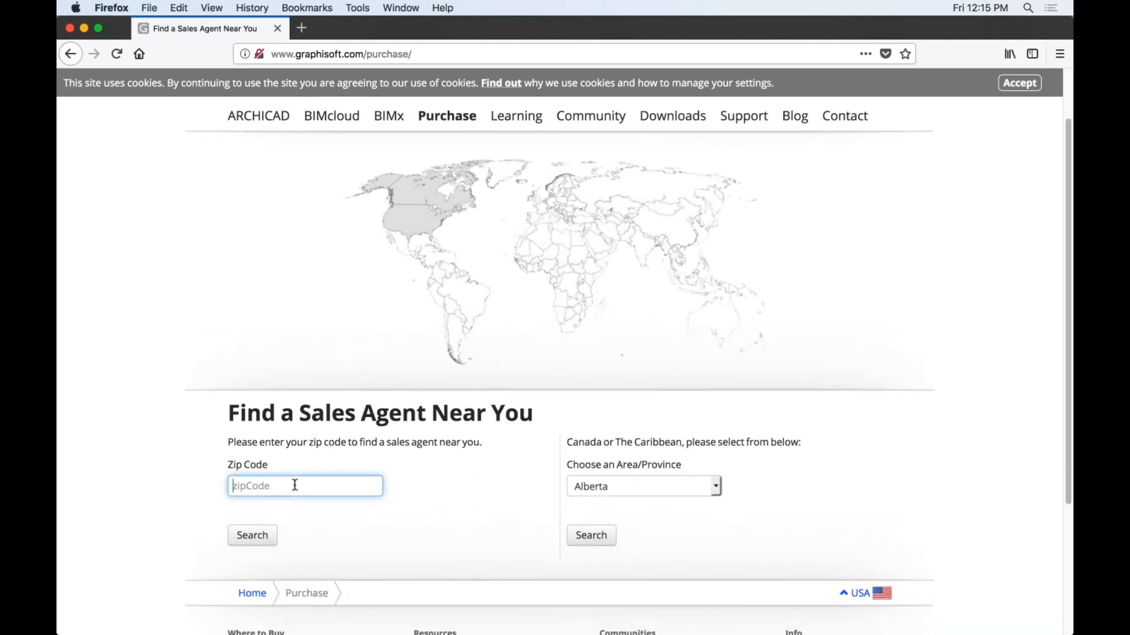
pyautogui.write('02451')
pyautogui.click(700, 486)
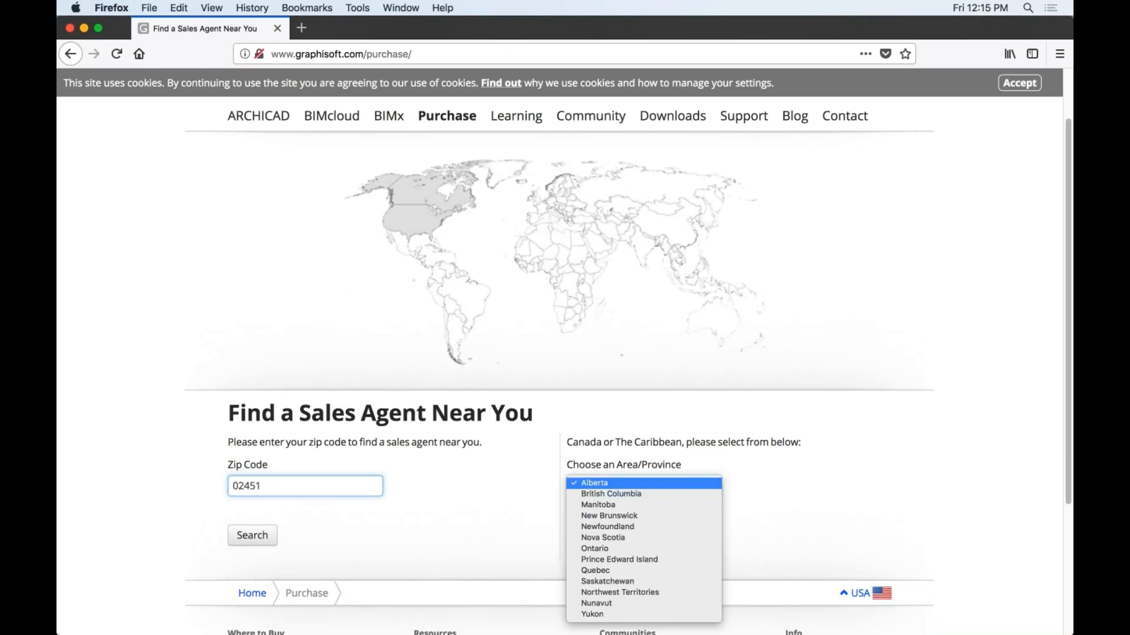
pyautogui.click(610, 437)
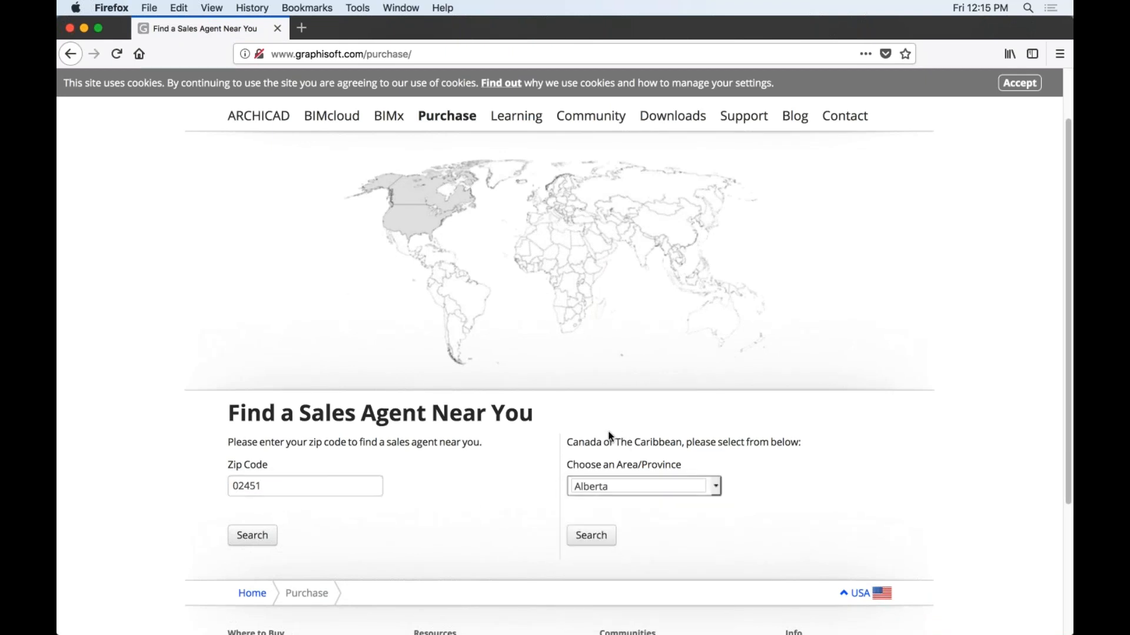
pyautogui.click(259, 535)
# Select the sales agent's phone number and e-mail address in the results.
pyautogui.moveTo(334, 494); pyautogui.dragTo(261, 494)
pyautogui.moveTo(375, 530); pyautogui.dragTo(252, 529)
pyautogui.scroll(-5, 414, 457)
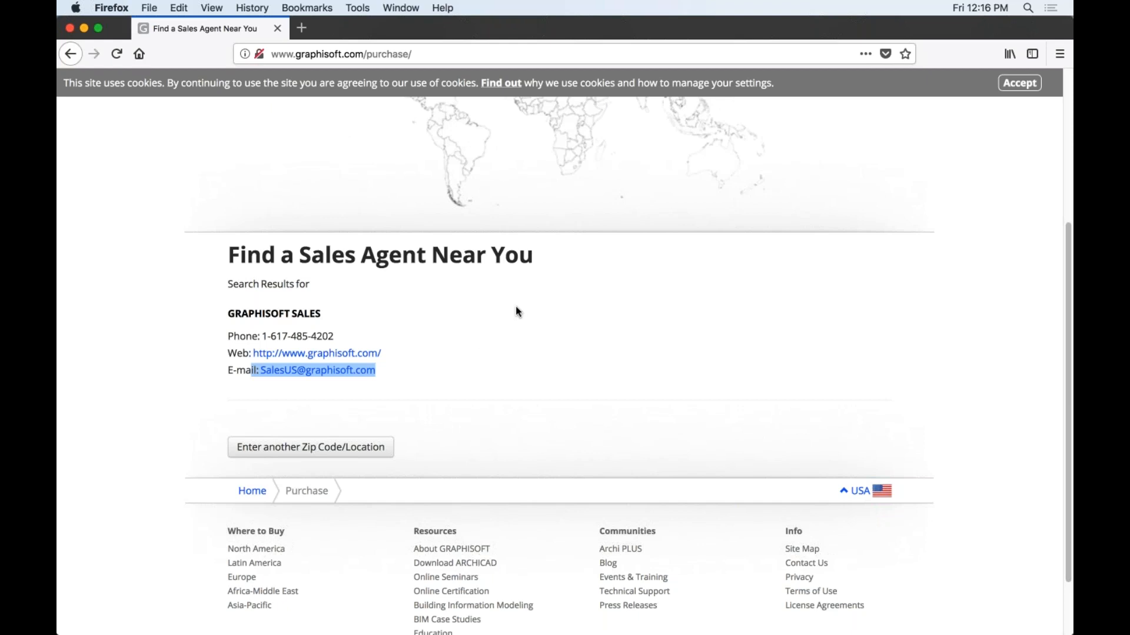
pyautogui.scroll(5, 517, 307)
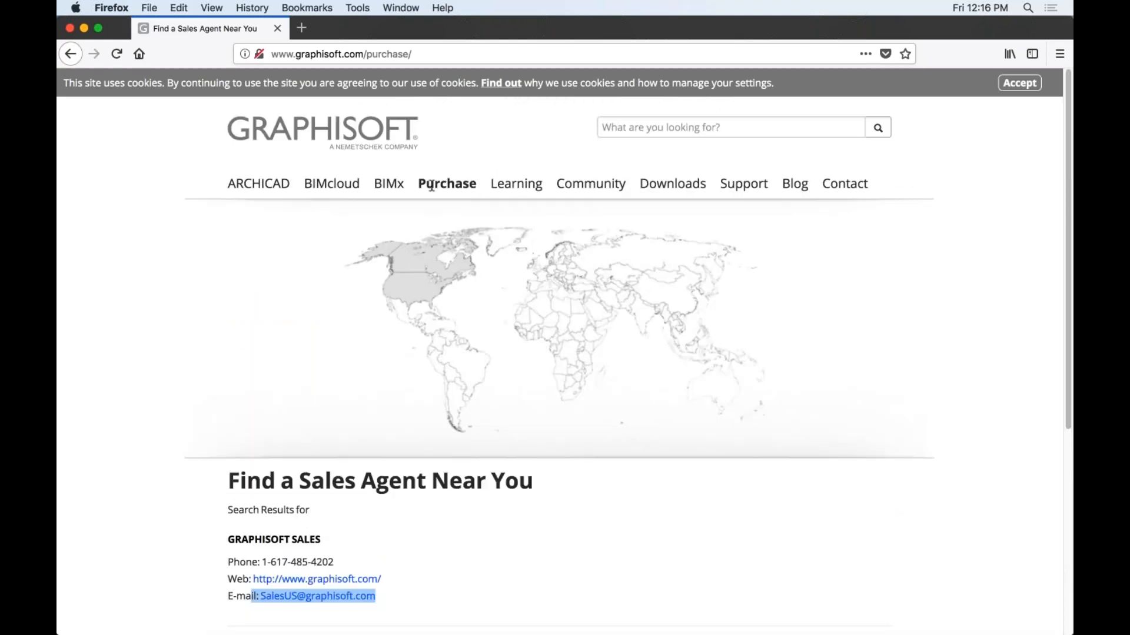
pyautogui.moveTo(420, 184); pyautogui.dragTo(476, 184)
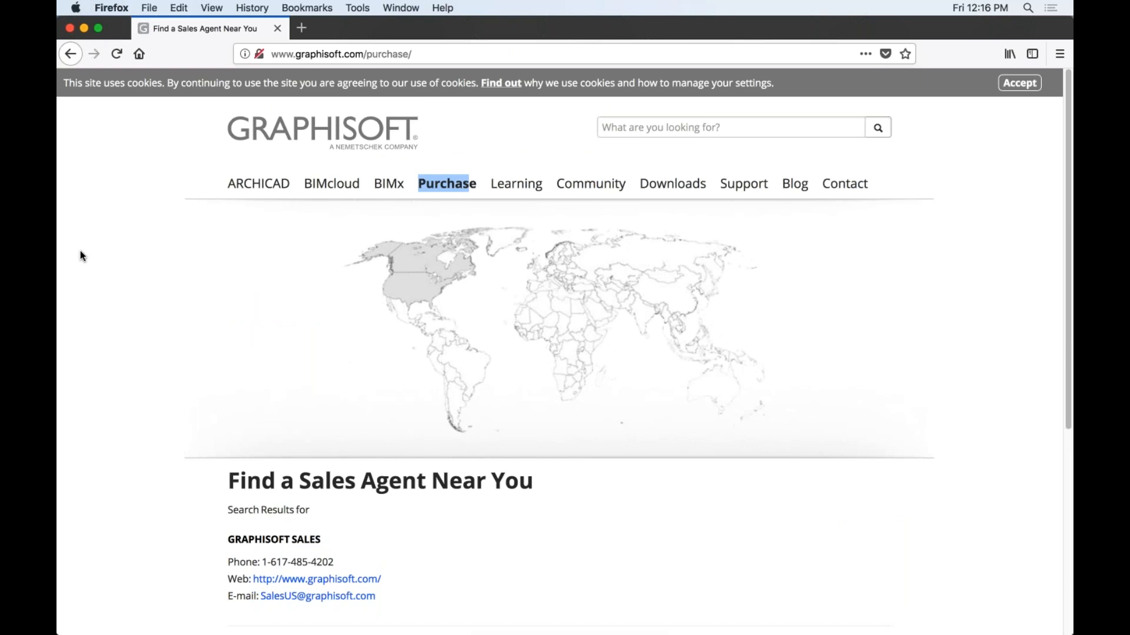
pyautogui.press('super+Tab')
pyautogui.press('super+Tab')
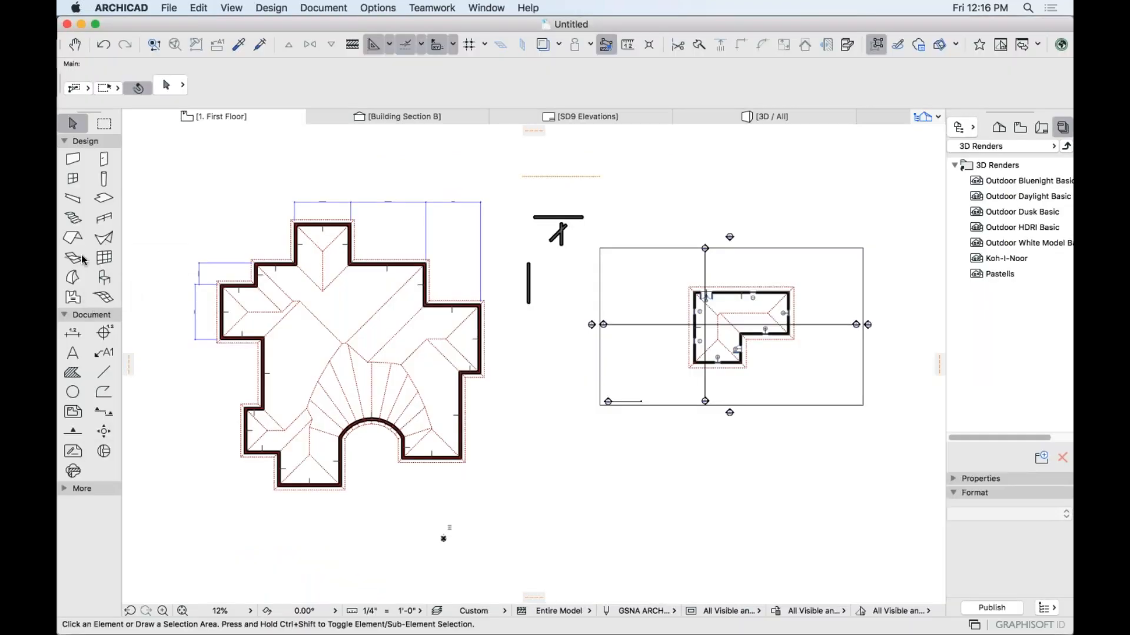
# Return to ARCHICAD's First Floor plan with the stepped house and open the File menu.
pyautogui.press('super+Tab')
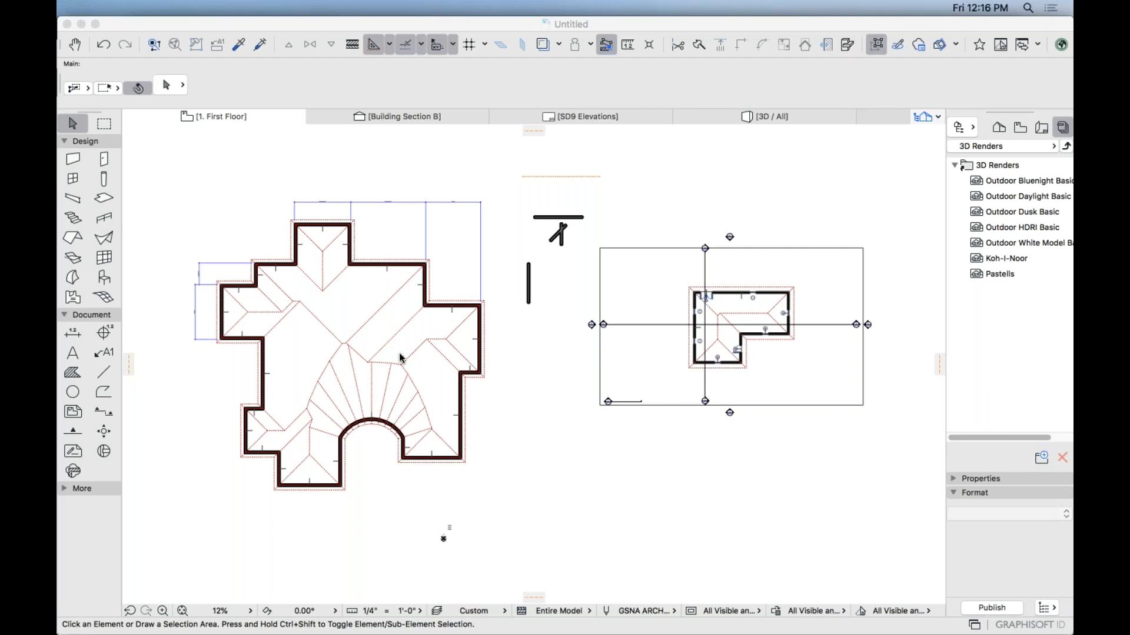
pyautogui.click(496, 389)
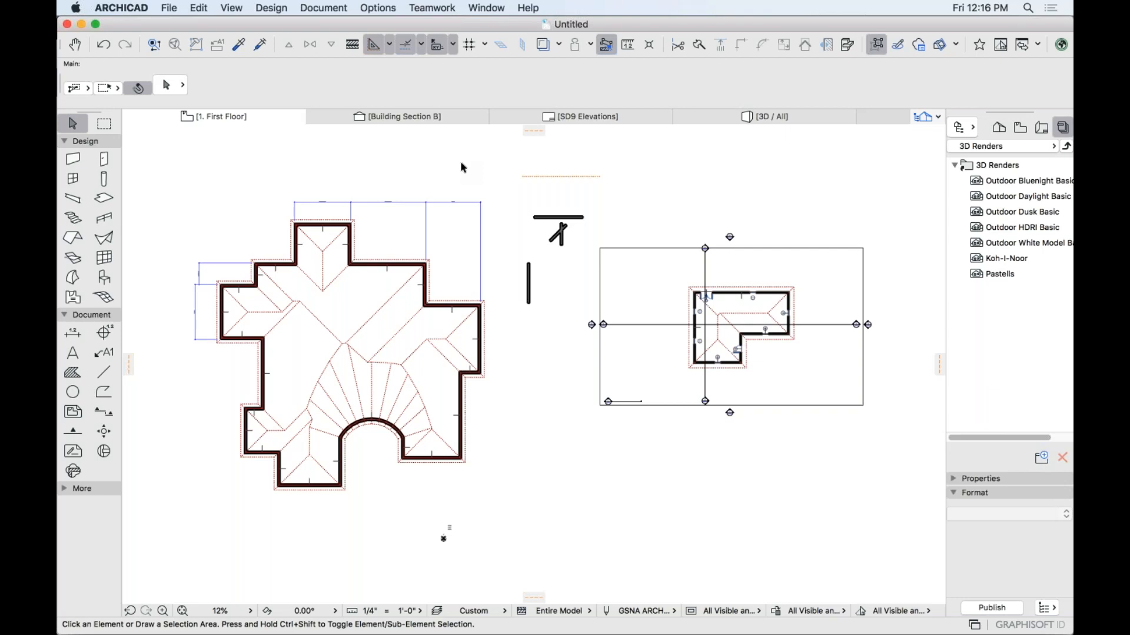
pyautogui.doubleClick(104, 279)
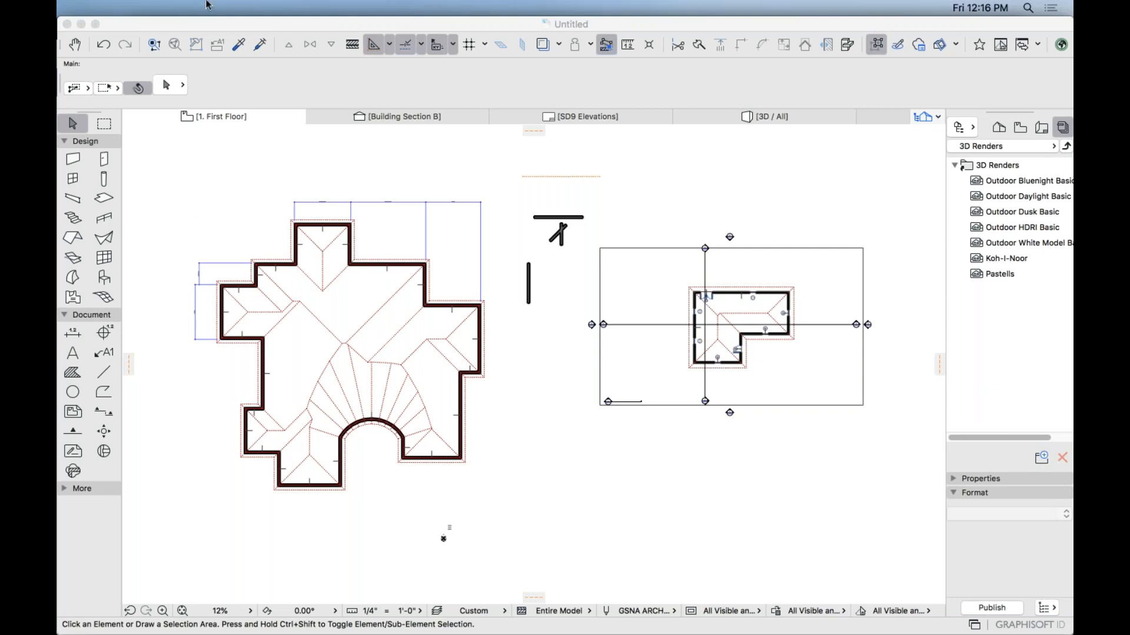
pyautogui.click(169, 8)
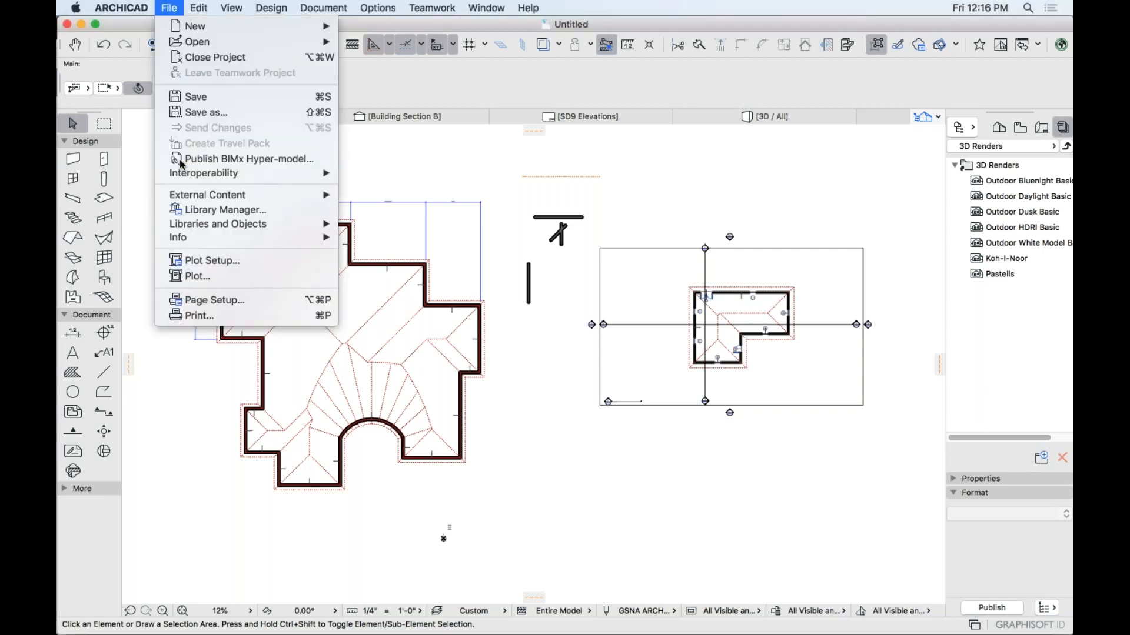
# Inspect the ARCHICAD Library 22 entry in Library Manager, closing without changes.
pyautogui.click(196, 207)
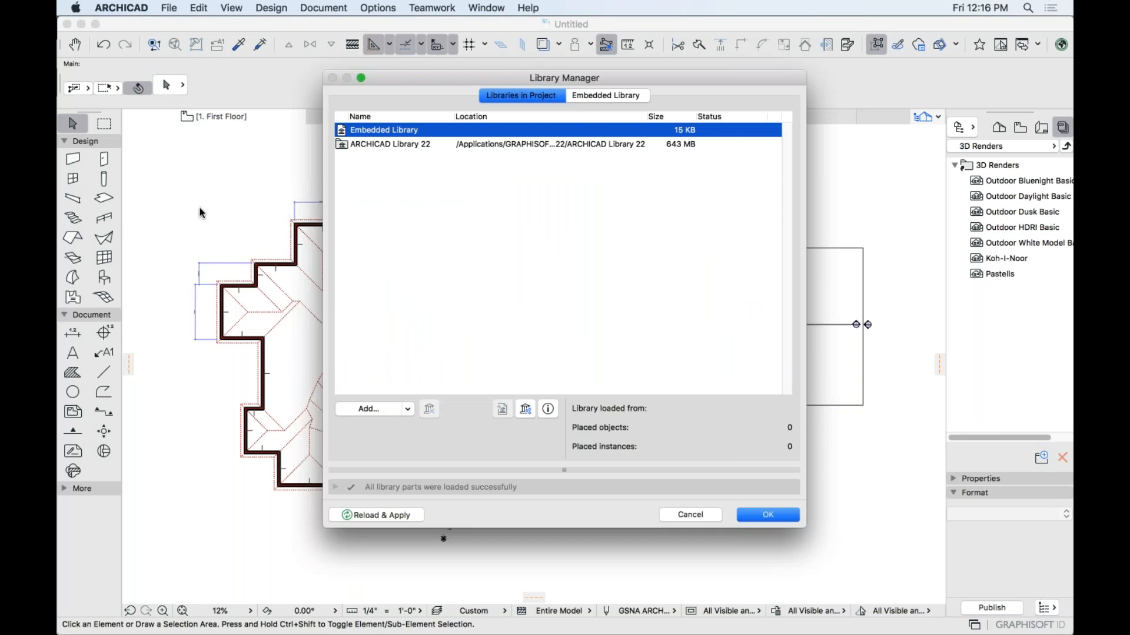
pyautogui.click(415, 147)
pyautogui.click(690, 515)
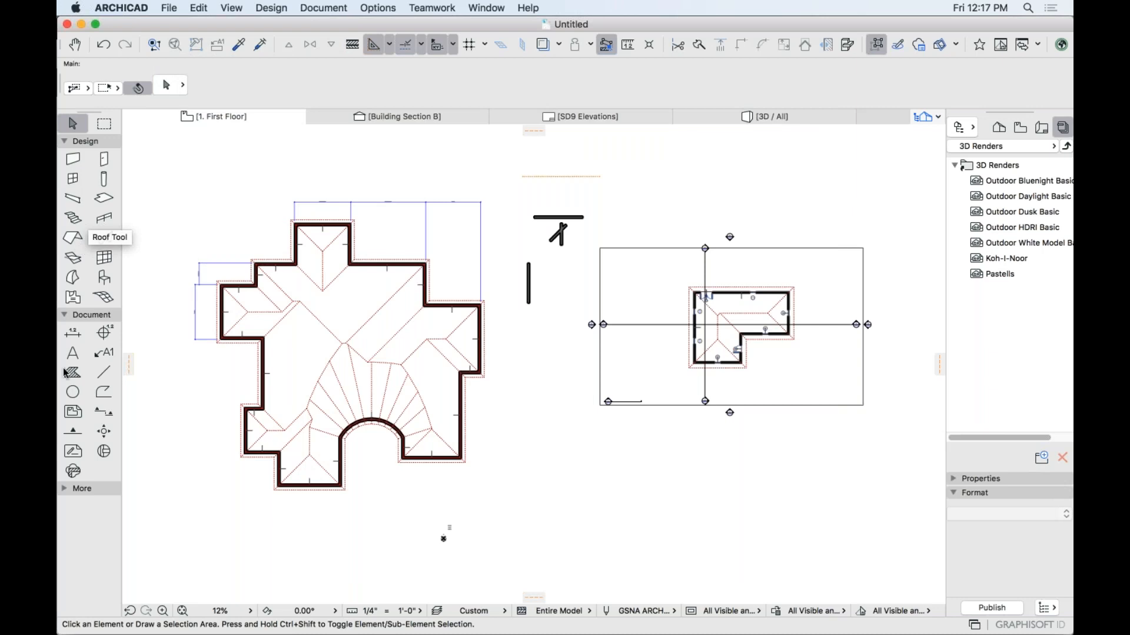
# Browse the BIMcloud, Linked and Built-in libraries and ARCHICAD Library 22 folders in Object Default Settings.
pyautogui.doubleClick(104, 277)
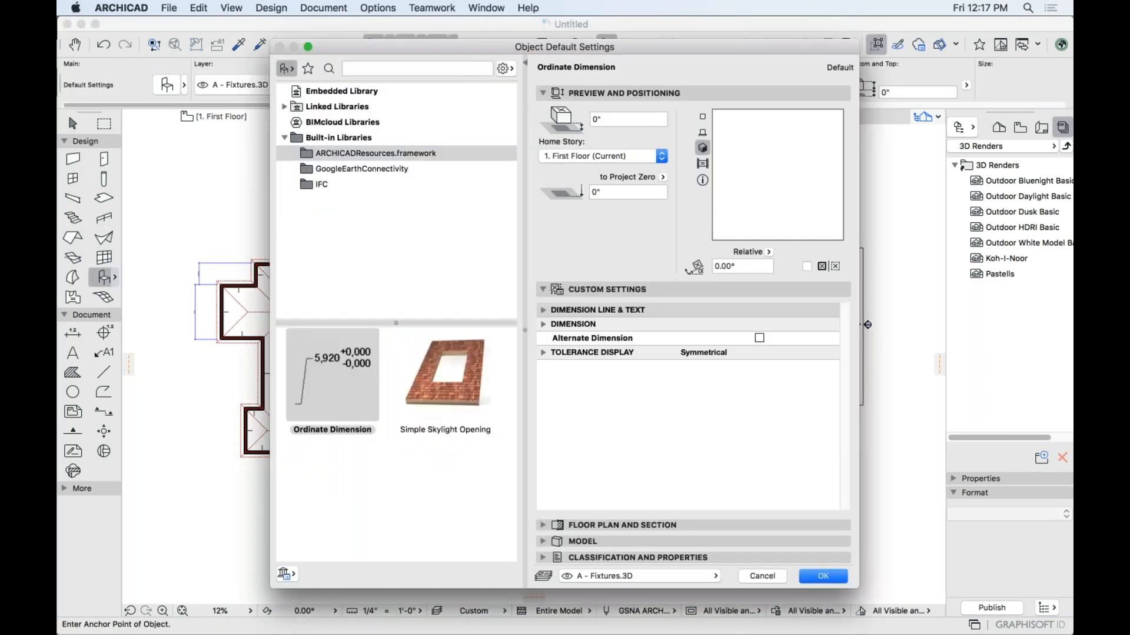
pyautogui.click(345, 124)
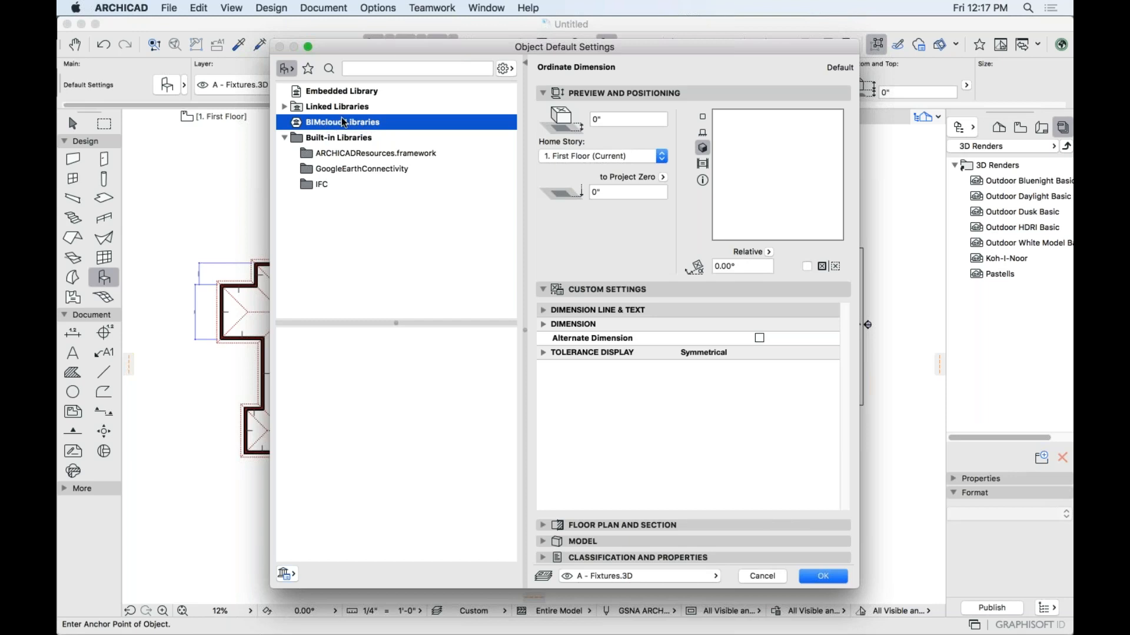
pyautogui.click(285, 107)
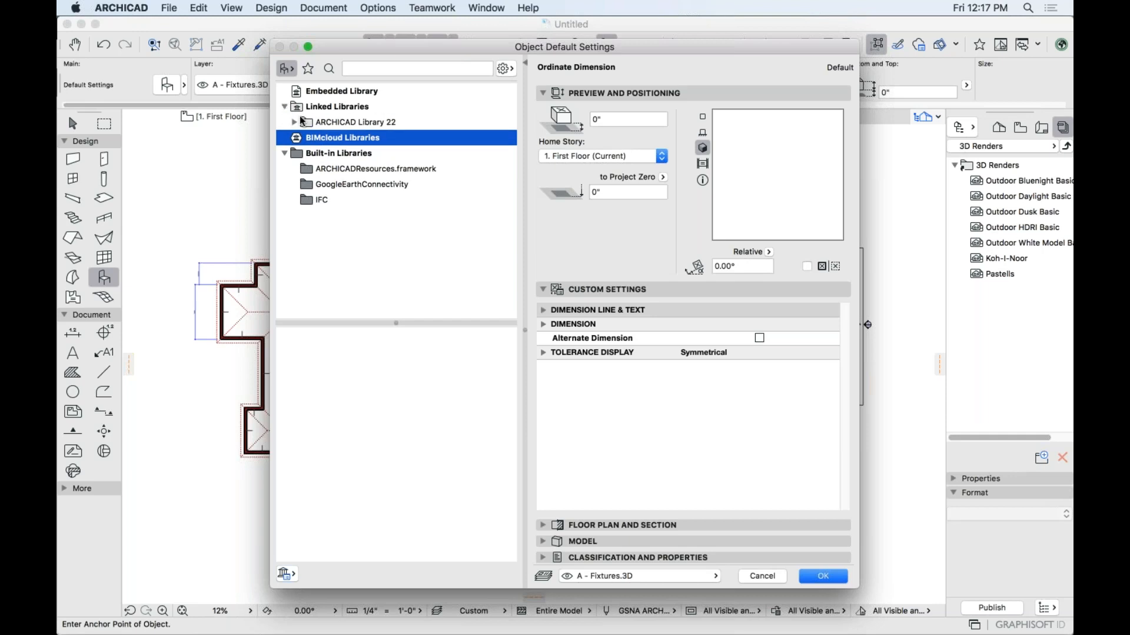
pyautogui.click(284, 153)
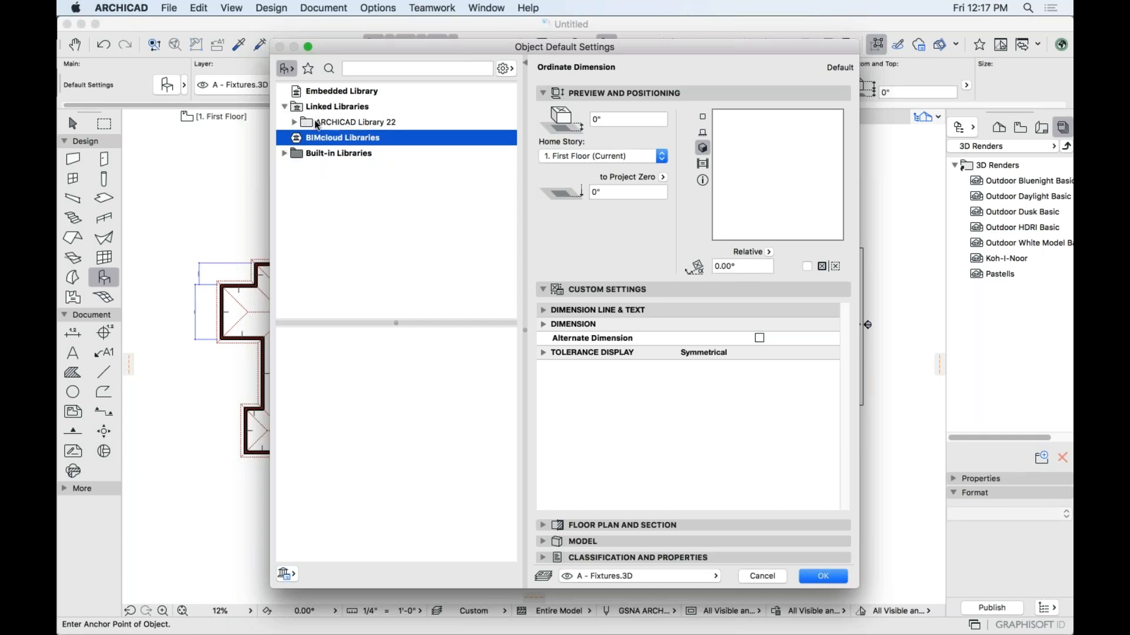
pyautogui.click(294, 122)
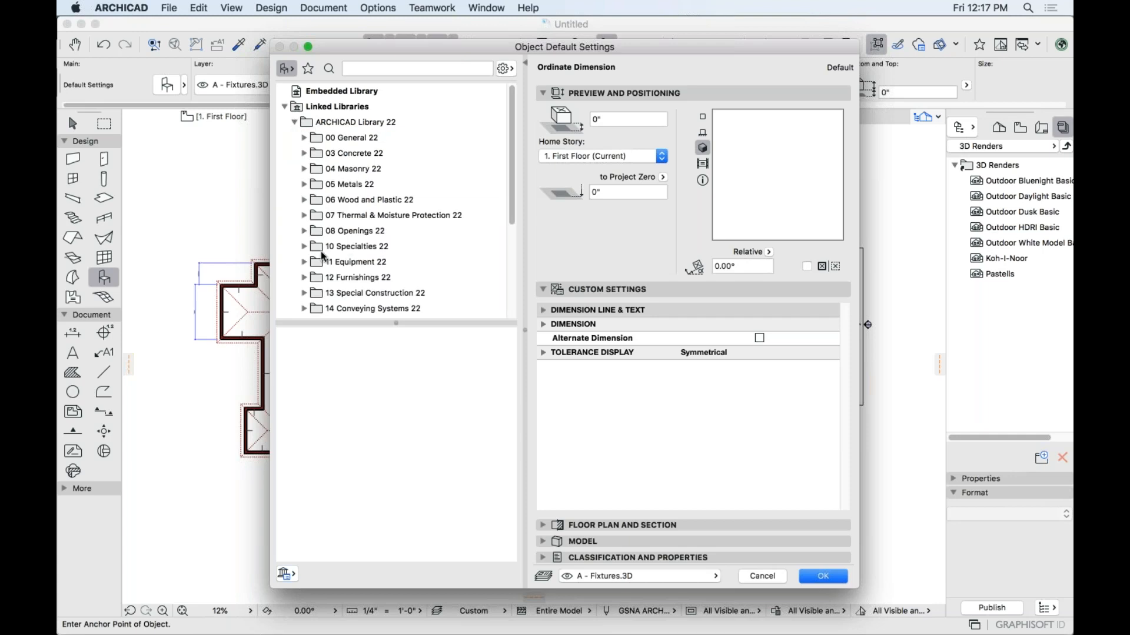
pyautogui.scroll(-3, 356, 211)
pyautogui.scroll(-3, 359, 215)
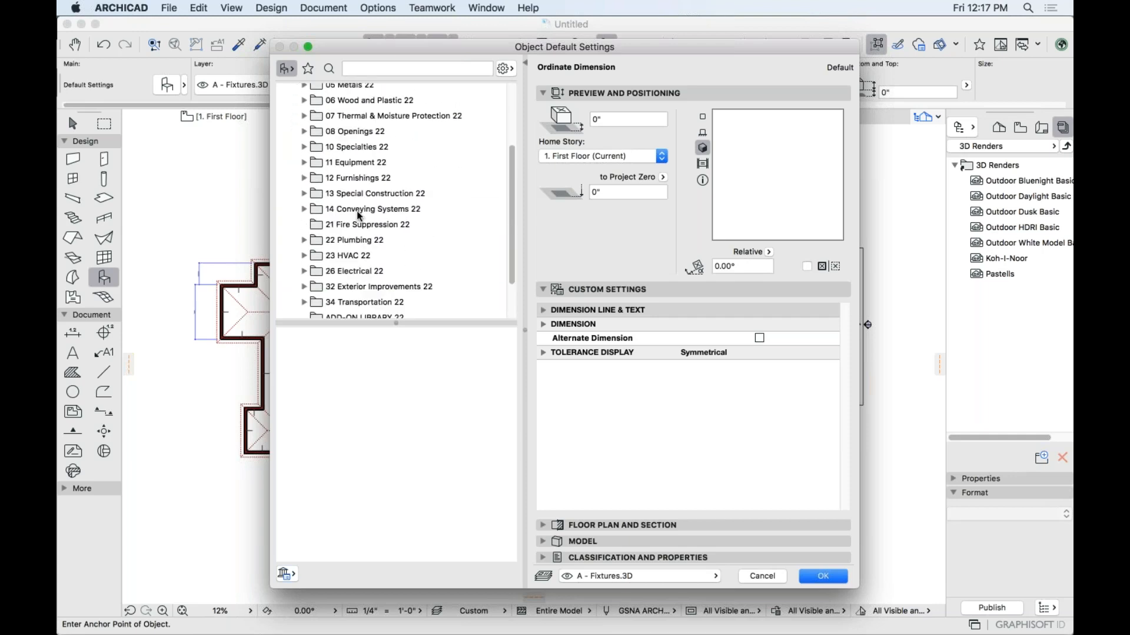
pyautogui.scroll(5, 359, 215)
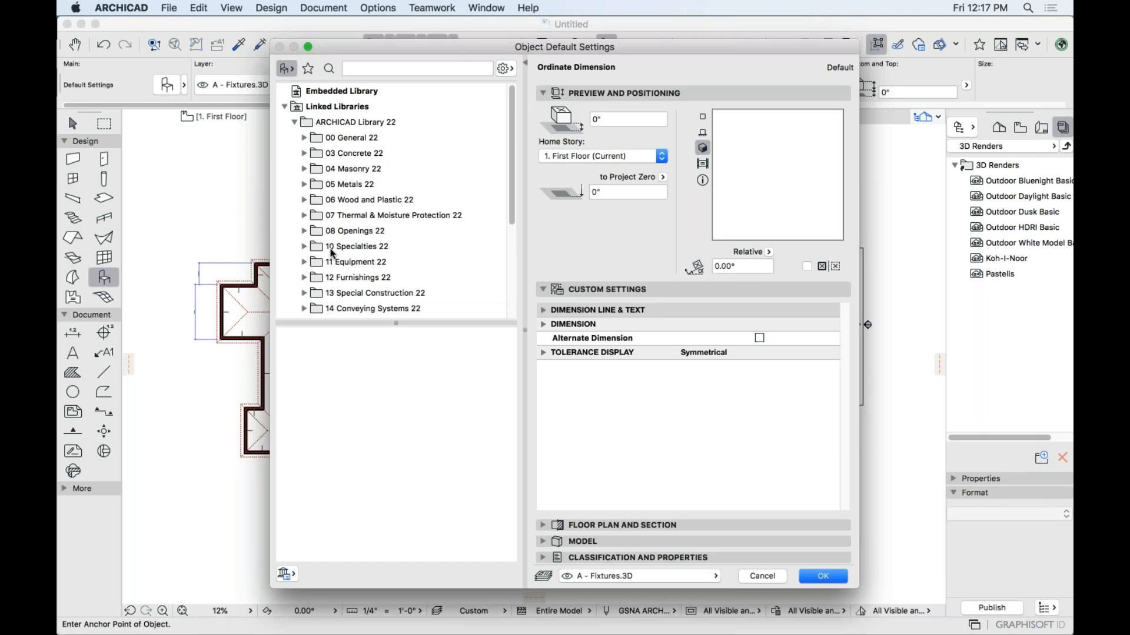
pyautogui.click(344, 107)
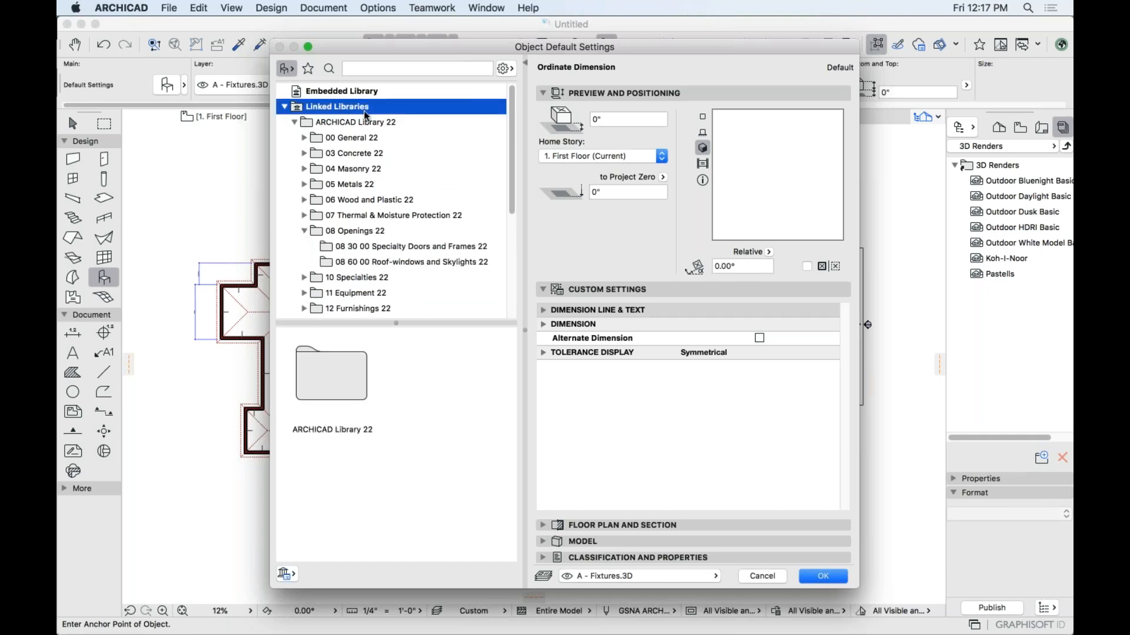
pyautogui.click(762, 576)
# Reopen Library Manager, widen the Location column to read full paths, and open the library's folder.
pyautogui.click(169, 7)
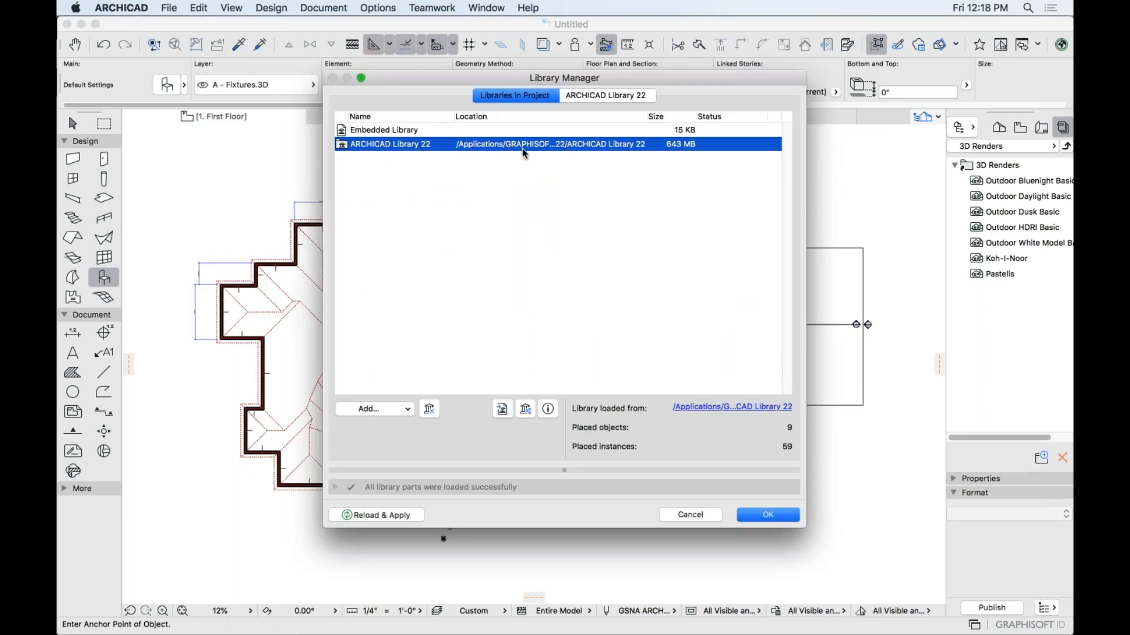
pyautogui.moveTo(646, 117); pyautogui.dragTo(751, 123)
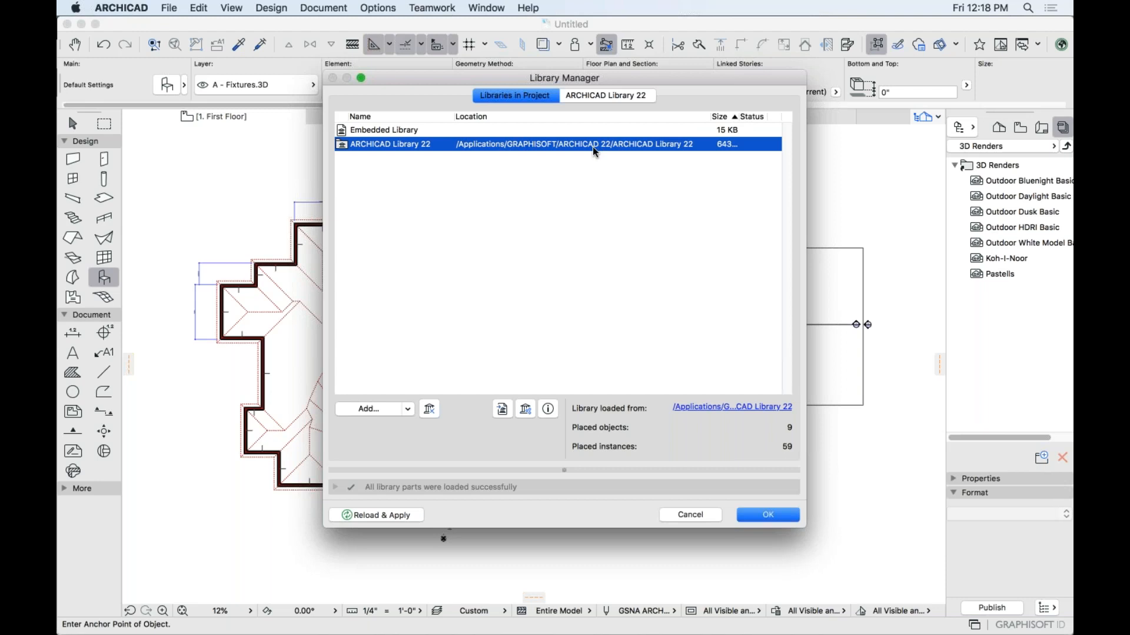
pyautogui.click(717, 408)
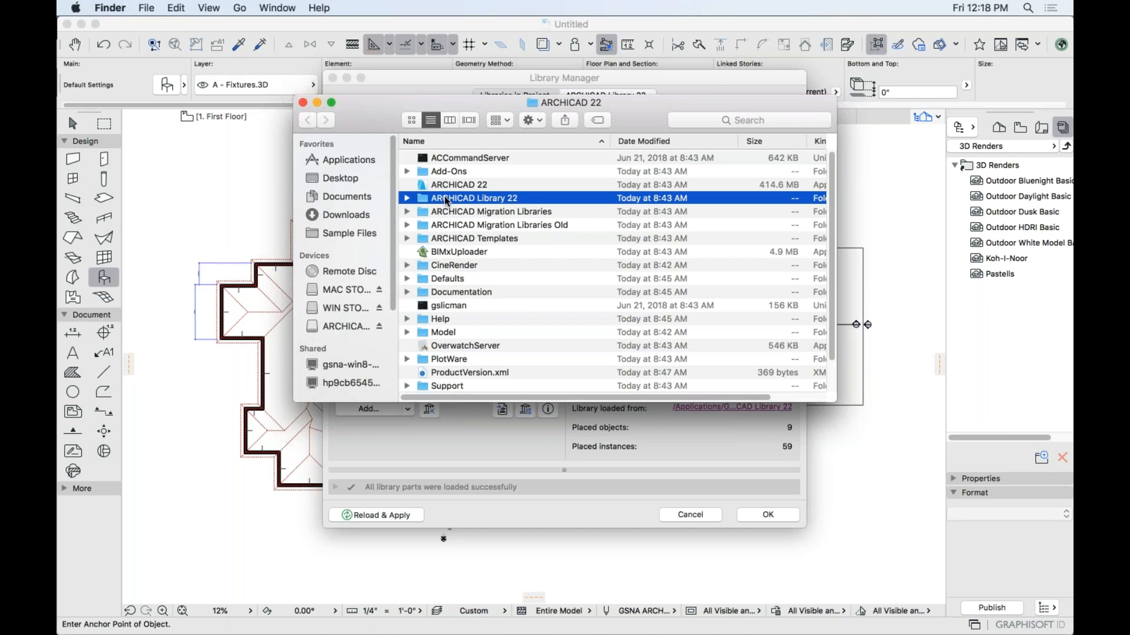
# Close the Finder window showing the ARCHICAD 22 folder, then close Library Manager.
pyautogui.click(303, 103)
pyautogui.click(768, 515)
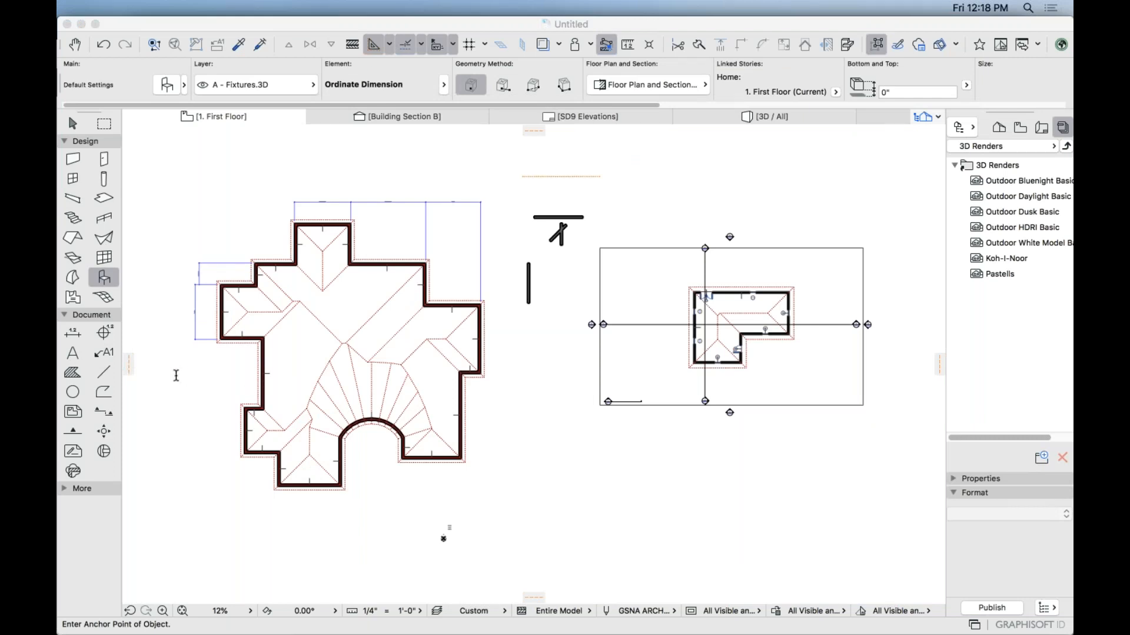
# Turn on grid snapping, pick the Wall tool and start a practice wall in the empty area.
pyautogui.click(442, 65)
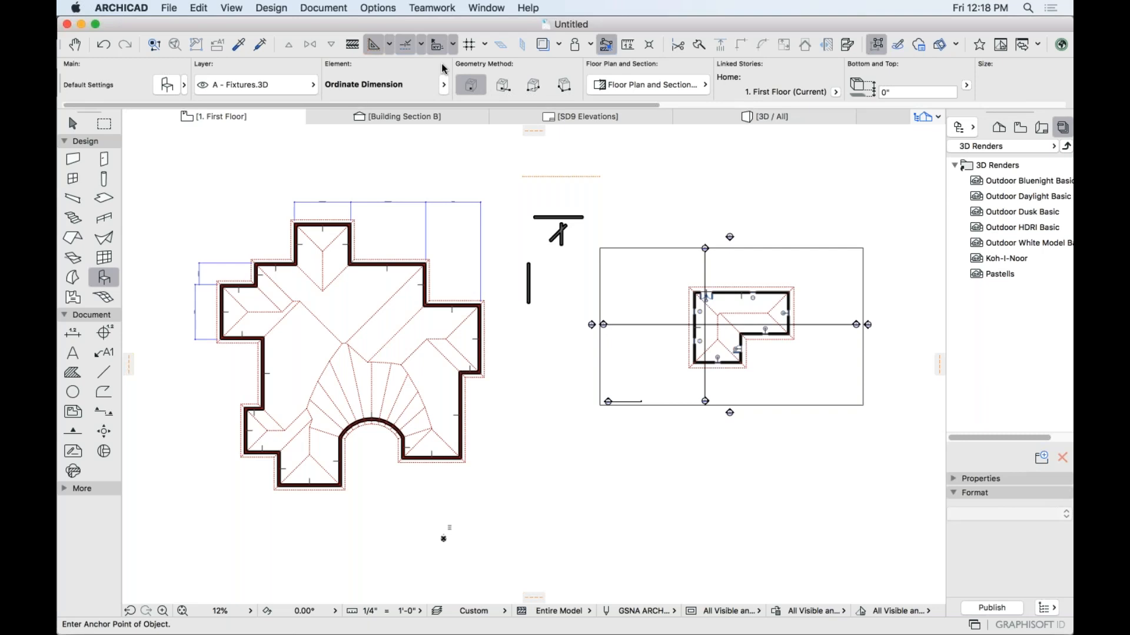
pyautogui.click(469, 44)
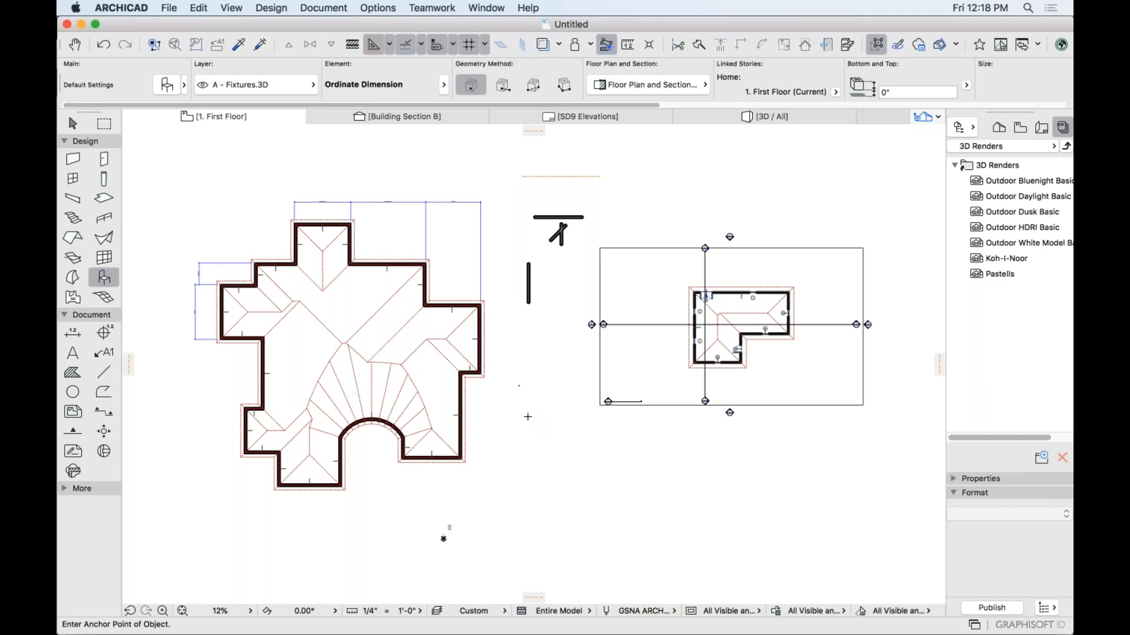
pyautogui.moveTo(517, 492); pyautogui.dragTo(454, 398, button='middle')
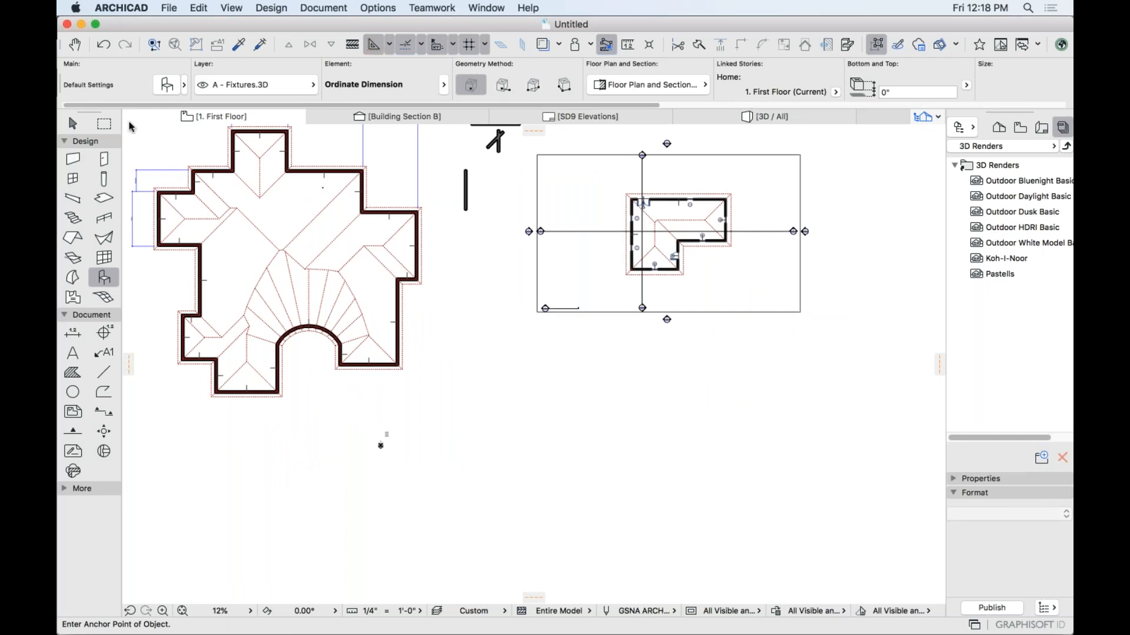
pyautogui.click(73, 159)
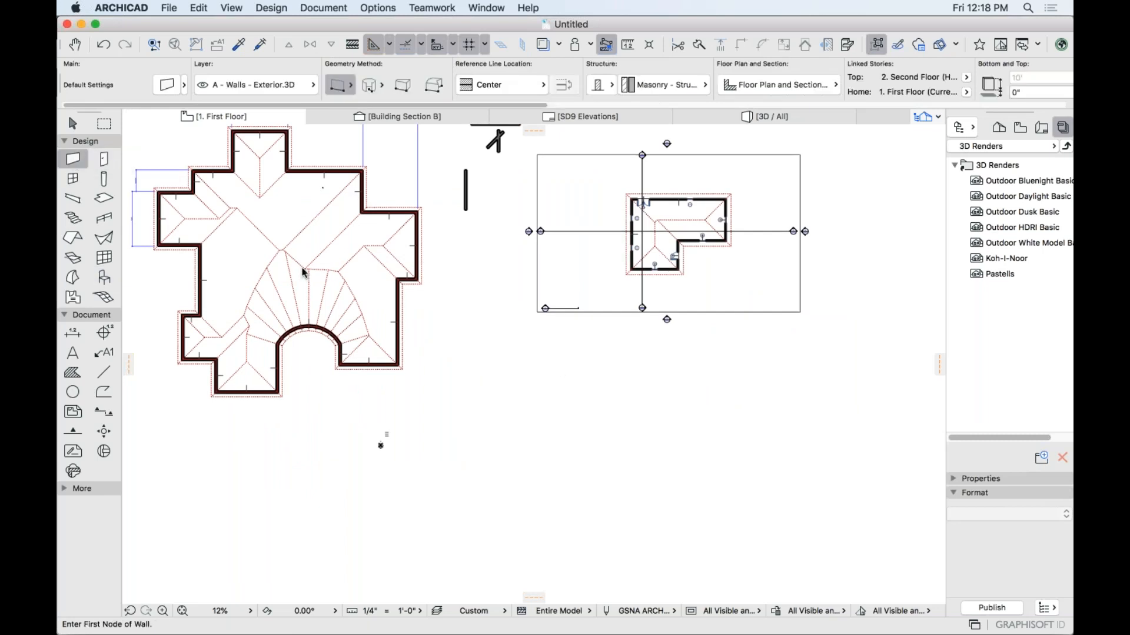
pyautogui.click(560, 394)
pyautogui.scroll(1, 688, 381)
pyautogui.scroll(2, 688, 382)
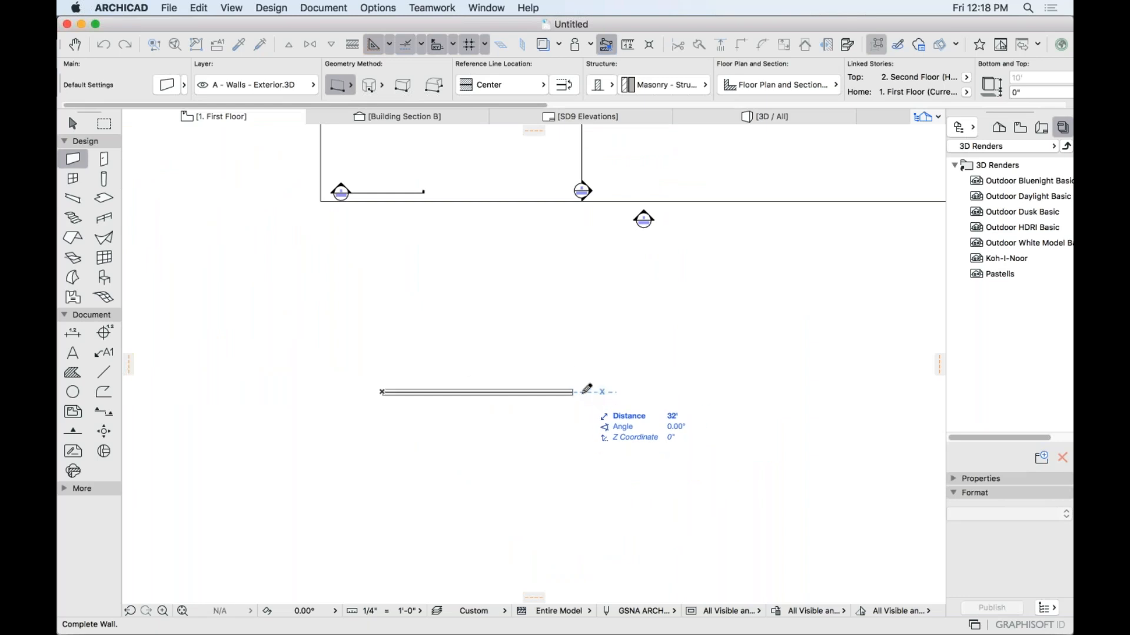
# Show the construction grid, then draw a 45-degree diagonal wall and delete it.
pyautogui.click(485, 45)
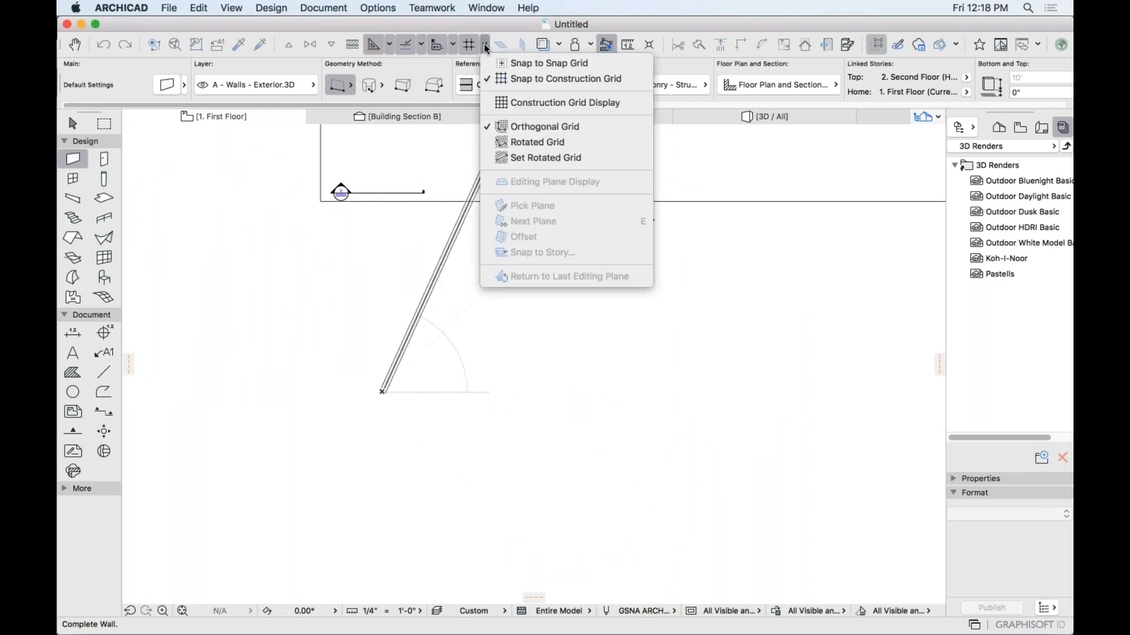
pyautogui.click(506, 79)
pyautogui.moveTo(409, 395); pyautogui.dragTo(579, 409, button='middle')
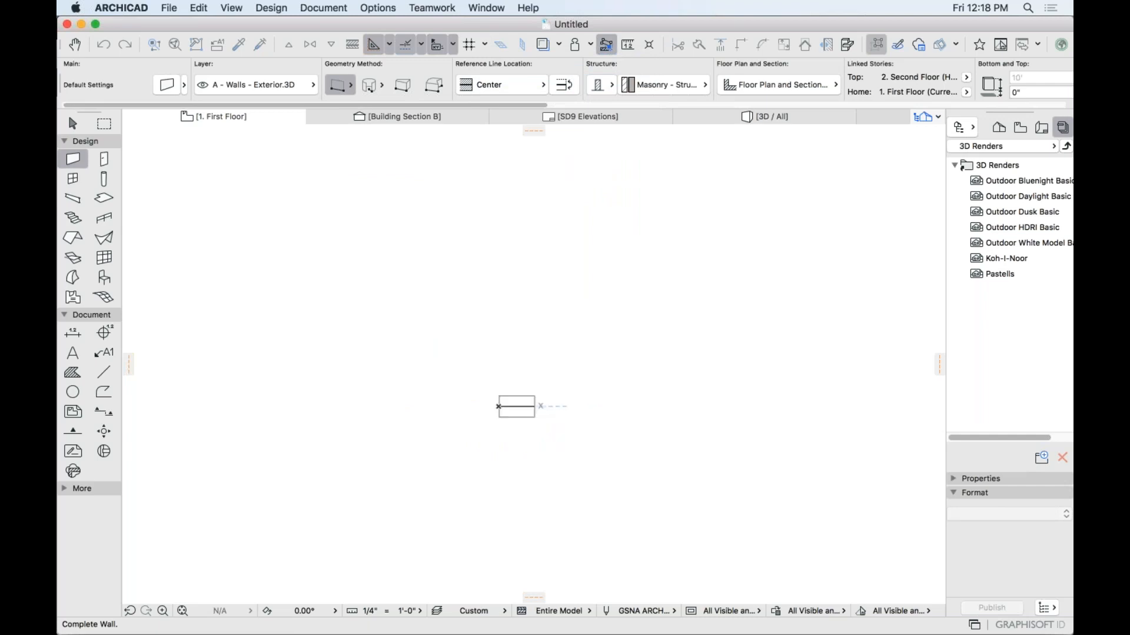
pyautogui.click(484, 45)
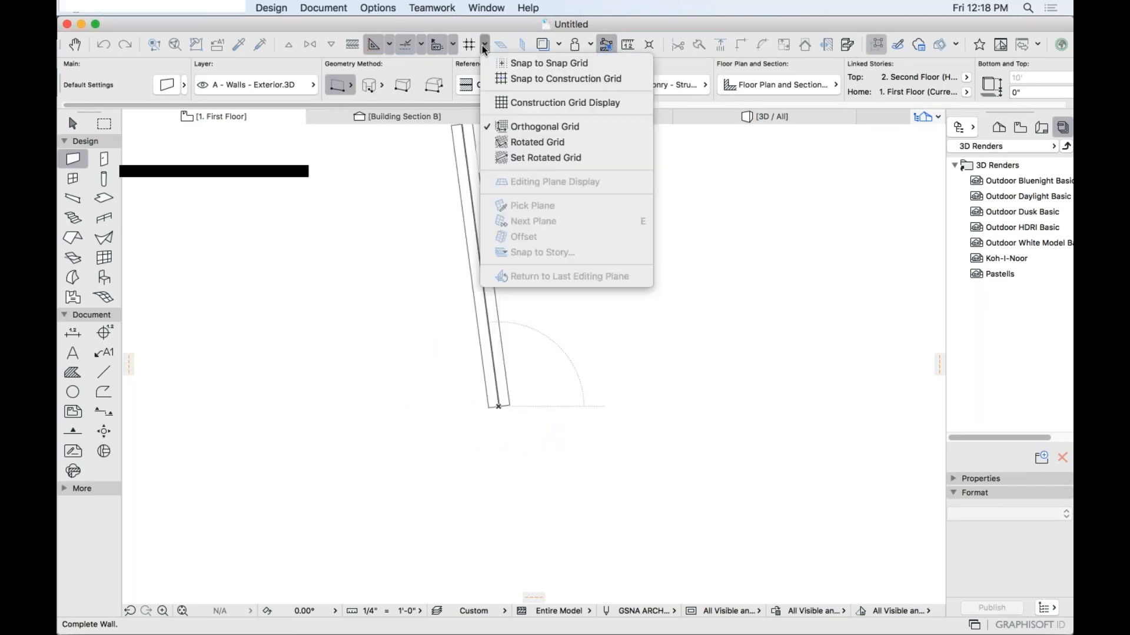
pyautogui.click(506, 103)
pyautogui.scroll(5, 549, 406)
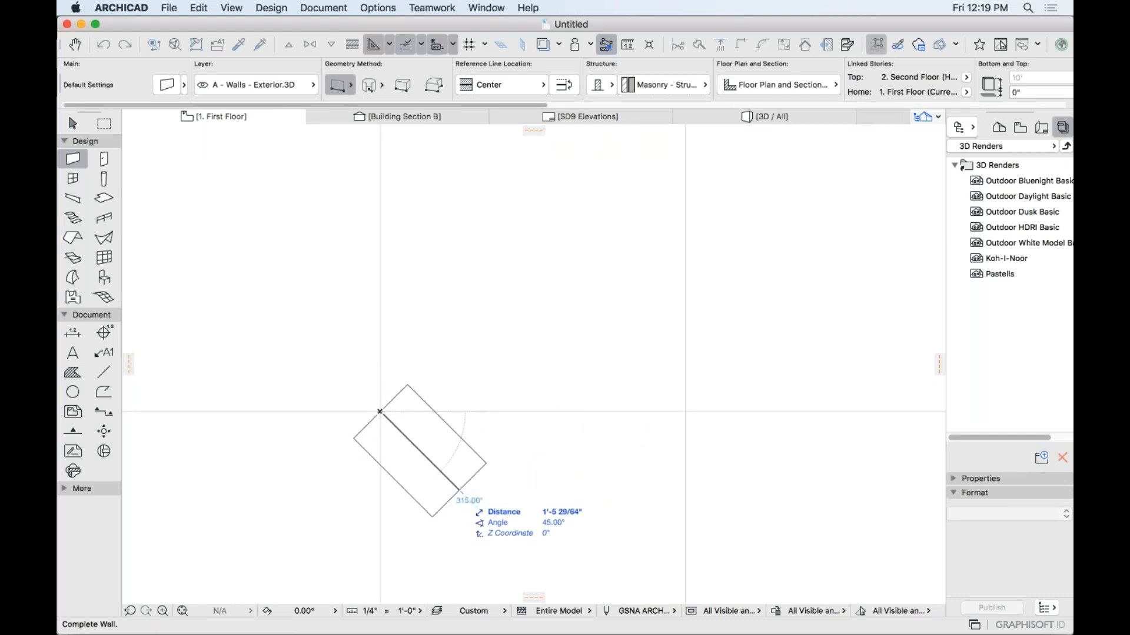
pyautogui.click(460, 492)
pyautogui.keyDown('shift'); pyautogui.click(451, 472); pyautogui.keyUp('shift')
pyautogui.press('Delete')
# Draw a 3-foot horizontal wall snapped to the construction grid and snap grid.
pyautogui.click(484, 44)
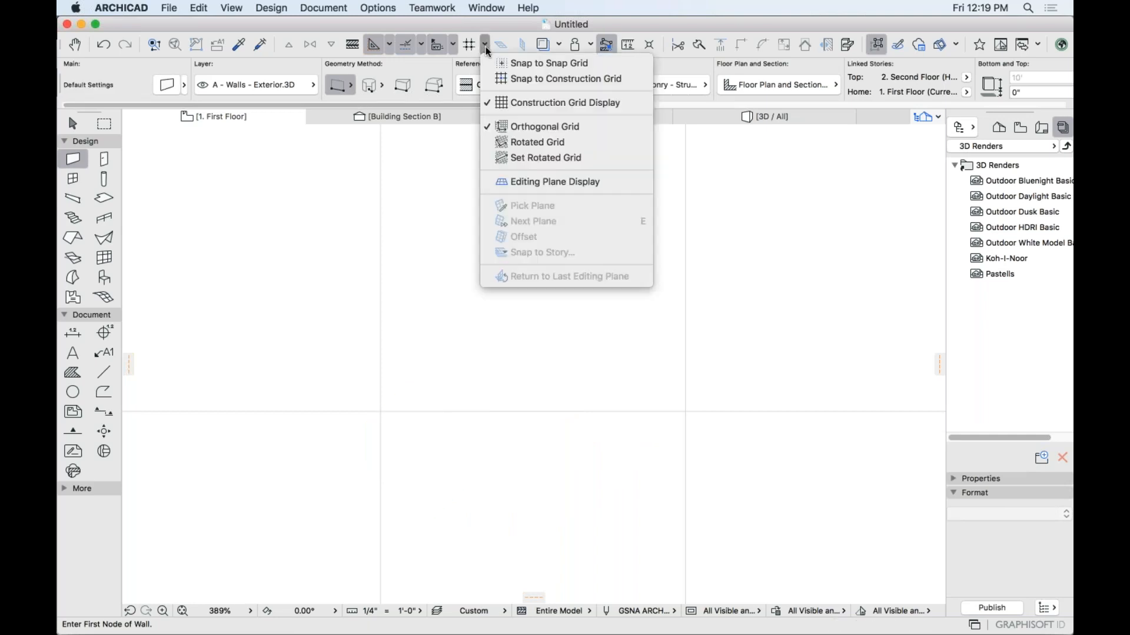
pyautogui.click(559, 78)
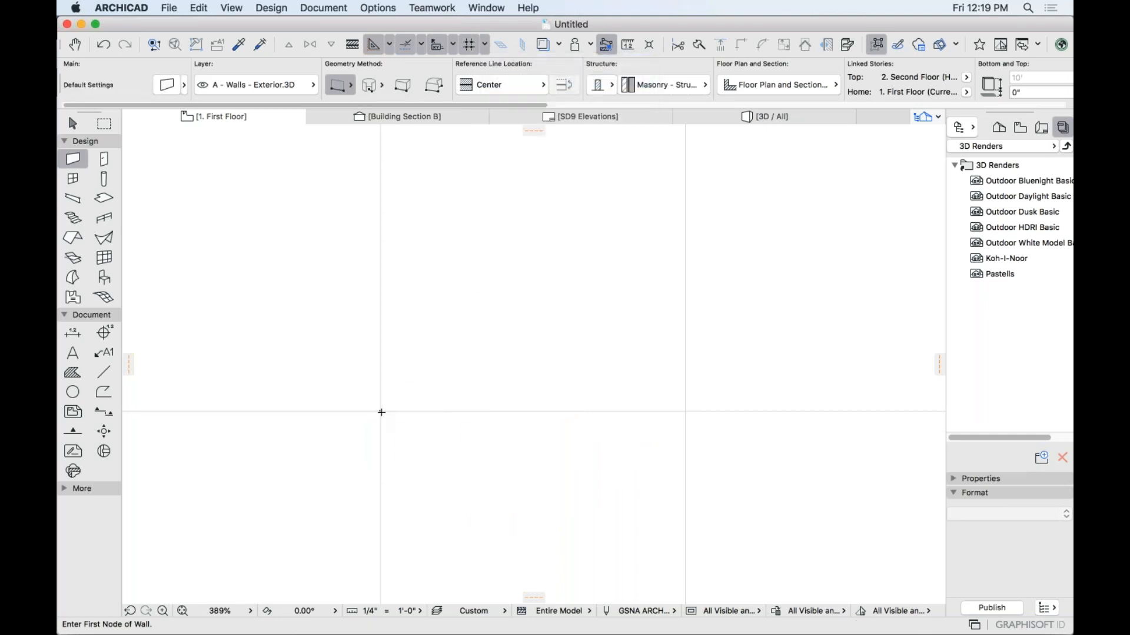
pyautogui.click(381, 411)
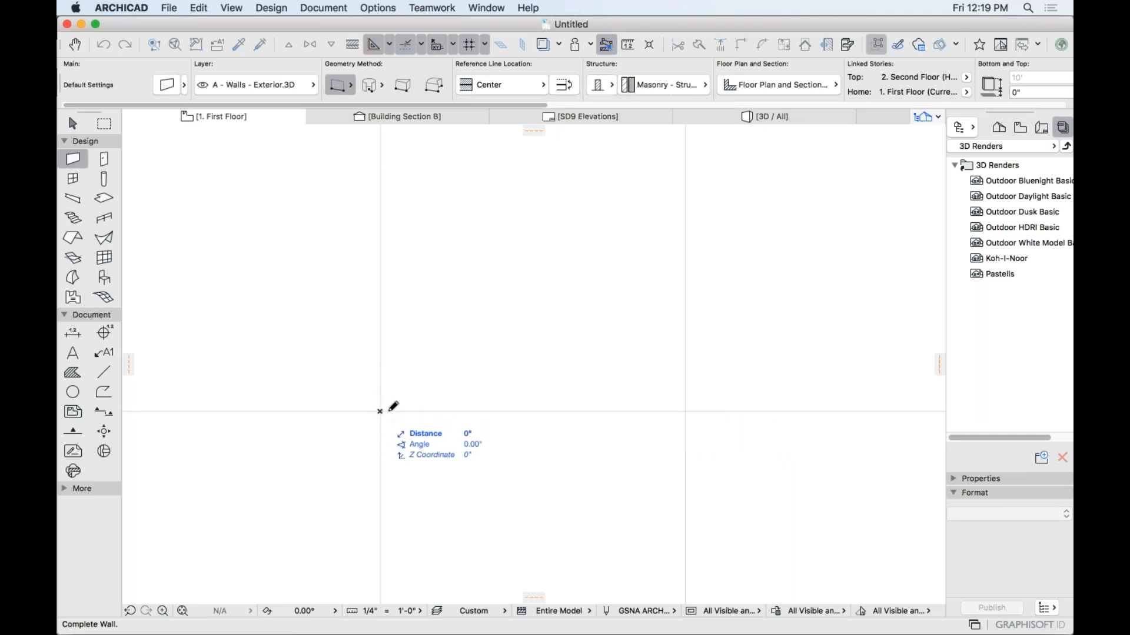
pyautogui.click(484, 46)
pyautogui.click(501, 63)
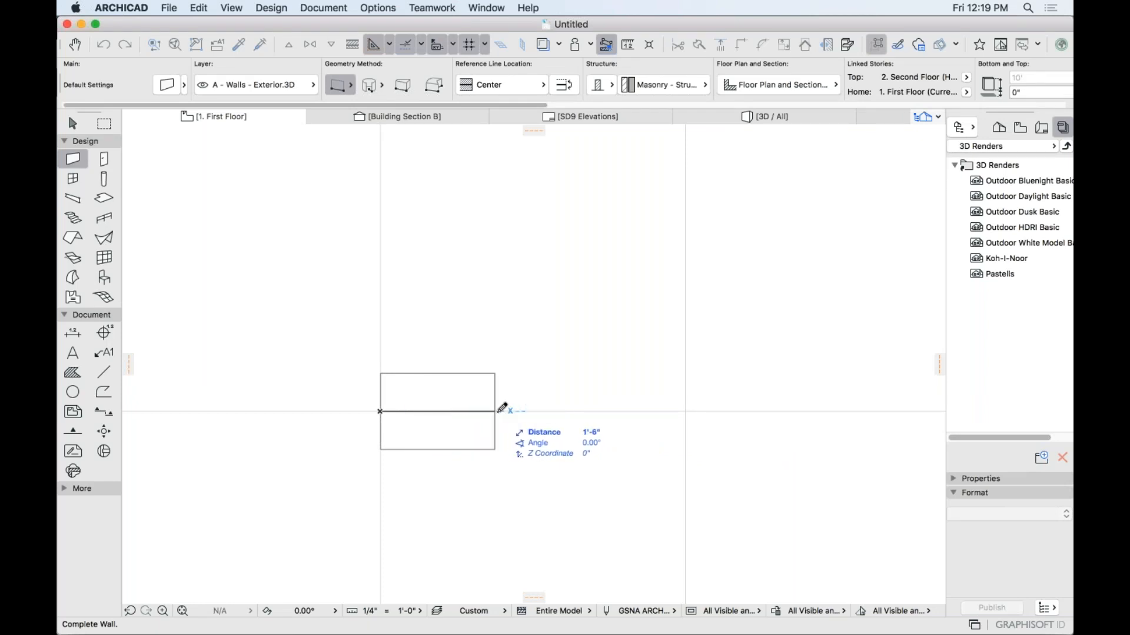
pyautogui.click(622, 412)
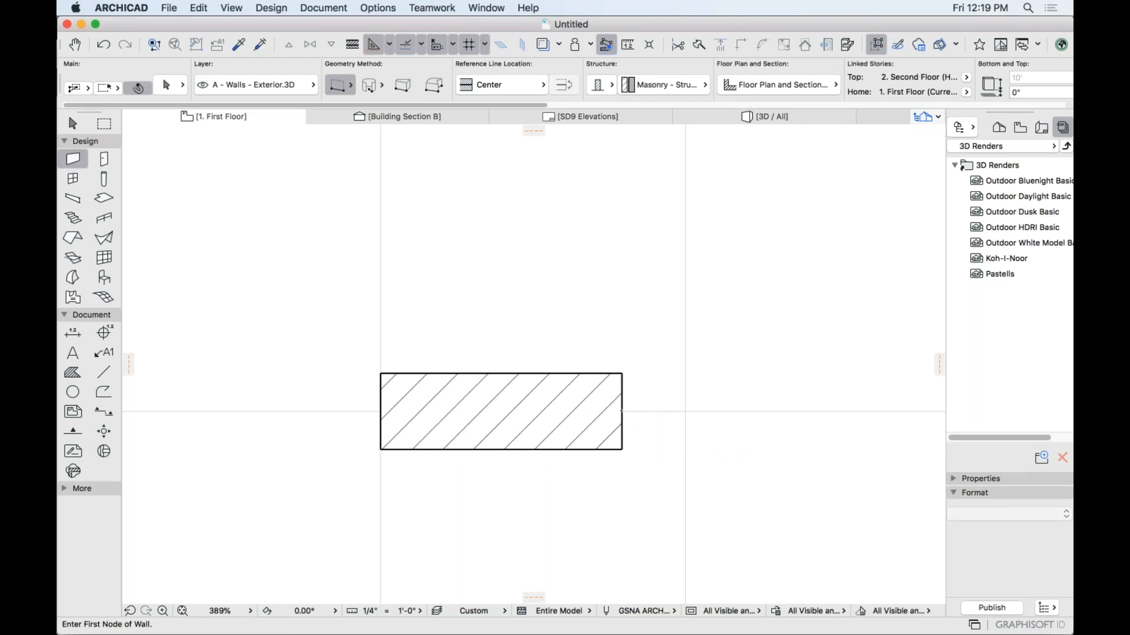
# Select the new wall to inspect it, then begin another wall below it.
pyautogui.keyDown('shift'); pyautogui.click(622, 412); pyautogui.keyUp('shift')
pyautogui.keyDown('shift'); pyautogui.click(623, 412); pyautogui.keyUp('shift')
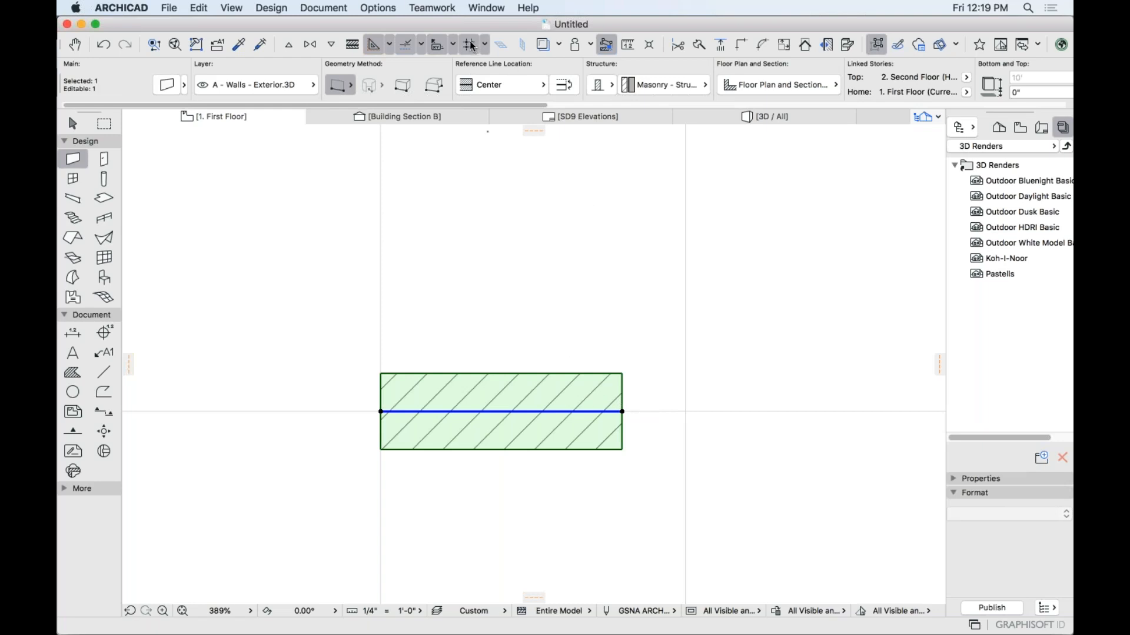
pyautogui.scroll(-5, 502, 333)
pyautogui.scroll(-3, 501, 333)
pyautogui.press('Escape')
pyautogui.click(545, 422)
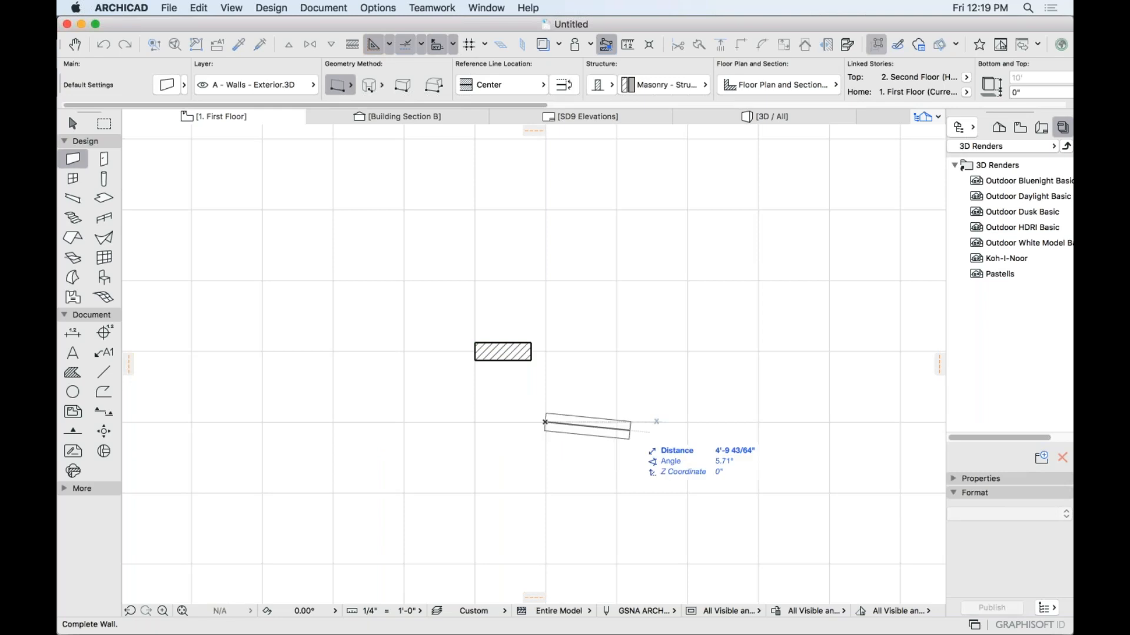
# Hide the construction grid and cancel the unfinished wall.
pyautogui.click(484, 44)
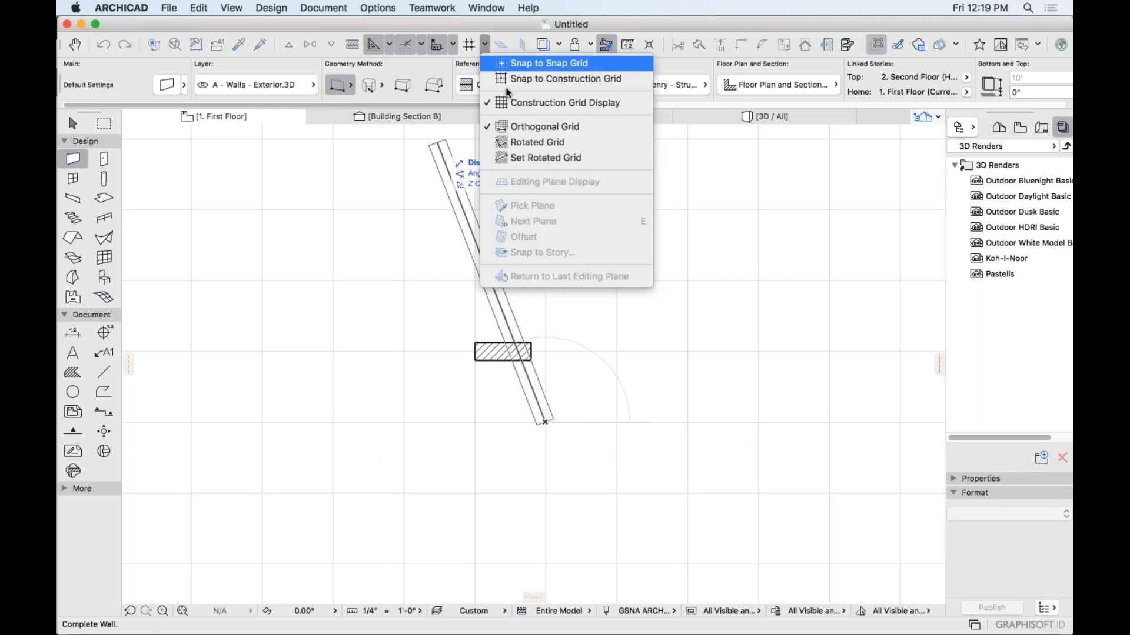
pyautogui.click(559, 102)
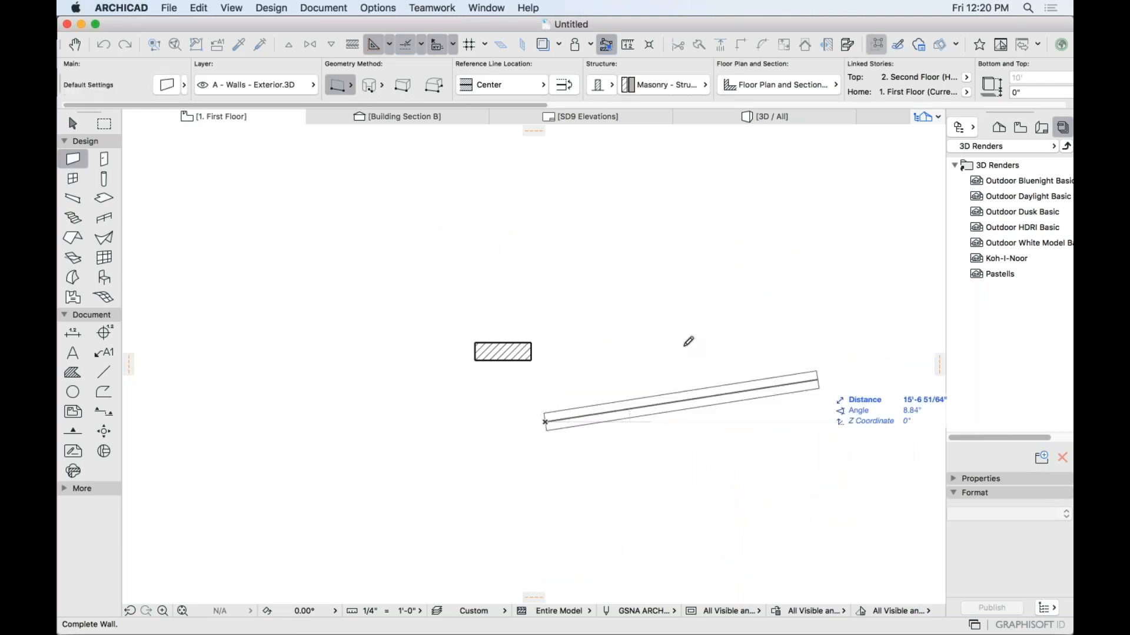
pyautogui.press('Escape')
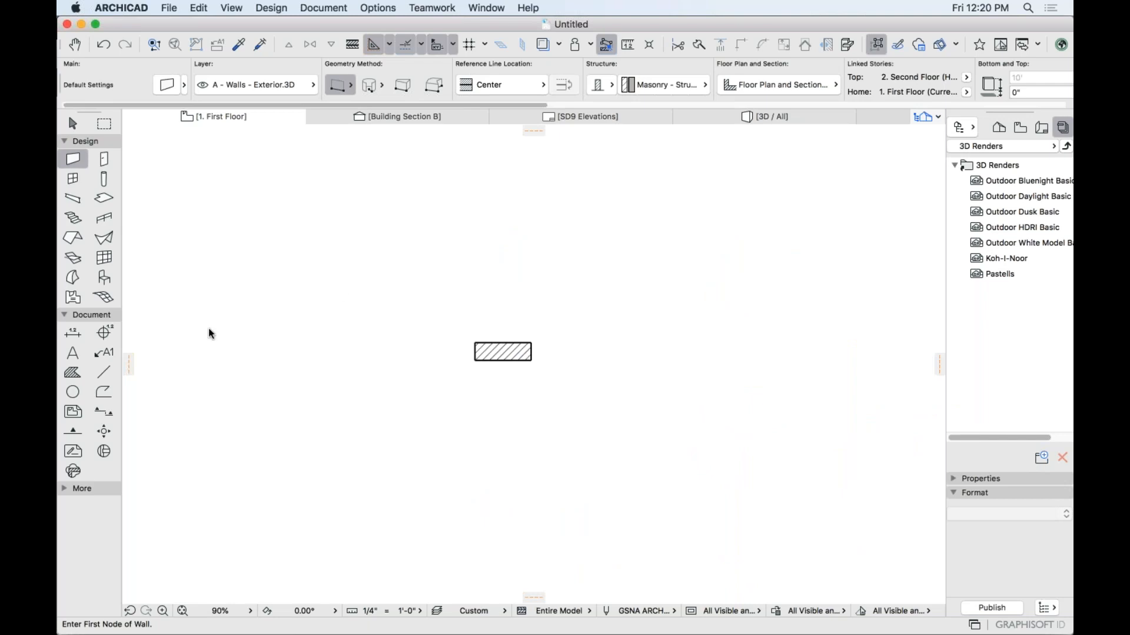
pyautogui.press('super+Tab')
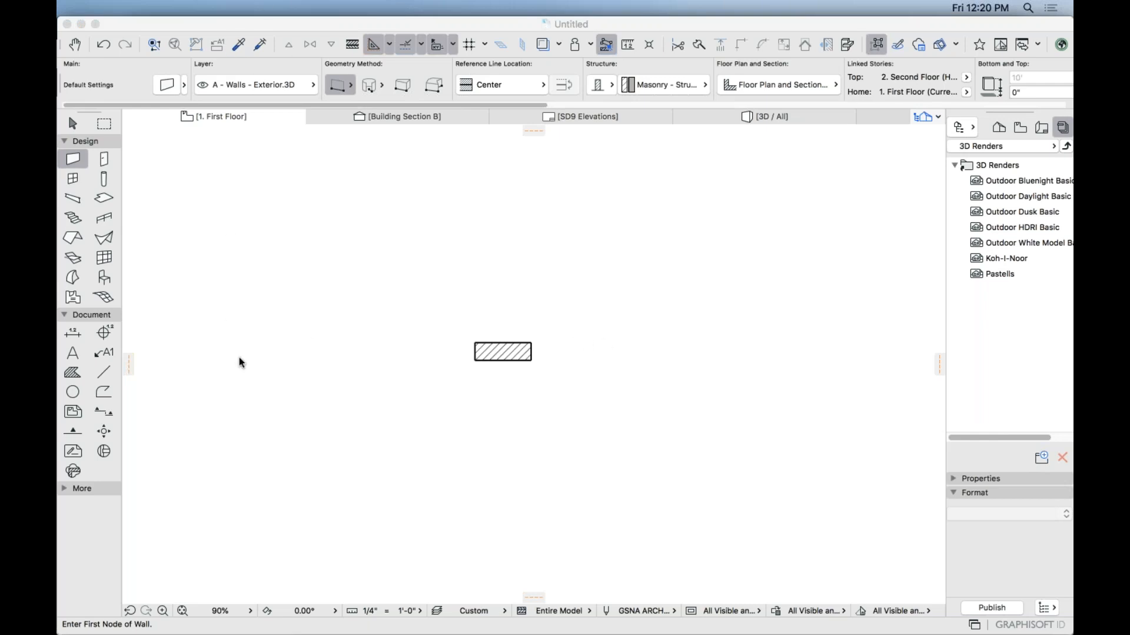
# Select everything with the Arrow tool and Cmd+A, then delete the practice wall.
pyautogui.click(73, 125)
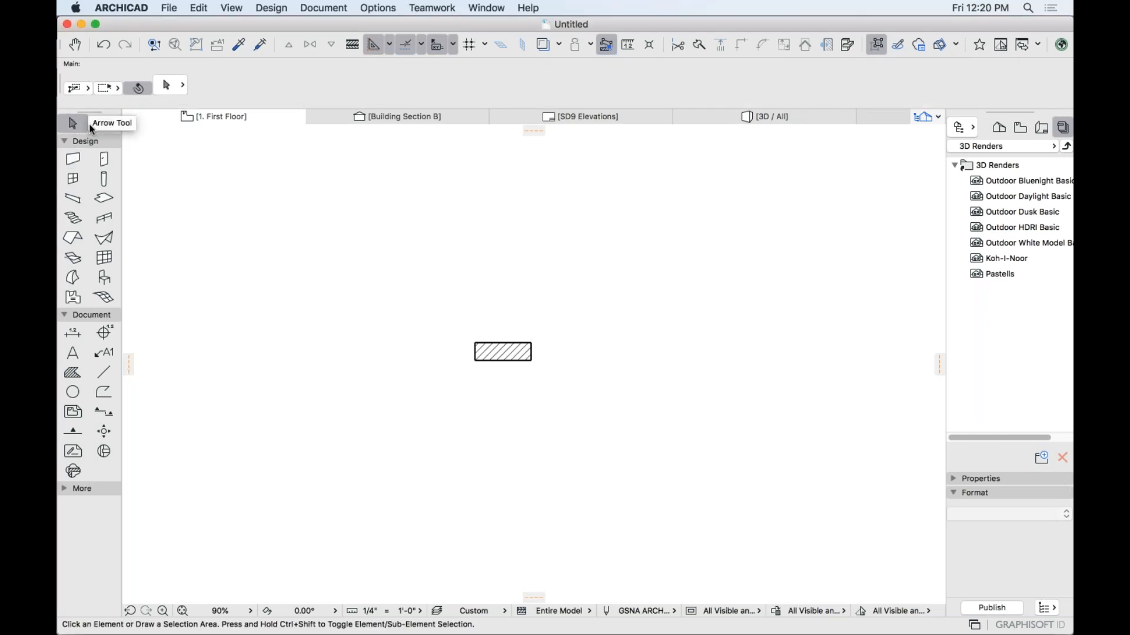
pyautogui.press('super+a')
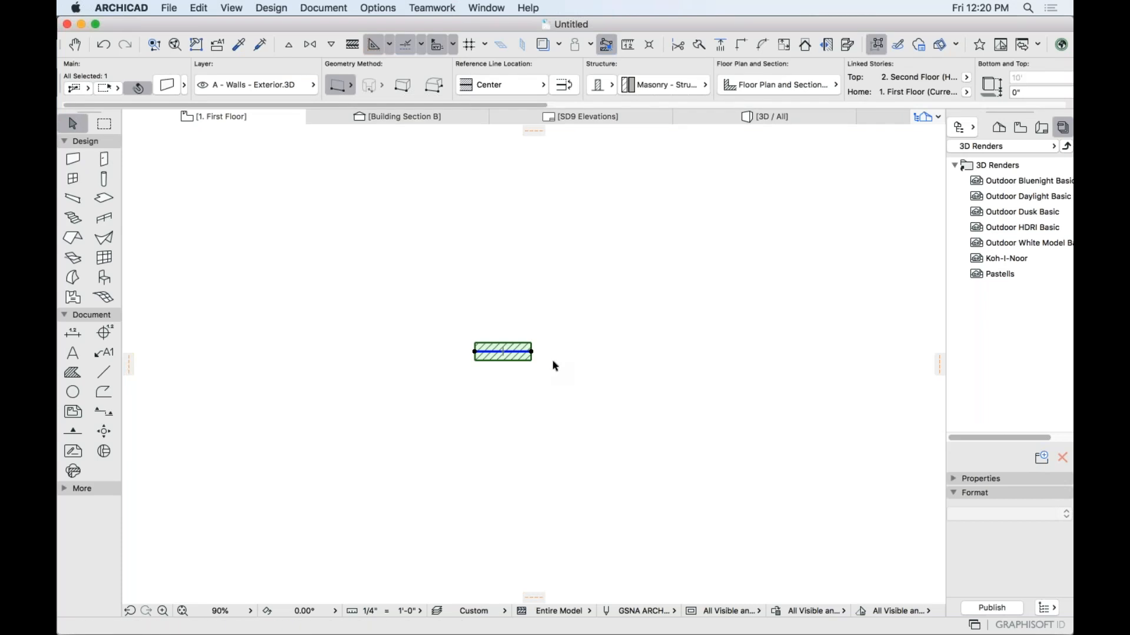
pyautogui.press('Delete')
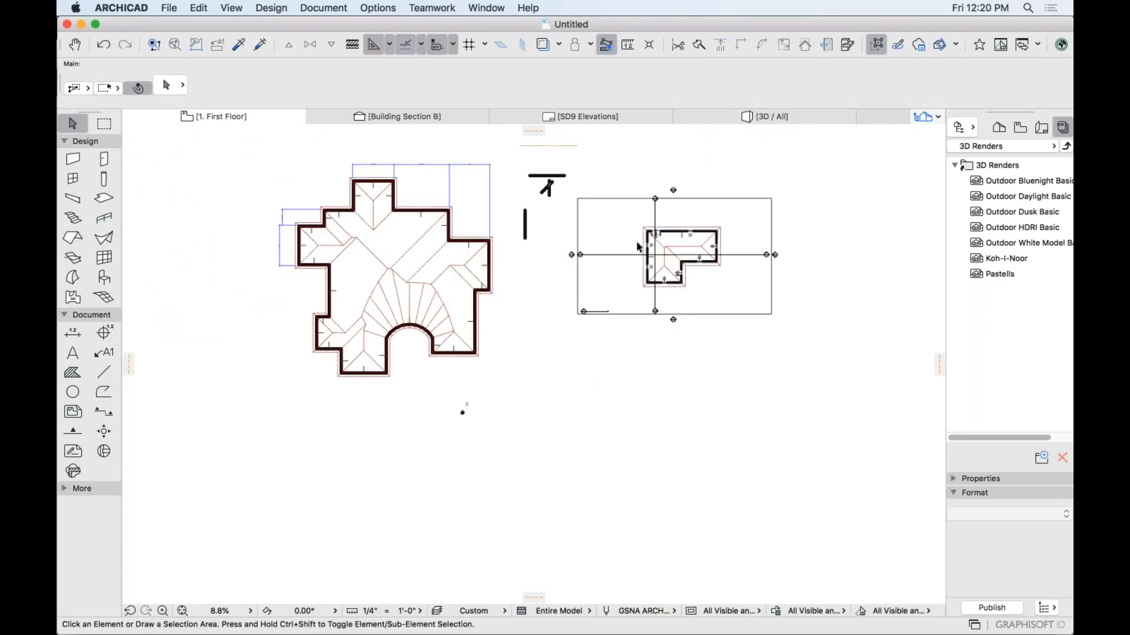
# Shift-select the left corner wall, the horizontal wall and the hip roof, and delete them.
pyautogui.scroll(5, 470, 408)
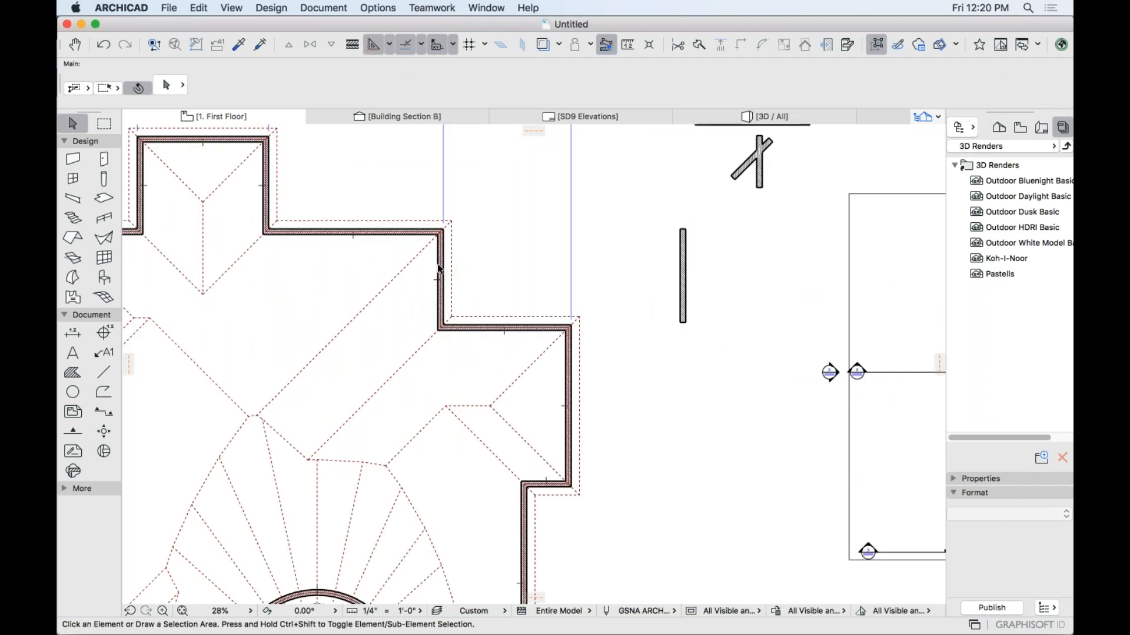
pyautogui.scroll(5, 438, 268)
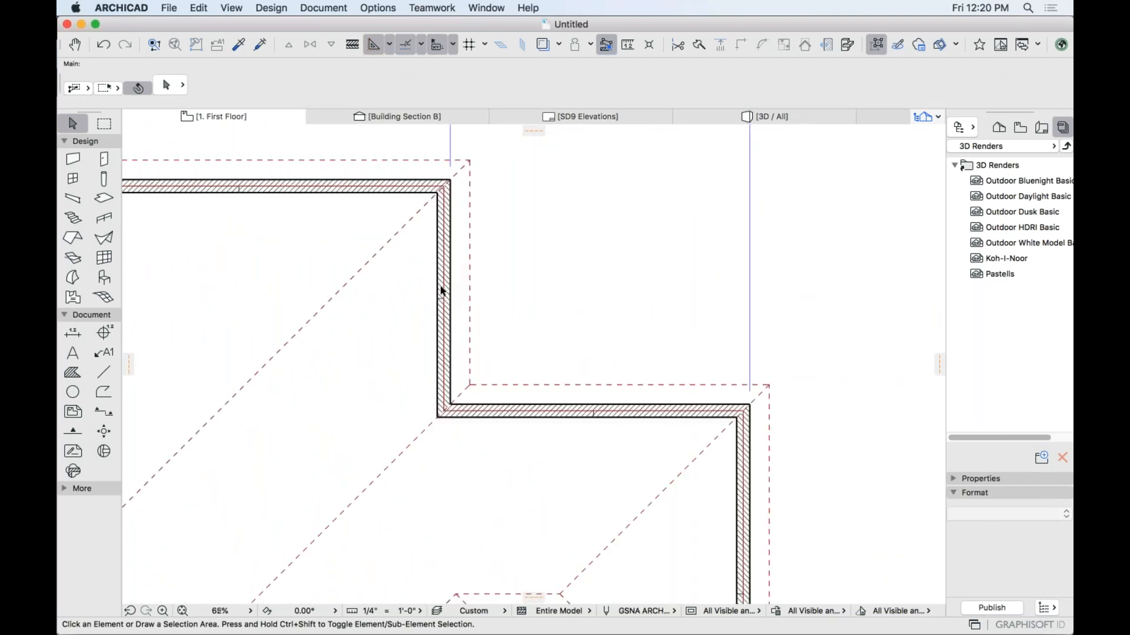
pyautogui.click(106, 200)
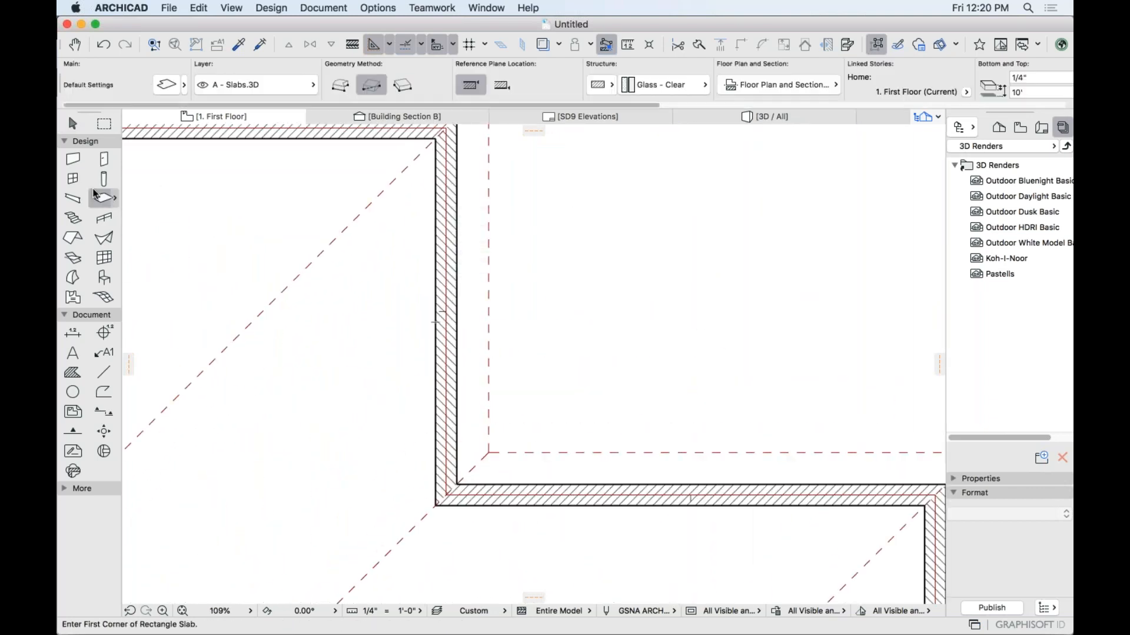
pyautogui.click(104, 238)
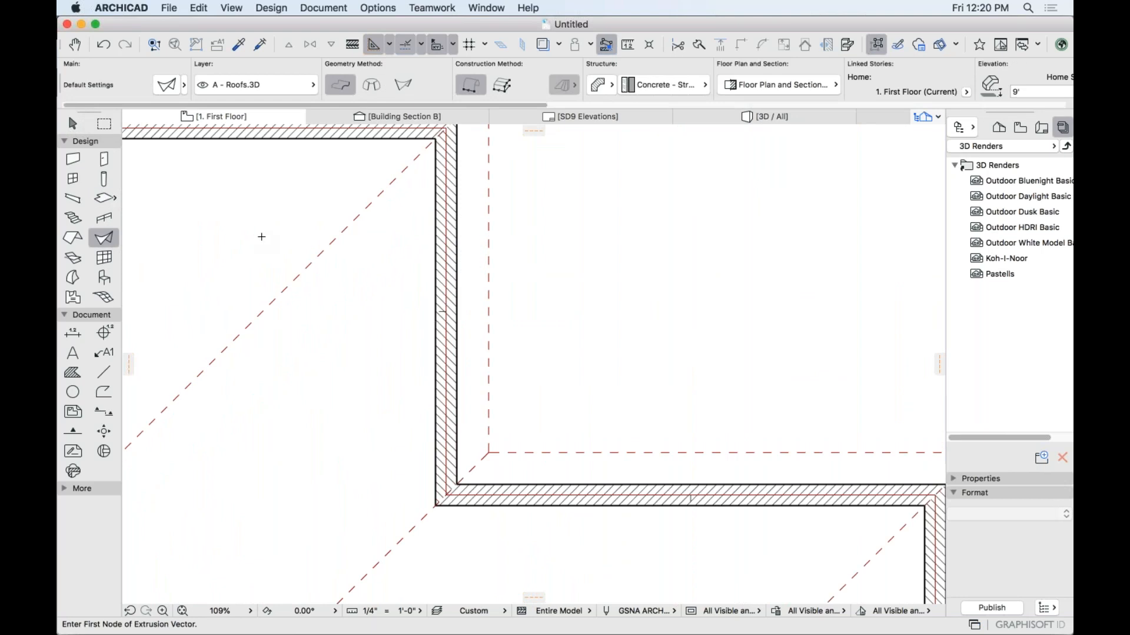
pyautogui.press('shift')
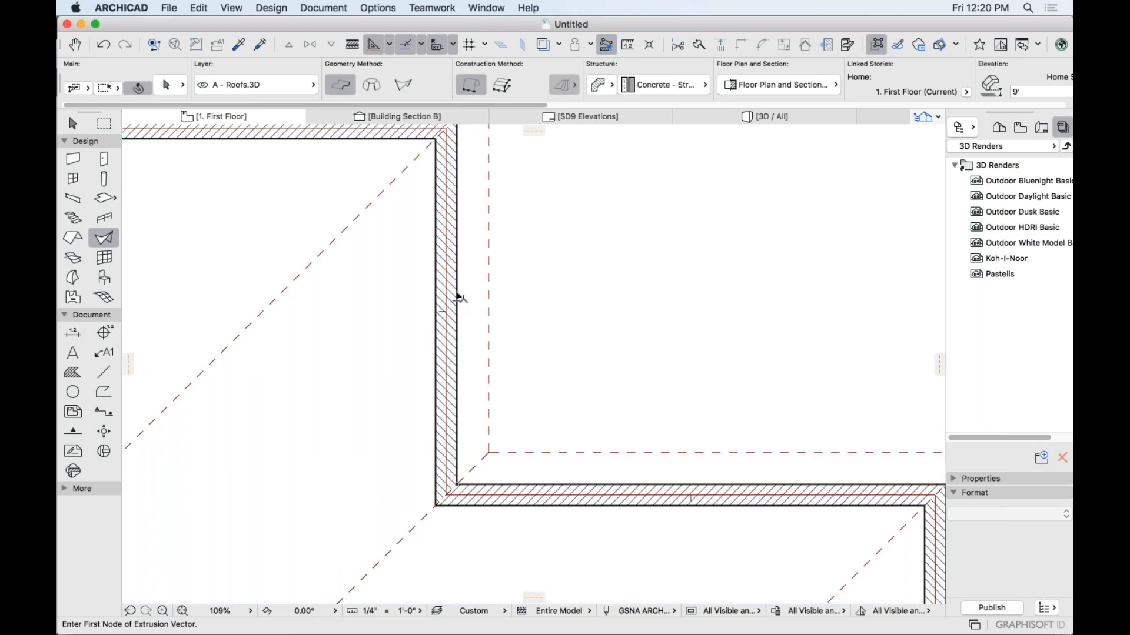
pyautogui.keyDown('shift'); pyautogui.click(456, 300); pyautogui.keyUp('shift')
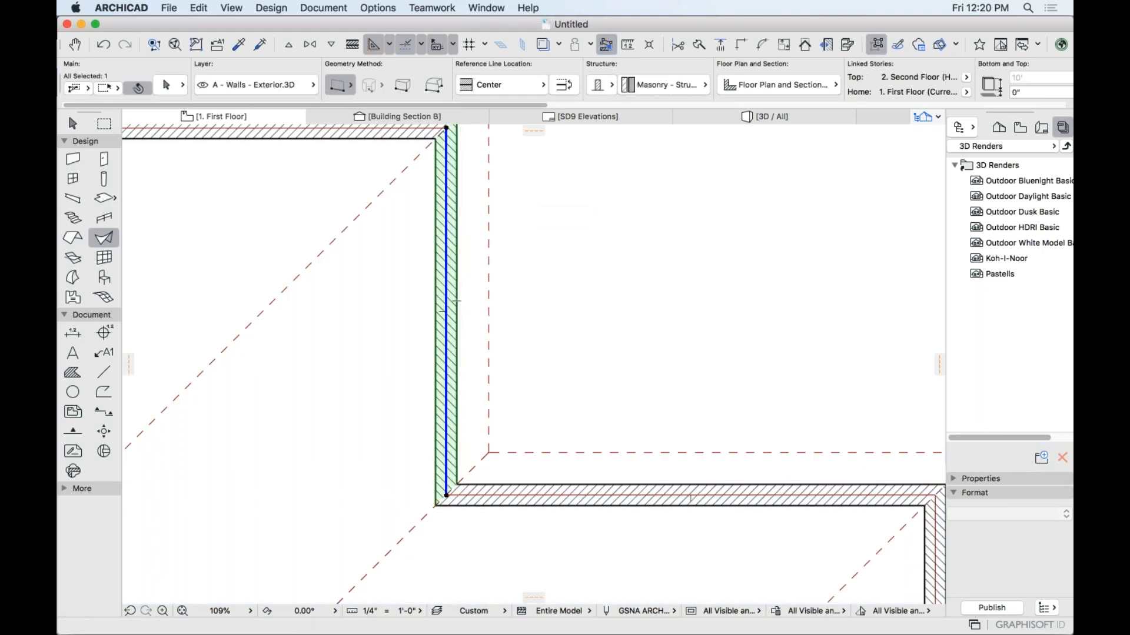
pyautogui.keyDown('shift'); pyautogui.click(580, 485); pyautogui.keyUp('shift')
pyautogui.keyDown('shift'); pyautogui.click(593, 454); pyautogui.keyUp('shift')
pyautogui.scroll(-10, 673, 393)
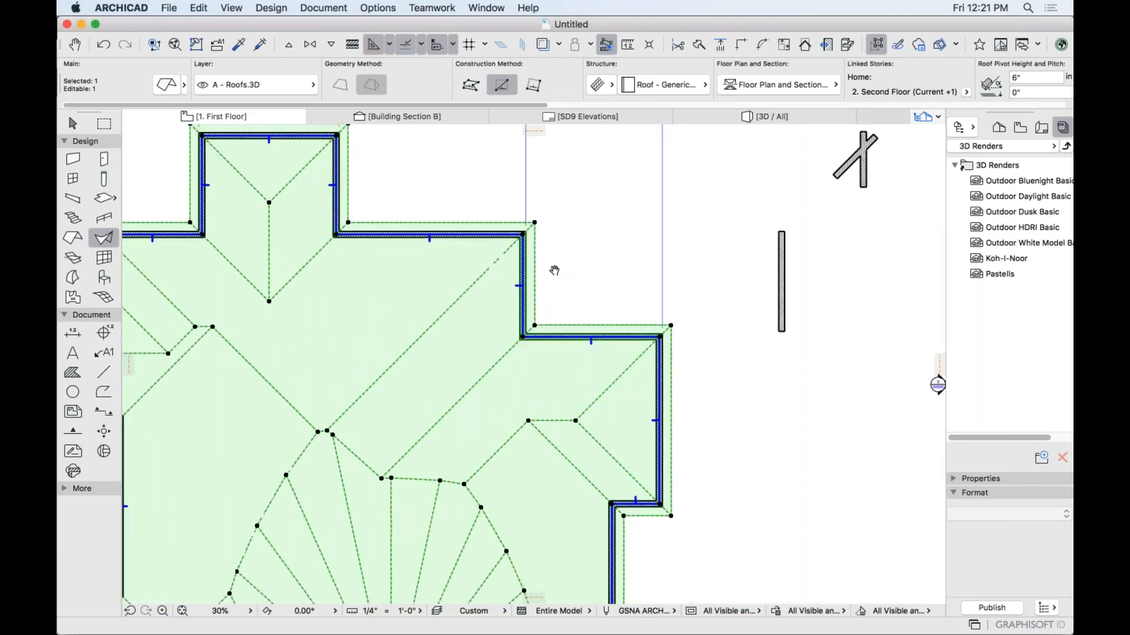
pyautogui.press('Delete')
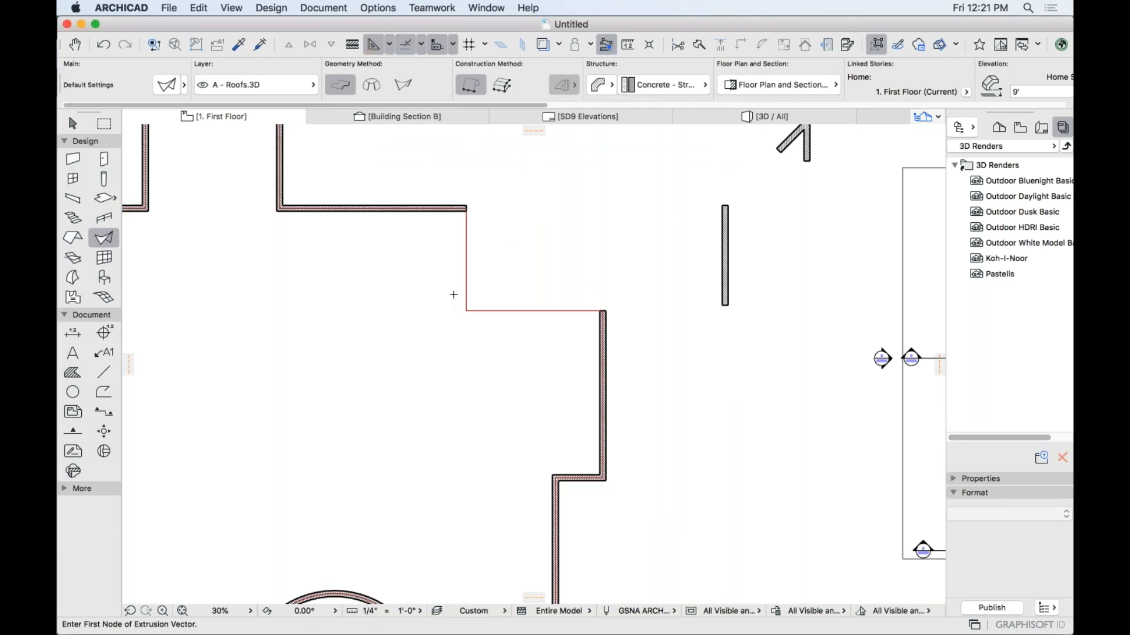
pyautogui.press('super+Tab')
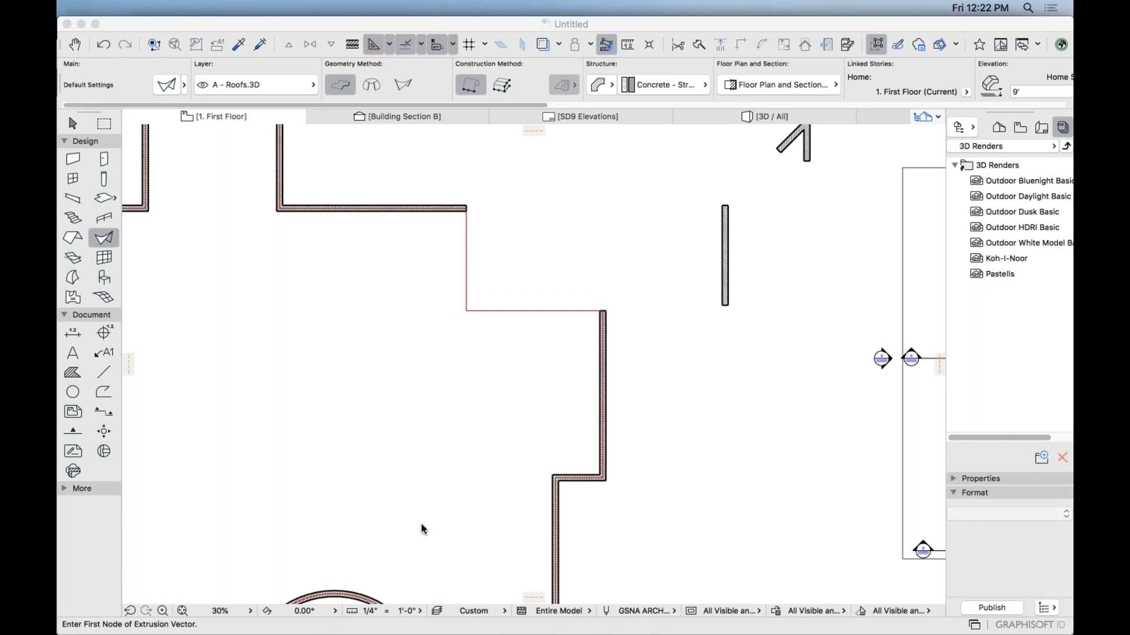
pyautogui.press('super+Tab')
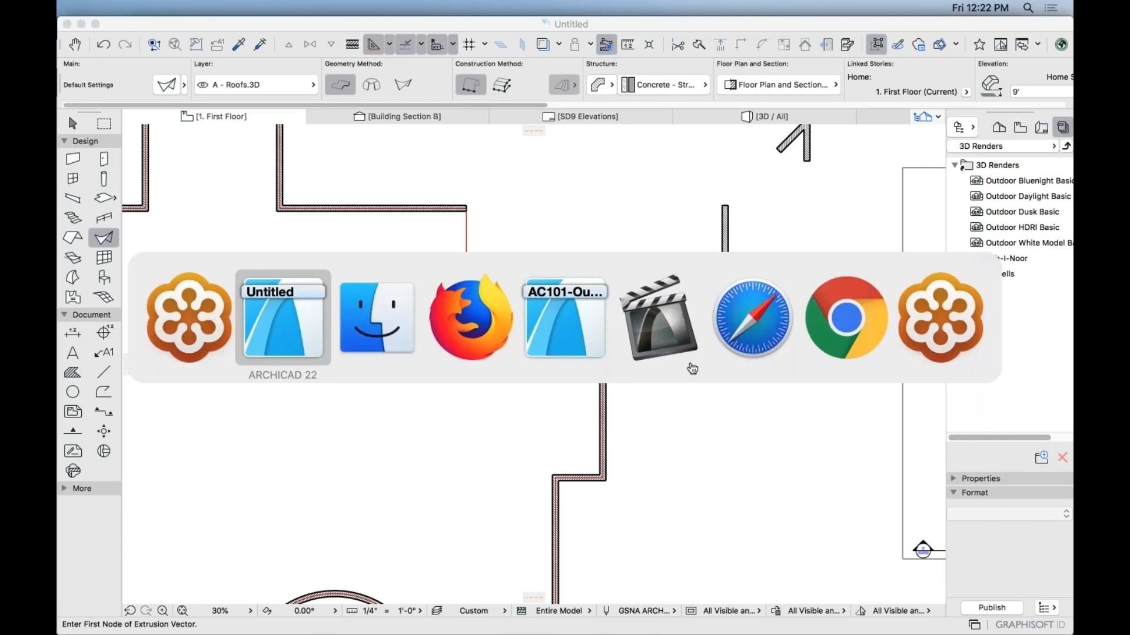
# In Safari, load graphisoft.com/bydesign and scroll to the What's Trending Season 1 episodes.
pyautogui.click(753, 317)
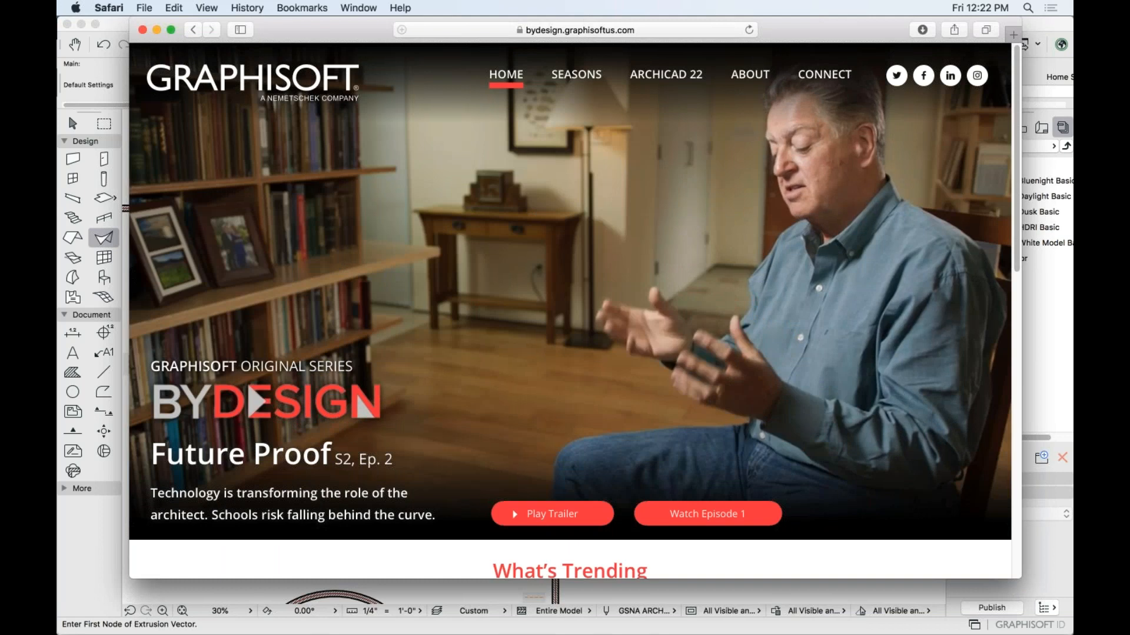
pyautogui.click(579, 30)
pyautogui.write('graphisoft.com/bydesg')
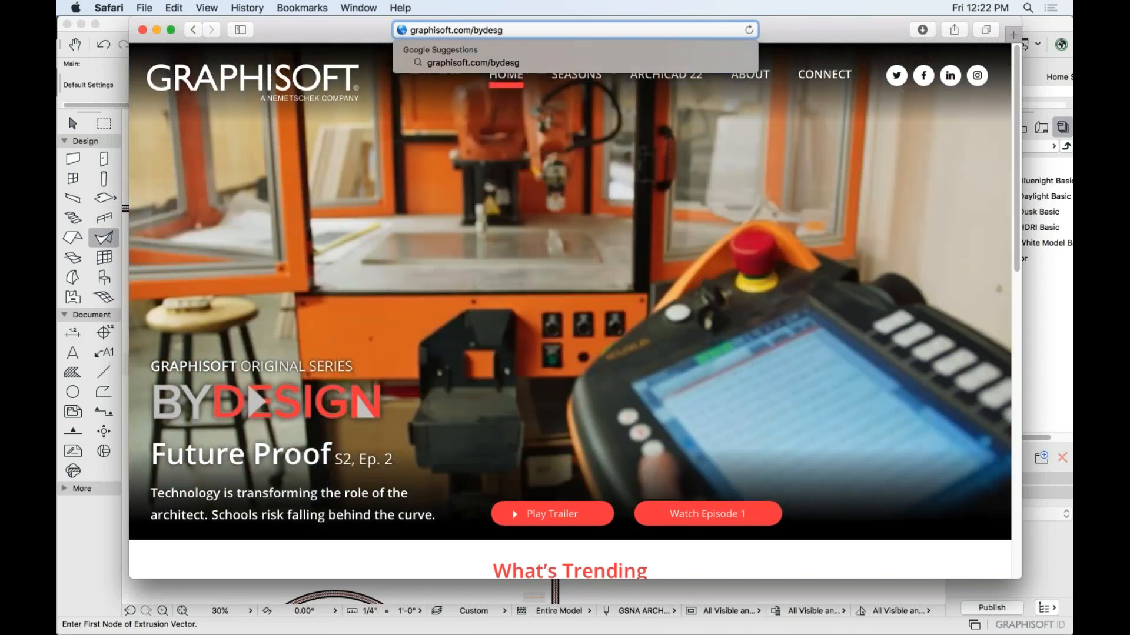
pyautogui.press('BackSpace')
pyautogui.write('ign')
pyautogui.press('Return')
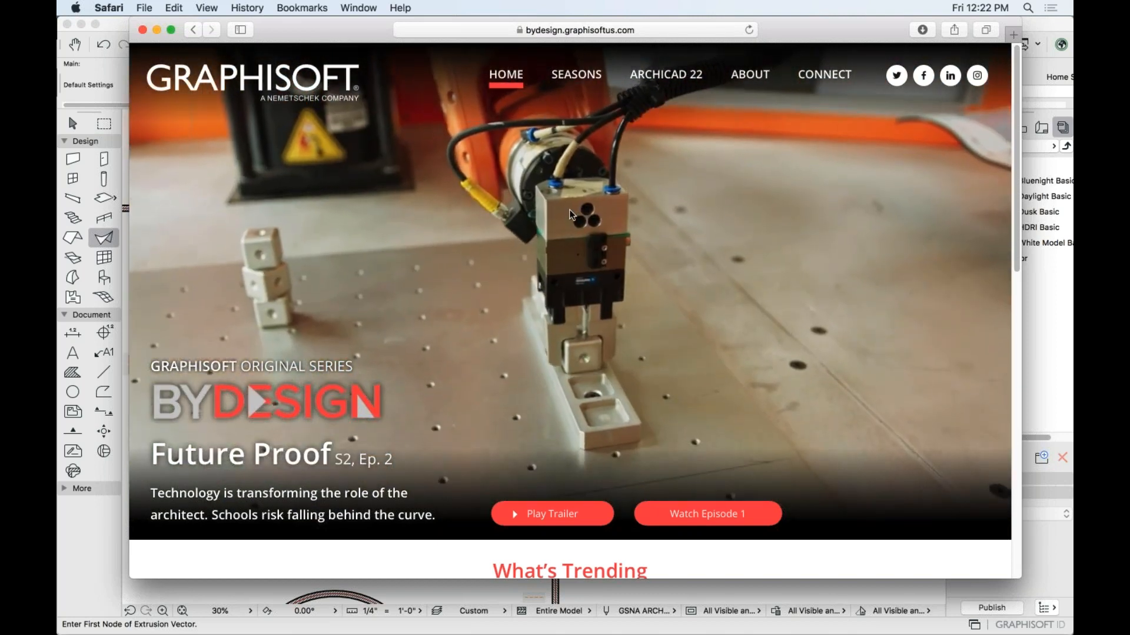
pyautogui.scroll(-6, 571, 215)
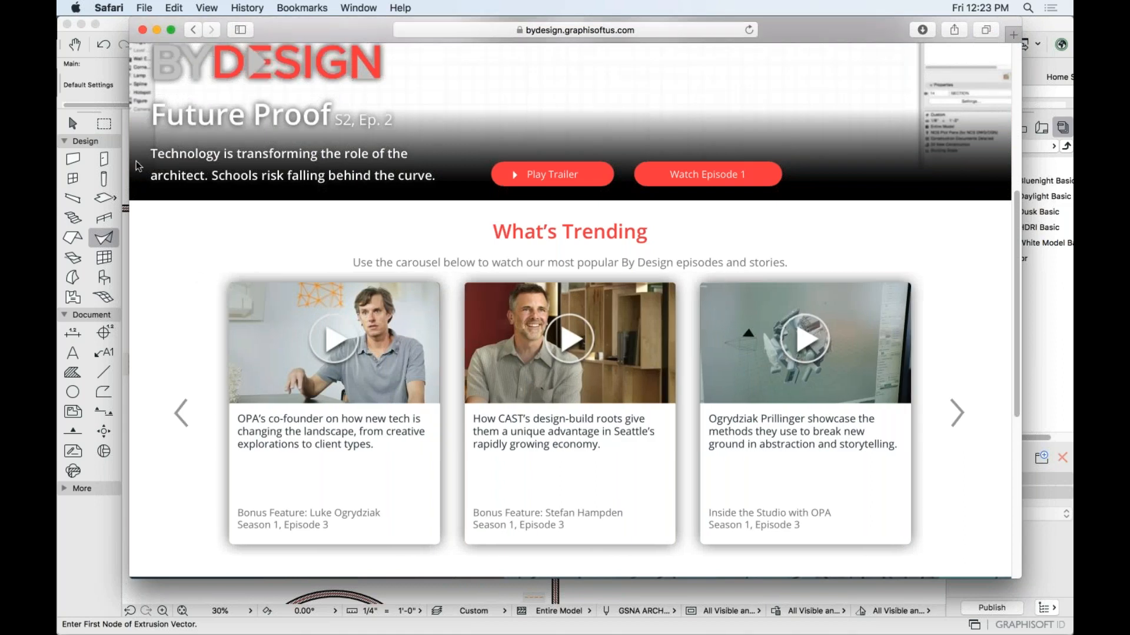
pyautogui.click(96, 146)
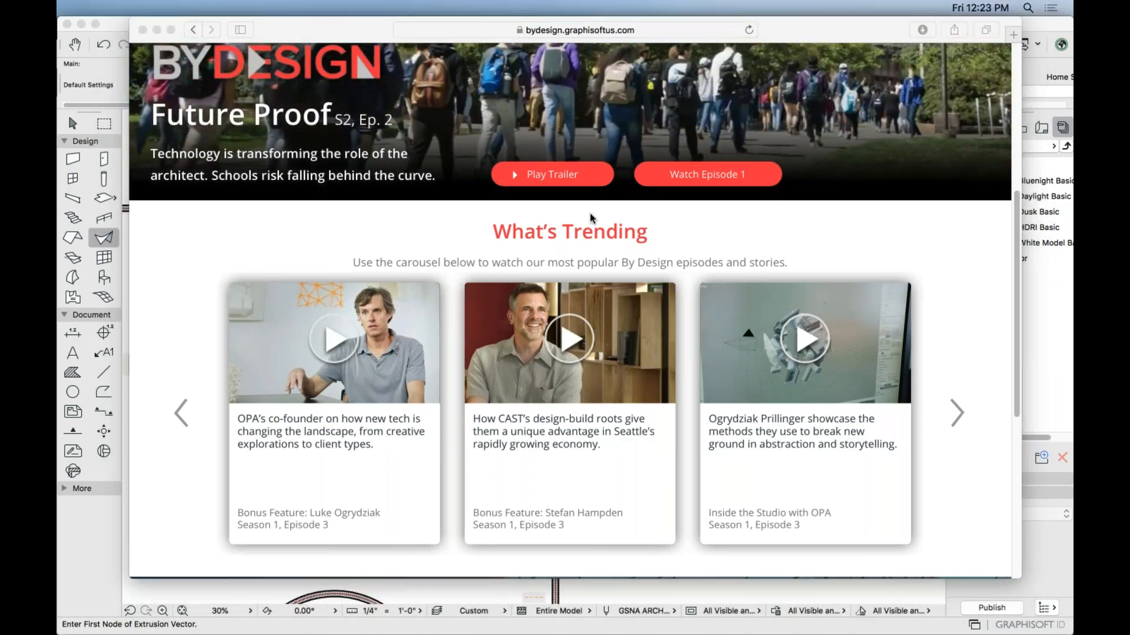